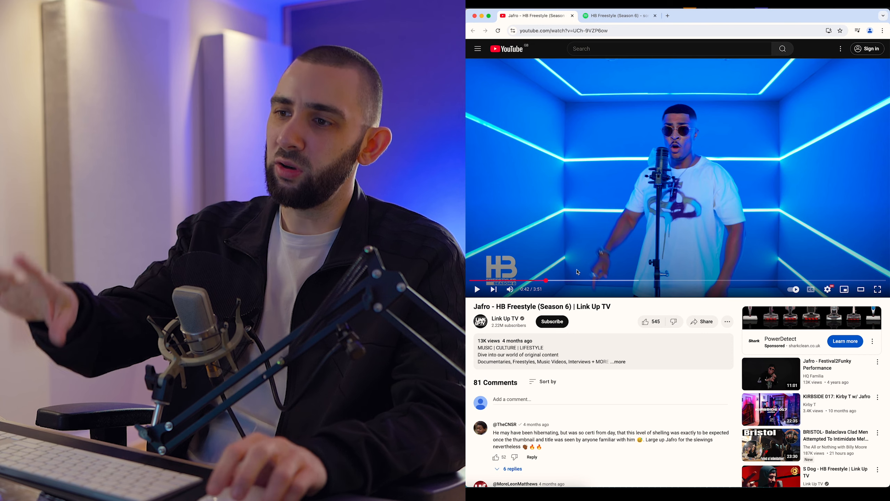
- View the HB Freestyle (Season 6) track page on Spotify and return to the YouTube video
{"action": "left_click", "coordinate": [612, 16]}
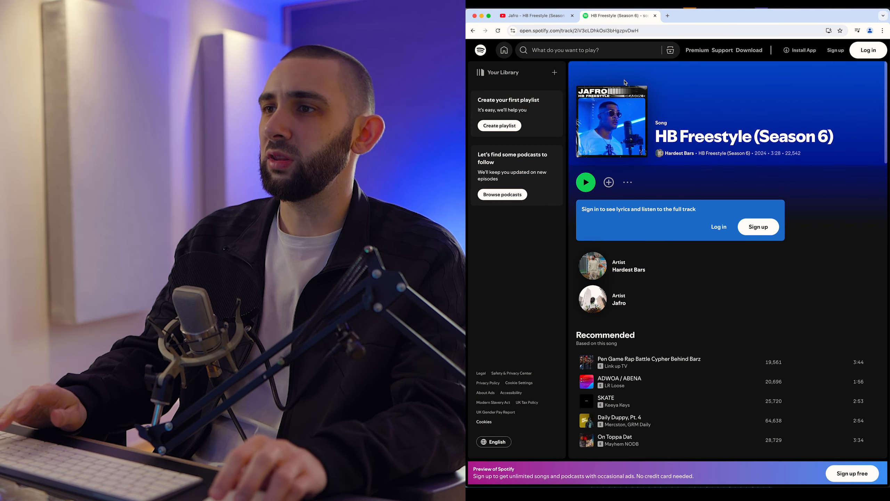
{"action": "left_click", "coordinate": [557, 19]}
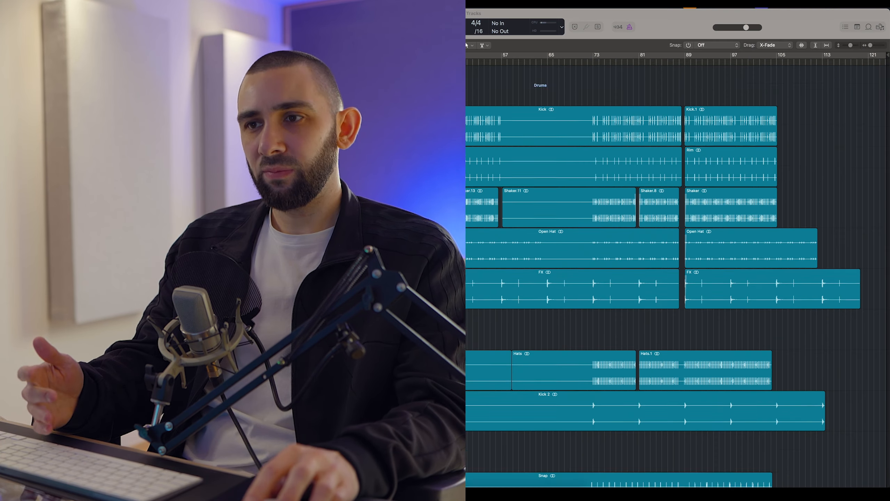
- Switch to the Logic Pro session and look through its drum, bass and instrument tracks
{"action": "scroll", "coordinate": [676, 245], "scroll_direction": "down", "scroll_amount": 10}
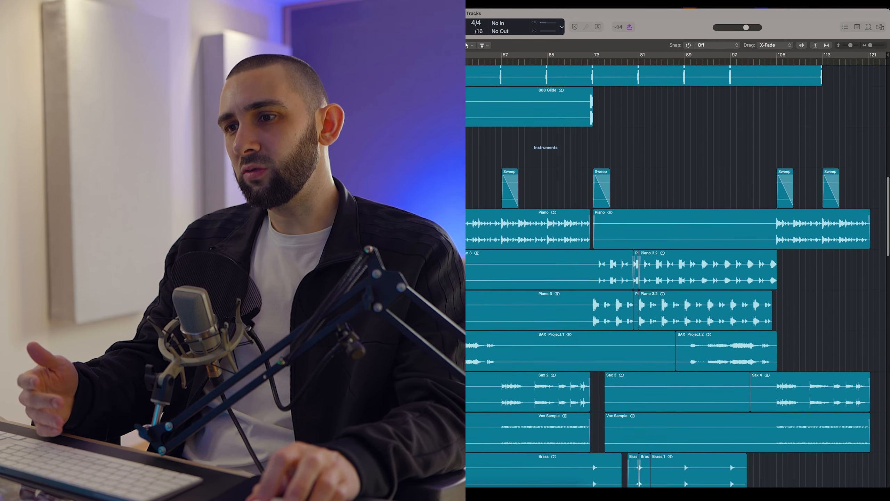
{"action": "scroll", "coordinate": [677, 246], "scroll_direction": "down", "scroll_amount": 10}
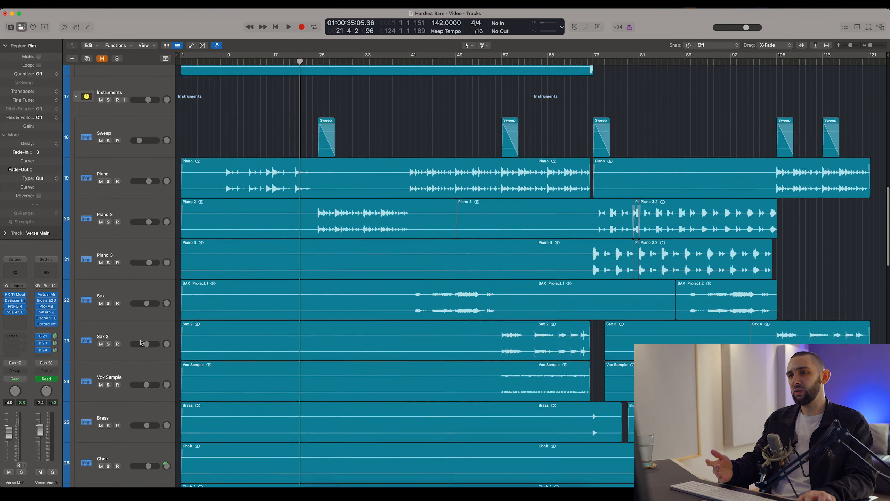
{"action": "scroll", "coordinate": [143, 127], "scroll_direction": "down", "scroll_amount": 5}
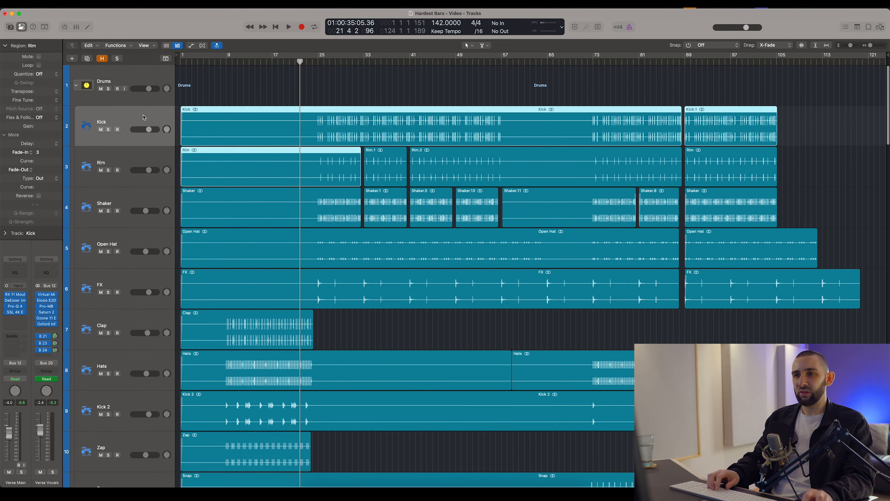
- Highlight all the instrumental tracks from Kick downward, and select the Verse Main vocal track
{"action": "key", "text": "super+a"}
{"action": "scroll", "coordinate": [143, 127], "scroll_direction": "down", "scroll_amount": 10}
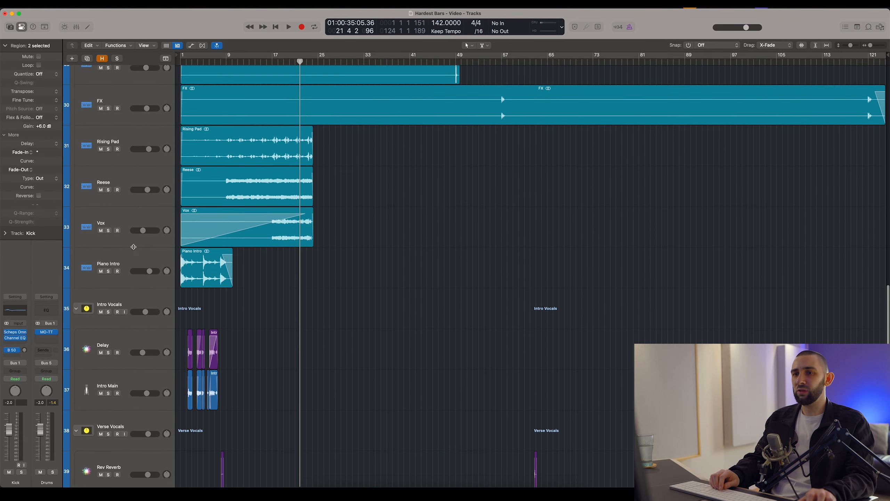
{"action": "scroll", "coordinate": [255, 238], "scroll_direction": "up", "scroll_amount": 5}
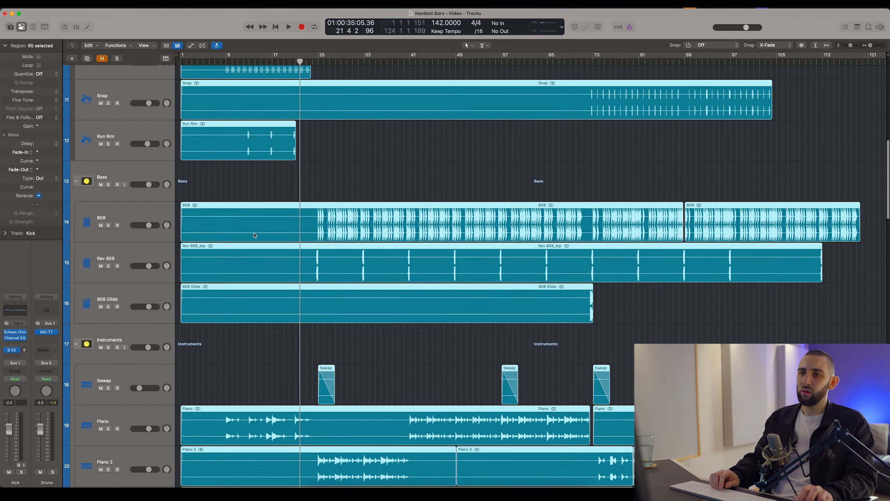
{"action": "scroll", "coordinate": [254, 233], "scroll_direction": "down", "scroll_amount": 15}
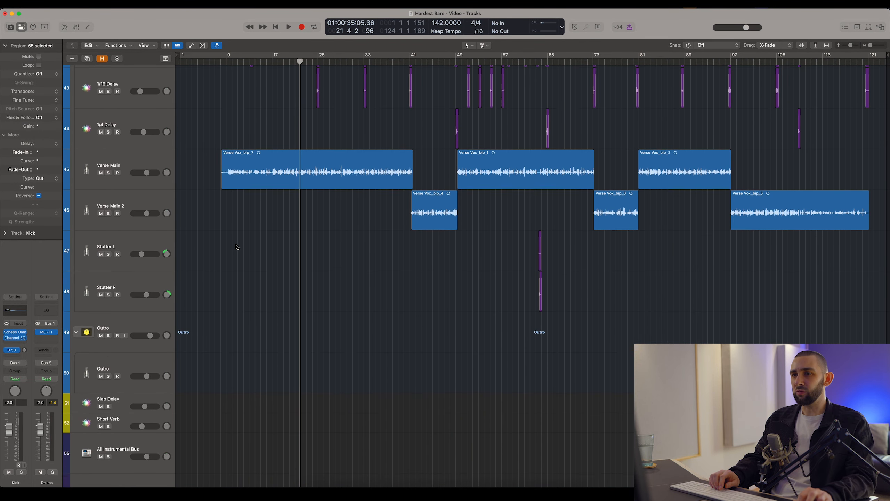
{"action": "left_click", "coordinate": [139, 166]}
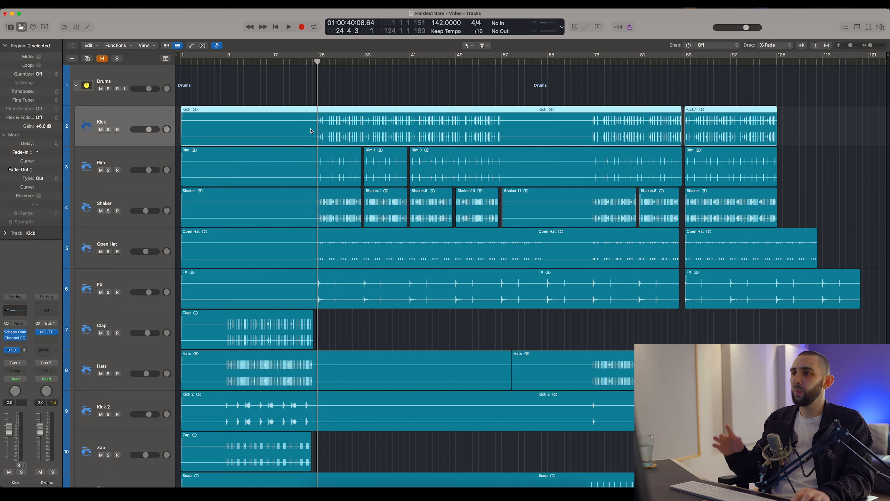
- Review the layout of the drum, bass and instrument tracks, and select the Piano track
{"action": "scroll", "coordinate": [315, 137], "scroll_direction": "down", "scroll_amount": 15}
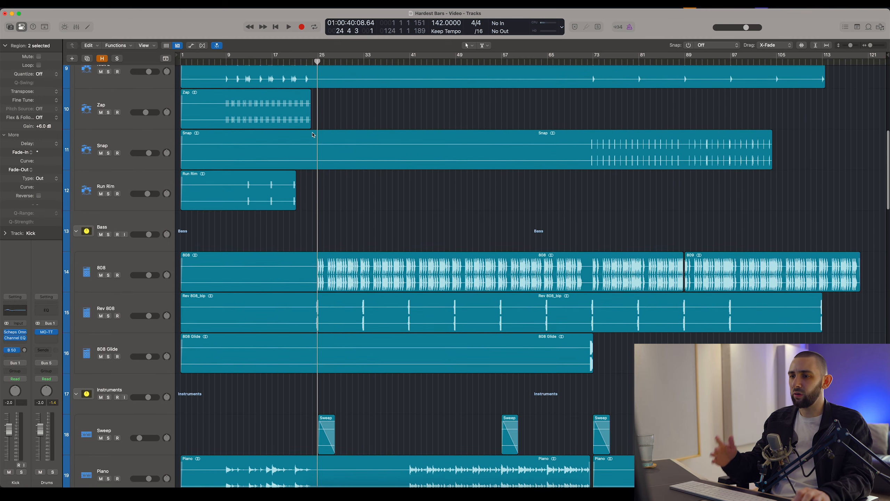
{"action": "scroll", "coordinate": [313, 135], "scroll_direction": "down", "scroll_amount": 5}
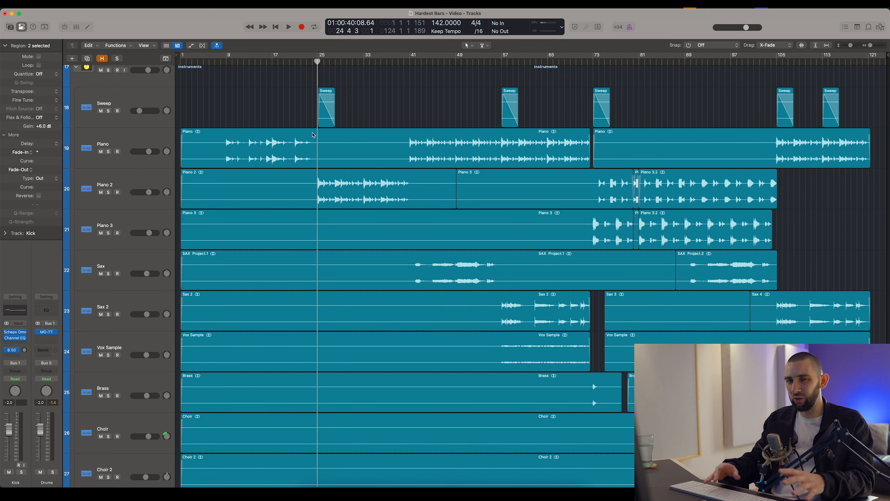
{"action": "scroll", "coordinate": [313, 135], "scroll_direction": "down", "scroll_amount": 7}
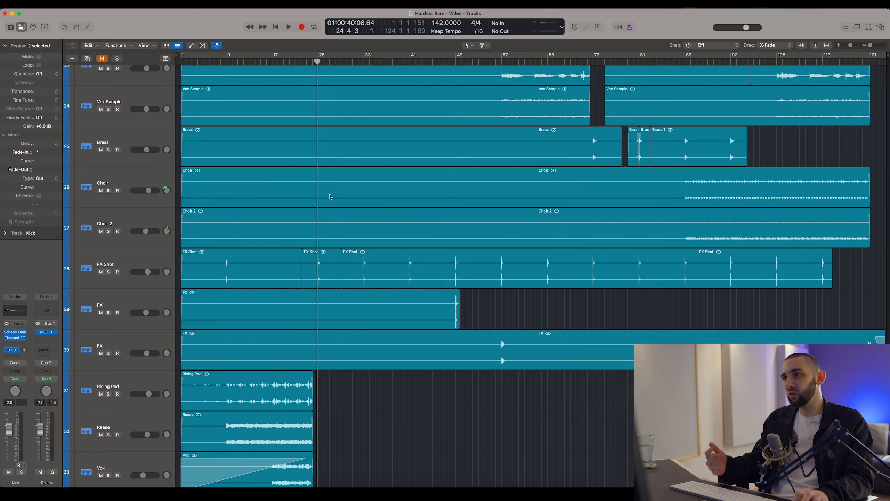
{"action": "scroll", "coordinate": [329, 196], "scroll_direction": "up", "scroll_amount": 9}
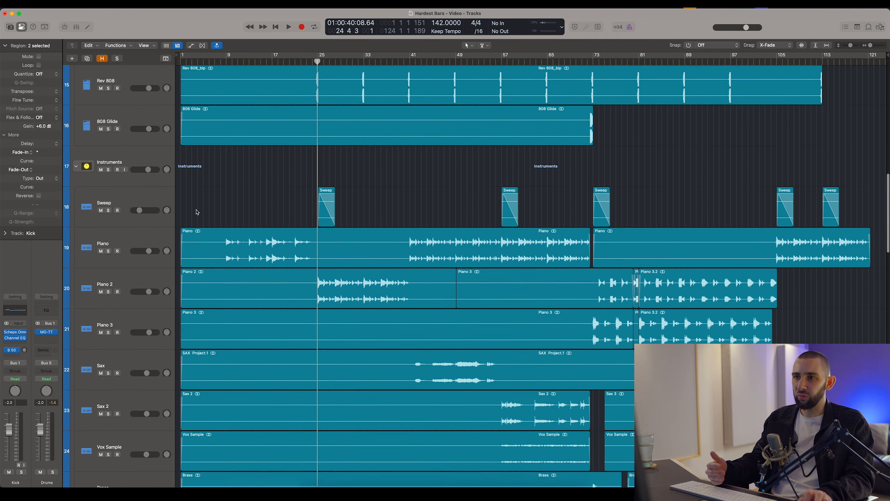
{"action": "scroll", "coordinate": [197, 211], "scroll_direction": "up", "scroll_amount": 6}
{"action": "scroll", "coordinate": [146, 280], "scroll_direction": "up", "scroll_amount": 8}
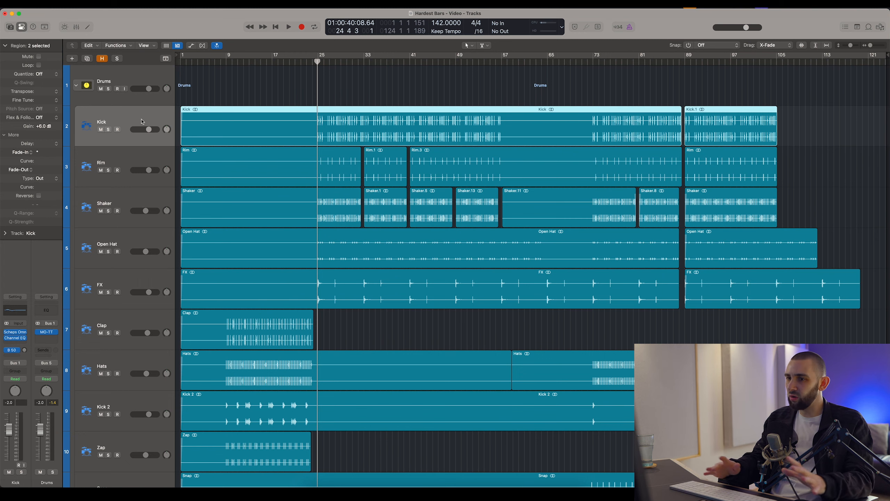
{"action": "scroll", "coordinate": [272, 207], "scroll_direction": "down", "scroll_amount": 6}
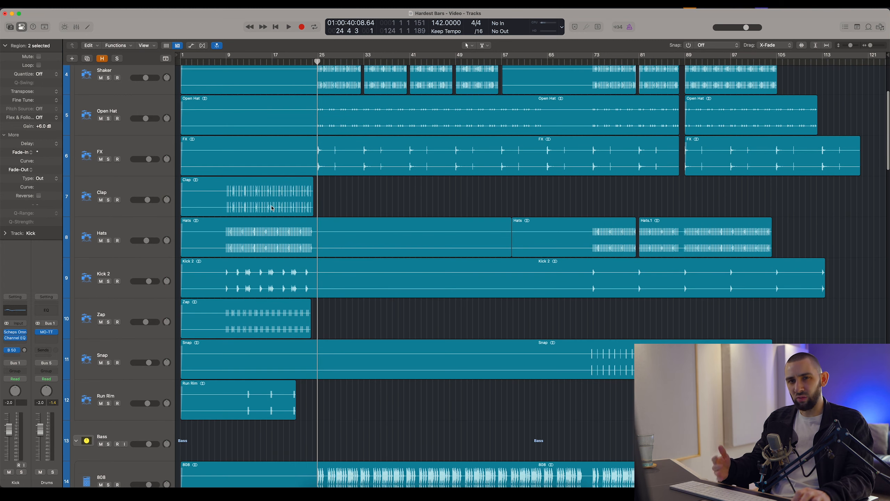
{"action": "scroll", "coordinate": [272, 208], "scroll_direction": "down", "scroll_amount": 8}
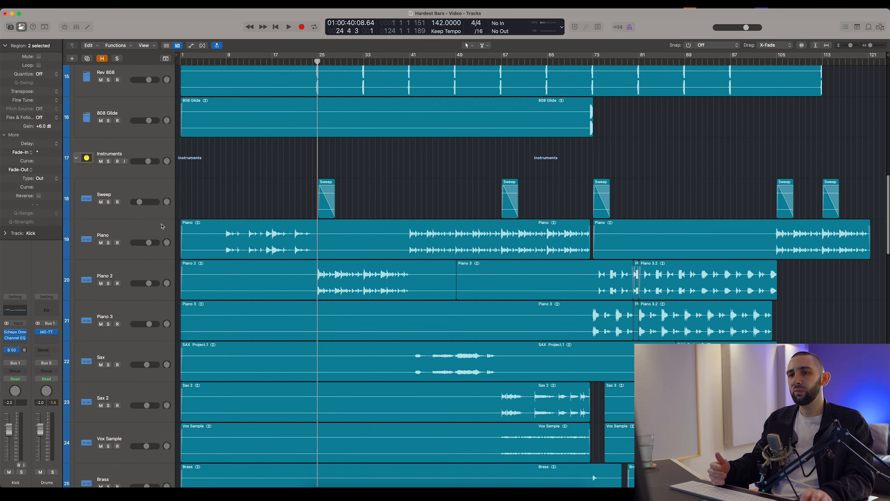
{"action": "left_click", "coordinate": [157, 228]}
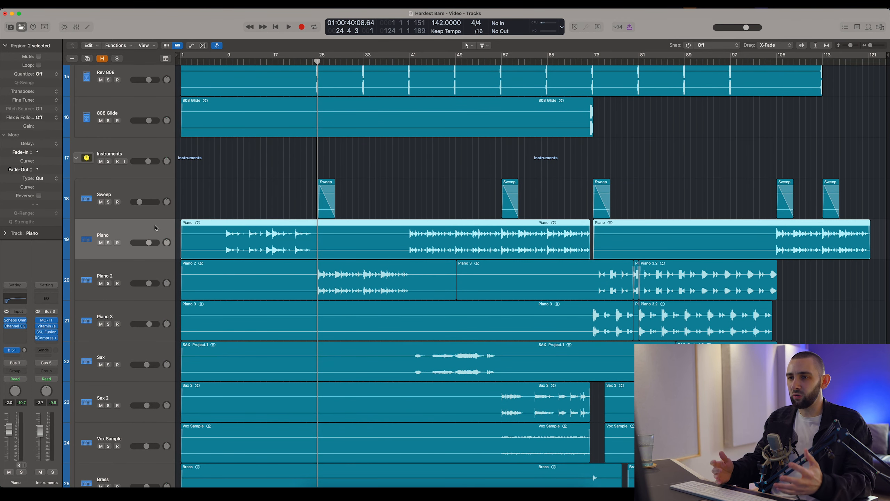
- Go past the remaining instrument tracks to the Verse Vocals group and select the Verse Main track
{"action": "scroll", "coordinate": [260, 275], "scroll_direction": "down", "scroll_amount": 20}
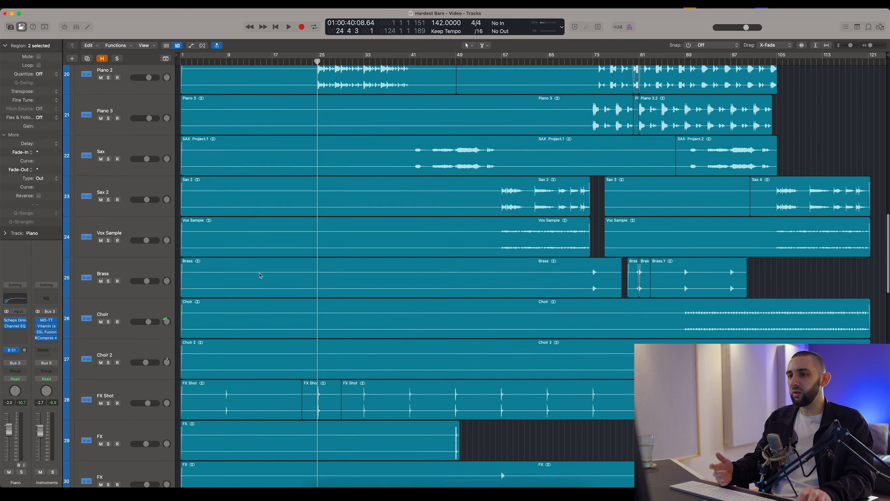
{"action": "scroll", "coordinate": [260, 276], "scroll_direction": "down", "scroll_amount": 2}
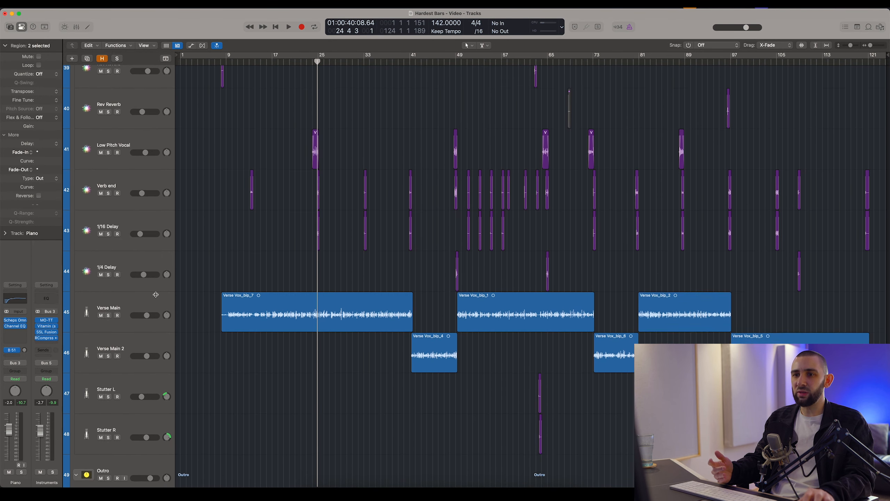
{"action": "left_click", "coordinate": [136, 305]}
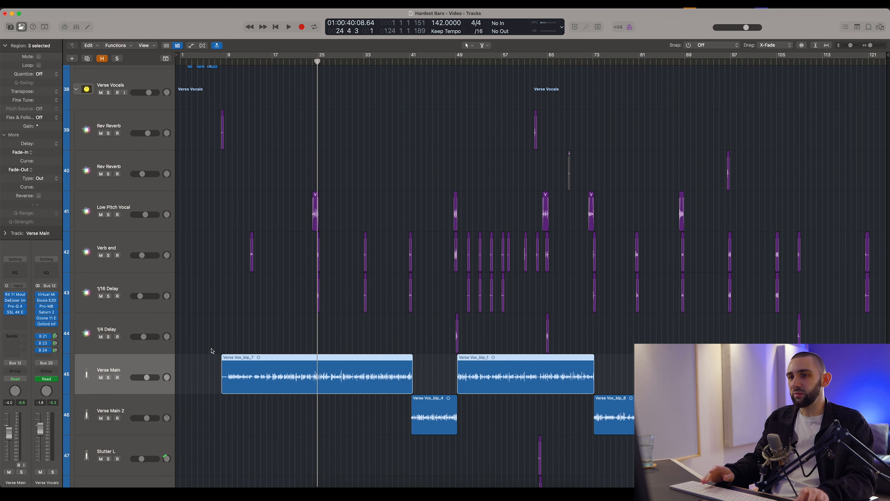
- Step through the vocal effect tracks above Verse Main and highlight the range from Rev Reverb to 1/4 Delay
{"action": "key", "text": "Up"}
{"action": "scroll", "coordinate": [189, 324], "scroll_direction": "up", "scroll_amount": 3}
{"action": "key", "text": "Up"}
{"action": "key", "text": "Up"}
{"action": "key", "text": "Up"}
{"action": "key", "text": "Up"}
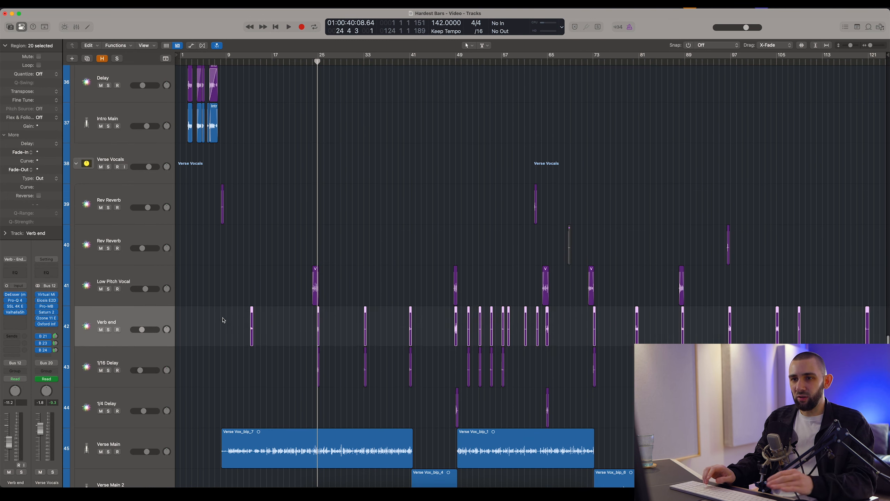
{"action": "key", "text": "Up"}
{"action": "key", "text": "Down"}
{"action": "key", "text": "Down"}
{"action": "key", "text": "Down"}
{"action": "key", "text": "Down"}
{"action": "key", "text": "Down"}
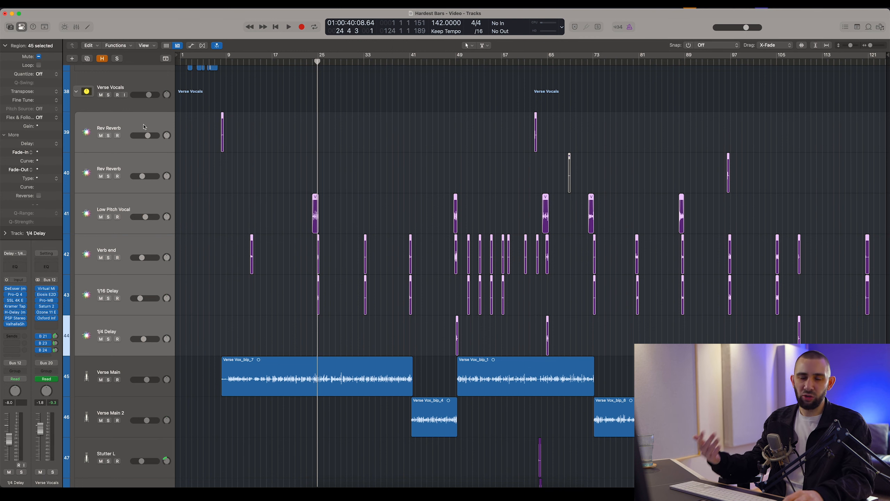
- Select the first Rev Reverb track, the 1/4 Delay track and the Kick track in turn to compare their channel strips
{"action": "left_click", "coordinate": [144, 124]}
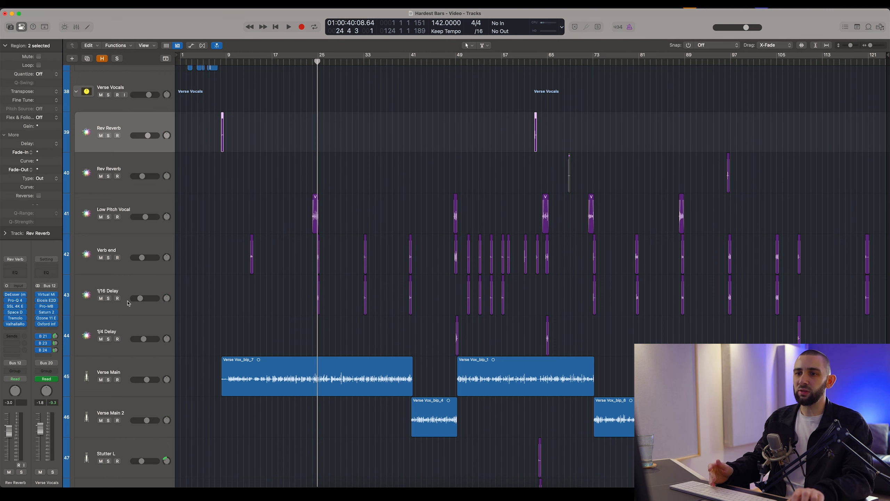
{"action": "left_click", "coordinate": [128, 332]}
{"action": "scroll", "coordinate": [212, 279], "scroll_direction": "up", "scroll_amount": 20}
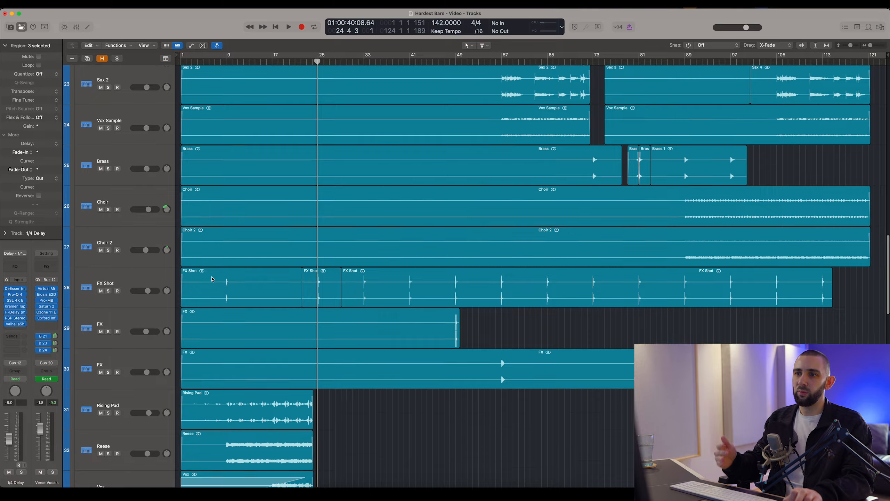
{"action": "scroll", "coordinate": [211, 279], "scroll_direction": "up", "scroll_amount": 5}
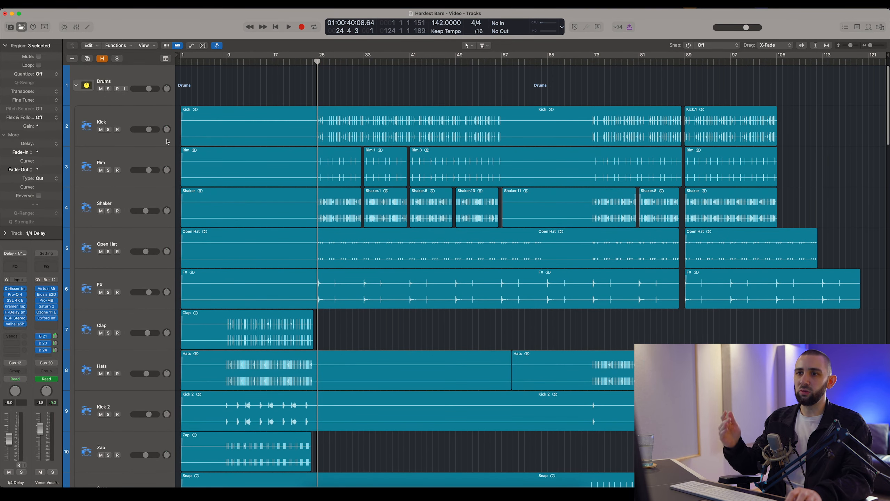
{"action": "left_click", "coordinate": [151, 118]}
- Mute the All Vocal Bus and start playback of the instrumental from around bar 21
{"action": "scroll", "coordinate": [105, 350], "scroll_direction": "down", "scroll_amount": 20}
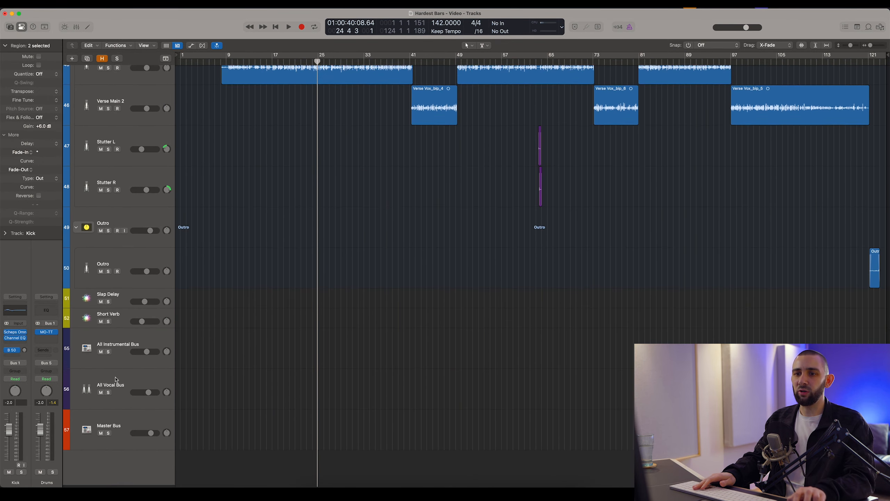
{"action": "scroll", "coordinate": [274, 284], "scroll_direction": "up", "scroll_amount": 20}
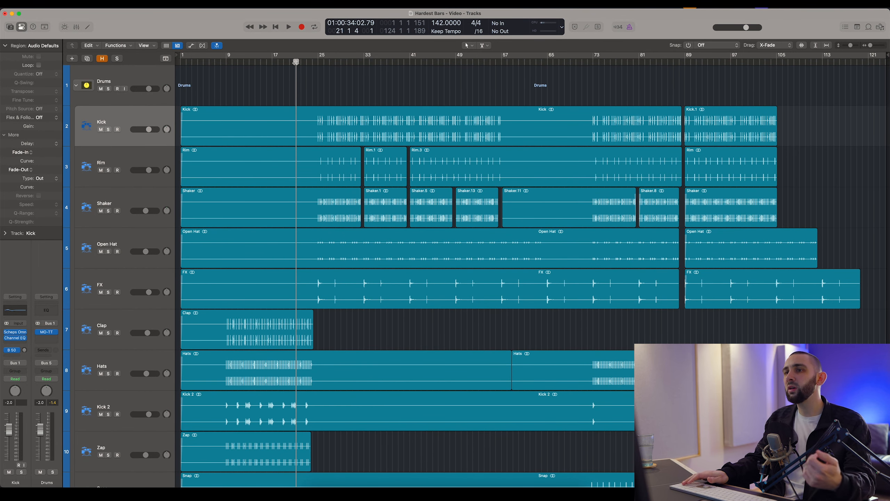
{"action": "scroll", "coordinate": [295, 105], "scroll_direction": "down", "scroll_amount": 5}
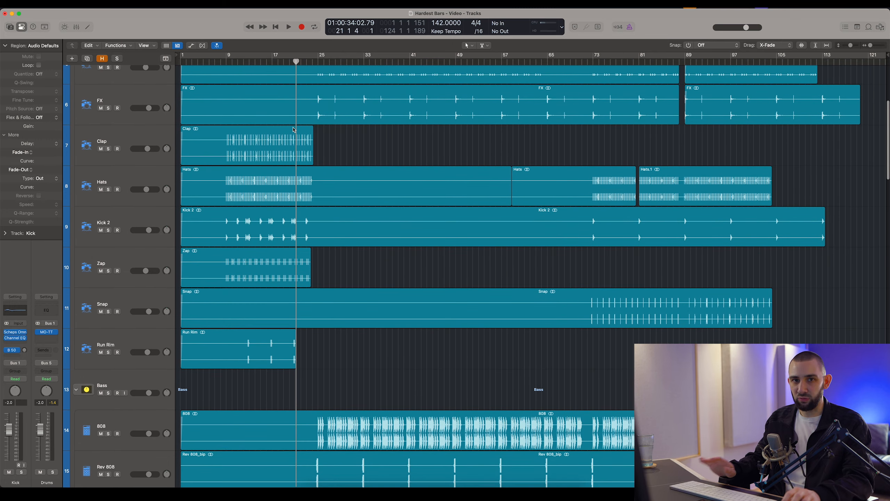
{"action": "scroll", "coordinate": [294, 130], "scroll_direction": "down", "scroll_amount": 12}
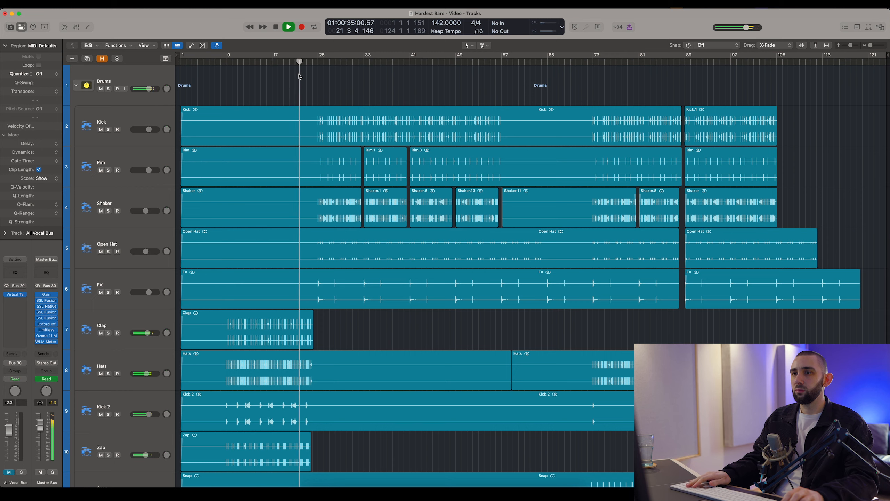
- Listen to the instrumental while checking which tracks are active, and select the Kick track
{"action": "scroll", "coordinate": [299, 76], "scroll_direction": "down", "scroll_amount": 3}
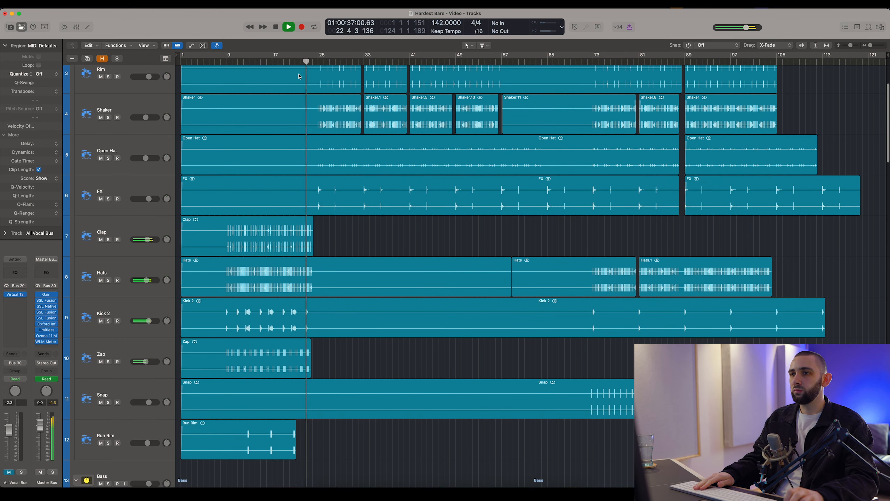
{"action": "scroll", "coordinate": [299, 76], "scroll_direction": "up", "scroll_amount": 3}
{"action": "scroll", "coordinate": [298, 78], "scroll_direction": "down", "scroll_amount": 20}
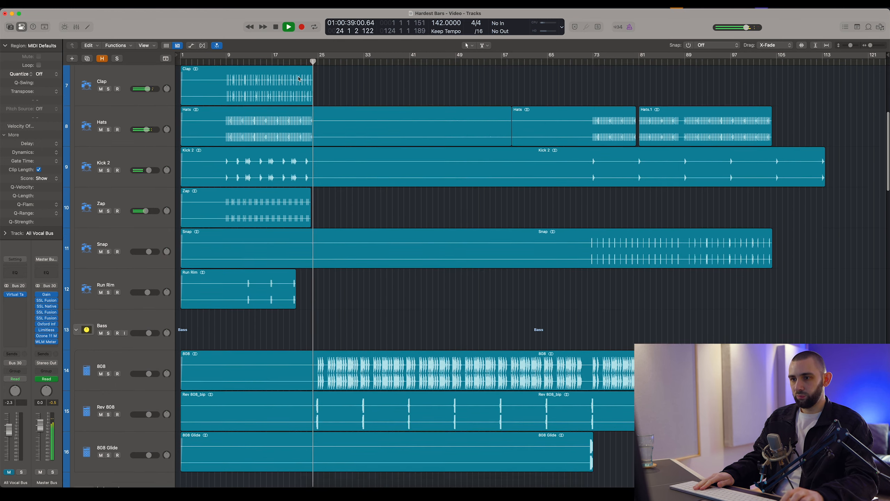
{"action": "scroll", "coordinate": [298, 78], "scroll_direction": "down", "scroll_amount": 12}
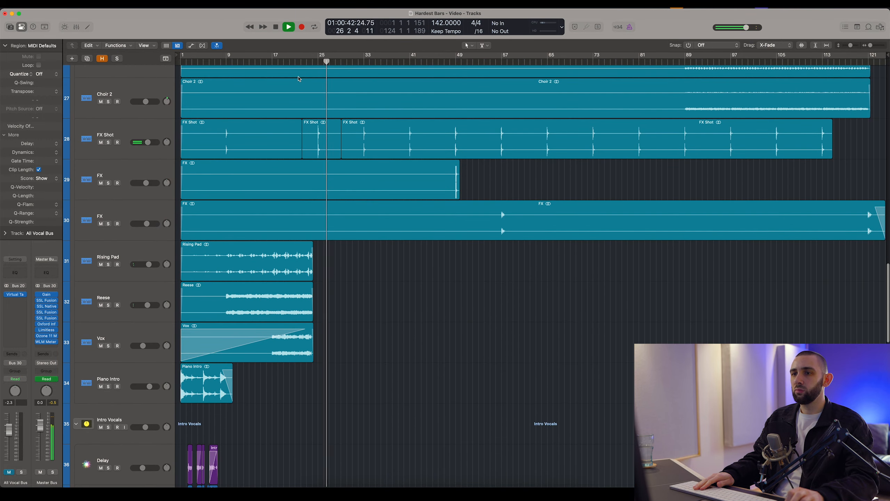
{"action": "scroll", "coordinate": [298, 78], "scroll_direction": "up", "scroll_amount": 17}
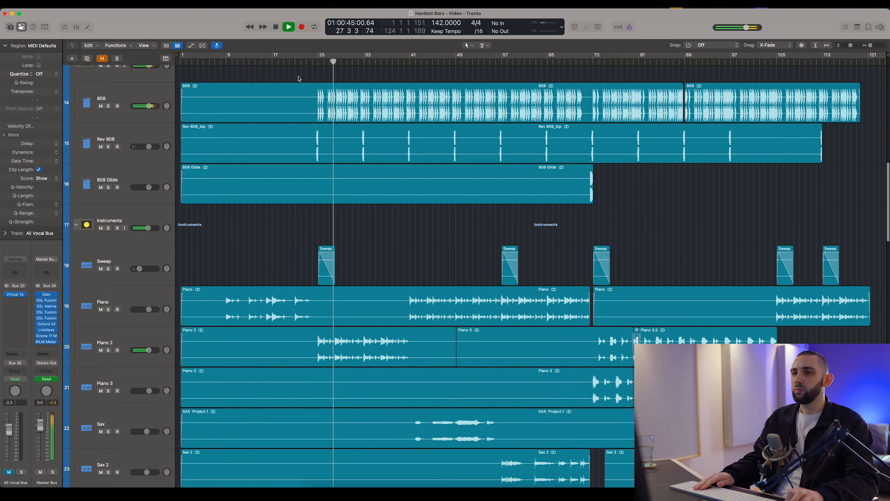
{"action": "scroll", "coordinate": [299, 79], "scroll_direction": "up", "scroll_amount": 17}
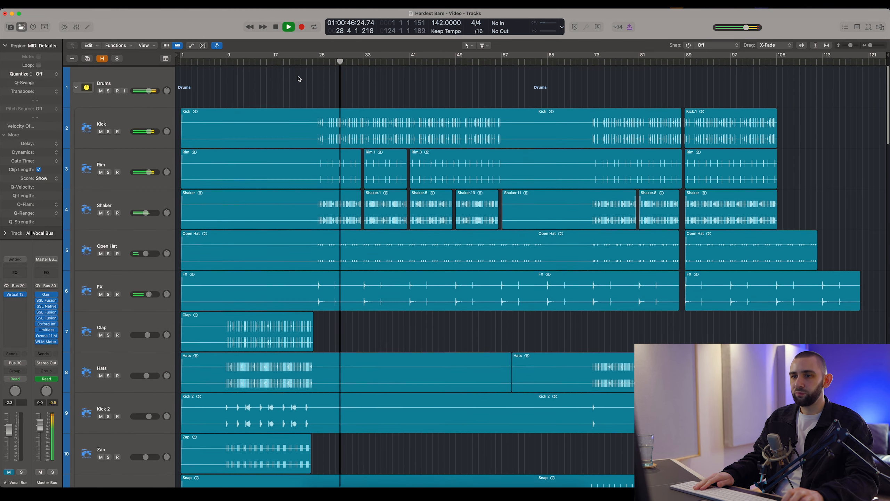
{"action": "left_click", "coordinate": [255, 117]}
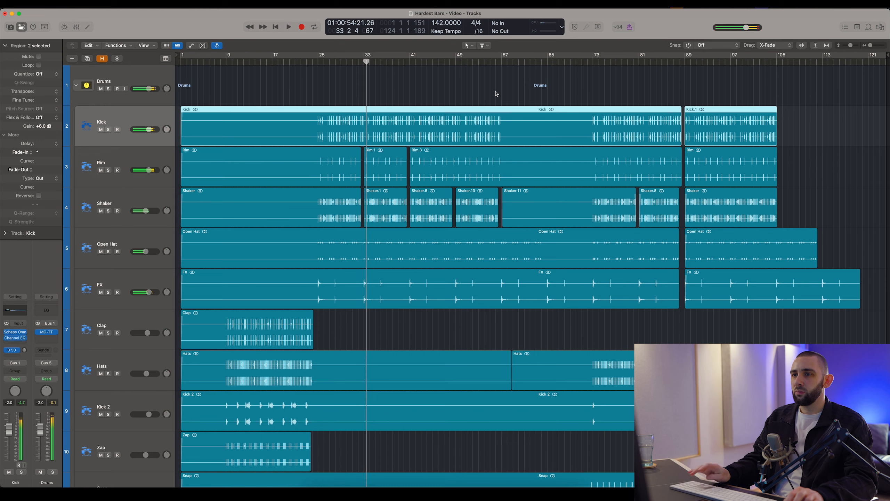
- Look over the drum, bass and instrument tracks and start playback of the final section around bar 88
{"action": "scroll", "coordinate": [498, 95], "scroll_direction": "down", "scroll_amount": 10}
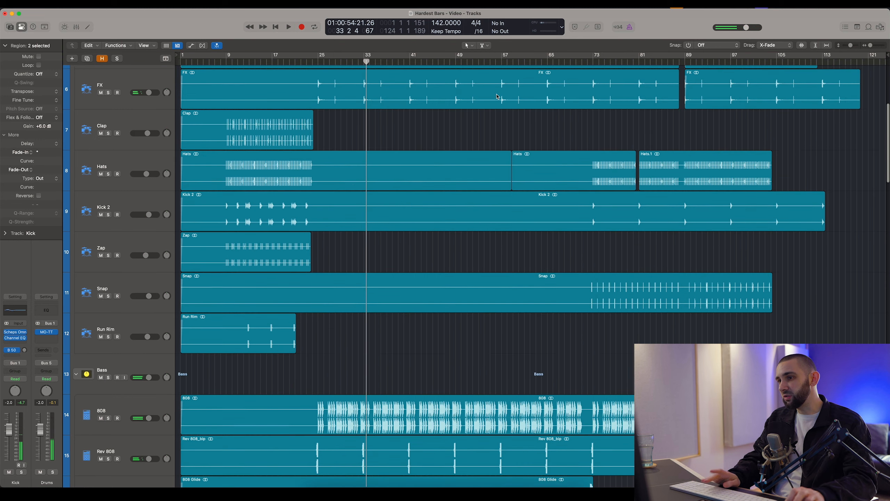
{"action": "scroll", "coordinate": [499, 96], "scroll_direction": "down", "scroll_amount": 10}
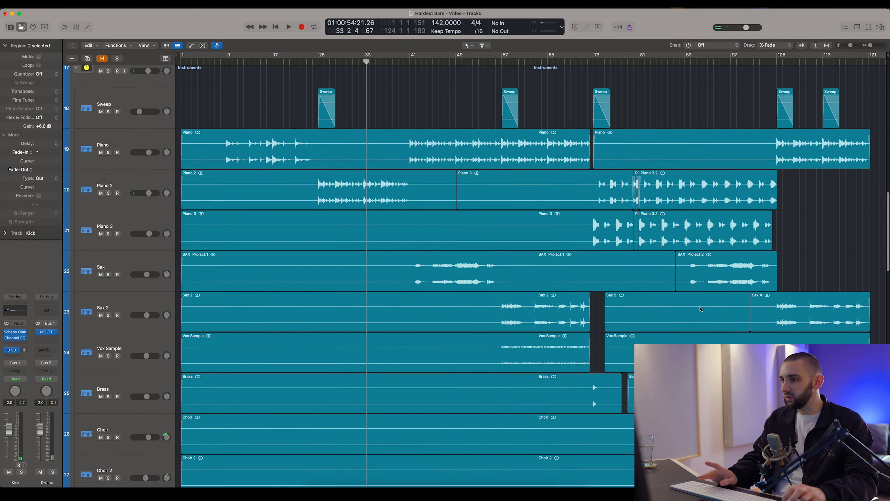
{"action": "scroll", "coordinate": [663, 336], "scroll_direction": "down", "scroll_amount": 3}
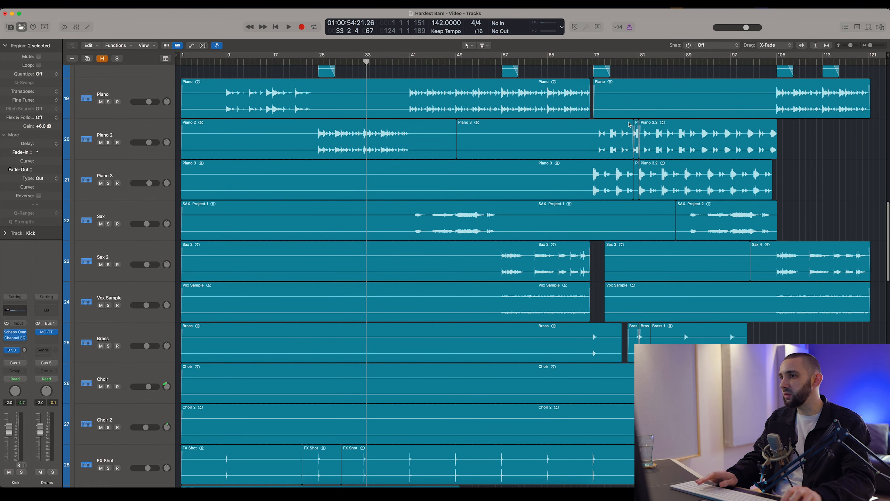
{"action": "left_click", "coordinate": [583, 60]}
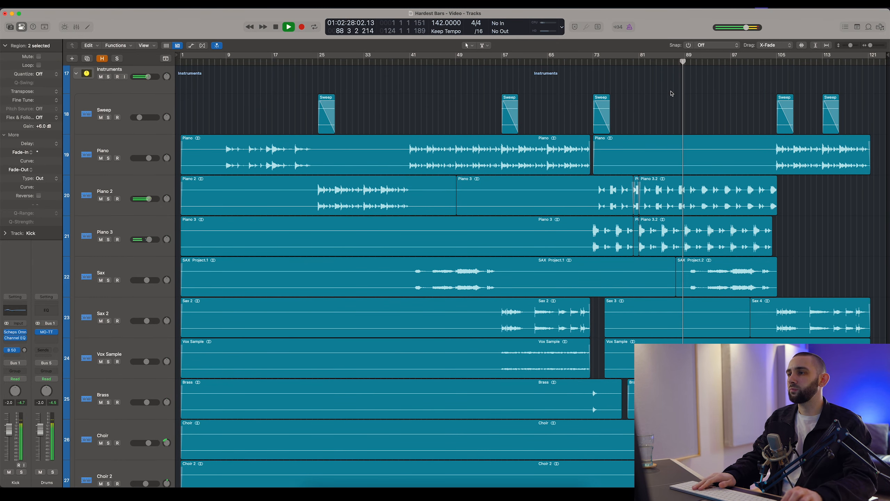
- Listen to the final section while checking which drum, bass and instrument tracks are active
{"action": "scroll", "coordinate": [675, 95], "scroll_direction": "up", "scroll_amount": 20}
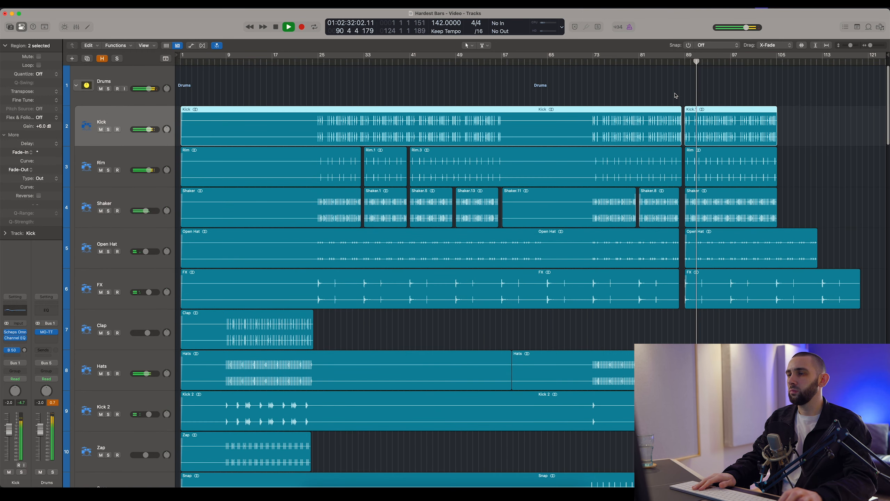
{"action": "scroll", "coordinate": [676, 95], "scroll_direction": "down", "scroll_amount": 12}
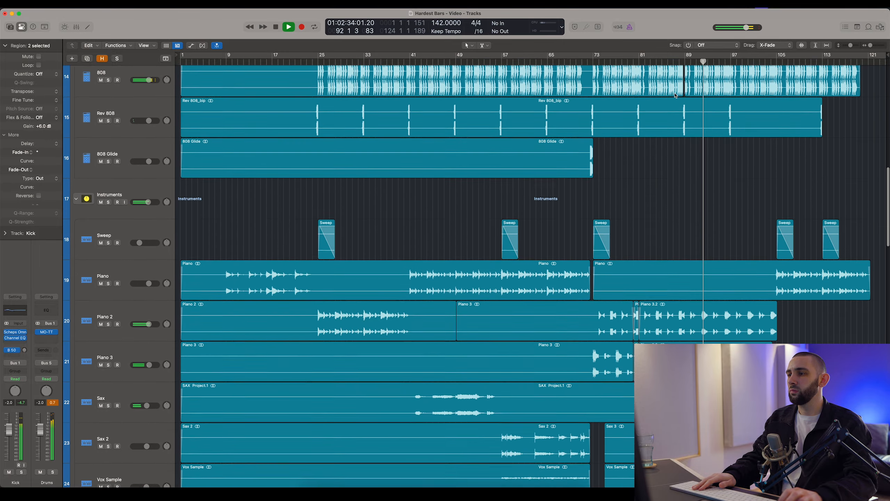
{"action": "scroll", "coordinate": [675, 95], "scroll_direction": "down", "scroll_amount": 2}
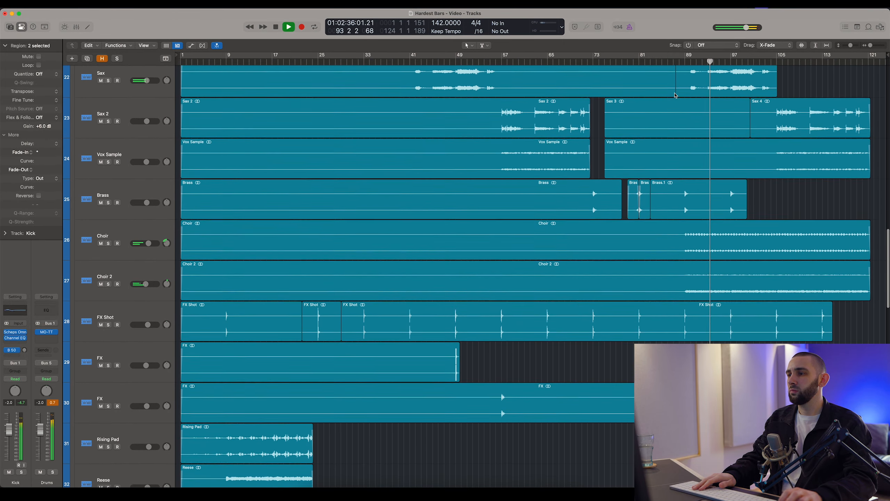
{"action": "scroll", "coordinate": [647, 114], "scroll_direction": "up", "scroll_amount": 15}
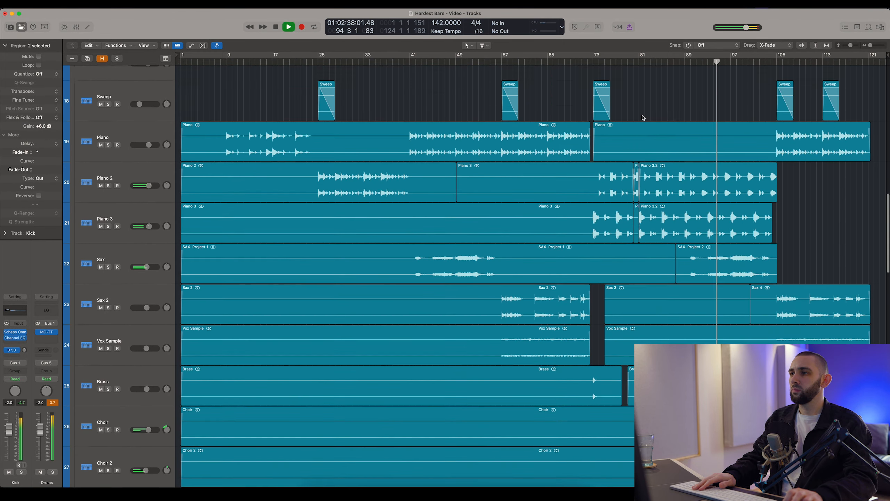
{"action": "scroll", "coordinate": [643, 118], "scroll_direction": "up", "scroll_amount": 9}
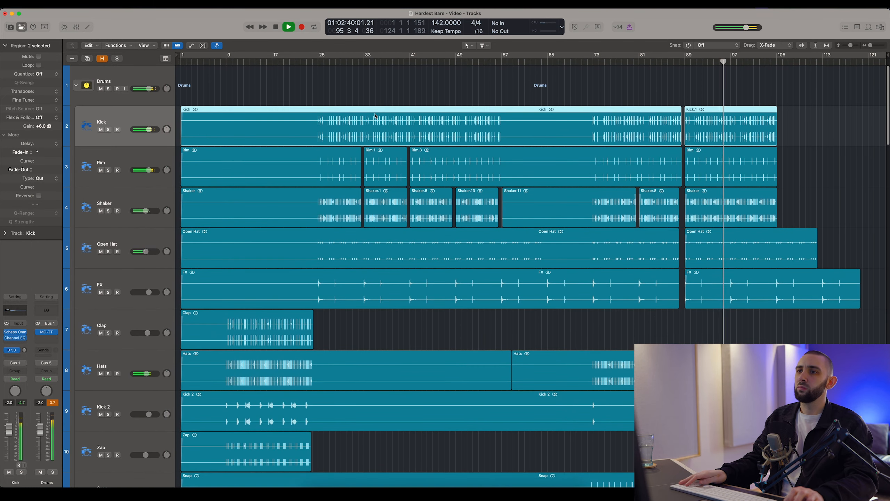
- Place the playhead around bar 25 and select the 808 and Piano tracks in turn to view their channel strips
{"action": "left_click", "coordinate": [317, 61]}
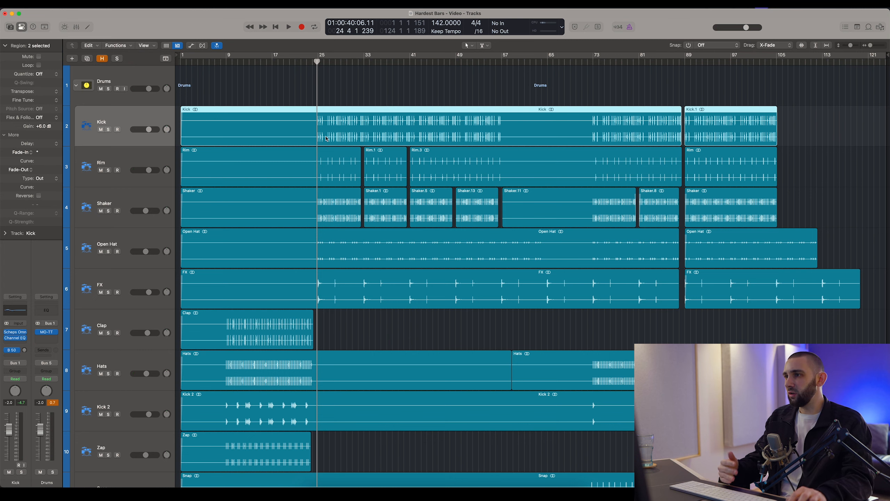
{"action": "scroll", "coordinate": [329, 148], "scroll_direction": "down", "scroll_amount": 15}
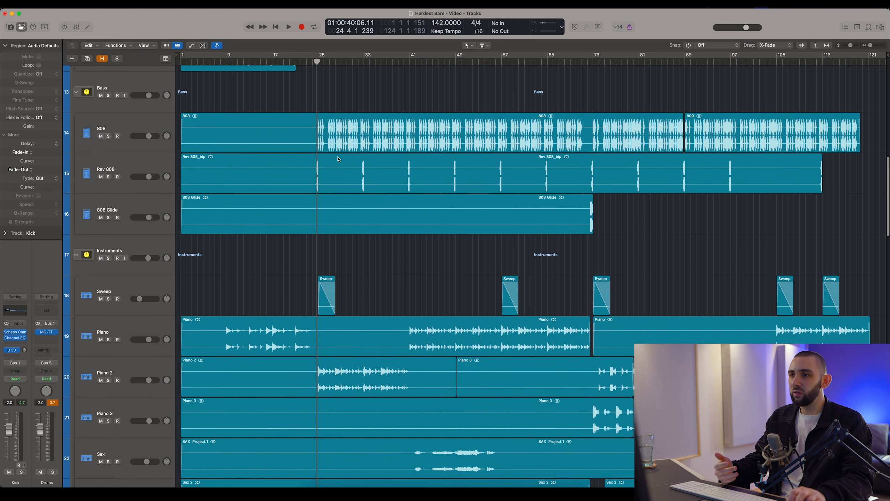
{"action": "scroll", "coordinate": [338, 159], "scroll_direction": "down", "scroll_amount": 1}
{"action": "left_click", "coordinate": [315, 133]}
{"action": "left_click", "coordinate": [173, 114]}
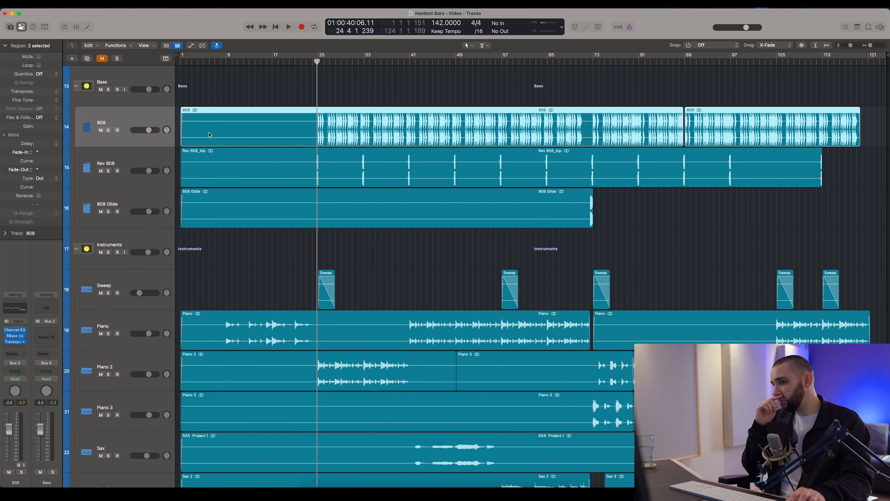
{"action": "scroll", "coordinate": [208, 134], "scroll_direction": "down", "scroll_amount": 4}
{"action": "left_click", "coordinate": [141, 178]}
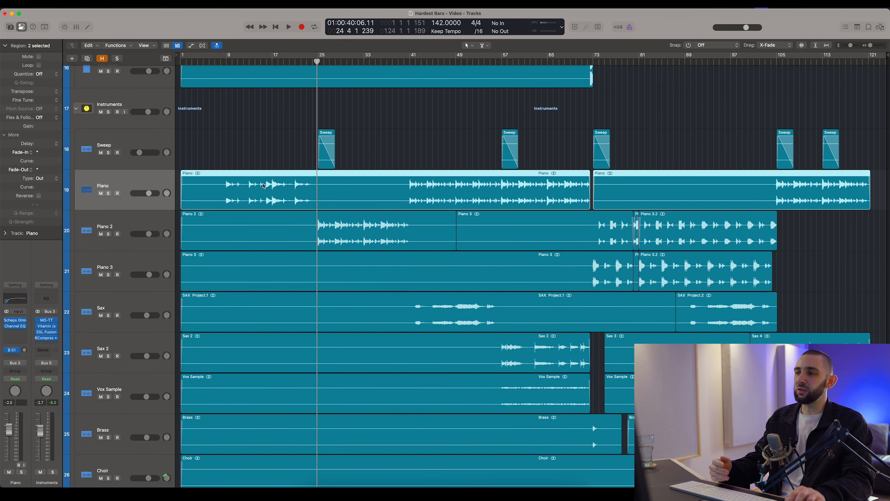
- Move the track selection from Piano down to Sax 2, viewing the channel strip of each instrument on the way
{"action": "scroll", "coordinate": [299, 188], "scroll_direction": "down", "scroll_amount": 2}
{"action": "key", "text": "Down"}
{"action": "key", "text": "Down"}
{"action": "key", "text": "Down"}
{"action": "key", "text": "Down"}
{"action": "scroll", "coordinate": [299, 190], "scroll_direction": "down", "scroll_amount": 3}
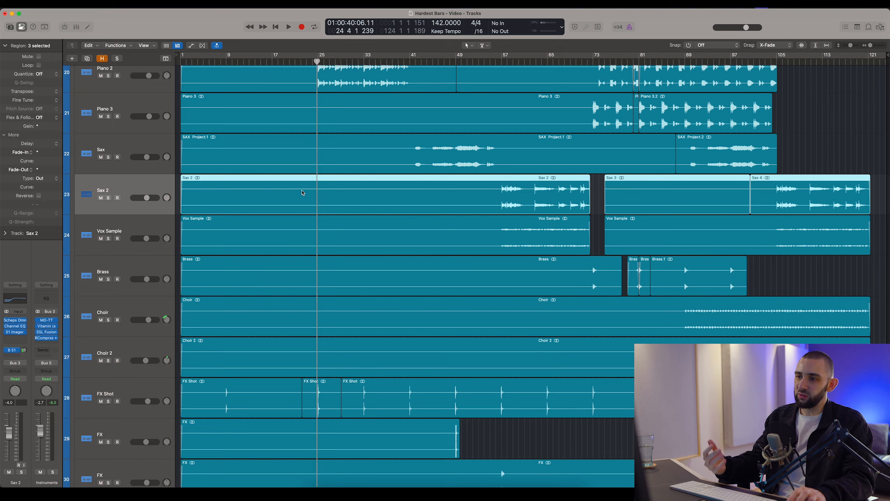
- Check the instrument arrangement around bar 71 and select the FX Shot track
{"action": "scroll", "coordinate": [317, 208], "scroll_direction": "down", "scroll_amount": 3}
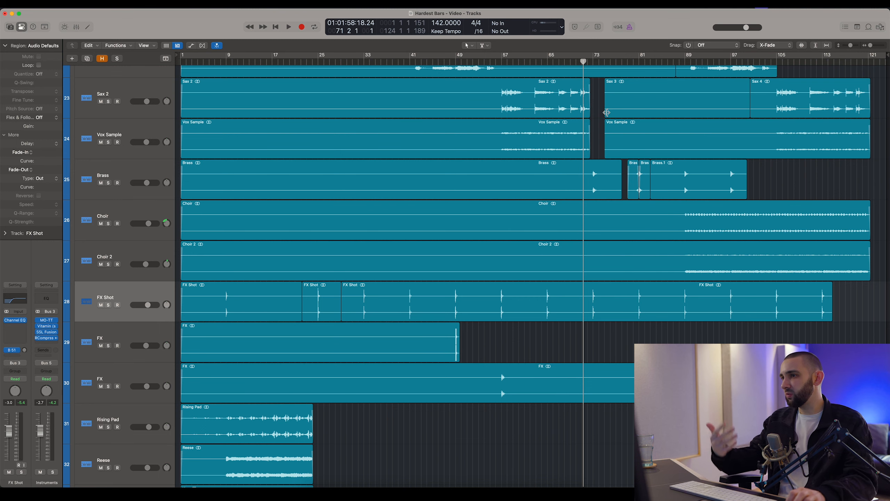
{"action": "scroll", "coordinate": [606, 112], "scroll_direction": "up", "scroll_amount": 7}
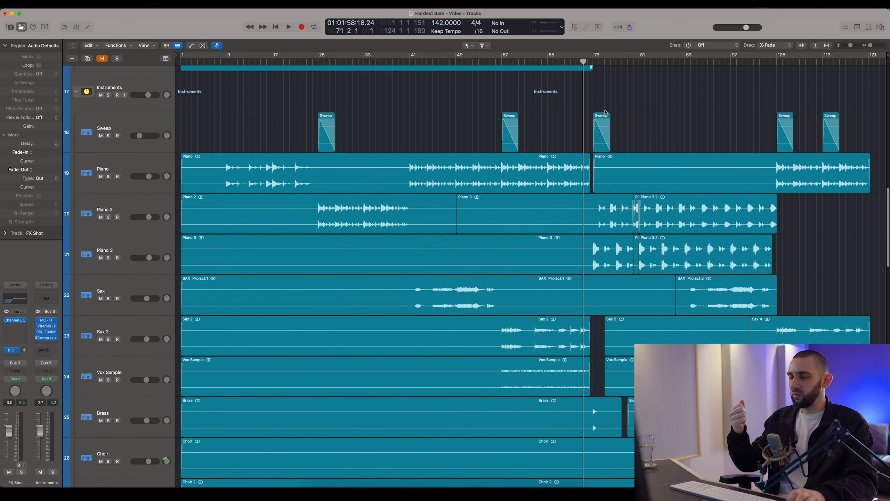
{"action": "scroll", "coordinate": [605, 112], "scroll_direction": "down", "scroll_amount": 10}
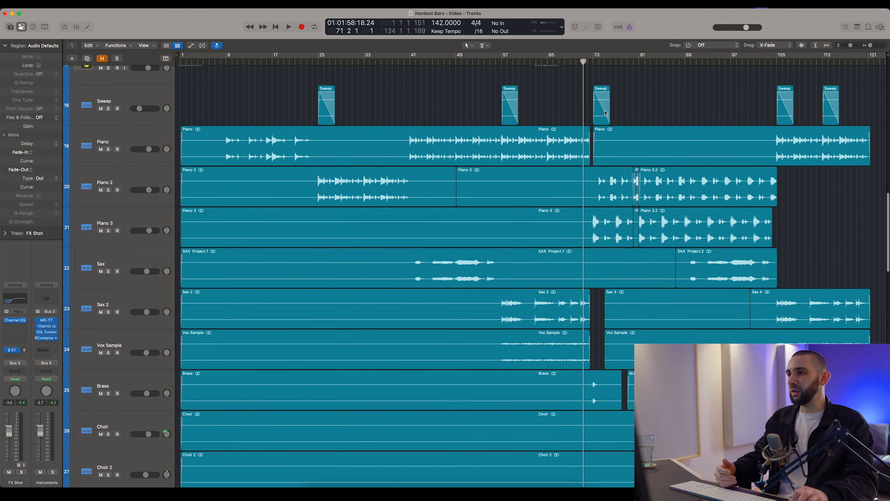
{"action": "left_click", "coordinate": [198, 152]}
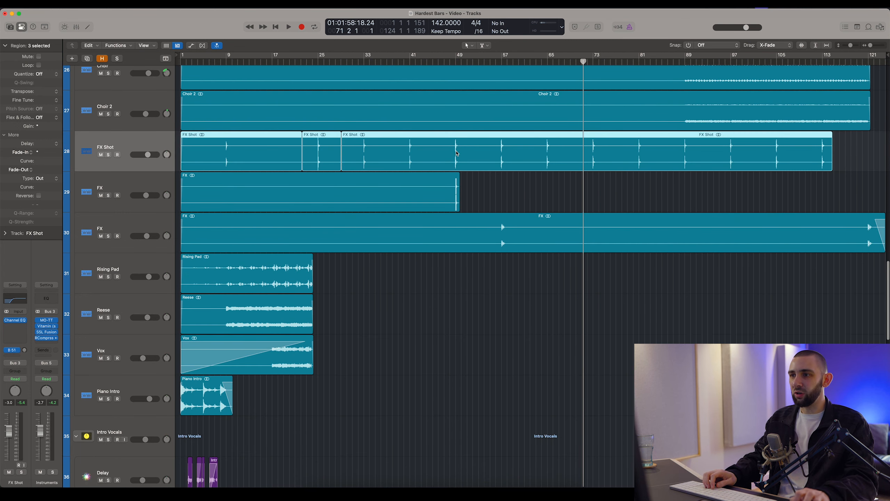
- Move the track selection from FX Shot up to Vox Sample to compare the channel strips in between
{"action": "key", "text": "Up"}
{"action": "scroll", "coordinate": [459, 153], "scroll_direction": "up", "scroll_amount": 4}
{"action": "key", "text": "Up"}
{"action": "key", "text": "Up"}
{"action": "key", "text": "Up"}
{"action": "scroll", "coordinate": [507, 151], "scroll_direction": "up", "scroll_amount": 4}
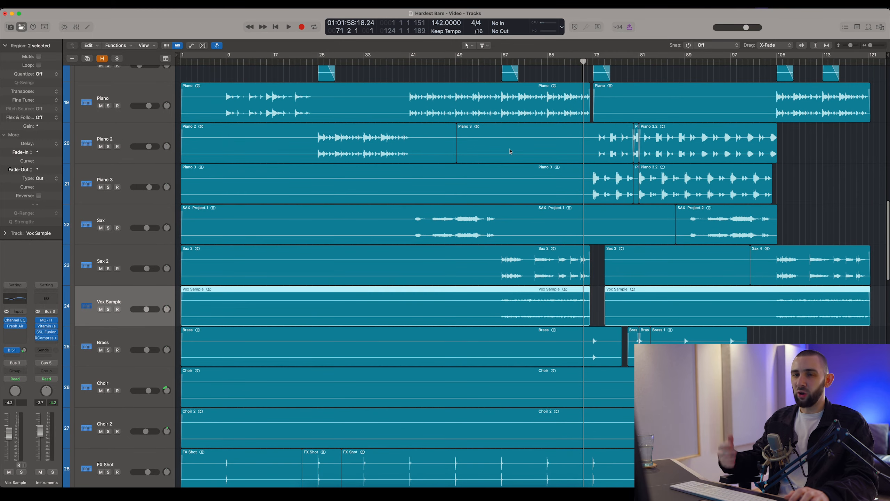
- Solo the Drums stack with the Kick track selected and place the playhead around bar 24
{"action": "scroll", "coordinate": [509, 152], "scroll_direction": "up", "scroll_amount": 4}
{"action": "scroll", "coordinate": [510, 151], "scroll_direction": "up", "scroll_amount": 4}
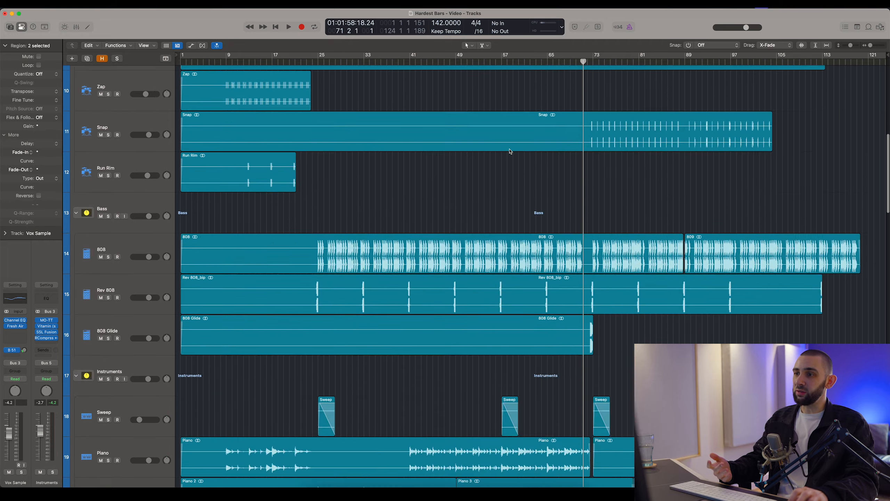
{"action": "scroll", "coordinate": [510, 151], "scroll_direction": "down", "scroll_amount": 9}
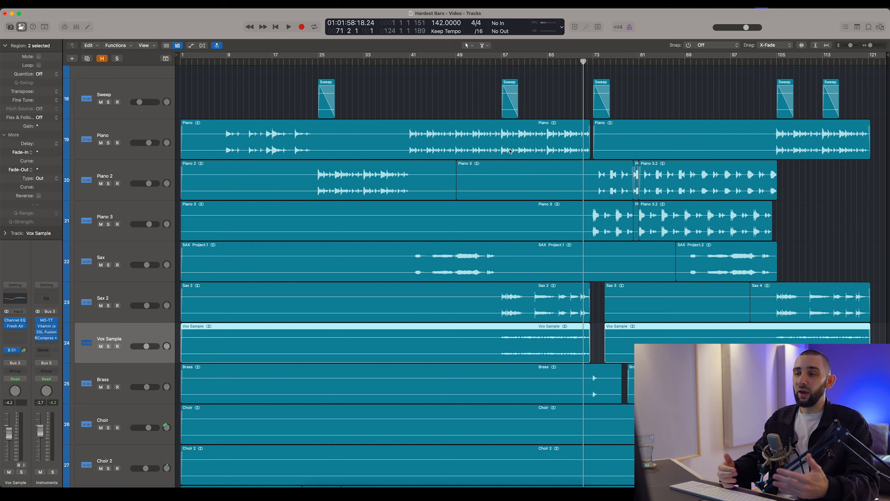
{"action": "scroll", "coordinate": [509, 152], "scroll_direction": "down", "scroll_amount": 8}
{"action": "left_click", "coordinate": [231, 252]}
{"action": "scroll", "coordinate": [231, 249], "scroll_direction": "up", "scroll_amount": 20}
{"action": "left_click", "coordinate": [108, 114]}
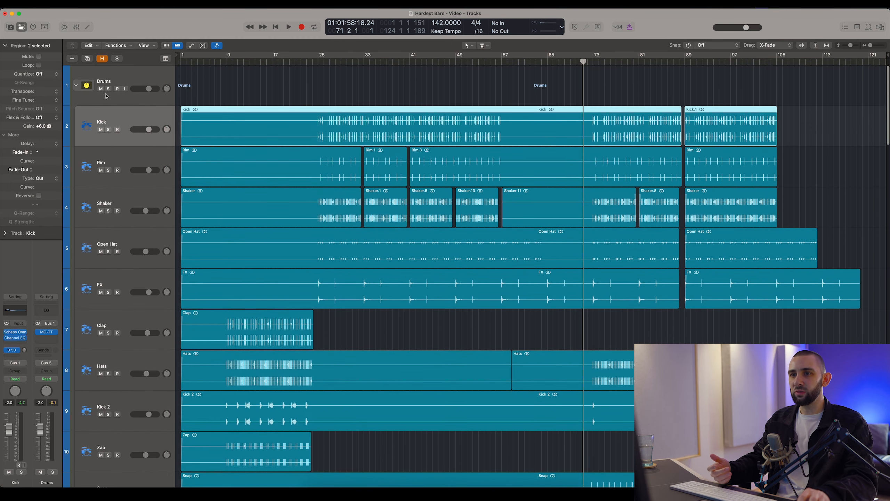
{"action": "left_click", "coordinate": [315, 61]}
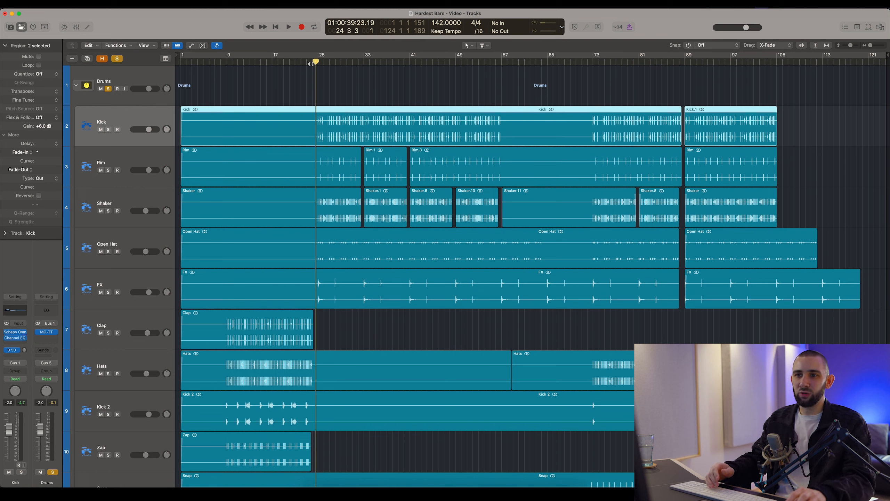
- Step through the channel strips from Kick down to the drum FX track and back to Kick
{"action": "key", "text": "Down"}
{"action": "key", "text": "Down"}
{"action": "key", "text": "Down"}
{"action": "key", "text": "Down"}
{"action": "key", "text": "Up"}
{"action": "key", "text": "Up"}
{"action": "key", "text": "Up"}
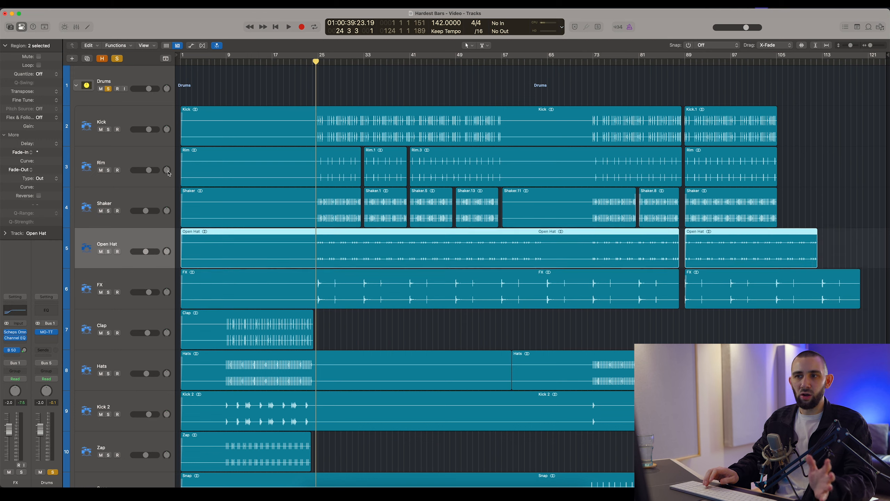
{"action": "key", "text": "Up"}
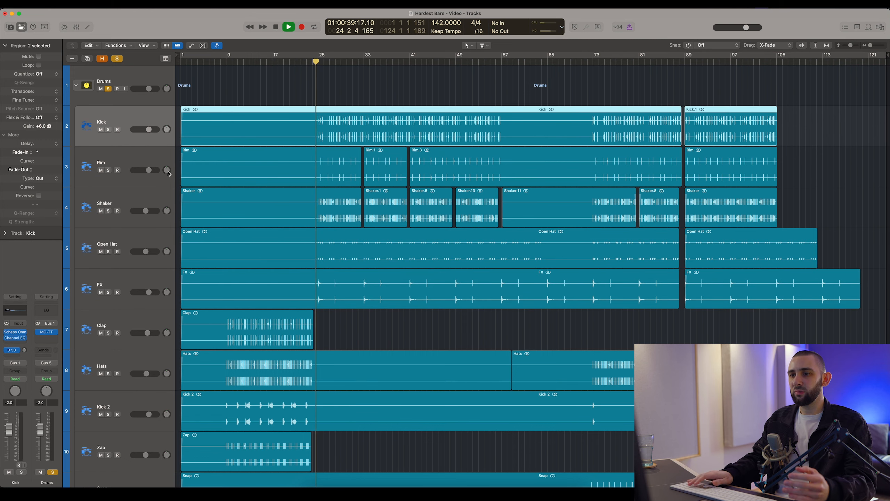
- Play the soloed drums with the timeline enlarged around bar 25 and open the Kick's Scheps Omni Channel 2
{"action": "key", "text": "super+Right"}
{"action": "key", "text": "super+Right"}
{"action": "key", "text": "super+Right"}
{"action": "key", "text": "super+Right"}
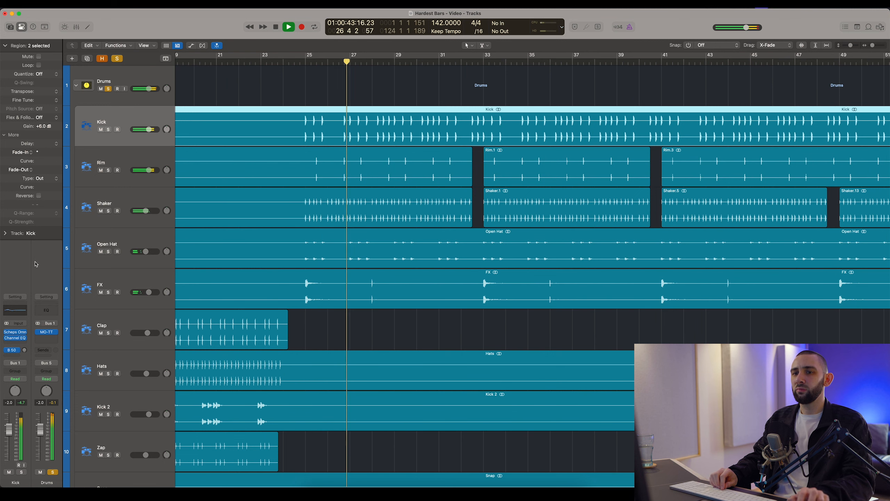
{"action": "left_click", "coordinate": [15, 332]}
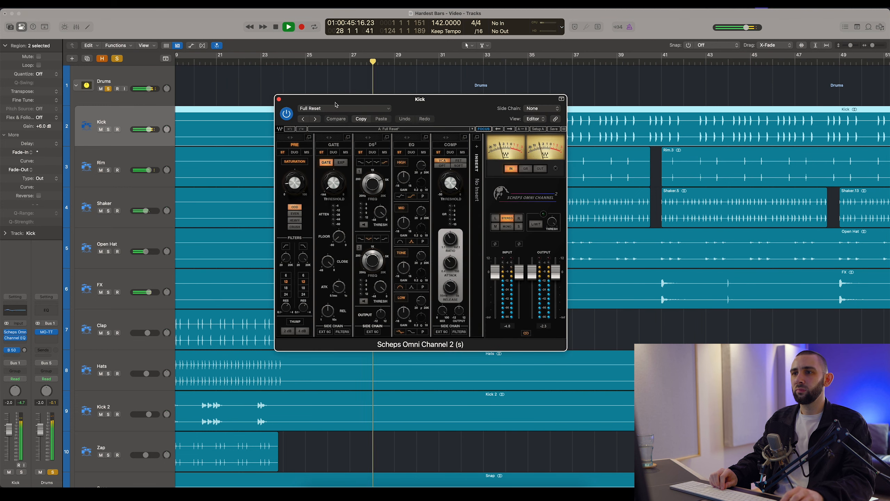
{"action": "left_click_drag", "start_coordinate": [413, 147], "coordinate": [429, 164]}
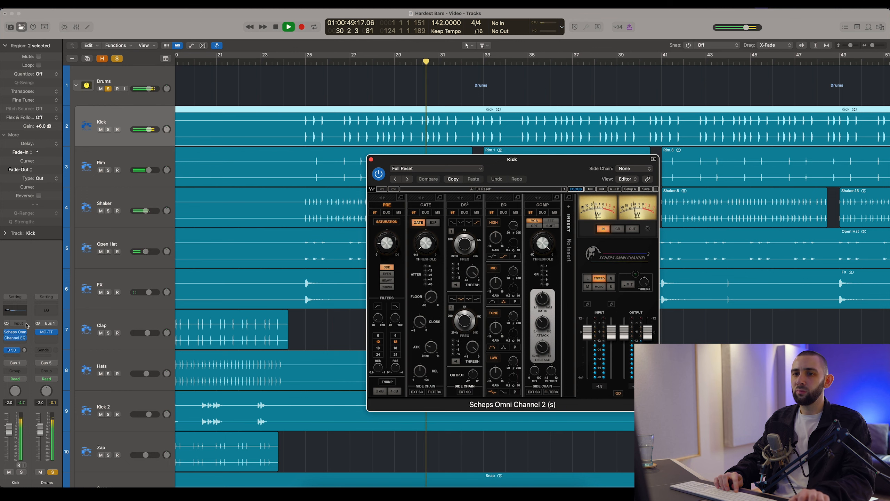
- Open the Kick's Channel EQ beside the Scheps Omni Channel 2 window and stop playback
{"action": "left_click", "coordinate": [15, 339]}
{"action": "left_click_drag", "start_coordinate": [393, 99], "coordinate": [612, 151]}
{"action": "left_click_drag", "start_coordinate": [456, 158], "coordinate": [269, 150]}
{"action": "key", "text": "space"}
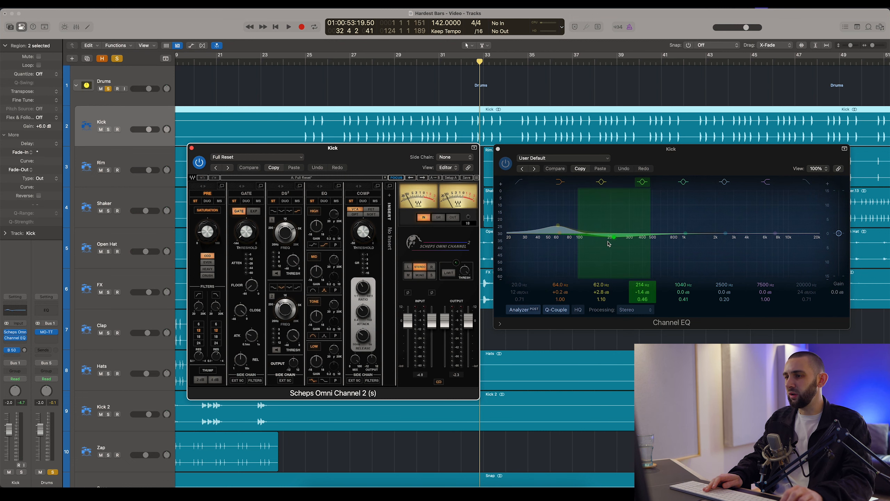
- Close both Kick plug-in windows and select the Rim track
{"action": "left_click", "coordinate": [497, 150]}
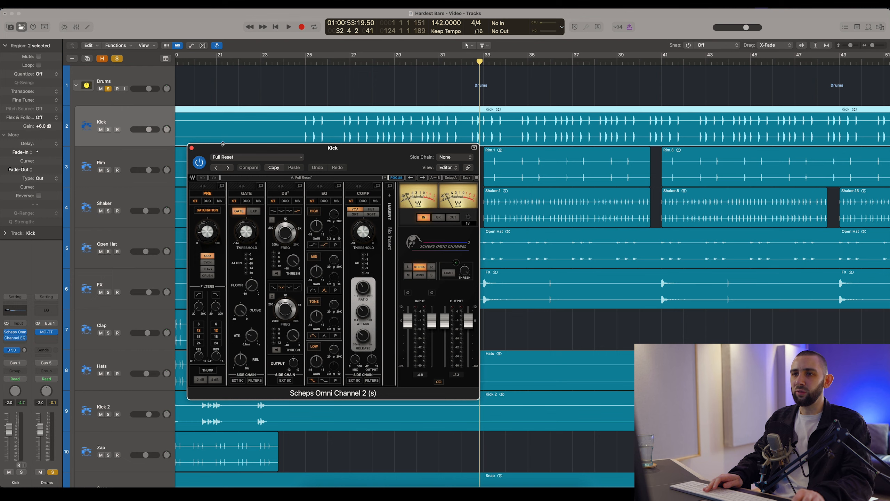
{"action": "left_click", "coordinate": [192, 148]}
{"action": "left_click", "coordinate": [139, 154]}
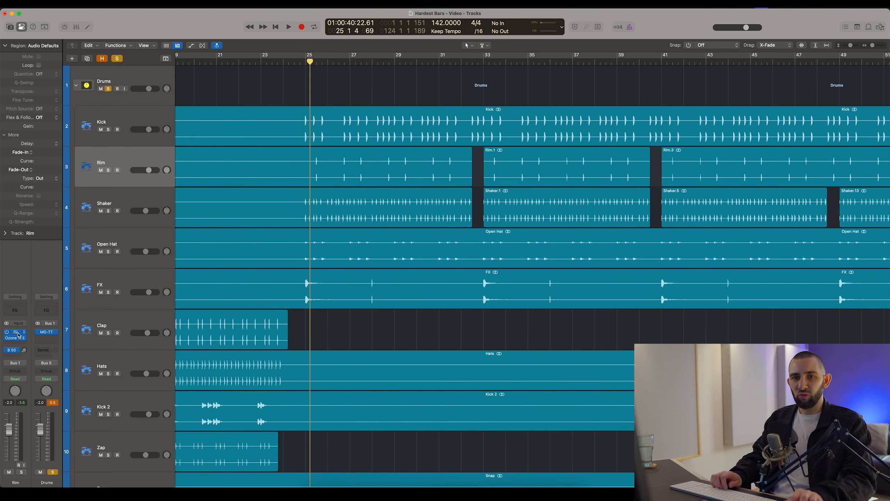
- Open the Rim's Scheps Omni Channel 2 and Ozone 11 Exciter and arrange the two windows side by side
{"action": "left_click", "coordinate": [15, 331]}
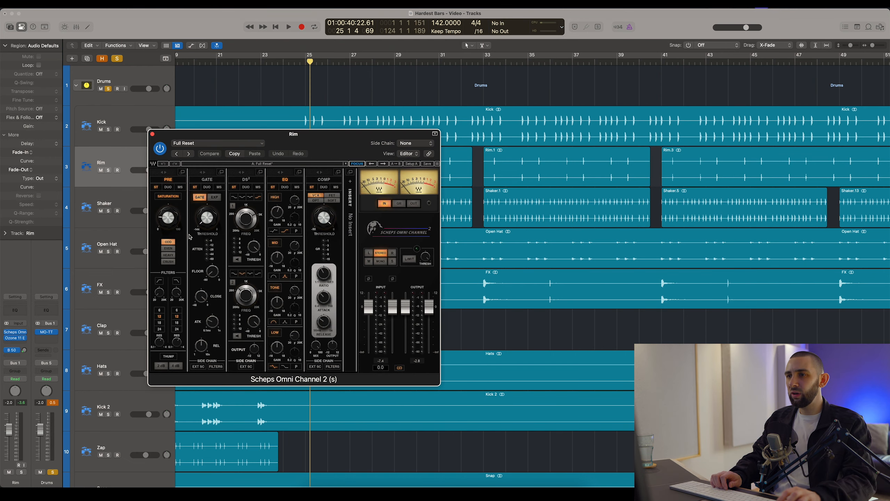
{"action": "left_click_drag", "start_coordinate": [339, 135], "coordinate": [522, 112]}
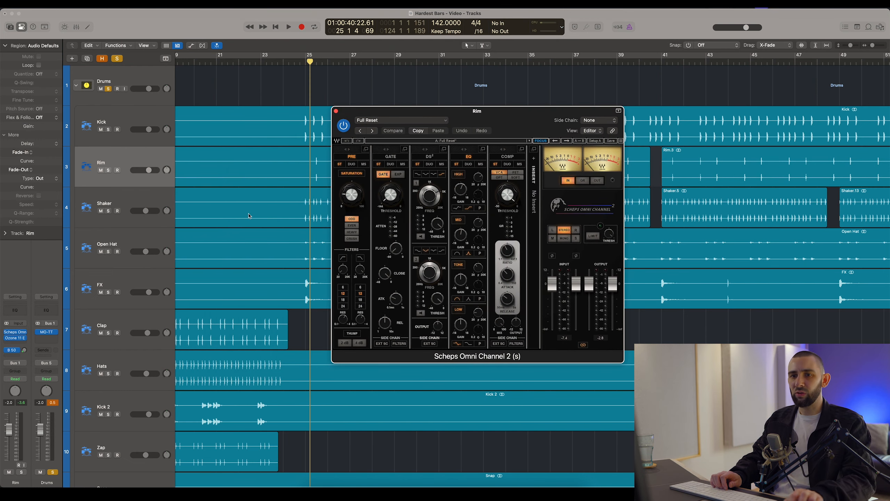
{"action": "left_click", "coordinate": [13, 338]}
{"action": "left_click_drag", "start_coordinate": [387, 103], "coordinate": [481, 160]}
{"action": "left_click_drag", "start_coordinate": [436, 115], "coordinate": [179, 127]}
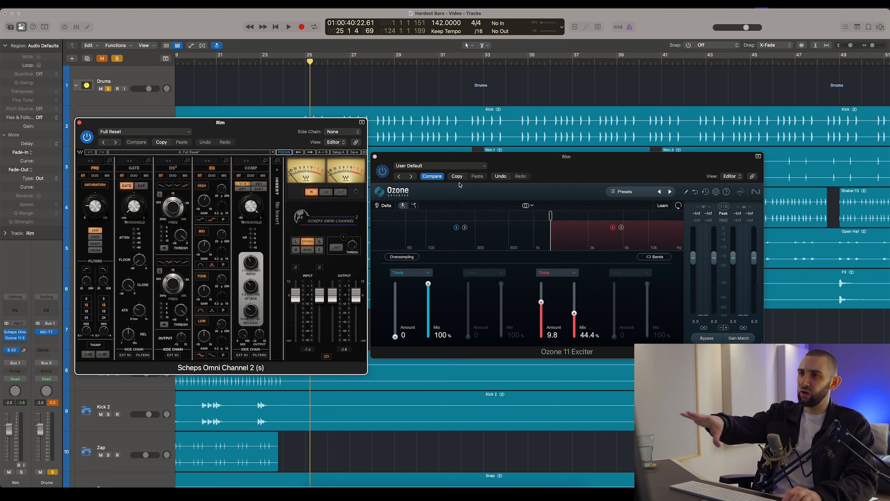
{"action": "left_click_drag", "start_coordinate": [346, 129], "coordinate": [348, 178]}
{"action": "scroll", "coordinate": [342, 115], "scroll_direction": "down", "scroll_amount": 3}
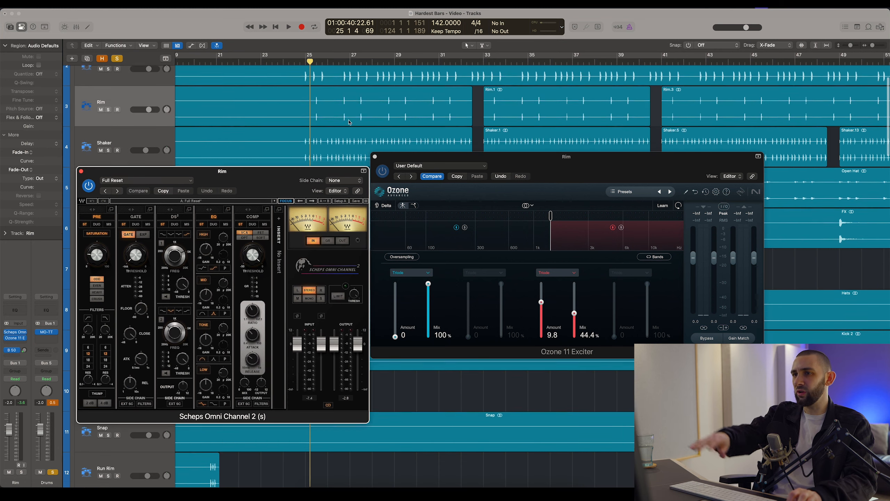
- Play from bar 25, shift the Rim's Scheps Omni Channel 2 window aside, and solo the Kick and Rim tracks
{"action": "key", "text": "space"}
{"action": "left_click_drag", "start_coordinate": [101, 171], "coordinate": [141, 178]}
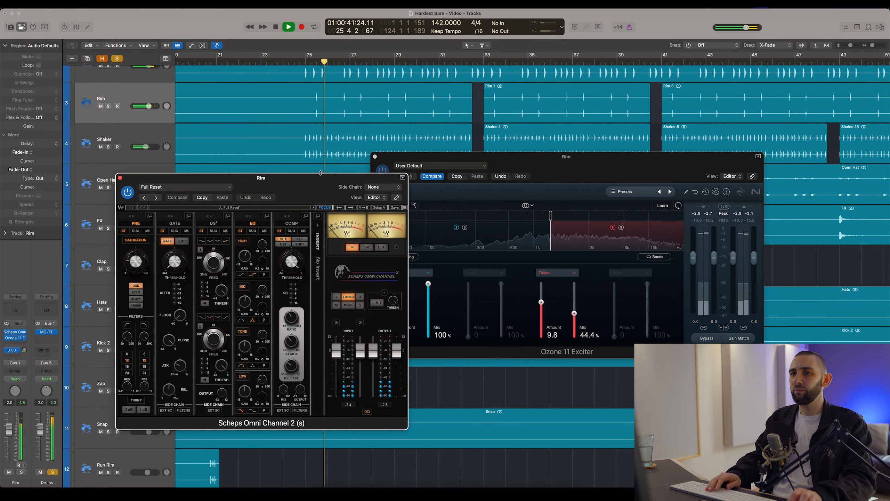
{"action": "scroll", "coordinate": [141, 115], "scroll_direction": "up", "scroll_amount": 3}
{"action": "left_click", "coordinate": [108, 117]}
{"action": "left_click", "coordinate": [108, 157]}
- Compare the Rim with its plug-ins bypassed and re-enabled during playback, and stop playback
{"action": "left_click", "coordinate": [7, 338]}
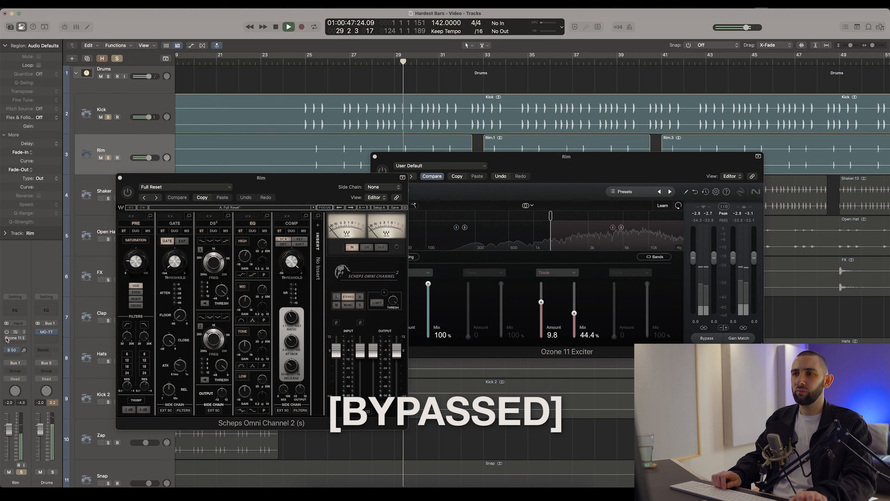
{"action": "left_click", "coordinate": [7, 337]}
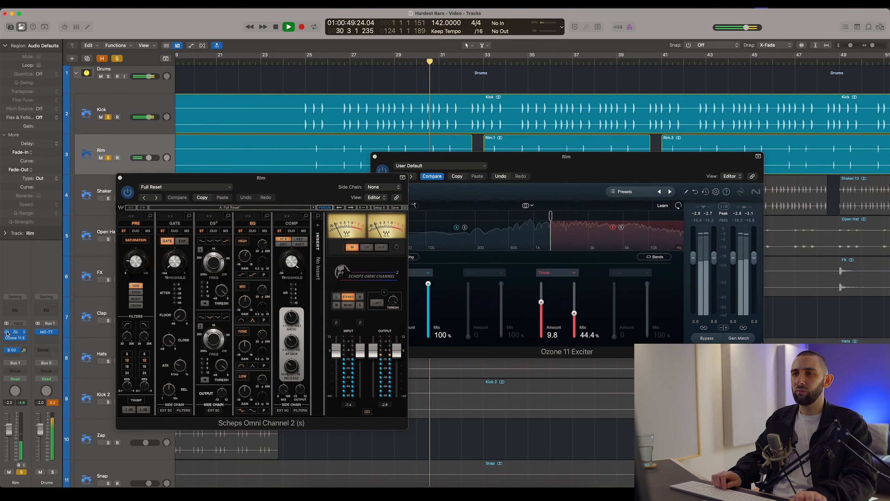
{"action": "key", "text": "space"}
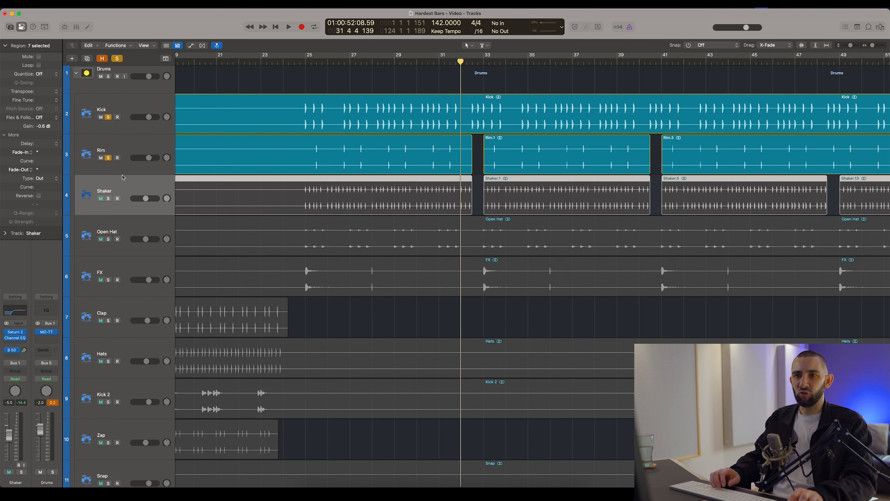
- Add the Shaker to the solo, play from just before bar 25, and open the Shaker's Saturn 2
{"action": "key", "text": "s"}
{"action": "left_click", "coordinate": [306, 60]}
{"action": "key", "text": "space"}
{"action": "left_click", "coordinate": [18, 334]}
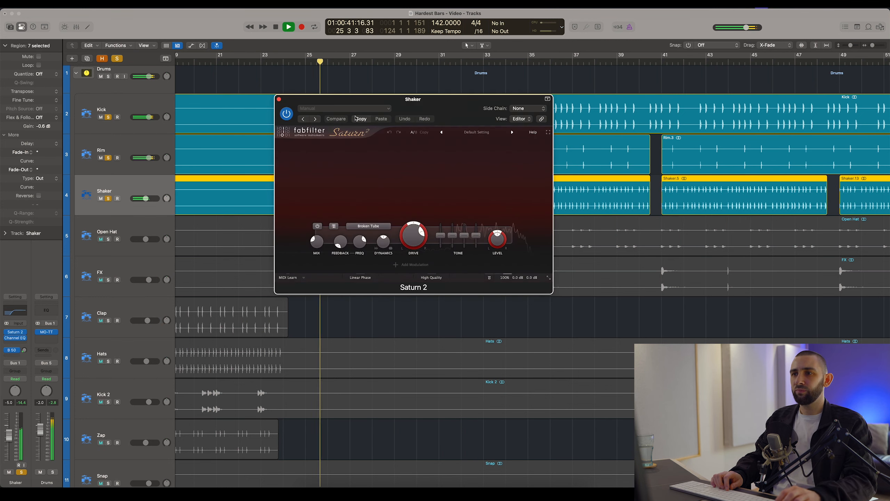
{"action": "left_click_drag", "start_coordinate": [277, 142], "coordinate": [361, 142]}
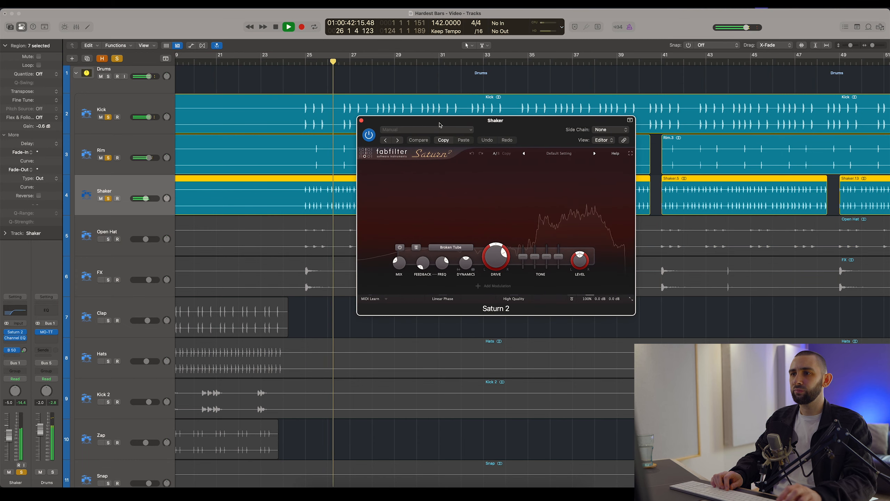
- Bypass and re-enable the Shaker's Saturn 2 twice during playback to compare the sound, and stop playback
{"action": "left_click", "coordinate": [368, 135]}
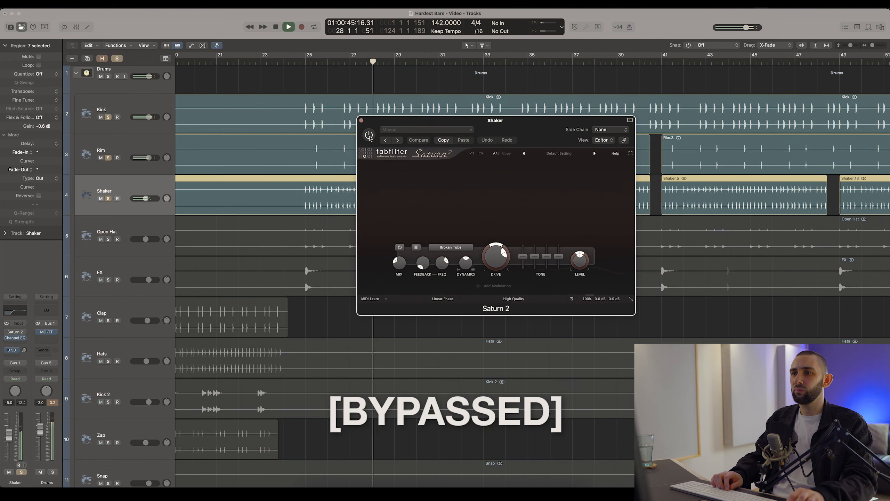
{"action": "left_click", "coordinate": [368, 134]}
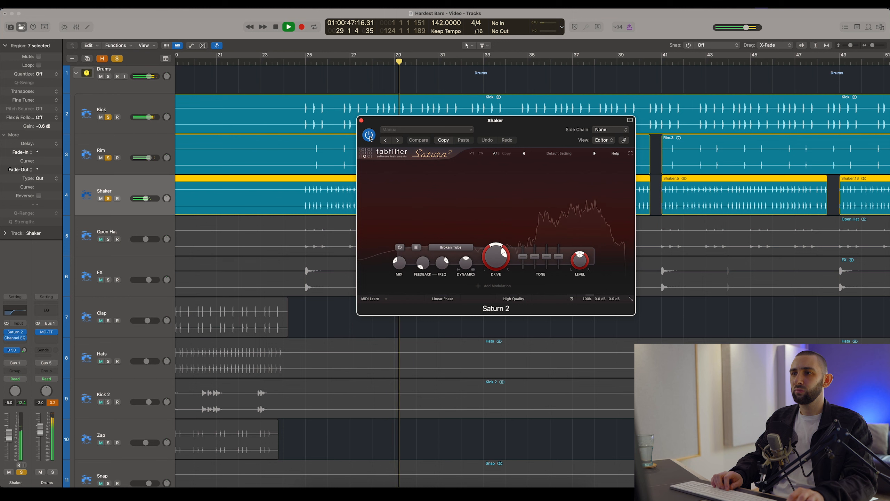
{"action": "left_click", "coordinate": [369, 135]}
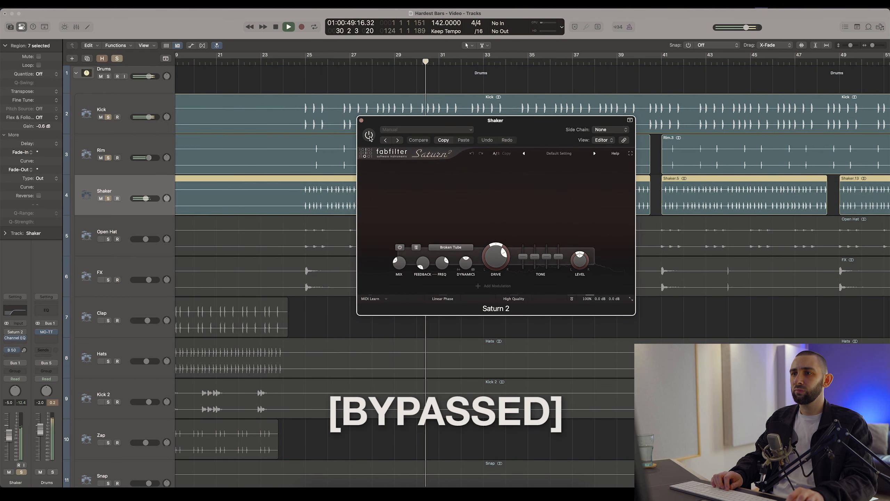
{"action": "left_click", "coordinate": [369, 136]}
{"action": "key", "text": "space"}
- Reposition the Shaker's Saturn 2 window and play from just before bar 25, comparing the plug-in bypassed and re-enabled once more
{"action": "left_click_drag", "start_coordinate": [373, 123], "coordinate": [416, 143]}
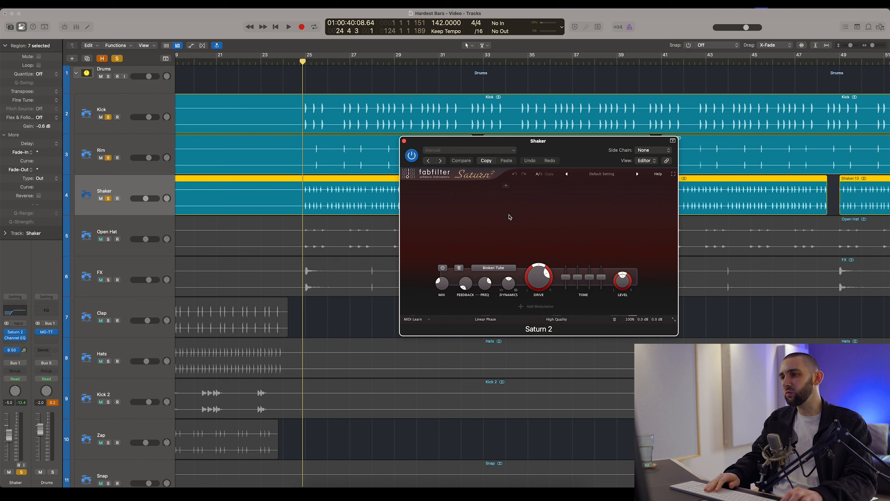
{"action": "left_click_drag", "start_coordinate": [516, 145], "coordinate": [512, 154]}
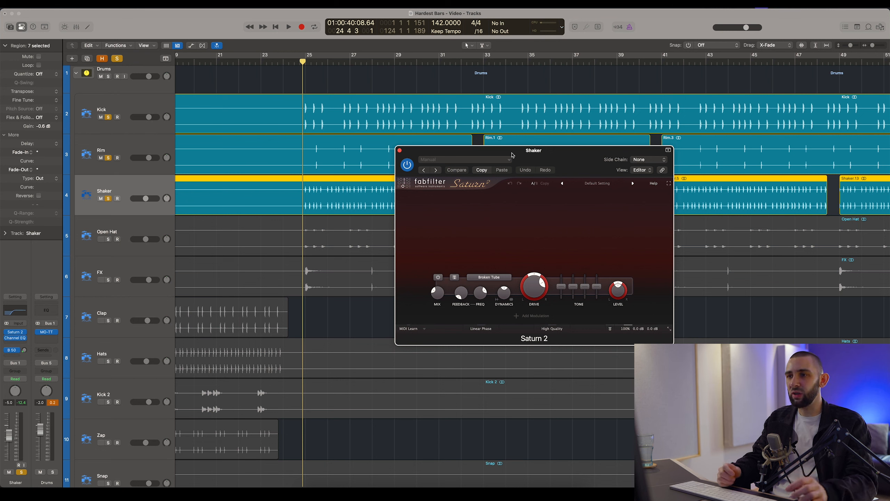
{"action": "left_click_drag", "start_coordinate": [445, 154], "coordinate": [465, 169]}
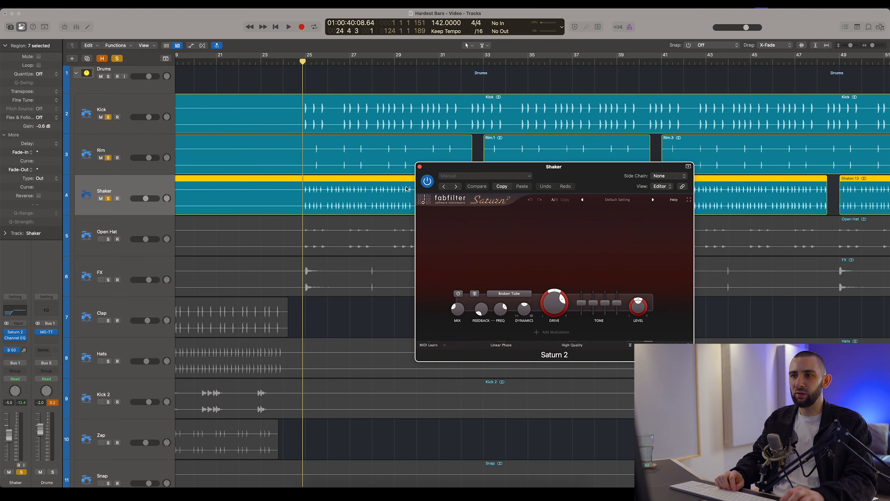
{"action": "key", "text": "space"}
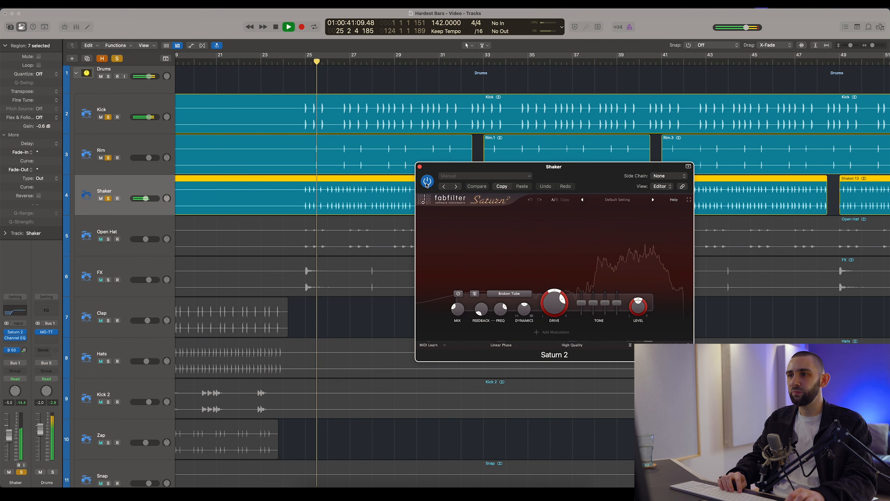
{"action": "left_click", "coordinate": [427, 183]}
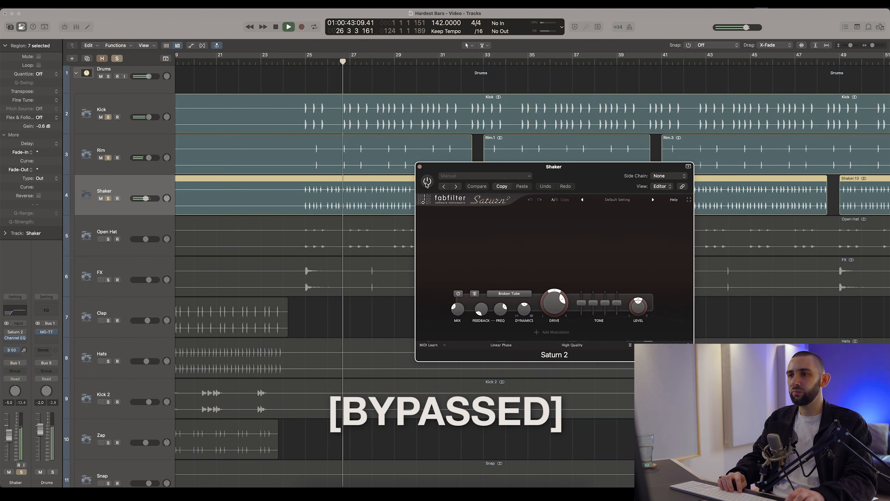
{"action": "left_click", "coordinate": [427, 183]}
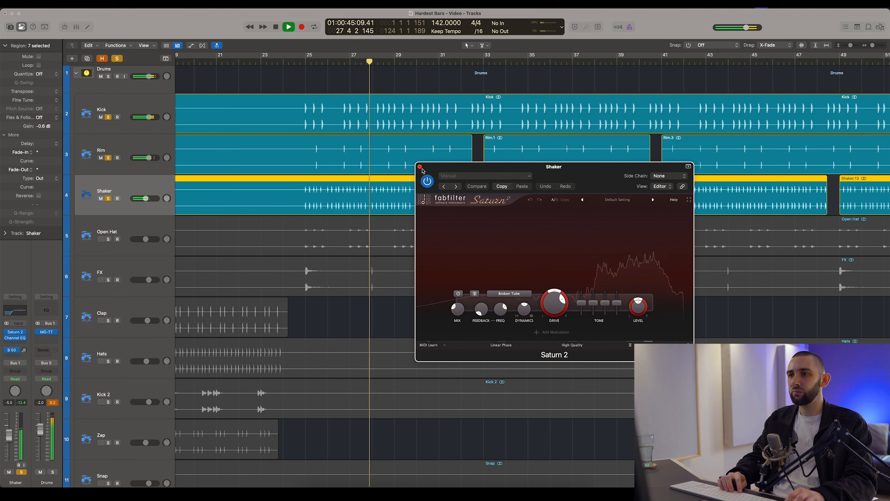
{"action": "key", "text": "space"}
- Add the Open Hat to the solo, open its Saturn 2 in place of the Shaker's, and play from just before bar 25
{"action": "left_click", "coordinate": [283, 250], "text": "shift"}
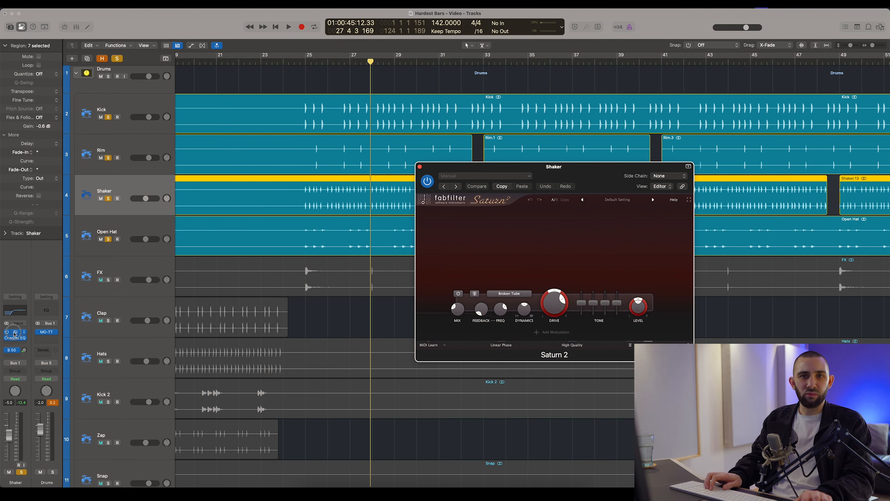
{"action": "left_click", "coordinate": [14, 332]}
{"action": "key", "text": "Down"}
{"action": "left_click", "coordinate": [14, 332]}
{"action": "left_click", "coordinate": [304, 65]}
{"action": "left_click_drag", "start_coordinate": [463, 189], "coordinate": [435, 173]}
{"action": "key", "text": "space"}
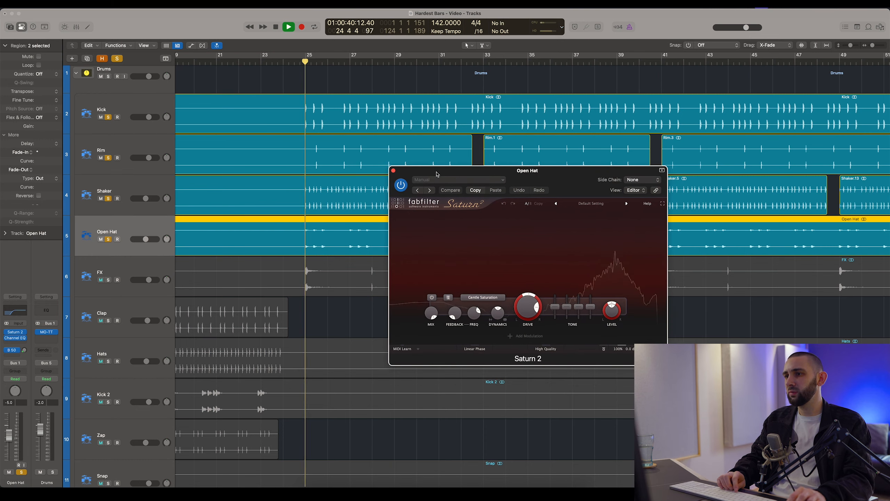
- Compare the Open Hat with Saturn 2 bypassed and re-enabled, and close the plug-in window
{"action": "left_click", "coordinate": [403, 186]}
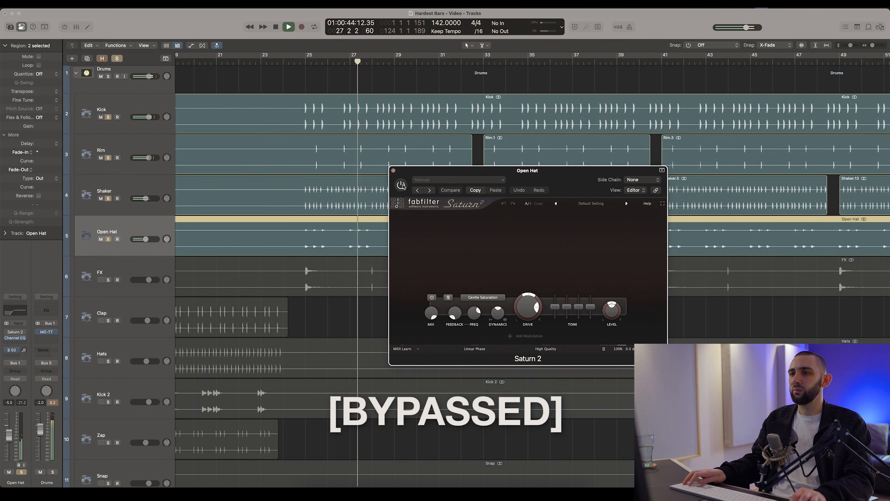
{"action": "left_click", "coordinate": [402, 185]}
{"action": "left_click_drag", "start_coordinate": [393, 171], "coordinate": [433, 172]}
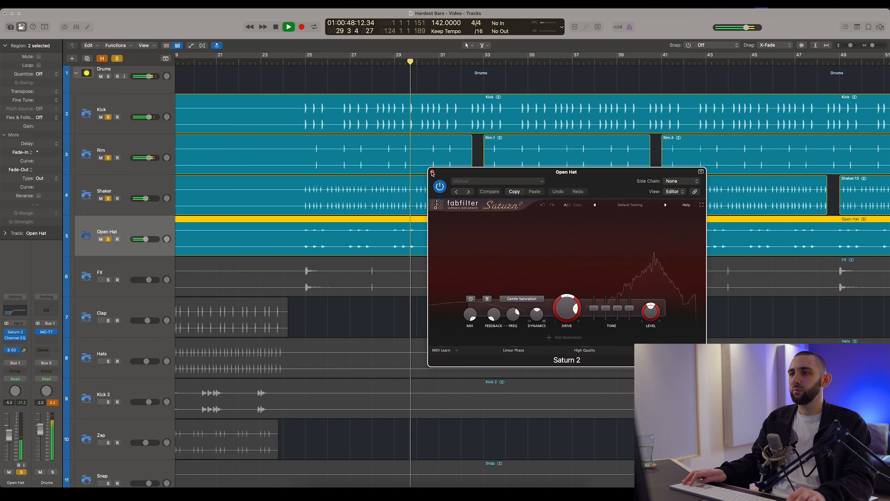
{"action": "left_click", "coordinate": [433, 172]}
- Add the FX track to the solo, select it, and play the soloed drums from just before bar 25
{"action": "left_click", "coordinate": [108, 280]}
{"action": "left_click", "coordinate": [121, 268]}
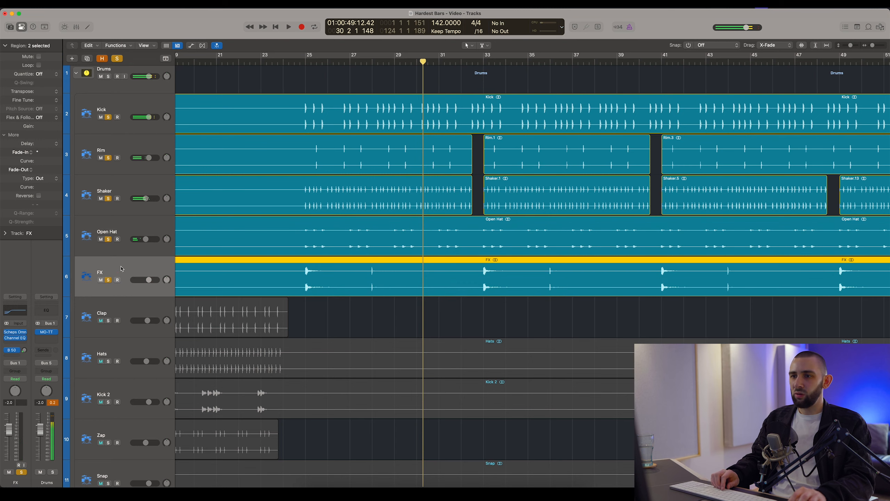
{"action": "left_click", "coordinate": [300, 61]}
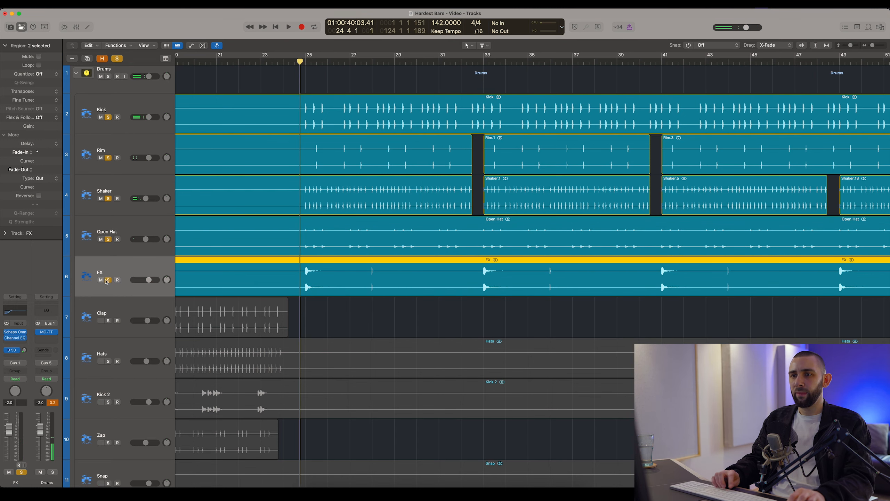
{"action": "key", "text": "super+Left"}
{"action": "key", "text": "super+Left"}
{"action": "key", "text": "super+Left"}
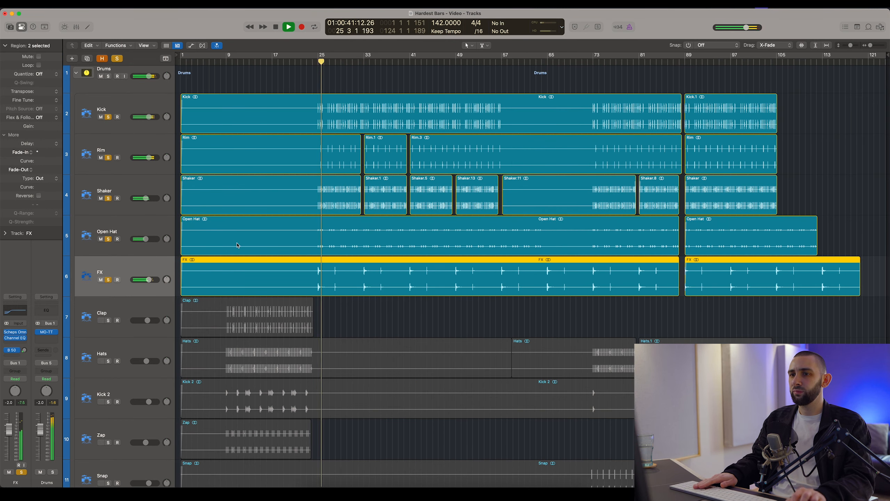
- Solo only the FX track and place the playhead just before bar 33
{"action": "left_click", "coordinate": [151, 259]}
{"action": "left_click", "coordinate": [108, 280]}
{"action": "left_click", "coordinate": [108, 280]}
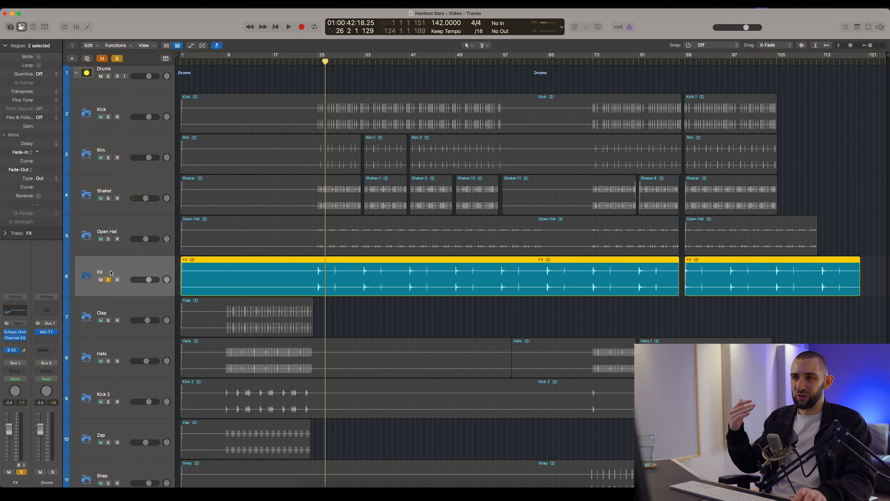
{"action": "left_click", "coordinate": [362, 61]}
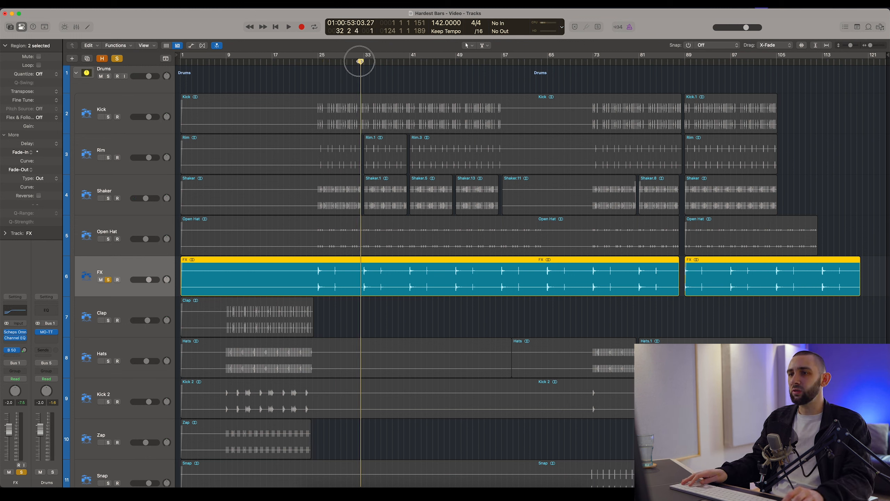
- Inspect the FX track's Channel EQ and Scheps Omni Channel 2, closing each plug-in window after viewing it
{"action": "left_click", "coordinate": [15, 338]}
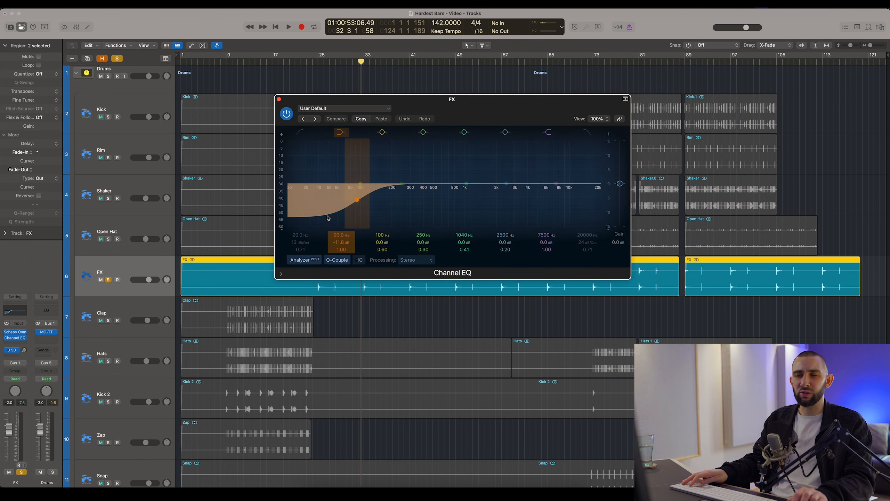
{"action": "left_click", "coordinate": [279, 100]}
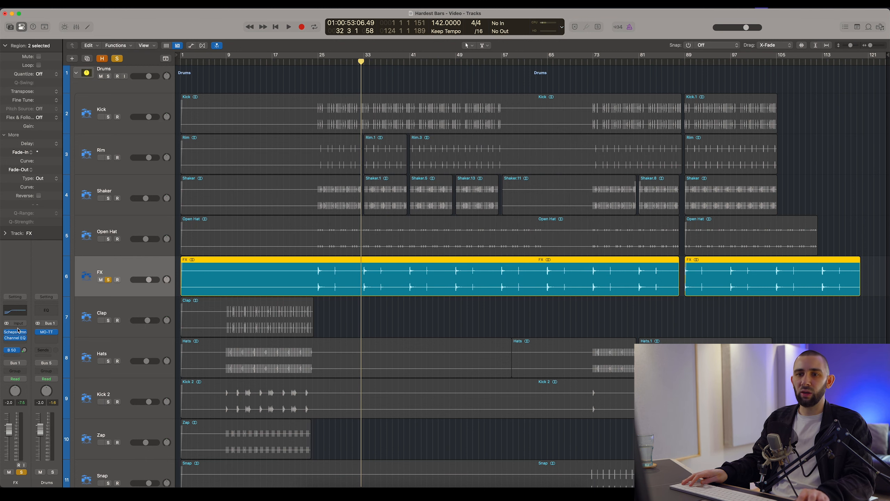
{"action": "left_click", "coordinate": [16, 332]}
{"action": "left_click", "coordinate": [17, 333]}
- Play the soloed FX track from just before bar 33 while looking over the remaining drum tracks
{"action": "key", "text": "space"}
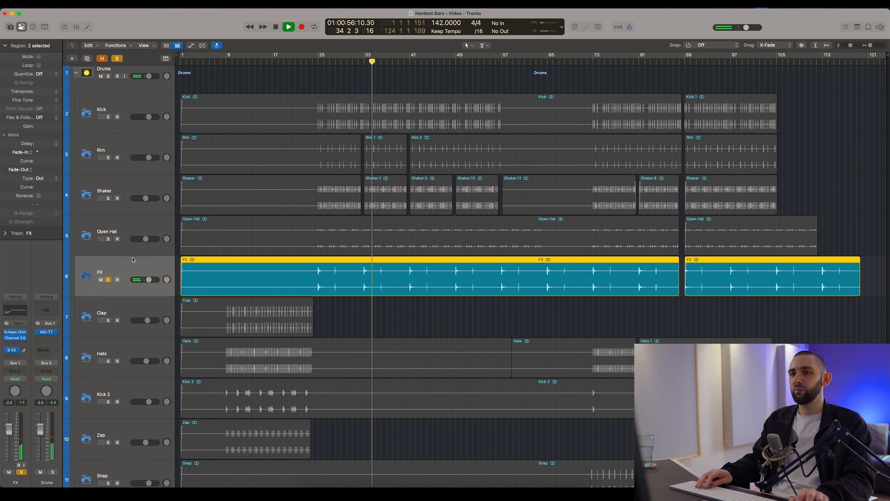
{"action": "scroll", "coordinate": [322, 141], "scroll_direction": "down", "scroll_amount": 10}
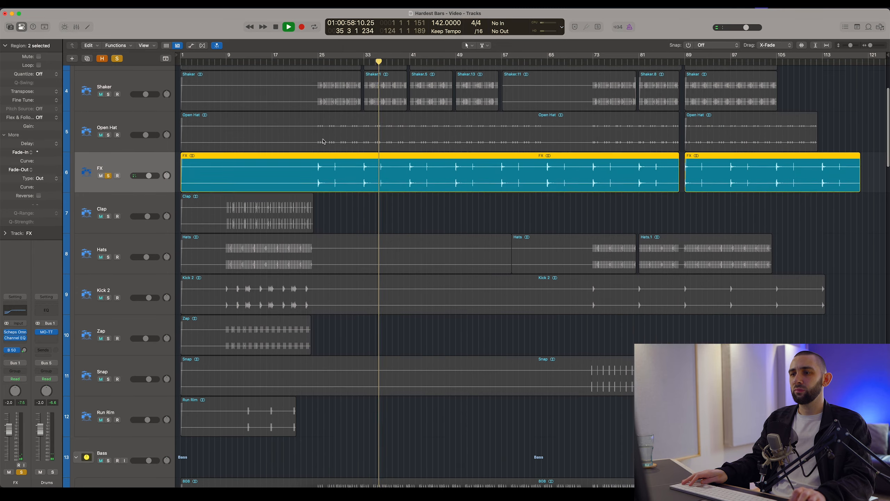
{"action": "scroll", "coordinate": [323, 141], "scroll_direction": "up", "scroll_amount": 7}
{"action": "scroll", "coordinate": [317, 141], "scroll_direction": "up", "scroll_amount": 1}
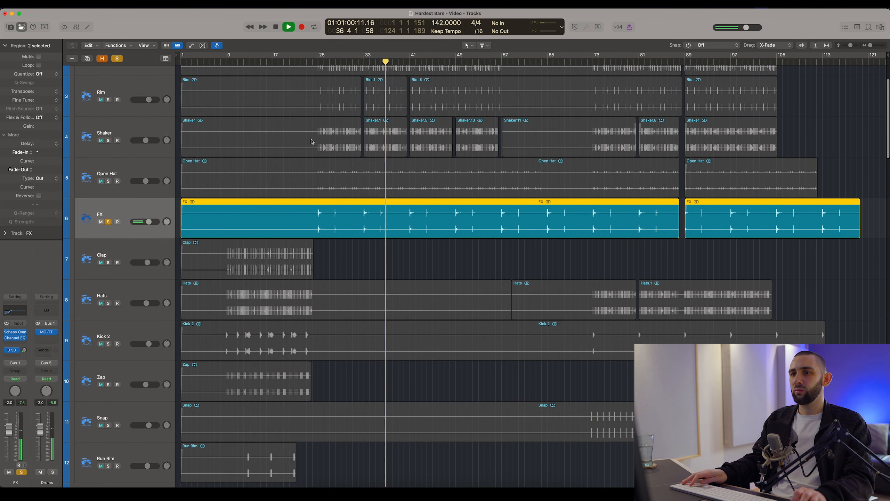
- Unsolo the FX track and solo the Clap, Hats, Kick 2, Zap and Snap tracks, selecting the Clap
{"action": "left_click", "coordinate": [110, 224]}
{"action": "left_click", "coordinate": [108, 254]}
{"action": "left_click_drag", "start_coordinate": [108, 262], "coordinate": [112, 421]}
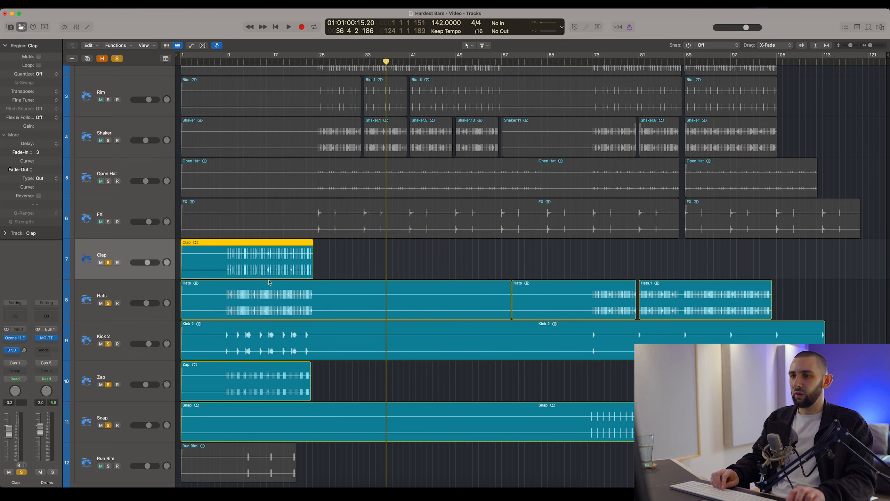
{"action": "scroll", "coordinate": [269, 283], "scroll_direction": "down", "scroll_amount": 5}
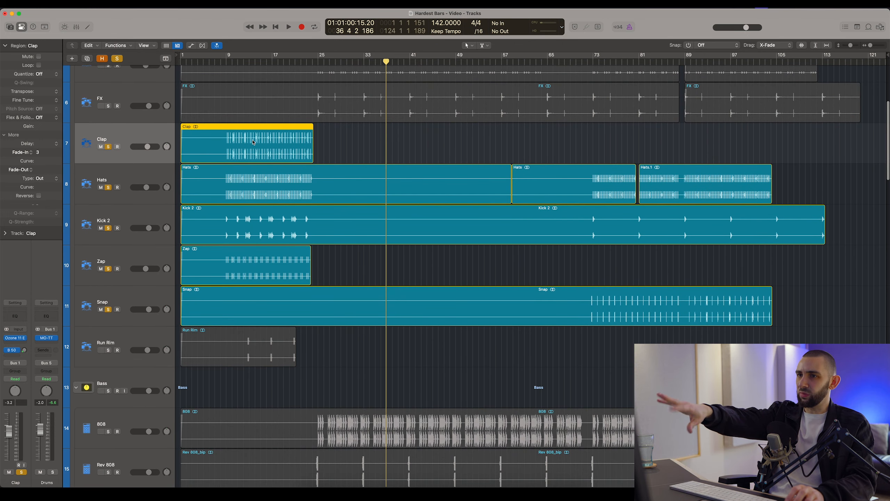
- Play the soloed tracks from just before bar 9 with the timeline enlarged and select the Zap track
{"action": "left_click", "coordinate": [227, 62]}
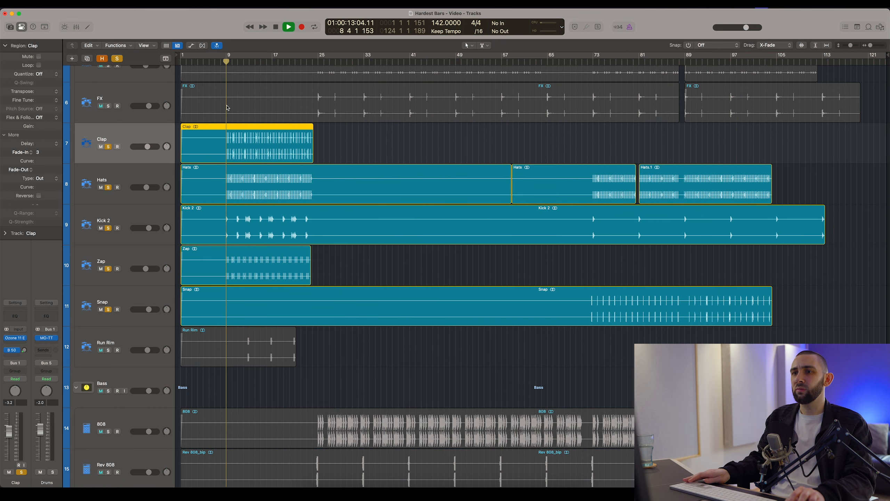
{"action": "key", "text": "z"}
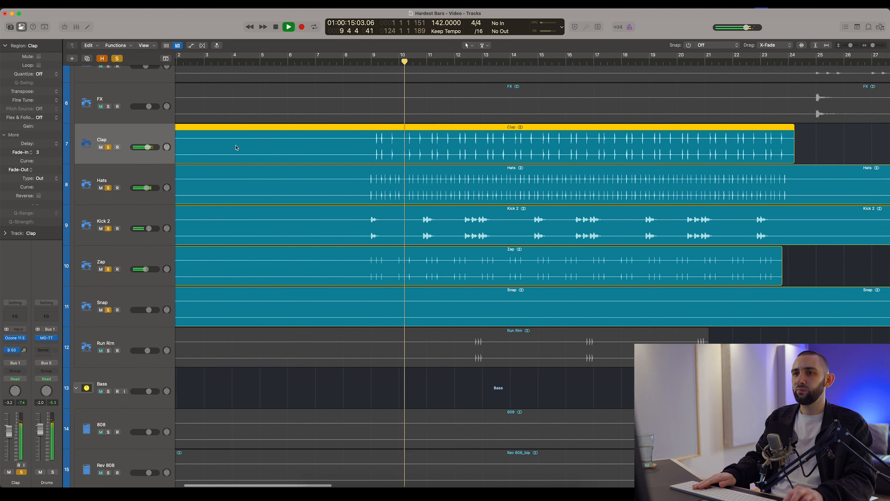
{"action": "left_click", "coordinate": [238, 181]}
{"action": "key", "text": "Down"}
{"action": "key", "text": "Down"}
{"action": "key", "text": "Down"}
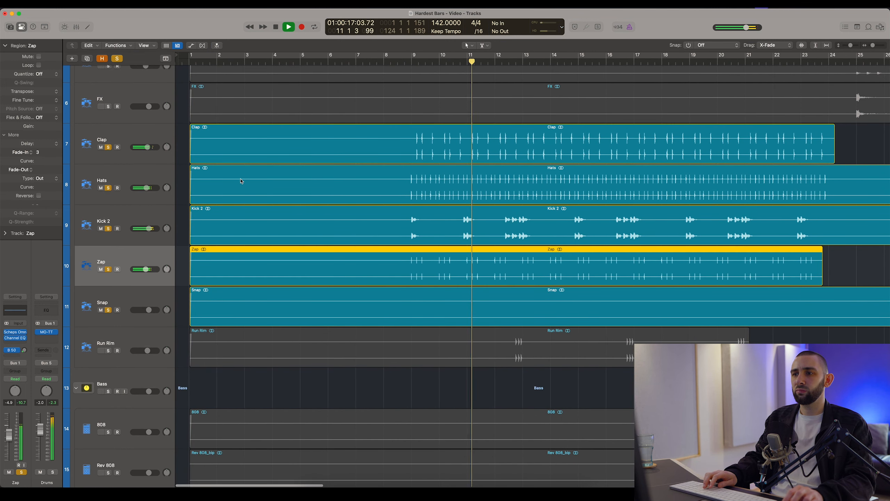
{"action": "key", "text": "Up"}
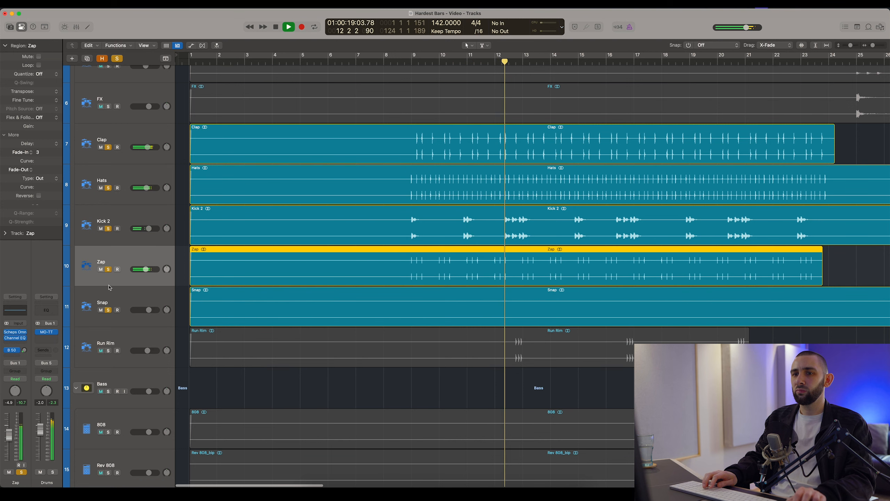
- Stop playback, return the playhead to just before bar 9 and select the Kick 2 track
{"action": "key", "text": "Up"}
{"action": "key", "text": "Up"}
{"action": "left_click", "coordinate": [295, 143]}
{"action": "key", "text": "space"}
{"action": "key", "text": "Down"}
{"action": "key", "text": "Down"}
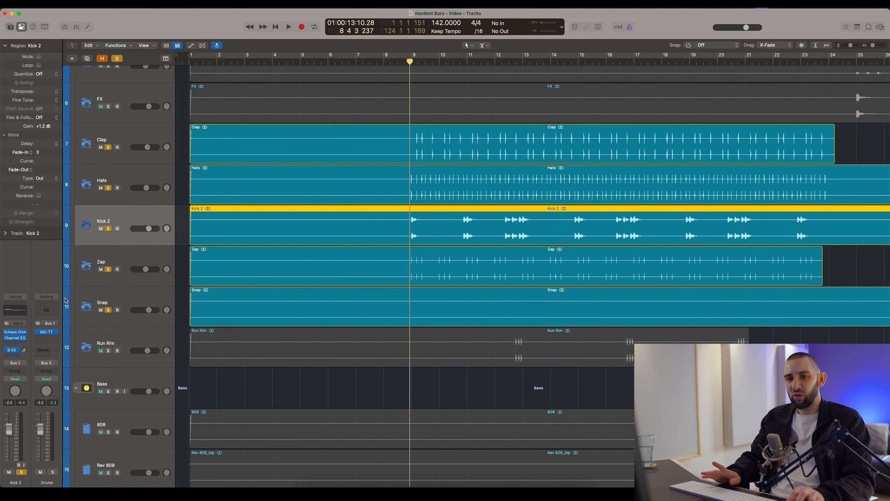
- Open the Kick 2 track's Channel EQ, solo only that track and play it
{"action": "left_click", "coordinate": [16, 338]}
{"action": "left_click_drag", "start_coordinate": [421, 188], "coordinate": [415, 243]}
{"action": "left_click", "coordinate": [107, 228], "text": "alt"}
{"action": "left_click", "coordinate": [108, 229]}
{"action": "key", "text": "space"}
{"action": "scroll", "coordinate": [455, 122], "scroll_direction": "down", "scroll_amount": 3}
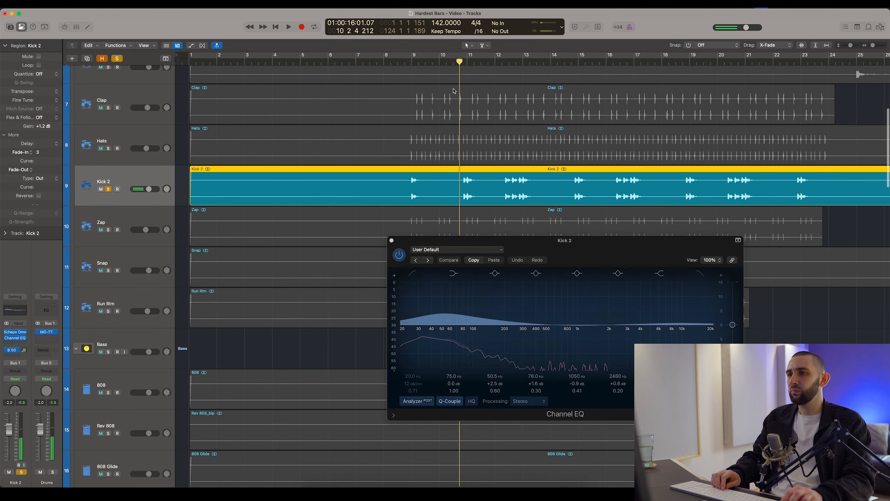
- Compare Kick 2 with its Channel EQ bypassed and enabled, closing the plug-in and stopping playback after the comparison
{"action": "left_click", "coordinate": [398, 255]}
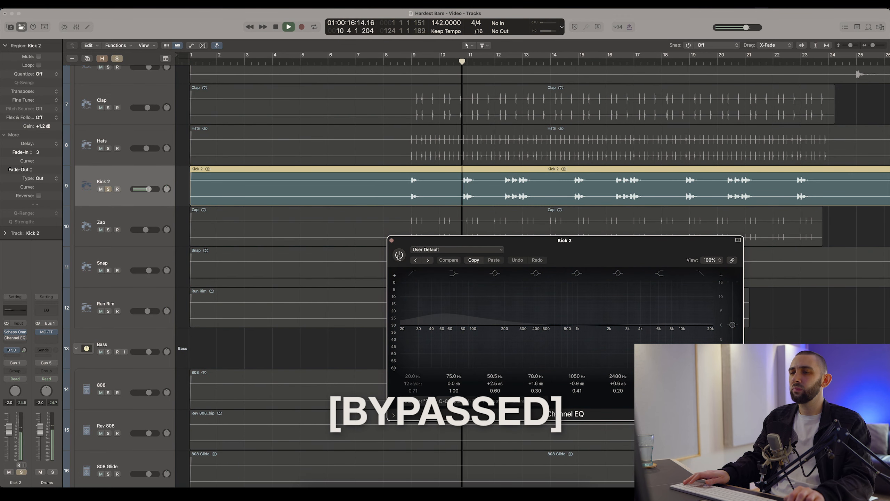
{"action": "left_click", "coordinate": [399, 255]}
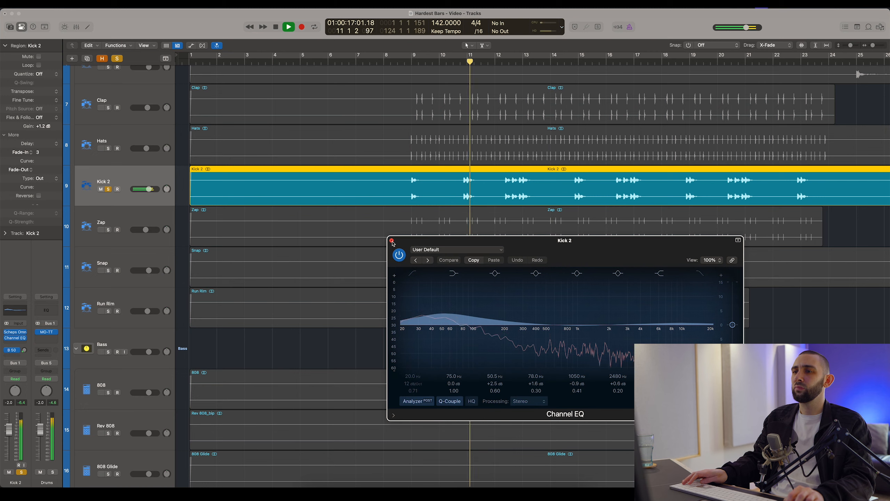
{"action": "left_click", "coordinate": [392, 242]}
{"action": "key", "text": "space"}
- Clear all solos and look over the drum, bass and instrument tracks
{"action": "key", "text": "super+Left"}
{"action": "key", "text": "super+Left"}
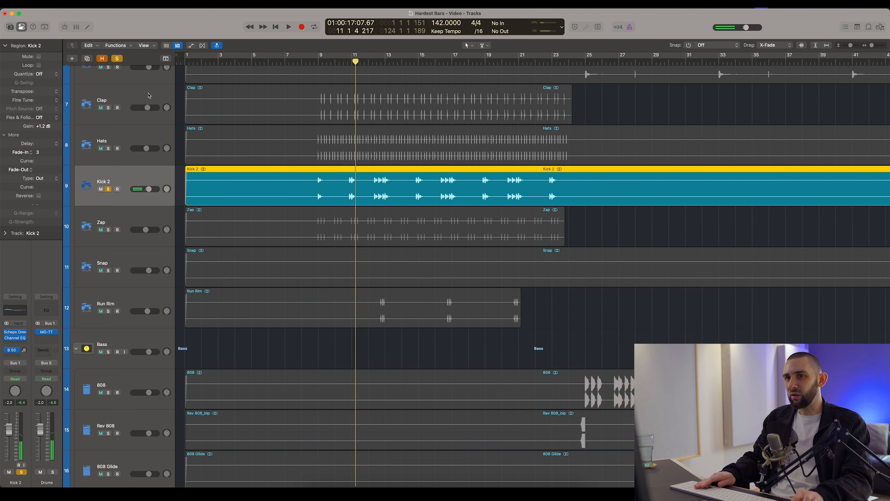
{"action": "left_click", "coordinate": [117, 58]}
{"action": "scroll", "coordinate": [271, 169], "scroll_direction": "down", "scroll_amount": 10}
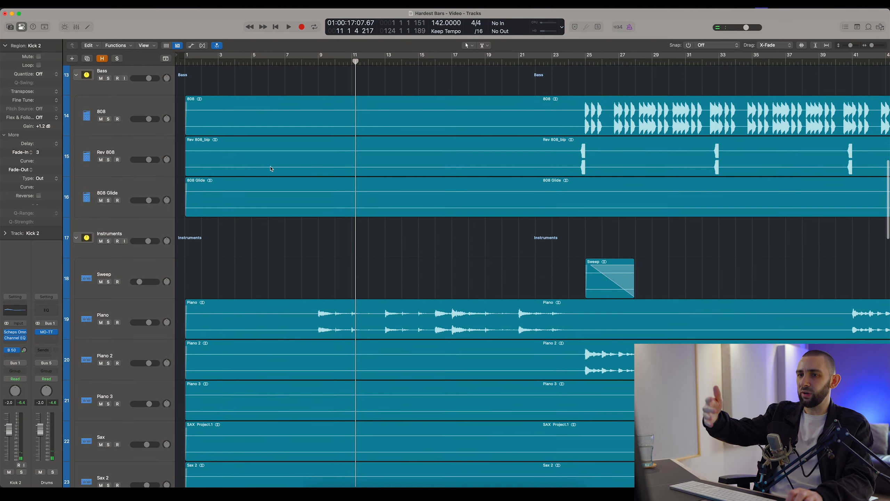
{"action": "scroll", "coordinate": [271, 168], "scroll_direction": "up", "scroll_amount": 10}
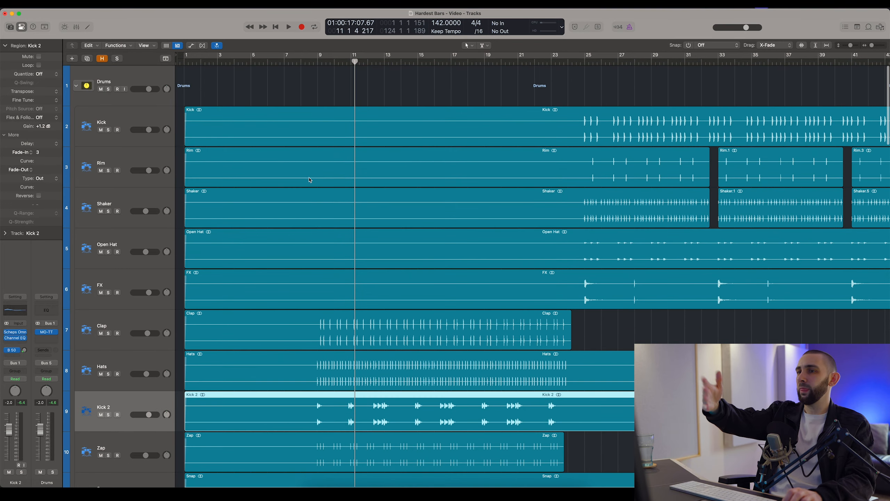
{"action": "scroll", "coordinate": [309, 179], "scroll_direction": "down", "scroll_amount": 3}
{"action": "scroll", "coordinate": [309, 180], "scroll_direction": "down", "scroll_amount": 2}
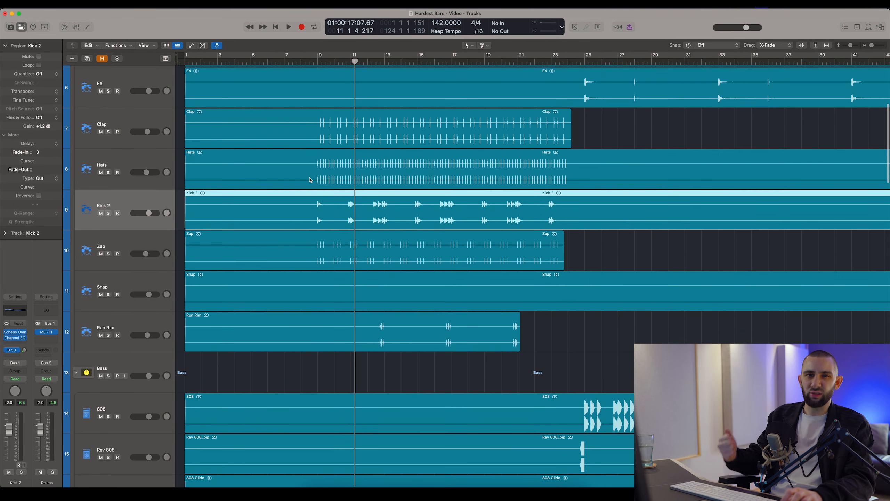
{"action": "scroll", "coordinate": [236, 259], "scroll_direction": "down", "scroll_amount": 1}
- Select the Clap track and open its Ozone 11 Exciter clear of the track headers
{"action": "left_click", "coordinate": [144, 242]}
{"action": "key", "text": "Up"}
{"action": "key", "text": "Up"}
{"action": "key", "text": "Up"}
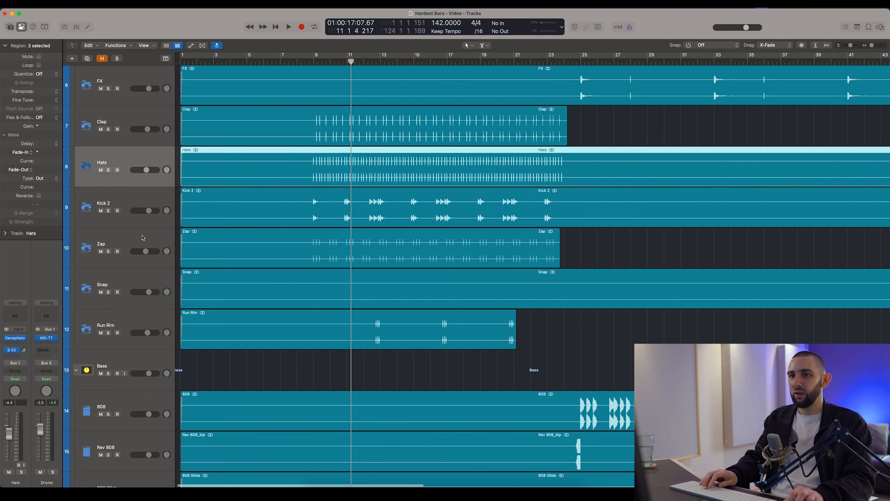
{"action": "left_click", "coordinate": [13, 337]}
{"action": "left_click_drag", "start_coordinate": [384, 98], "coordinate": [507, 145]}
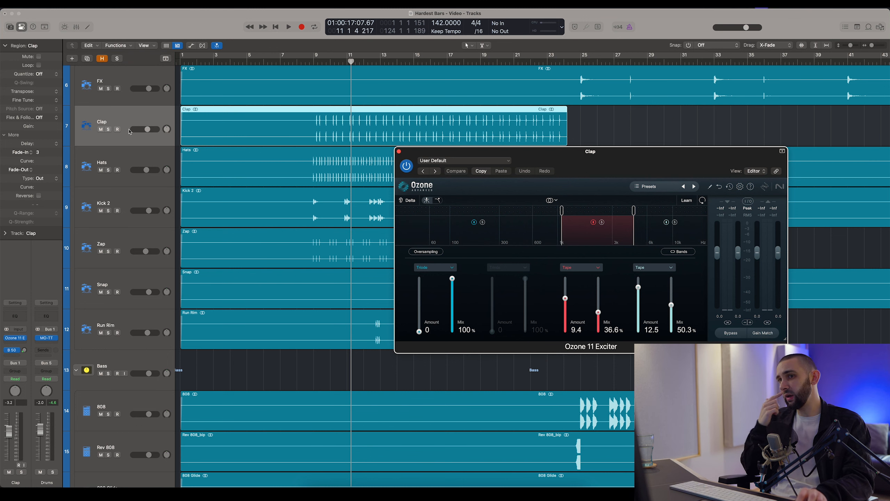
- Solo the Clap track and play it from just before bar 9 with the Exciter in view
{"action": "left_click", "coordinate": [107, 129]}
{"action": "left_click", "coordinate": [313, 60]}
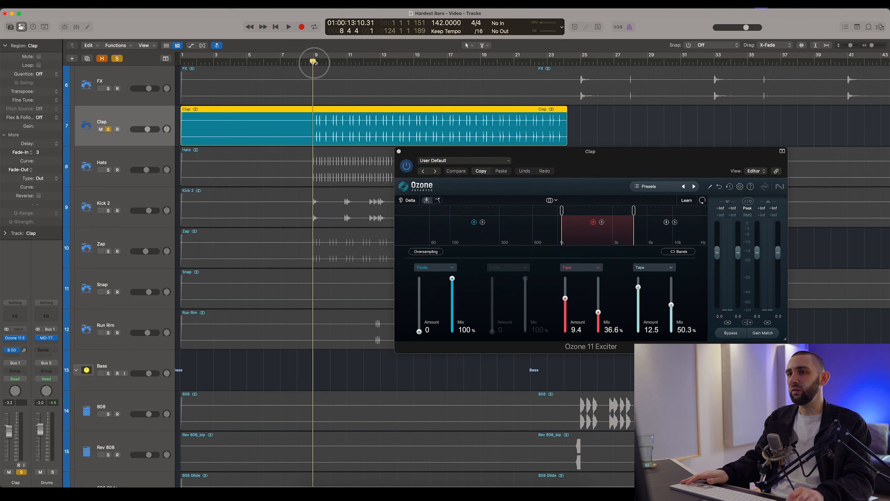
{"action": "left_click_drag", "start_coordinate": [428, 152], "coordinate": [414, 149]}
{"action": "key", "text": "space"}
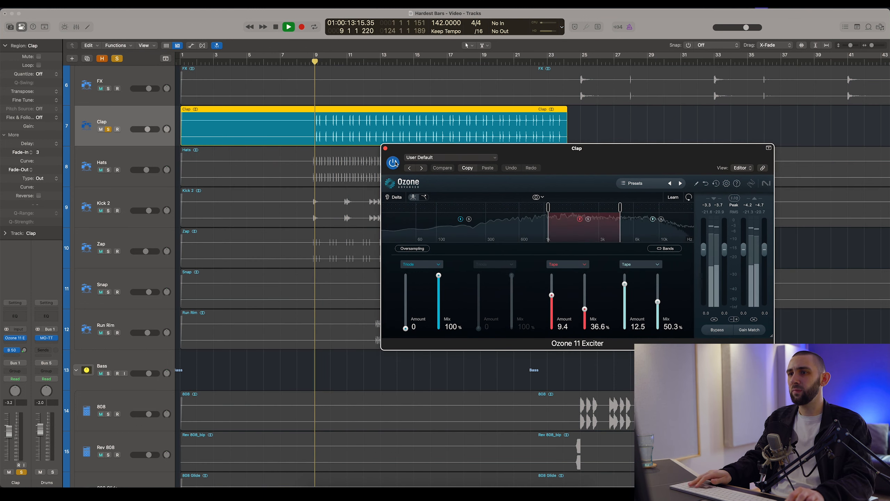
- Compare the Clap with its Ozone 11 Exciter bypassed and enabled, stop playback and close the plug-in
{"action": "left_click", "coordinate": [394, 162]}
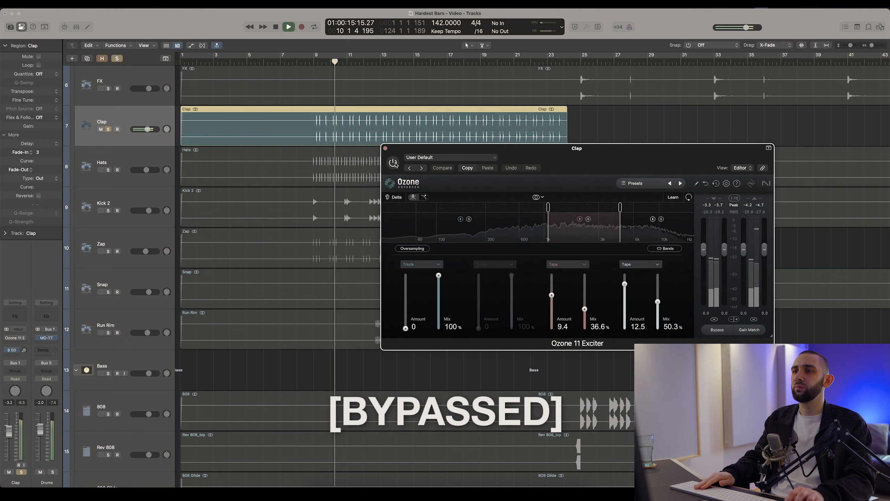
{"action": "left_click", "coordinate": [394, 162]}
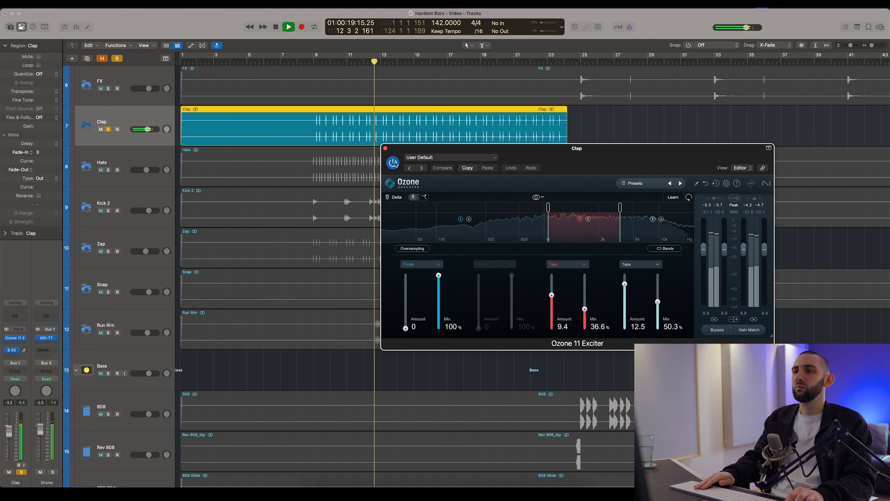
{"action": "left_click", "coordinate": [394, 163]}
{"action": "left_click", "coordinate": [394, 162]}
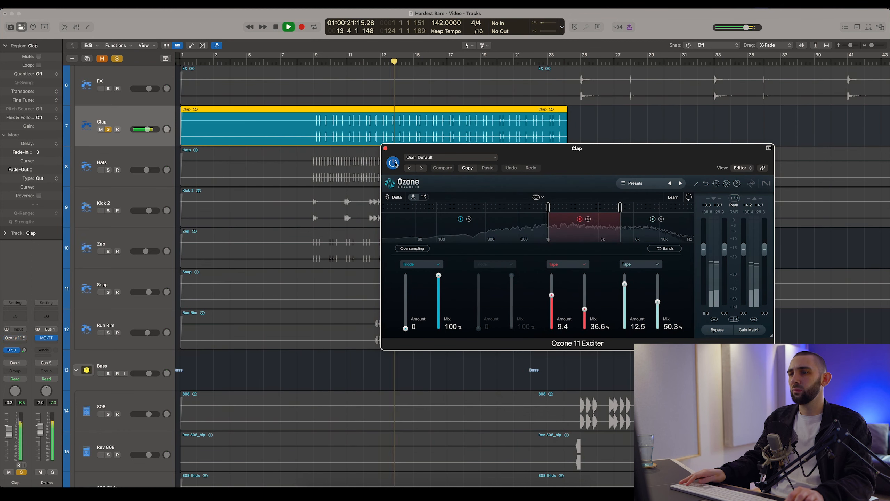
{"action": "key", "text": "space"}
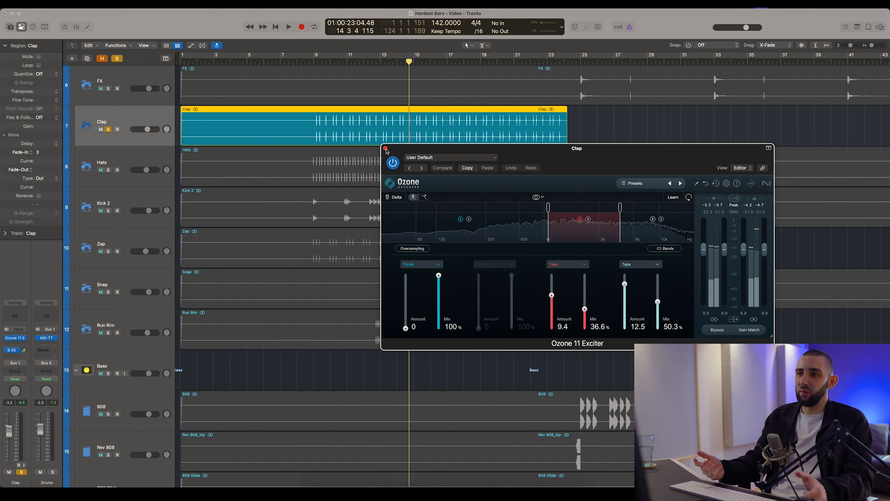
{"action": "left_click_drag", "start_coordinate": [387, 151], "coordinate": [376, 153]}
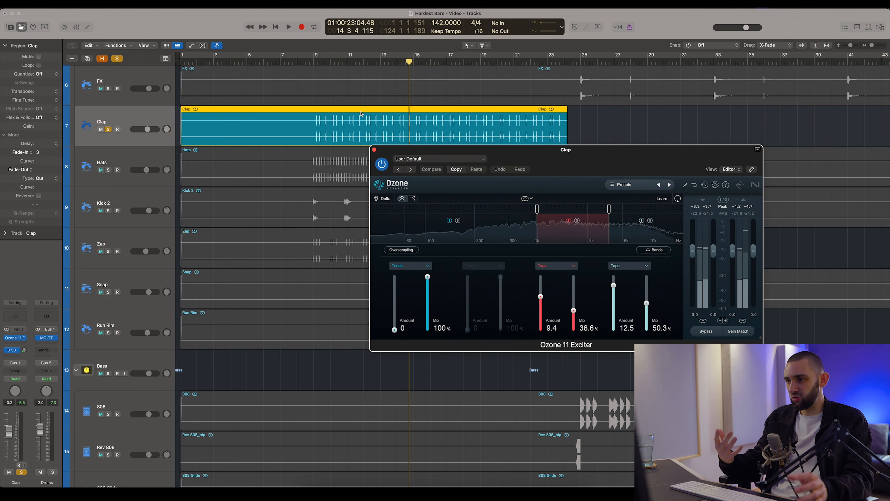
{"action": "left_click_drag", "start_coordinate": [576, 157], "coordinate": [551, 155]}
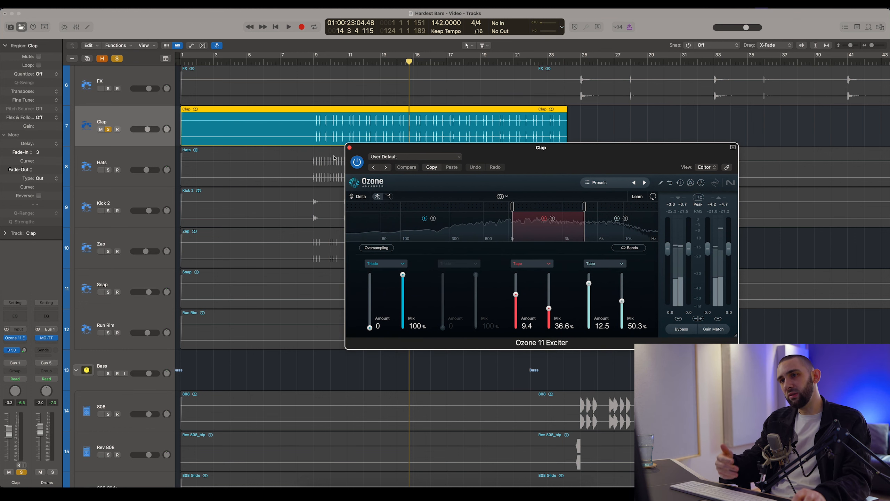
{"action": "left_click", "coordinate": [350, 148]}
- Solo the Hats track in place of the Clap and play from just before bar 9 with its Decapitator open
{"action": "left_click", "coordinate": [109, 170]}
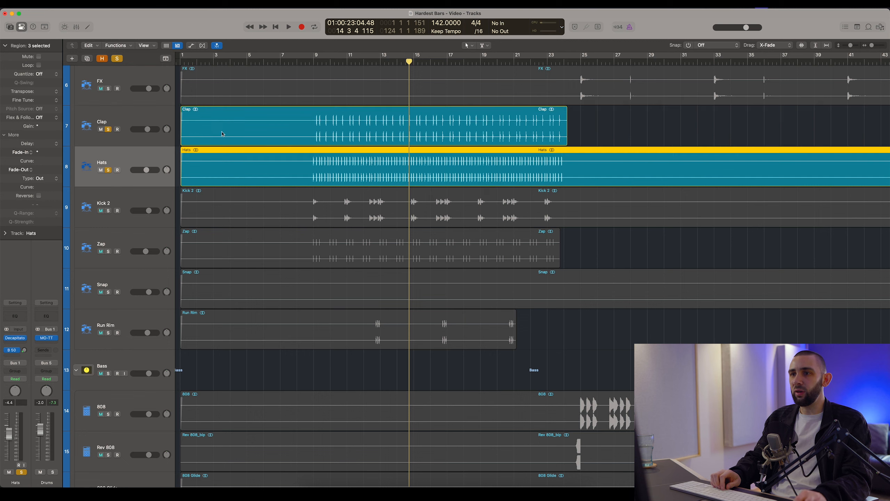
{"action": "left_click", "coordinate": [313, 61]}
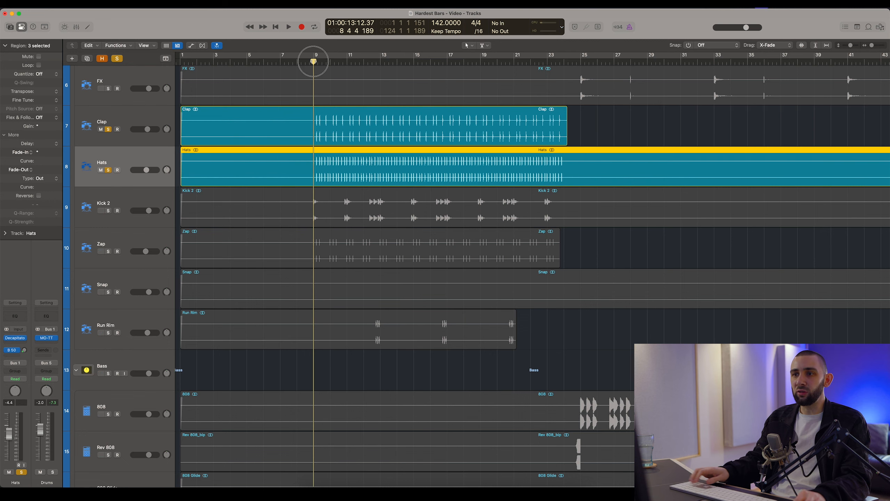
{"action": "left_click", "coordinate": [19, 339]}
{"action": "left_click_drag", "start_coordinate": [314, 137], "coordinate": [471, 197]}
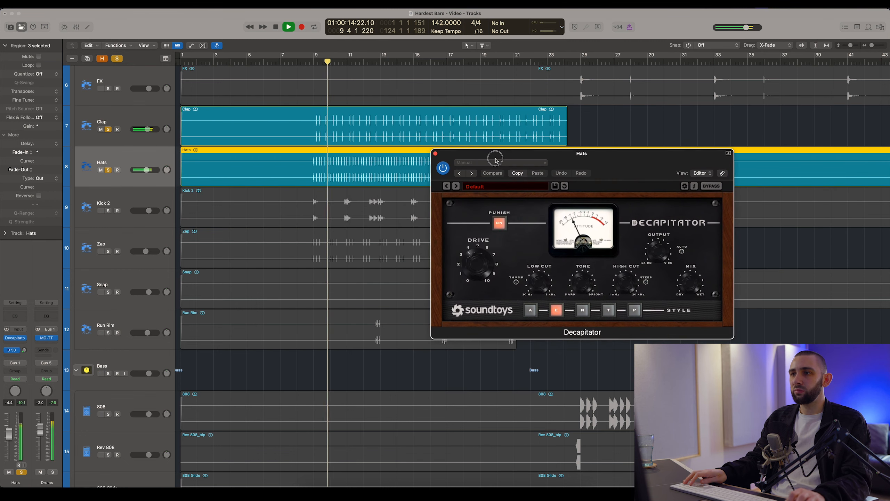
{"action": "left_click", "coordinate": [108, 129]}
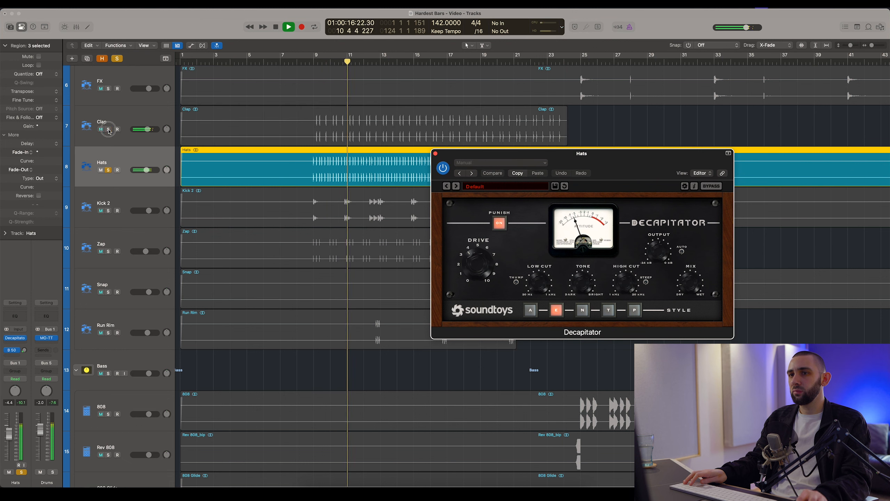
- Compare the soloed Hats with Decapitator bypassed and enabled twice, leaving it enabled and stopping playback
{"action": "left_click", "coordinate": [443, 168]}
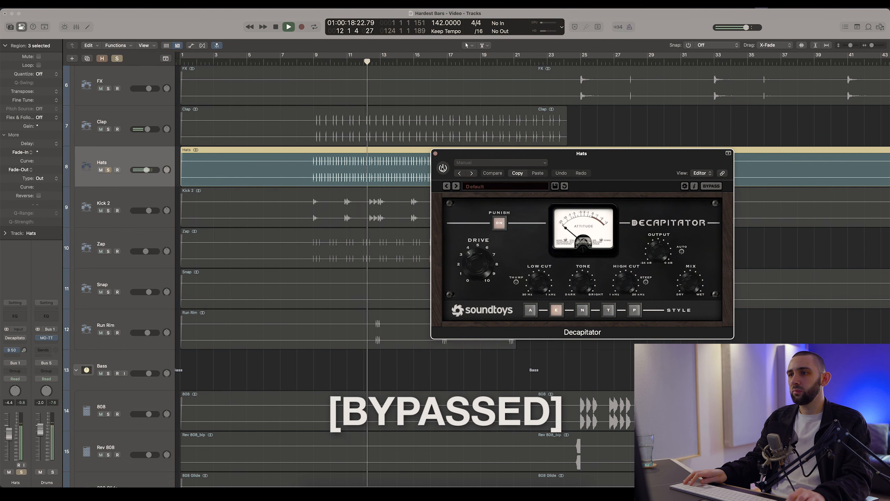
{"action": "left_click", "coordinate": [443, 168]}
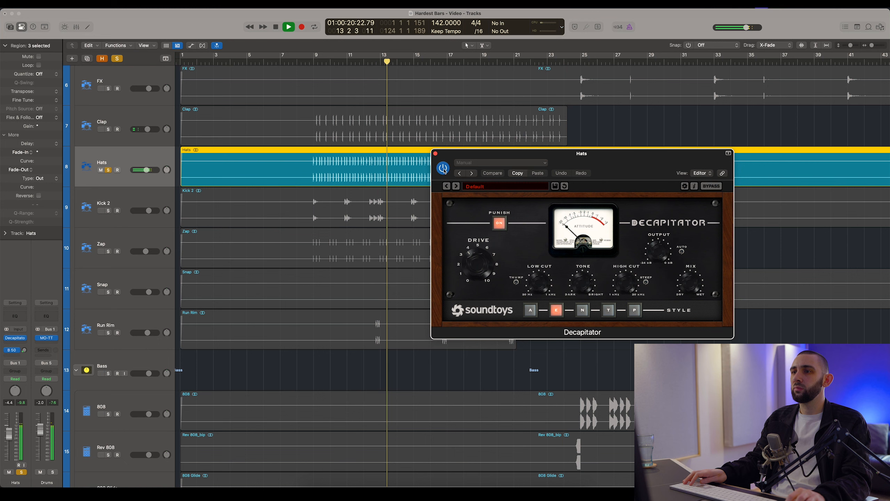
{"action": "left_click", "coordinate": [445, 170]}
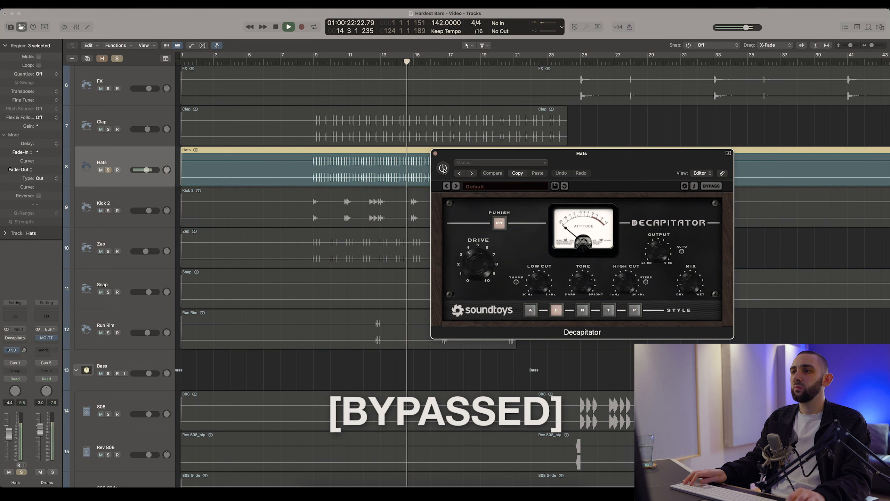
{"action": "left_click", "coordinate": [444, 171]}
{"action": "key", "text": "space"}
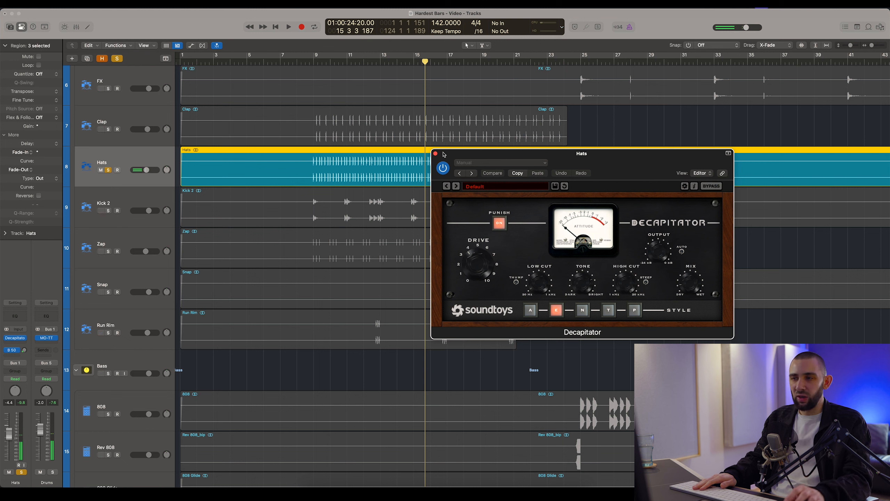
- Replay the Hats from just before bar 9, toggle Decapitator's bypass once more and close the plug-in
{"action": "left_click", "coordinate": [313, 65]}
{"action": "left_click_drag", "start_coordinate": [469, 160], "coordinate": [451, 153]}
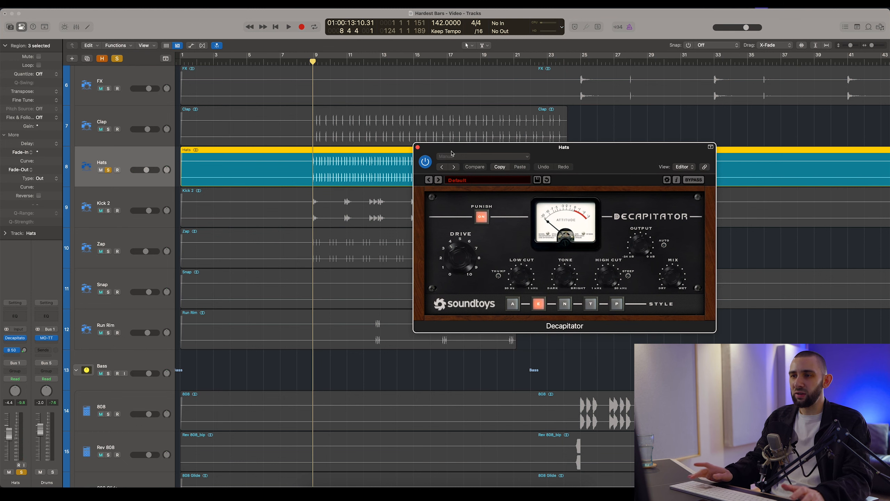
{"action": "left_click", "coordinate": [425, 162]}
{"action": "left_click", "coordinate": [425, 162]}
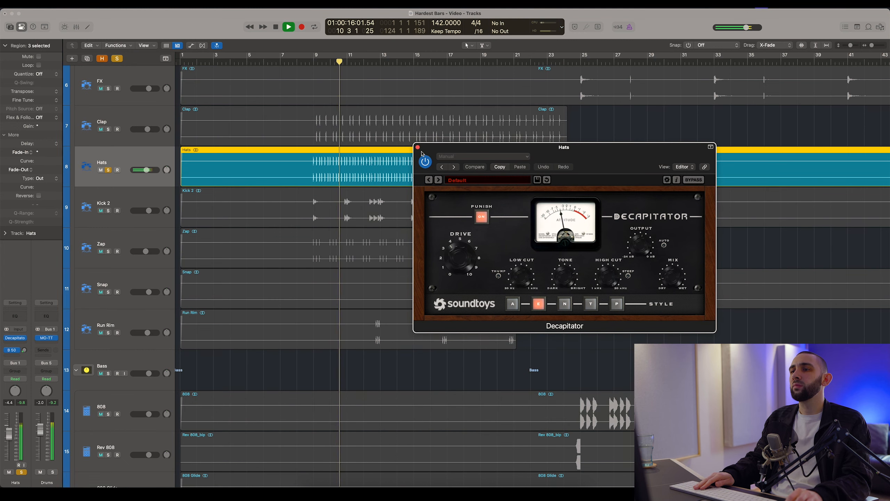
{"action": "left_click", "coordinate": [417, 147]}
- Unsolo the Hats track and move the playhead to just before bar 73
{"action": "key", "text": "super+Left"}
{"action": "left_click", "coordinate": [108, 169]}
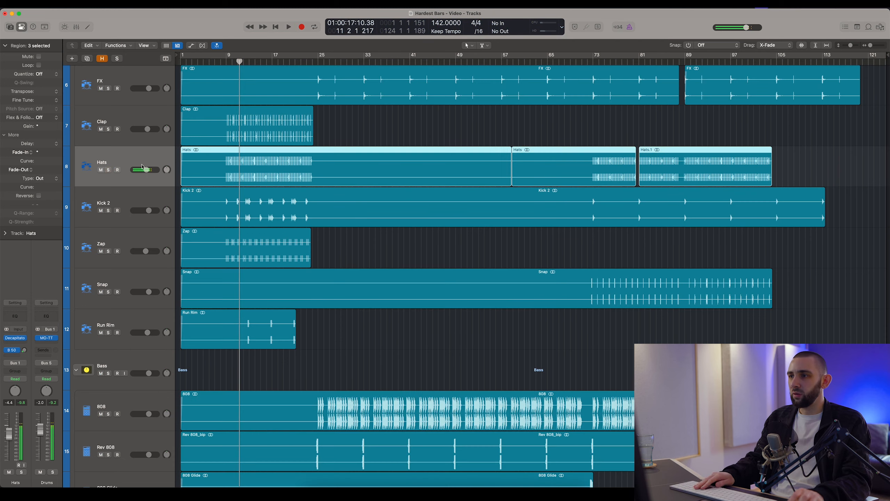
{"action": "left_click", "coordinate": [595, 64]}
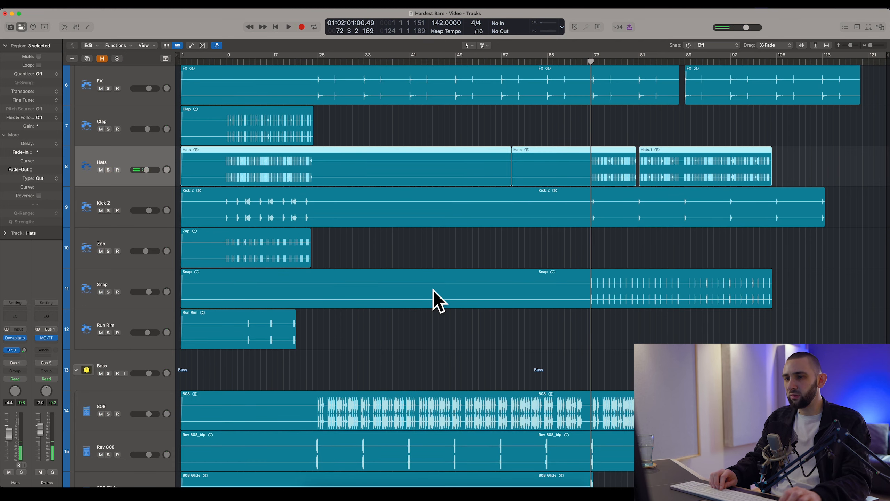
- Solo the Drums stack and look over the bass, instrument and drum tracks
{"action": "scroll", "coordinate": [438, 300], "scroll_direction": "up", "scroll_amount": 10}
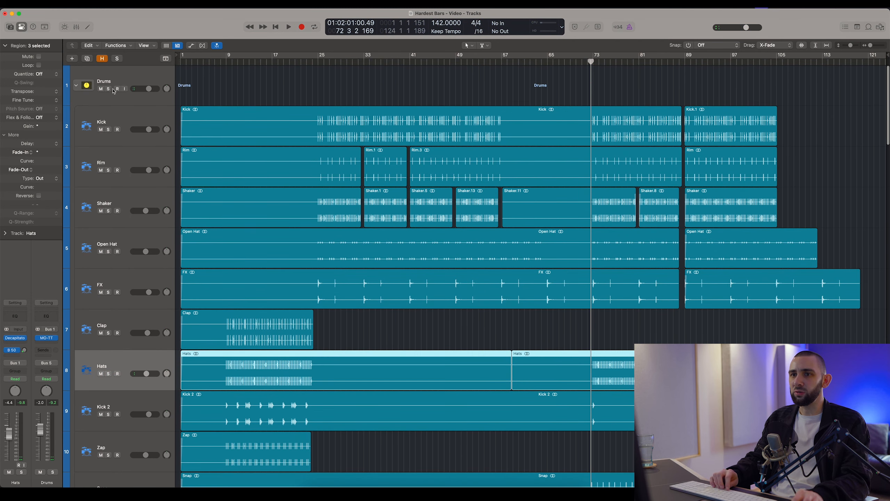
{"action": "scroll", "coordinate": [365, 122], "scroll_direction": "down", "scroll_amount": 15}
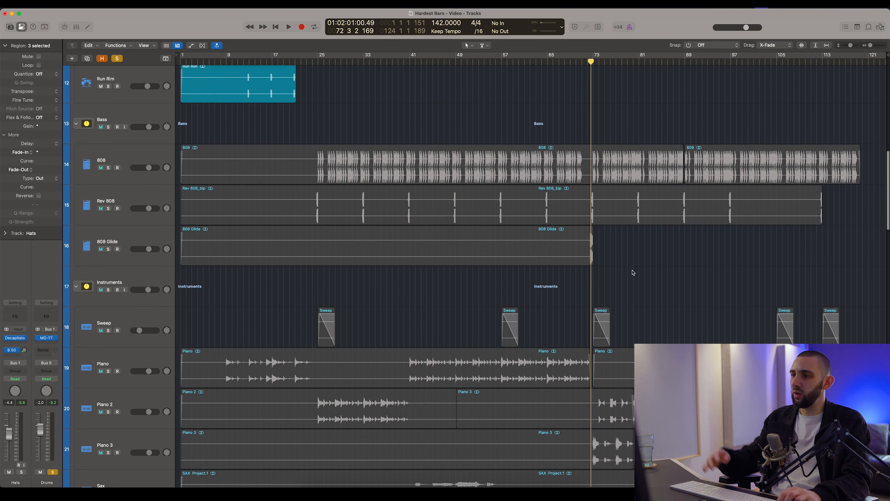
{"action": "scroll", "coordinate": [636, 273], "scroll_direction": "down", "scroll_amount": 5}
{"action": "scroll", "coordinate": [637, 272], "scroll_direction": "up", "scroll_amount": 10}
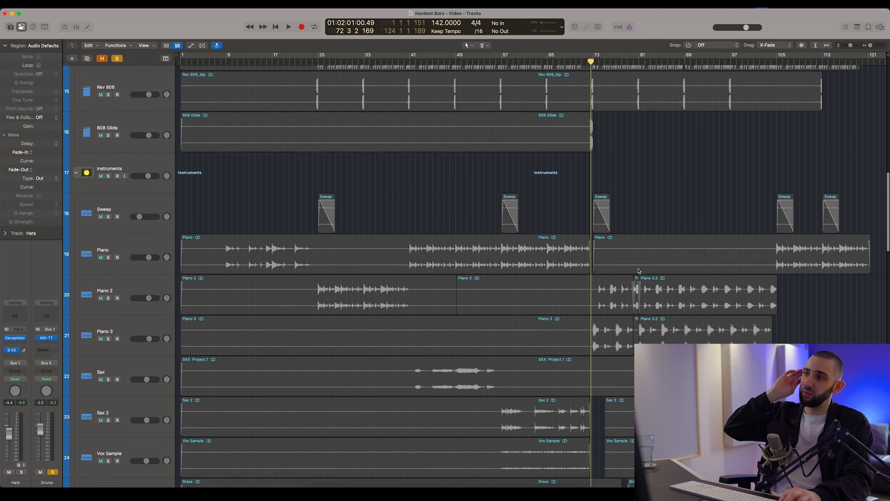
{"action": "scroll", "coordinate": [638, 271], "scroll_direction": "up", "scroll_amount": 8}
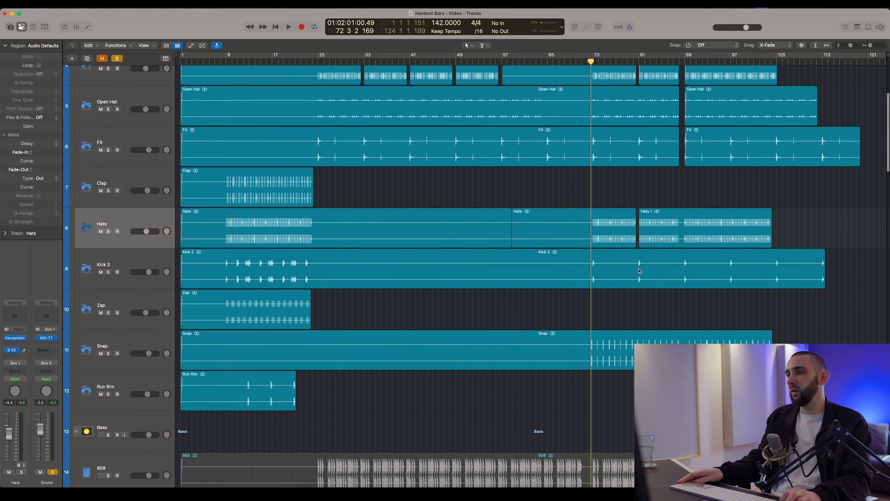
{"action": "scroll", "coordinate": [628, 248], "scroll_direction": "up", "scroll_amount": 3}
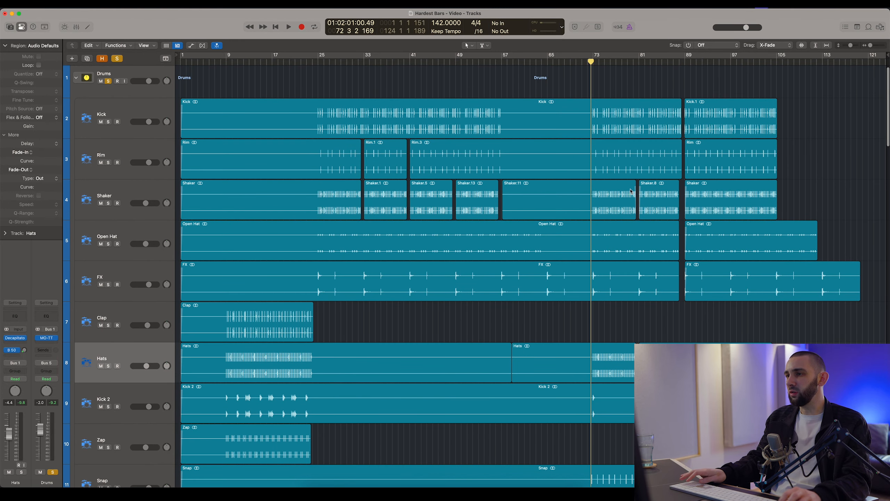
- Play the soloed drums from bar 73, select the Snap track and open its Ozone 11 Exciter
{"action": "scroll", "coordinate": [630, 191], "scroll_direction": "down", "scroll_amount": 4}
{"action": "scroll", "coordinate": [617, 216], "scroll_direction": "up", "scroll_amount": 10}
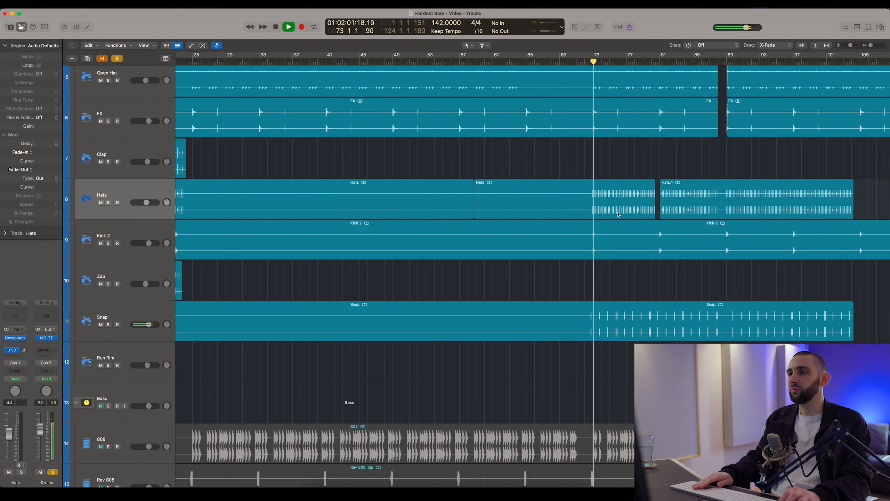
{"action": "scroll", "coordinate": [616, 208], "scroll_direction": "right", "scroll_amount": 2}
{"action": "scroll", "coordinate": [617, 209], "scroll_direction": "up", "scroll_amount": 1}
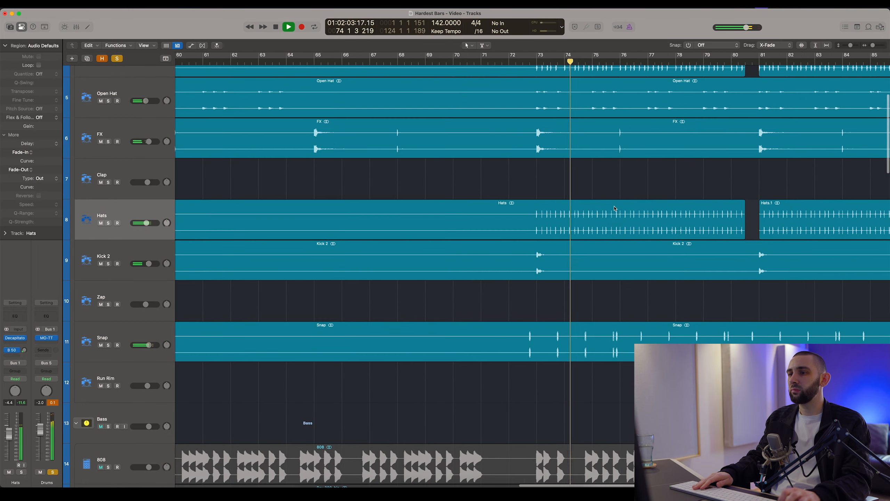
{"action": "left_click", "coordinate": [103, 354]}
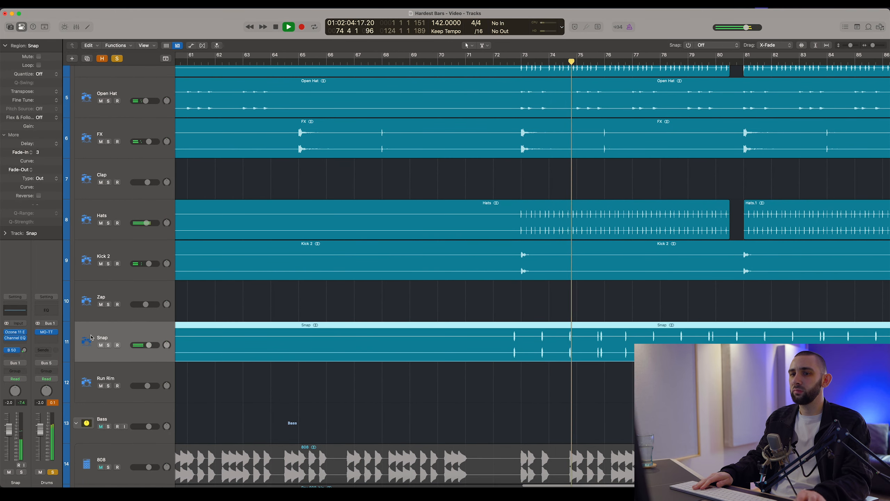
{"action": "left_click", "coordinate": [18, 333]}
{"action": "scroll", "coordinate": [383, 381], "scroll_direction": "down", "scroll_amount": 10}
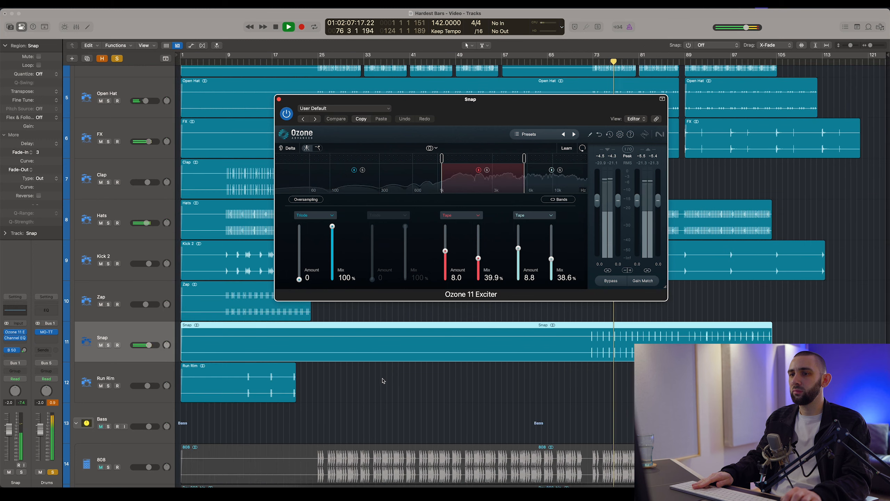
- Compare the Snap within the drum mix with Ozone 11 Exciter bypassed and enabled, and close the plug-in
{"action": "left_click", "coordinate": [287, 118]}
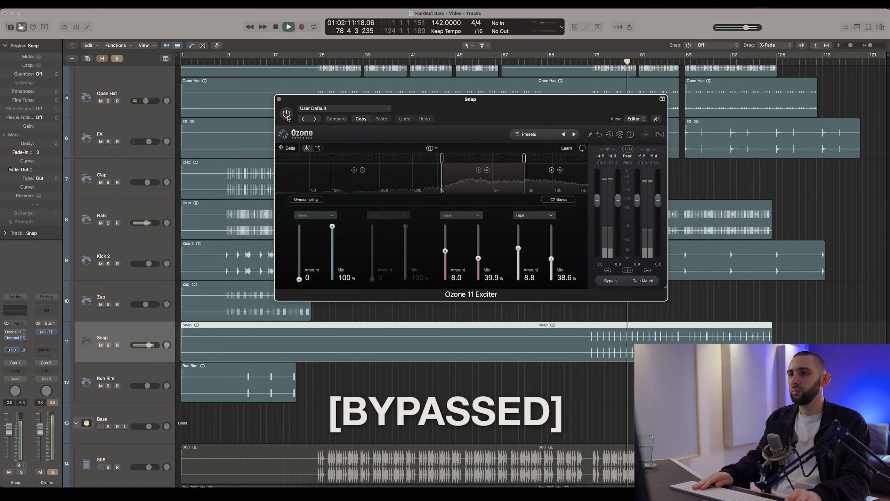
{"action": "left_click", "coordinate": [287, 118]}
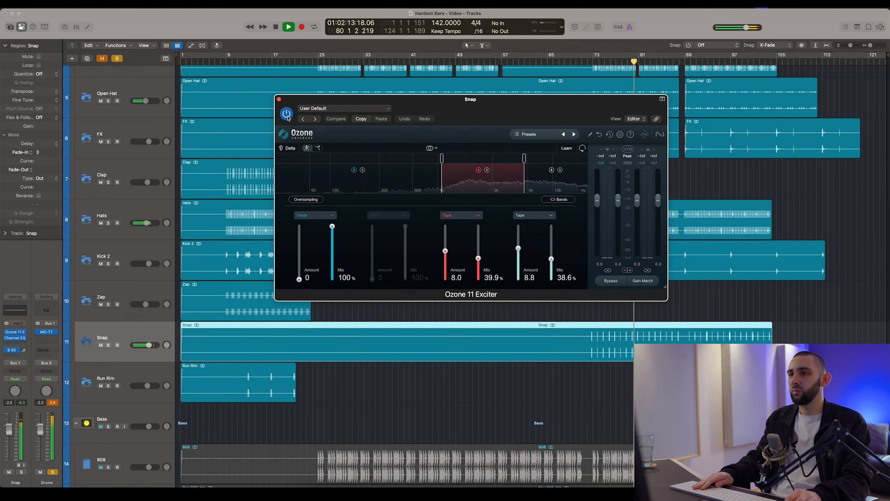
{"action": "left_click", "coordinate": [279, 99]}
- Return to the start of the track list and unsolo the Drums stack
{"action": "scroll", "coordinate": [576, 207], "scroll_direction": "up", "scroll_amount": 5}
{"action": "key", "text": "Up"}
{"action": "key", "text": "Up"}
{"action": "key", "text": "Up"}
{"action": "key", "text": "Up"}
{"action": "key", "text": "Up"}
{"action": "key", "text": "Up"}
{"action": "key", "text": "Up"}
{"action": "scroll", "coordinate": [578, 209], "scroll_direction": "up", "scroll_amount": 4}
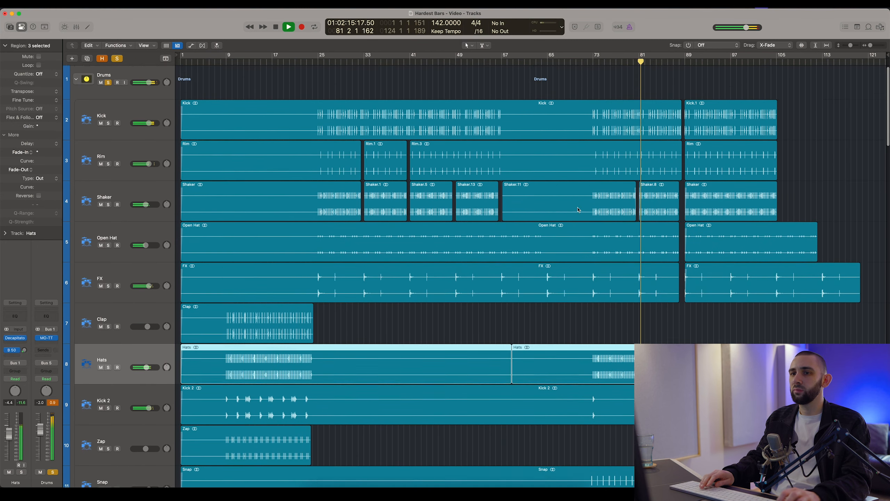
{"action": "left_click", "coordinate": [108, 89]}
- Show the mixer, select the drum channels from Kick to Run Rim to examine their Bus 50 sends, and hide the mixer
{"action": "left_click", "coordinate": [118, 117]}
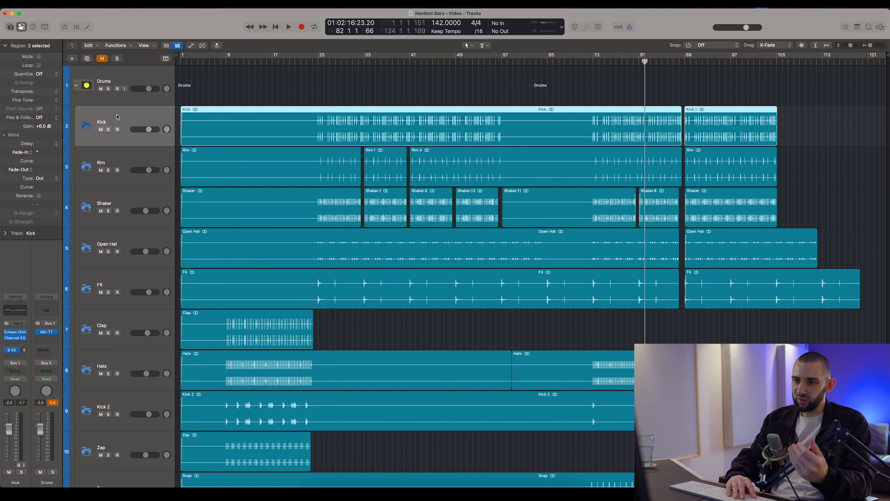
{"action": "key", "text": "x"}
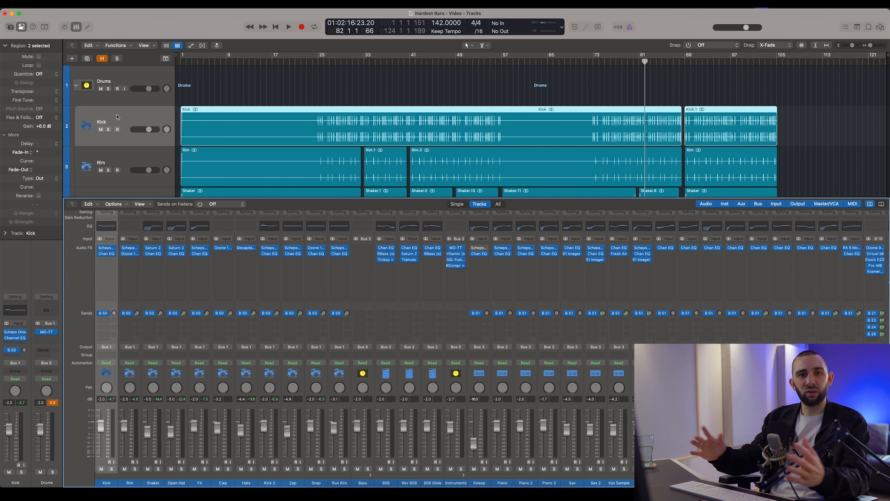
{"action": "scroll", "coordinate": [133, 138], "scroll_direction": "down", "scroll_amount": 10}
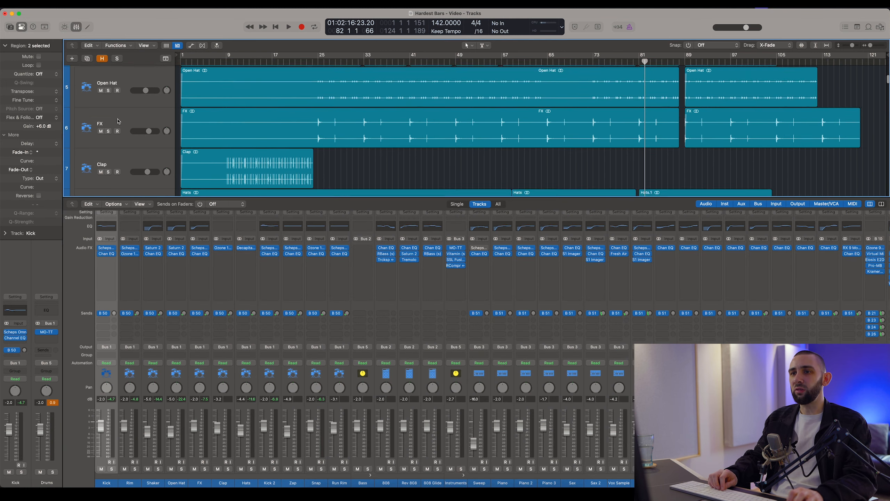
{"action": "scroll", "coordinate": [130, 136], "scroll_direction": "down", "scroll_amount": 3}
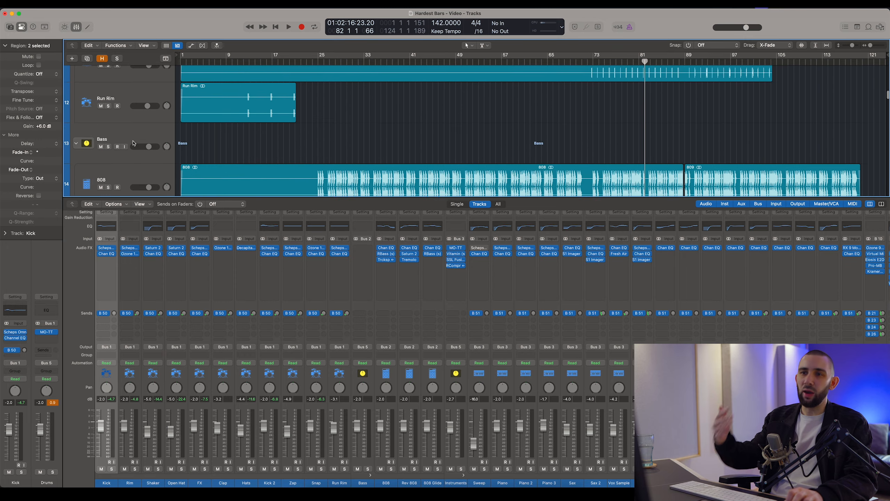
{"action": "left_click", "coordinate": [132, 94], "text": "shift"}
{"action": "scroll", "coordinate": [234, 261], "scroll_direction": "left", "scroll_amount": 3}
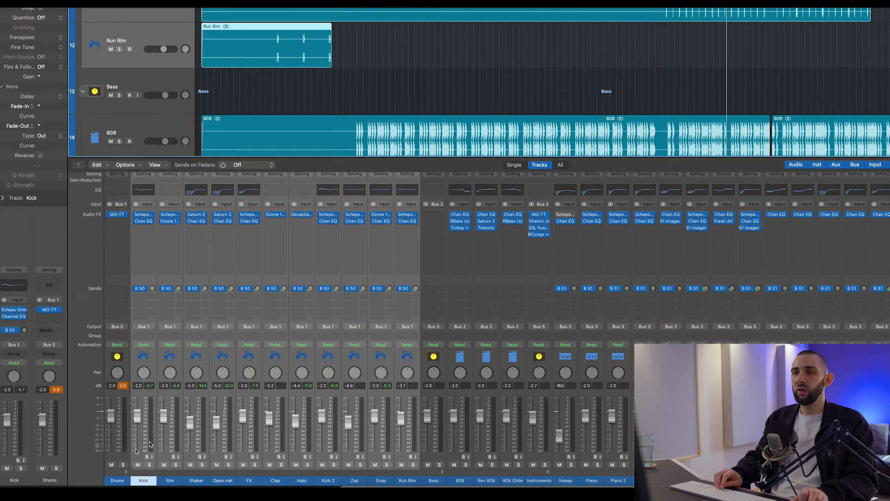
{"action": "key", "text": "x"}
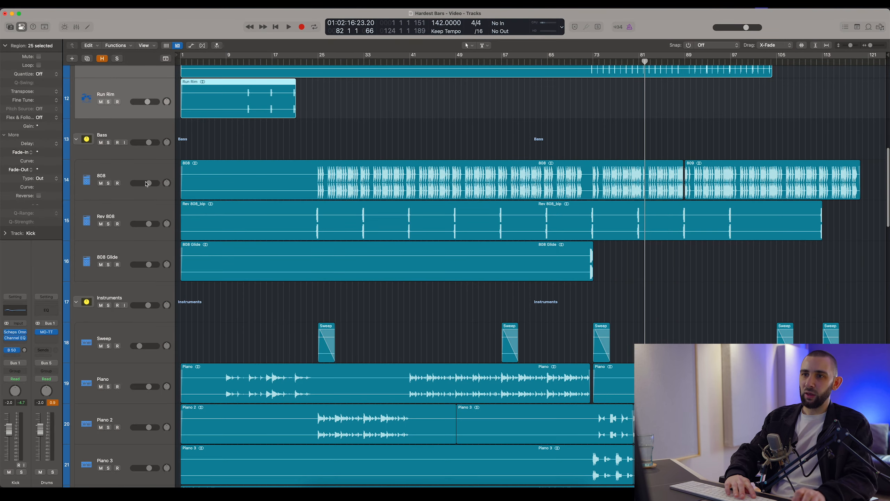
- Select the Rim track, move the playhead to bar 25 and display the Bus 50 reverb's channel strip
{"action": "scroll", "coordinate": [148, 164], "scroll_direction": "up", "scroll_amount": 10}
{"action": "left_click", "coordinate": [140, 143]}
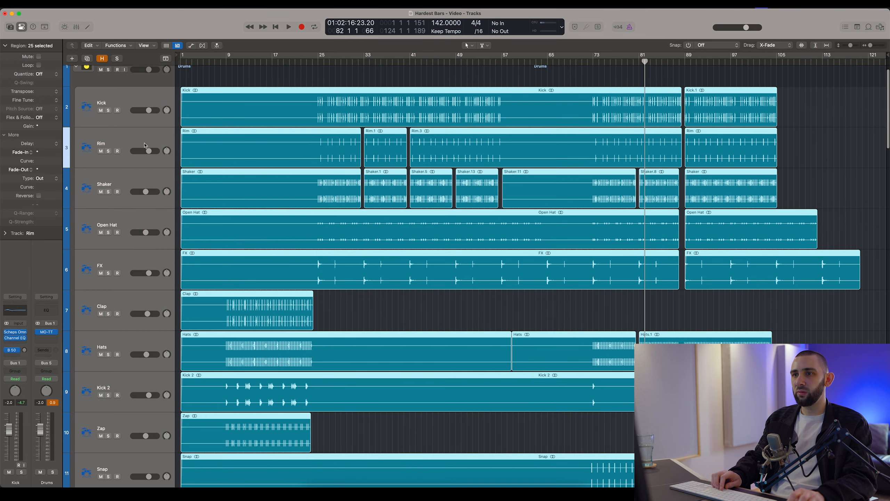
{"action": "left_click", "coordinate": [320, 63]}
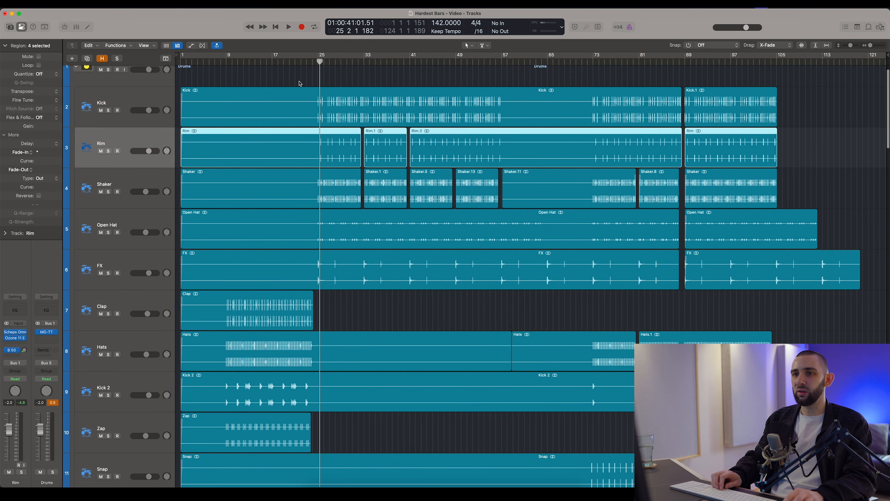
{"action": "left_click", "coordinate": [25, 350]}
{"action": "scroll", "coordinate": [44, 354], "scroll_direction": "up", "scroll_amount": 5}
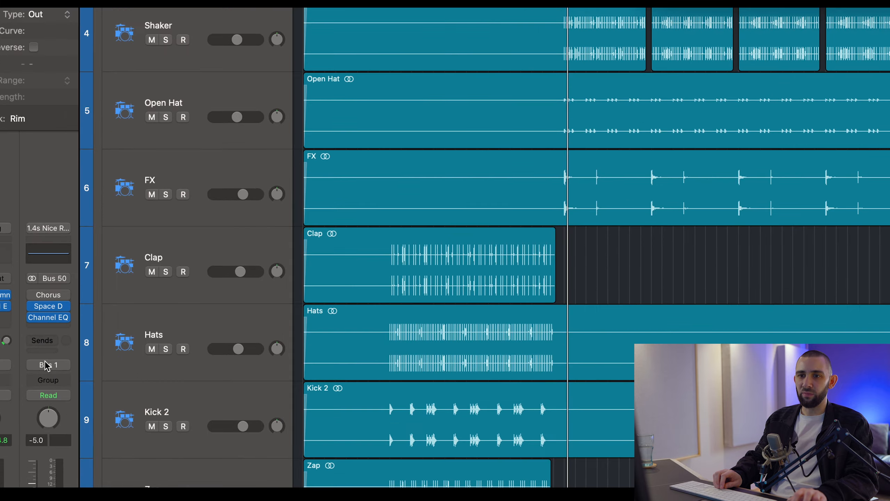
{"action": "scroll", "coordinate": [45, 359], "scroll_direction": "down", "scroll_amount": 5}
{"action": "left_click", "coordinate": [474, 159]}
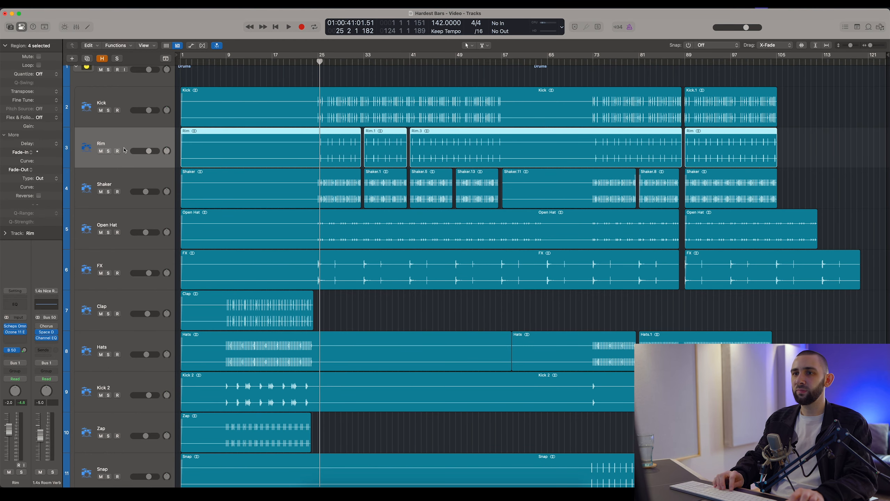
- Solo the Rim track, play it while toggling its Bus 50 reverb send, stop playback and unsolo it
{"action": "left_click", "coordinate": [109, 152]}
{"action": "key", "text": "space"}
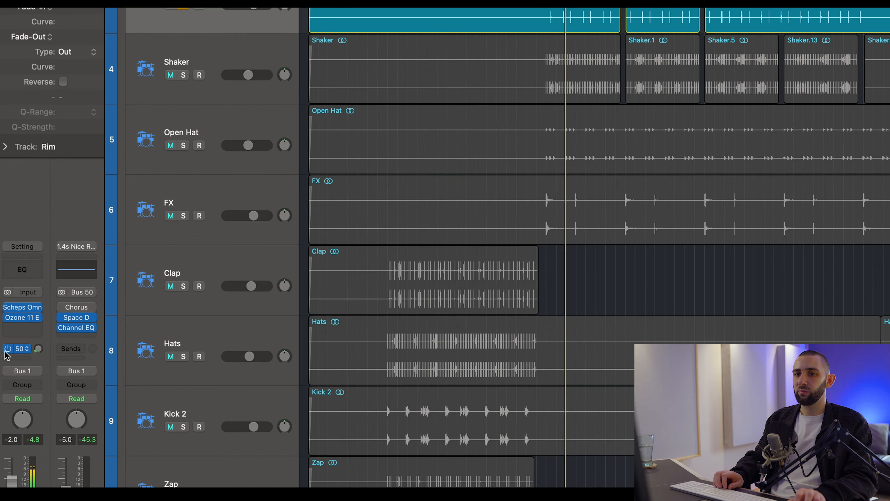
{"action": "left_click", "coordinate": [6, 351]}
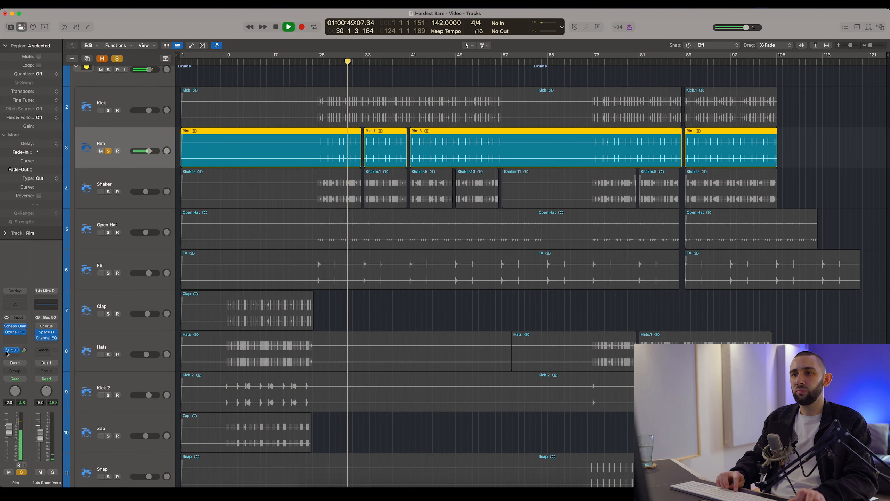
{"action": "key", "text": "space"}
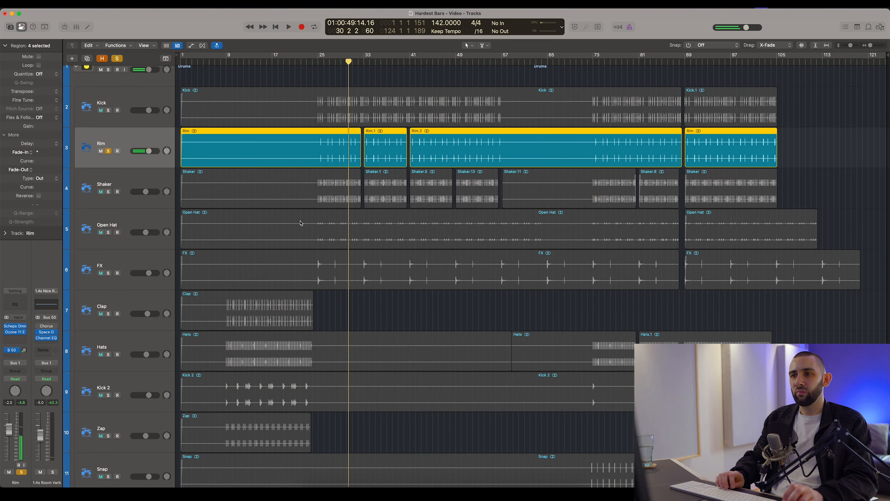
{"action": "left_click", "coordinate": [108, 151]}
- Solo the 808 track in the Bass stack and place the playhead just before bar 25
{"action": "scroll", "coordinate": [191, 316], "scroll_direction": "down", "scroll_amount": 10}
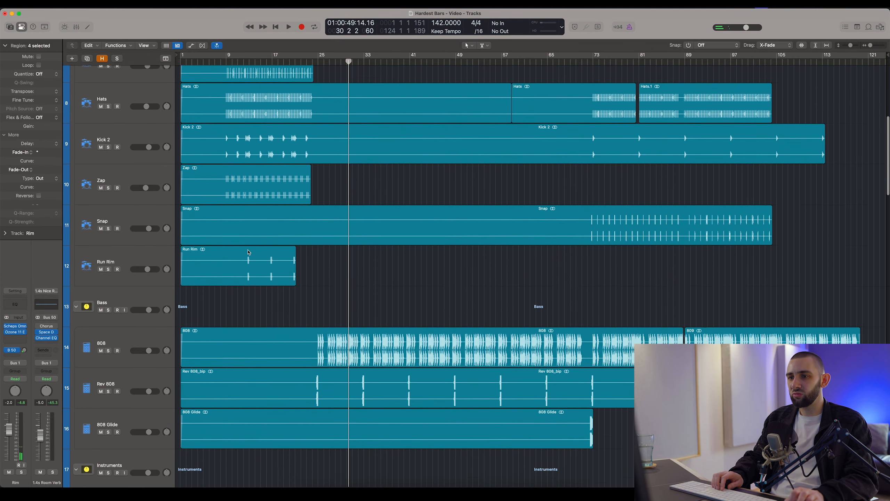
{"action": "left_click", "coordinate": [191, 318]}
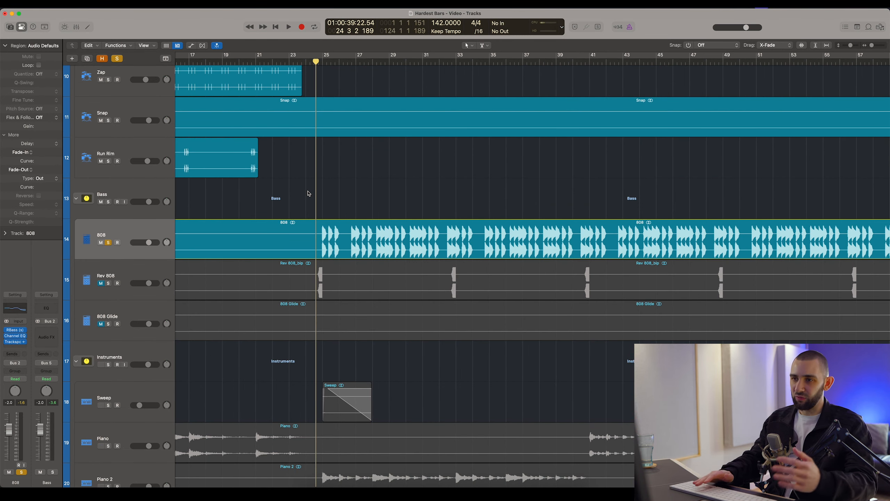
{"action": "key", "text": "super+Left"}
{"action": "key", "text": "super+Left"}
{"action": "key", "text": "super+Left"}
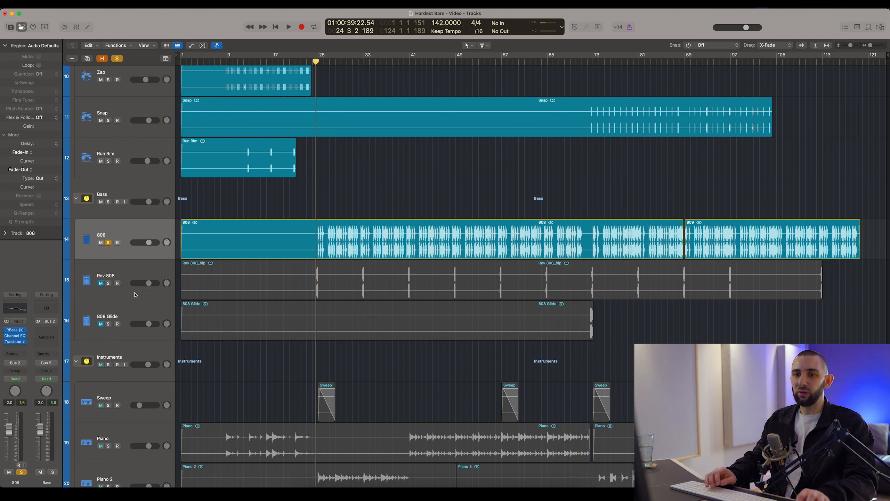
- Open RBass on the 808 track, reposition its window and move the playhead to bar 26
{"action": "left_click", "coordinate": [15, 333]}
{"action": "left_click_drag", "start_coordinate": [344, 101], "coordinate": [467, 105]}
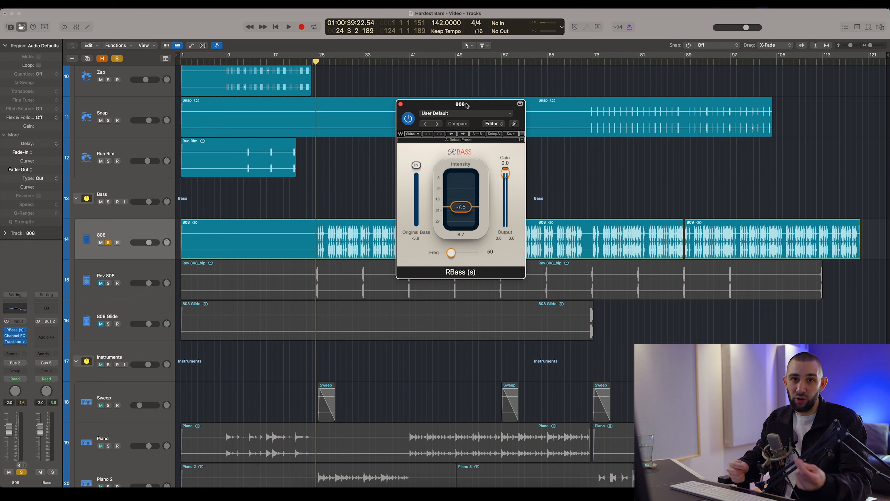
{"action": "left_click_drag", "start_coordinate": [466, 105], "coordinate": [461, 125]}
{"action": "scroll", "coordinate": [351, 211], "scroll_direction": "down", "scroll_amount": 5}
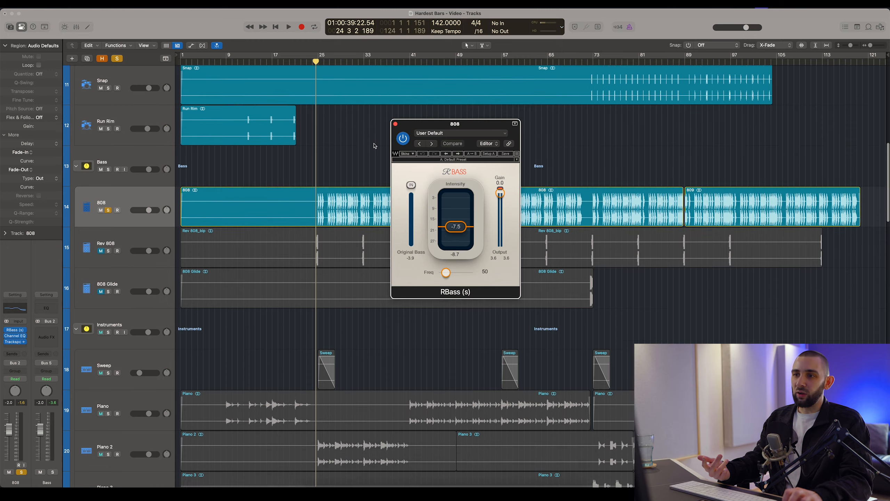
{"action": "left_click", "coordinate": [327, 61]}
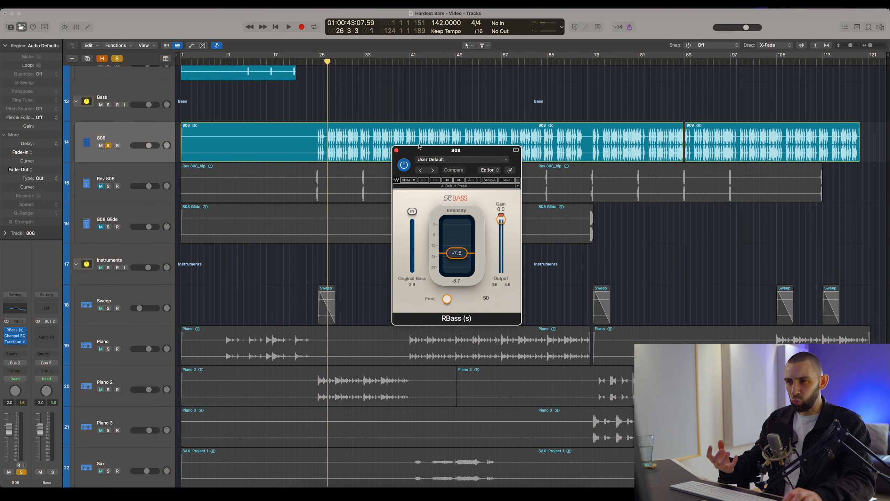
{"action": "left_click_drag", "start_coordinate": [421, 155], "coordinate": [419, 154]}
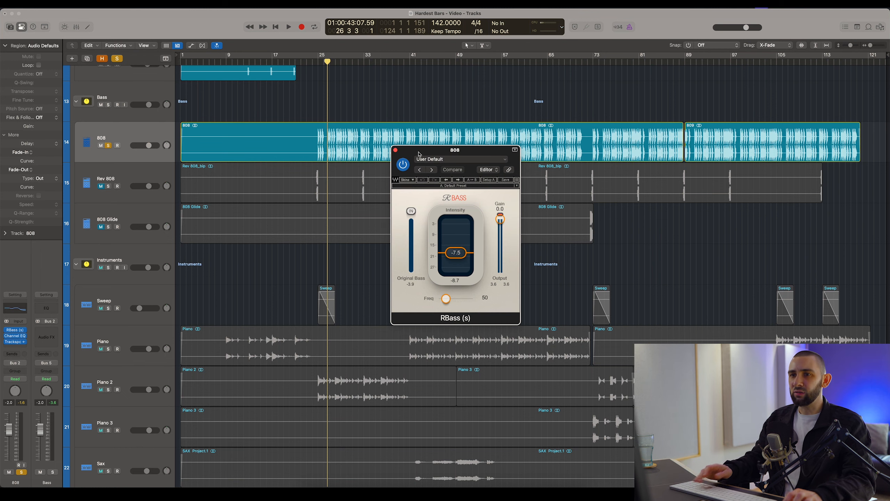
- Play the soloed 808 with RBass bypassed, zoom in on the timeline and enable the plug-in again
{"action": "left_click", "coordinate": [402, 165]}
{"action": "key", "text": "super+Right"}
{"action": "key", "text": "super+Right"}
{"action": "key", "text": "super+Right"}
{"action": "key", "text": "super+Right"}
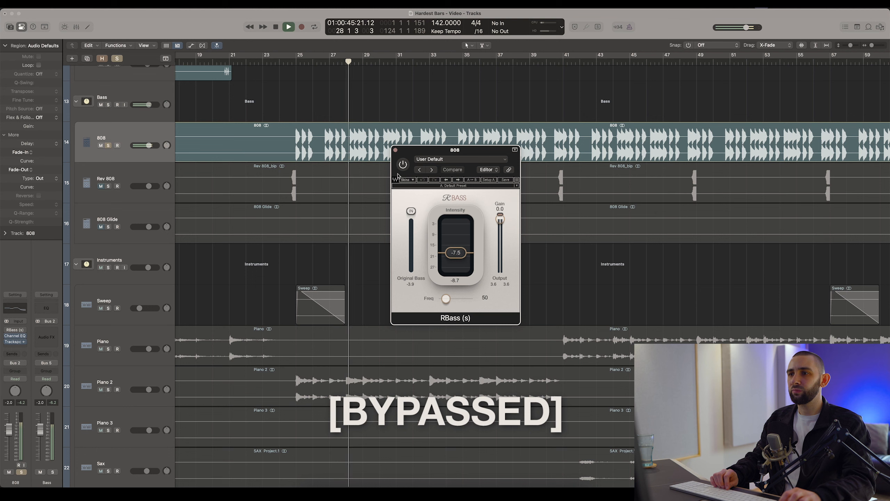
{"action": "left_click", "coordinate": [403, 164]}
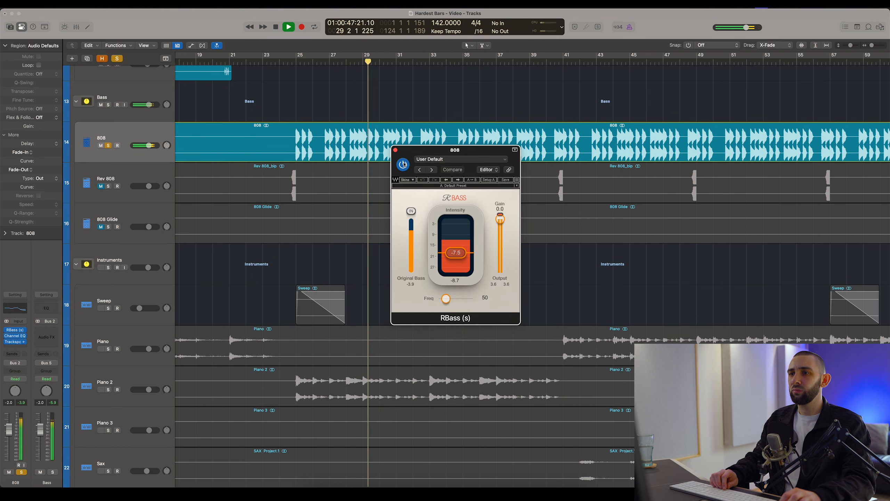
- Move the RBass window away from the 808 regions and toggle its bypass repeatedly during playback, leaving it enabled
{"action": "left_click_drag", "start_coordinate": [415, 152], "coordinate": [455, 168]}
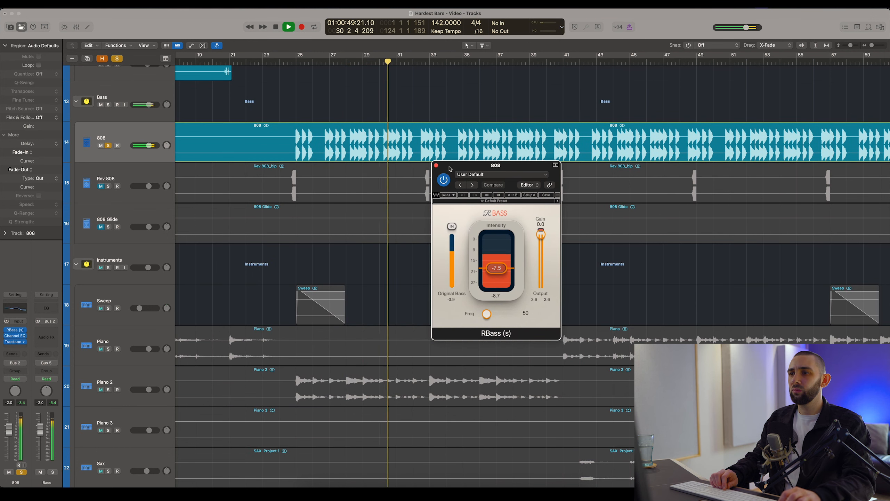
{"action": "left_click", "coordinate": [443, 180]}
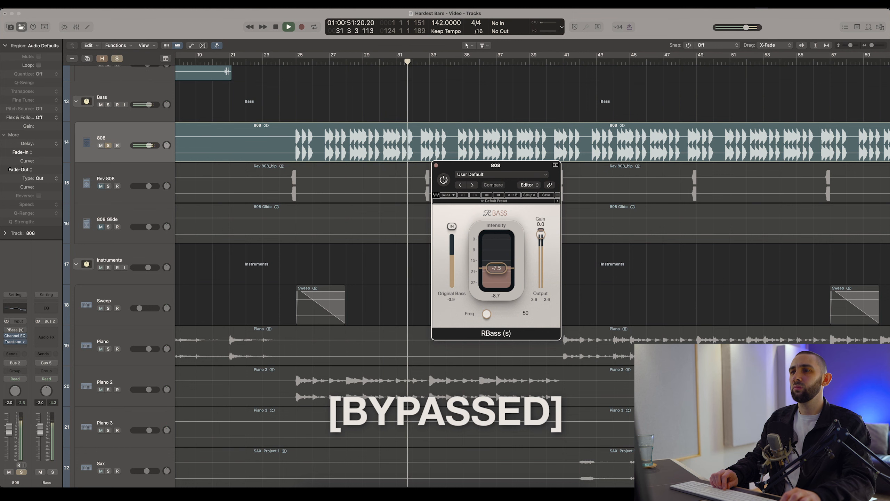
{"action": "left_click", "coordinate": [443, 179]}
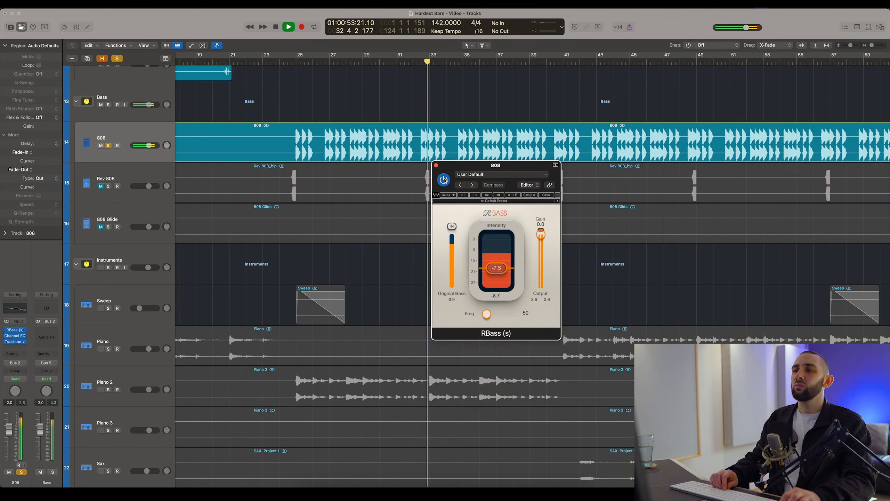
{"action": "left_click", "coordinate": [443, 180]}
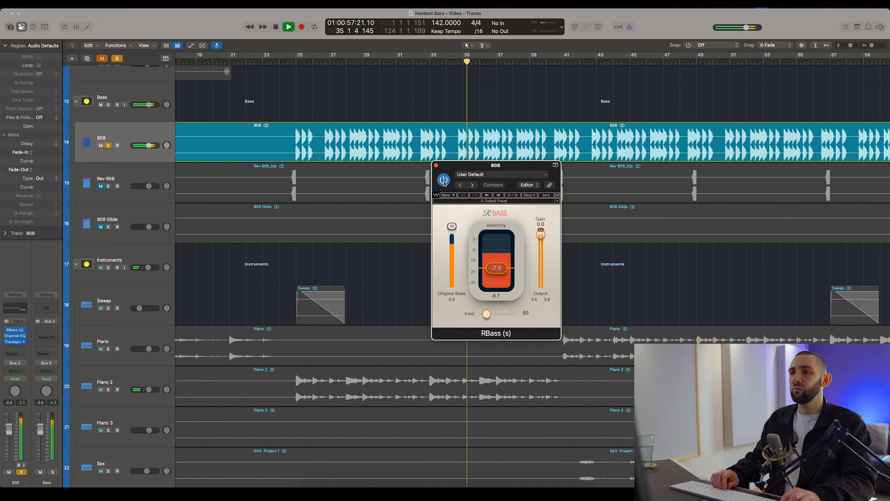
{"action": "left_click", "coordinate": [443, 180]}
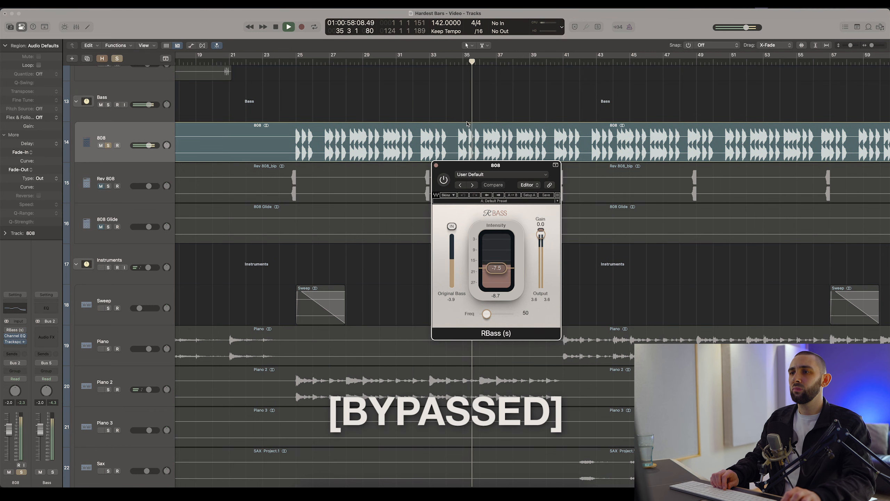
{"action": "left_click", "coordinate": [444, 180]}
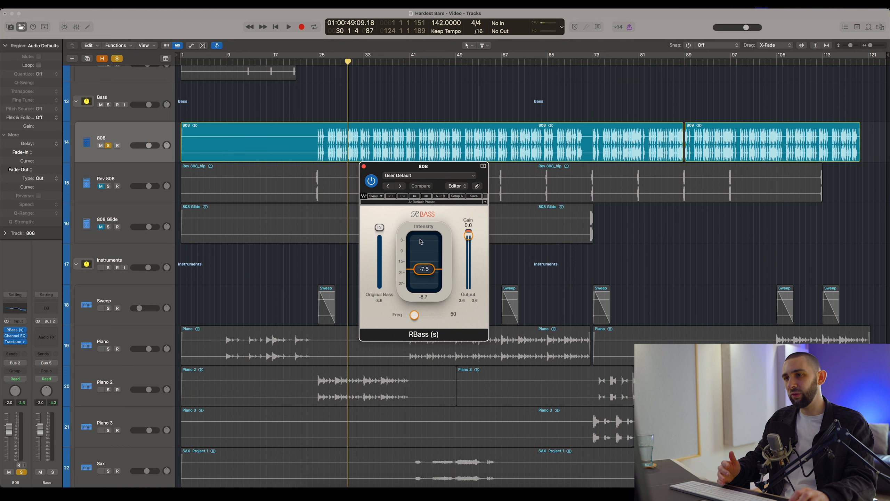
- Close RBass, open the Channel EQ on the 808 track, reposition its window and toggle the track's solo off and on
{"action": "left_click", "coordinate": [364, 167]}
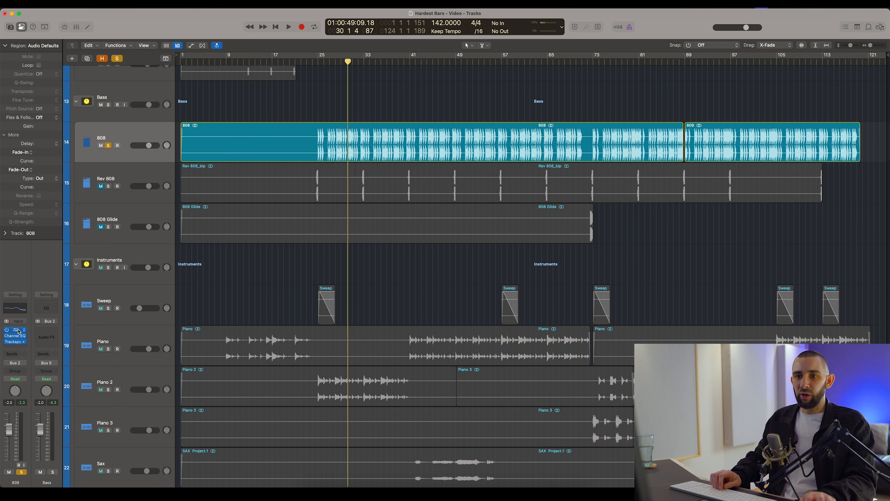
{"action": "left_click", "coordinate": [16, 337]}
{"action": "left_click_drag", "start_coordinate": [380, 105], "coordinate": [417, 156]}
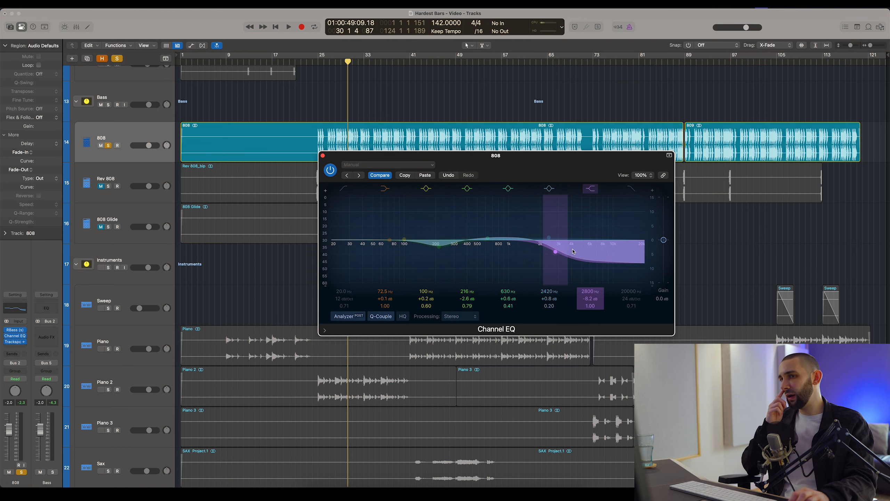
{"action": "left_click", "coordinate": [106, 147]}
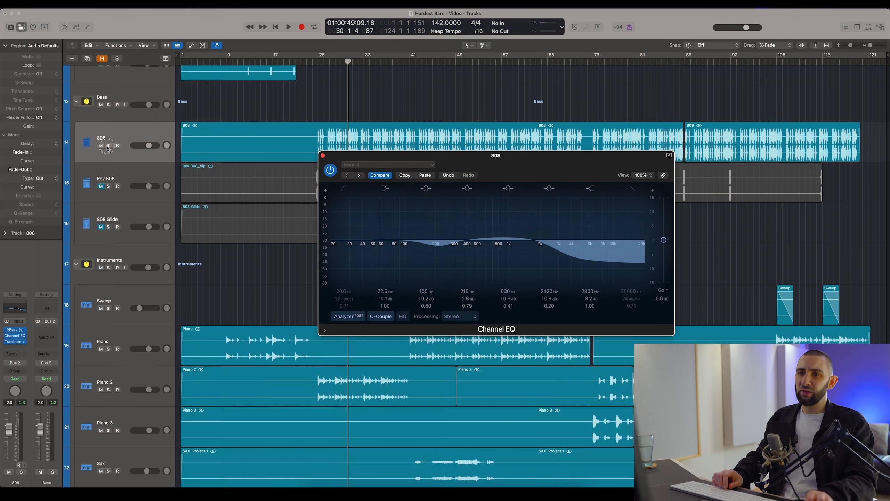
{"action": "left_click", "coordinate": [106, 147]}
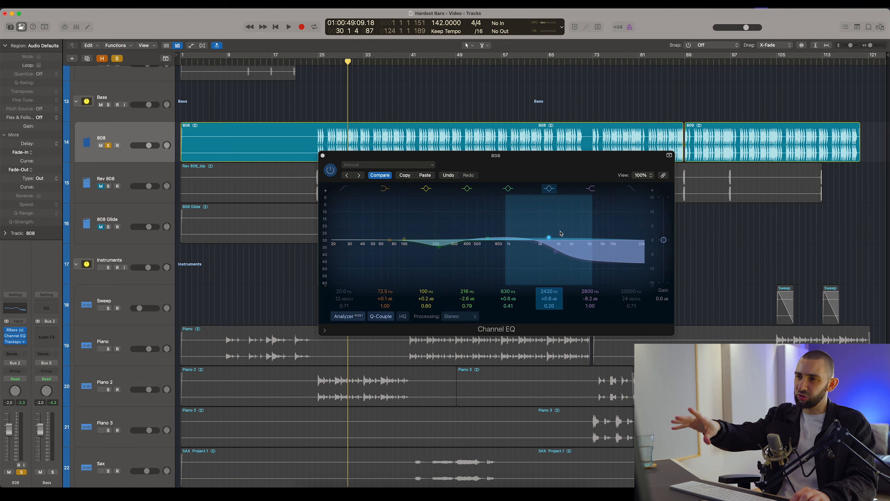
- Play the soloed 808 from bar 25, comparing the Channel EQ bypassed and enabled
{"action": "left_click", "coordinate": [318, 62]}
{"action": "left_click_drag", "start_coordinate": [318, 61], "coordinate": [318, 62]}
{"action": "key", "text": "space"}
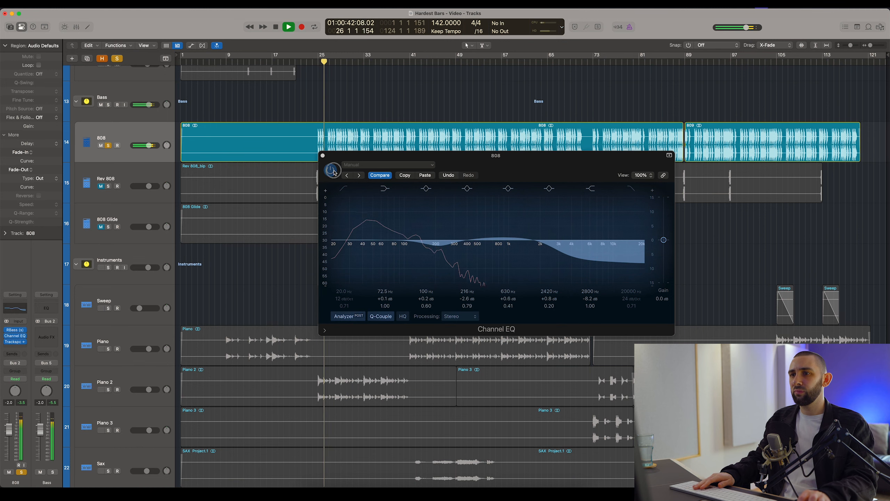
{"action": "left_click", "coordinate": [330, 170]}
{"action": "key", "text": "super+Right"}
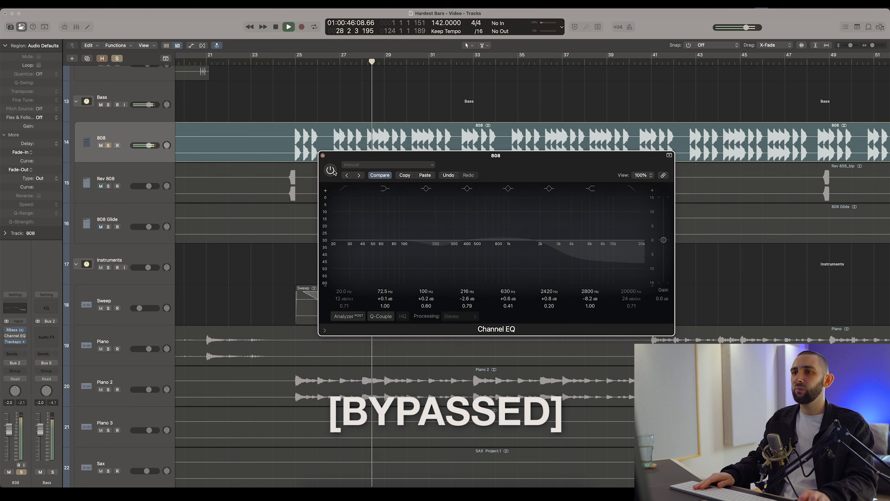
{"action": "left_click", "coordinate": [334, 172]}
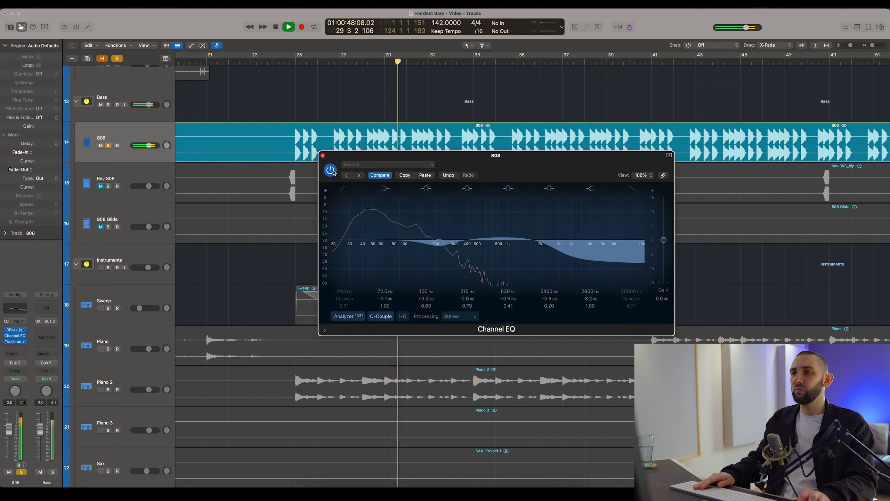
- Bypass and enable the 808's Channel EQ once more, stop playback and close the plug-in window
{"action": "left_click", "coordinate": [330, 170]}
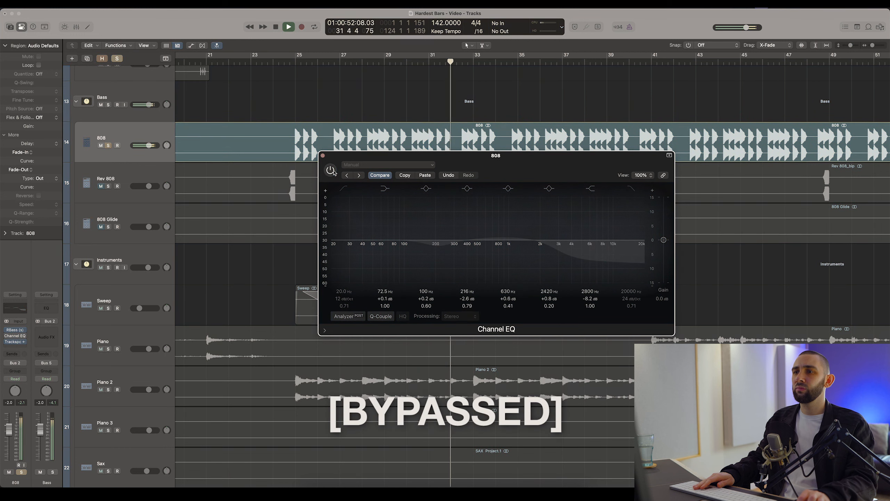
{"action": "left_click", "coordinate": [330, 170]}
{"action": "key", "text": "space"}
{"action": "left_click", "coordinate": [323, 157]}
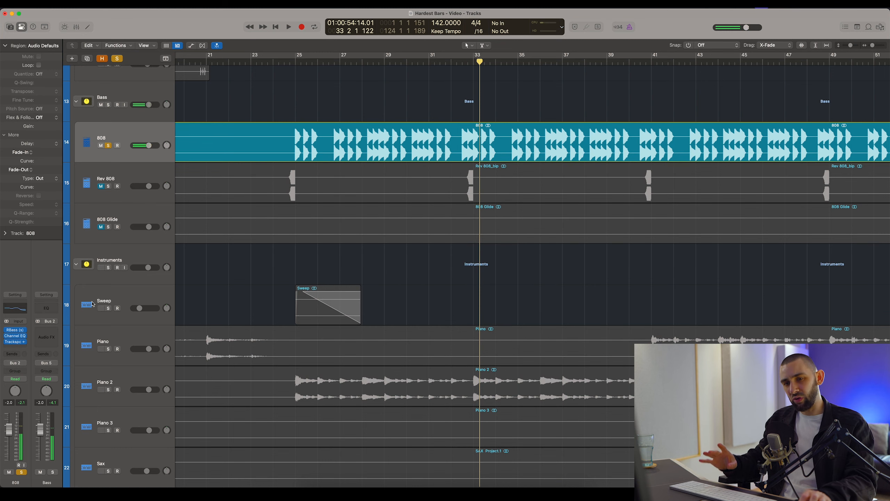
- Open Trackspacer on the 808 track, reposition its window and solo the Kick track together with the 808
{"action": "left_click", "coordinate": [16, 341]}
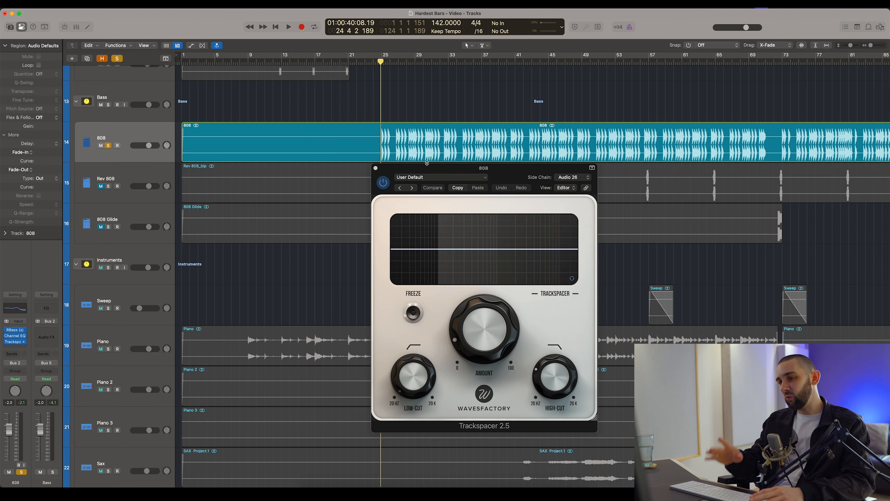
{"action": "left_click_drag", "start_coordinate": [425, 168], "coordinate": [416, 170]}
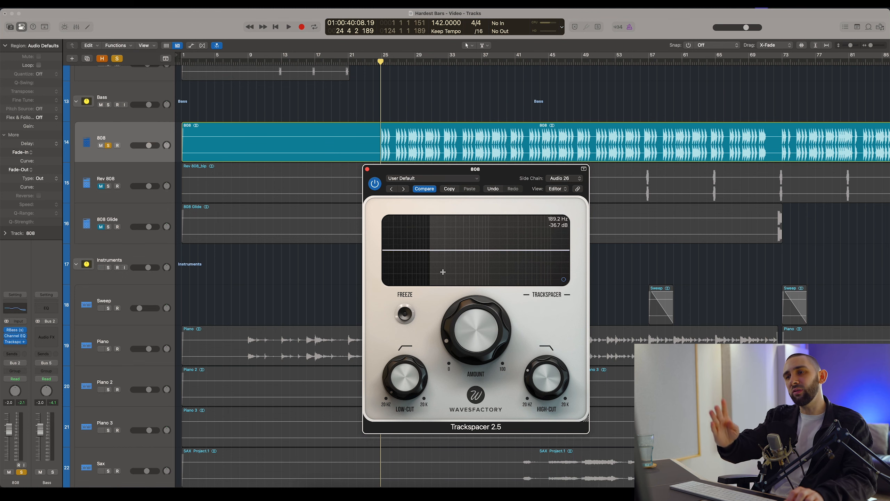
{"action": "scroll", "coordinate": [323, 247], "scroll_direction": "up", "scroll_amount": 3}
{"action": "scroll", "coordinate": [266, 193], "scroll_direction": "up", "scroll_amount": 12}
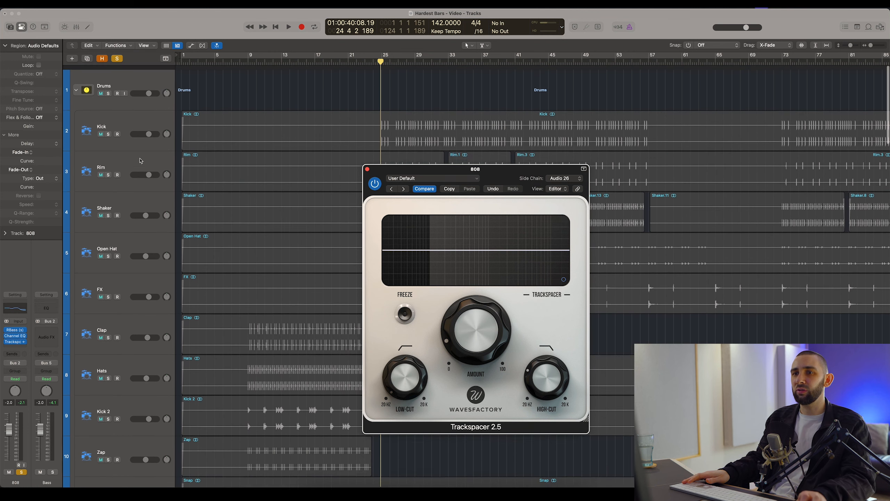
{"action": "left_click", "coordinate": [109, 130]}
{"action": "scroll", "coordinate": [270, 205], "scroll_direction": "down", "scroll_amount": 11}
{"action": "scroll", "coordinate": [270, 205], "scroll_direction": "down", "scroll_amount": 1}
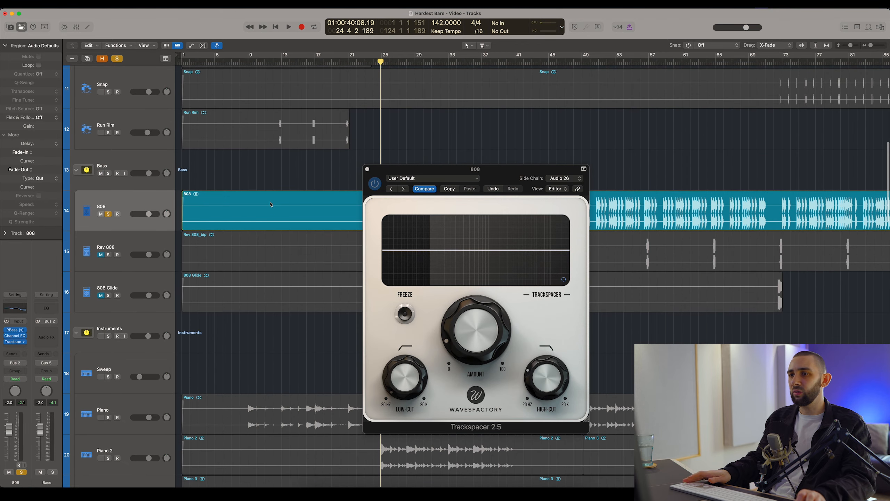
- Copy the Trackspacer settings, sweep its Amount up and down during playback, paste the settings back and close the plug-in
{"action": "mouse_move", "coordinate": [468, 304]}
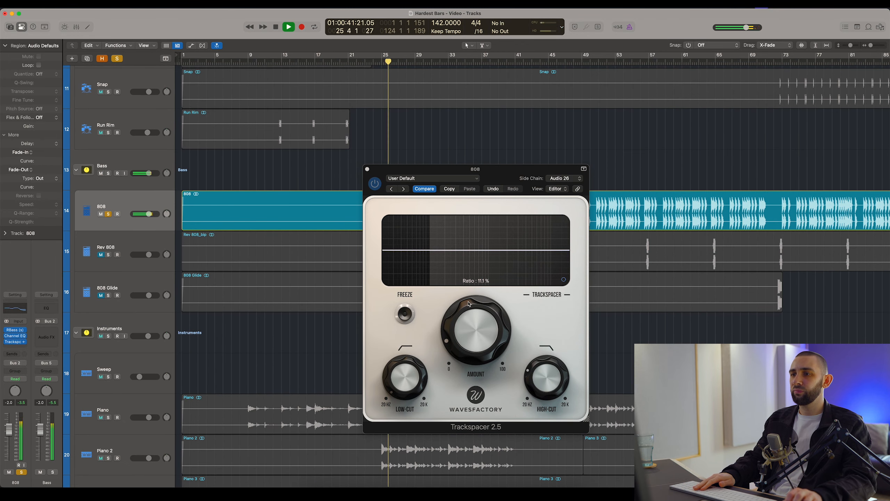
{"action": "left_click", "coordinate": [448, 191]}
{"action": "left_click_drag", "start_coordinate": [468, 309], "coordinate": [499, 197]}
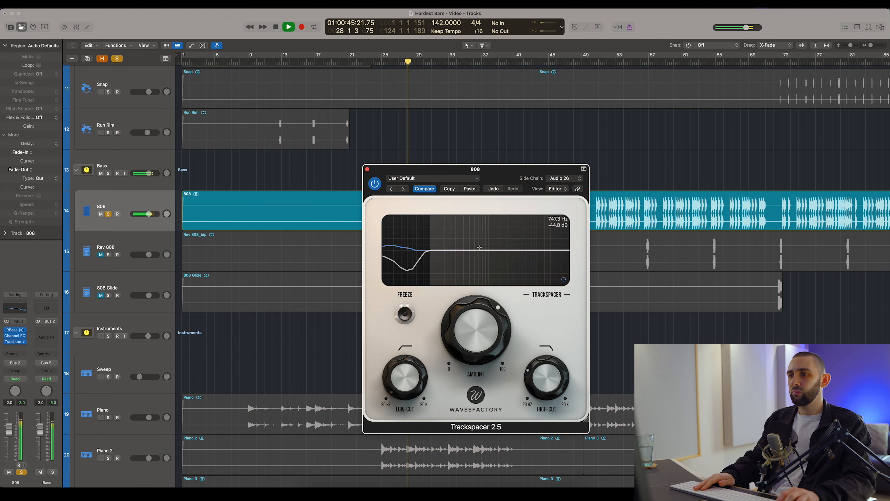
{"action": "left_click_drag", "start_coordinate": [476, 302], "coordinate": [455, 389]}
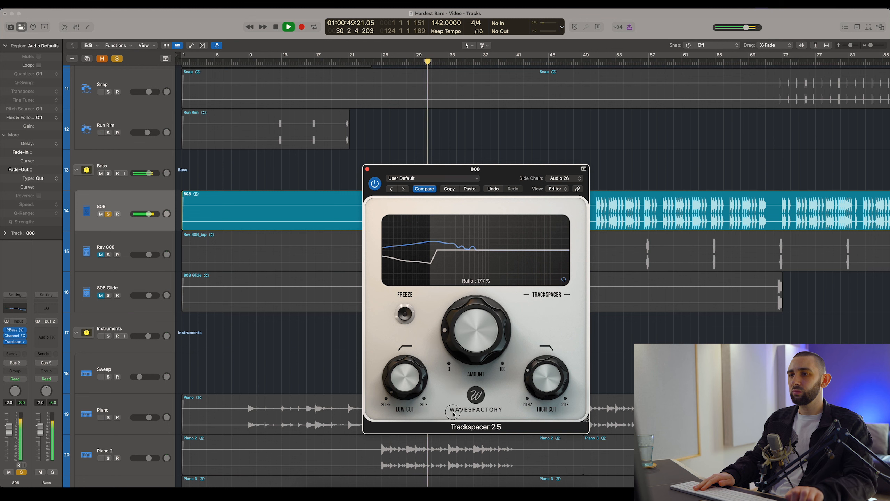
{"action": "left_click", "coordinate": [475, 190]}
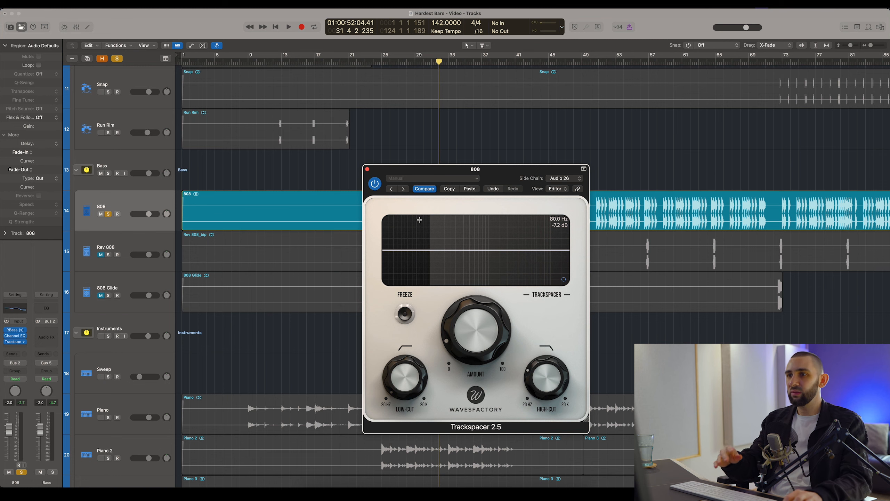
{"action": "key", "text": "super+w"}
- Solo the Rev 808 track alongside the 808 and zoom the timeline in around its reversed hit before bar 25
{"action": "scroll", "coordinate": [396, 193], "scroll_direction": "up", "scroll_amount": 3}
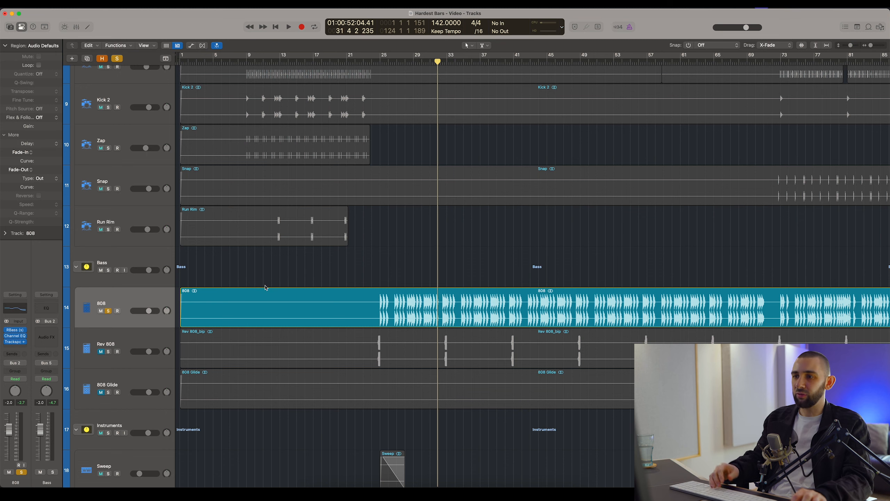
{"action": "scroll", "coordinate": [265, 288], "scroll_direction": "down", "scroll_amount": 2}
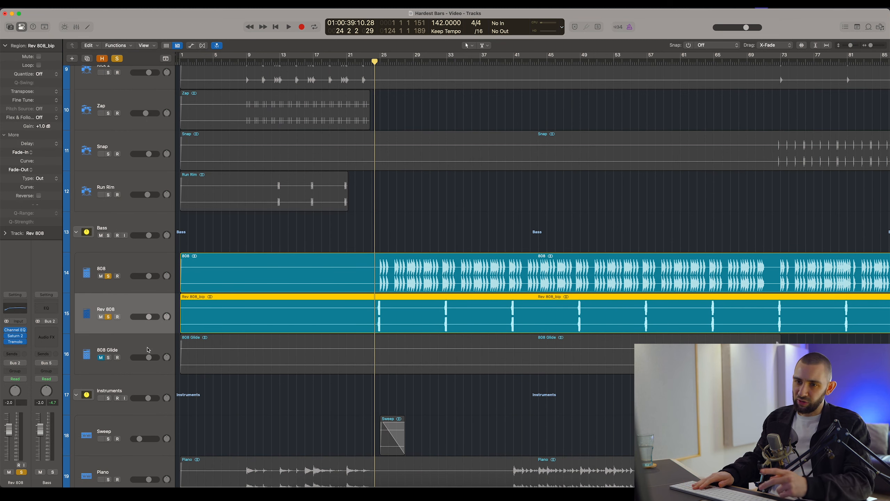
{"action": "key", "text": "super+Right"}
{"action": "key", "text": "super+Right"}
{"action": "key", "text": "super+Right"}
{"action": "key", "text": "super+Right"}
{"action": "key", "text": "super+Right"}
{"action": "key", "text": "super+Right"}
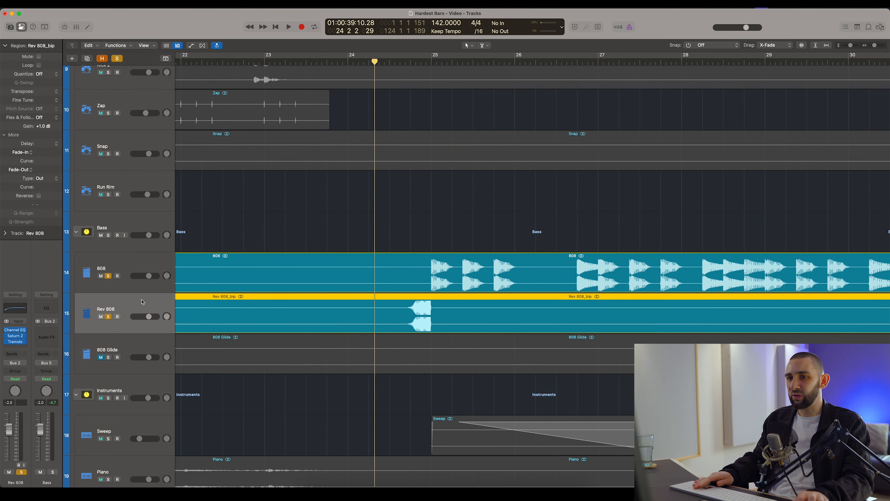
{"action": "key", "text": "super+Left"}
{"action": "key", "text": "super+Left"}
{"action": "key", "text": "super+Left"}
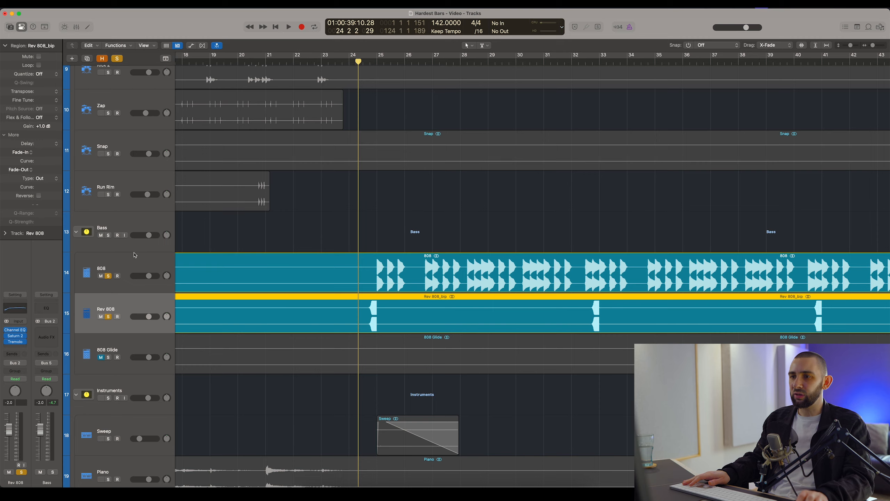
- Solo the whole Drums stack, play the Rev 808 transition into bar 25, and set the playhead at the reversed hit's start
{"action": "scroll", "coordinate": [135, 283], "scroll_direction": "up", "scroll_amount": 10}
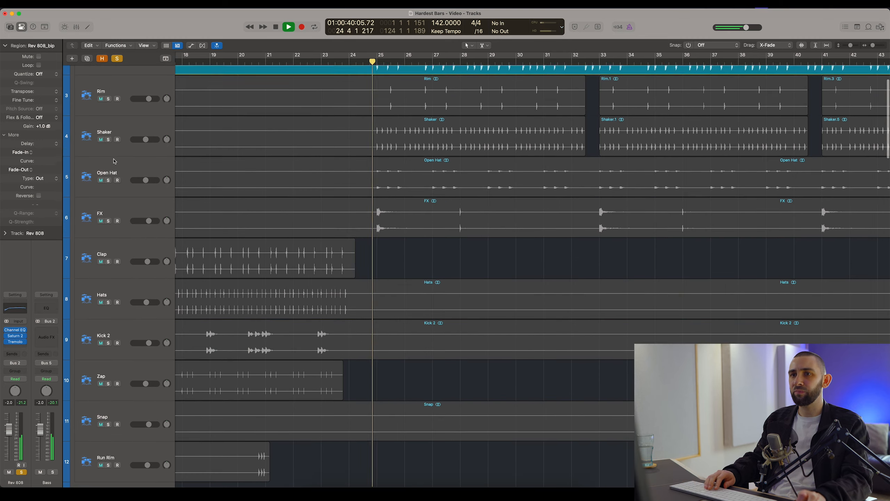
{"action": "left_click", "coordinate": [108, 89]}
{"action": "scroll", "coordinate": [108, 112], "scroll_direction": "down", "scroll_amount": 5}
{"action": "scroll", "coordinate": [108, 112], "scroll_direction": "up", "scroll_amount": 5}
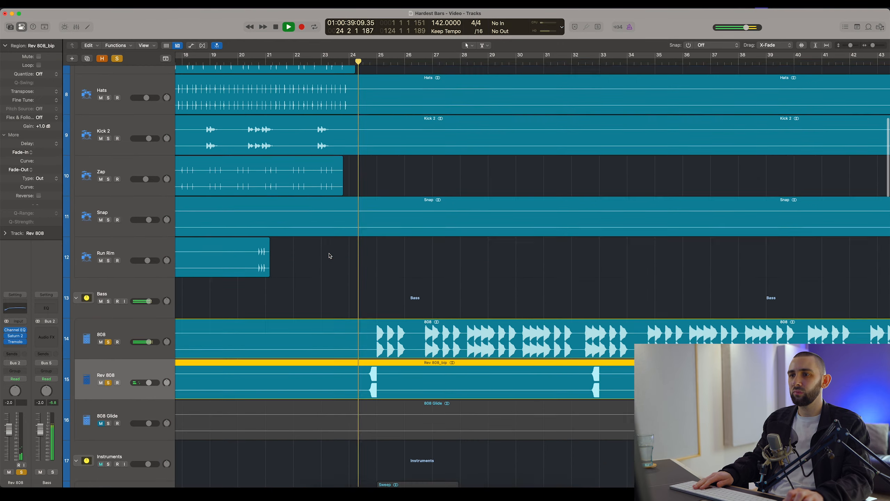
{"action": "scroll", "coordinate": [326, 254], "scroll_direction": "down", "scroll_amount": 3}
{"action": "key", "text": "super+Right"}
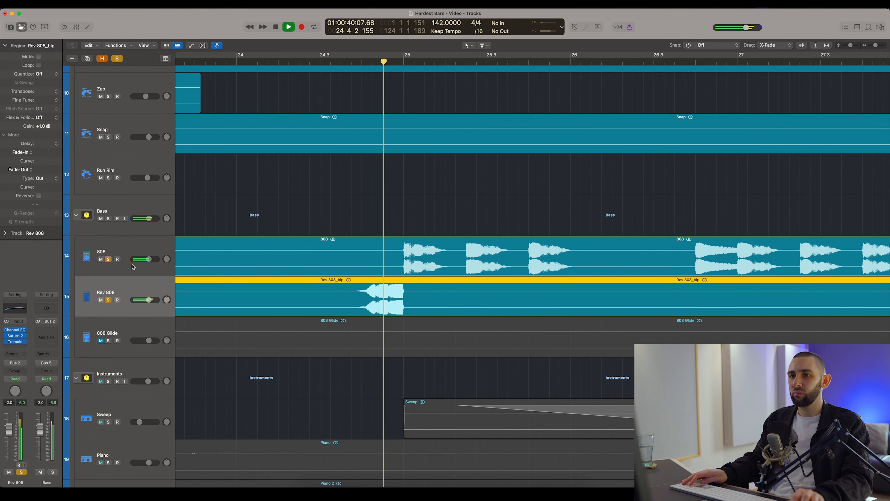
{"action": "key", "text": "space"}
{"action": "left_click", "coordinate": [352, 70]}
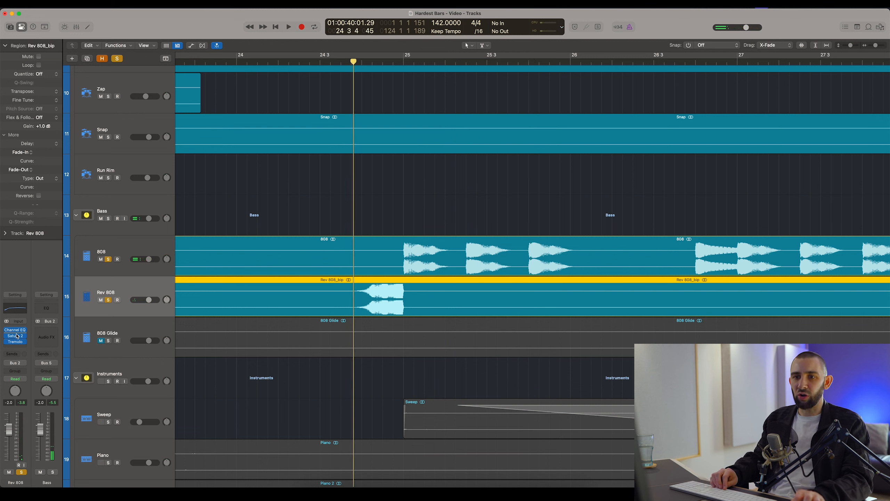
- Open Saturn 2 on the Rev 808 track, reposition its window and inspect the settings of bands 2 and 1
{"action": "left_click", "coordinate": [16, 335]}
{"action": "left_click_drag", "start_coordinate": [427, 123], "coordinate": [584, 177]}
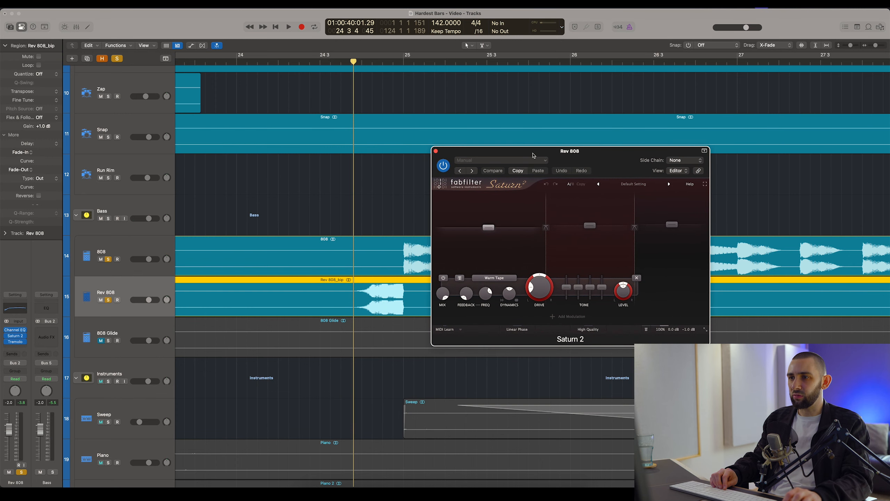
{"action": "left_click_drag", "start_coordinate": [533, 155], "coordinate": [524, 151]}
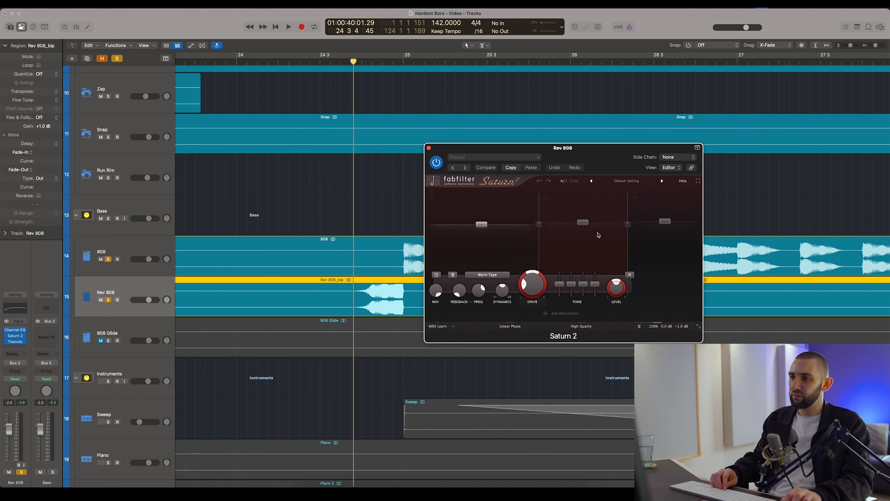
{"action": "left_click", "coordinate": [587, 223]}
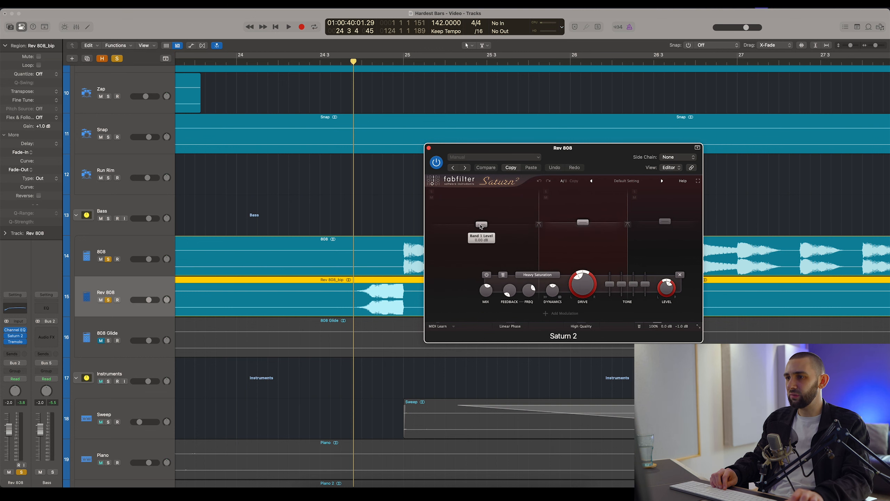
{"action": "left_click", "coordinate": [498, 225]}
- Solo only the Rev 808 track, compare Saturn 2 bypassed and enabled during playback, and close the plug-in
{"action": "left_click", "coordinate": [108, 300], "text": "alt"}
{"action": "left_click", "coordinate": [109, 300], "text": "alt"}
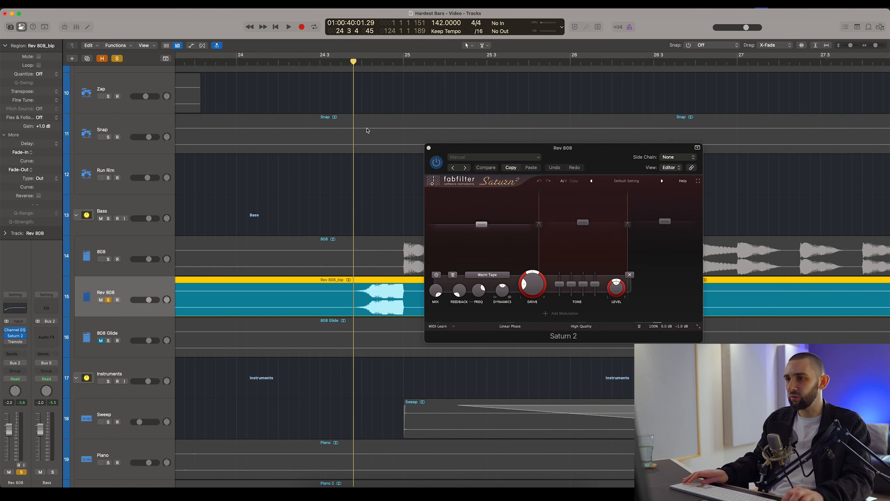
{"action": "left_click", "coordinate": [437, 163]}
{"action": "key", "text": "space"}
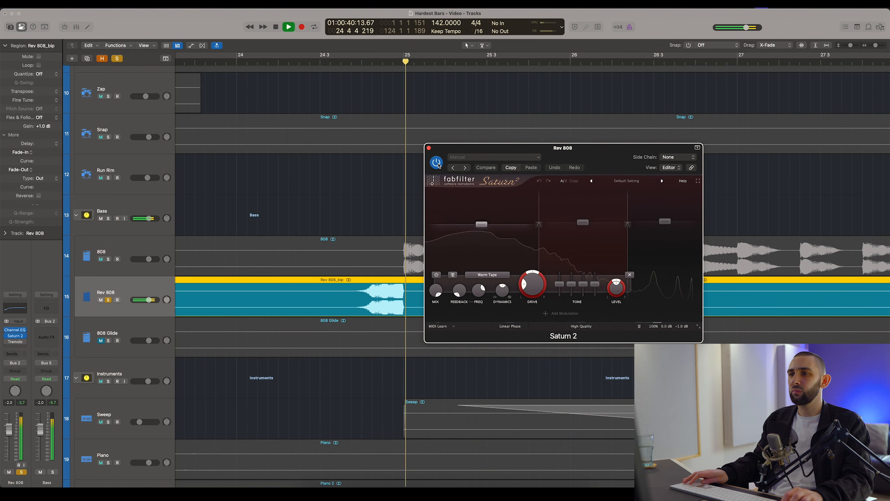
{"action": "left_click", "coordinate": [437, 163]}
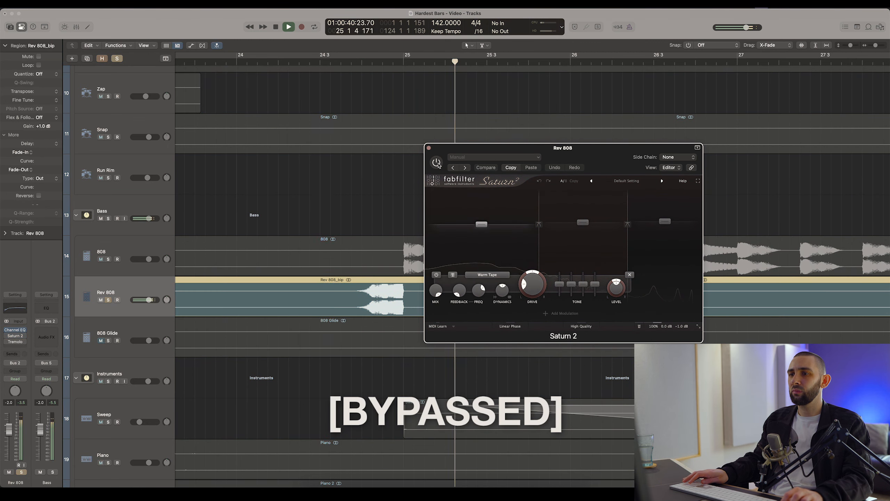
{"action": "left_click", "coordinate": [437, 163]}
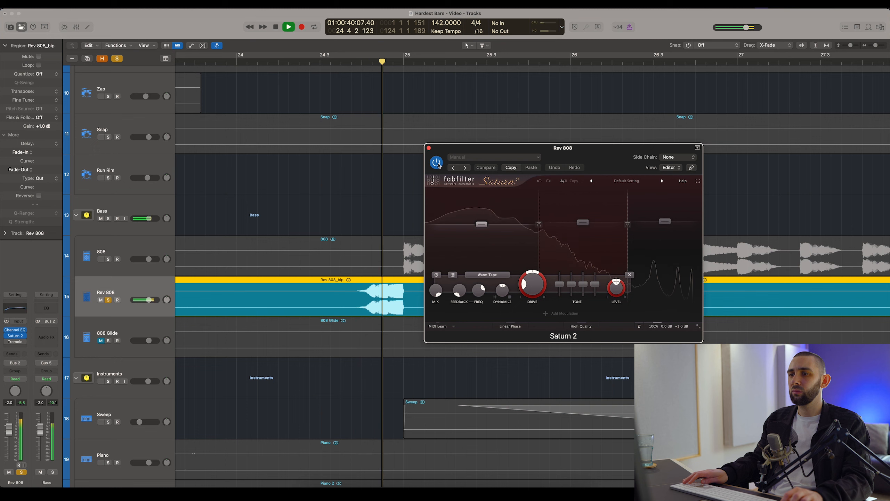
{"action": "key", "text": "space"}
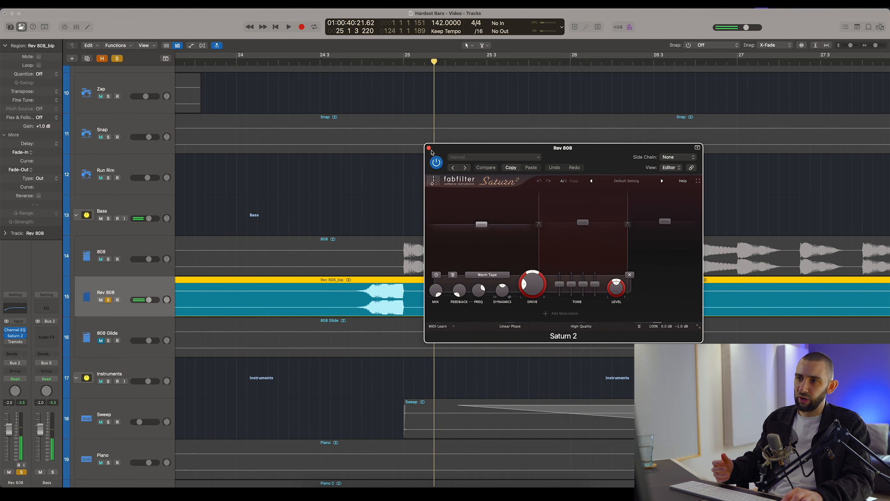
{"action": "left_click", "coordinate": [429, 148]}
{"action": "scroll", "coordinate": [400, 203], "scroll_direction": "down", "scroll_amount": 12}
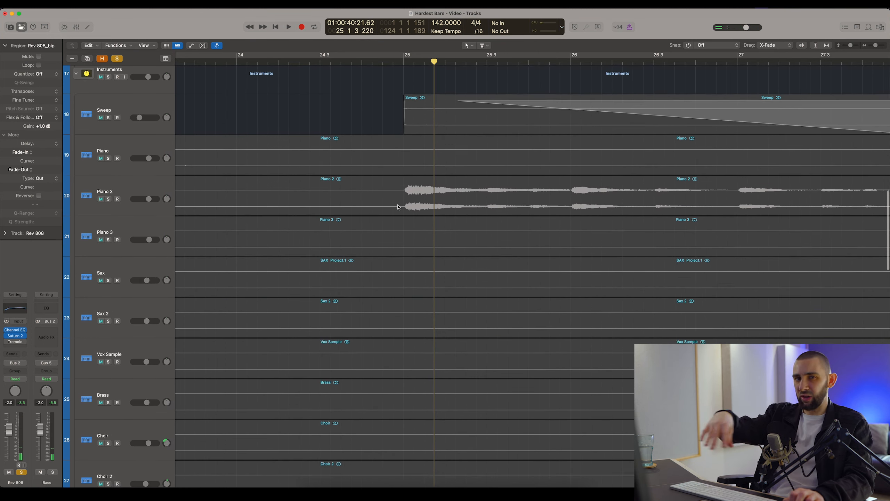
{"action": "scroll", "coordinate": [398, 207], "scroll_direction": "up", "scroll_amount": 14}
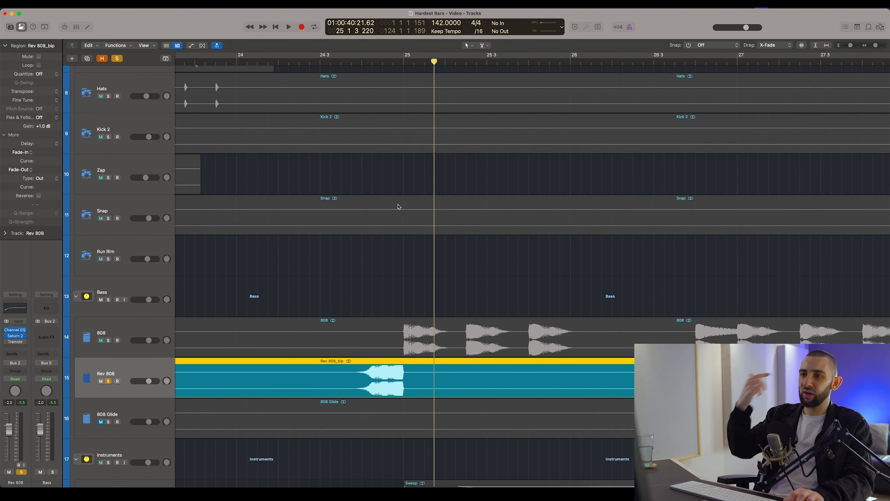
- Open Tremolo on the Rev 808 track, move its window clear of the reversed hit, and set the playhead just before that hit
{"action": "scroll", "coordinate": [398, 207], "scroll_direction": "down", "scroll_amount": 2}
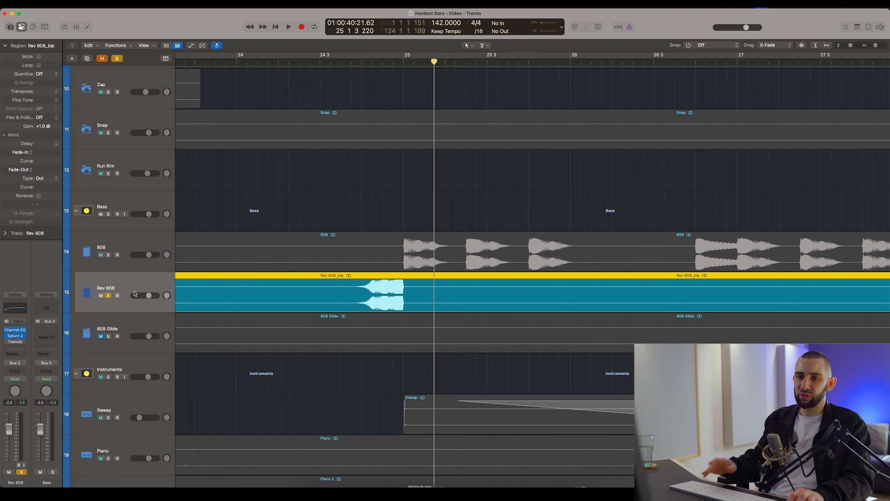
{"action": "left_click", "coordinate": [15, 342]}
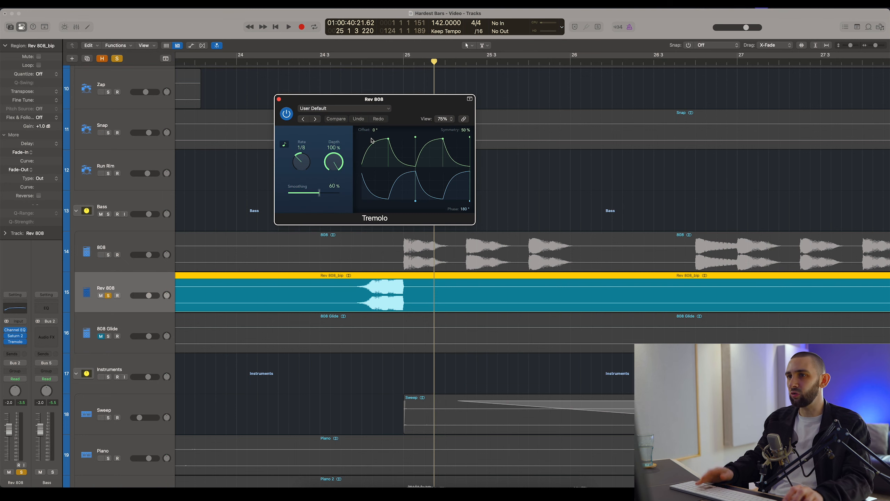
{"action": "left_click_drag", "start_coordinate": [369, 102], "coordinate": [583, 177]}
{"action": "scroll", "coordinate": [255, 208], "scroll_direction": "up", "scroll_amount": 1}
{"action": "left_click", "coordinate": [353, 62]}
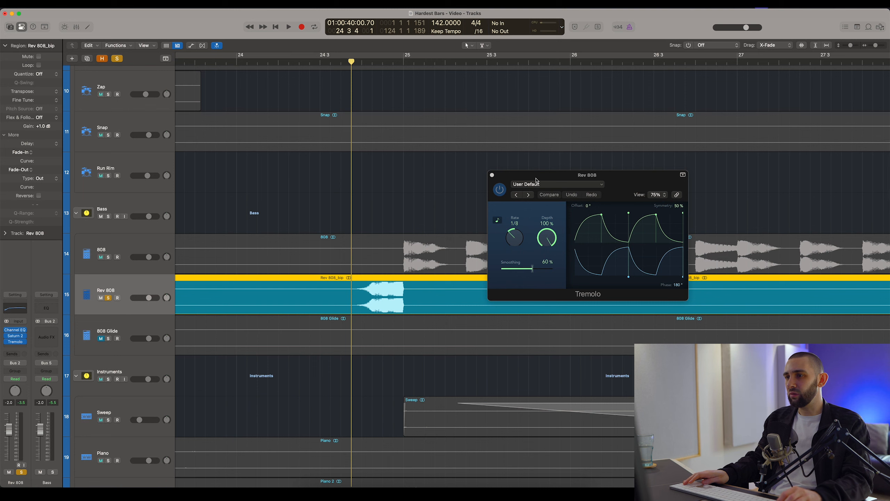
{"action": "left_click_drag", "start_coordinate": [536, 180], "coordinate": [491, 181]}
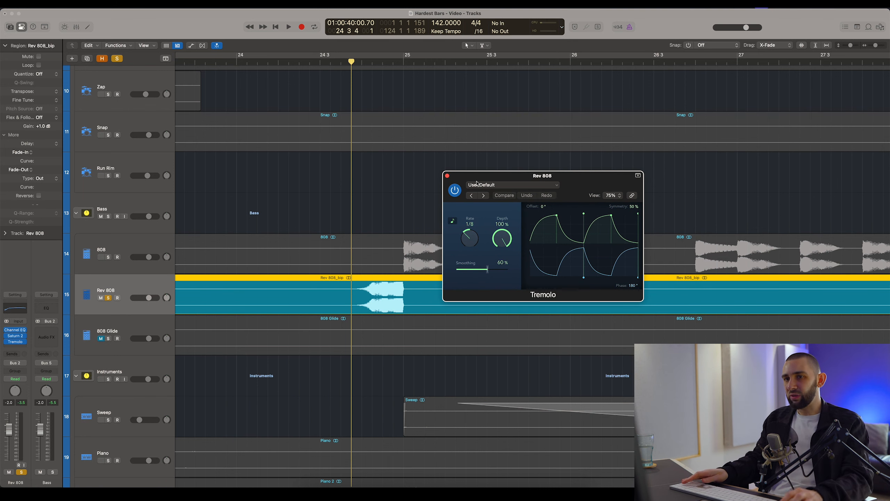
- Compare Tremolo bypassed and enabled while playing the Rev 808 hit, and close the plug-in
{"action": "left_click", "coordinate": [455, 190]}
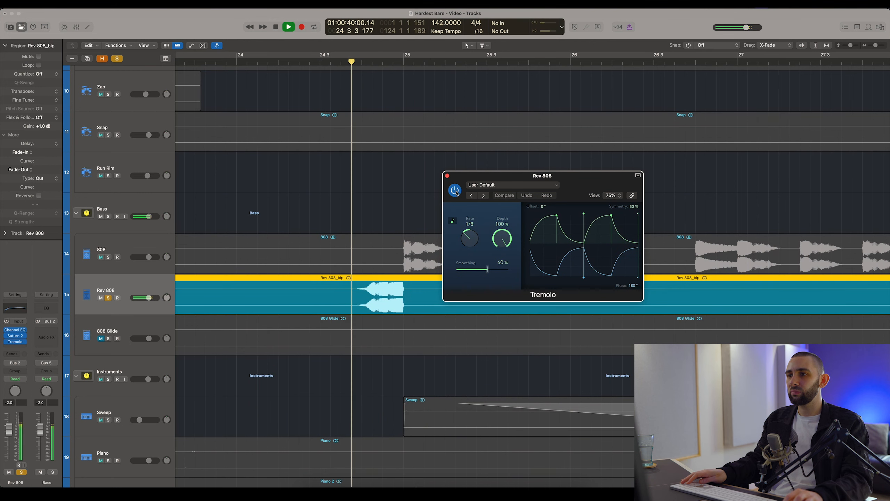
{"action": "left_click", "coordinate": [455, 190]}
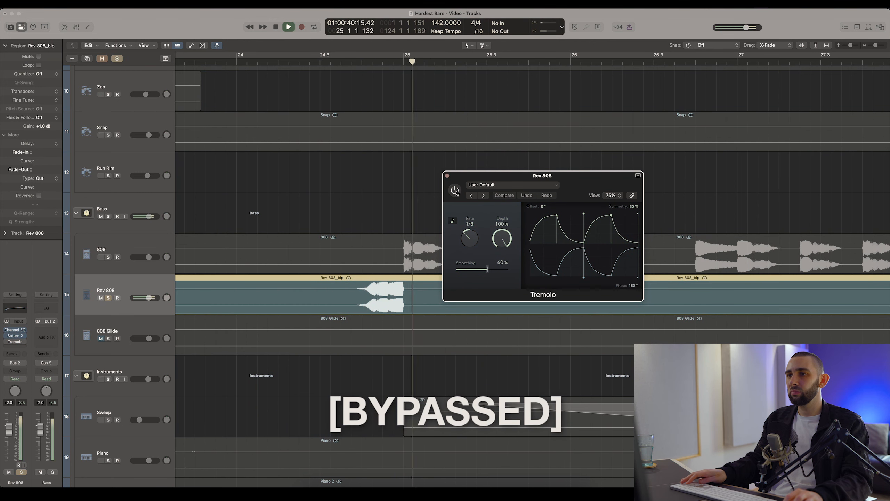
{"action": "key", "text": "space"}
{"action": "left_click", "coordinate": [455, 191]}
{"action": "left_click", "coordinate": [448, 176]}
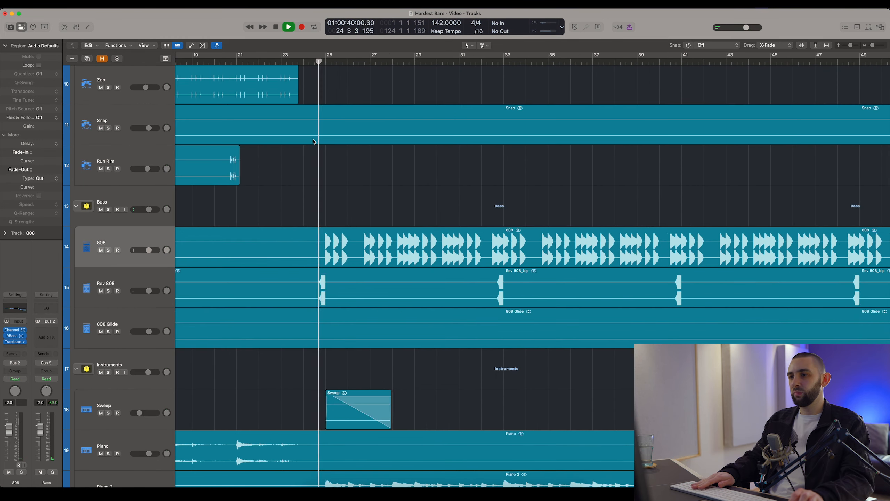
- Play the full mix through the Rev 808 transitions into bars 25, 33 and 65, and return to the end of bar 23
{"action": "key", "text": "super+Left"}
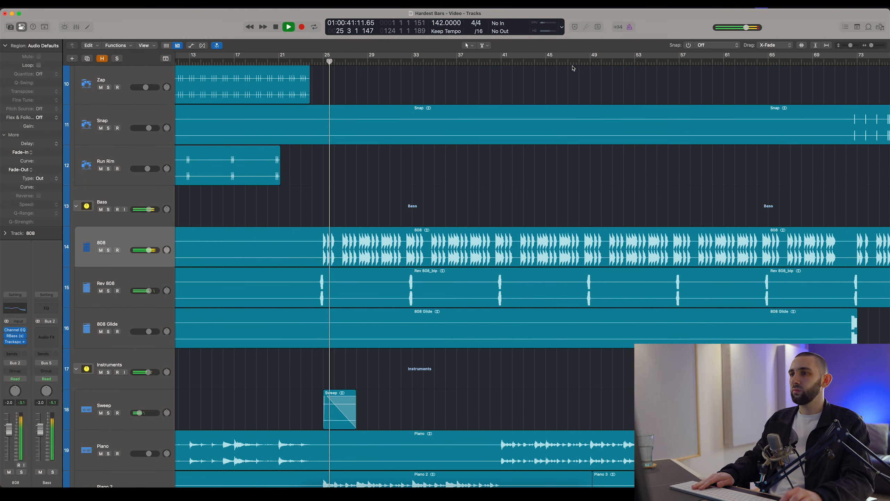
{"action": "left_click", "coordinate": [406, 62]}
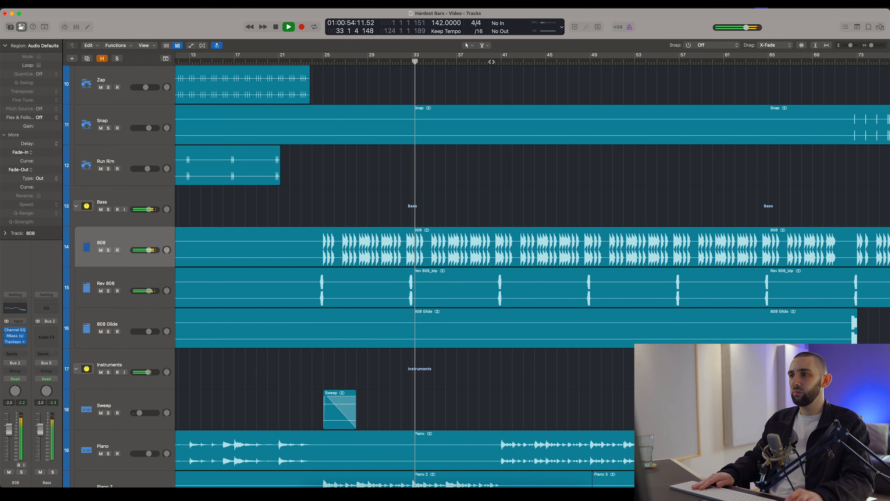
{"action": "left_click", "coordinate": [754, 62]}
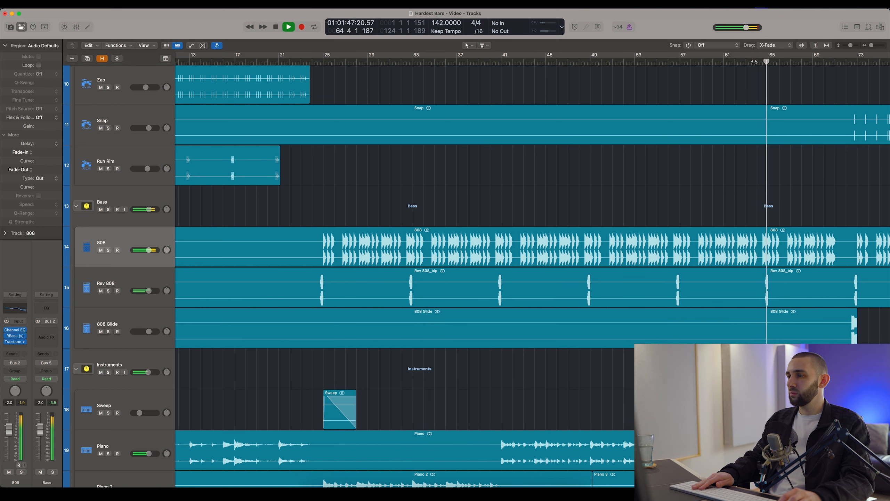
{"action": "left_click", "coordinate": [310, 61]}
{"action": "key", "text": "super+Left"}
{"action": "key", "text": "super+Left"}
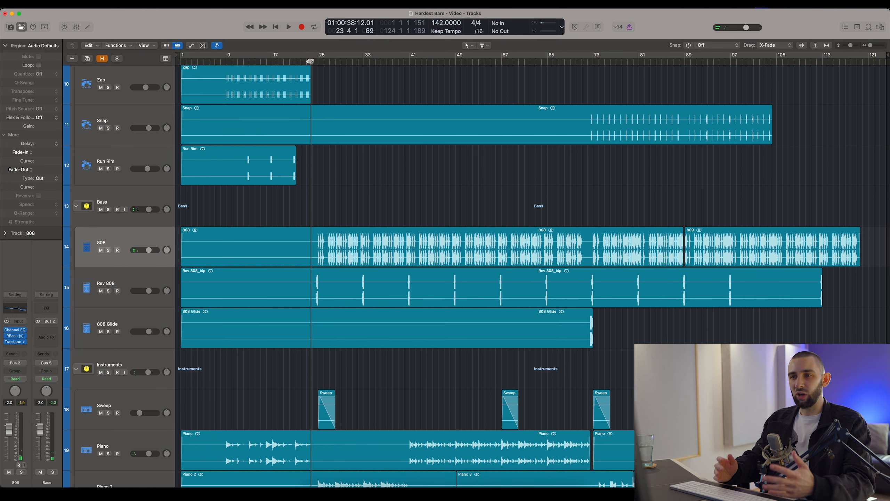
- Look over the drum and bass tracks, and step through the Instruments stack's tracks from Sweep down to Choir
{"action": "scroll", "coordinate": [387, 172], "scroll_direction": "up", "scroll_amount": 10}
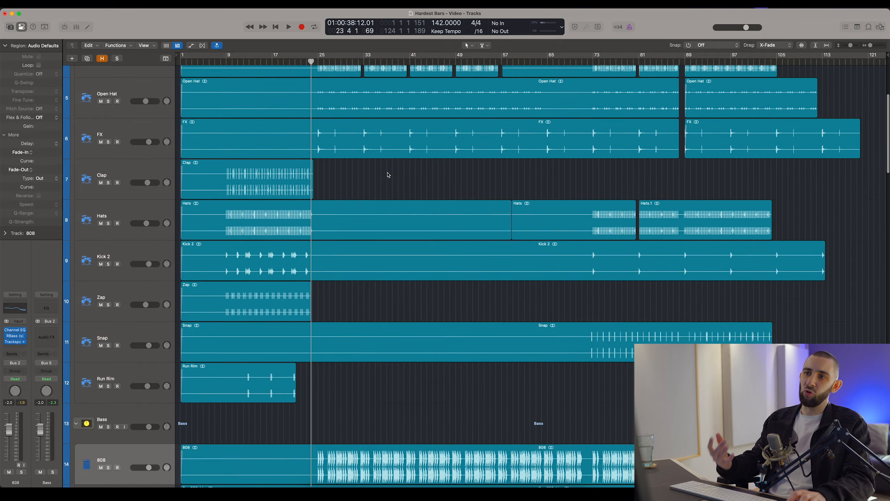
{"action": "scroll", "coordinate": [385, 173], "scroll_direction": "down", "scroll_amount": 10}
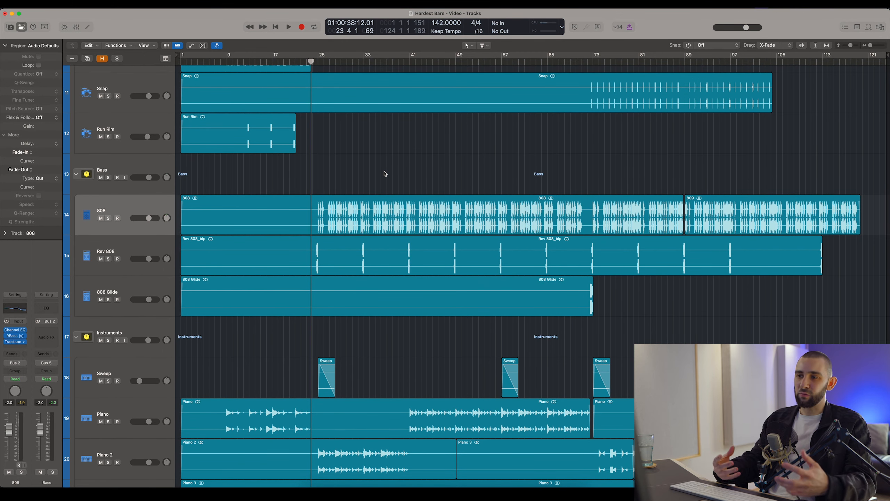
{"action": "scroll", "coordinate": [385, 173], "scroll_direction": "down", "scroll_amount": 5}
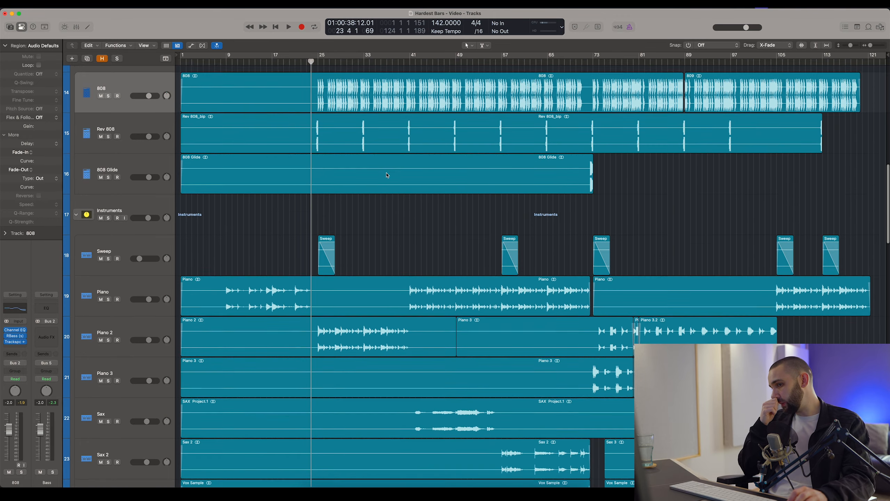
{"action": "left_click", "coordinate": [115, 189]}
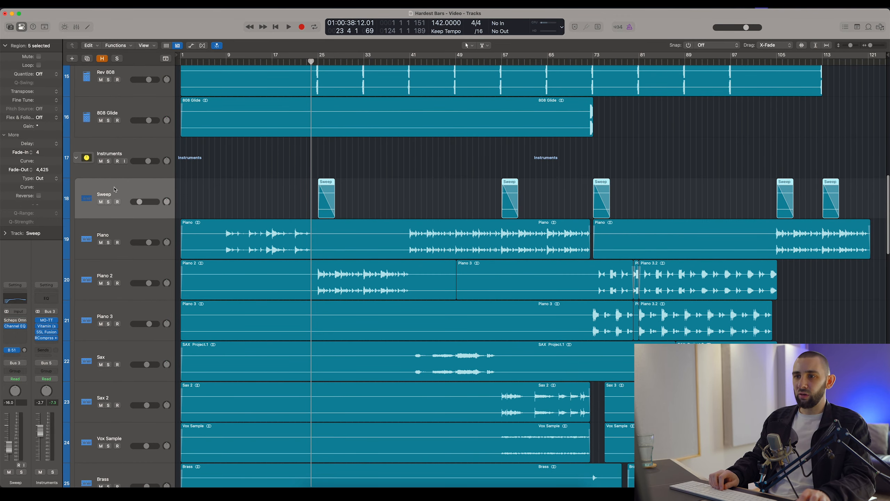
{"action": "left_click", "coordinate": [133, 225]}
{"action": "scroll", "coordinate": [199, 217], "scroll_direction": "down", "scroll_amount": 3}
{"action": "key", "text": "Down"}
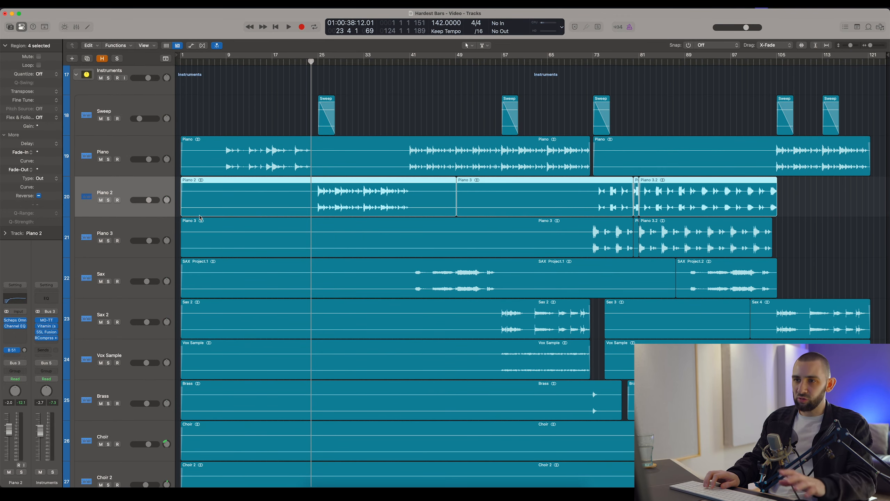
{"action": "key", "text": "Down"}
{"action": "key", "text": "Down"}
{"action": "key", "text": "Down"}
{"action": "key", "text": "Down"}
{"action": "key", "text": "Down"}
{"action": "scroll", "coordinate": [264, 236], "scroll_direction": "down", "scroll_amount": 2}
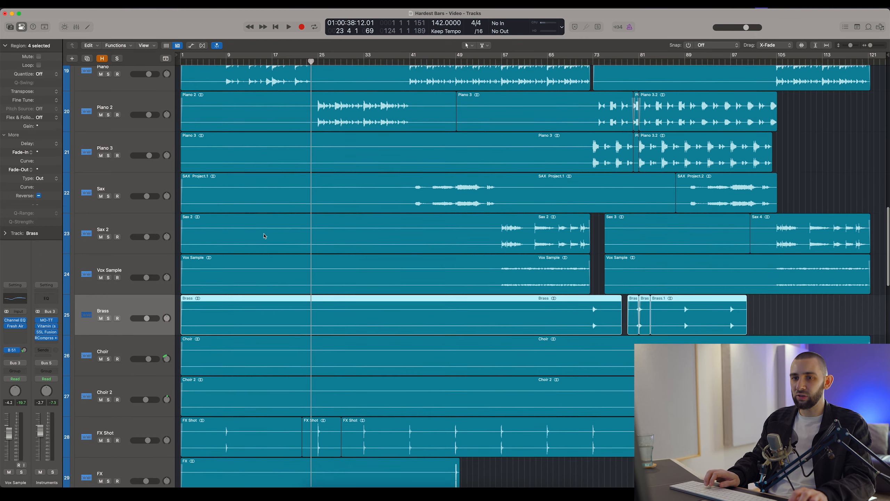
{"action": "key", "text": "Down"}
- Show the mixer, look over the instrument channel strips, and hide the mixer again
{"action": "key", "text": "x"}
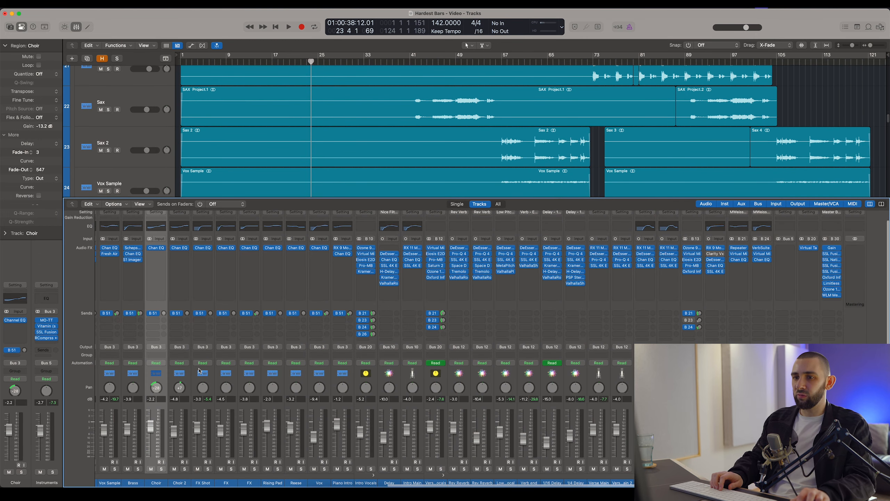
{"action": "scroll", "coordinate": [200, 371], "scroll_direction": "left", "scroll_amount": 5}
{"action": "key", "text": "x"}
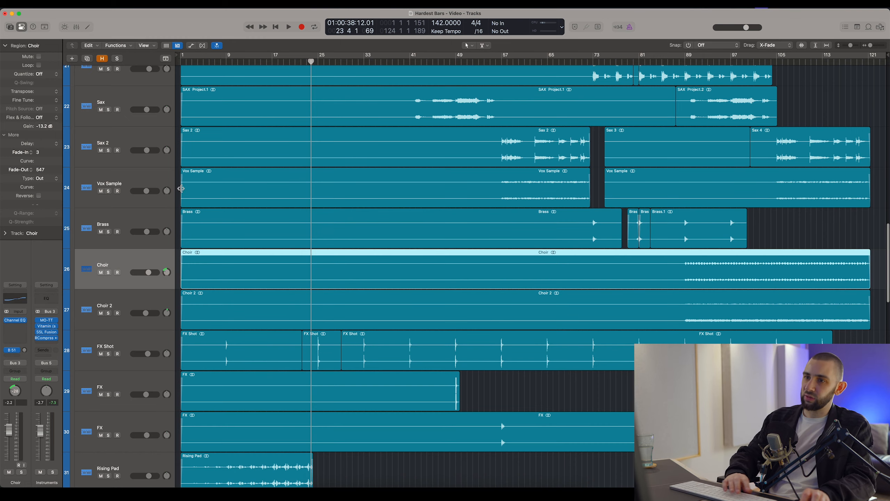
- Solo the Piano and Piano 2 tracks and play them from about bar 37
{"action": "scroll", "coordinate": [154, 148], "scroll_direction": "up", "scroll_amount": 4}
{"action": "left_click", "coordinate": [150, 120]}
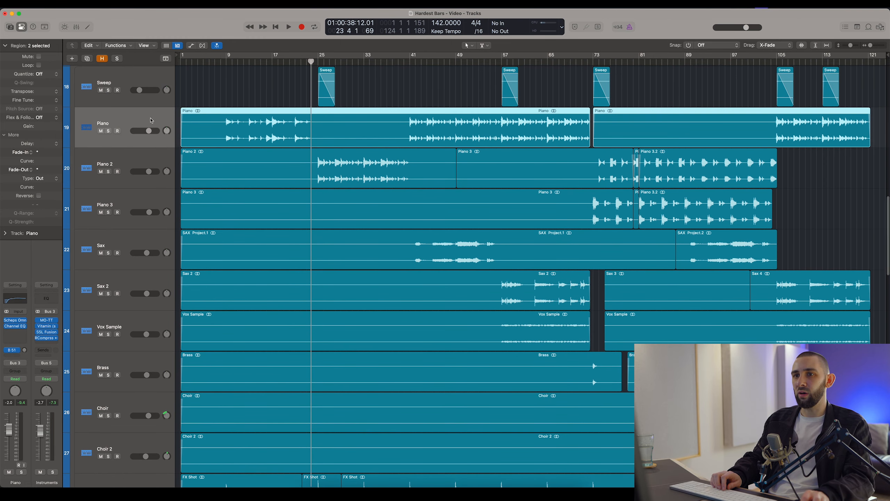
{"action": "left_click", "coordinate": [108, 131]}
{"action": "left_click", "coordinate": [409, 60]}
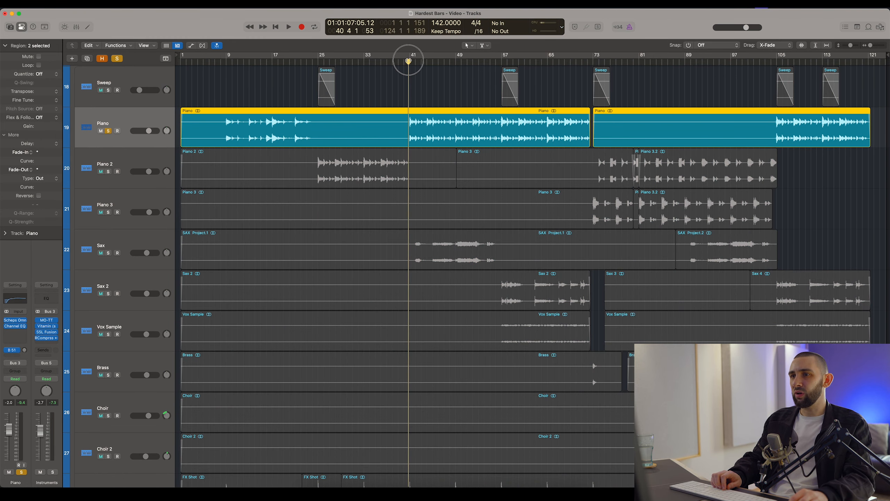
{"action": "left_click", "coordinate": [108, 171]}
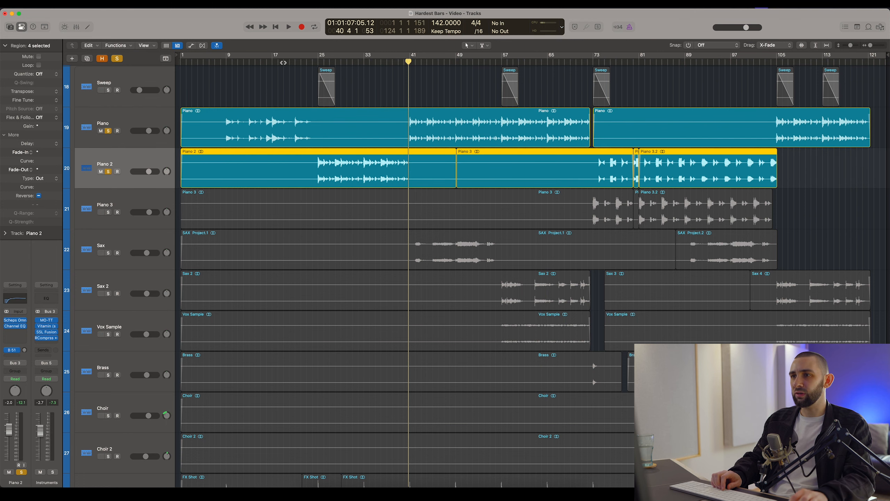
{"action": "left_click", "coordinate": [387, 61]}
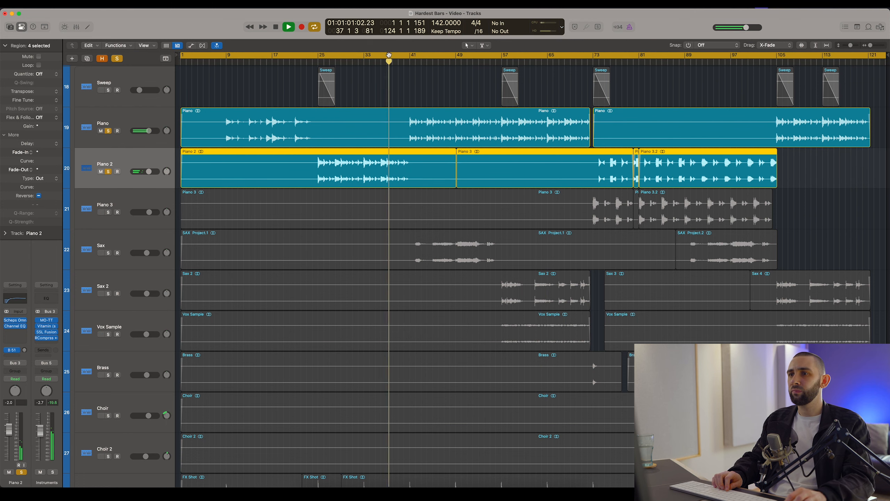
- Open Scheps Omni Channel 2 on the Piano track, inspect its settings during playback, and close the plug-in
{"action": "mouse_move", "coordinate": [13, 322]}
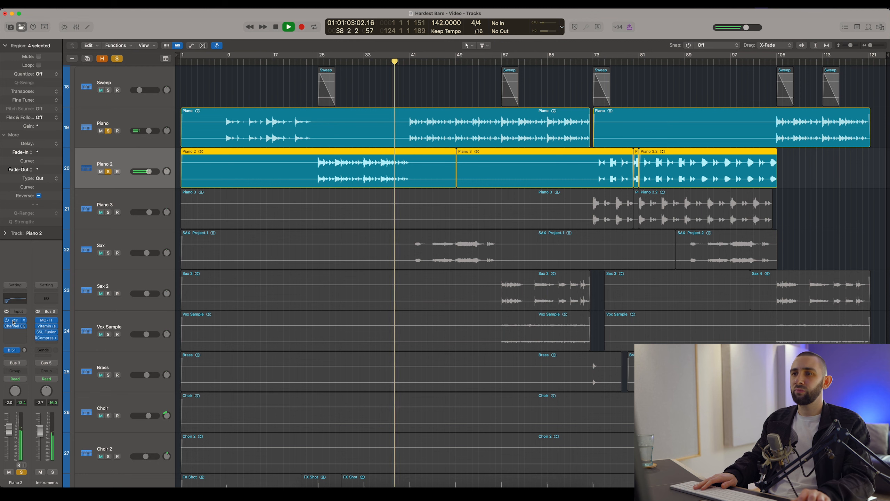
{"action": "key", "text": "Up"}
{"action": "left_click", "coordinate": [13, 321]}
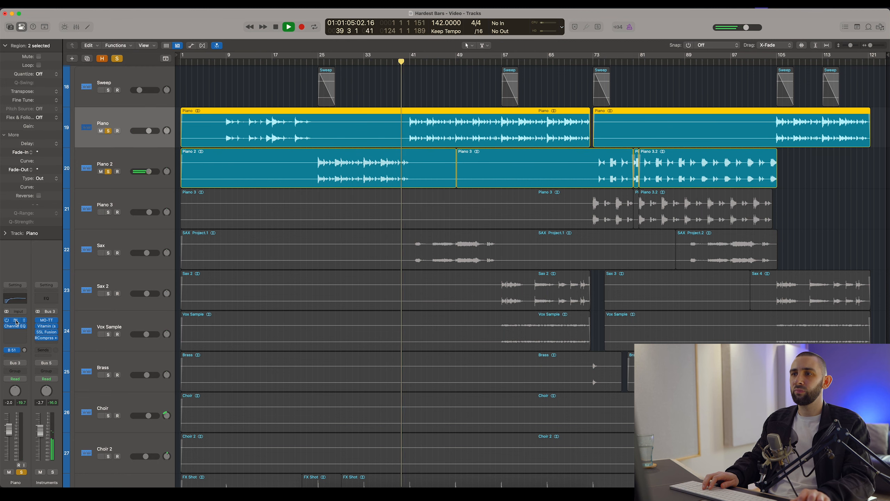
{"action": "left_click_drag", "start_coordinate": [382, 102], "coordinate": [405, 170]}
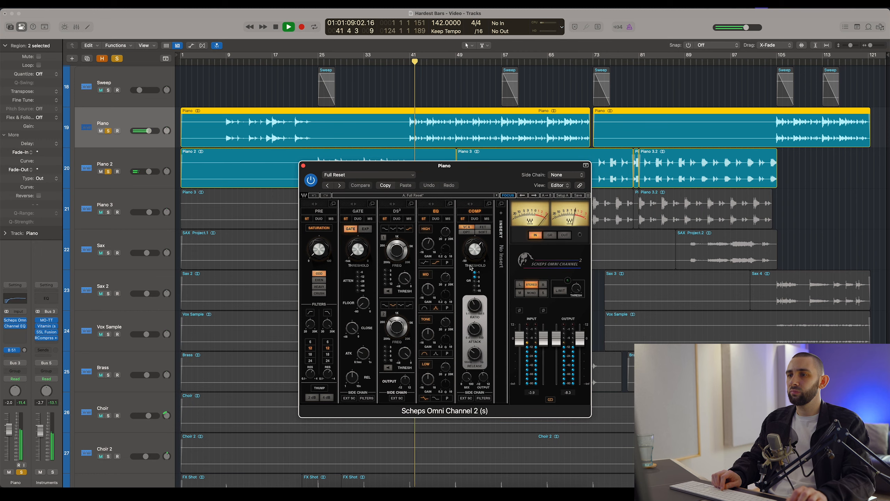
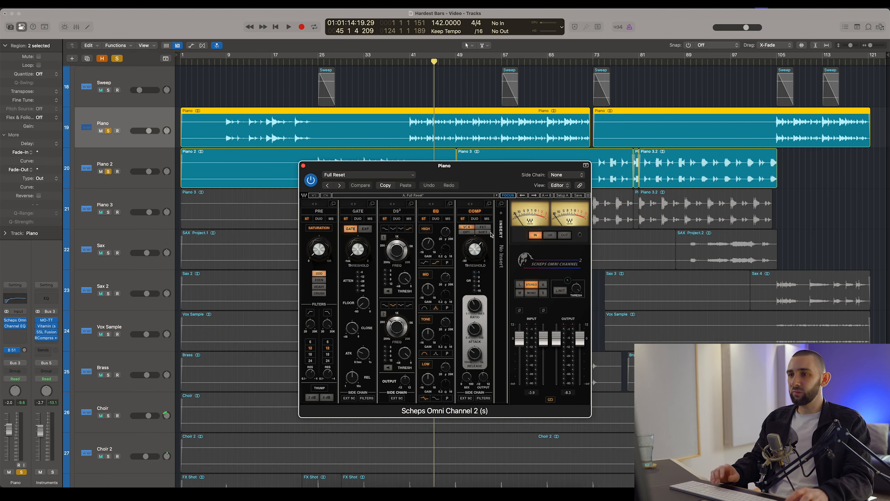
{"action": "left_click_drag", "start_coordinate": [372, 165], "coordinate": [357, 160]}
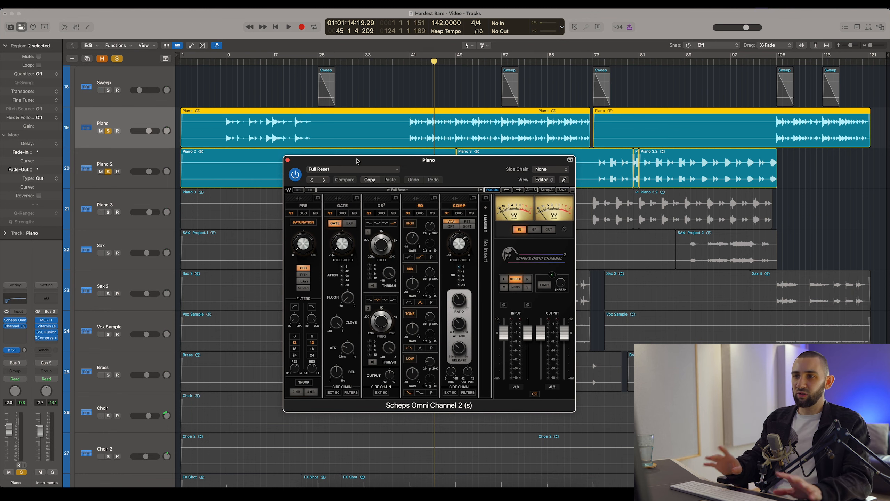
{"action": "left_click", "coordinate": [288, 160]}
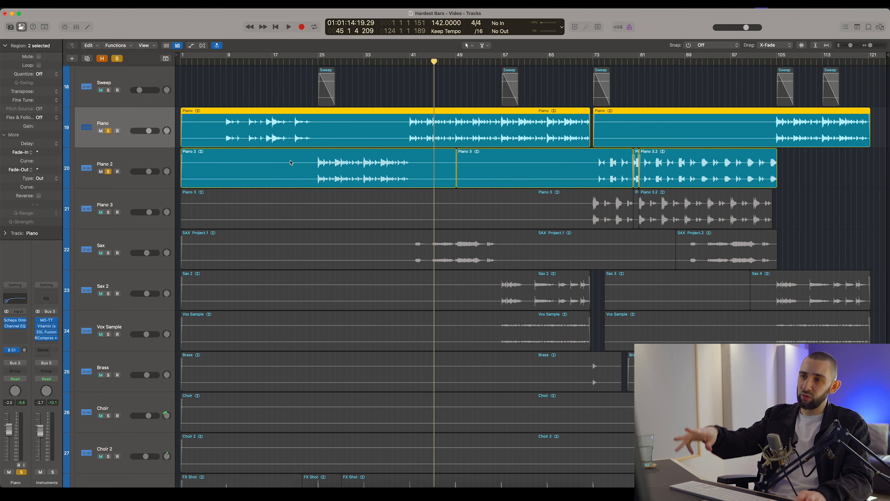
- Solo the Piano 3 track as well and play the three pianos from about bar 72
{"action": "left_click", "coordinate": [146, 200]}
{"action": "left_click", "coordinate": [108, 212]}
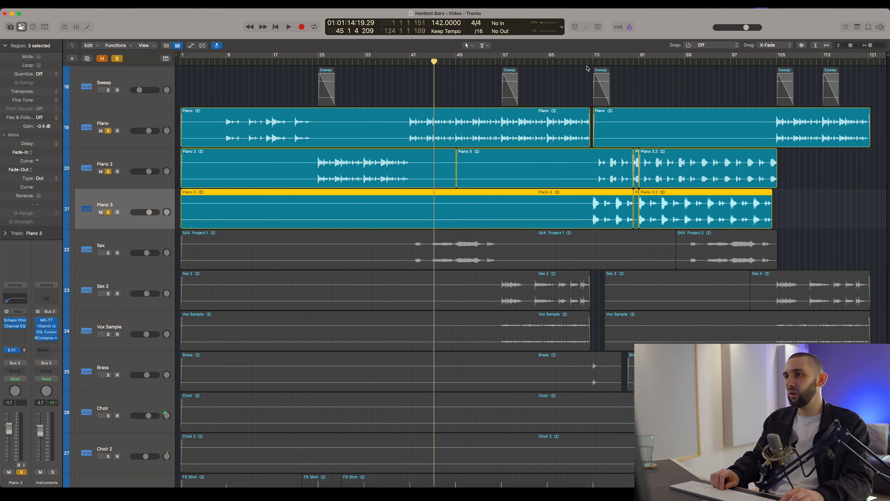
{"action": "left_click", "coordinate": [588, 68]}
{"action": "left_click", "coordinate": [144, 202]}
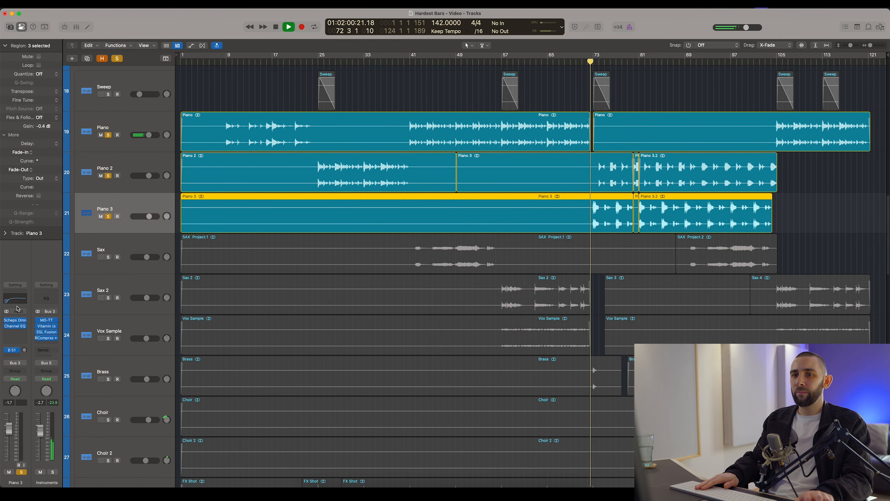
- Inspect Scheps Omni Channel 2 on the Piano 3 track during playback, close it and stop the playback
{"action": "left_click", "coordinate": [15, 320]}
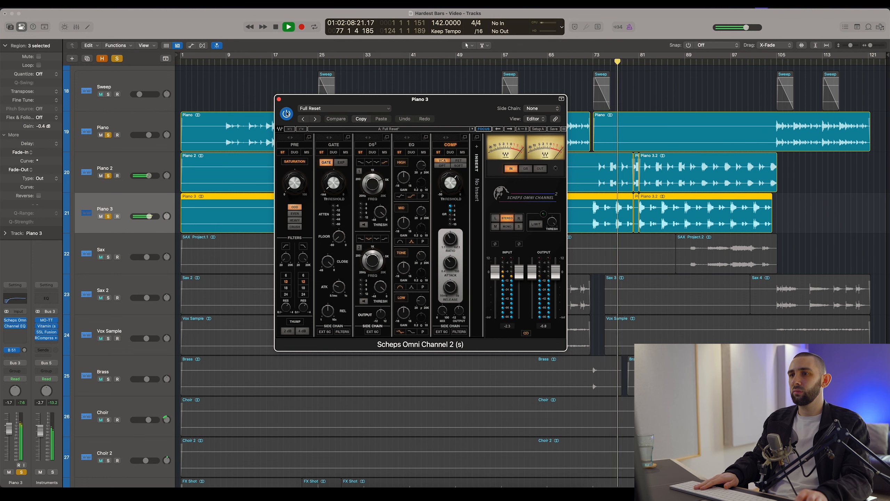
{"action": "left_click", "coordinate": [279, 99]}
{"action": "key", "text": "space"}
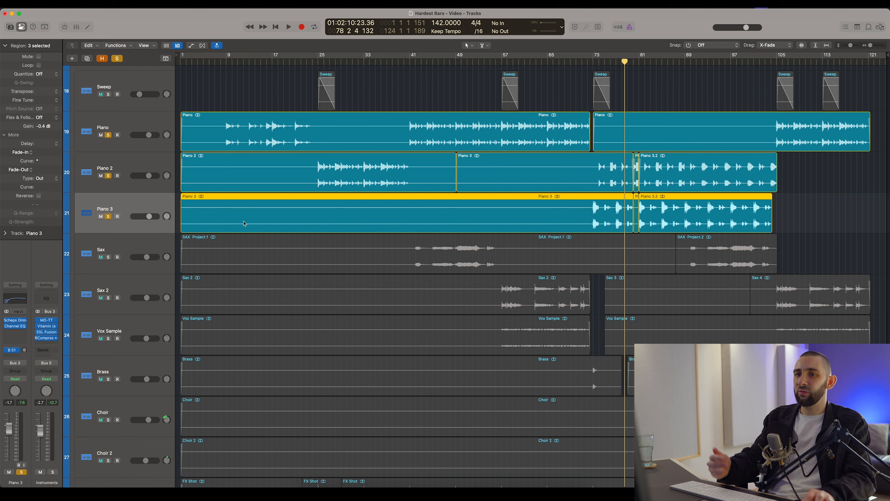
- Add the Sax track to the soloed pianos and set the playhead at about bar 44
{"action": "left_click", "coordinate": [121, 244]}
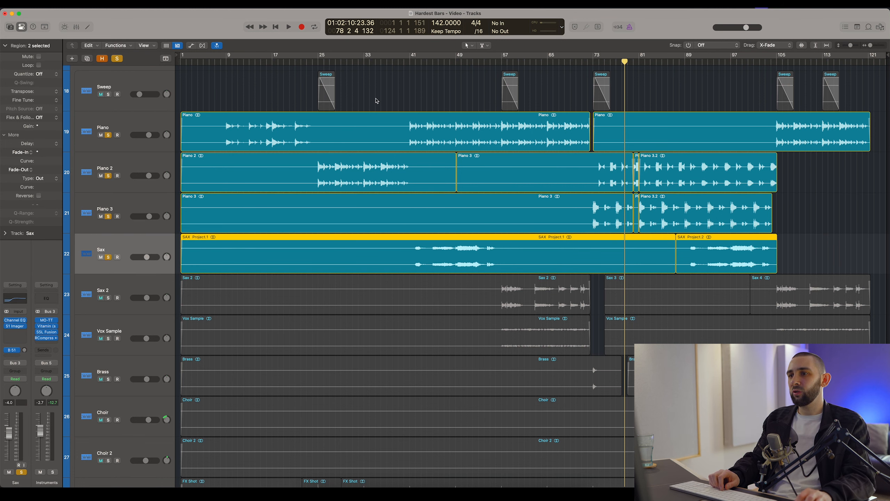
{"action": "left_click_drag", "start_coordinate": [416, 64], "coordinate": [431, 64]}
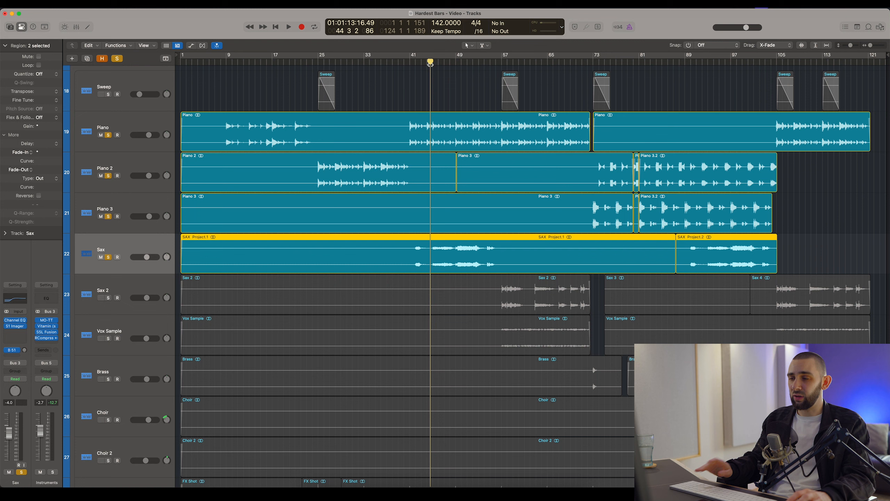
- Open S1 Imager on the Sax track during playback and narrow the solo to the Sax track alone
{"action": "left_click", "coordinate": [15, 326]}
{"action": "left_click_drag", "start_coordinate": [335, 104], "coordinate": [272, 193]}
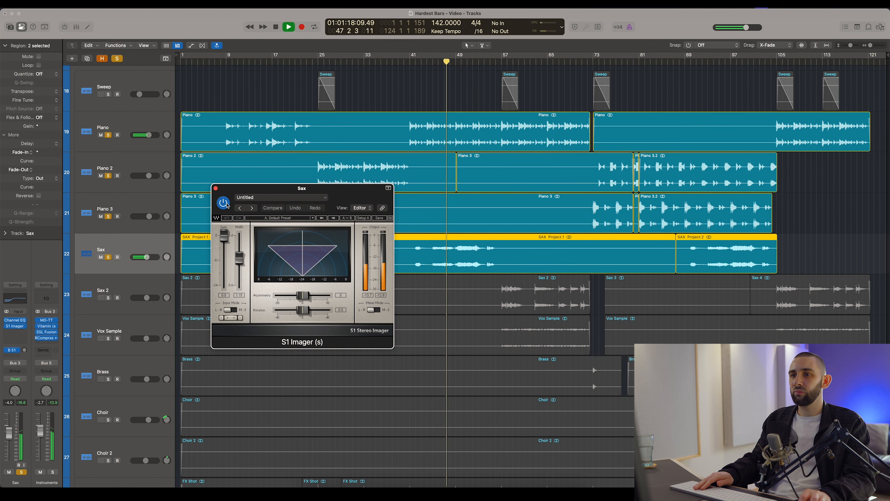
{"action": "left_click", "coordinate": [108, 258], "text": "alt"}
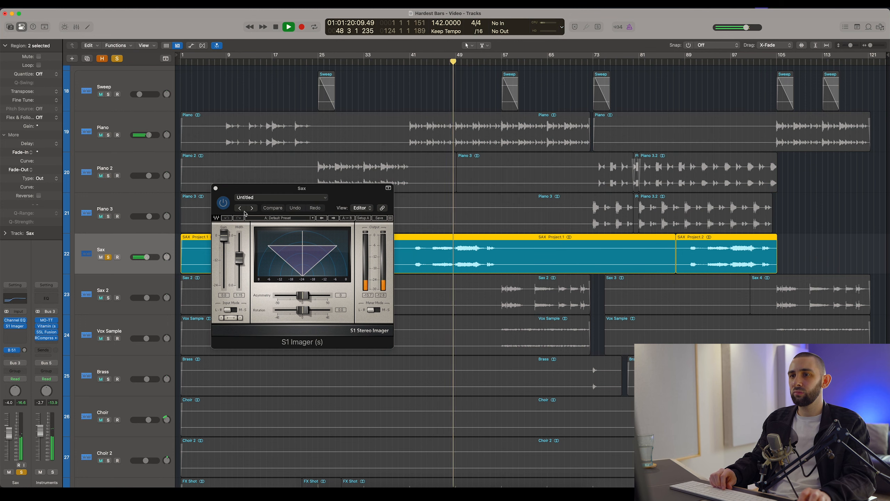
- Compare the Sax with S1 Imager bypassed and enabled, stop the playback, and view the track's Channel EQ
{"action": "left_click", "coordinate": [226, 204]}
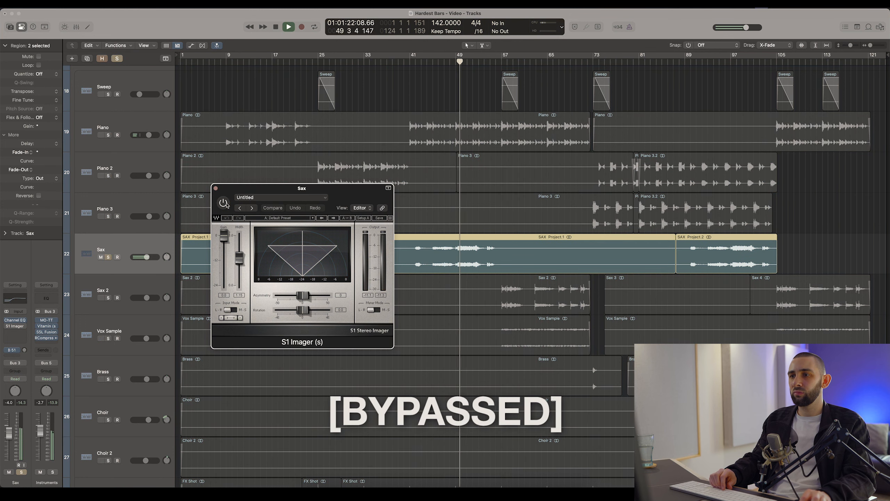
{"action": "left_click", "coordinate": [224, 203]}
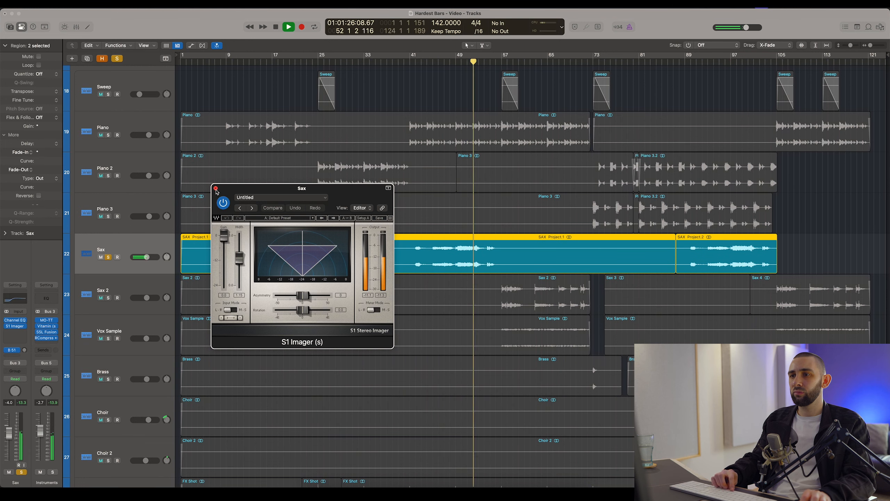
{"action": "key", "text": "space"}
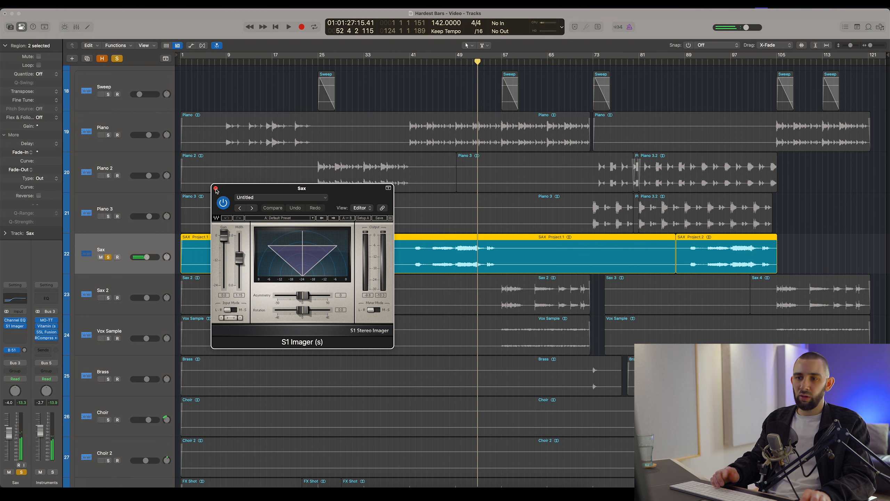
{"action": "left_click", "coordinate": [215, 190]}
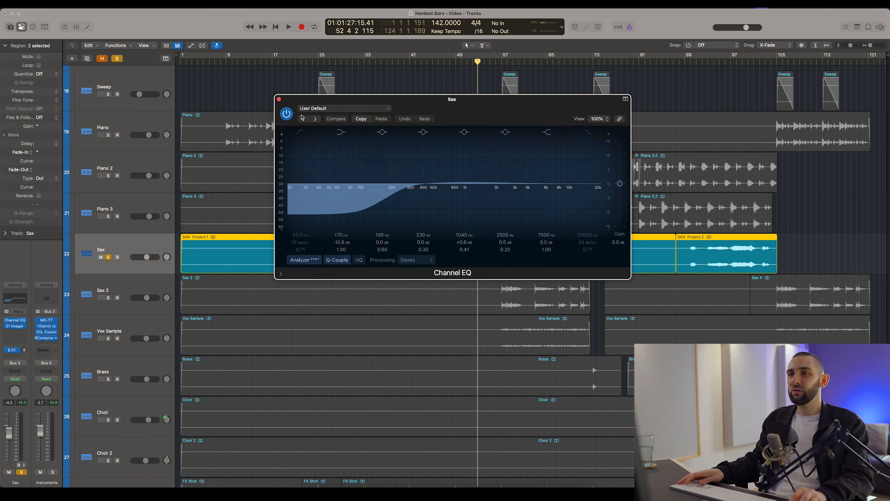
{"action": "left_click", "coordinate": [279, 100]}
- Solo the Sax 2 track alongside Sax and set the playhead at about bar 57
{"action": "left_click", "coordinate": [116, 287]}
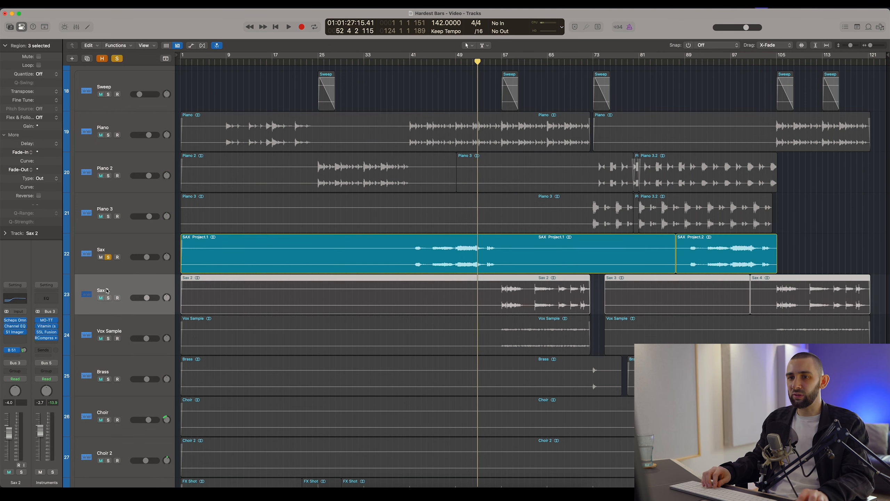
{"action": "left_click_drag", "start_coordinate": [496, 62], "coordinate": [501, 63]}
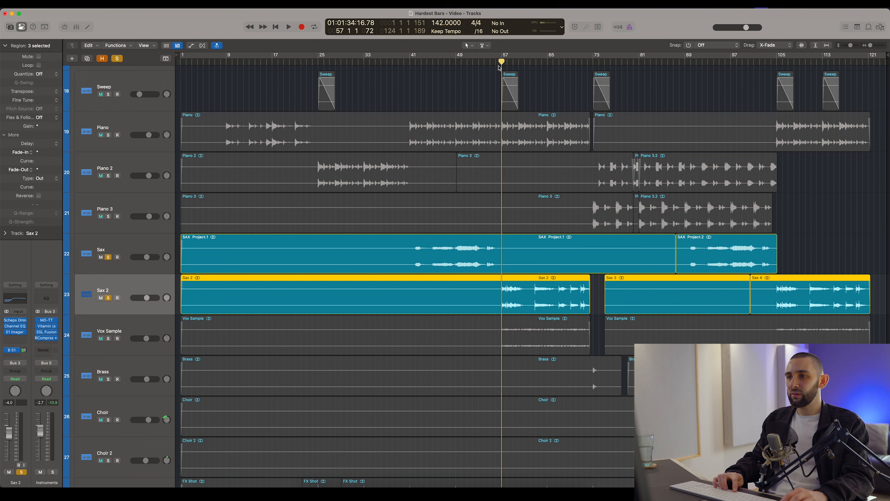
- Inspect S1 Imager on the Sax 2 track during playback and compare the sound with its Bus 51 send off and on
{"action": "left_click", "coordinate": [15, 332]}
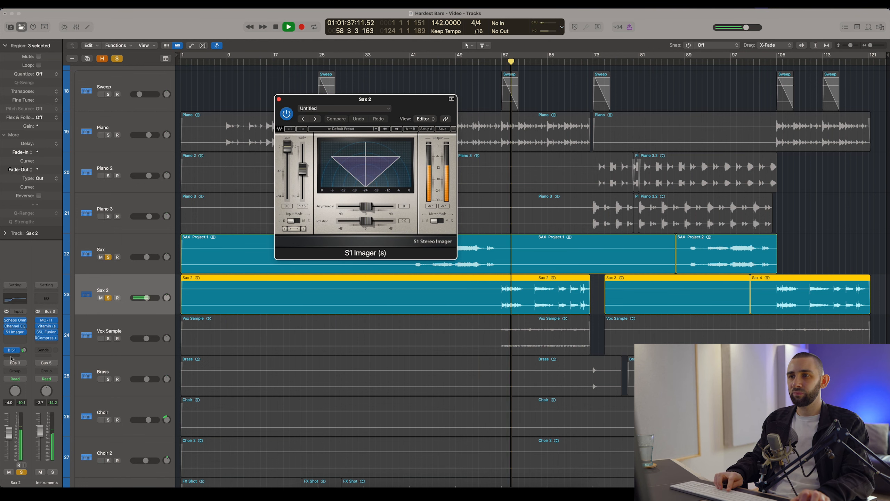
{"action": "left_click", "coordinate": [279, 99]}
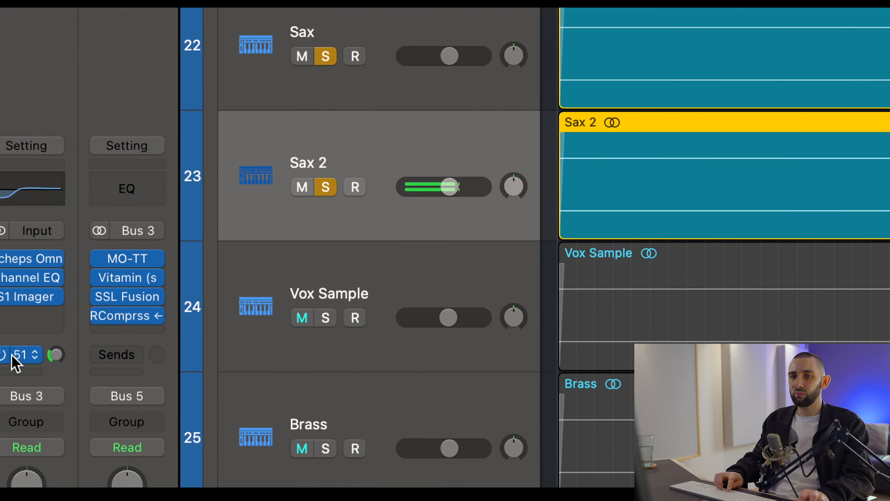
{"action": "left_click", "coordinate": [7, 350]}
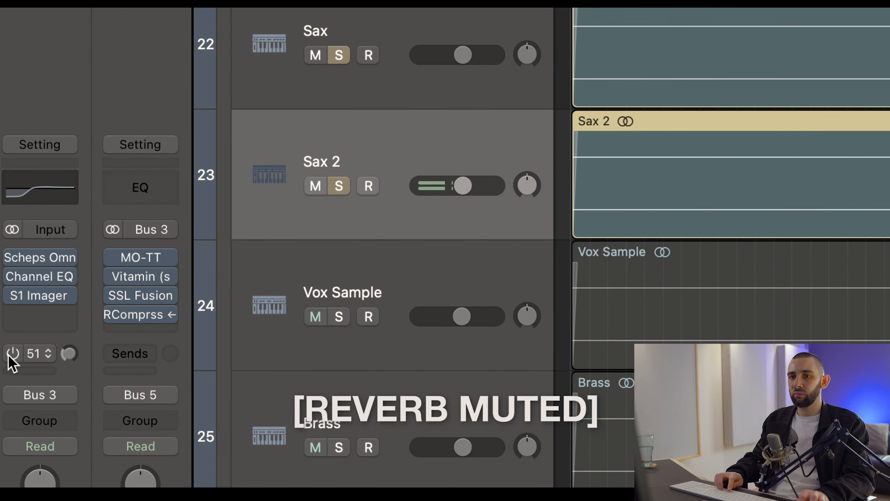
{"action": "left_click", "coordinate": [9, 354]}
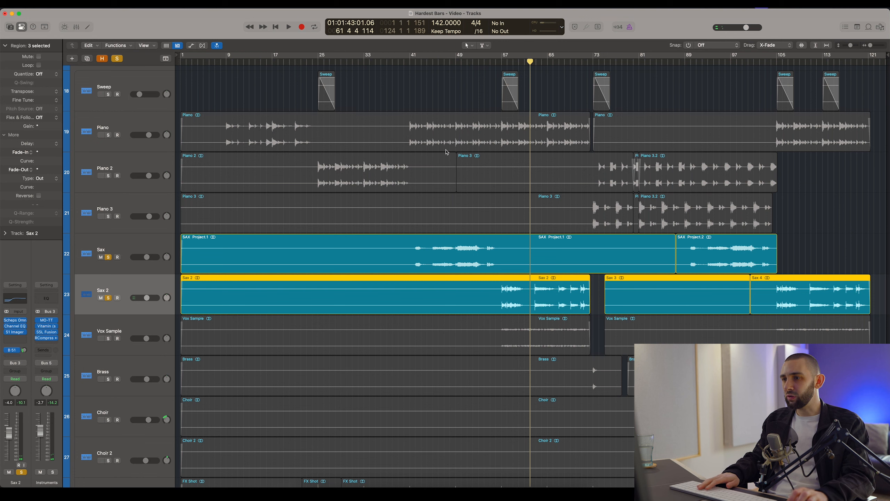
- Play Sax 2 from about bar 62 and compare the sound with the Inst Verb channel muted and unmuted
{"action": "left_click_drag", "start_coordinate": [504, 63], "coordinate": [532, 66]}
{"action": "key", "text": "space"}
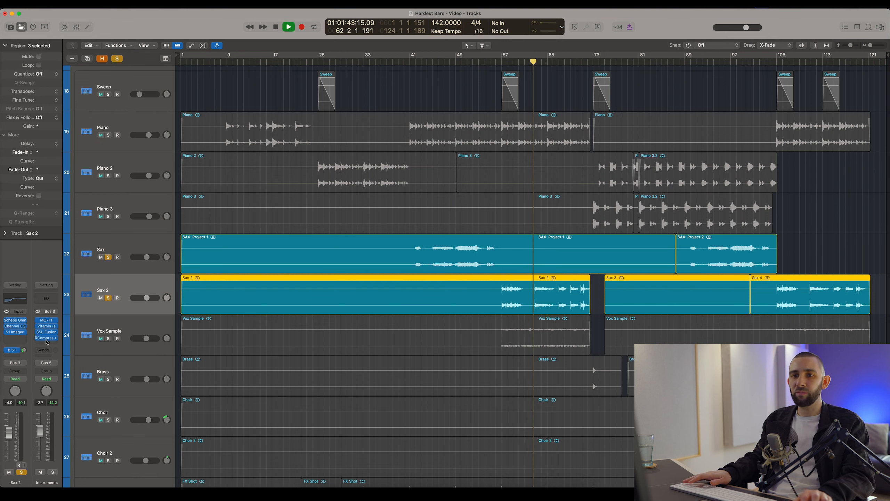
{"action": "left_click", "coordinate": [7, 350]}
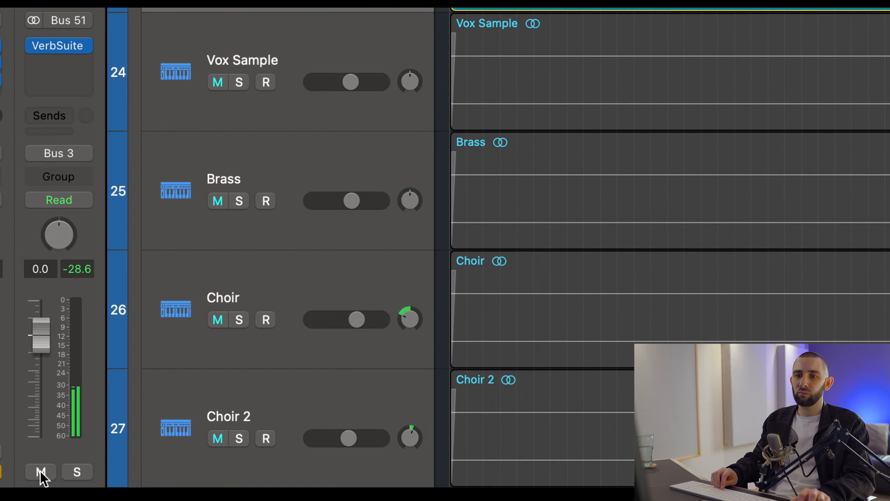
{"action": "left_click", "coordinate": [40, 472]}
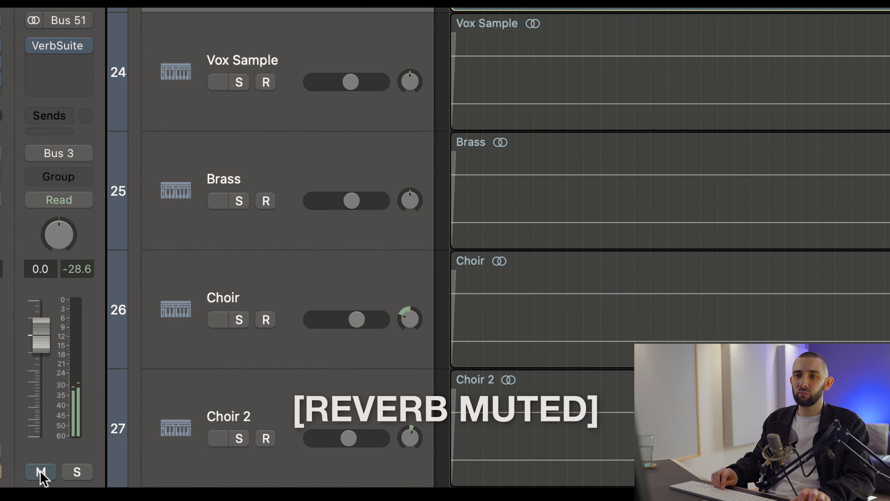
{"action": "left_click", "coordinate": [41, 472]}
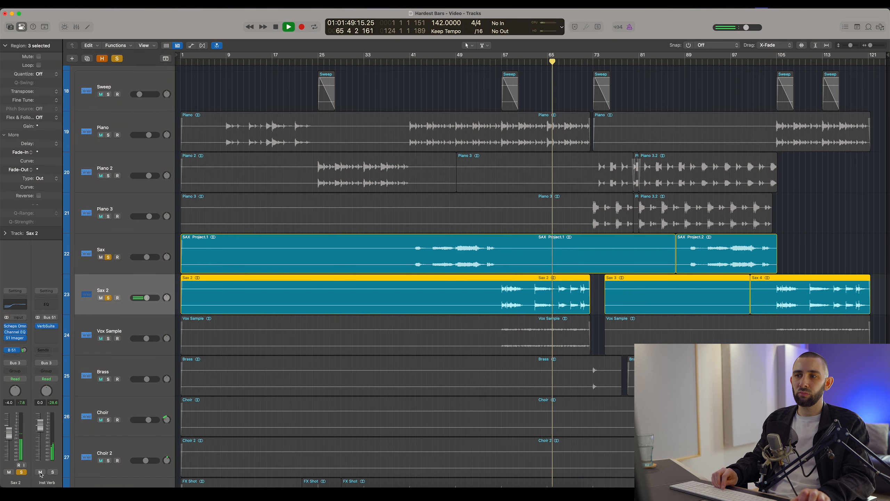
{"action": "left_click", "coordinate": [40, 472]}
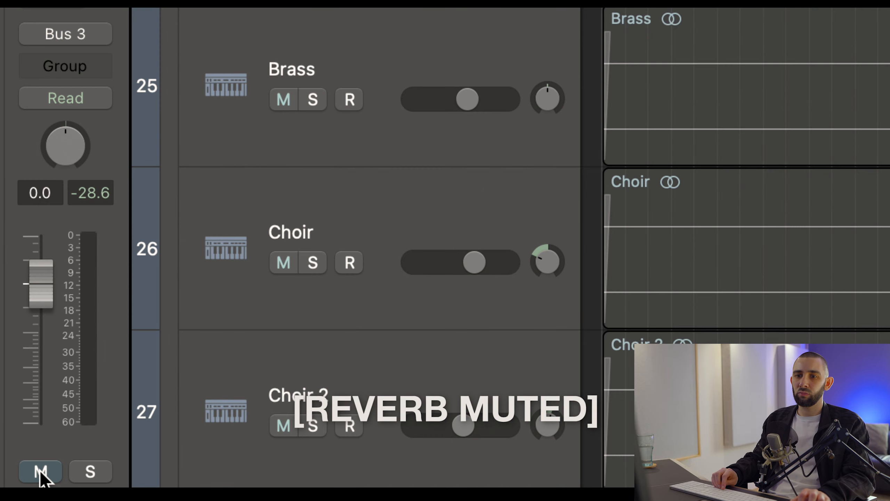
{"action": "left_click", "coordinate": [40, 472]}
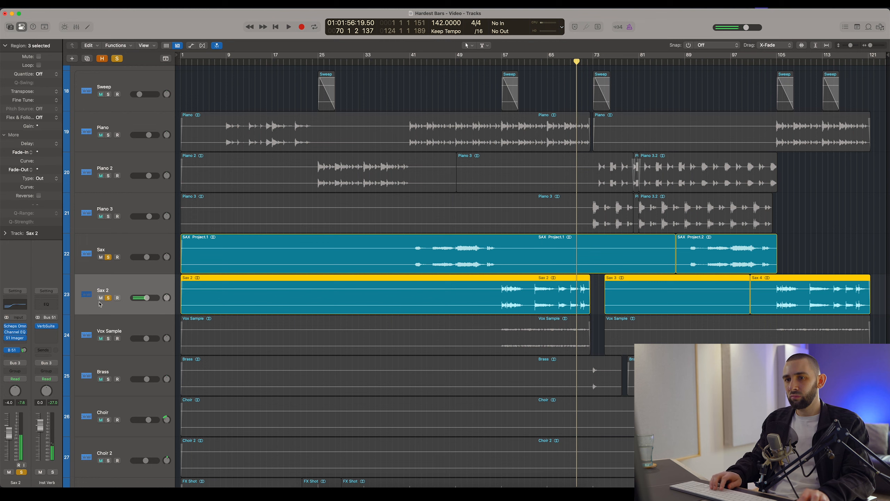
- Unsolo both sax tracks, and solo the Vox Sample track to play it from bar 57
{"action": "left_click", "coordinate": [108, 298]}
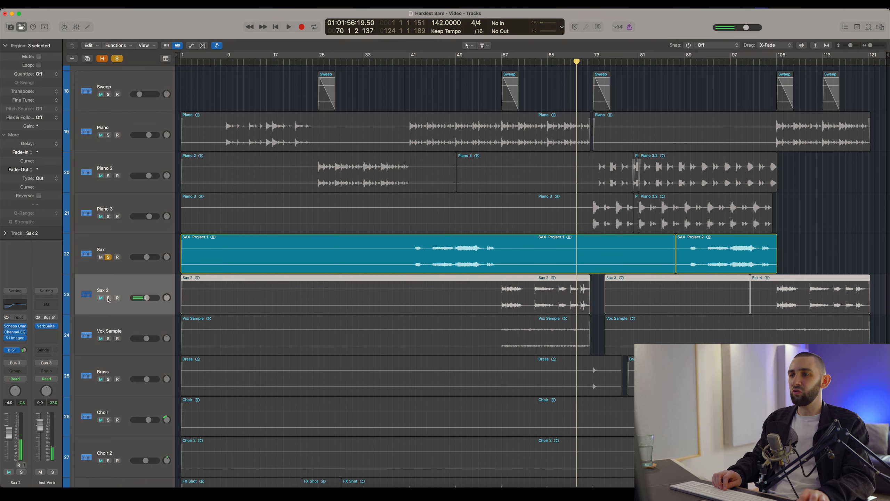
{"action": "left_click", "coordinate": [108, 257]}
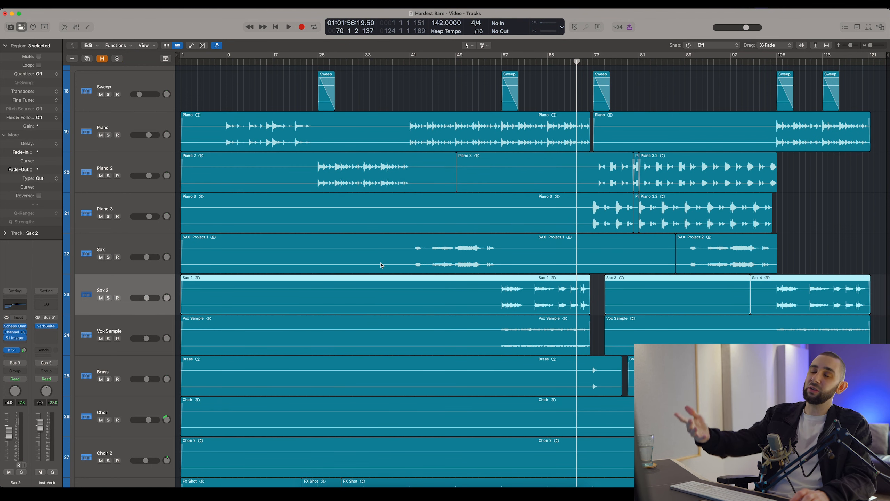
{"action": "scroll", "coordinate": [316, 252], "scroll_direction": "down", "scroll_amount": 5}
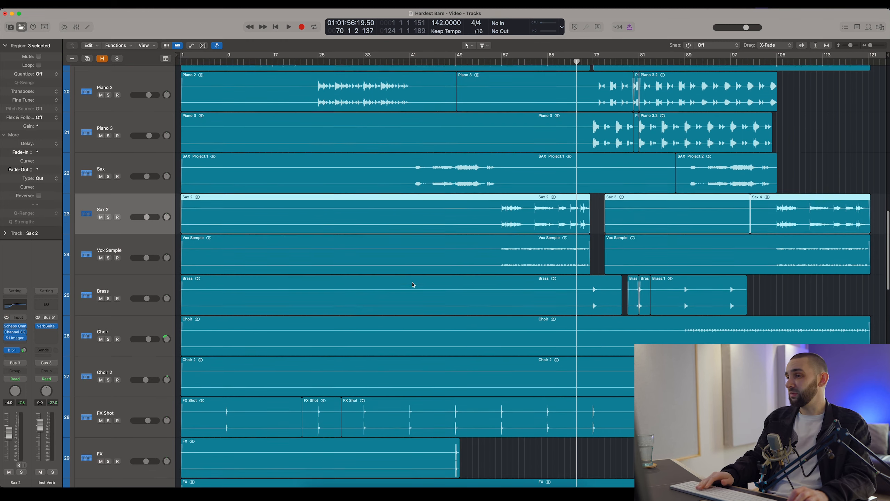
{"action": "left_click", "coordinate": [130, 238]}
{"action": "left_click", "coordinate": [503, 61]}
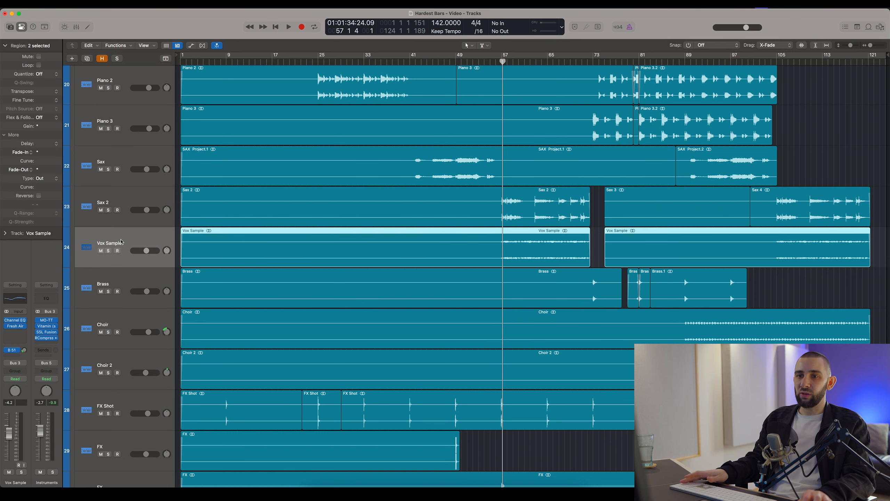
{"action": "left_click", "coordinate": [108, 250]}
{"action": "key", "text": "space"}
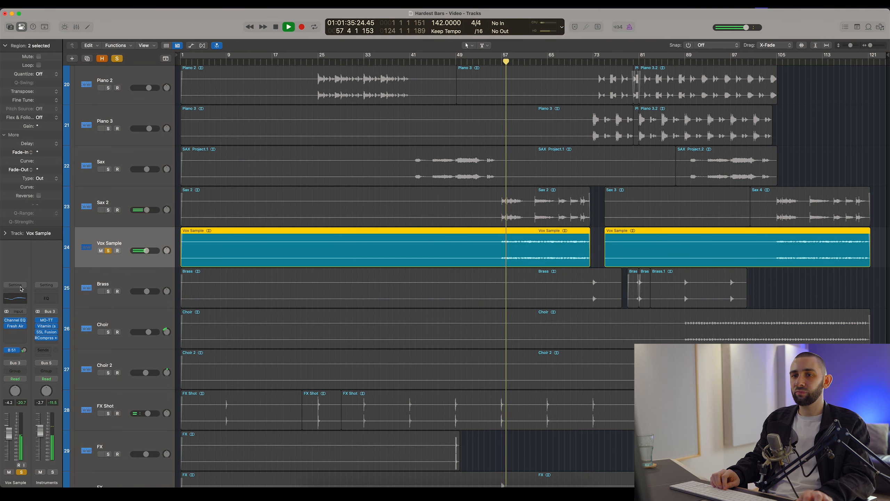
- Compare the Vox Sample with Fresh Air bypassed and enabled, stop the playback, and close the plug-in
{"action": "scroll", "coordinate": [99, 255], "scroll_direction": "up", "scroll_amount": 3}
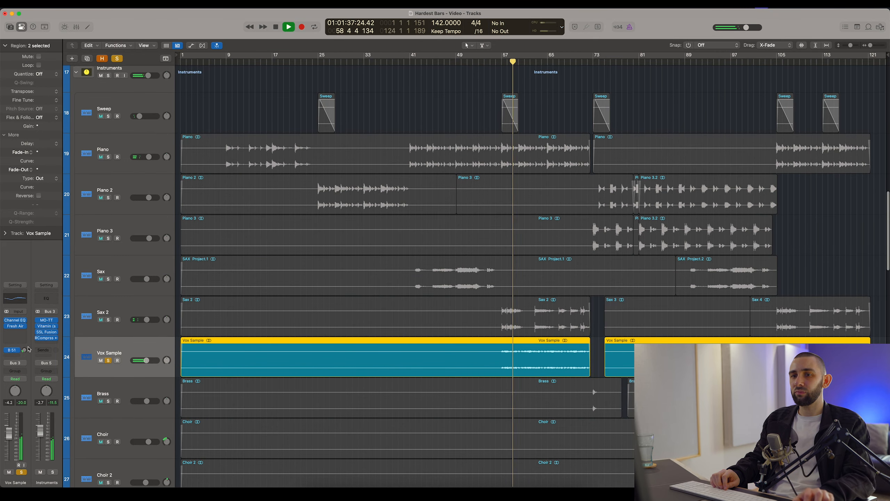
{"action": "left_click", "coordinate": [14, 326]}
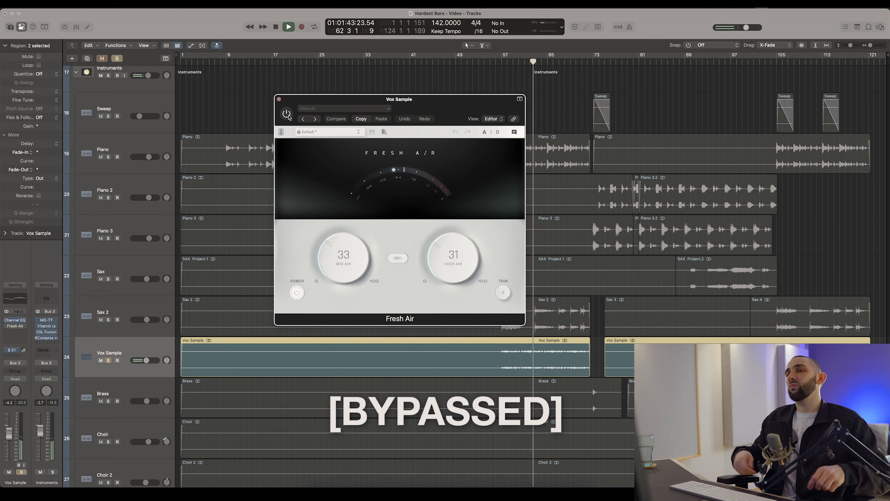
{"action": "left_click", "coordinate": [286, 113]}
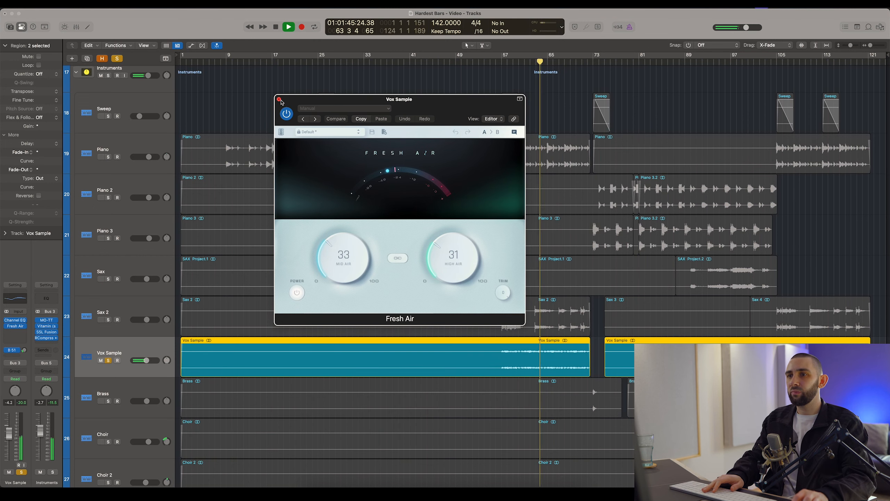
{"action": "key", "text": "space"}
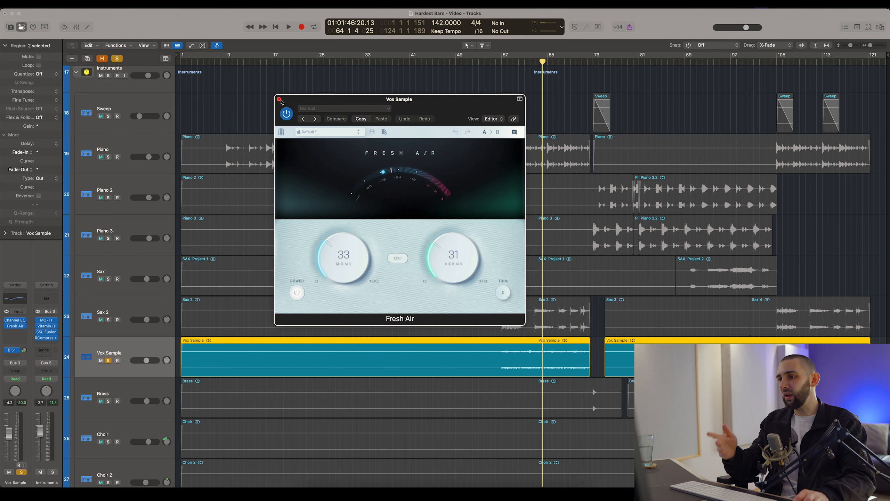
{"action": "left_click", "coordinate": [279, 100]}
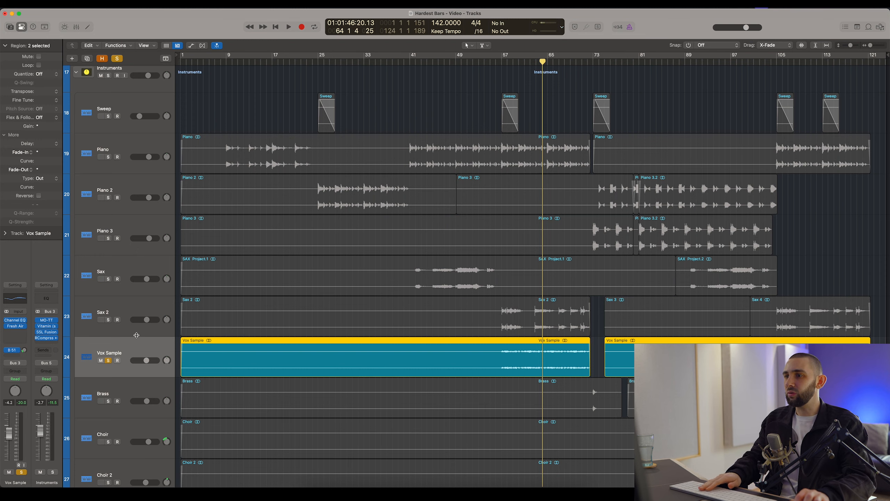
- Unsolo the Vox Sample track
{"action": "scroll", "coordinate": [423, 255], "scroll_direction": "down", "scroll_amount": 8}
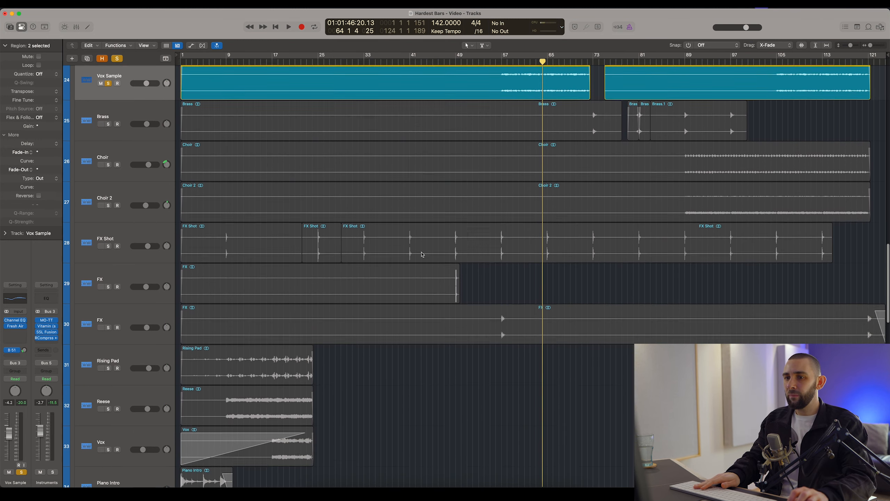
{"action": "scroll", "coordinate": [112, 127], "scroll_direction": "up", "scroll_amount": 2}
{"action": "left_click", "coordinate": [108, 153]}
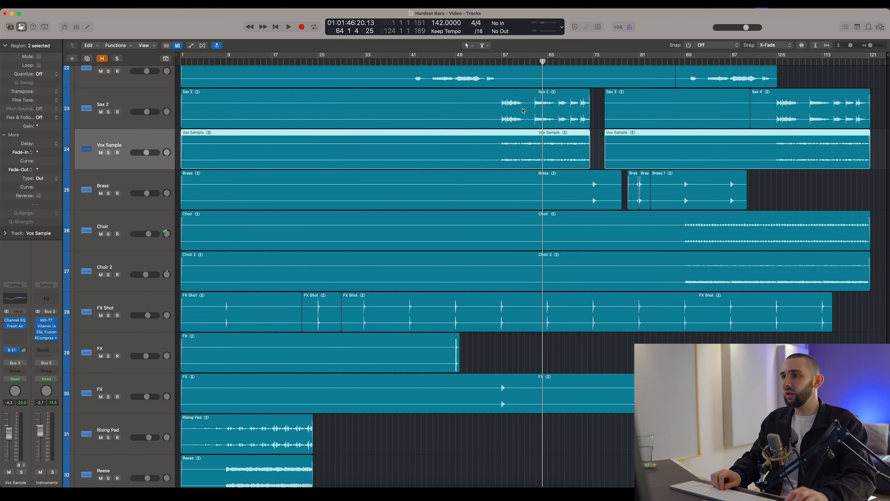
- Solo the Choir and Choir 2 tracks and play them from about bar 88, viewing each track's channel strip
{"action": "left_click", "coordinate": [152, 220]}
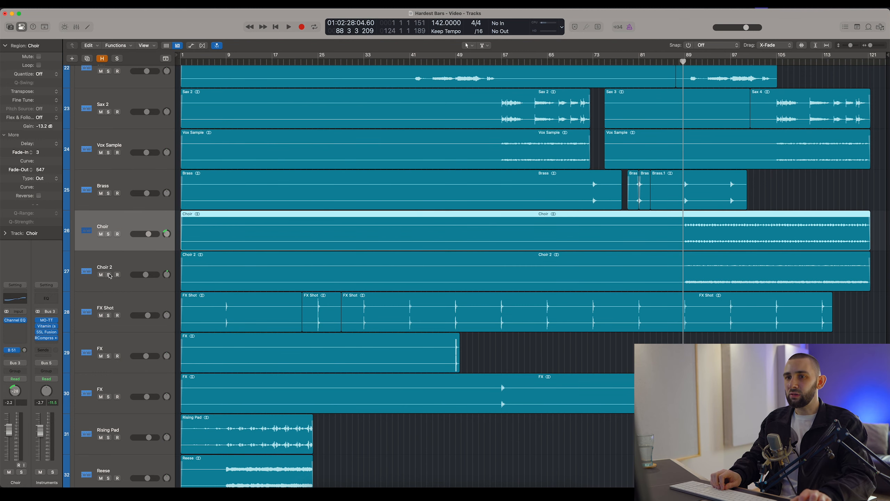
{"action": "left_click_drag", "start_coordinate": [108, 275], "coordinate": [111, 241]}
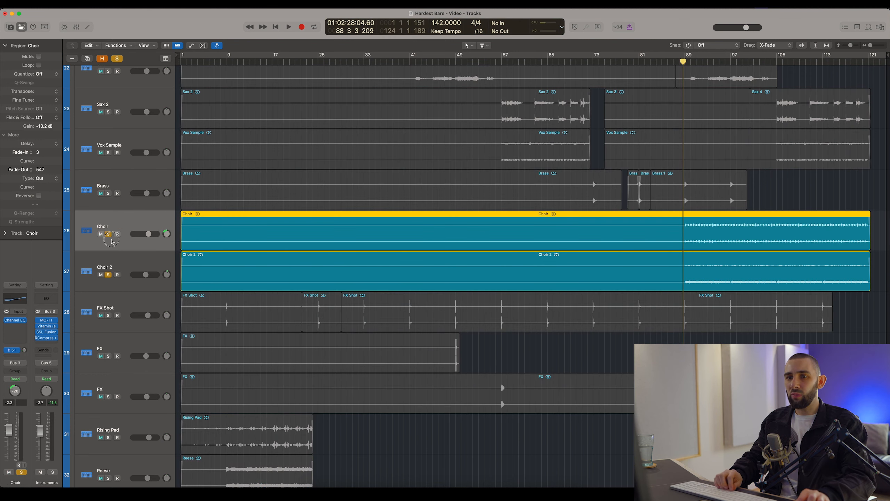
{"action": "left_click", "coordinate": [125, 261]}
{"action": "key", "text": "space"}
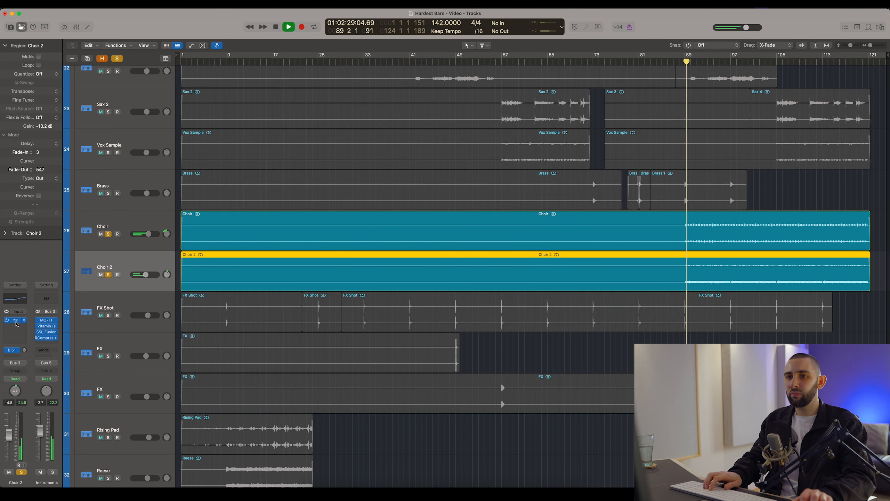
{"action": "left_click", "coordinate": [122, 248]}
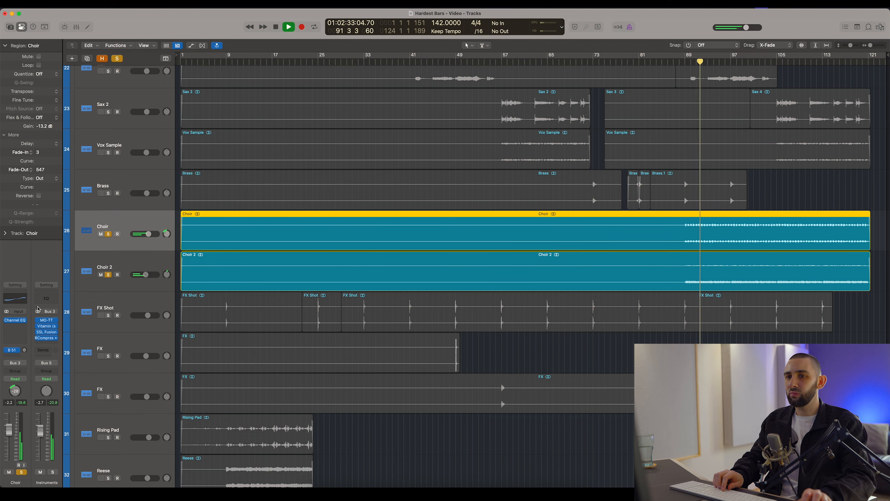
{"action": "scroll", "coordinate": [285, 235], "scroll_direction": "up", "scroll_amount": 5}
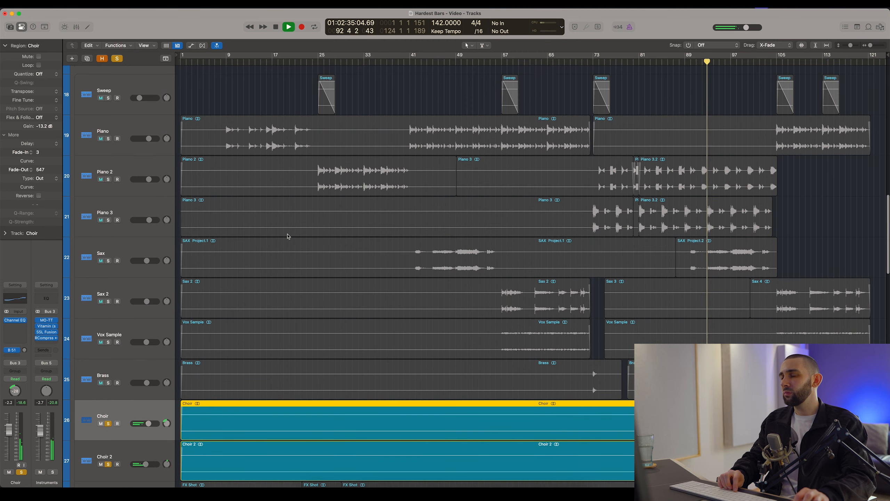
- Stop the choir playback and look over the session's track list from the instrument tracks to the vocal tracks
{"action": "scroll", "coordinate": [287, 237], "scroll_direction": "down", "scroll_amount": 1}
{"action": "key", "text": "space"}
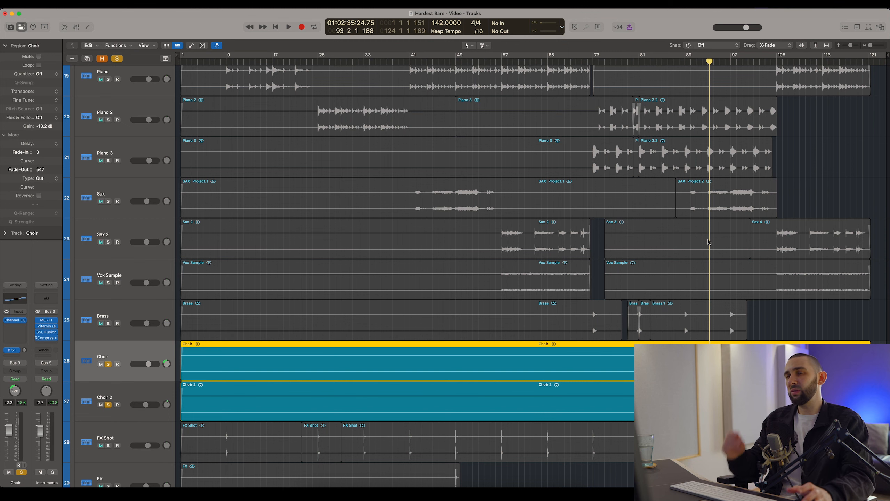
{"action": "scroll", "coordinate": [585, 266], "scroll_direction": "up", "scroll_amount": 5}
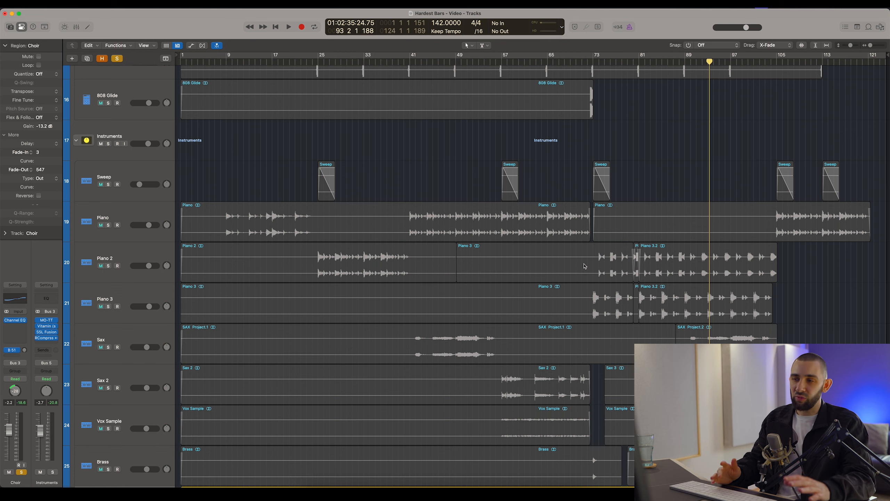
{"action": "scroll", "coordinate": [584, 266], "scroll_direction": "up", "scroll_amount": 5}
{"action": "scroll", "coordinate": [584, 266], "scroll_direction": "down", "scroll_amount": 5}
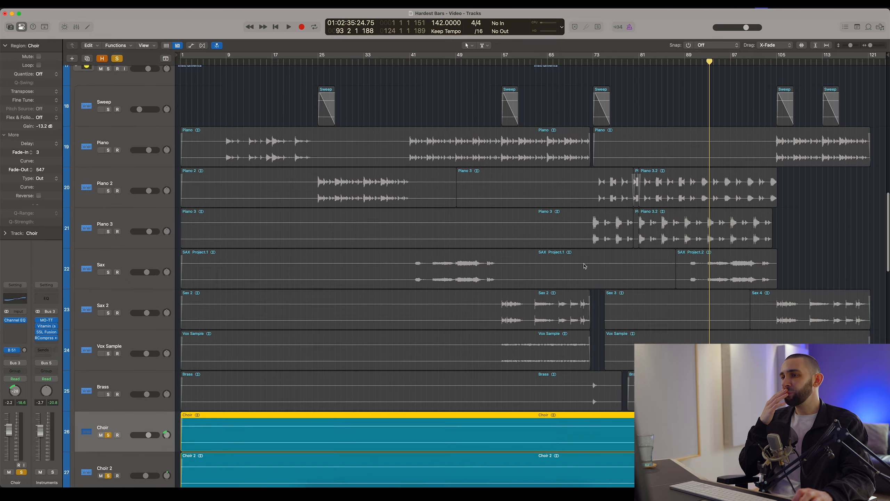
{"action": "scroll", "coordinate": [584, 266], "scroll_direction": "down", "scroll_amount": 8}
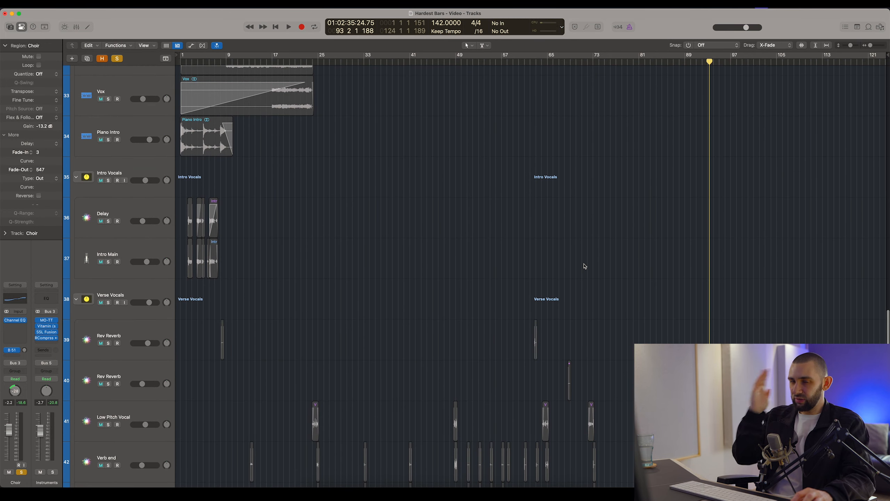
{"action": "scroll", "coordinate": [584, 266], "scroll_direction": "up", "scroll_amount": 5}
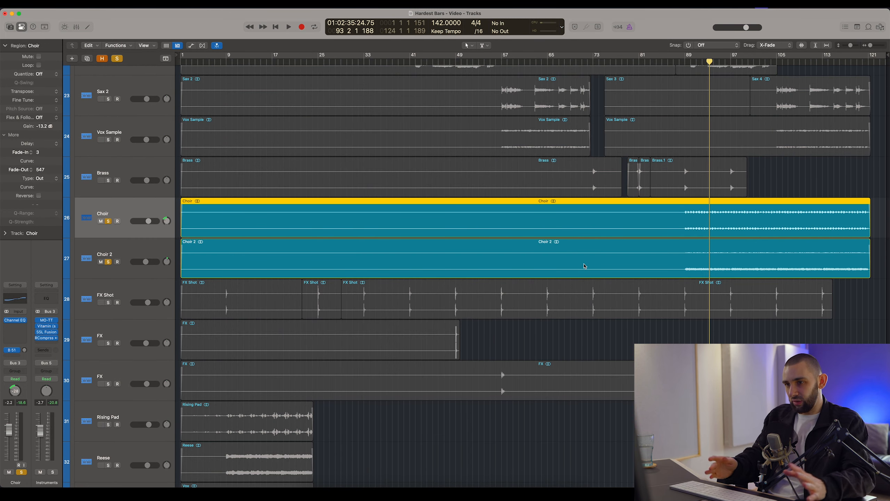
- Unsolo the Choir and Choir 2 tracks
{"action": "left_click", "coordinate": [108, 221]}
{"action": "left_click", "coordinate": [108, 261]}
{"action": "scroll", "coordinate": [130, 338], "scroll_direction": "up", "scroll_amount": 3}
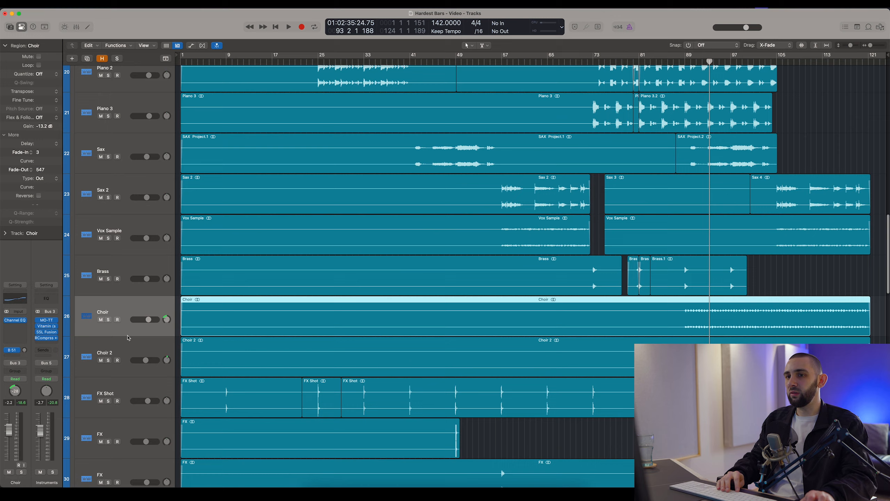
- Play the full mix from bar 93 and look over the instrument, choir and FX regions across the arrangement
{"action": "key", "text": "space"}
{"action": "key", "text": "super+Right"}
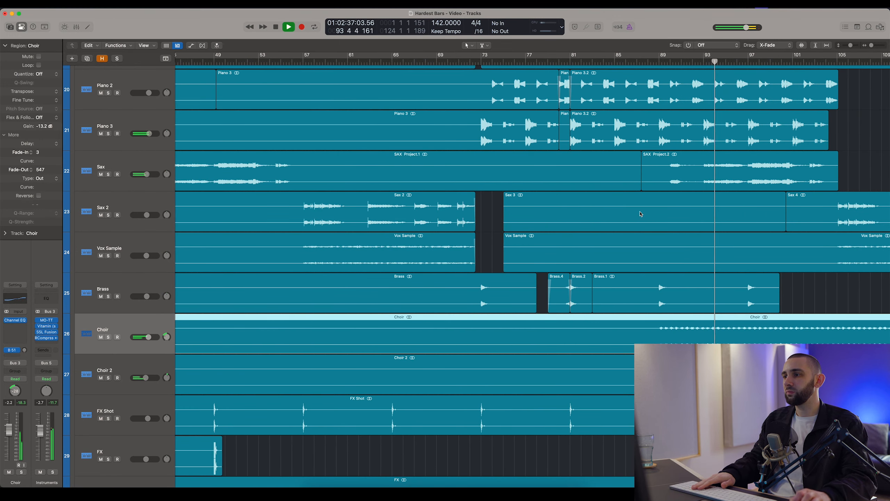
{"action": "scroll", "coordinate": [640, 211], "scroll_direction": "right", "scroll_amount": 5}
{"action": "scroll", "coordinate": [639, 212], "scroll_direction": "down", "scroll_amount": 7}
{"action": "key", "text": "super+Left"}
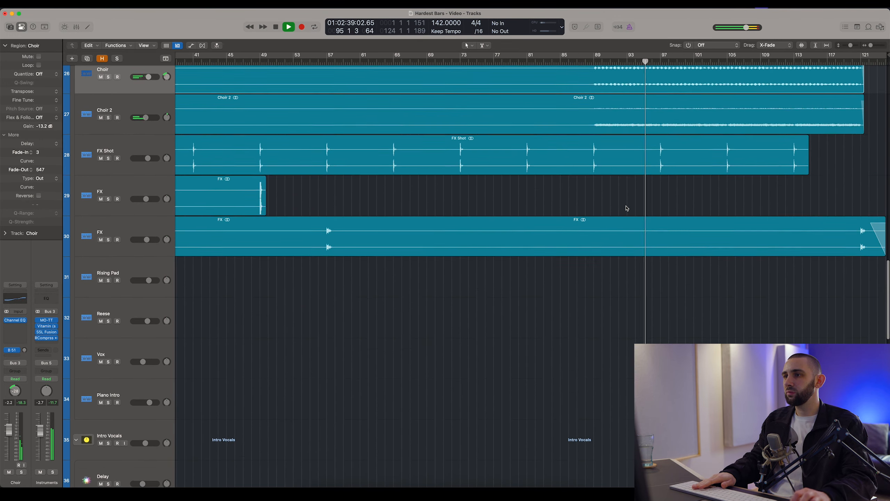
{"action": "scroll", "coordinate": [637, 211], "scroll_direction": "up", "scroll_amount": 8}
{"action": "key", "text": "super+Left"}
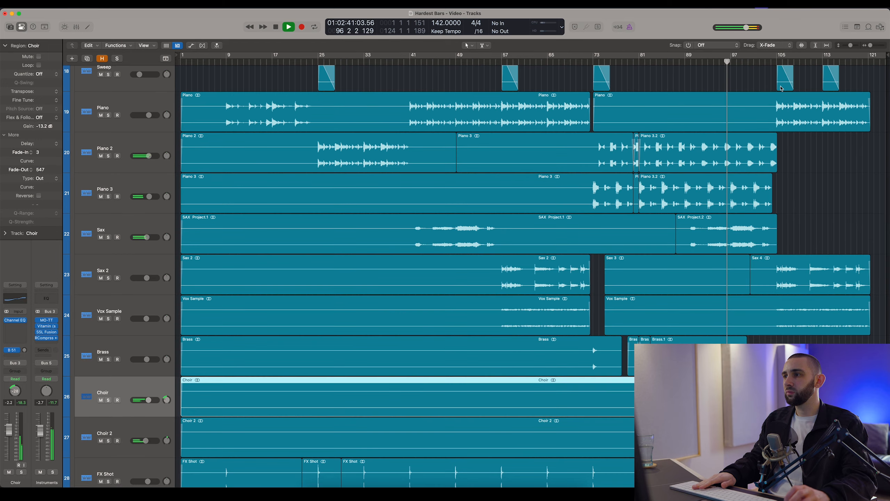
{"action": "scroll", "coordinate": [778, 98], "scroll_direction": "up", "scroll_amount": 11}
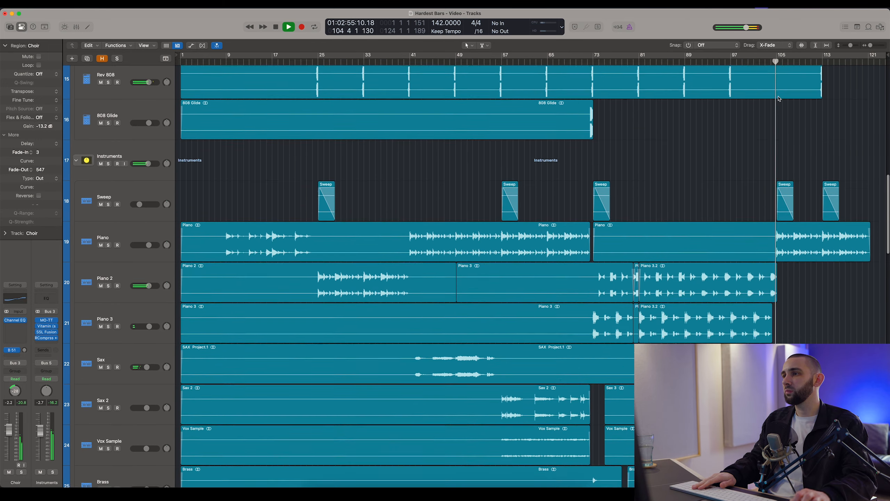
- Look over the drum and instrument tracks during playback and select the Sax 2 track
{"action": "scroll", "coordinate": [777, 98], "scroll_direction": "down", "scroll_amount": 11}
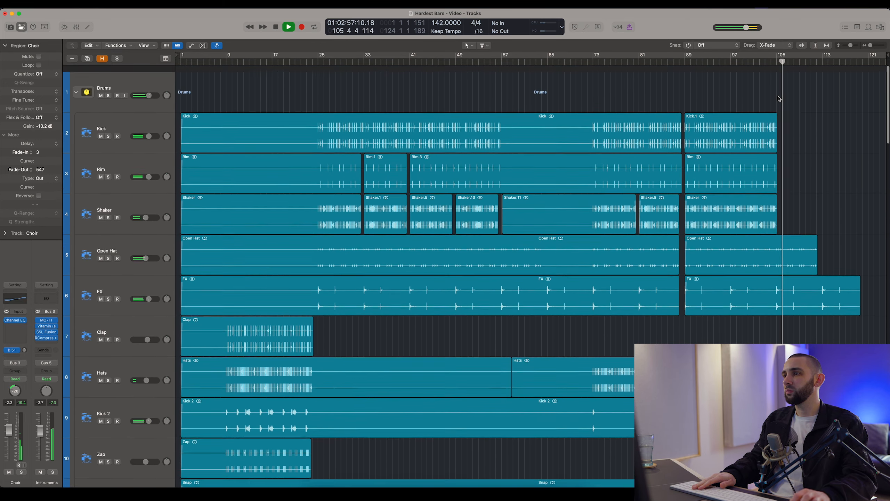
{"action": "scroll", "coordinate": [779, 99], "scroll_direction": "down", "scroll_amount": 2}
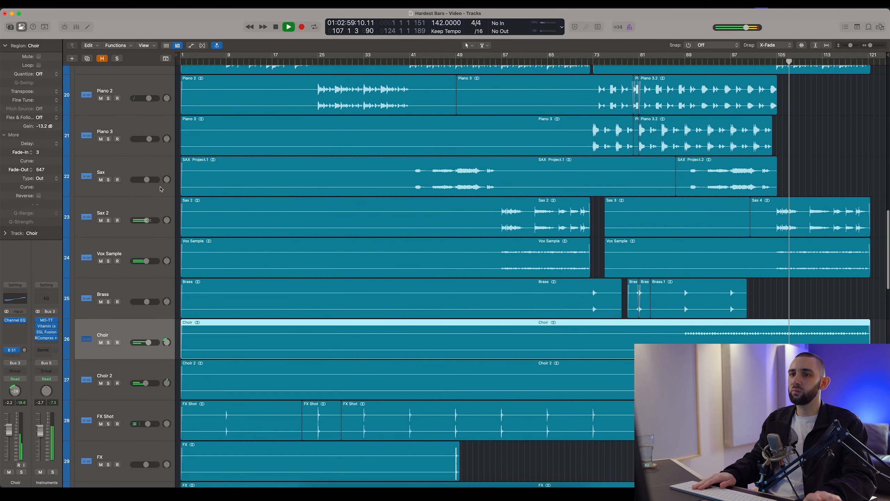
{"action": "left_click", "coordinate": [148, 191]}
{"action": "left_click", "coordinate": [136, 207]}
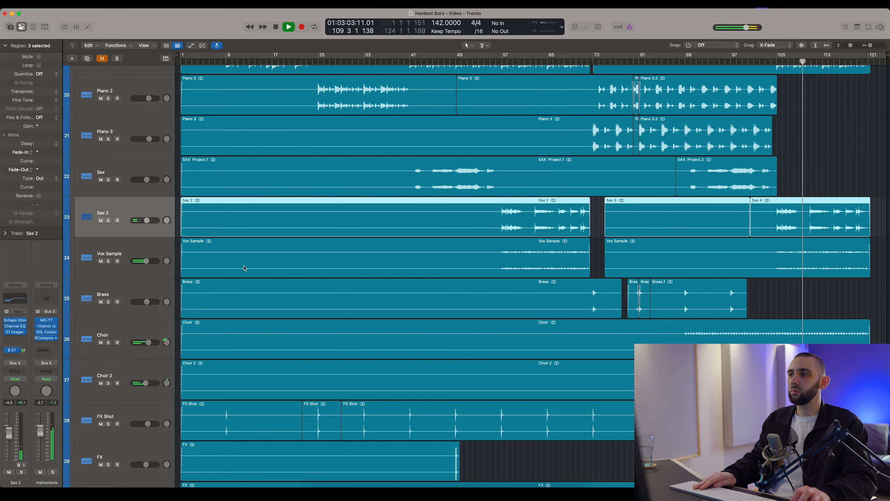
{"action": "scroll", "coordinate": [244, 268], "scroll_direction": "down", "scroll_amount": 5}
{"action": "scroll", "coordinate": [268, 252], "scroll_direction": "down", "scroll_amount": 1}
{"action": "scroll", "coordinate": [268, 252], "scroll_direction": "up", "scroll_amount": 8}
{"action": "scroll", "coordinate": [267, 253], "scroll_direction": "down", "scroll_amount": 4}
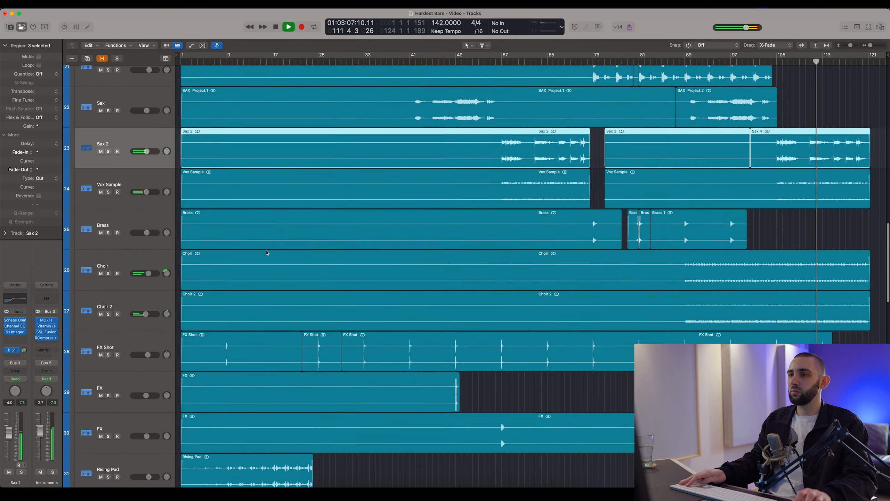
{"action": "scroll", "coordinate": [267, 253], "scroll_direction": "down", "scroll_amount": 4}
{"action": "scroll", "coordinate": [270, 250], "scroll_direction": "up", "scroll_amount": 5}
{"action": "key", "text": "a"}
{"action": "scroll", "coordinate": [271, 248], "scroll_direction": "up", "scroll_amount": 6}
{"action": "key", "text": "a"}
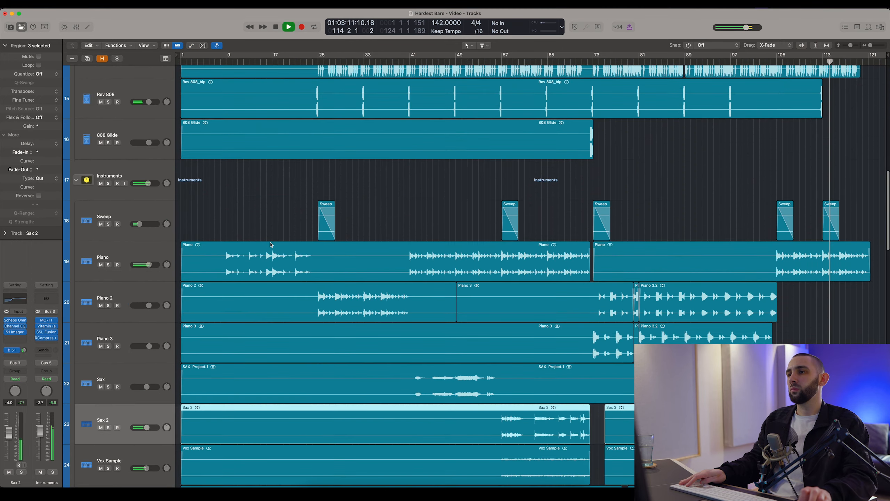
- Inspect the Reese, Piano Intro and Vox intro tracks by selecting each one
{"action": "scroll", "coordinate": [270, 244], "scroll_direction": "down", "scroll_amount": 10}
{"action": "left_click", "coordinate": [163, 306]}
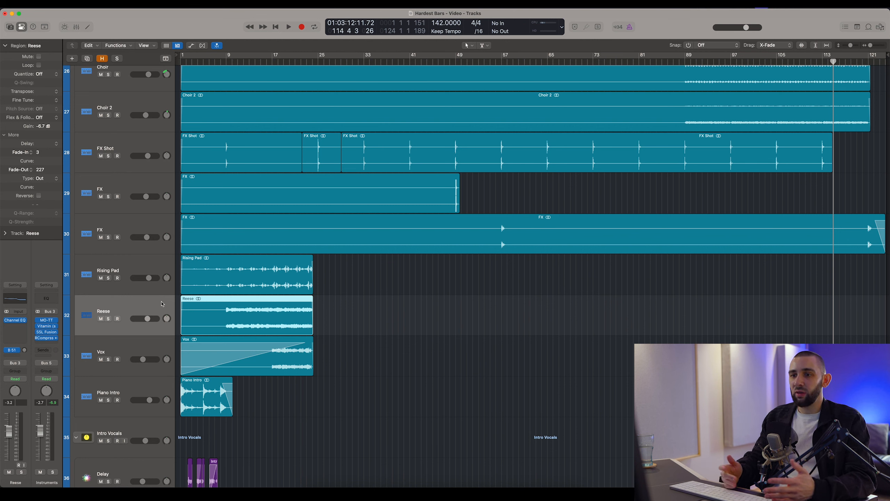
{"action": "left_click", "coordinate": [133, 384]}
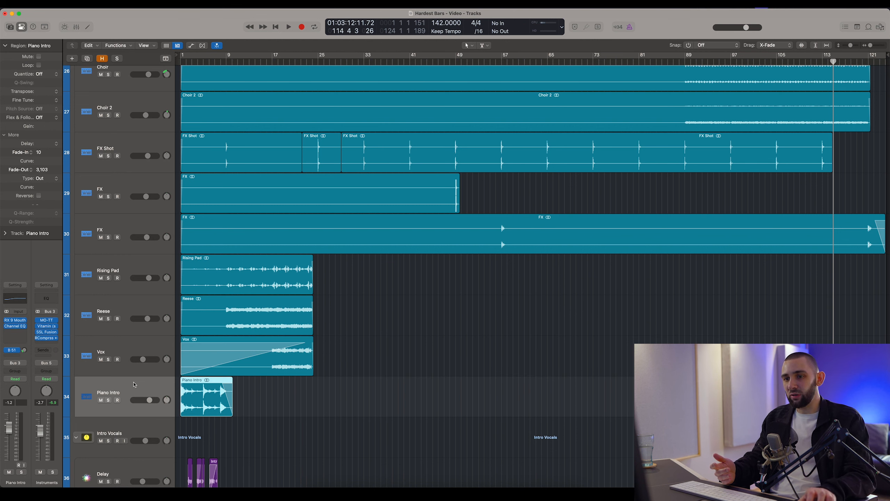
{"action": "left_click", "coordinate": [136, 352]}
- Select the Kick track and review the arrangement from the drums down to the intro vocals
{"action": "scroll", "coordinate": [322, 258], "scroll_direction": "up", "scroll_amount": 20}
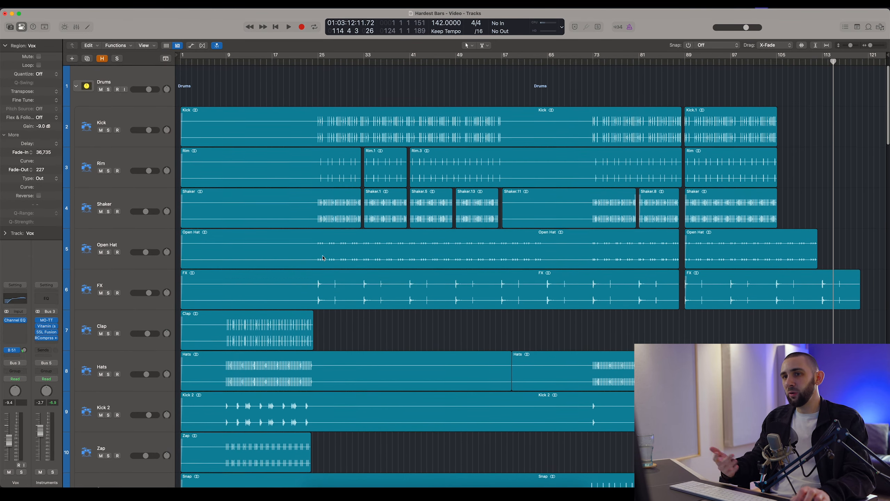
{"action": "left_click", "coordinate": [155, 124]}
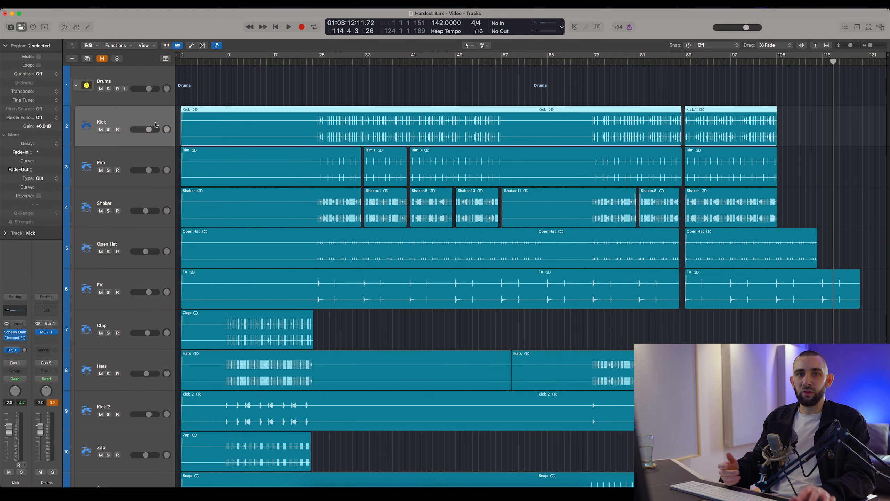
{"action": "scroll", "coordinate": [338, 174], "scroll_direction": "down", "scroll_amount": 5}
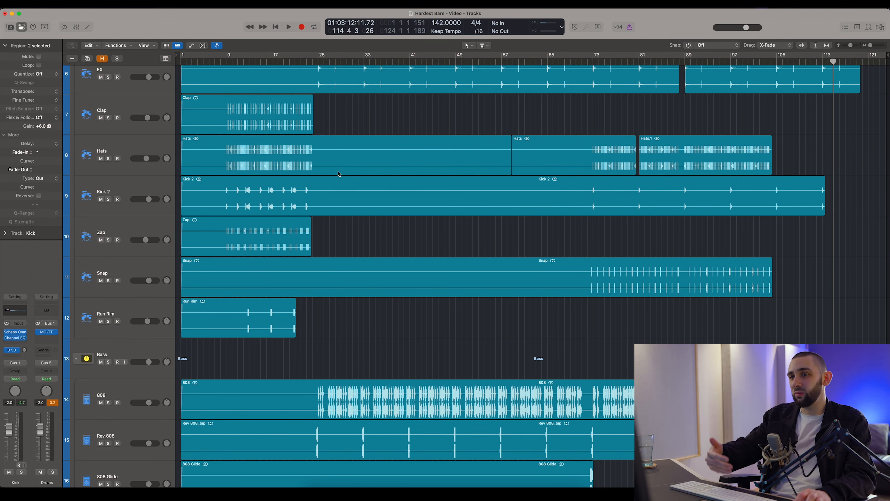
{"action": "scroll", "coordinate": [338, 174], "scroll_direction": "down", "scroll_amount": 10}
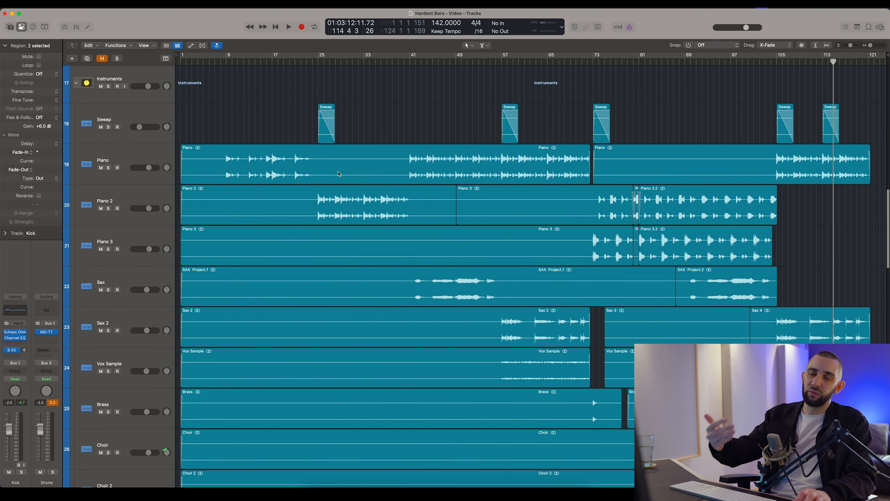
{"action": "scroll", "coordinate": [339, 173], "scroll_direction": "down", "scroll_amount": 10}
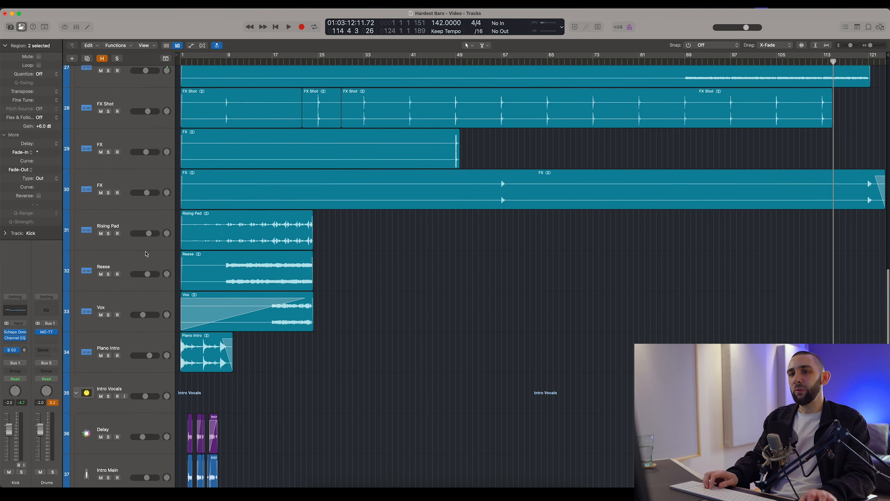
- Select the tracks inside the Instruments stack, select the stack itself, and collapse and re-expand it
{"action": "left_click", "coordinate": [113, 259]}
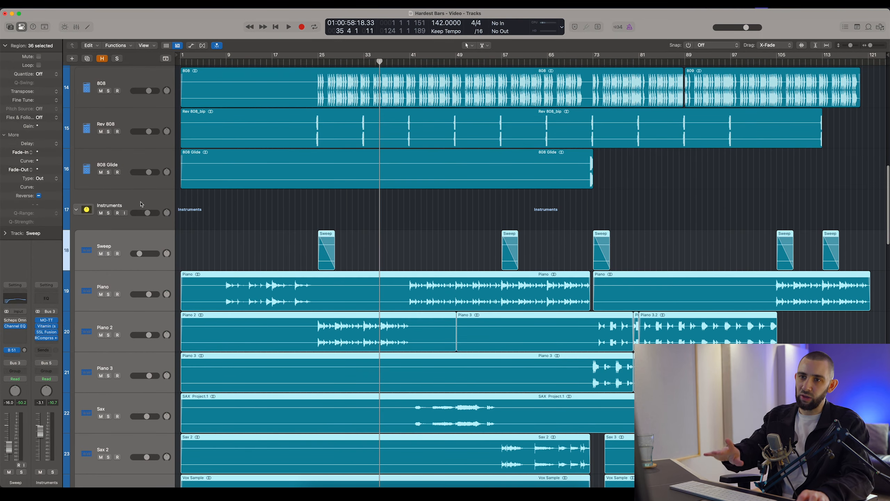
{"action": "left_click", "coordinate": [113, 207]}
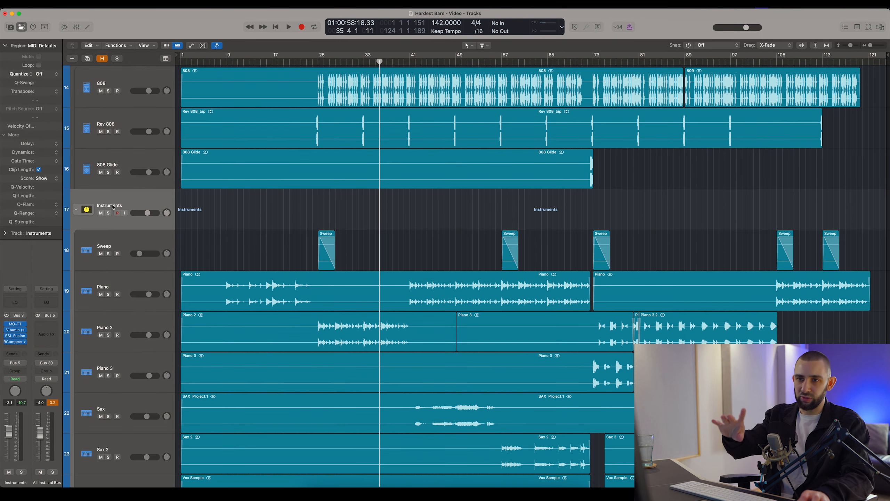
{"action": "left_click", "coordinate": [76, 210]}
{"action": "left_click", "coordinate": [77, 210]}
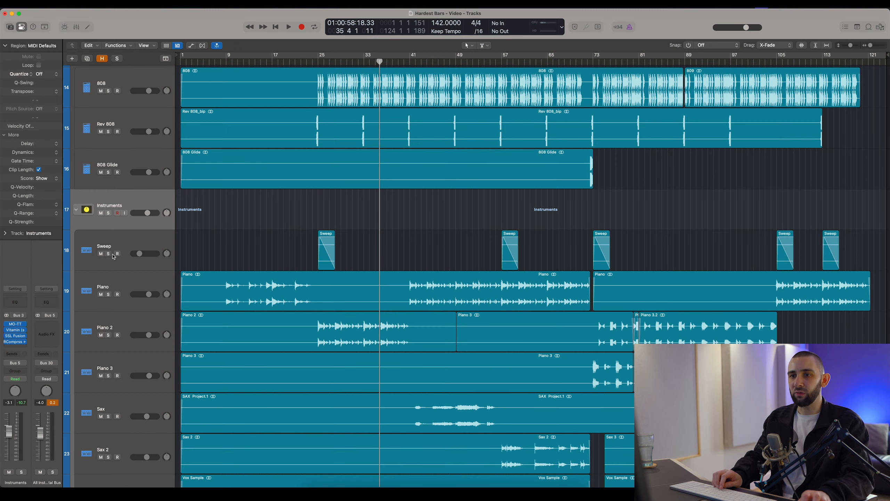
- Select the Sweep track, open MO-TT on its Instruments bus and solo the Instruments stack
{"action": "left_click", "coordinate": [374, 53]}
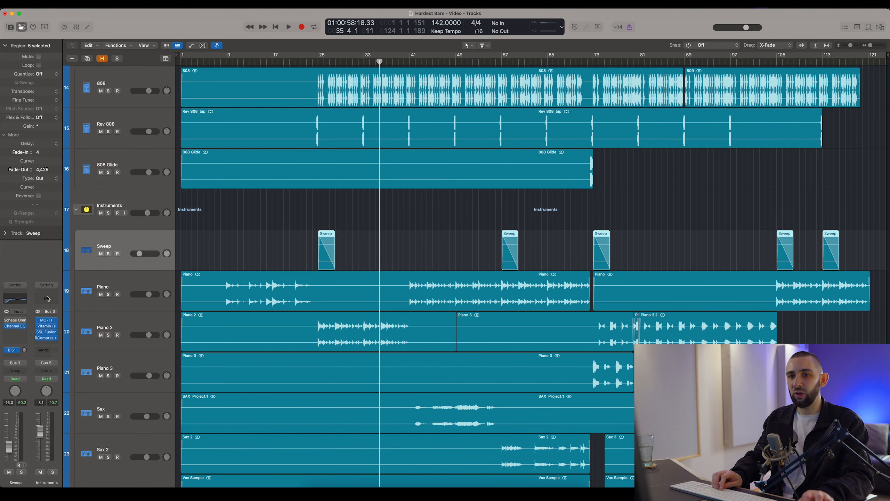
{"action": "left_click", "coordinate": [45, 323]}
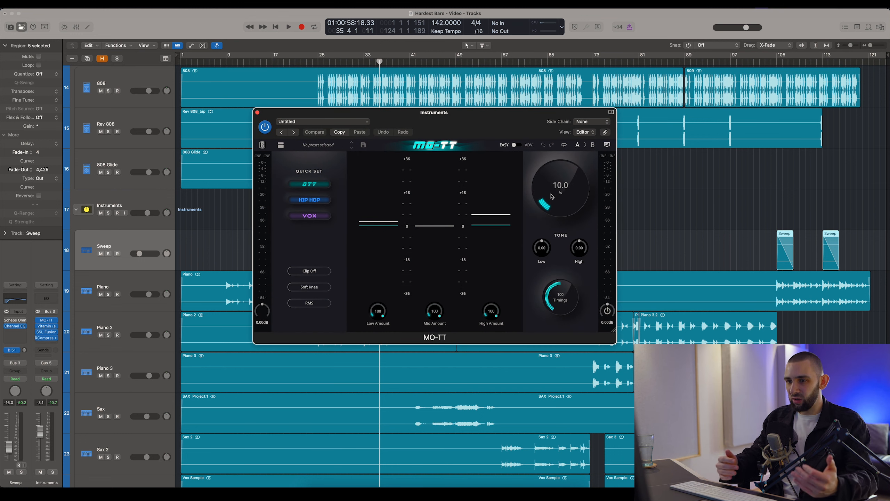
{"action": "left_click", "coordinate": [108, 213]}
{"action": "left_click_drag", "start_coordinate": [355, 112], "coordinate": [413, 136]}
- Play the soloed instruments from bar 57 and compare the sound with MO-TT bypassed and enabled
{"action": "scroll", "coordinate": [418, 70], "scroll_direction": "down", "scroll_amount": 5}
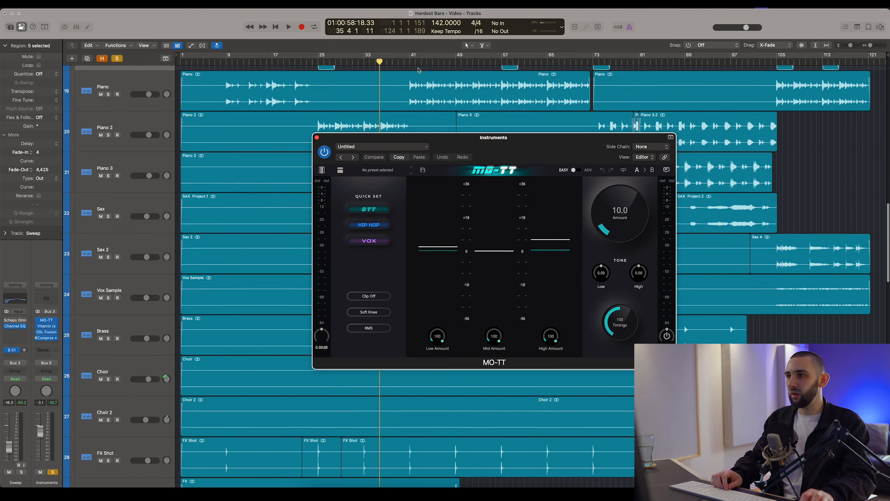
{"action": "scroll", "coordinate": [418, 70], "scroll_direction": "down", "scroll_amount": 5}
{"action": "left_click", "coordinate": [500, 64]}
{"action": "key", "text": "space"}
{"action": "left_click", "coordinate": [324, 153]}
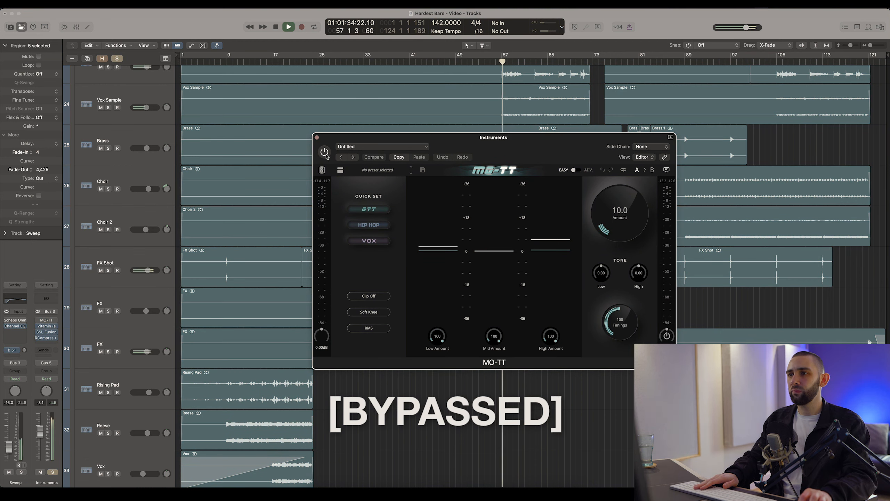
{"action": "left_click", "coordinate": [325, 153]}
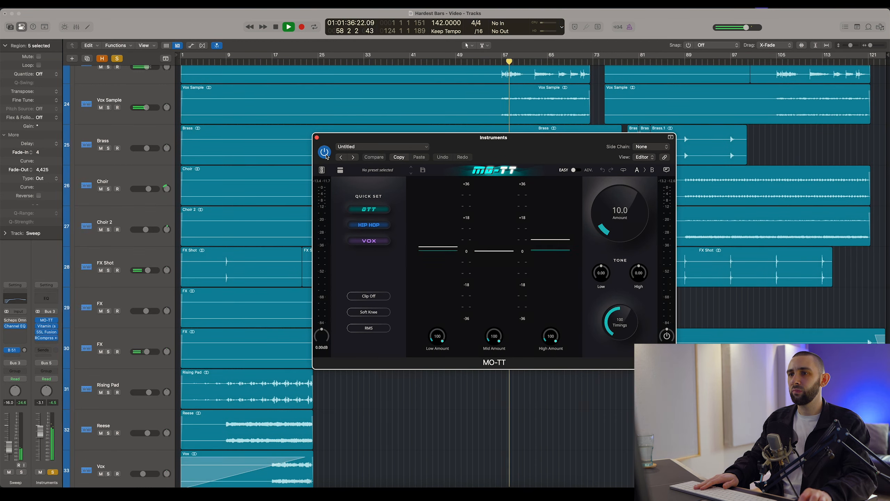
- Try different MO-TT Amount settings during playback, return the Amount to 10.0, stop playback and close the plug-in
{"action": "left_click_drag", "start_coordinate": [625, 215], "coordinate": [628, 153]}
{"action": "left_click_drag", "start_coordinate": [616, 203], "coordinate": [604, 256]}
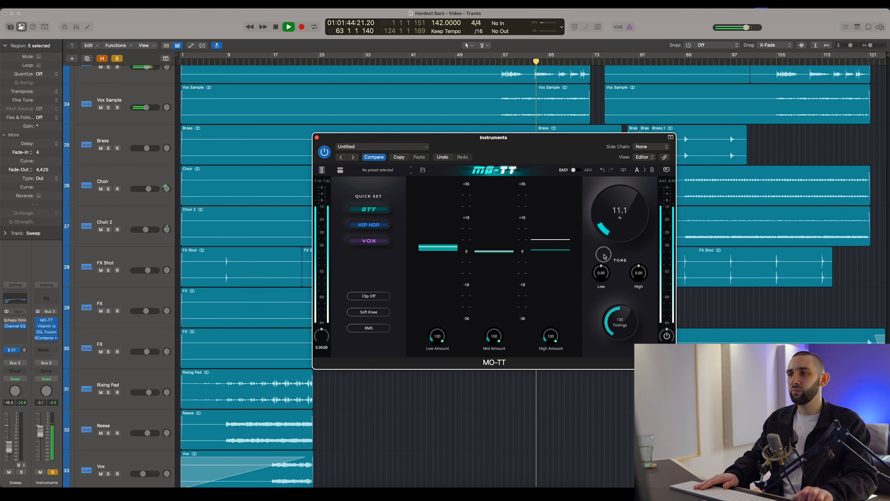
{"action": "key", "text": "space"}
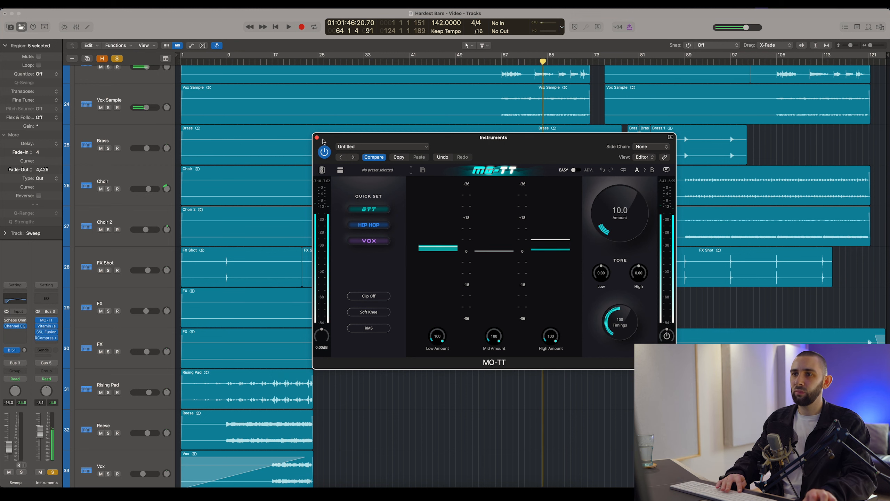
{"action": "left_click", "coordinate": [317, 137]}
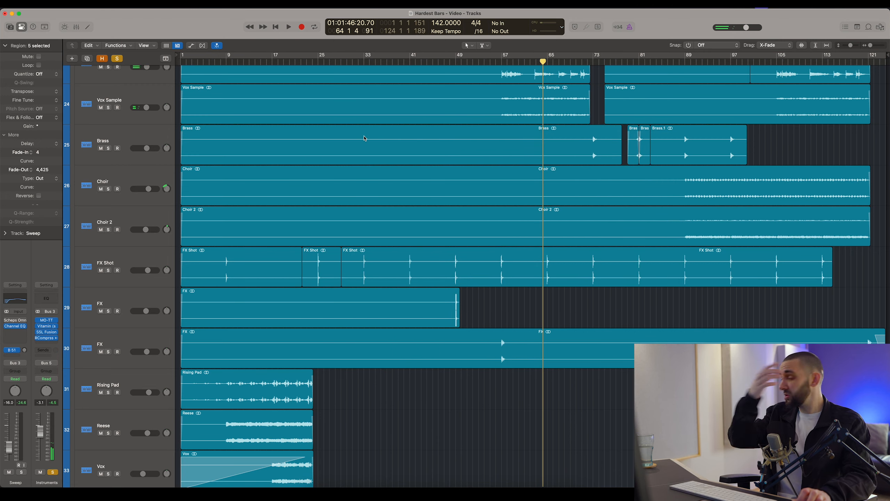
- Place the playhead at bar 56 and open the Vitamin plug-in on the Instruments bus
{"action": "scroll", "coordinate": [270, 158], "scroll_direction": "up", "scroll_amount": 3}
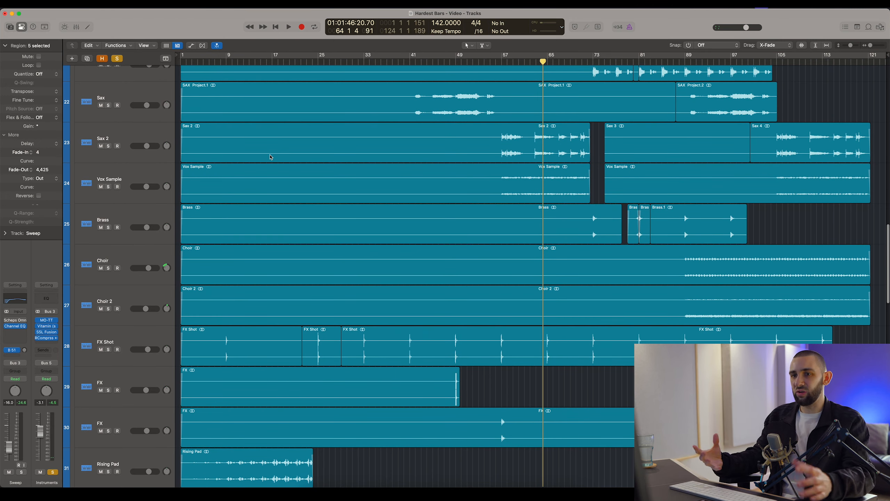
{"action": "scroll", "coordinate": [270, 158], "scroll_direction": "up", "scroll_amount": 5}
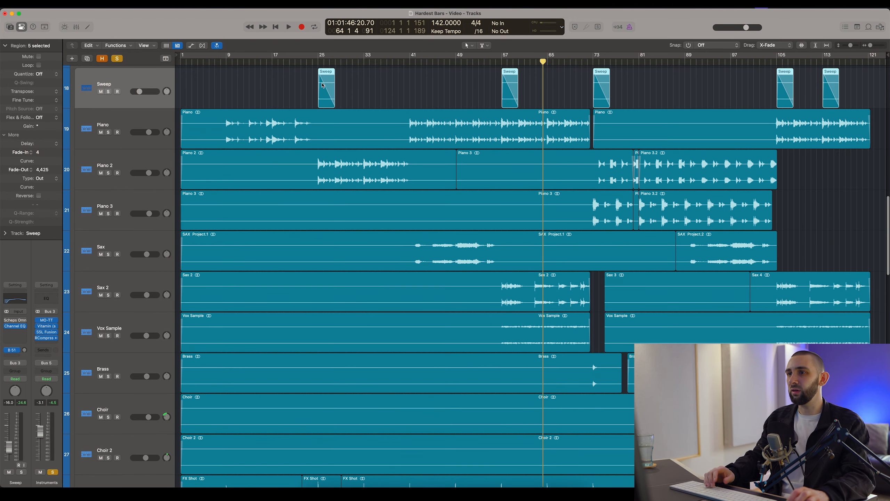
{"action": "left_click", "coordinate": [497, 61]}
{"action": "left_click", "coordinate": [466, 84]}
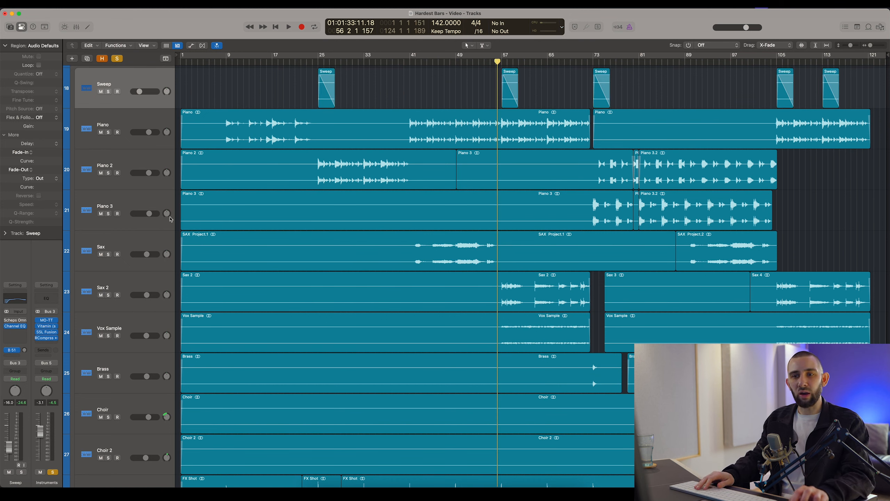
{"action": "left_click", "coordinate": [47, 327]}
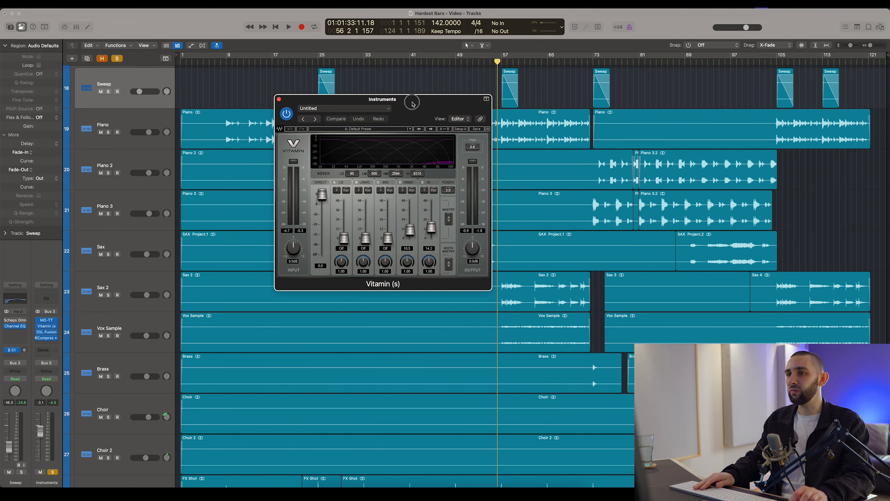
{"action": "left_click_drag", "start_coordinate": [412, 104], "coordinate": [404, 119]}
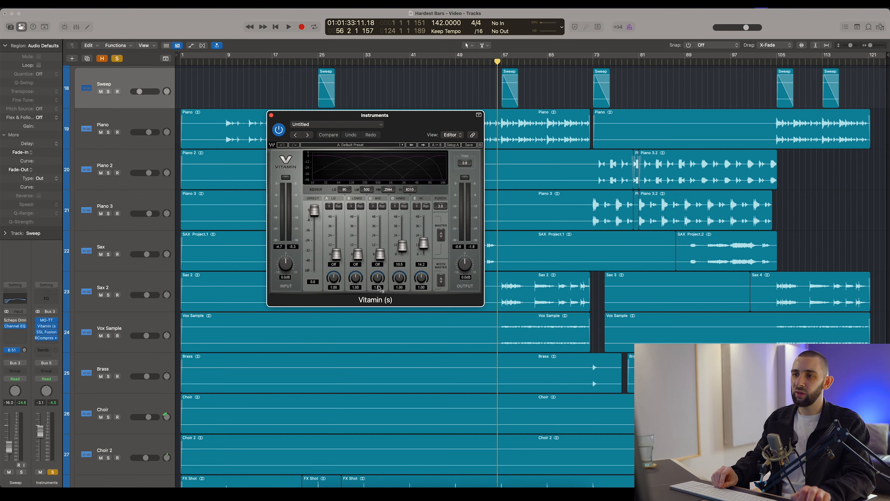
- Play the instruments from bar 57 and compare the sound with Vitamin bypassed and enabled twice
{"action": "left_click_drag", "start_coordinate": [498, 63], "coordinate": [501, 63]}
{"action": "key", "text": "space"}
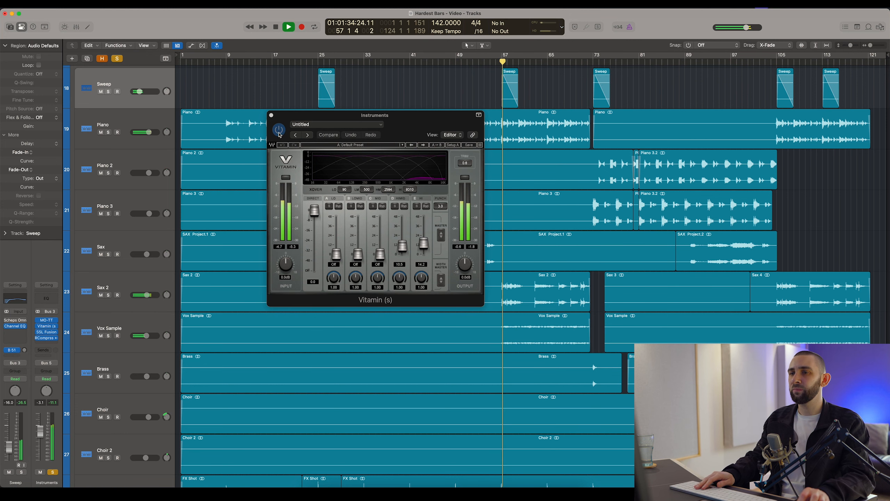
{"action": "left_click", "coordinate": [279, 130]}
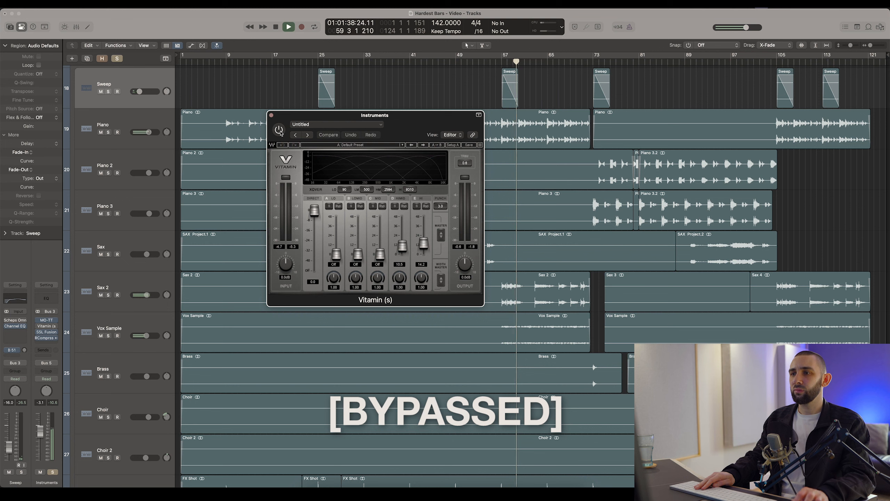
{"action": "left_click", "coordinate": [280, 130]}
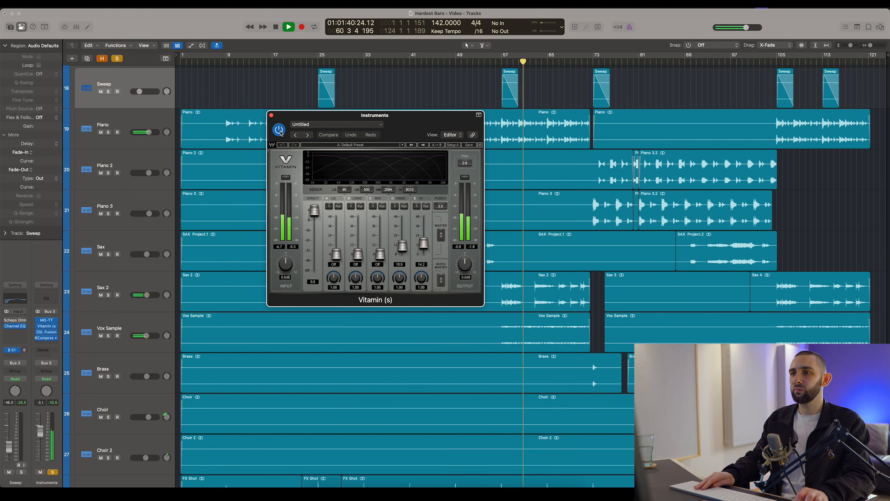
{"action": "left_click", "coordinate": [279, 130]}
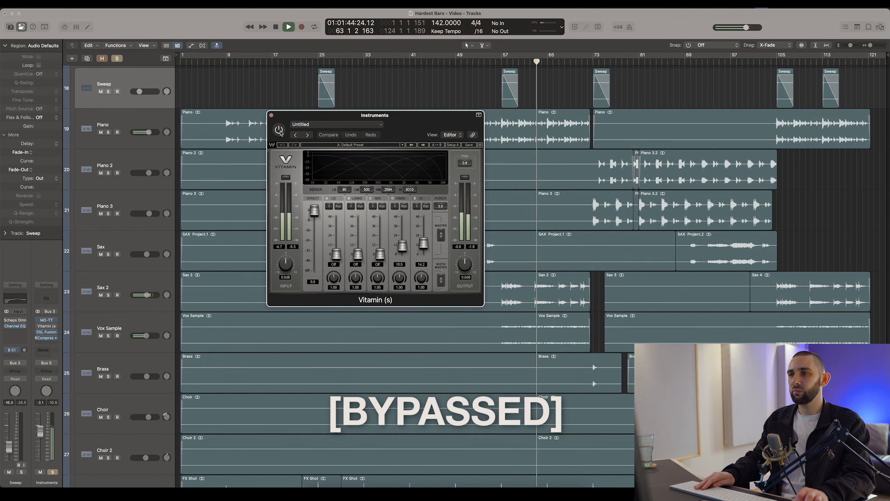
{"action": "left_click", "coordinate": [280, 130]}
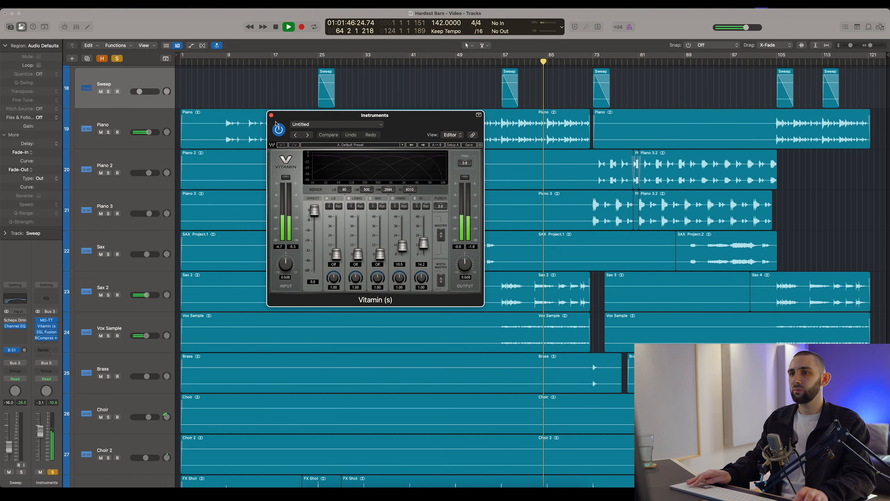
- Stop playback and open the SSL Fusion Stereo Image plug-in on the Instruments bus
{"action": "key", "text": "space"}
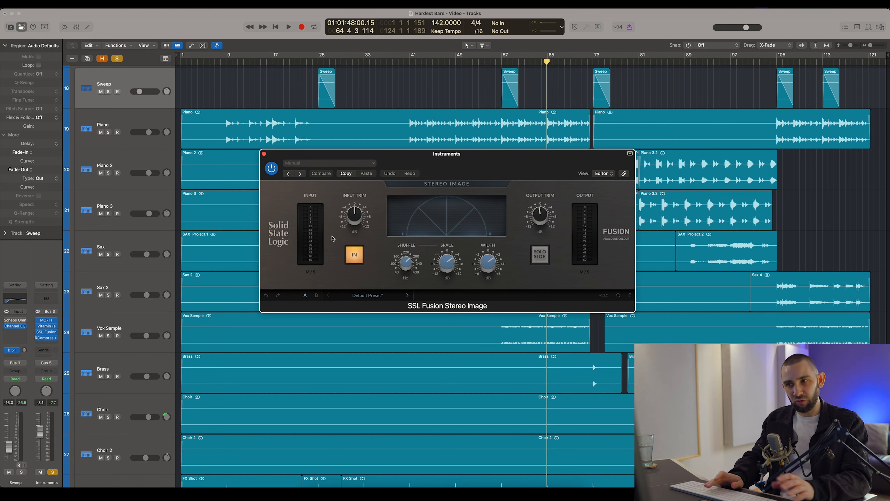
{"action": "left_click_drag", "start_coordinate": [411, 158], "coordinate": [404, 155]}
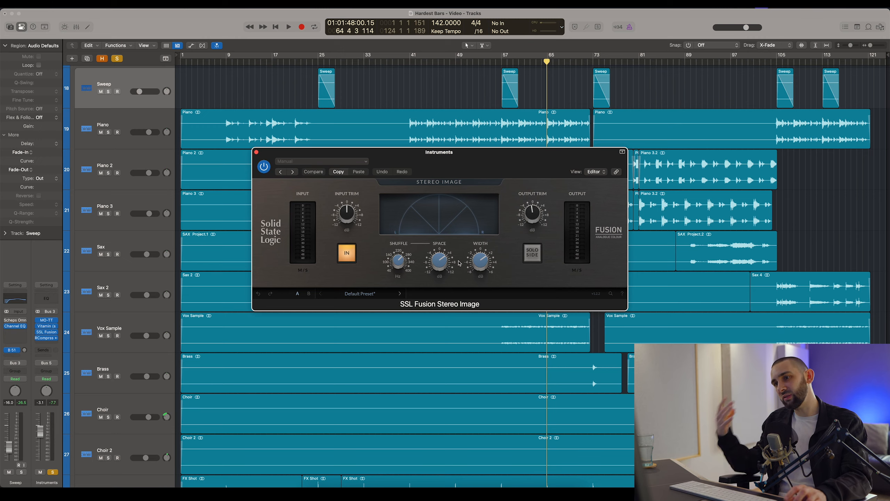
- Start playback from about bar 88 with the SSL Fusion Stereo Image plug-in open
{"action": "scroll", "coordinate": [477, 111], "scroll_direction": "down", "scroll_amount": 2}
{"action": "scroll", "coordinate": [386, 105], "scroll_direction": "up", "scroll_amount": 2}
{"action": "scroll", "coordinate": [309, 102], "scroll_direction": "down", "scroll_amount": 2}
{"action": "scroll", "coordinate": [310, 102], "scroll_direction": "up", "scroll_amount": 2}
{"action": "scroll", "coordinate": [305, 76], "scroll_direction": "down", "scroll_amount": 3}
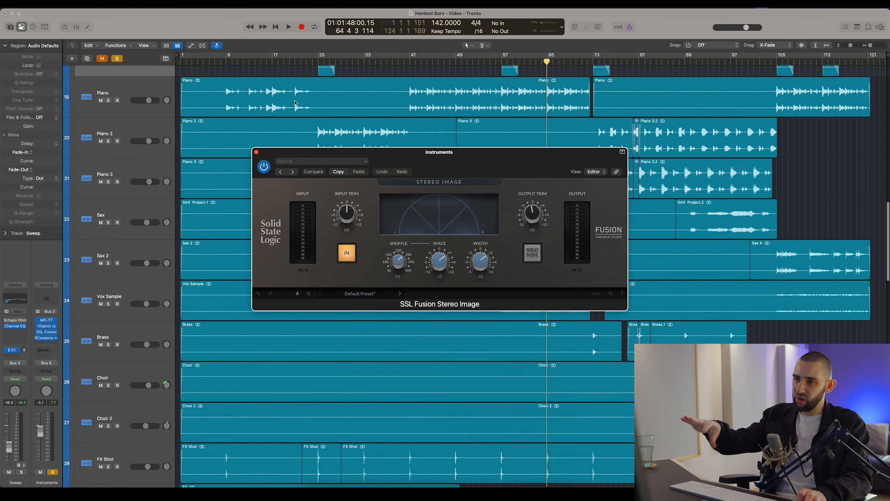
{"action": "left_click", "coordinate": [315, 70]}
{"action": "scroll", "coordinate": [298, 74], "scroll_direction": "up", "scroll_amount": 2}
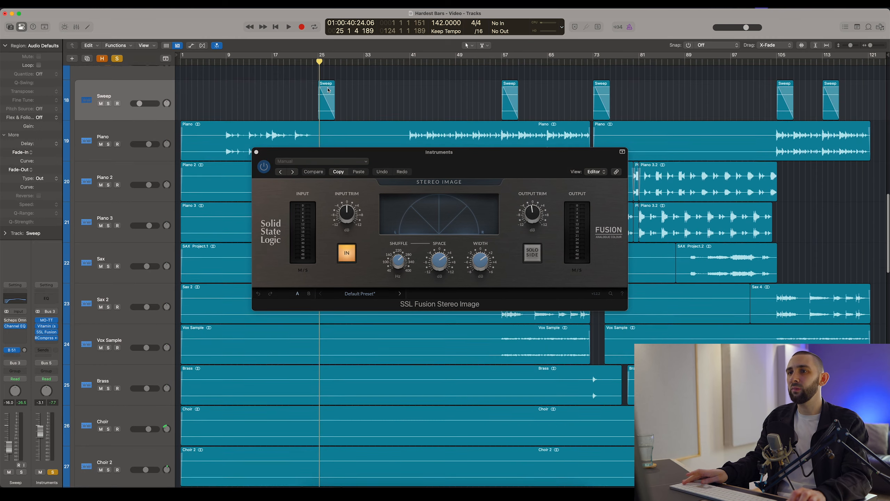
{"action": "scroll", "coordinate": [282, 78], "scroll_direction": "down", "scroll_amount": 7}
{"action": "scroll", "coordinate": [282, 78], "scroll_direction": "up", "scroll_amount": 3}
{"action": "left_click", "coordinate": [680, 62]}
{"action": "key", "text": "space"}
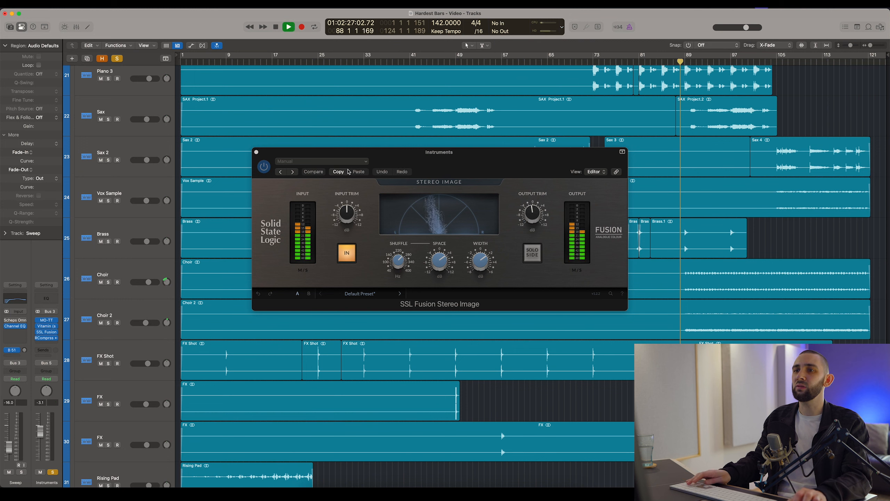
- Compare the instruments' sound with the SSL Fusion Stereo Image processing switched out and in three times during playback
{"action": "left_click", "coordinate": [347, 255]}
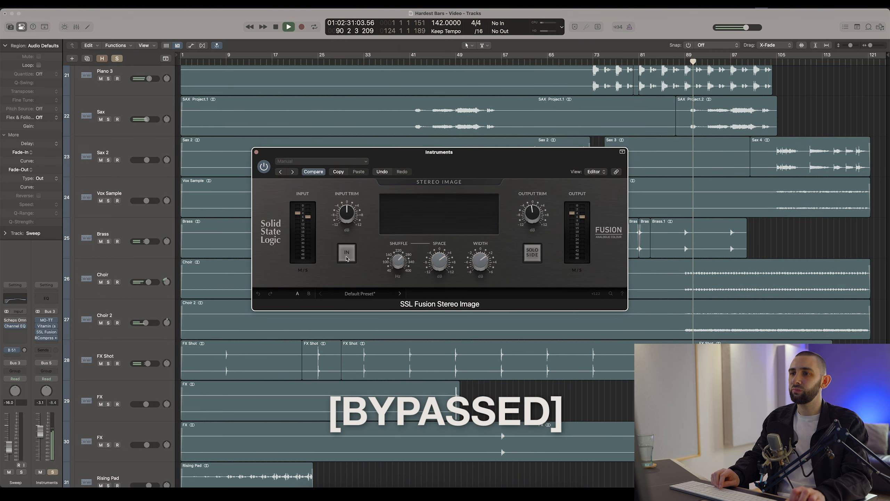
{"action": "left_click", "coordinate": [347, 257]}
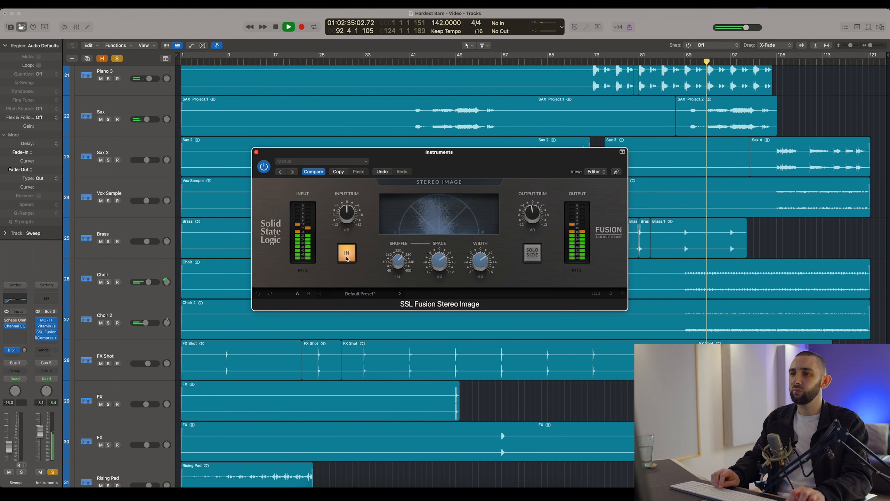
{"action": "left_click", "coordinate": [346, 258]}
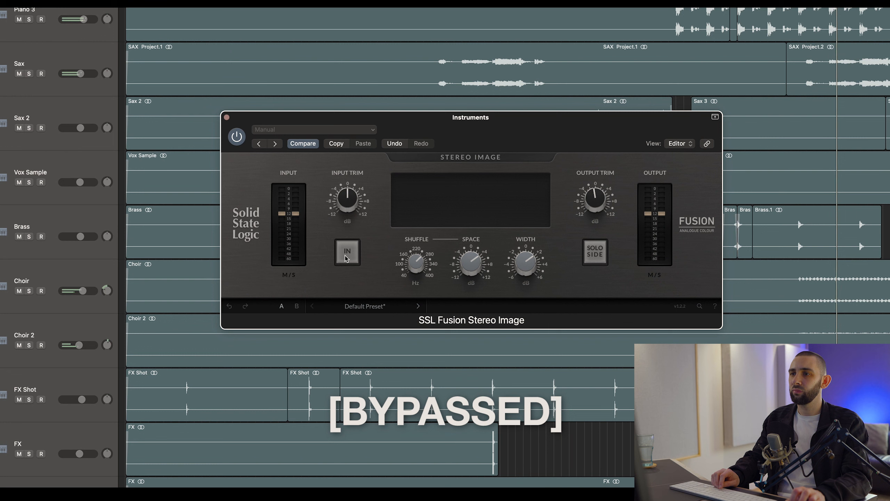
{"action": "left_click", "coordinate": [347, 255]}
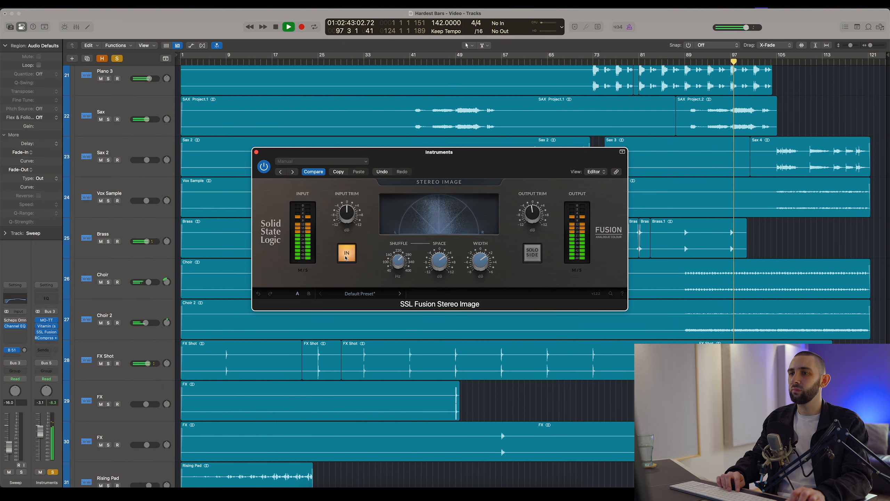
{"action": "left_click", "coordinate": [346, 255]}
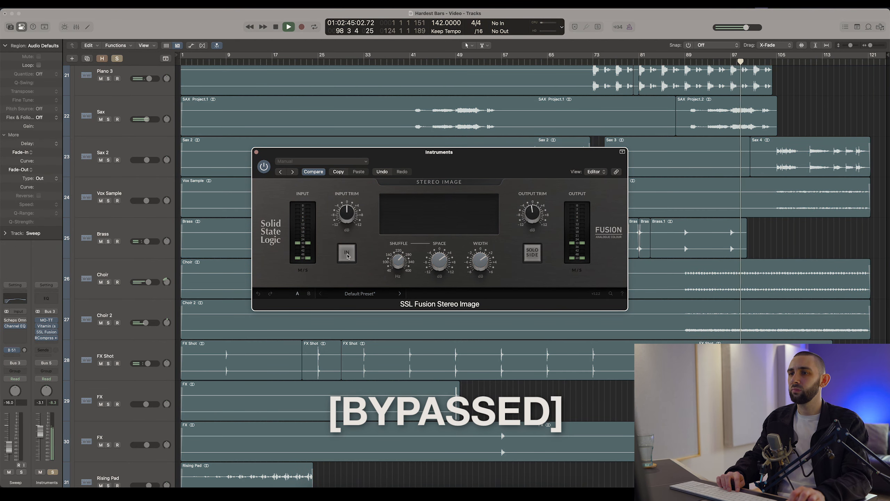
{"action": "left_click", "coordinate": [347, 255]}
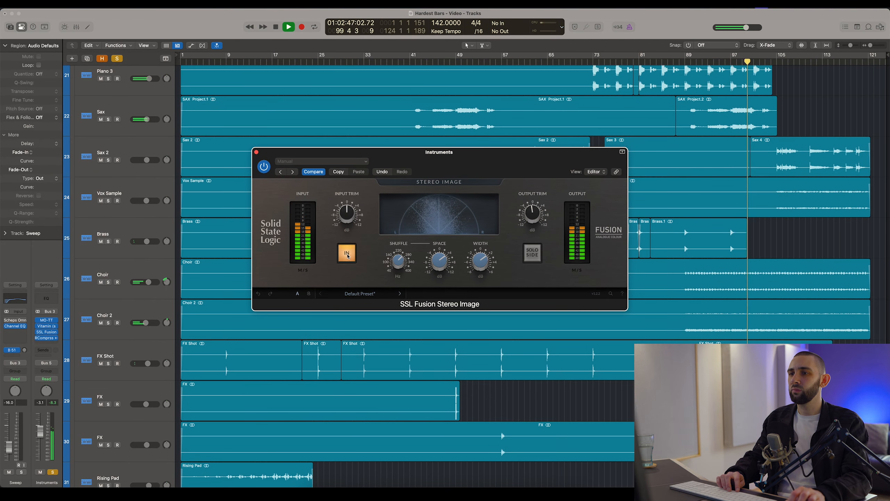
- Stop playback and close the SSL Fusion Stereo Image plug-in
{"action": "key", "text": "space"}
{"action": "left_click", "coordinate": [256, 152]}
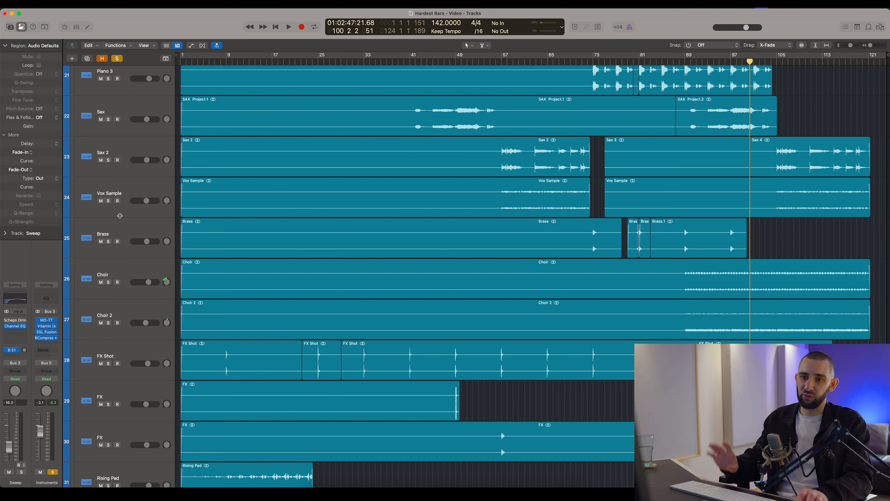
{"action": "left_click", "coordinate": [43, 332]}
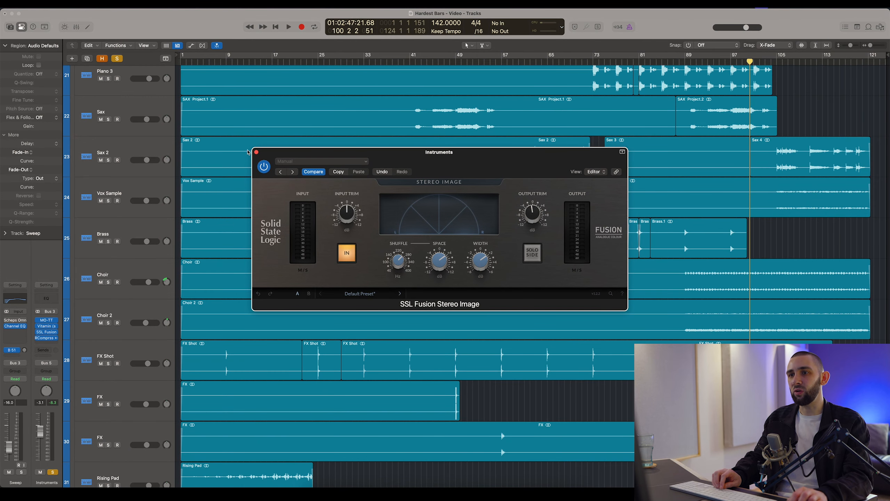
{"action": "left_click", "coordinate": [256, 152]}
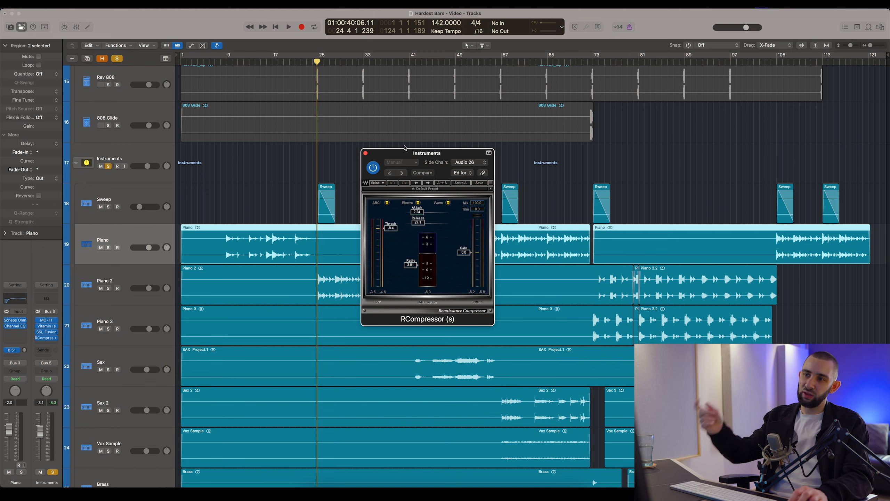
- Shift the RCompressor window aside and look over the drum, bass and instrument tracks around it
{"action": "left_click_drag", "start_coordinate": [408, 155], "coordinate": [426, 174]}
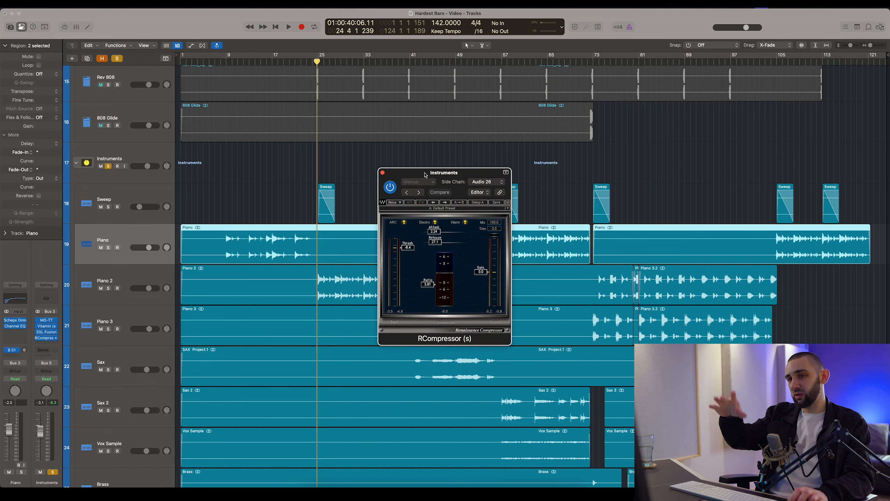
{"action": "scroll", "coordinate": [275, 222], "scroll_direction": "down", "scroll_amount": 6}
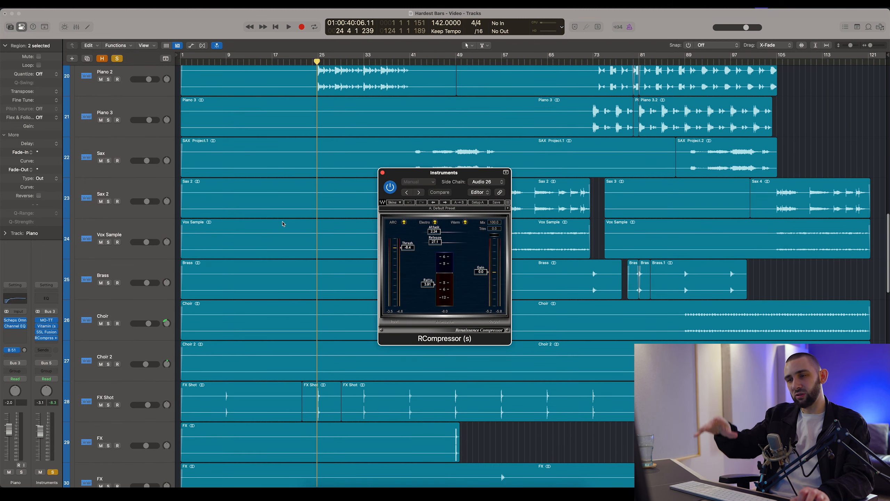
{"action": "scroll", "coordinate": [283, 224], "scroll_direction": "up", "scroll_amount": 6}
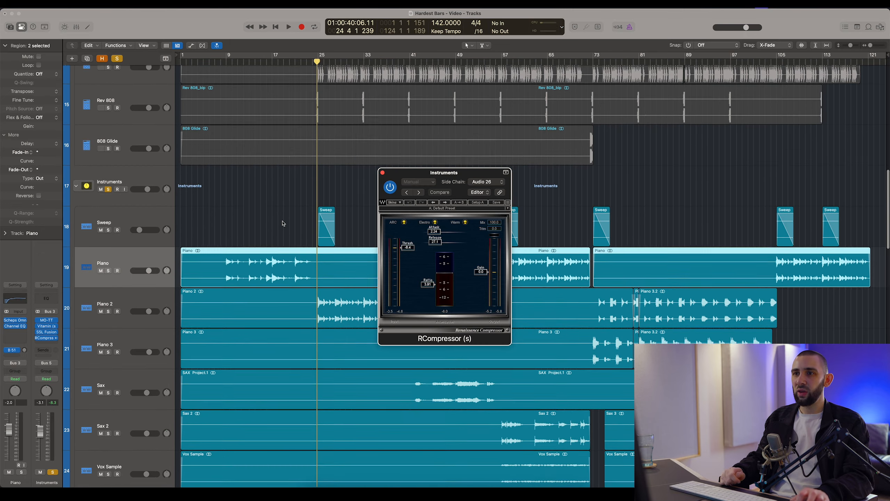
{"action": "scroll", "coordinate": [283, 224], "scroll_direction": "up", "scroll_amount": 5}
{"action": "scroll", "coordinate": [283, 223], "scroll_direction": "down", "scroll_amount": 8}
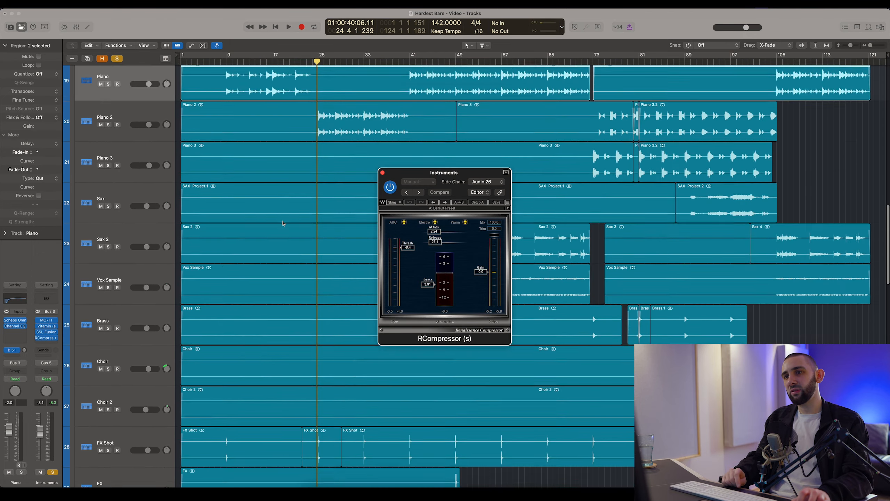
{"action": "scroll", "coordinate": [283, 223], "scroll_direction": "down", "scroll_amount": 2}
{"action": "scroll", "coordinate": [283, 223], "scroll_direction": "up", "scroll_amount": 12}
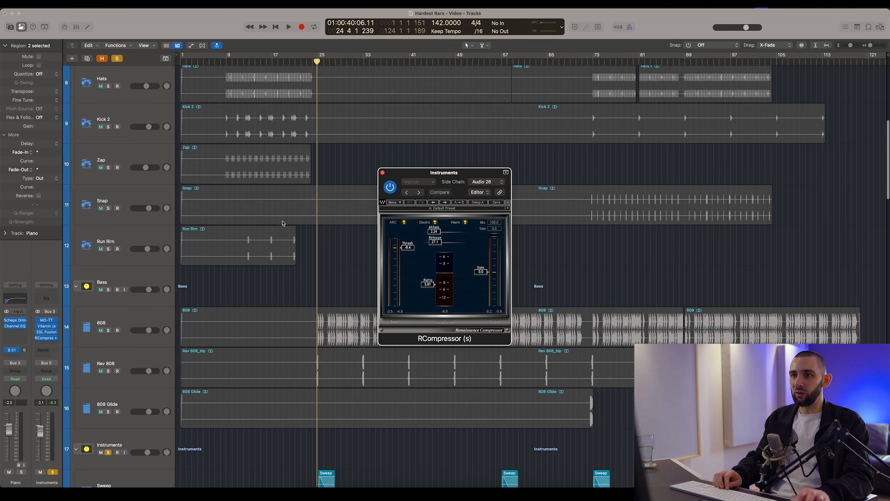
{"action": "scroll", "coordinate": [283, 223], "scroll_direction": "up", "scroll_amount": 7}
- Play the soloed instruments from bar 24 and watch RCompressor's gain reduction
{"action": "left_click", "coordinate": [292, 148]}
{"action": "key", "text": "super+a"}
{"action": "key", "text": "space"}
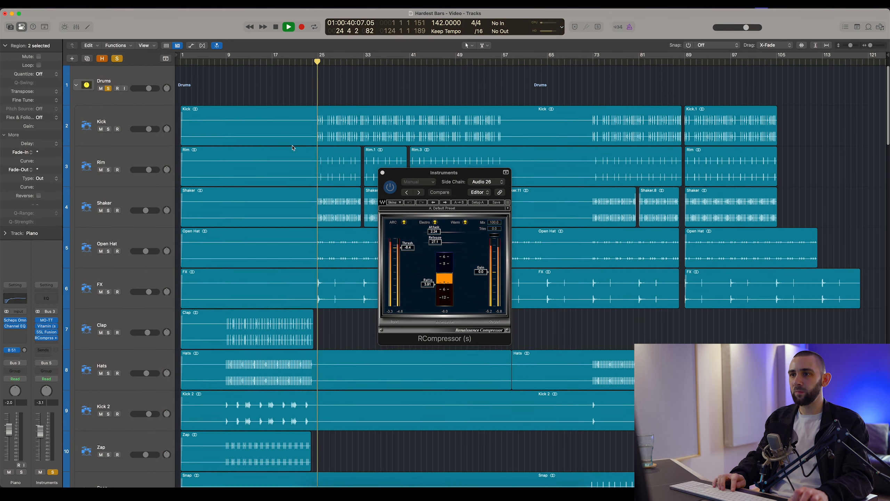
{"action": "scroll", "coordinate": [293, 148], "scroll_direction": "down", "scroll_amount": 15}
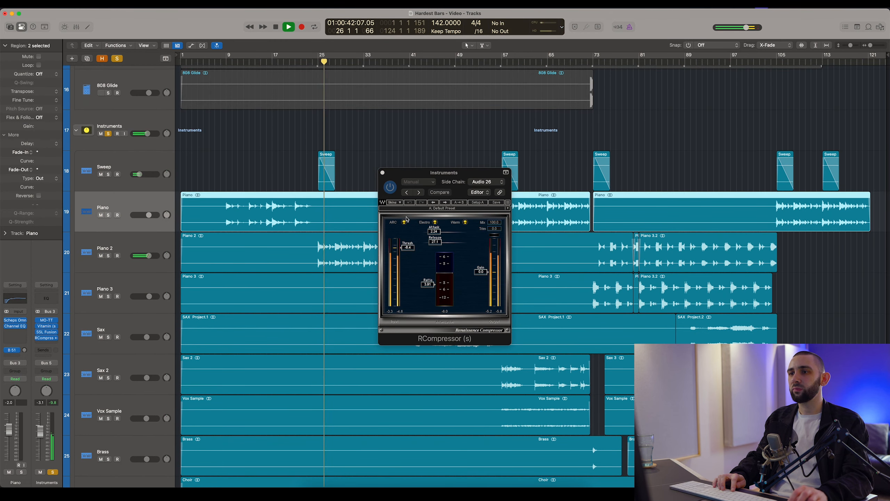
- Copy the RCompressor settings, try a much lower threshold during playback, and paste the copied settings back
{"action": "left_click", "coordinate": [419, 181]}
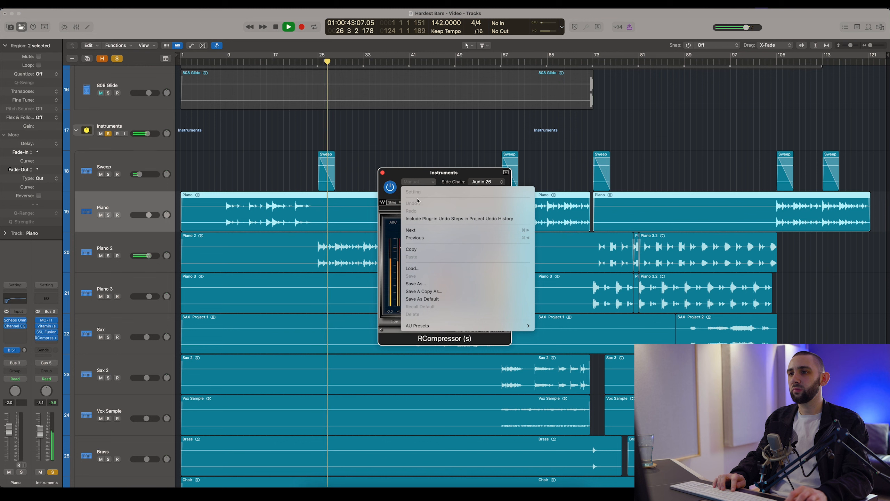
{"action": "left_click", "coordinate": [411, 249]}
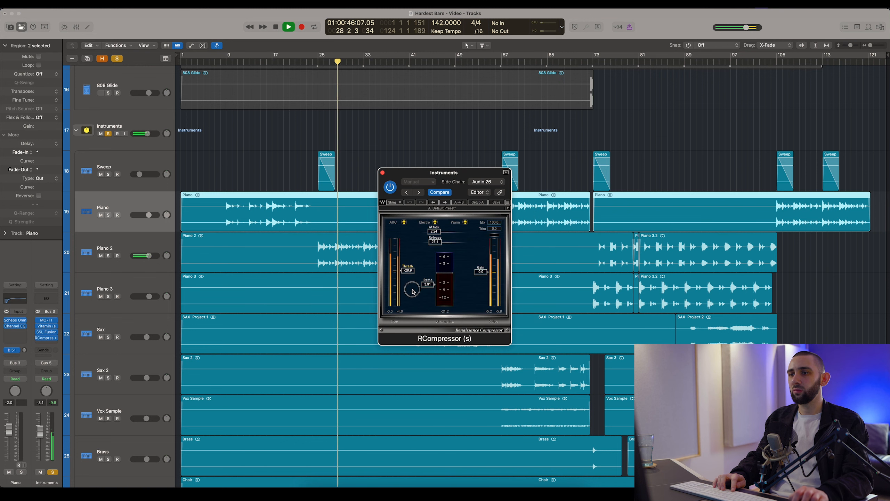
{"action": "left_click_drag", "start_coordinate": [413, 299], "coordinate": [417, 227]}
{"action": "left_click", "coordinate": [418, 181]}
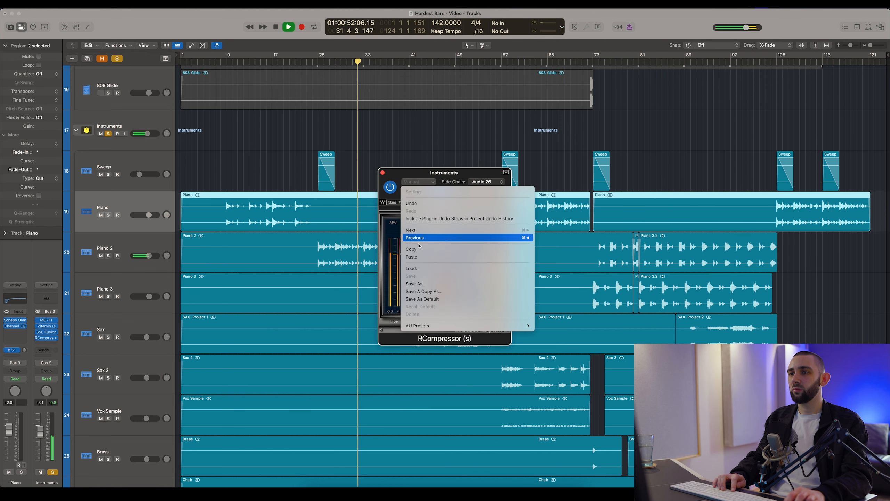
{"action": "left_click", "coordinate": [419, 258]}
- Stop playback, close RCompressor and clear all track solos
{"action": "key", "text": "space"}
{"action": "left_click", "coordinate": [383, 173]}
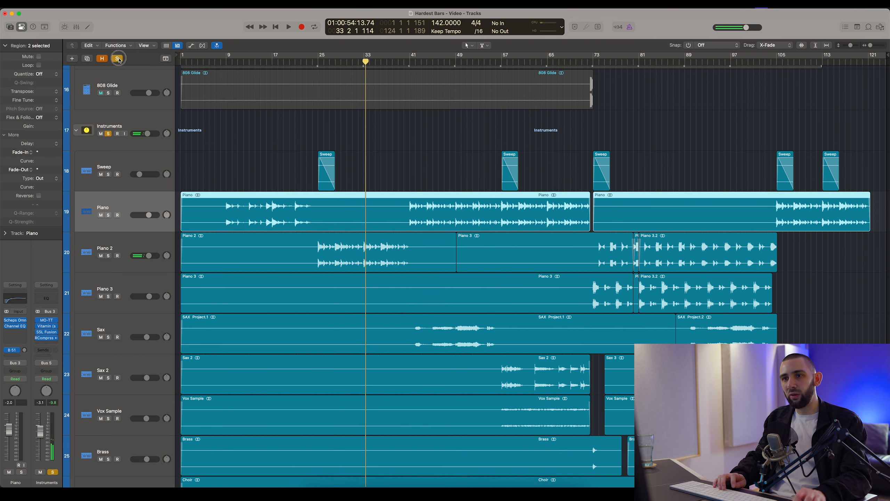
{"action": "left_click", "coordinate": [118, 58]}
{"action": "left_click", "coordinate": [249, 145]}
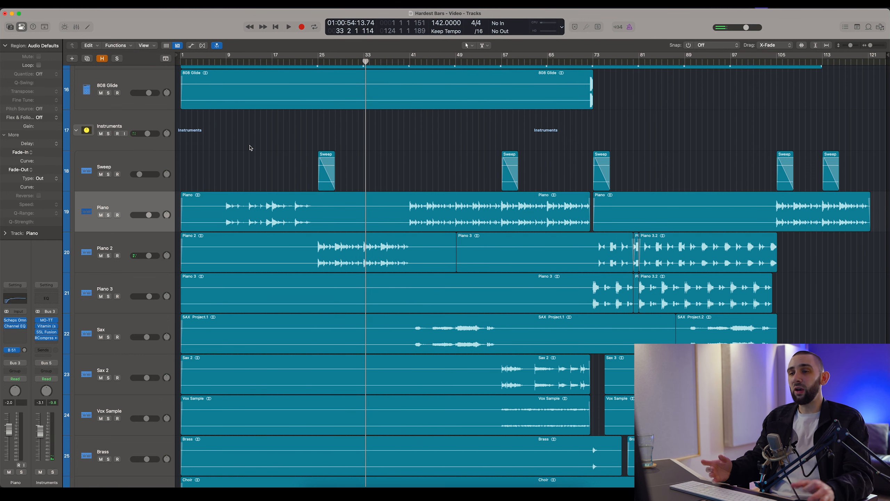
- Look through the individual tracks of the project, from the drums down past Sax and Reese to the vocals
{"action": "scroll", "coordinate": [251, 148], "scroll_direction": "up", "scroll_amount": 15}
{"action": "scroll", "coordinate": [259, 173], "scroll_direction": "down", "scroll_amount": 15}
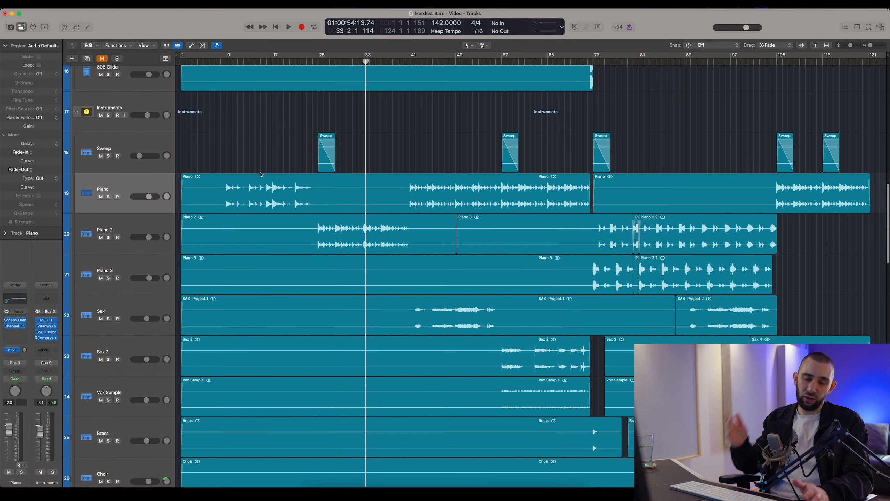
{"action": "scroll", "coordinate": [260, 173], "scroll_direction": "down", "scroll_amount": 4}
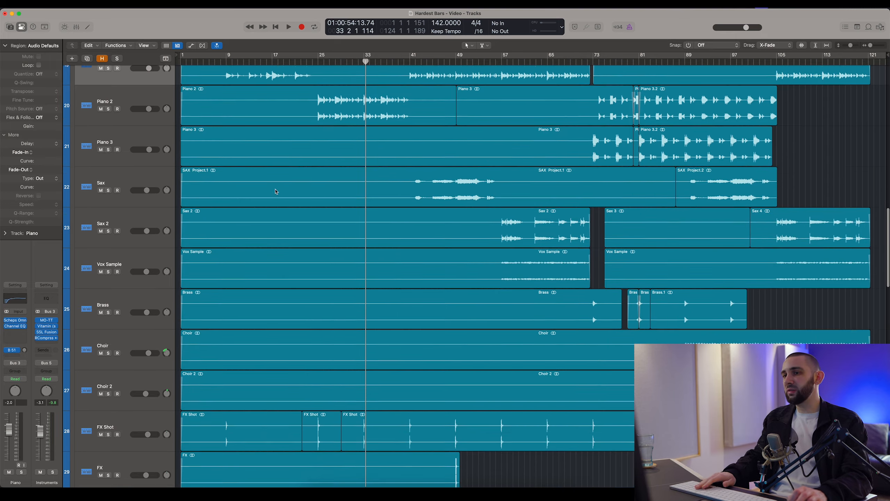
{"action": "left_click", "coordinate": [143, 175]}
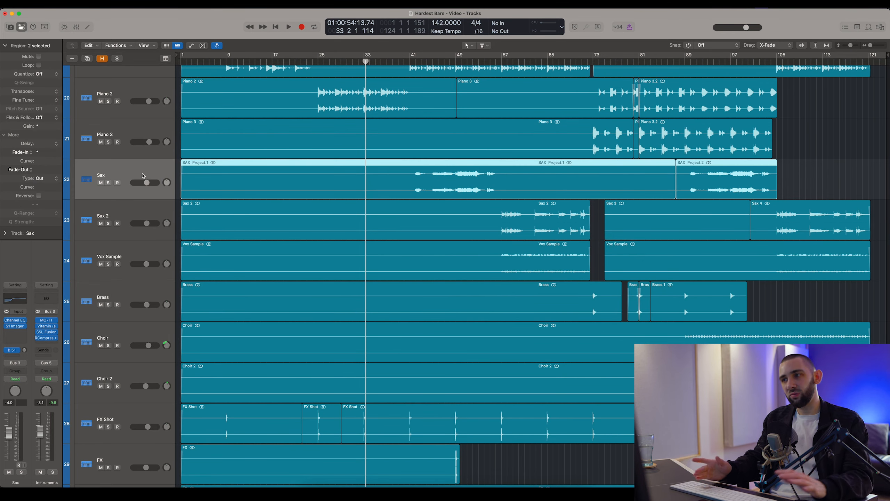
{"action": "scroll", "coordinate": [227, 209], "scroll_direction": "down", "scroll_amount": 8}
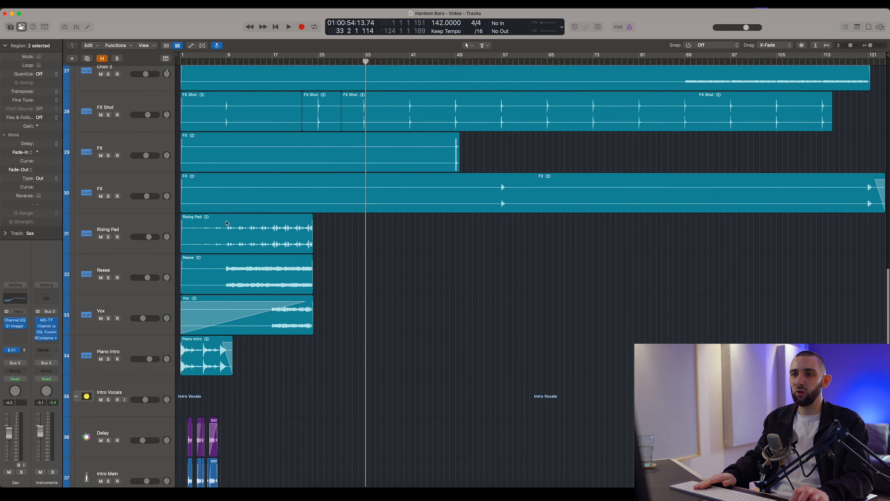
{"action": "left_click", "coordinate": [272, 245]}
{"action": "scroll", "coordinate": [273, 236], "scroll_direction": "down", "scroll_amount": 4}
{"action": "left_click", "coordinate": [275, 233]}
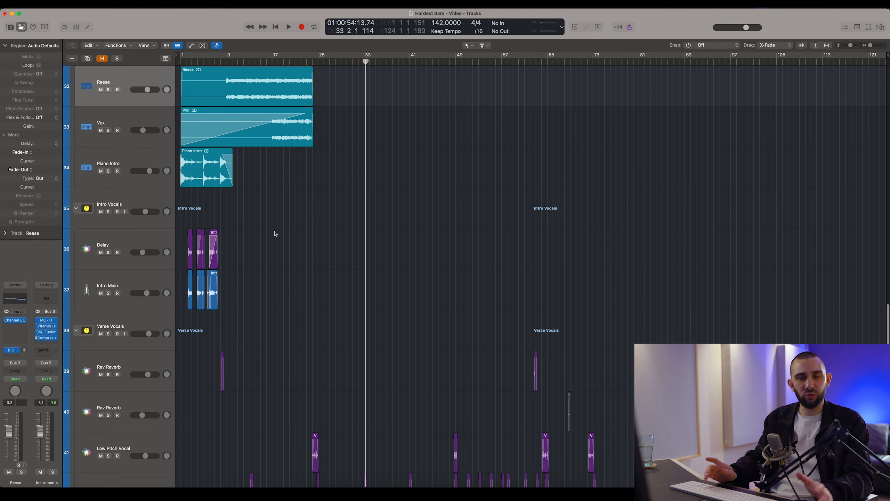
{"action": "scroll", "coordinate": [275, 234], "scroll_direction": "up", "scroll_amount": 8}
- Solo the FX Shot track and the two FX tracks directly below it
{"action": "left_click", "coordinate": [366, 242]}
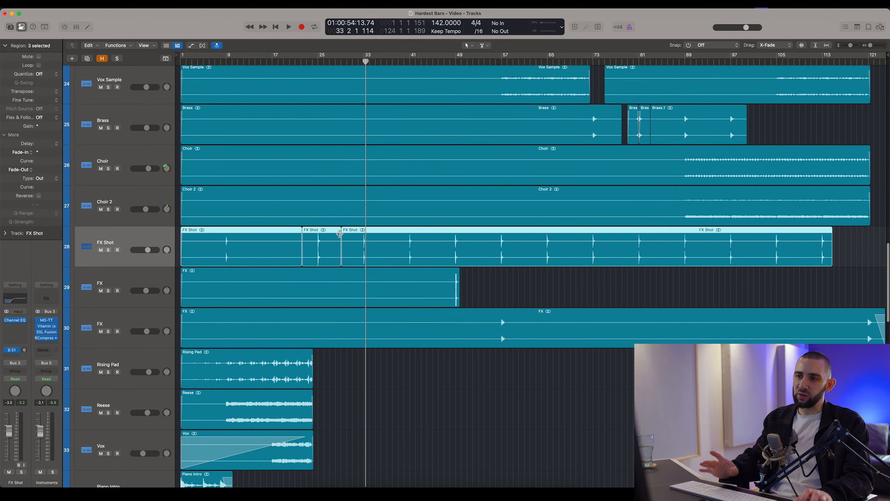
{"action": "key", "text": "s"}
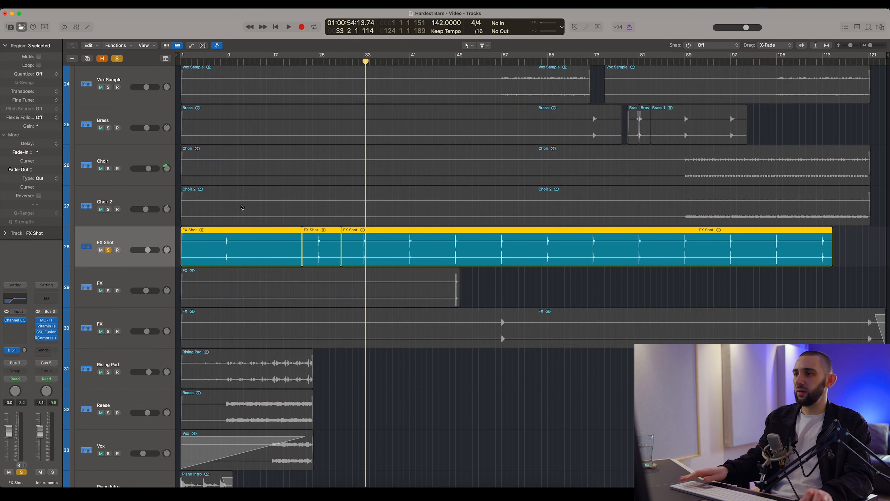
{"action": "left_click", "coordinate": [108, 290]}
{"action": "left_click", "coordinate": [123, 278]}
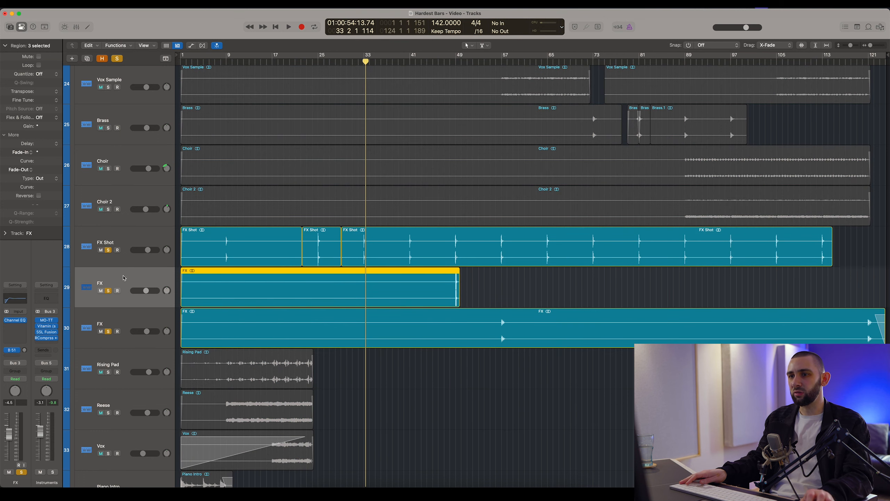
- Play the soloed FX tracks from just before the hits at bars 49, 41 and 57
{"action": "left_click_drag", "start_coordinate": [356, 61], "coordinate": [447, 62]}
{"action": "key", "text": "space"}
{"action": "key", "text": "super+Right"}
{"action": "key", "text": "super+Right"}
{"action": "key", "text": "super+Right"}
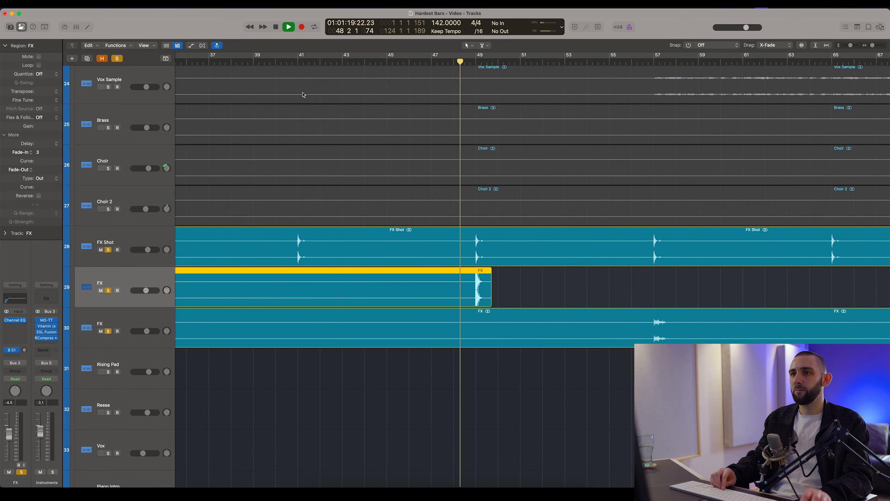
{"action": "left_click", "coordinate": [286, 59]}
{"action": "scroll", "coordinate": [406, 125], "scroll_direction": "right", "scroll_amount": 10}
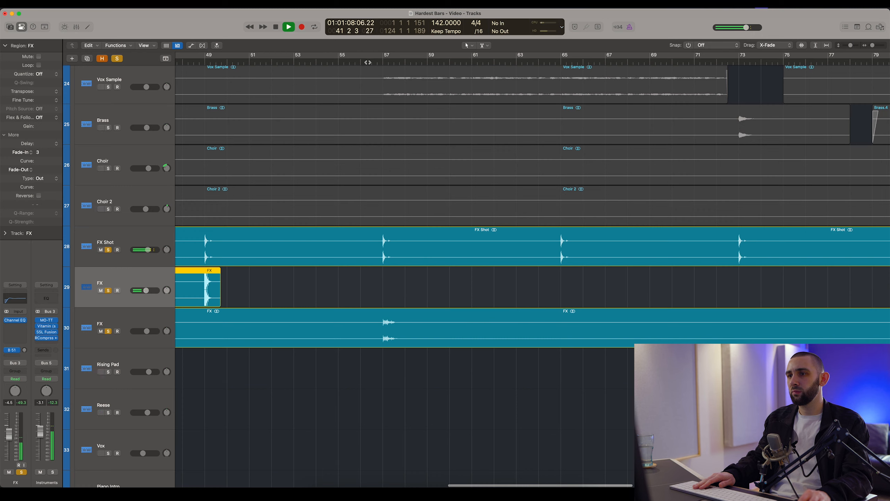
{"action": "left_click", "coordinate": [369, 62]}
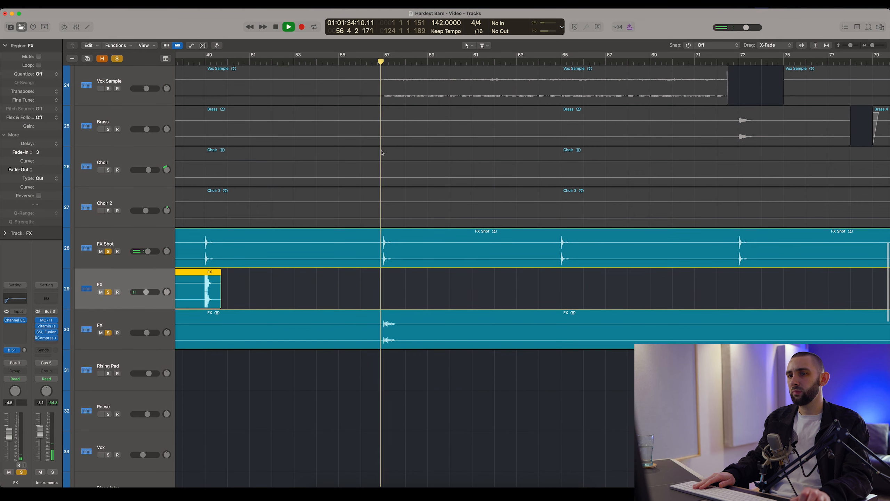
- Stop playback and clear the solos of the FX Shot track and both FX tracks
{"action": "key", "text": "super+Left"}
{"action": "key", "text": "super+Left"}
{"action": "key", "text": "super+Left"}
{"action": "key", "text": "super+Left"}
{"action": "key", "text": "super+Left"}
{"action": "key", "text": "space"}
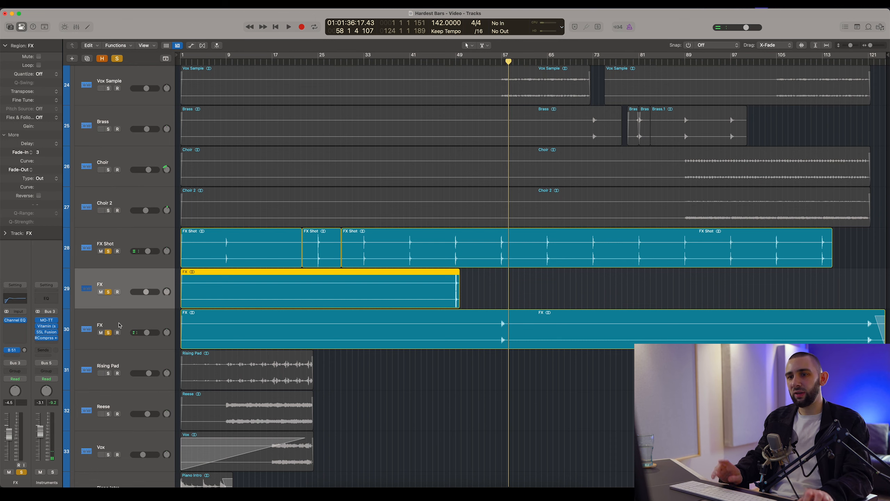
{"action": "left_click", "coordinate": [108, 333], "text": "alt"}
- Solo the Sweep track and play it from bar 24, just before its first region
{"action": "scroll", "coordinate": [111, 337], "scroll_direction": "down", "scroll_amount": 5}
{"action": "scroll", "coordinate": [111, 337], "scroll_direction": "down", "scroll_amount": 3}
{"action": "scroll", "coordinate": [118, 172], "scroll_direction": "up", "scroll_amount": 20}
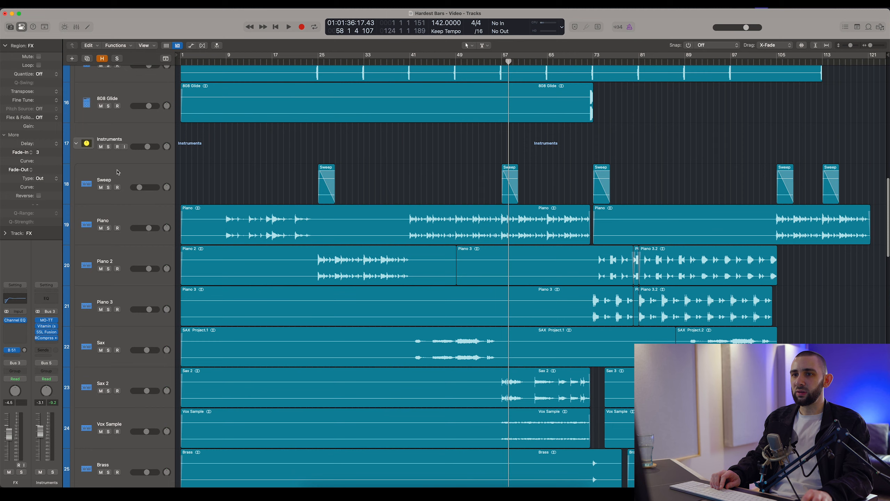
{"action": "left_click", "coordinate": [117, 172]}
{"action": "key", "text": "s"}
{"action": "left_click", "coordinate": [313, 61]}
{"action": "key", "text": "space"}
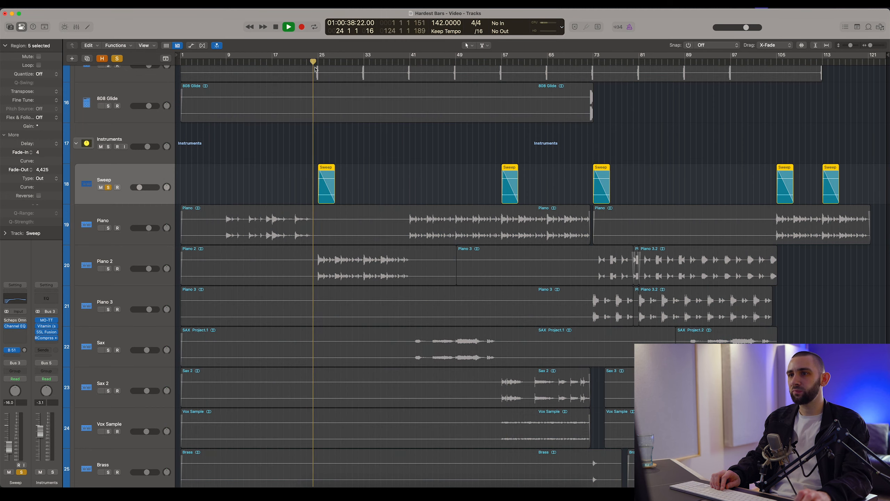
- Stop playback and take the Sweep track out of solo
{"action": "scroll", "coordinate": [267, 145], "scroll_direction": "up", "scroll_amount": 5}
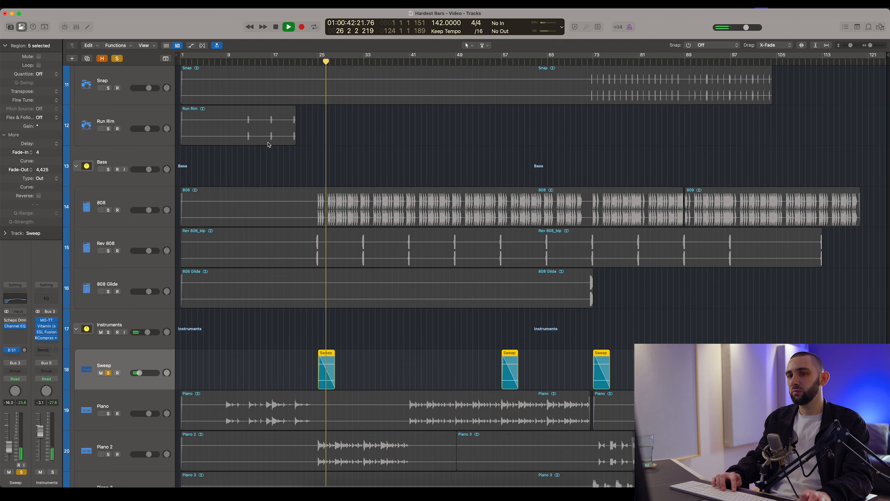
{"action": "scroll", "coordinate": [281, 175], "scroll_direction": "down", "scroll_amount": 10}
{"action": "key", "text": "space"}
{"action": "key", "text": "s"}
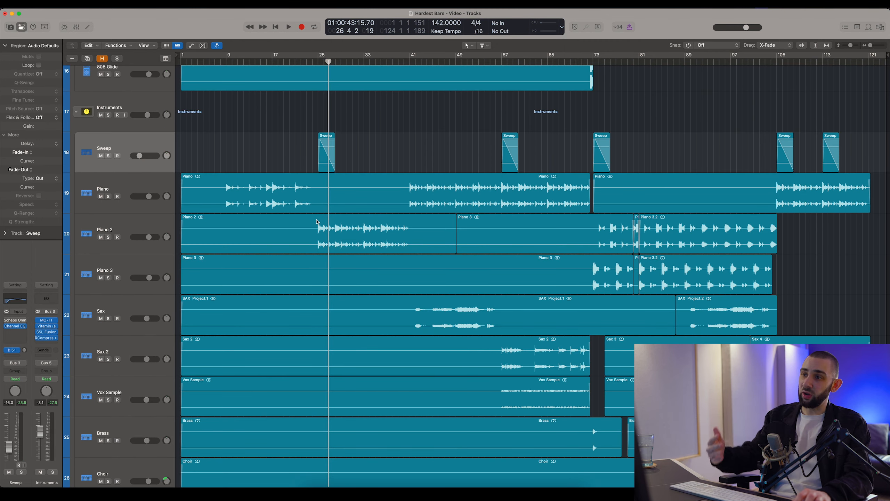
- Play the full mix from about bar 71, shortly before the Sweep region at bar 73
{"action": "scroll", "coordinate": [317, 221], "scroll_direction": "down", "scroll_amount": 3}
{"action": "scroll", "coordinate": [516, 90], "scroll_direction": "up", "scroll_amount": 6}
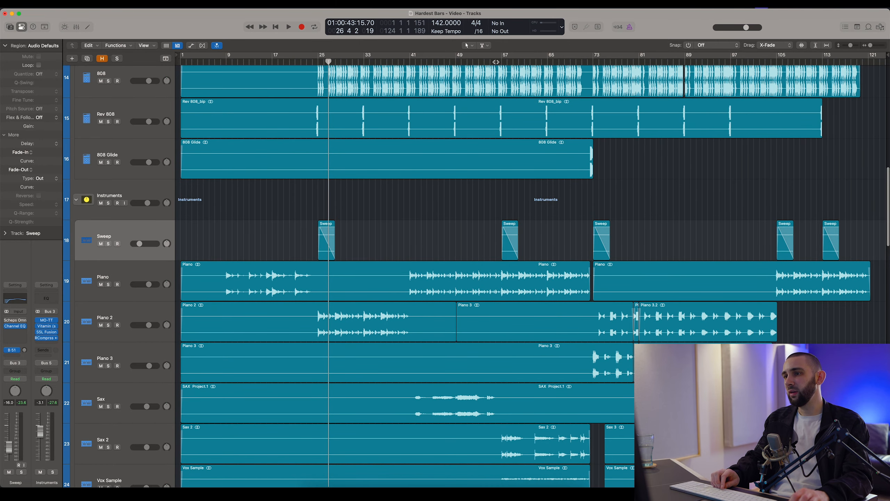
{"action": "left_click", "coordinate": [495, 61]}
{"action": "scroll", "coordinate": [579, 108], "scroll_direction": "down", "scroll_amount": 5}
{"action": "left_click", "coordinate": [585, 62]}
{"action": "scroll", "coordinate": [602, 160], "scroll_direction": "down", "scroll_amount": 5}
{"action": "key", "text": "space"}
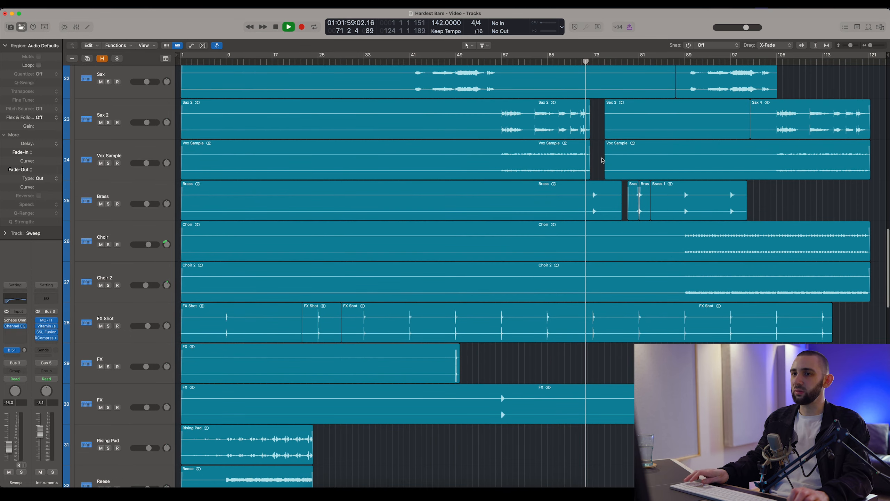
- Look over the tracks from Drums down to the intro vocals during playback, and stop the mix around bar 77
{"action": "scroll", "coordinate": [602, 160], "scroll_direction": "up", "scroll_amount": 5}
{"action": "scroll", "coordinate": [603, 160], "scroll_direction": "up", "scroll_amount": 6}
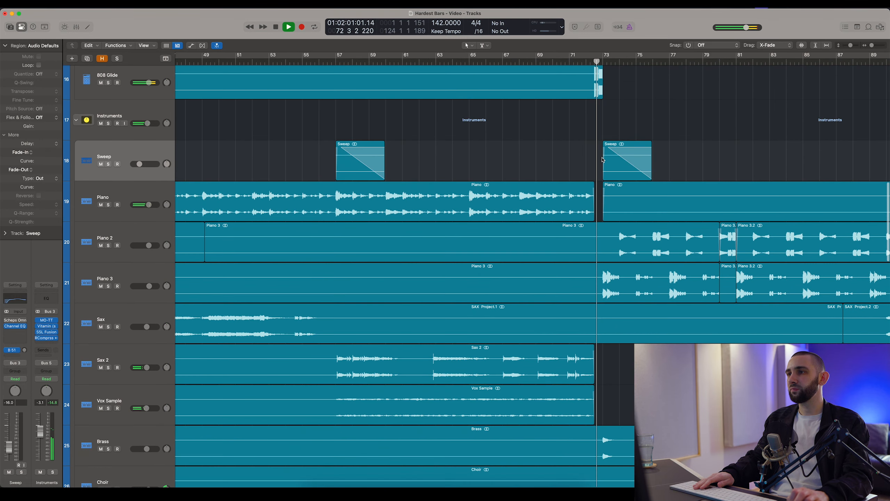
{"action": "scroll", "coordinate": [624, 148], "scroll_direction": "down", "scroll_amount": 6}
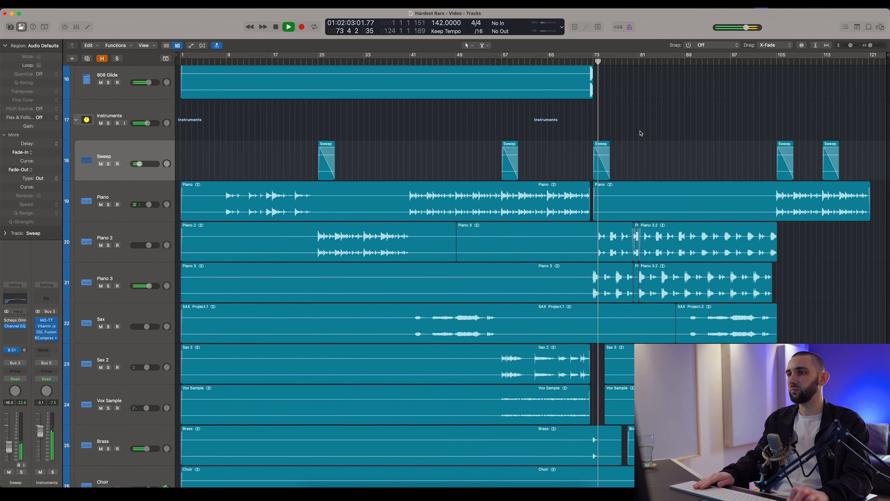
{"action": "scroll", "coordinate": [641, 133], "scroll_direction": "up", "scroll_amount": 10}
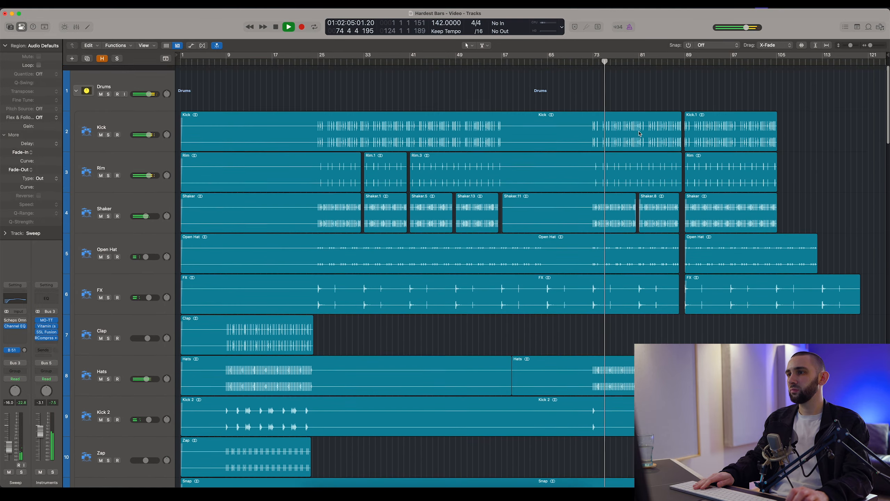
{"action": "scroll", "coordinate": [638, 133], "scroll_direction": "down", "scroll_amount": 5}
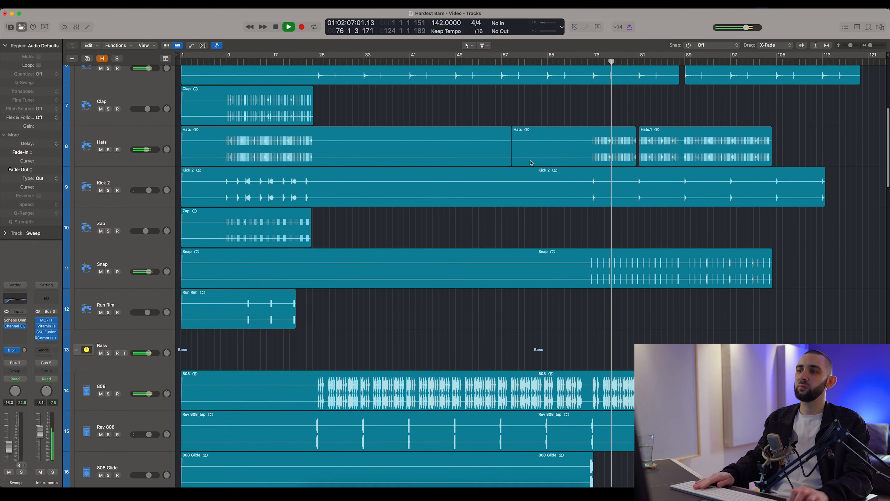
{"action": "scroll", "coordinate": [383, 227], "scroll_direction": "down", "scroll_amount": 10}
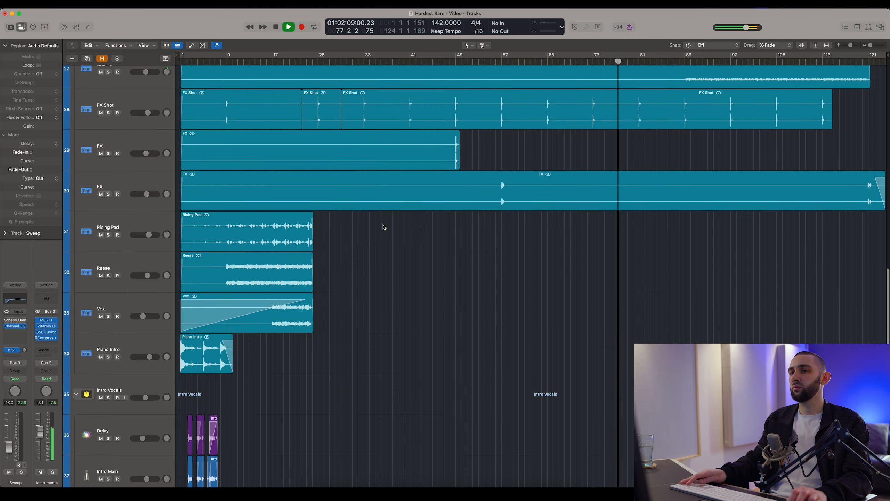
{"action": "scroll", "coordinate": [384, 227], "scroll_direction": "down", "scroll_amount": 4}
{"action": "key", "text": "space"}
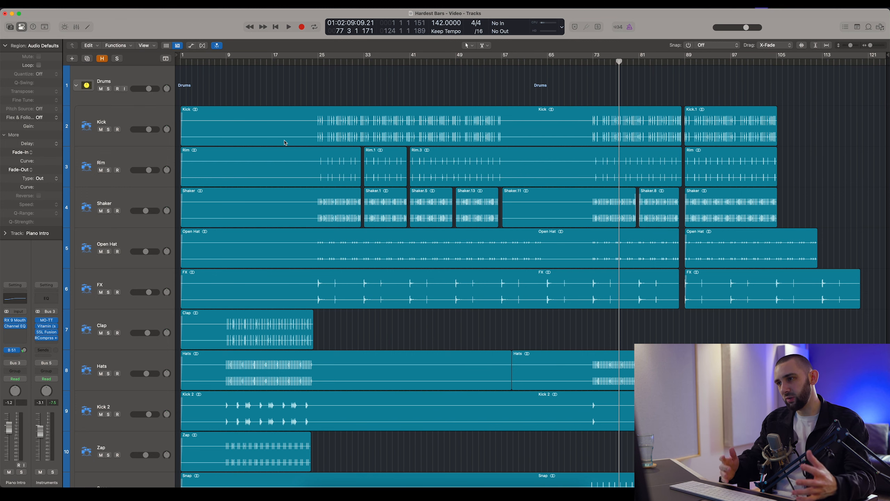
- Select the Kick, 808 and Piano tracks one after another to view their channel strips
{"action": "scroll", "coordinate": [189, 113], "scroll_direction": "down", "scroll_amount": 1}
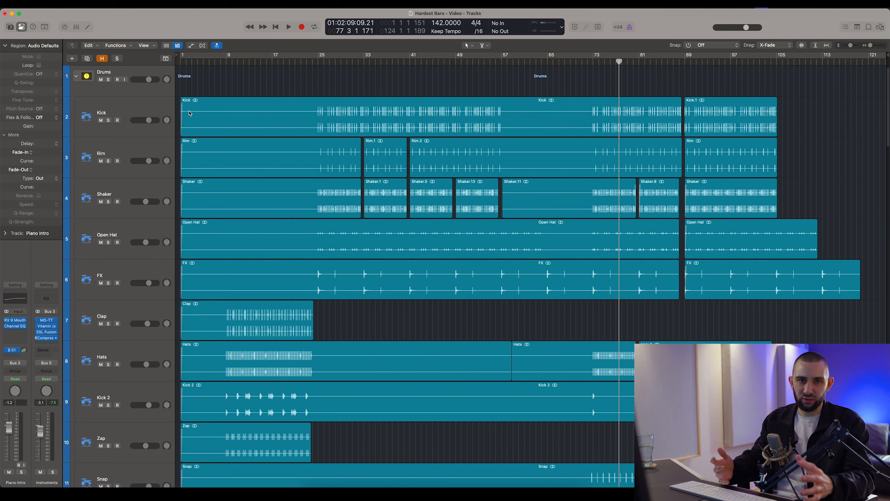
{"action": "left_click", "coordinate": [153, 105]}
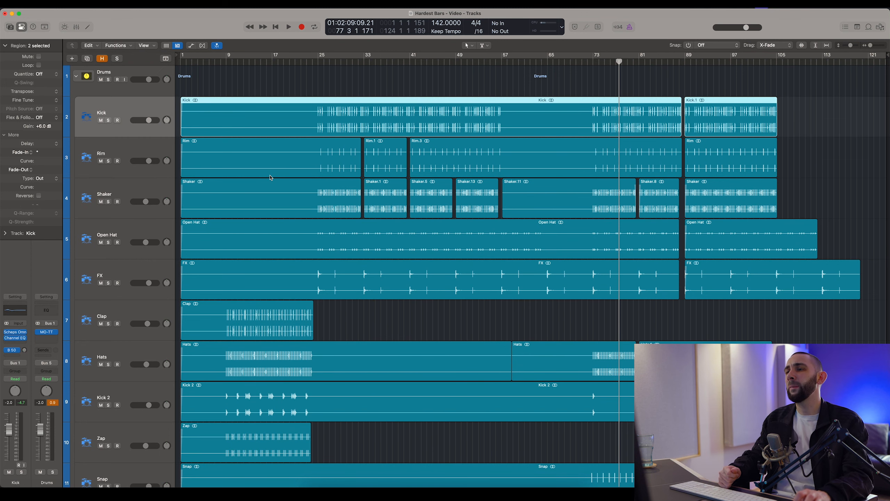
{"action": "scroll", "coordinate": [270, 177], "scroll_direction": "down", "scroll_amount": 10}
{"action": "left_click", "coordinate": [146, 209]}
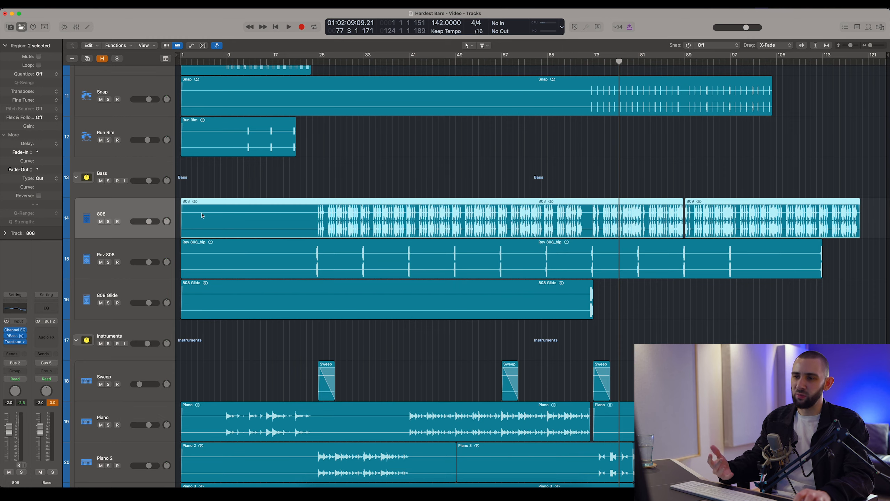
{"action": "scroll", "coordinate": [253, 226], "scroll_direction": "down", "scroll_amount": 3}
{"action": "left_click", "coordinate": [153, 303]}
{"action": "scroll", "coordinate": [229, 300], "scroll_direction": "down", "scroll_amount": 3}
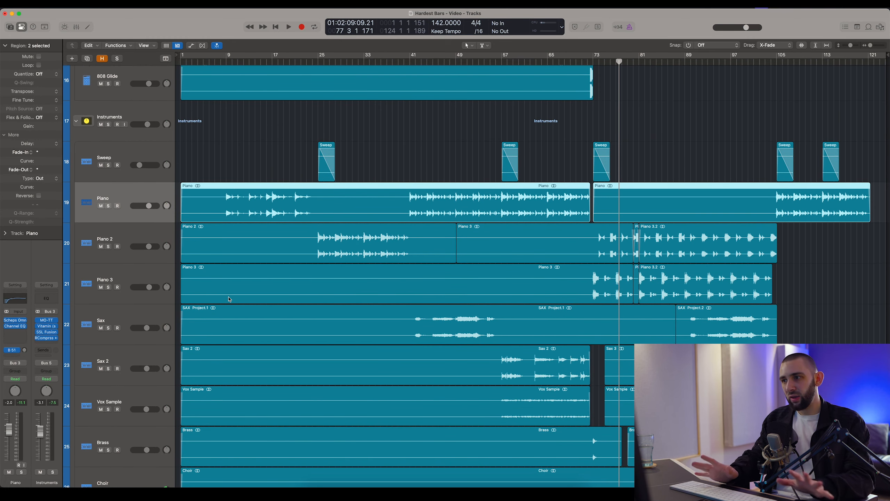
- Return to the drum tracks and select the Shaker track followed by the Rim track
{"action": "scroll", "coordinate": [228, 298], "scroll_direction": "down", "scroll_amount": 3}
{"action": "scroll", "coordinate": [235, 298], "scroll_direction": "up", "scroll_amount": 8}
{"action": "scroll", "coordinate": [117, 199], "scroll_direction": "up", "scroll_amount": 10}
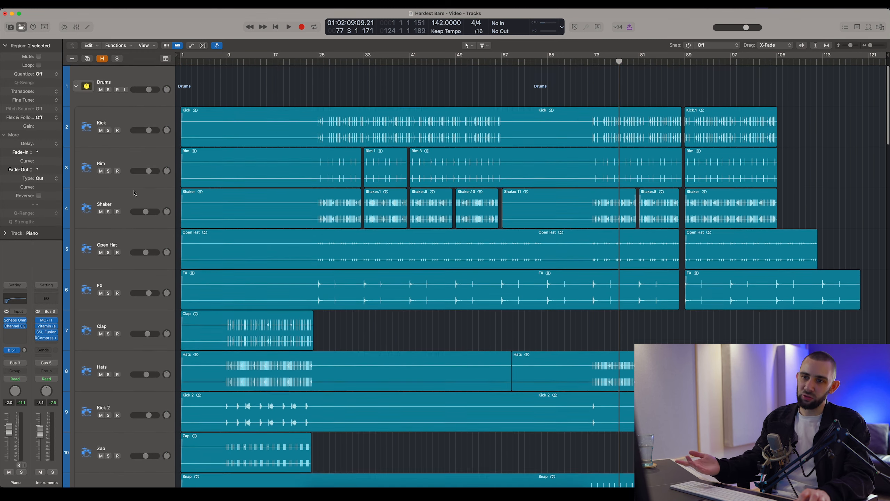
{"action": "left_click", "coordinate": [130, 196]}
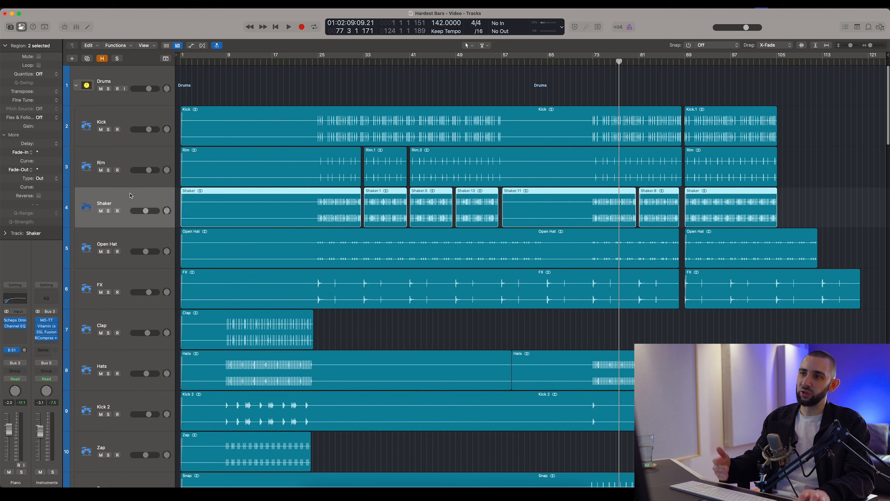
{"action": "left_click", "coordinate": [143, 167]}
- Examine the Verse Main and Verse Main 2 tracks and how their vocal regions alternate around bars 41 to 49
{"action": "scroll", "coordinate": [224, 199], "scroll_direction": "down", "scroll_amount": 5}
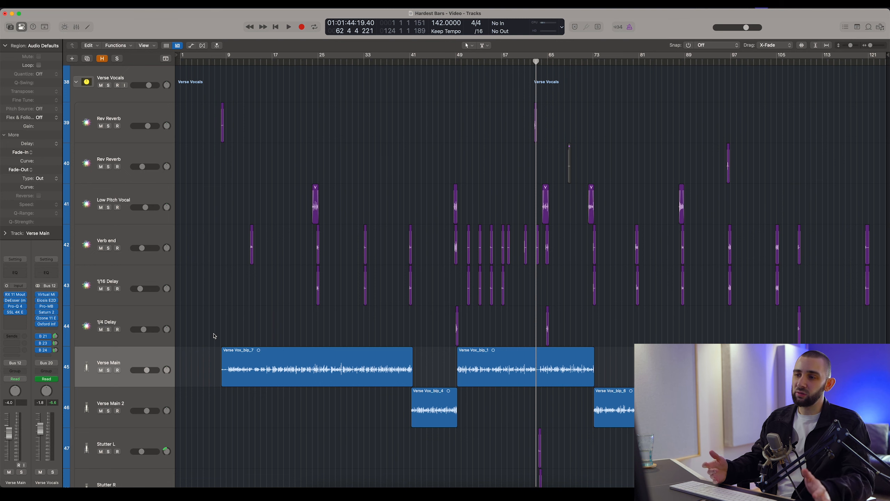
{"action": "scroll", "coordinate": [214, 336], "scroll_direction": "down", "scroll_amount": 2}
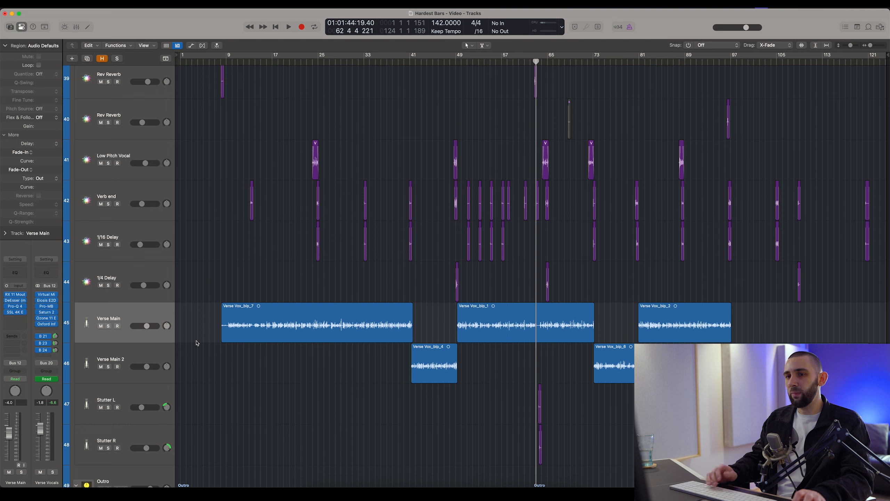
{"action": "key", "text": "Down"}
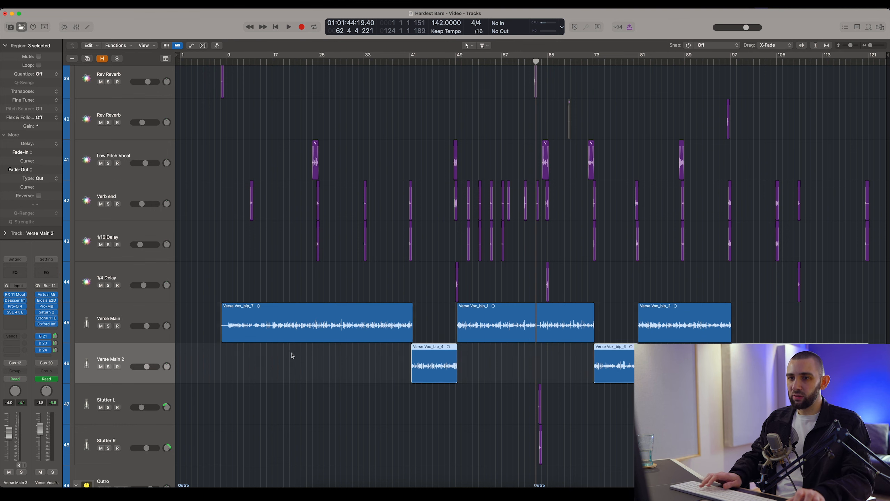
{"action": "key", "text": "Up"}
{"action": "key", "text": "super+Right"}
{"action": "key", "text": "super+Right"}
{"action": "key", "text": "super+Right"}
{"action": "scroll", "coordinate": [435, 334], "scroll_direction": "right", "scroll_amount": 7}
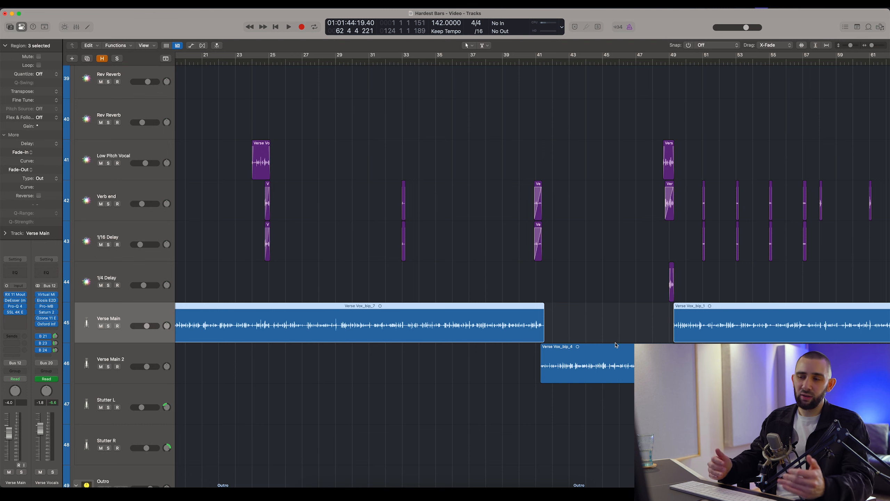
{"action": "key", "text": "super+Left"}
{"action": "key", "text": "super+Left"}
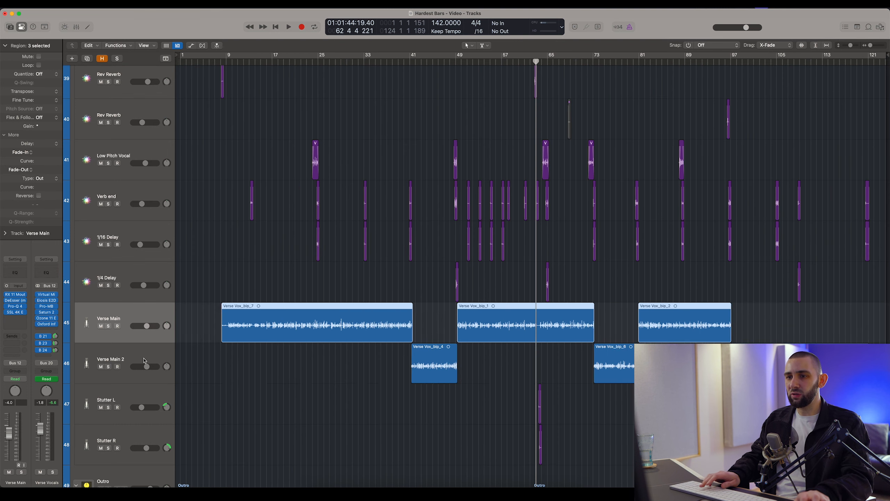
- Mute the six verse vocal effect tracks, from the first Rev Reverb down to 1/4 Delay
{"action": "scroll", "coordinate": [191, 352], "scroll_direction": "up", "scroll_amount": 5}
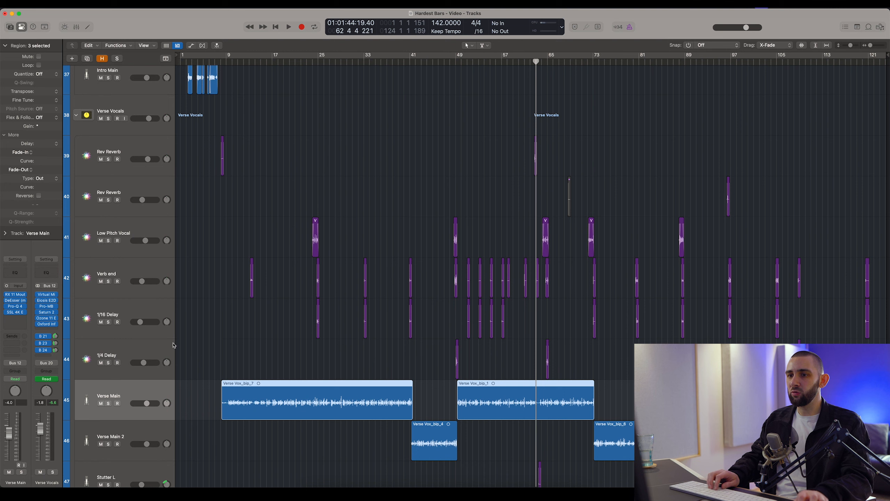
{"action": "left_click", "coordinate": [113, 348]}
{"action": "left_click", "coordinate": [126, 147], "text": "shift"}
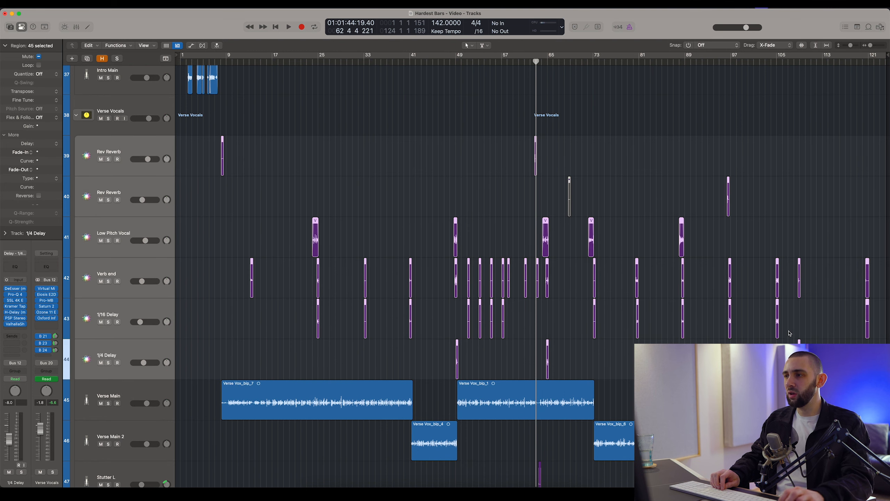
{"action": "left_click", "coordinate": [101, 159]}
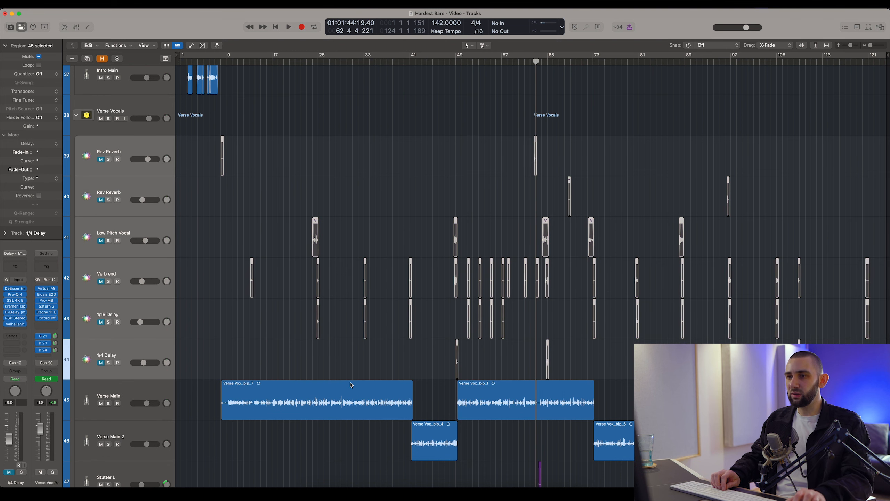
- Mute the Stutter L and Stutter R tracks and select the Verse Main track with none of its regions selected
{"action": "key", "text": "super+Right"}
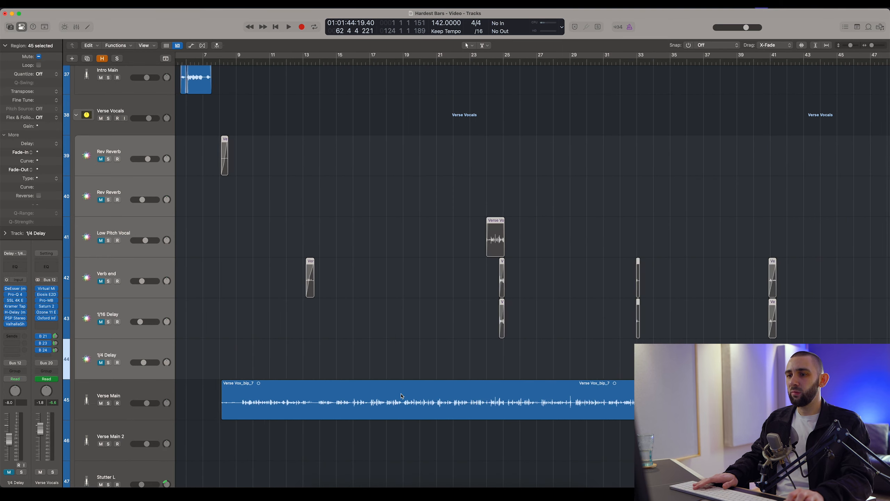
{"action": "key", "text": "super+Left"}
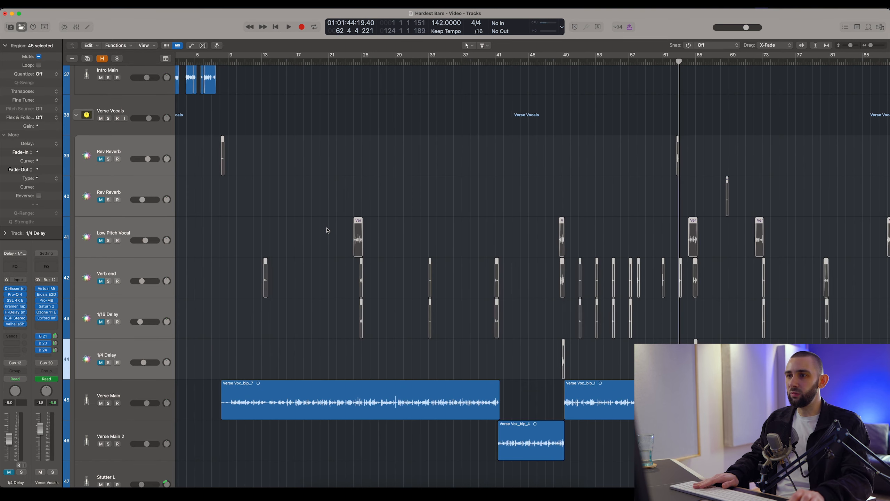
{"action": "scroll", "coordinate": [213, 365], "scroll_direction": "down", "scroll_amount": 4}
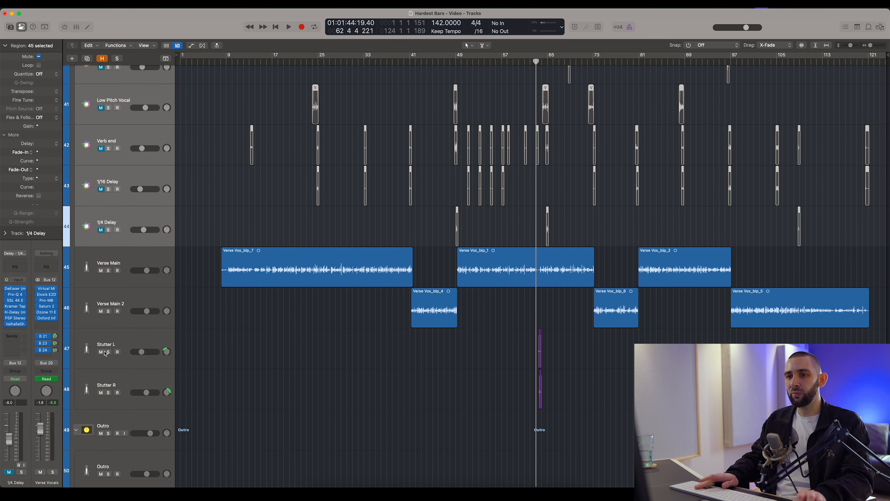
{"action": "left_click", "coordinate": [124, 258]}
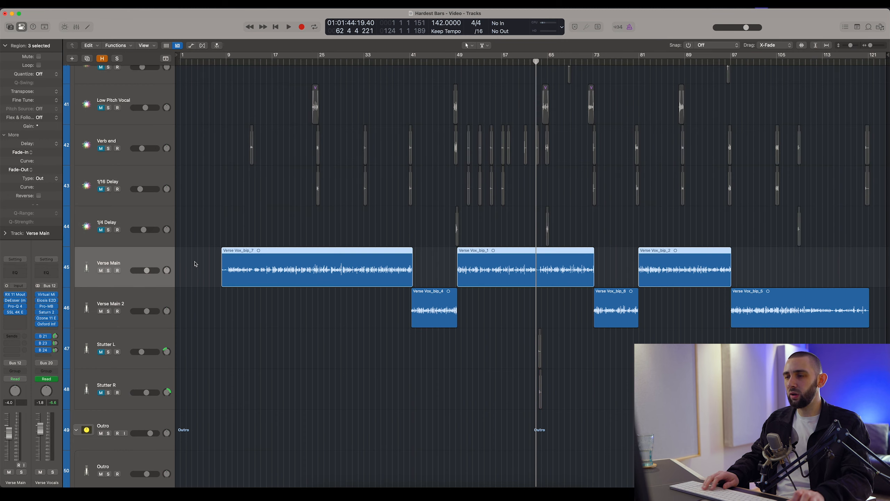
{"action": "left_click", "coordinate": [346, 228]}
- Place the playhead at about bar 54, within the second Verse Main vocal region
{"action": "scroll", "coordinate": [345, 228], "scroll_direction": "up", "scroll_amount": 5}
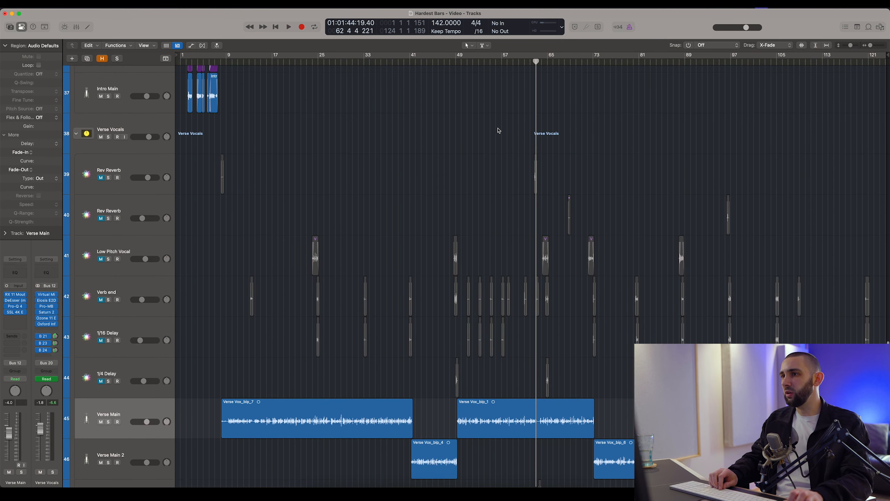
{"action": "scroll", "coordinate": [499, 130], "scroll_direction": "up", "scroll_amount": 15}
{"action": "left_click", "coordinate": [500, 62]}
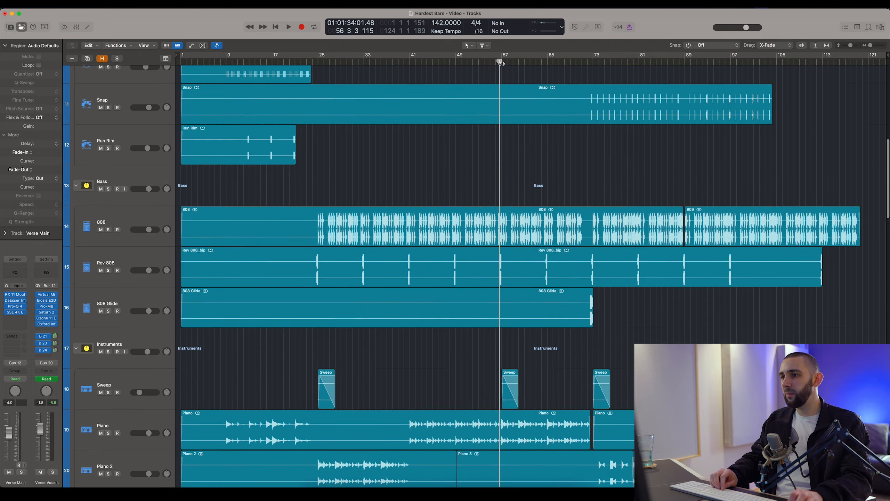
{"action": "scroll", "coordinate": [501, 64], "scroll_direction": "down", "scroll_amount": 13}
{"action": "scroll", "coordinate": [501, 63], "scroll_direction": "down", "scroll_amount": 1}
{"action": "left_click_drag", "start_coordinate": [489, 62], "coordinate": [487, 62]}
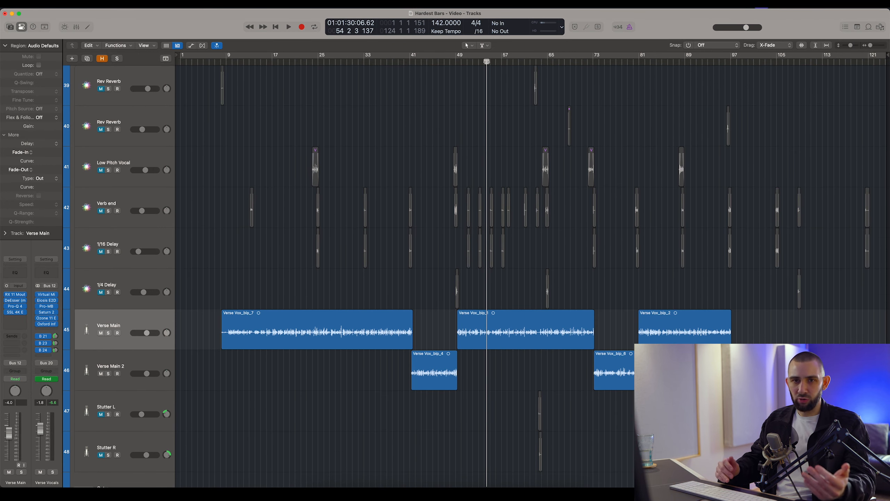
{"action": "scroll", "coordinate": [467, 132], "scroll_direction": "up", "scroll_amount": 1}
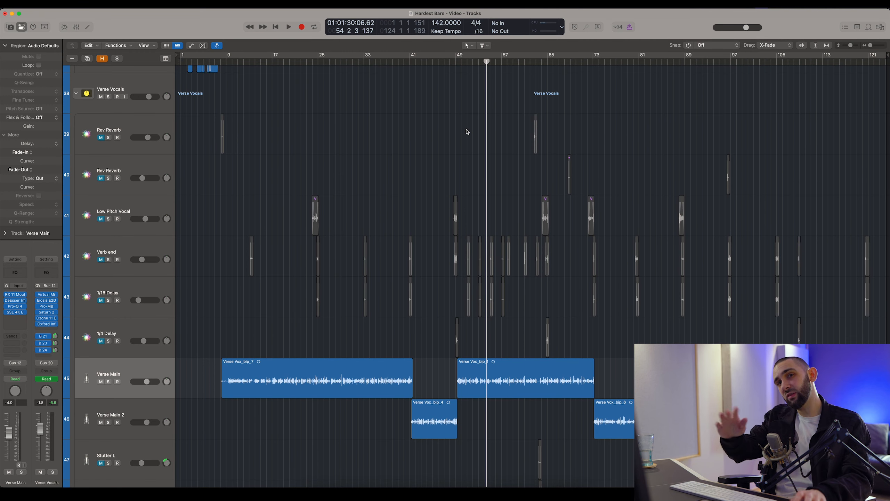
- Step through the muted verse effect tracks from 1/4 Delay up to Rev Reverb and return to the Verse Main track
{"action": "key", "text": "Up"}
{"action": "key", "text": "Up"}
{"action": "key", "text": "Up"}
{"action": "key", "text": "Up"}
{"action": "key", "text": "Up"}
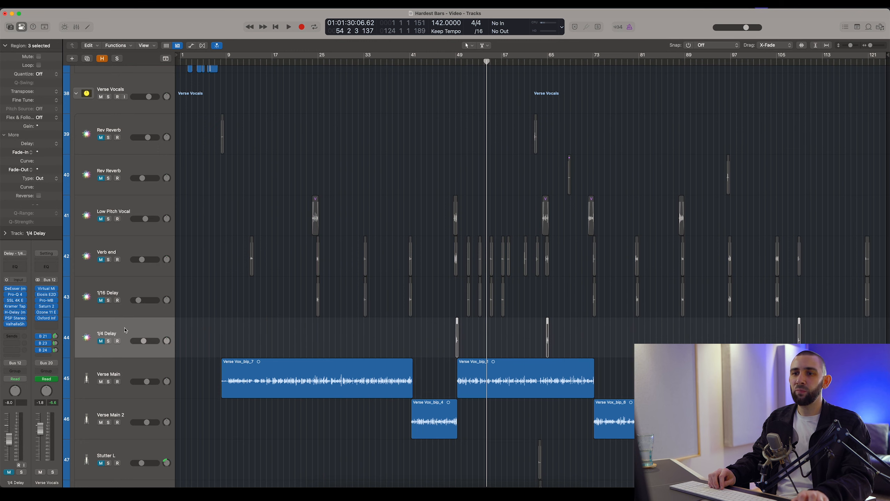
{"action": "key", "text": "Down"}
{"action": "key", "text": "Down"}
{"action": "key", "text": "Down"}
{"action": "key", "text": "Down"}
{"action": "key", "text": "Down"}
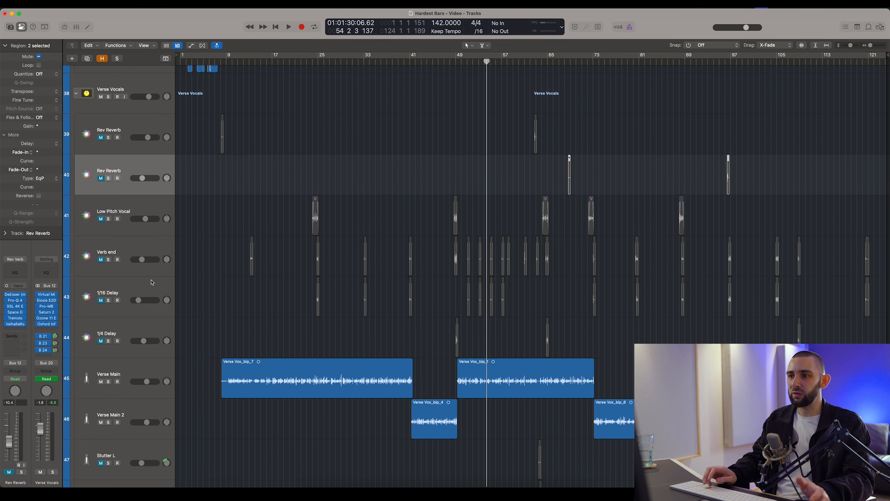
{"action": "scroll", "coordinate": [211, 316], "scroll_direction": "down", "scroll_amount": 3}
{"action": "key", "text": "Down"}
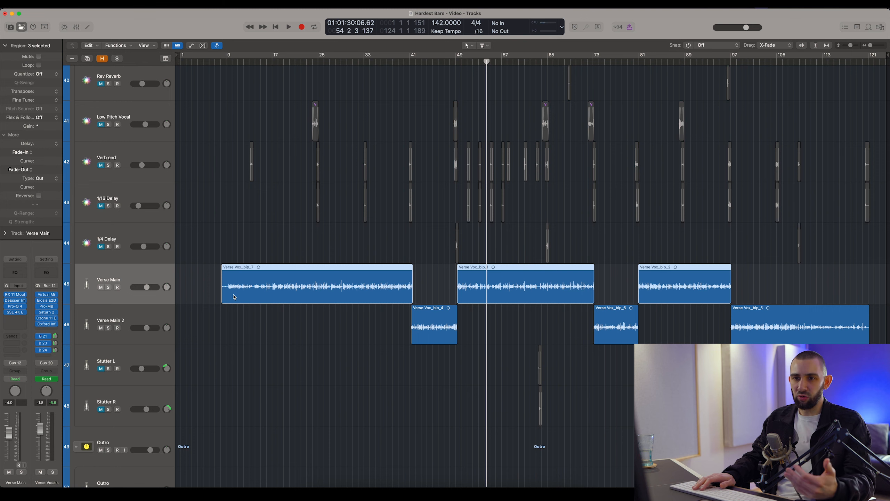
- Listen to the first Verse Main region around bars 28 to 31 with the effect tracks muted
{"action": "scroll", "coordinate": [234, 296], "scroll_direction": "up", "scroll_amount": 3}
{"action": "scroll", "coordinate": [386, 242], "scroll_direction": "right", "scroll_amount": 5}
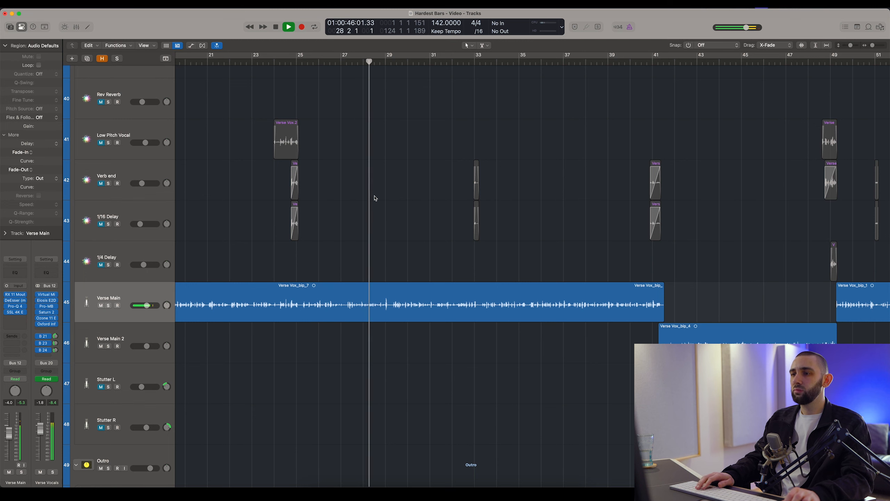
{"action": "key", "text": "super+Left"}
{"action": "key", "text": "super+Left"}
{"action": "key", "text": "super+Left"}
{"action": "key", "text": "super+Left"}
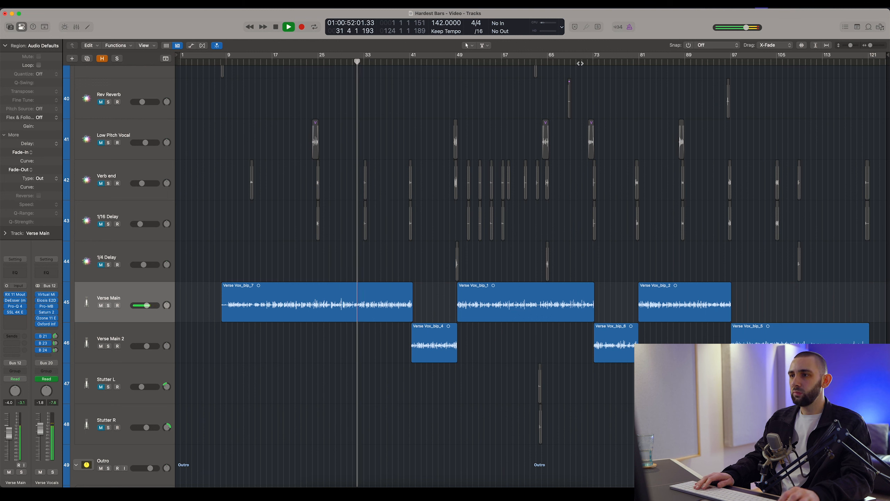
- Continue playback from about bar 77 to hear the vocal pass from Verse Main 2 to Verse Main at bar 81
{"action": "left_click", "coordinate": [620, 62]}
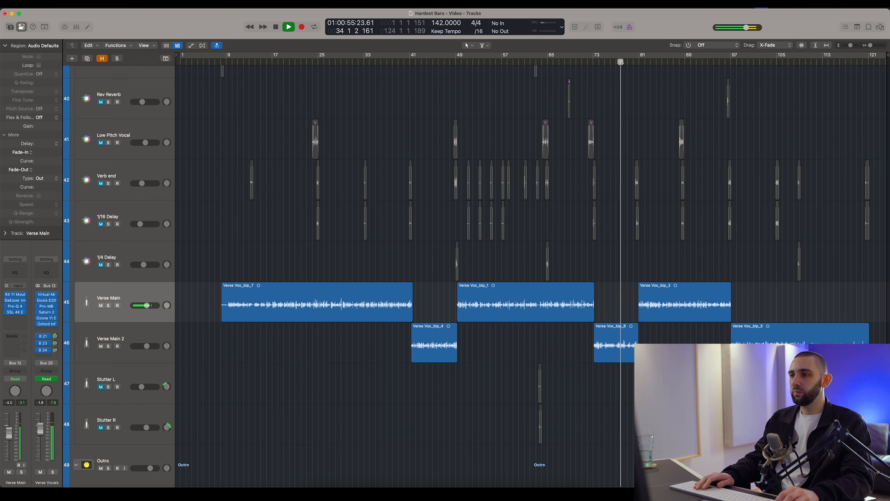
{"action": "scroll", "coordinate": [610, 97], "scroll_direction": "up", "scroll_amount": 5}
{"action": "scroll", "coordinate": [609, 97], "scroll_direction": "right", "scroll_amount": 5}
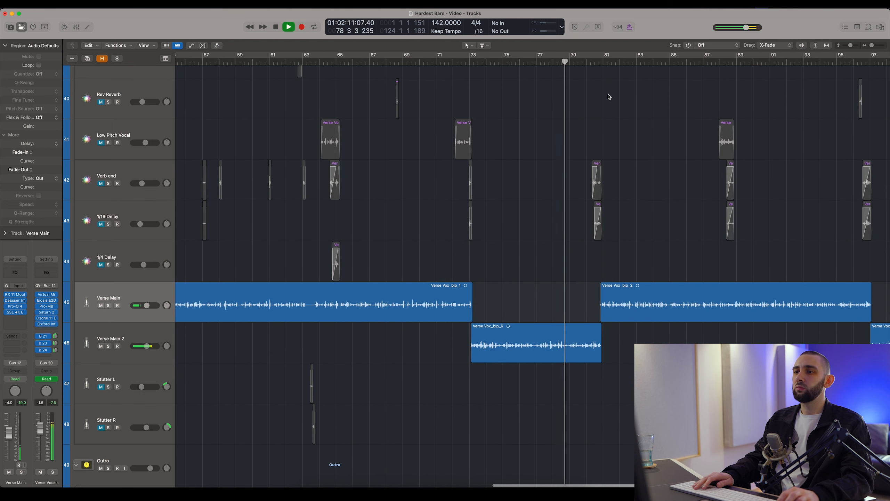
{"action": "scroll", "coordinate": [608, 97], "scroll_direction": "right", "scroll_amount": 6}
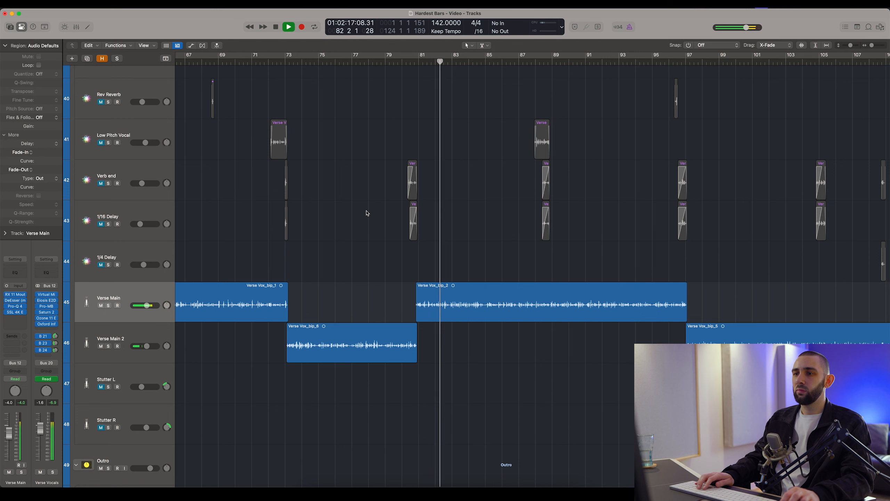
{"action": "key", "text": "super+Left"}
{"action": "key", "text": "super+Left"}
{"action": "key", "text": "super+Left"}
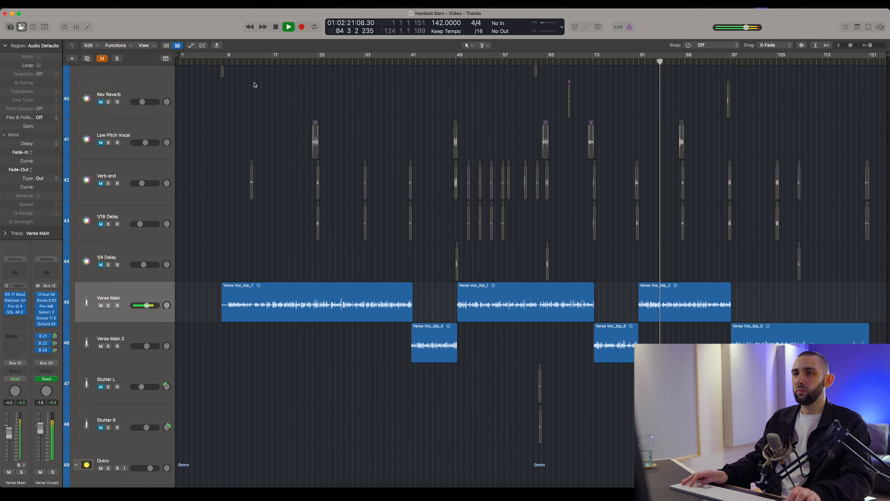
- Solo the Verse Main track with its plug-ins bypassed and listen to it from about bar 25
{"action": "key", "text": "space"}
{"action": "left_click", "coordinate": [226, 62]}
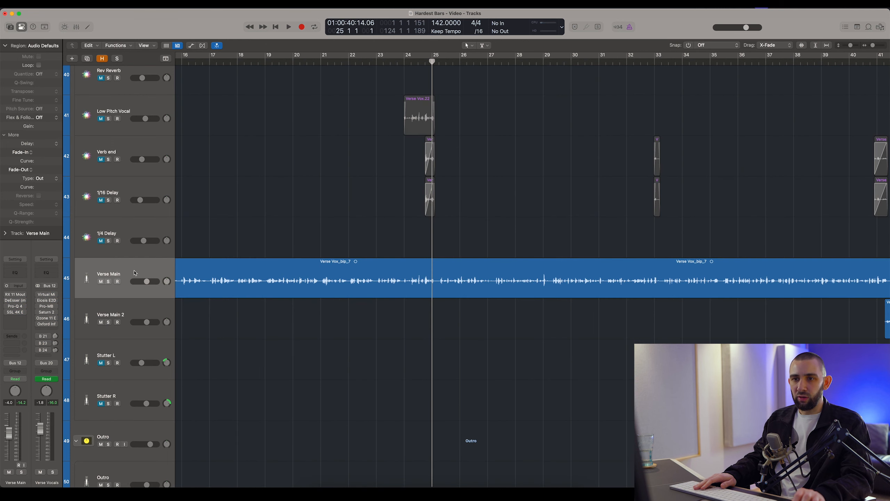
{"action": "left_click", "coordinate": [110, 282]}
{"action": "scroll", "coordinate": [369, 224], "scroll_direction": "right", "scroll_amount": 2}
{"action": "left_click", "coordinate": [413, 61]}
{"action": "left_click_drag", "start_coordinate": [413, 61], "coordinate": [413, 62]}
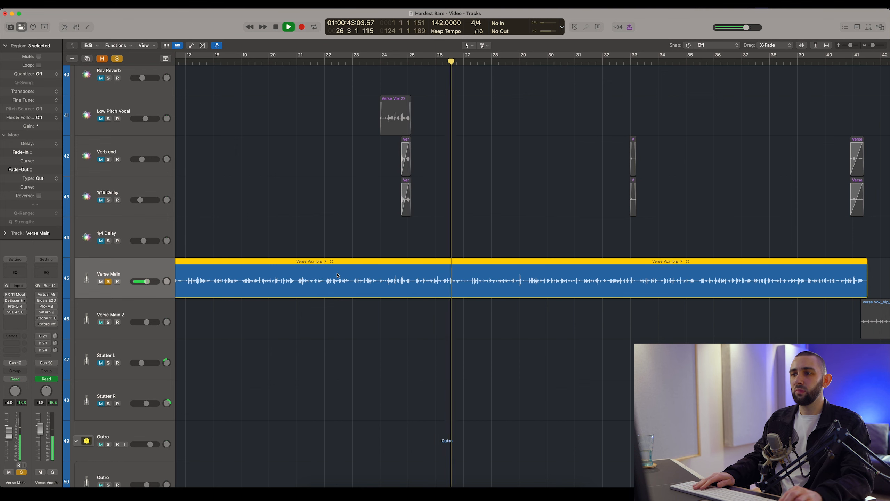
{"action": "key", "text": "super+Right"}
{"action": "key", "text": "super+Right"}
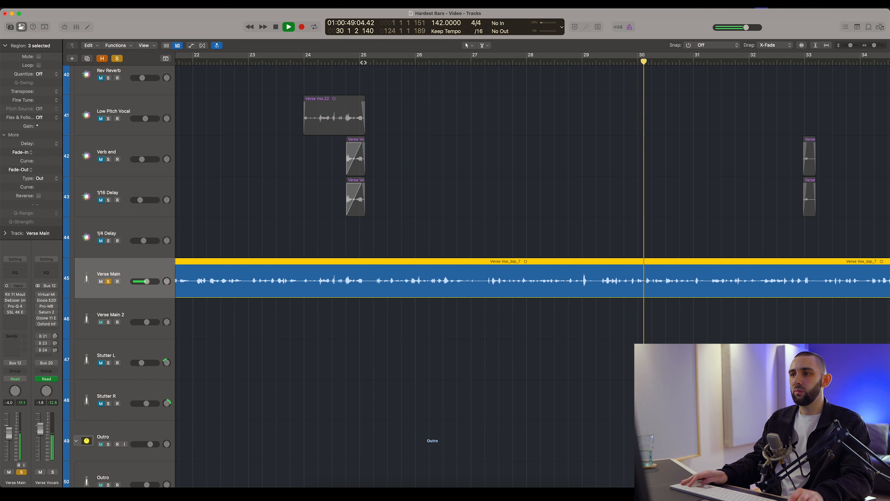
- Return the playhead to about bar 25, then switch on and open RX 11 Mouth De-click on Verse Main
{"action": "key", "text": "space"}
{"action": "left_click", "coordinate": [363, 63]}
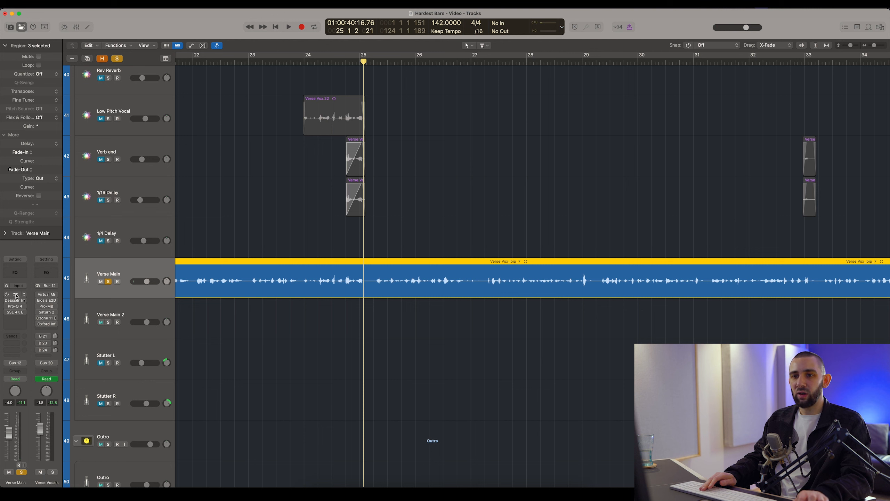
{"action": "left_click", "coordinate": [15, 294]}
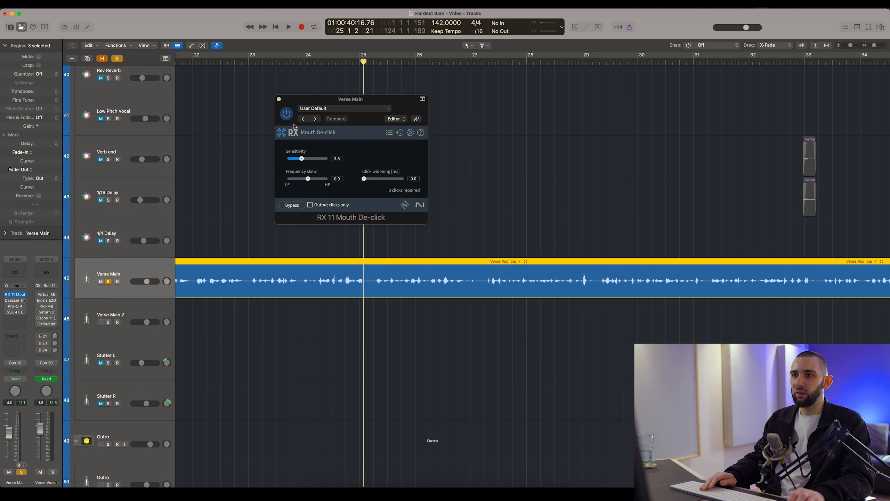
{"action": "left_click_drag", "start_coordinate": [313, 103], "coordinate": [320, 124]}
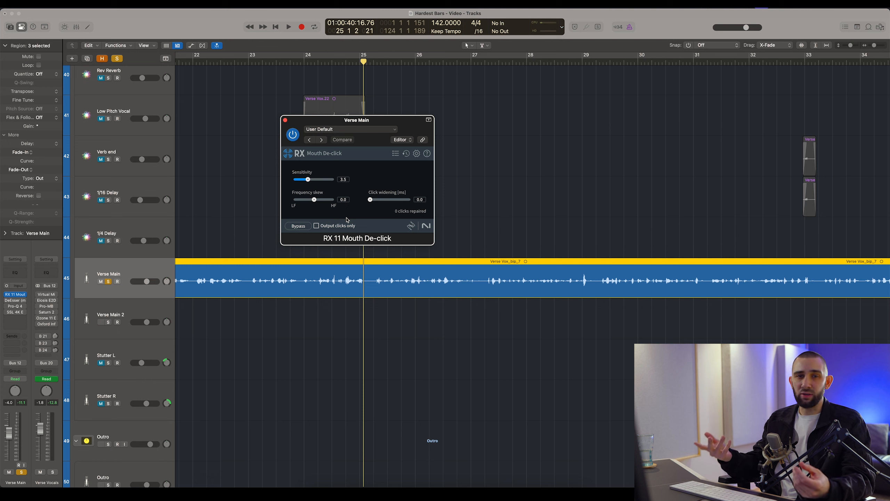
{"action": "left_click_drag", "start_coordinate": [345, 121], "coordinate": [348, 127]}
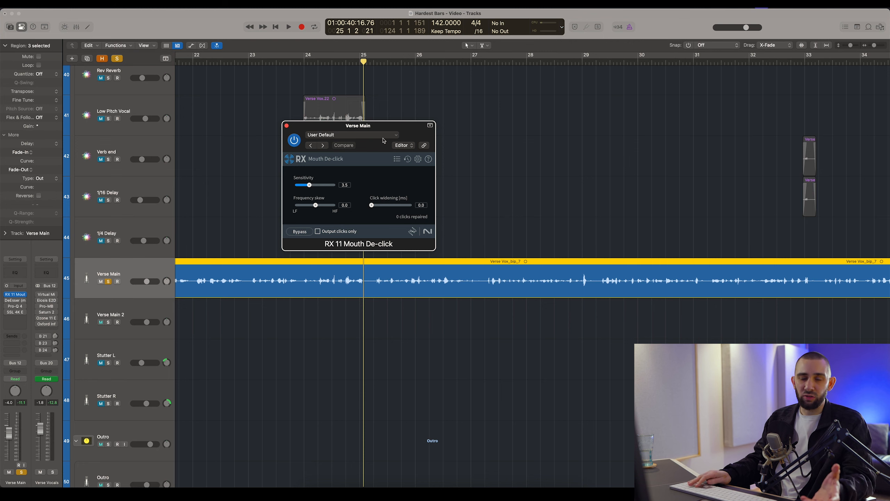
- Listen to Verse Main from bar 25 with Mouth De-click active and watch its repaired-click counter
{"action": "left_click", "coordinate": [488, 200]}
{"action": "key", "text": "space"}
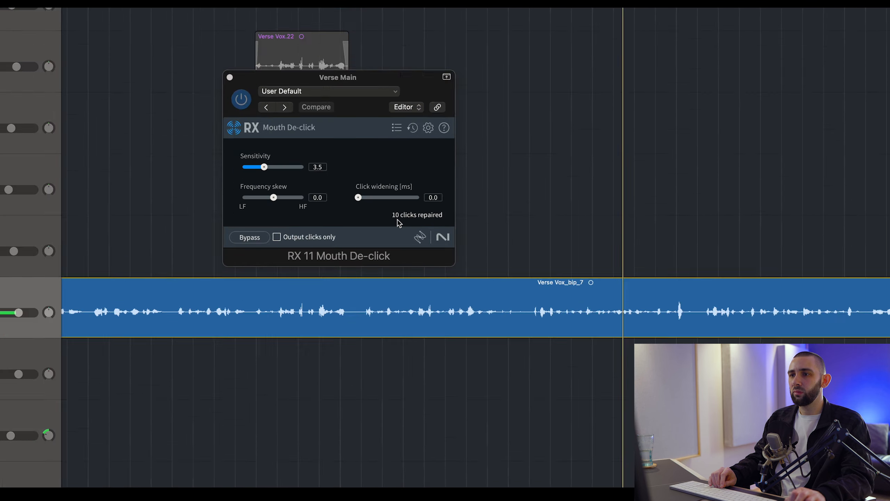
{"action": "key", "text": "space"}
- Switch on the DeEsser on the Verse Main channel and open its window
{"action": "left_click", "coordinate": [16, 301]}
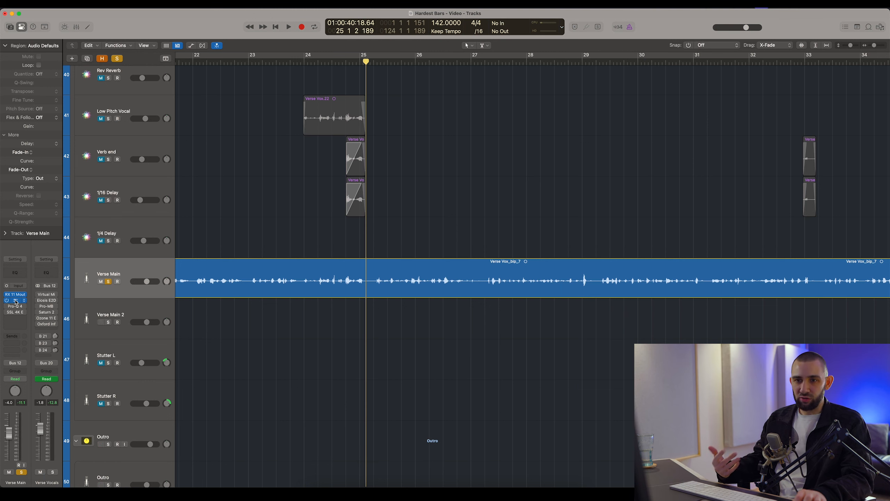
{"action": "left_click", "coordinate": [15, 300]}
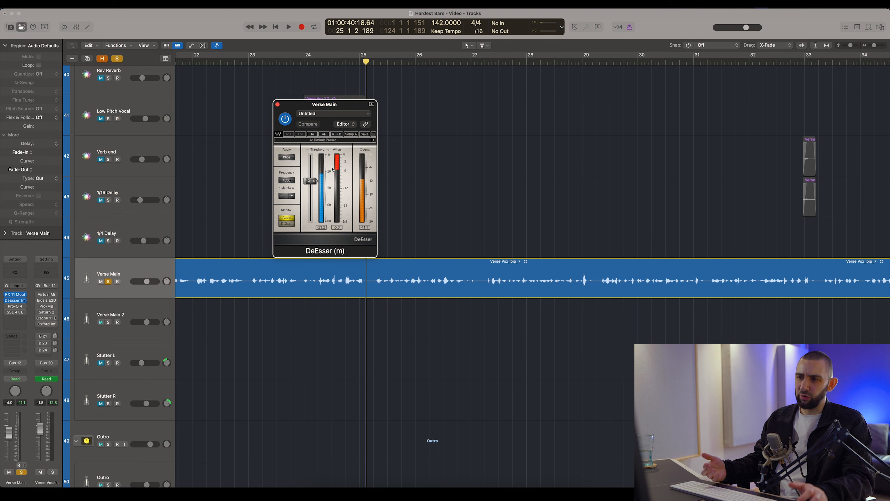
{"action": "left_click_drag", "start_coordinate": [329, 106], "coordinate": [346, 113]}
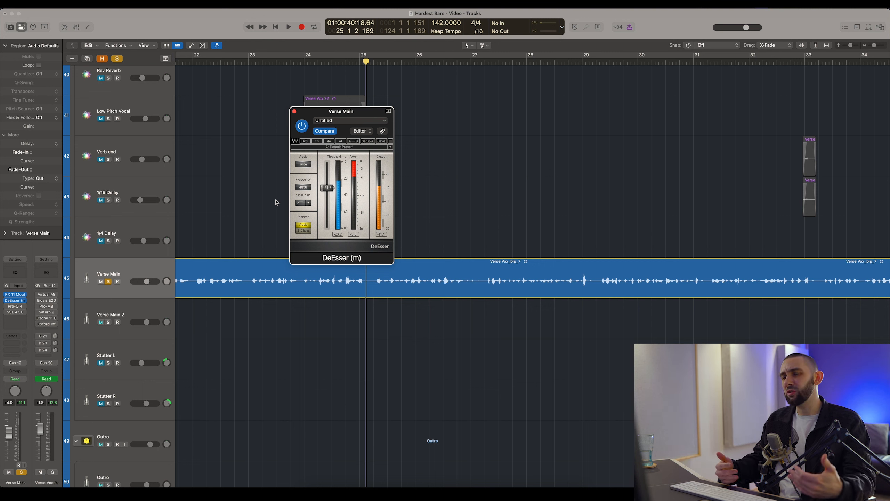
- Compare the soloed Verse Main vocal with the DeEsser active and bypassed during playback, and close the plug-in
{"action": "key", "text": "space"}
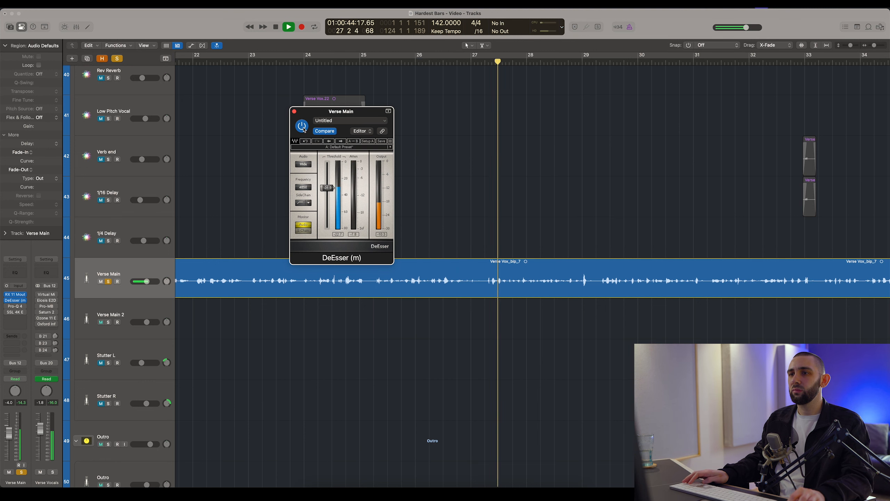
{"action": "left_click", "coordinate": [304, 130]}
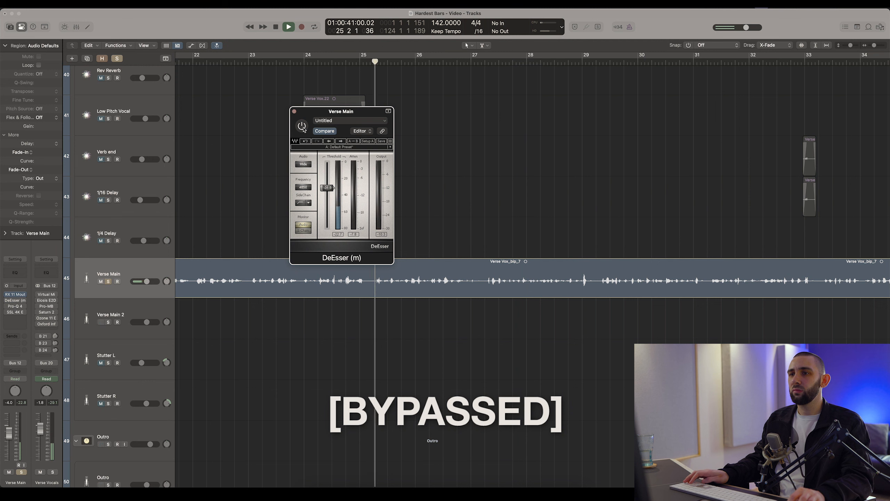
{"action": "left_click", "coordinate": [302, 126]}
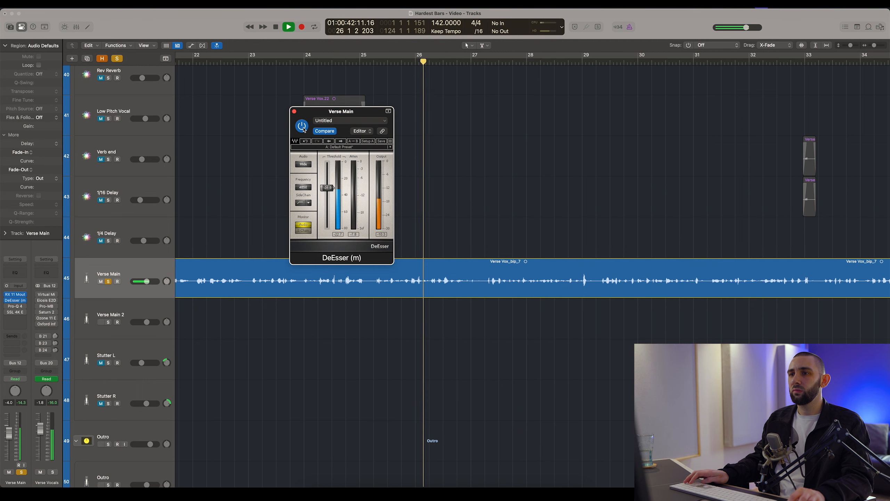
{"action": "left_click", "coordinate": [302, 126]}
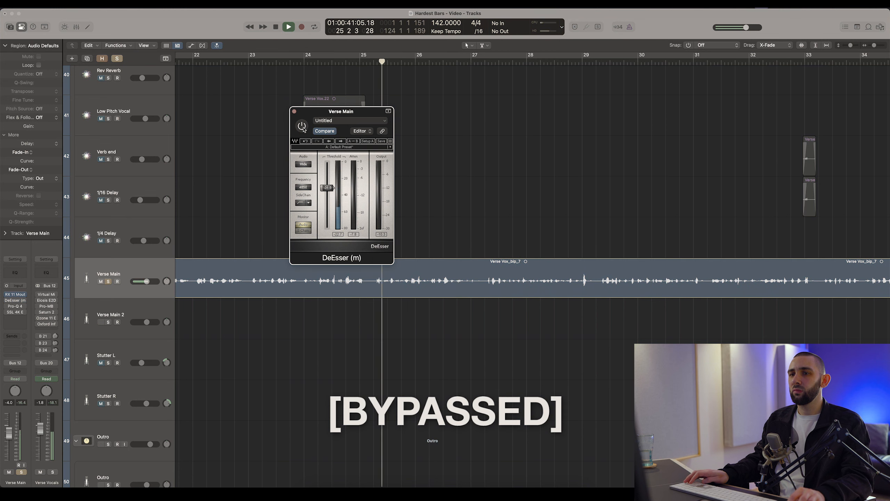
{"action": "left_click", "coordinate": [302, 126]}
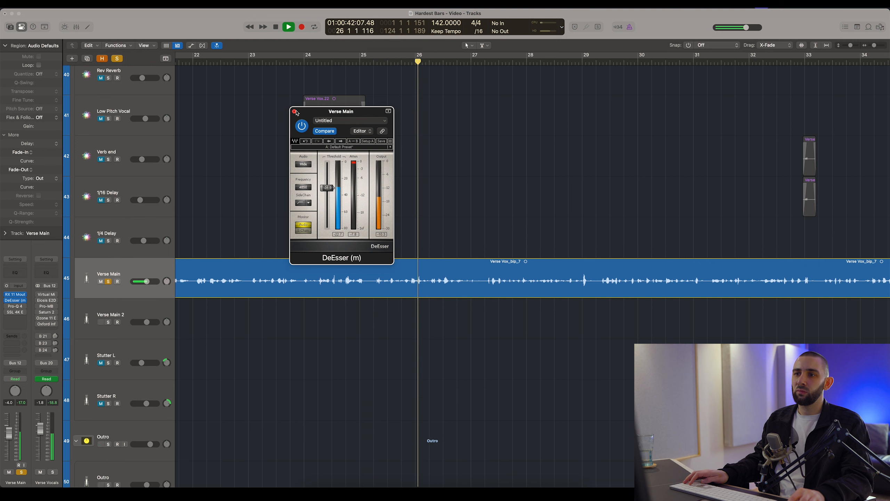
{"action": "left_click", "coordinate": [295, 112]}
{"action": "key", "text": "space"}
- Switch on and open Pro-Q 4 on Verse Main, and place the playhead at about bar 25
{"action": "left_click", "coordinate": [14, 306]}
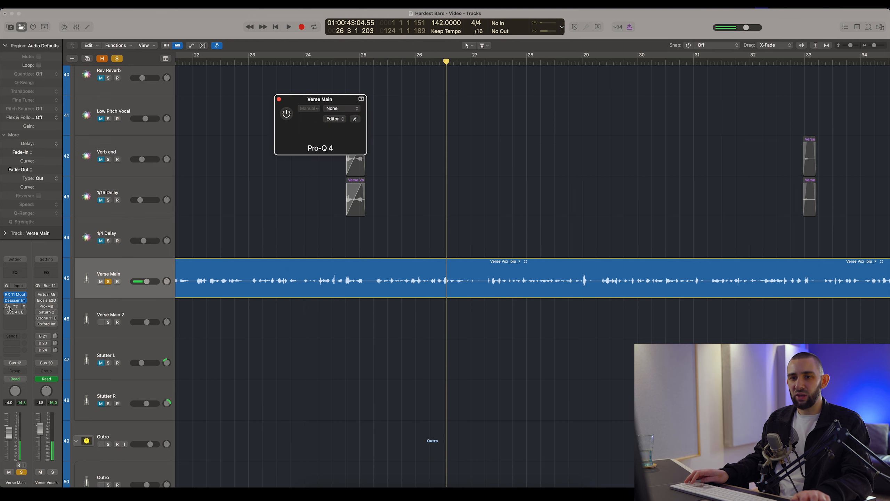
{"action": "left_click_drag", "start_coordinate": [321, 99], "coordinate": [346, 175]}
{"action": "scroll", "coordinate": [368, 99], "scroll_direction": "down", "scroll_amount": 5}
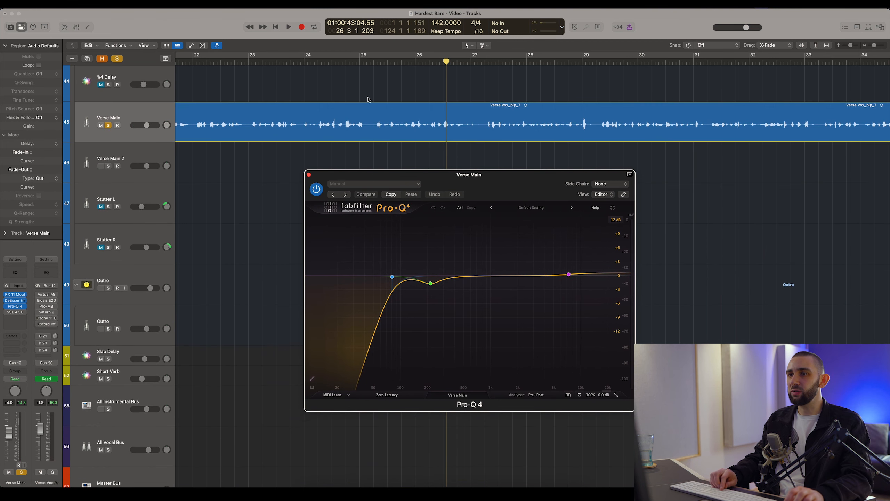
{"action": "left_click", "coordinate": [363, 60]}
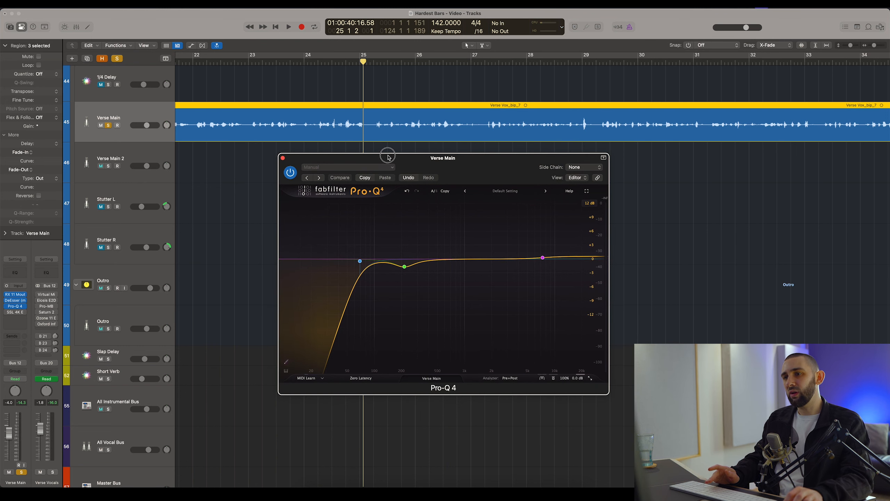
{"action": "left_click_drag", "start_coordinate": [388, 158], "coordinate": [392, 154]}
- Examine the Pro-Q 4 curve, compare Verse Main with the EQ active and bypassed during playback, and close the plug-in
{"action": "mouse_move", "coordinate": [363, 295]}
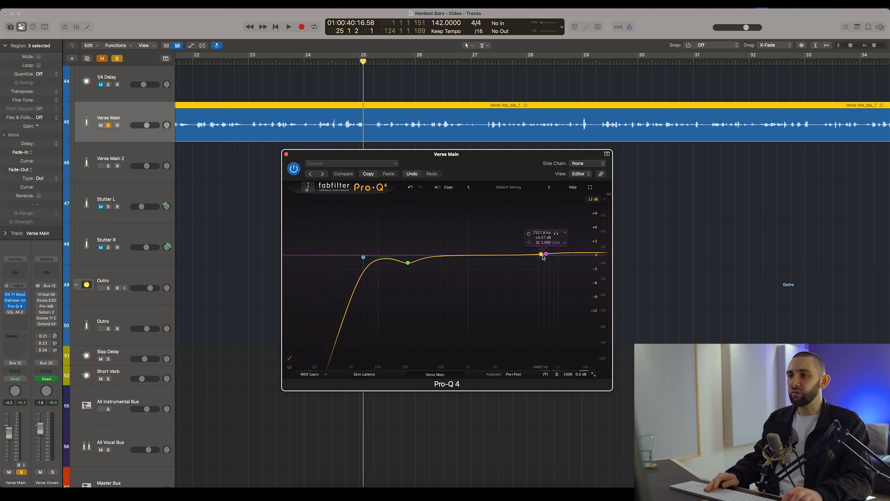
{"action": "key", "text": "space"}
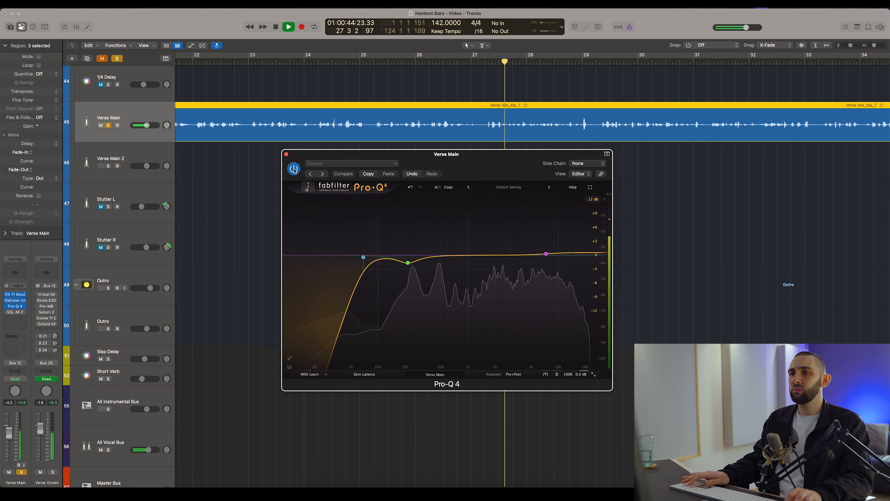
{"action": "left_click", "coordinate": [294, 169]}
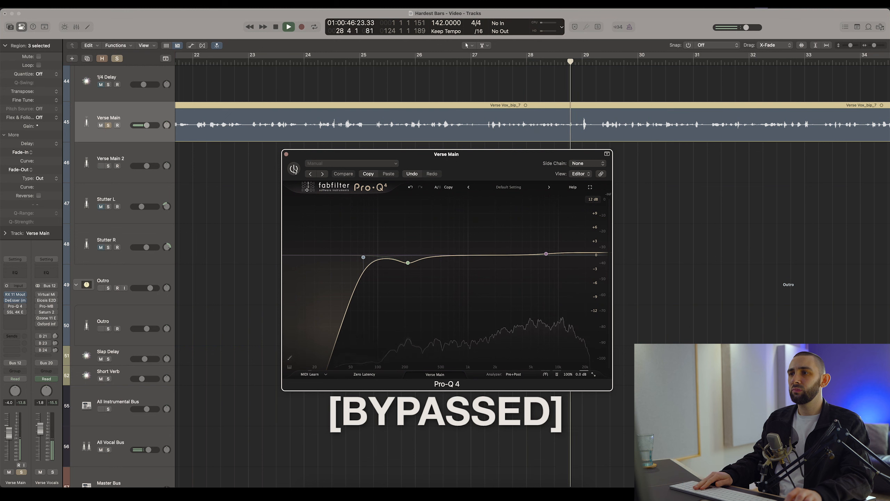
{"action": "left_click", "coordinate": [294, 168]}
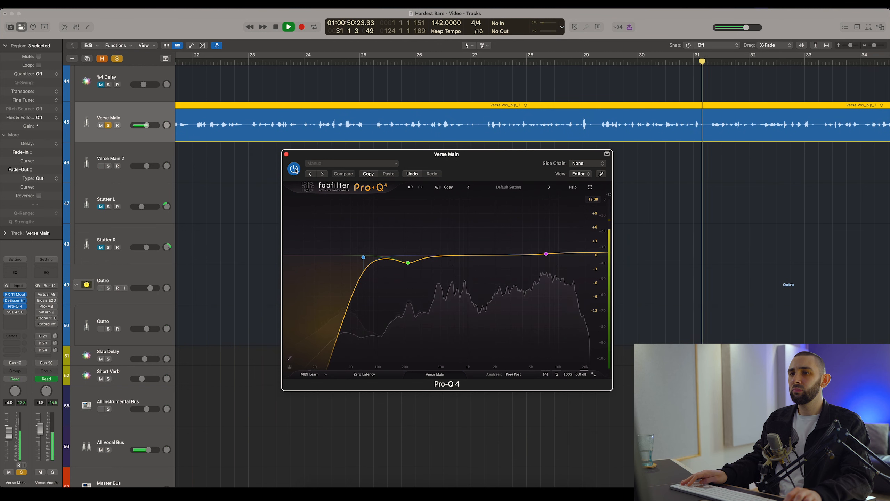
{"action": "left_click", "coordinate": [294, 168]}
{"action": "left_click", "coordinate": [294, 168]}
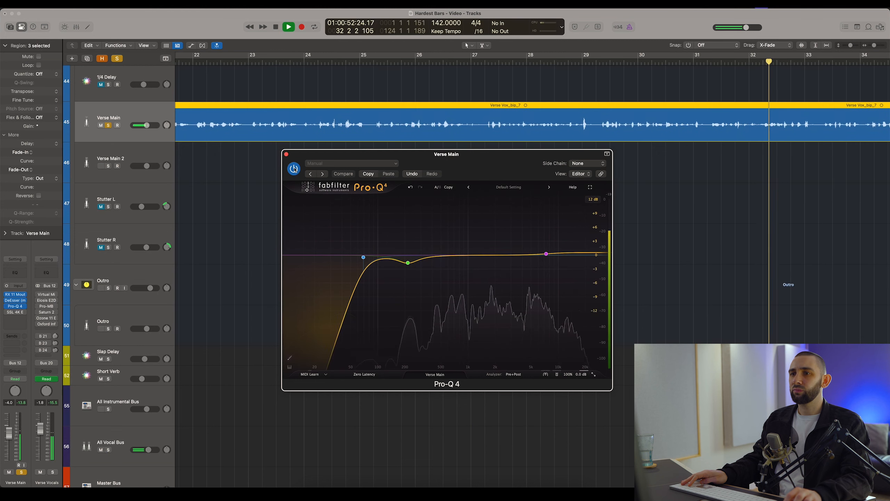
{"action": "left_click", "coordinate": [286, 154]}
{"action": "key", "text": "space"}
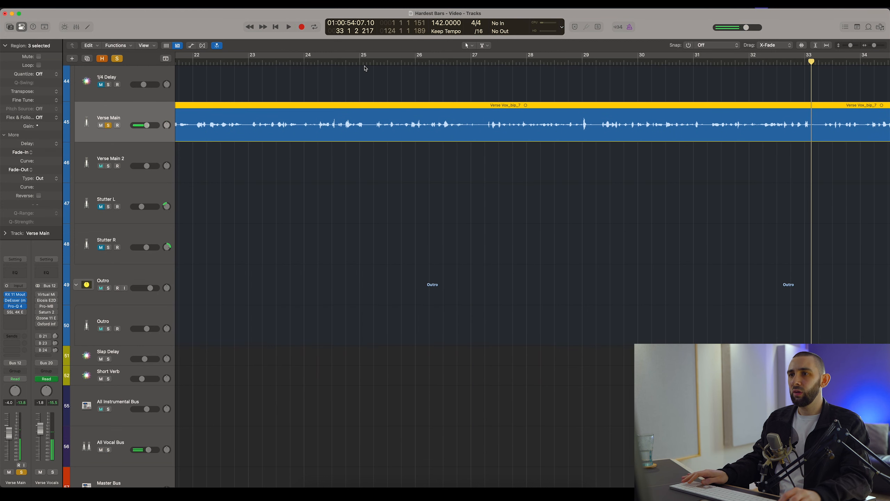
{"action": "key", "text": "space"}
{"action": "key", "text": "space"}
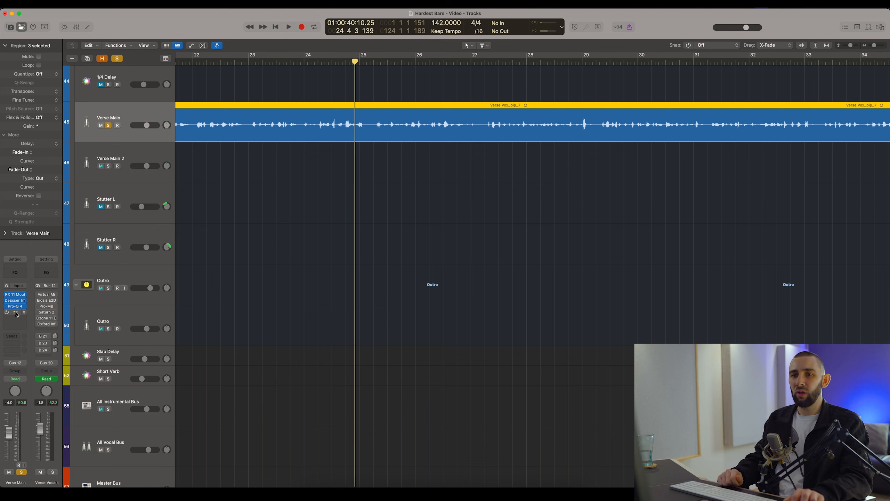
- Open SSL 4K E on Verse Main, switch it on, and place the playhead at about bar 25
{"action": "left_click", "coordinate": [17, 314]}
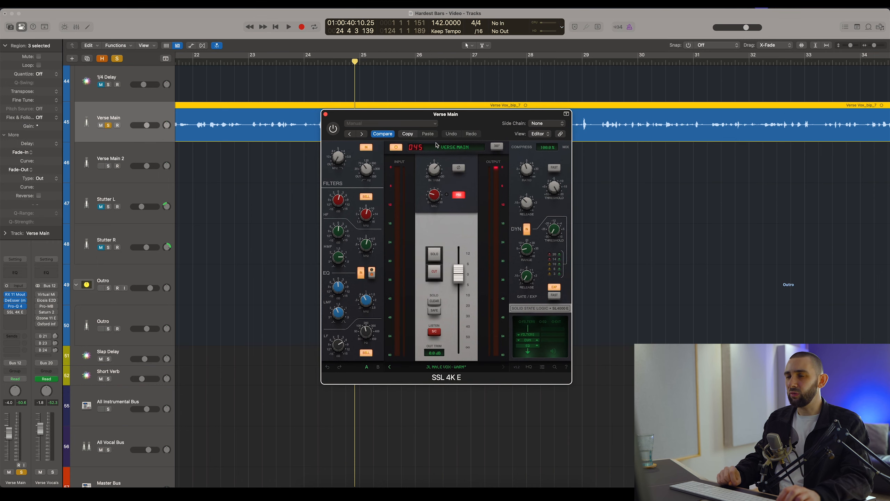
{"action": "left_click_drag", "start_coordinate": [397, 111], "coordinate": [406, 153]}
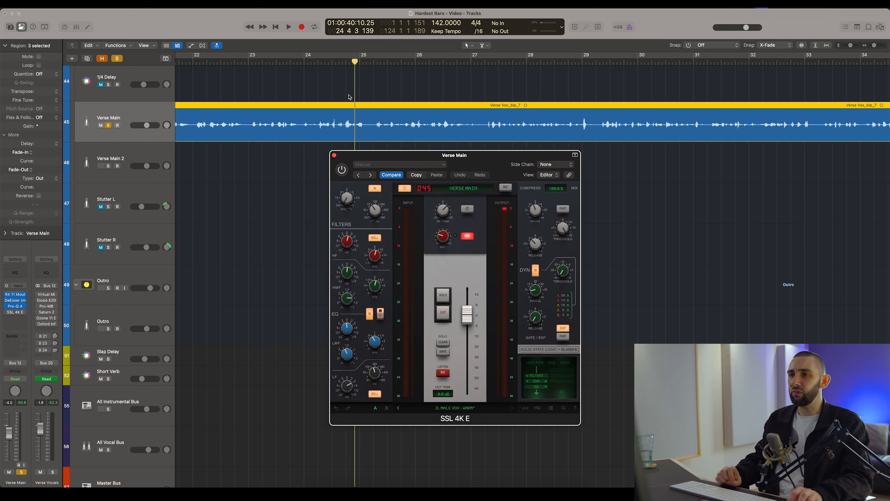
{"action": "left_click", "coordinate": [359, 62]}
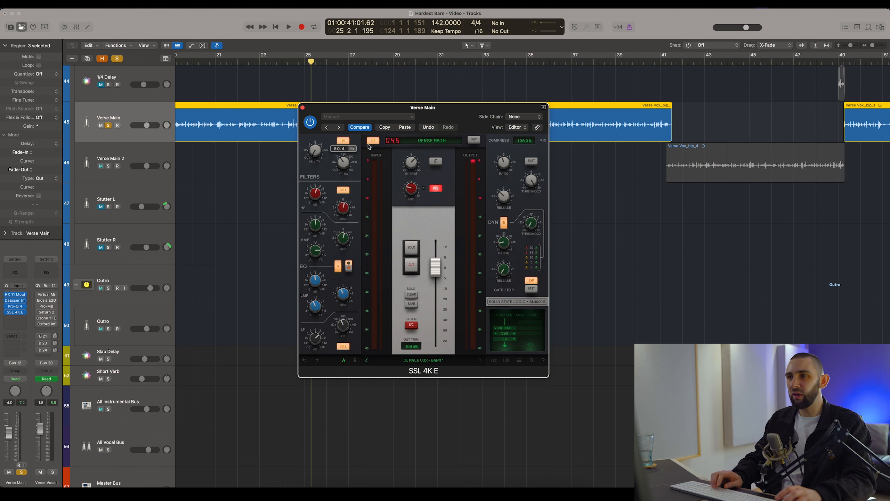
{"action": "left_click_drag", "start_coordinate": [365, 112], "coordinate": [365, 112]}
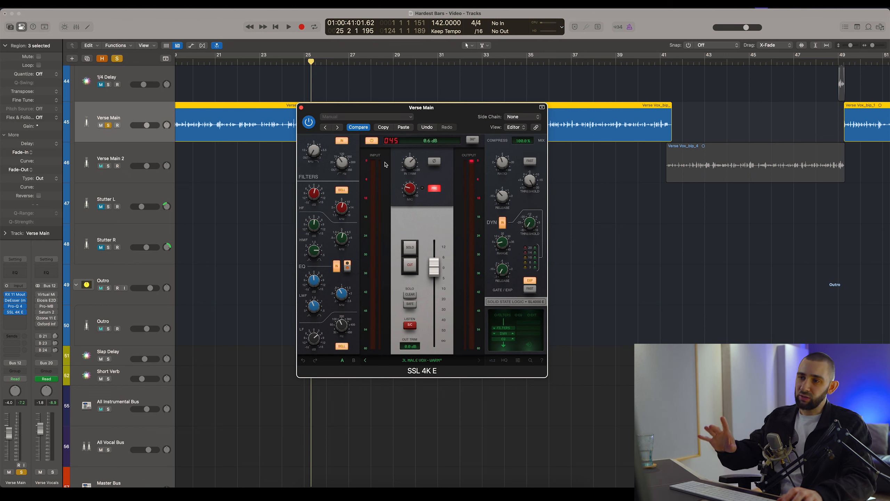
{"action": "mouse_move", "coordinate": [340, 210]}
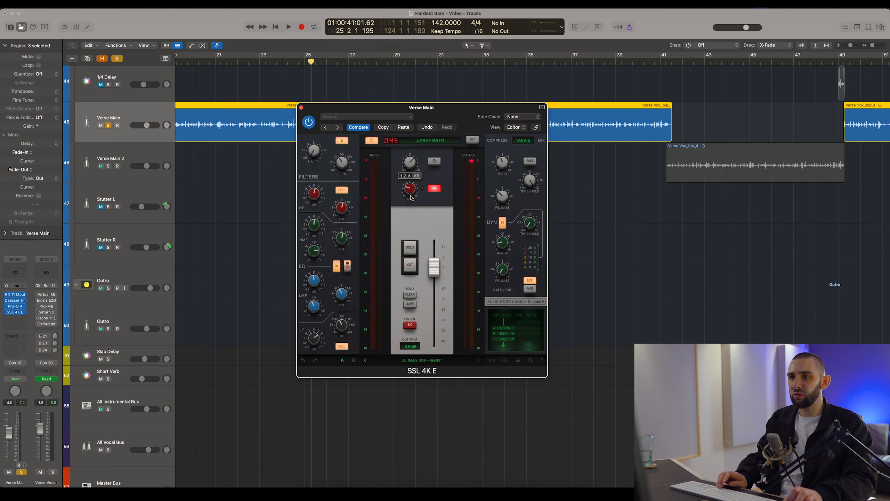
- Compare the soloed Verse Main vocal with SSL 4K E bypassed and active during playback
{"action": "left_click", "coordinate": [308, 124]}
{"action": "key", "text": "space"}
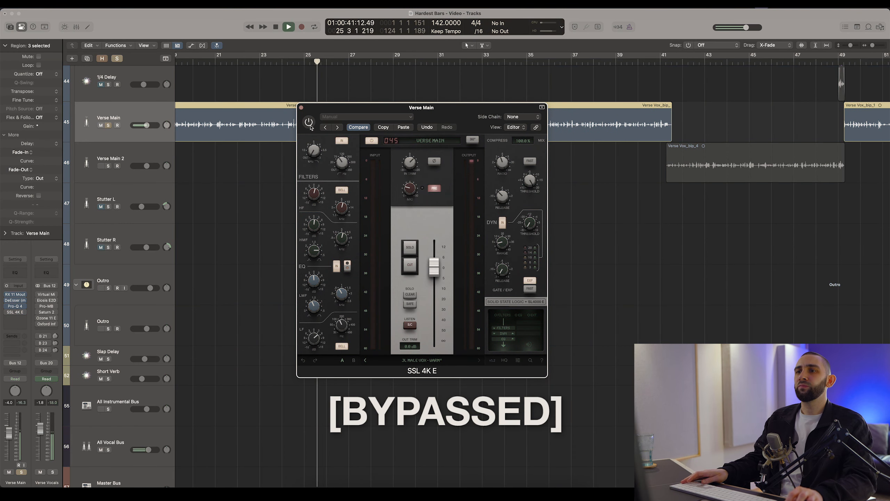
{"action": "left_click", "coordinate": [309, 123]}
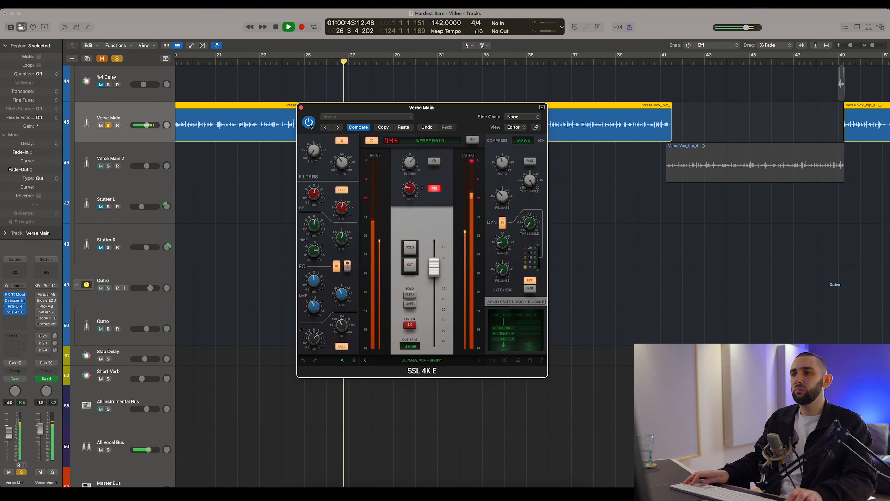
{"action": "left_click", "coordinate": [308, 122]}
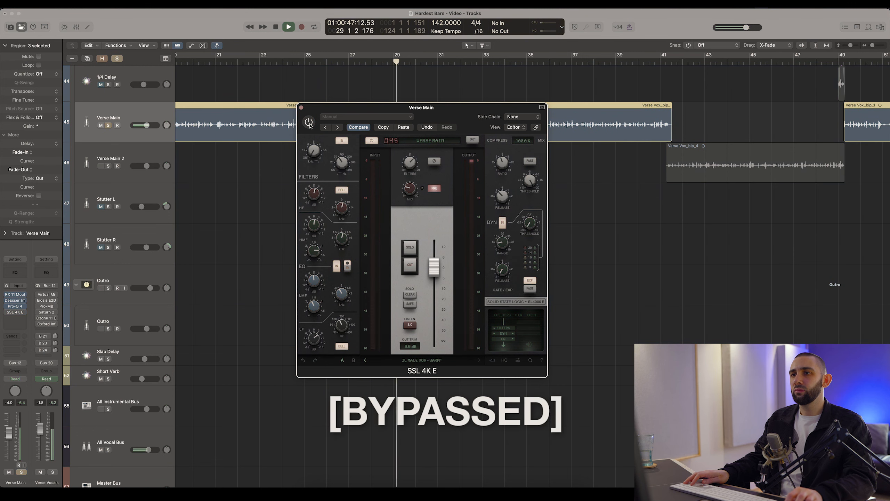
{"action": "left_click", "coordinate": [309, 123]}
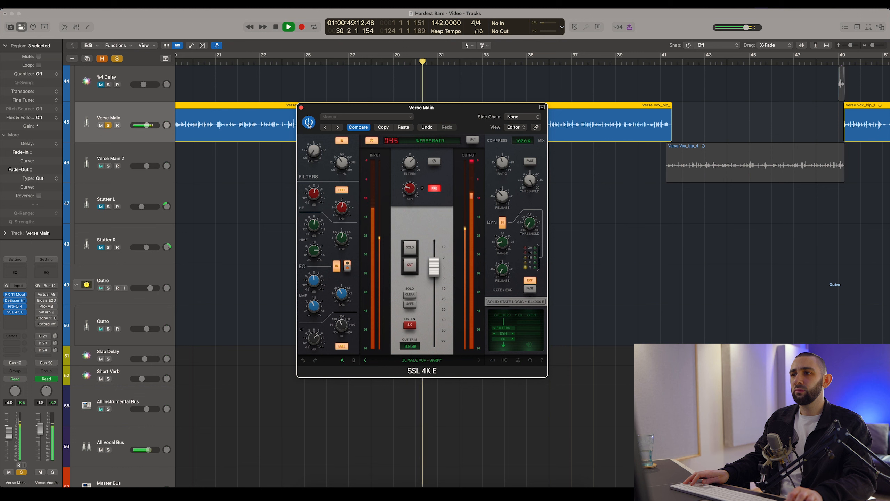
{"action": "left_click", "coordinate": [309, 123]}
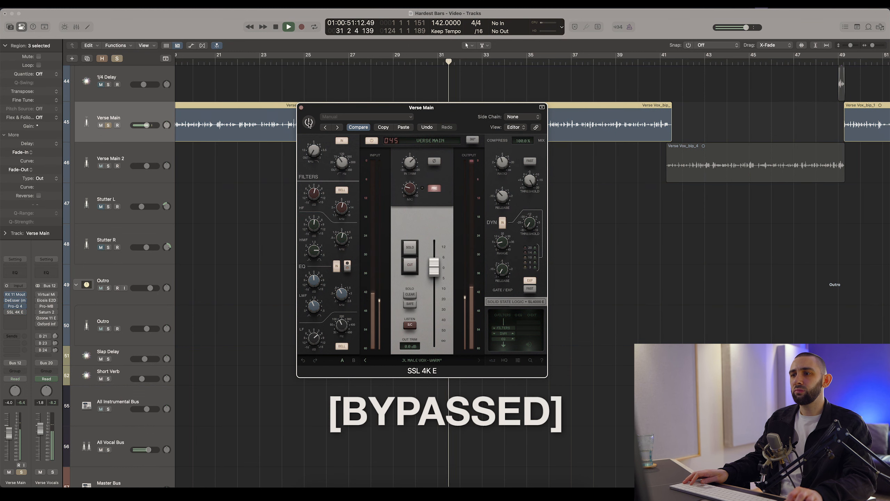
{"action": "left_click", "coordinate": [309, 123]}
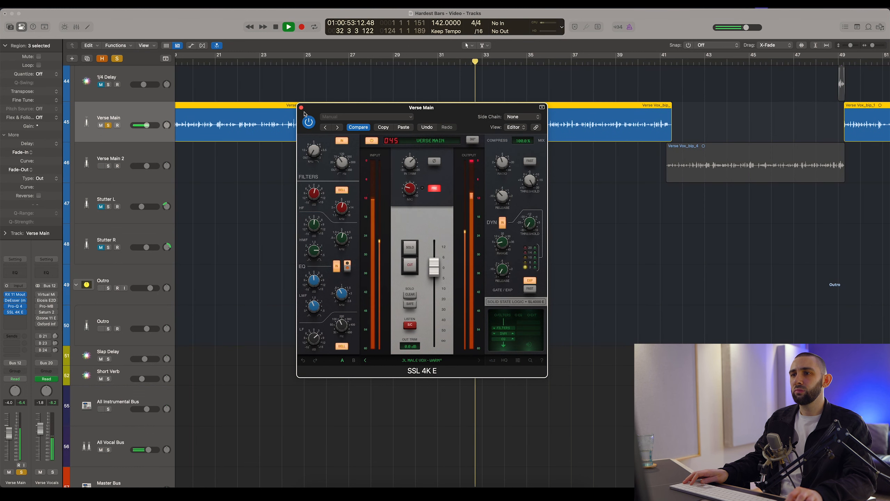
{"action": "key", "text": "space"}
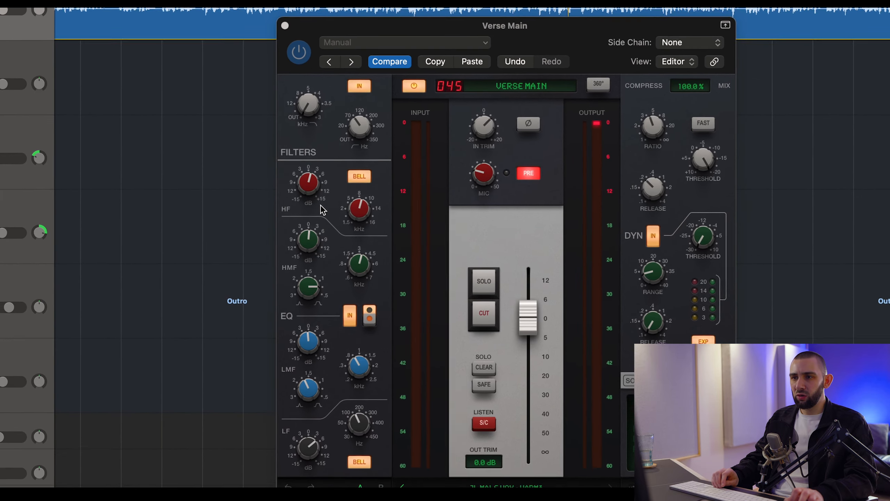
- Examine the EQ, mic preamp and compressor settings of SSL 4K E on Verse Main, check its gain-reduction meter during playback, and close the plug-in
{"action": "mouse_move", "coordinate": [316, 199]}
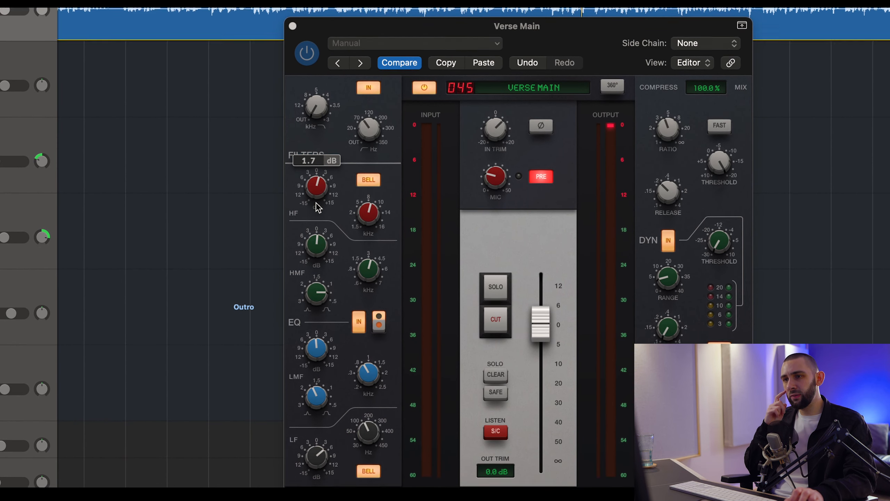
{"action": "mouse_move", "coordinate": [314, 248]}
{"action": "mouse_move", "coordinate": [315, 325]}
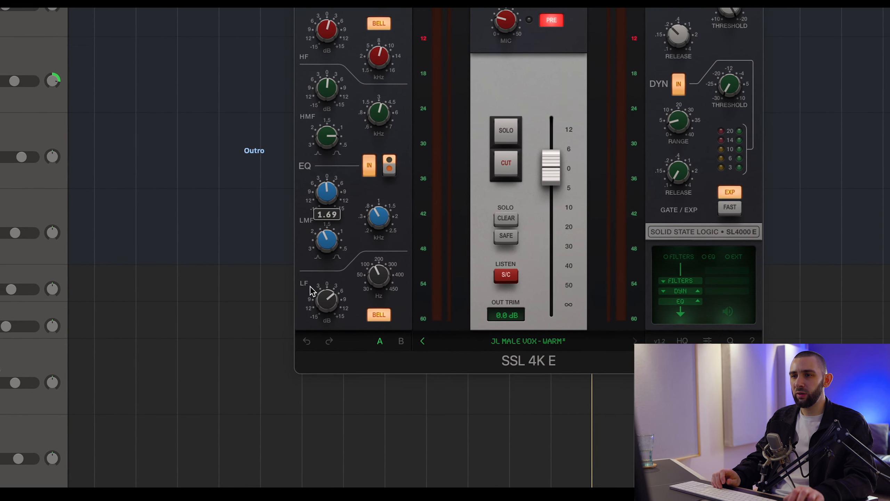
{"action": "mouse_move", "coordinate": [361, 344]}
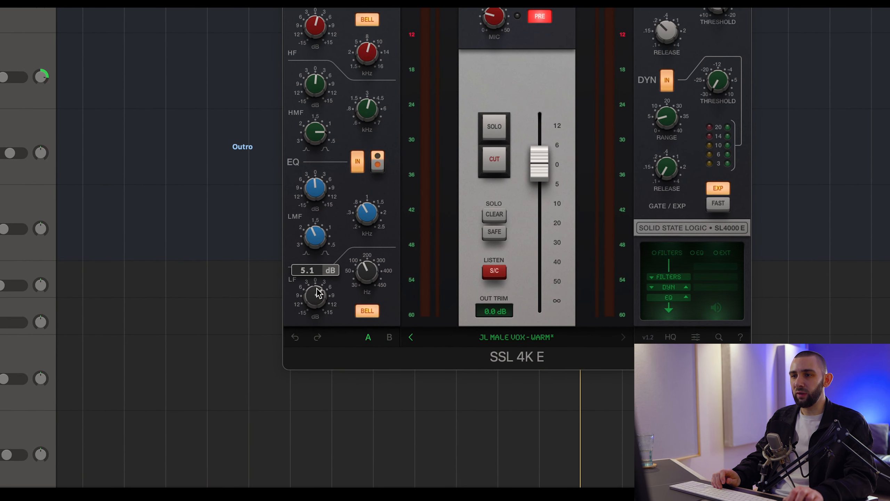
{"action": "mouse_move", "coordinate": [297, 292]}
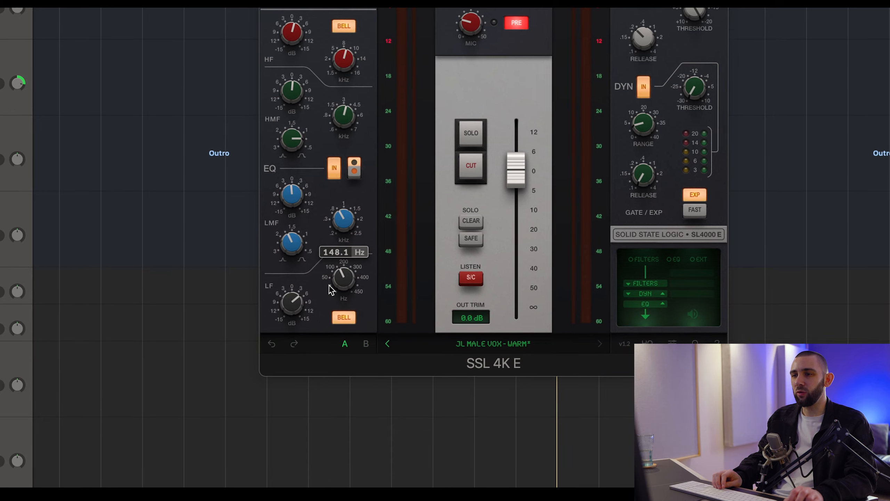
{"action": "mouse_move", "coordinate": [323, 293]}
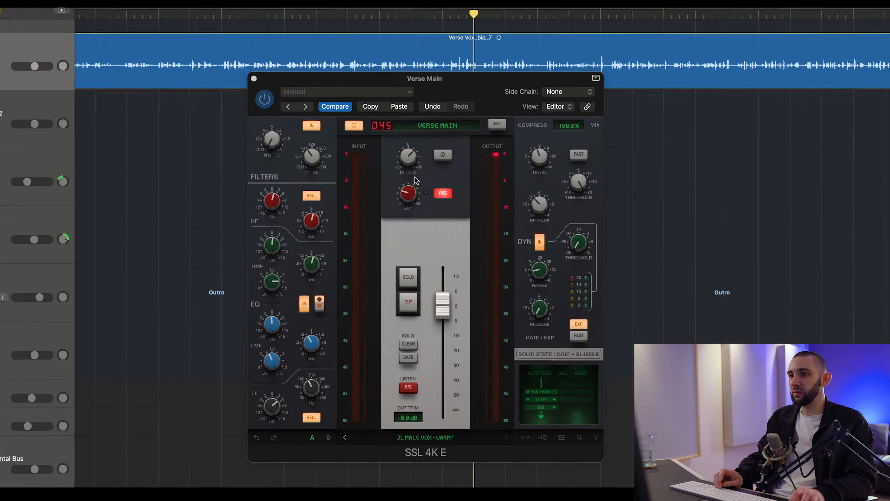
{"action": "mouse_move", "coordinate": [413, 190]}
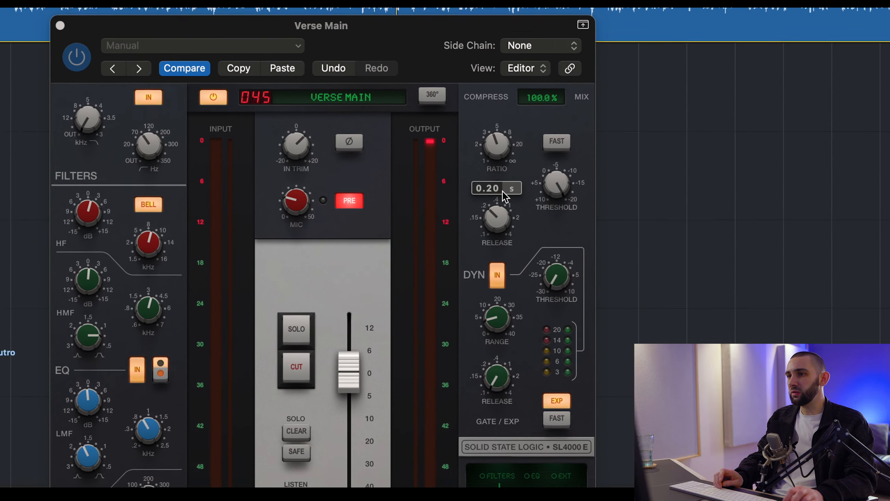
{"action": "mouse_move", "coordinate": [510, 130]}
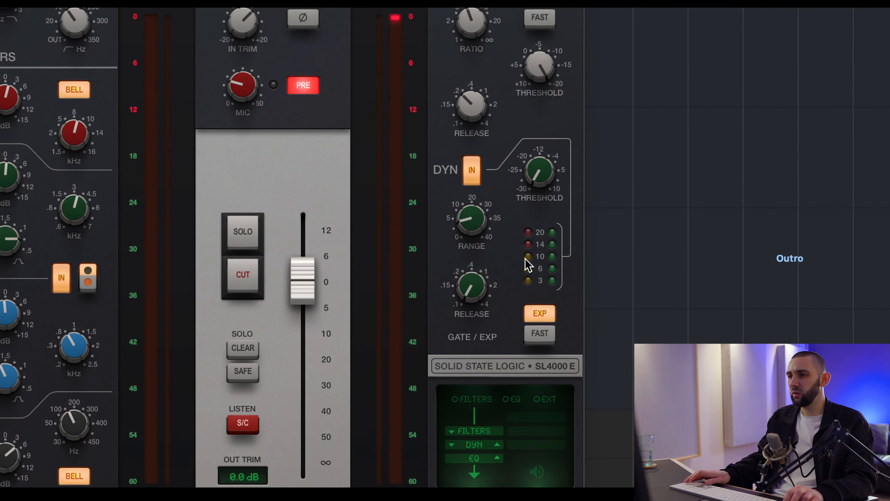
{"action": "key", "text": "space"}
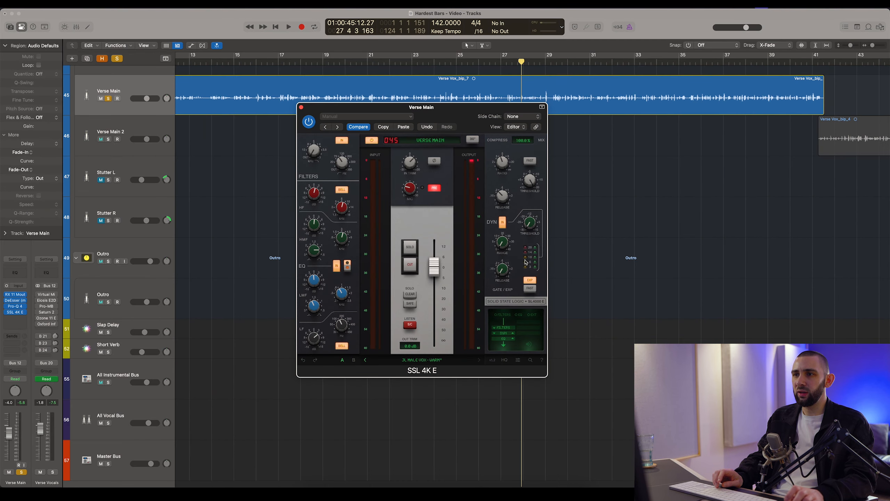
{"action": "left_click", "coordinate": [301, 107]}
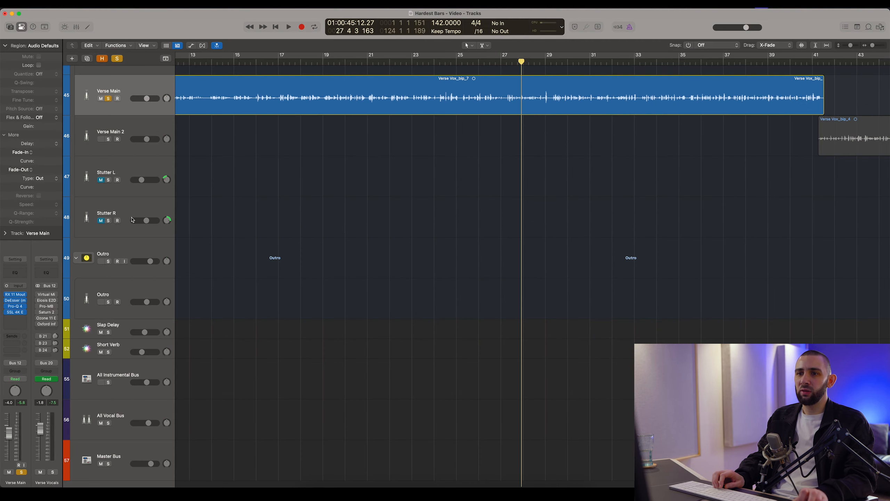
- Look through the tracks in the Verse Vocals stack, view the stack's own channel strip, and reselect Verse Main
{"action": "scroll", "coordinate": [152, 211], "scroll_direction": "up", "scroll_amount": 5}
{"action": "scroll", "coordinate": [152, 212], "scroll_direction": "up", "scroll_amount": 1}
{"action": "scroll", "coordinate": [126, 337], "scroll_direction": "down", "scroll_amount": 2}
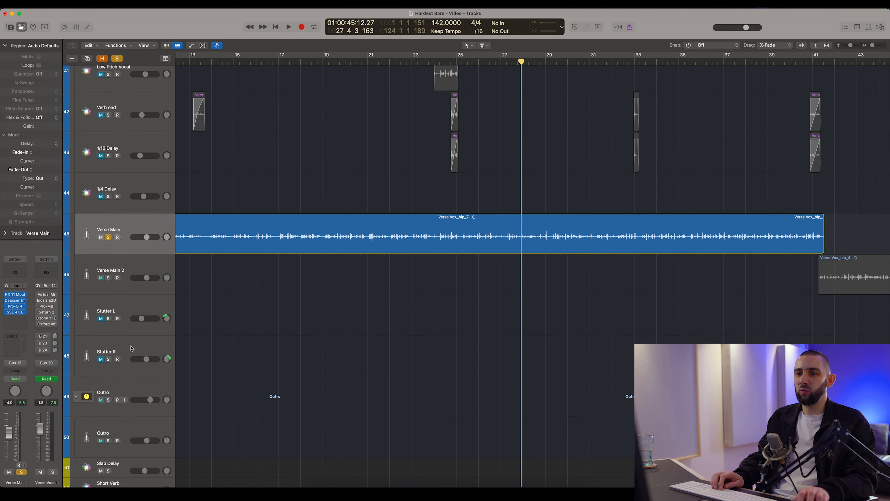
{"action": "left_click", "coordinate": [132, 349]}
{"action": "scroll", "coordinate": [142, 326], "scroll_direction": "up", "scroll_amount": 4}
{"action": "scroll", "coordinate": [142, 326], "scroll_direction": "up", "scroll_amount": 4}
{"action": "left_click", "coordinate": [112, 189]}
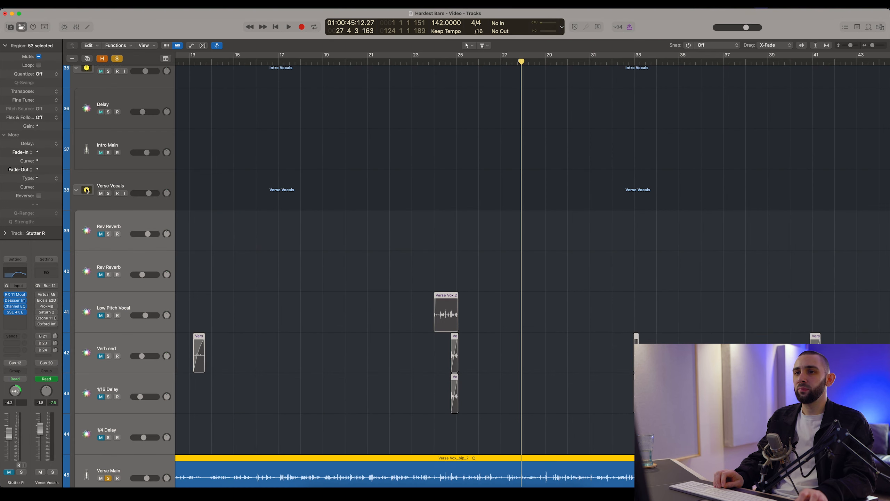
{"action": "left_click", "coordinate": [21, 199]}
{"action": "left_click", "coordinate": [77, 191]}
{"action": "scroll", "coordinate": [128, 351], "scroll_direction": "down", "scroll_amount": 5}
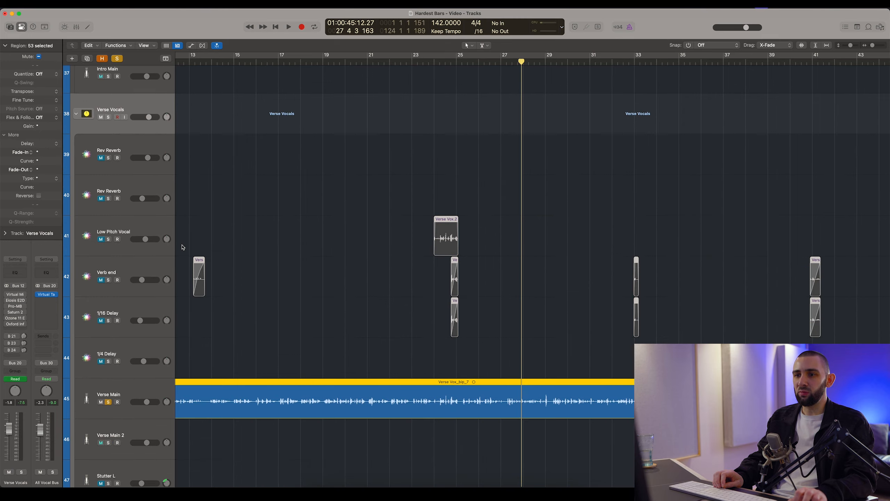
{"action": "left_click", "coordinate": [128, 372]}
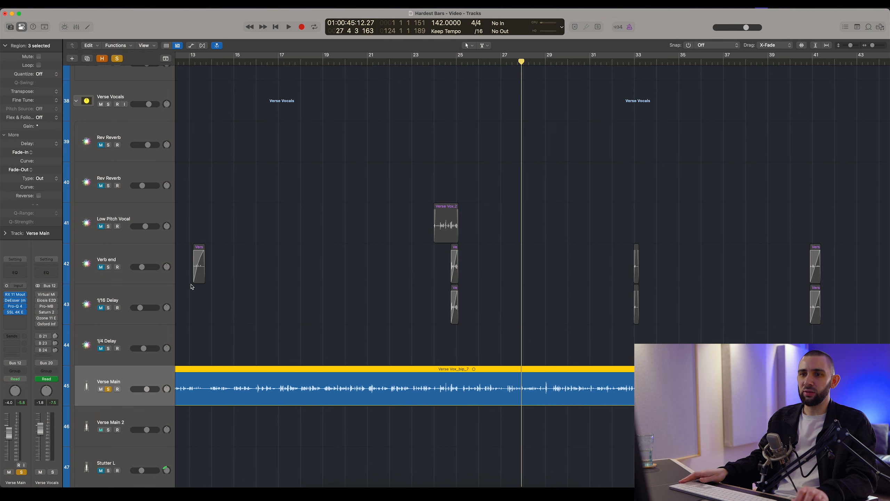
- Place the playhead just before bar 25, and open and switch on Virtual Mix Rack on the Verse Vocals bus
{"action": "left_click", "coordinate": [454, 61]}
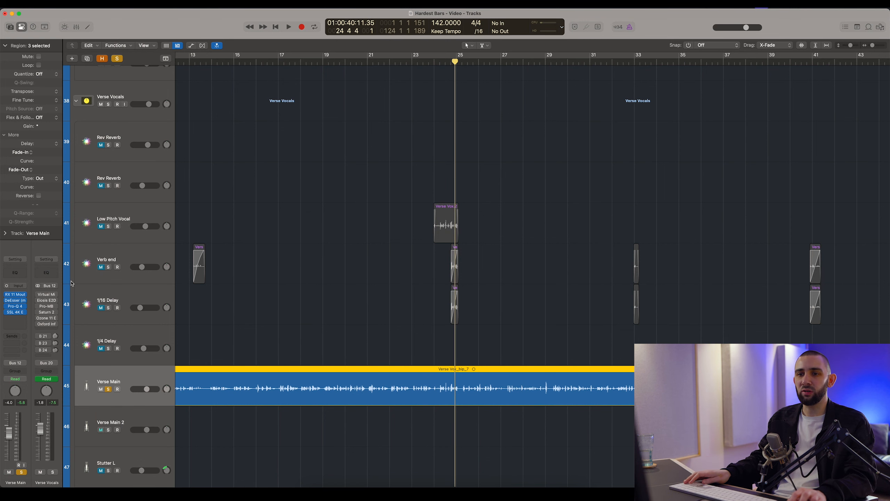
{"action": "left_click", "coordinate": [52, 294]}
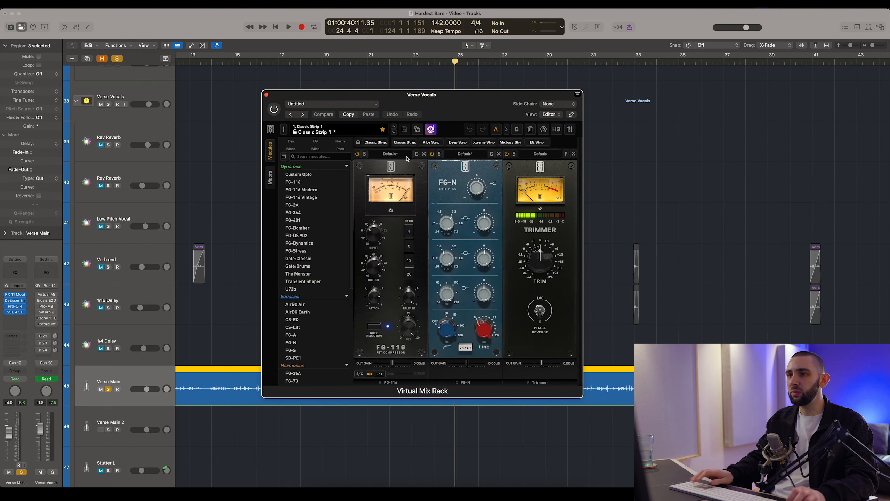
{"action": "left_click", "coordinate": [273, 111]}
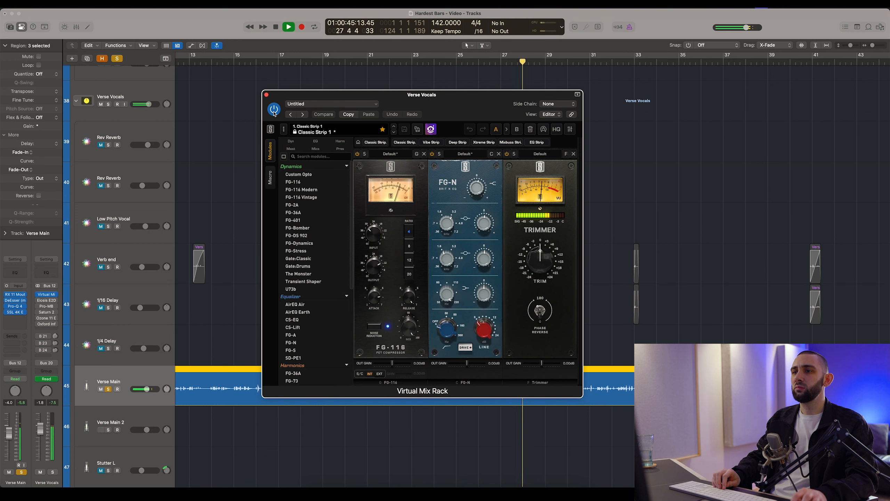
- Compare the soloed verse vocal with Virtual Mix Rack bypassed and active during playback
{"action": "left_click", "coordinate": [273, 110]}
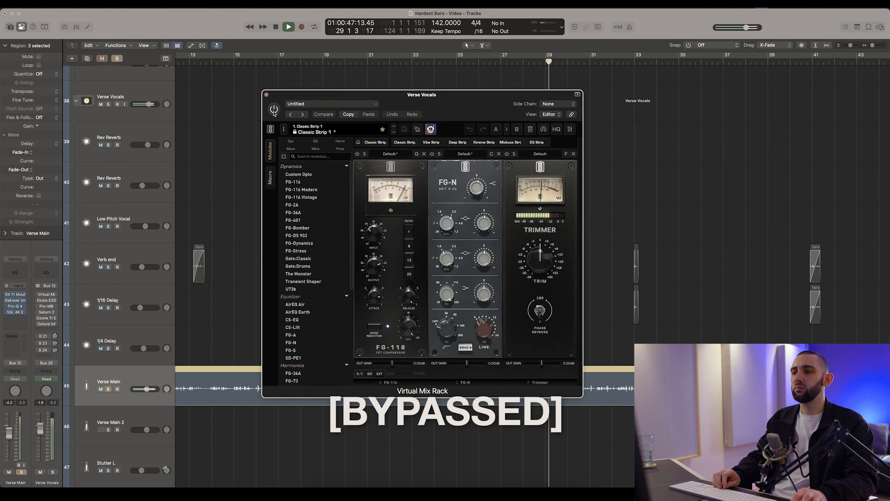
{"action": "left_click", "coordinate": [274, 110]}
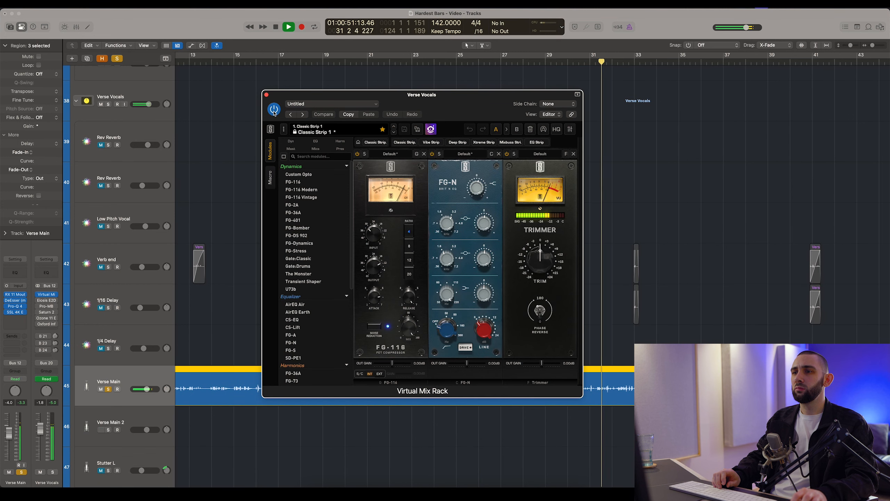
{"action": "left_click", "coordinate": [274, 110]}
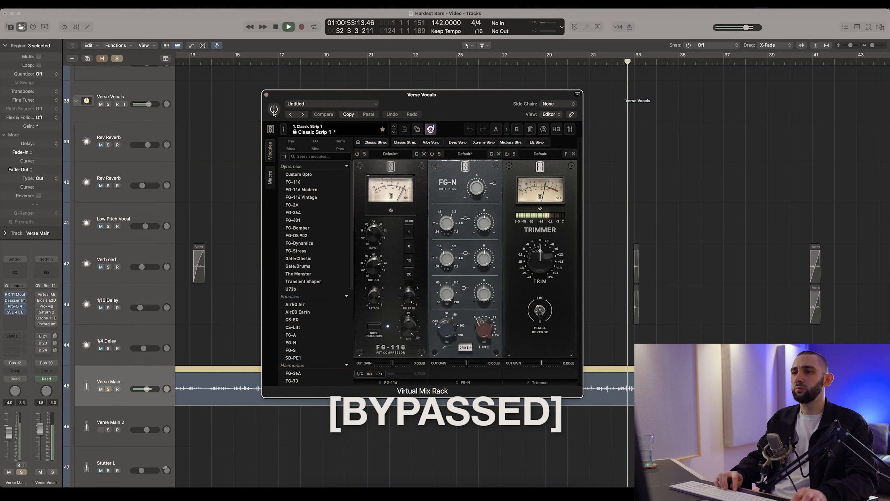
{"action": "key", "text": "space"}
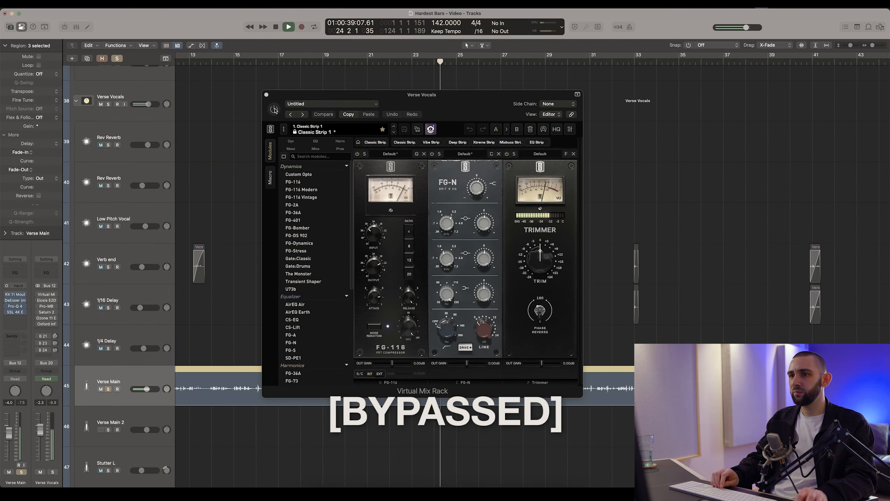
{"action": "left_click", "coordinate": [274, 110]}
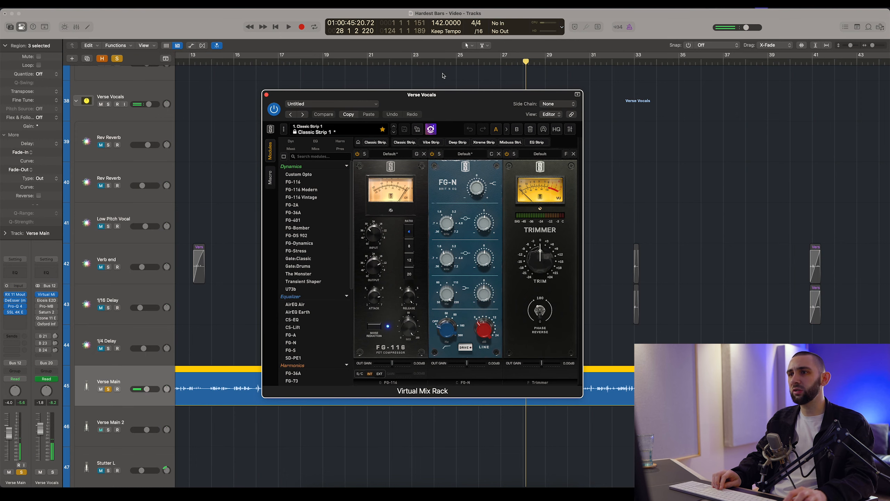
- Place the playhead at bar 23 and examine the high-shelf and upper-mid gain settings of the FG-N EQ in Virtual Mix Rack
{"action": "left_click", "coordinate": [414, 63]}
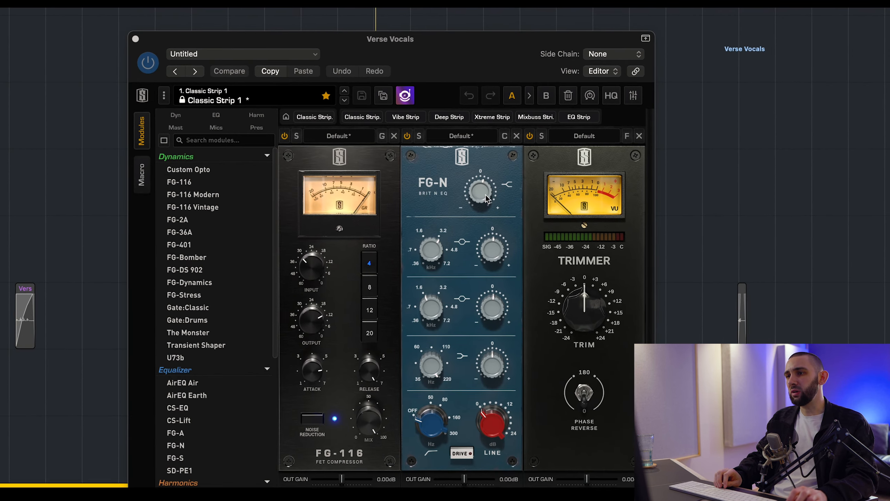
{"action": "left_click", "coordinate": [478, 189]}
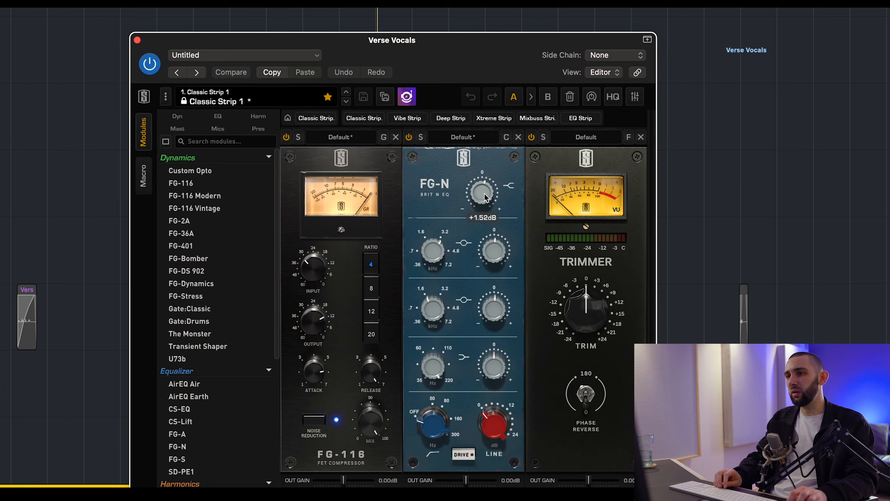
{"action": "left_click", "coordinate": [492, 247]}
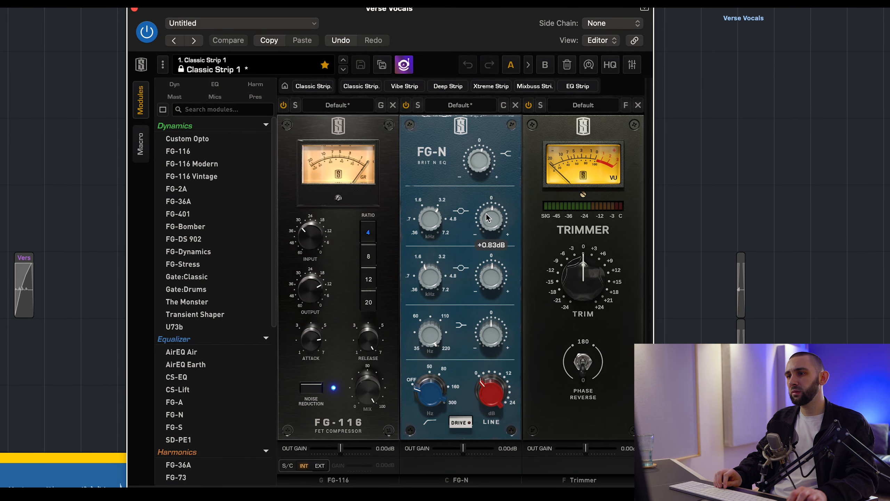
{"action": "left_click", "coordinate": [489, 239]}
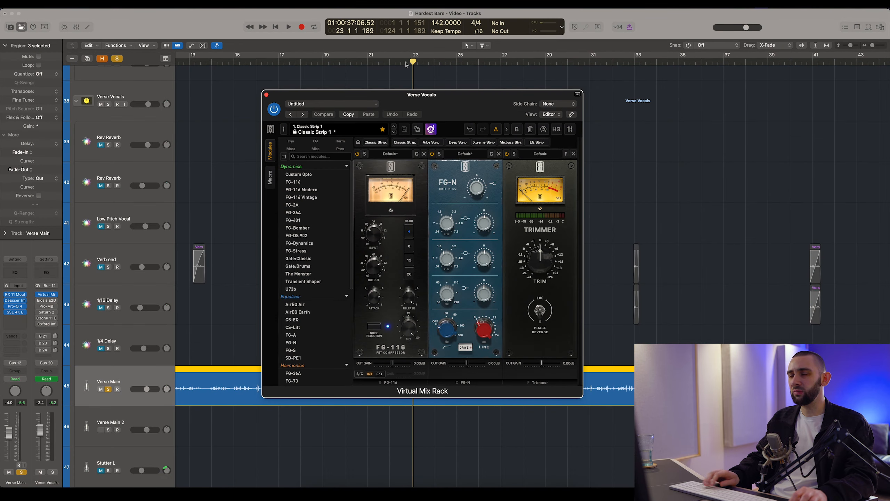
- Compare the verse vocal with the FG-N module bypassed and active during playback, stop playback and close Virtual Mix Rack
{"action": "left_click", "coordinate": [377, 80]}
{"action": "key", "text": "space"}
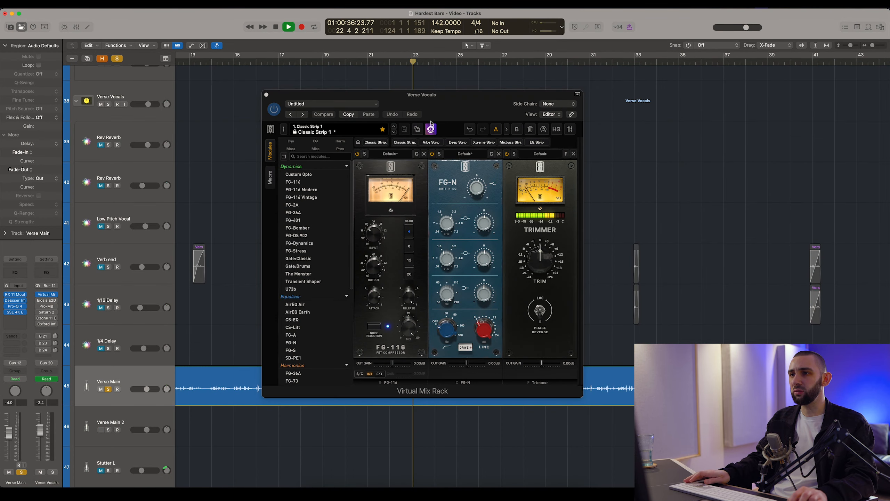
{"action": "left_click", "coordinate": [432, 154]}
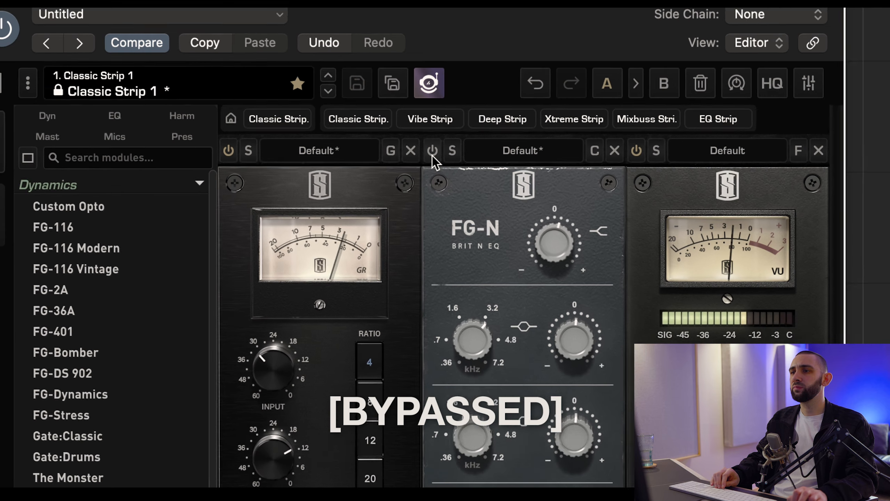
{"action": "left_click", "coordinate": [432, 154]}
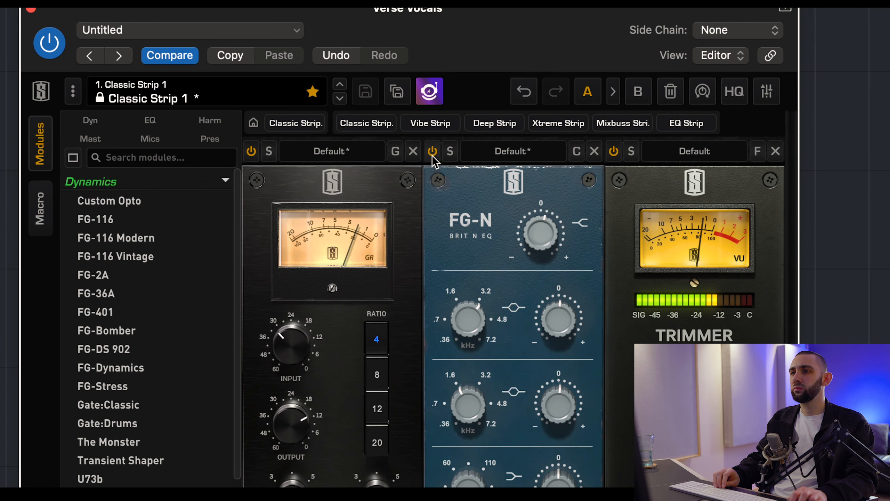
{"action": "left_click", "coordinate": [433, 154]}
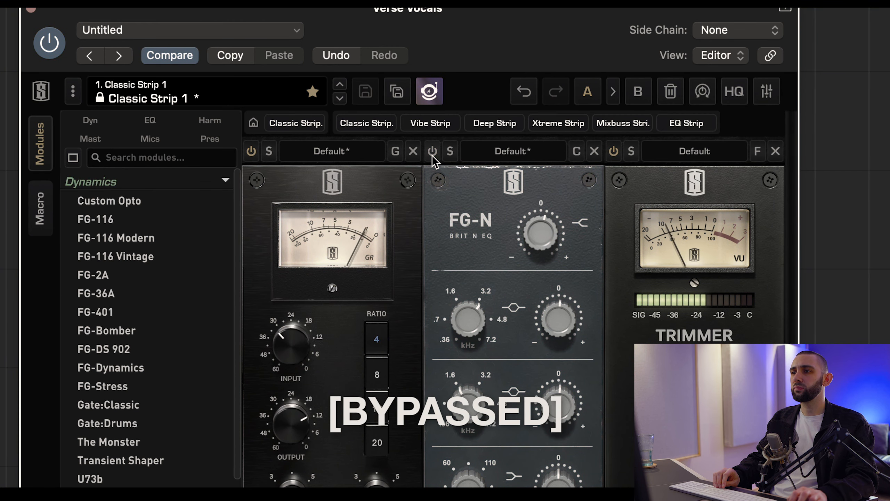
{"action": "left_click", "coordinate": [432, 154]}
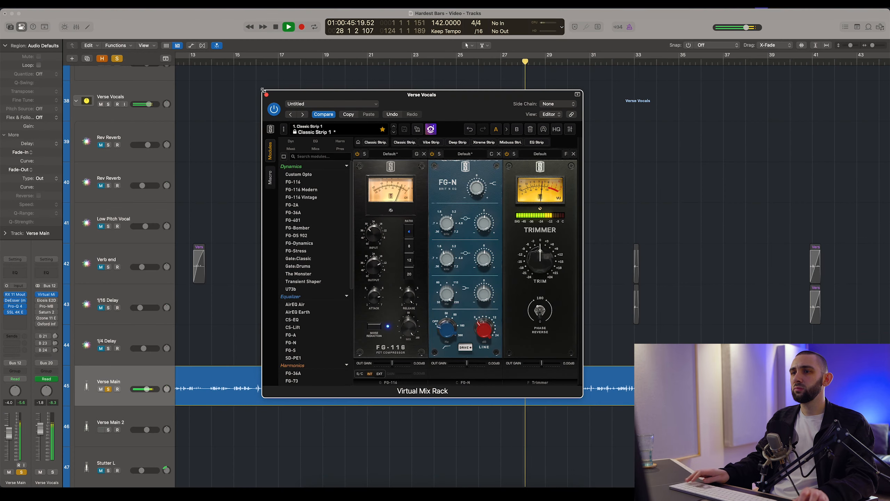
{"action": "left_click", "coordinate": [266, 95]}
{"action": "key", "text": "space"}
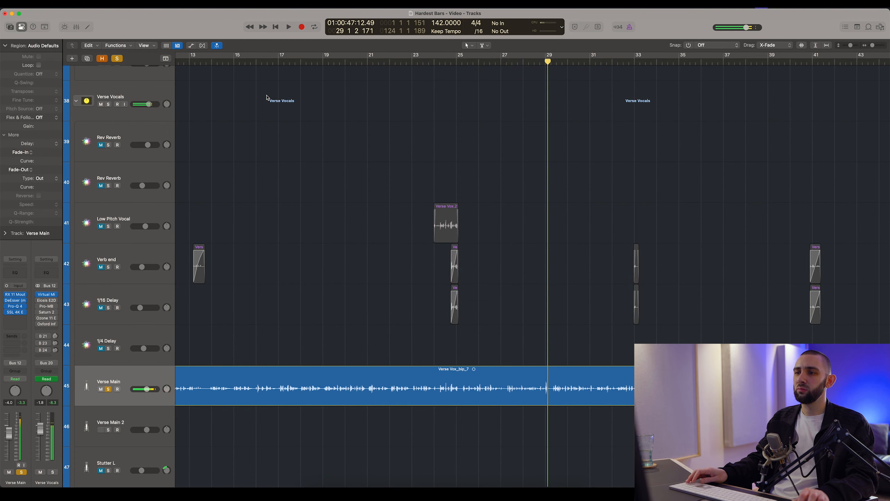
- Open Eiosis E2Deesser on the Verse Vocals bus and switch it on during playback
{"action": "mouse_move", "coordinate": [48, 295]}
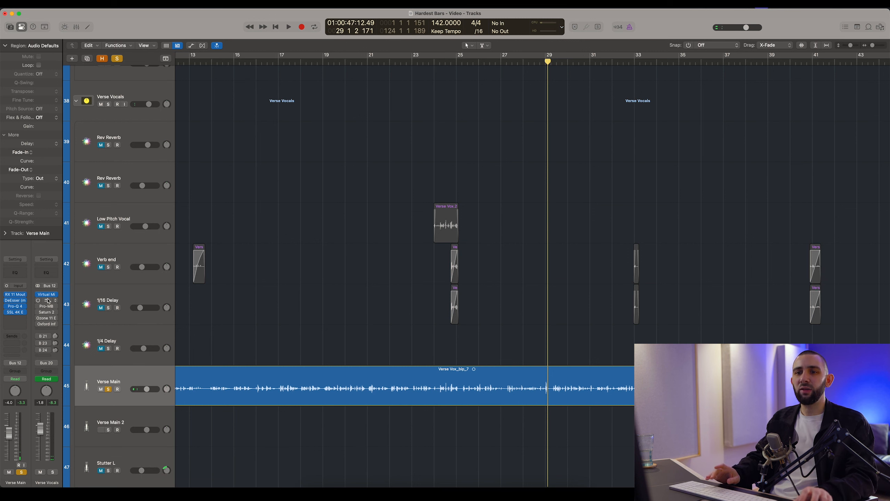
{"action": "left_click", "coordinate": [48, 300]}
{"action": "left_click_drag", "start_coordinate": [343, 103], "coordinate": [332, 101]}
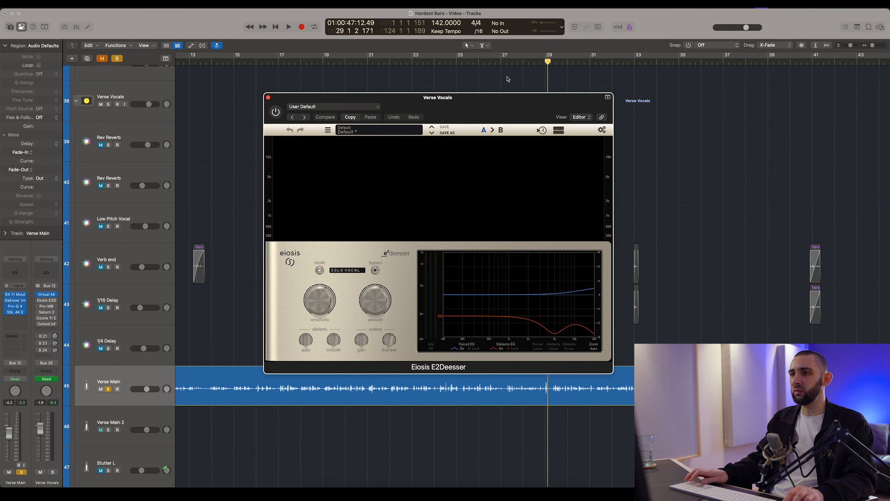
{"action": "left_click", "coordinate": [276, 112]}
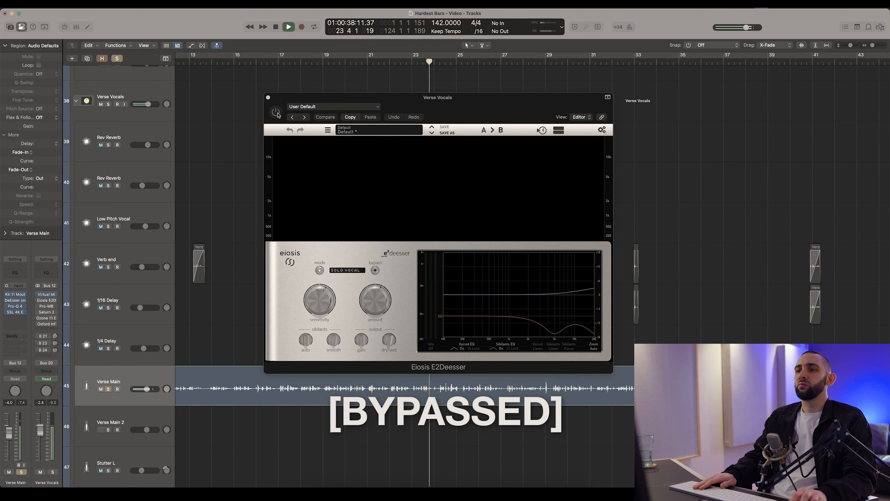
{"action": "left_click", "coordinate": [276, 112]}
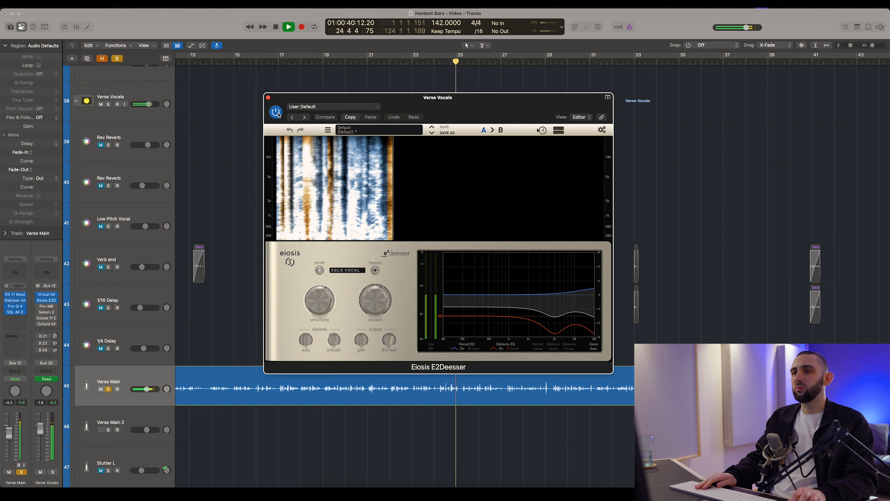
- Compare the verse vocal with E2Deesser bypassed and active, leave it on, stop playback and close the plug-in
{"action": "left_click", "coordinate": [276, 112]}
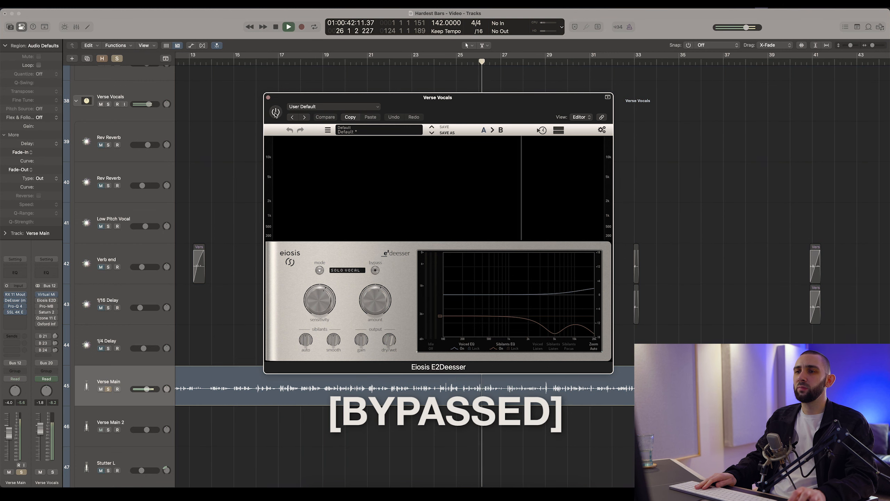
{"action": "left_click", "coordinate": [276, 112]}
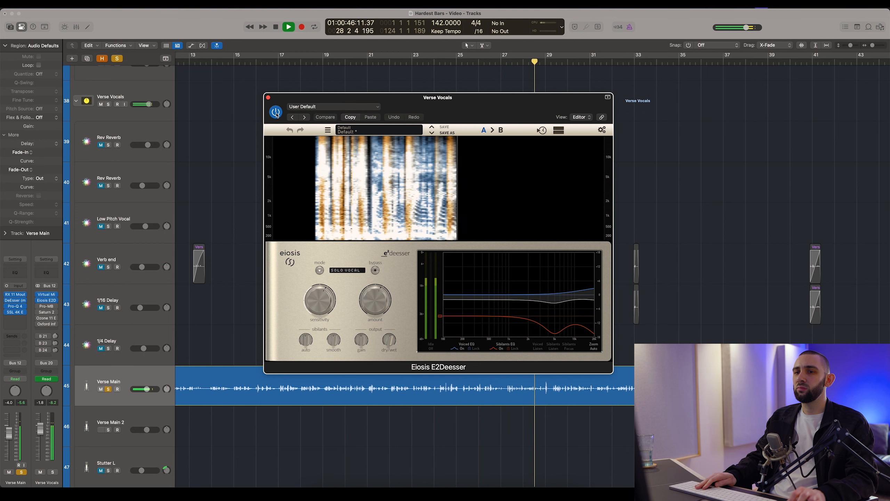
{"action": "left_click", "coordinate": [276, 112]}
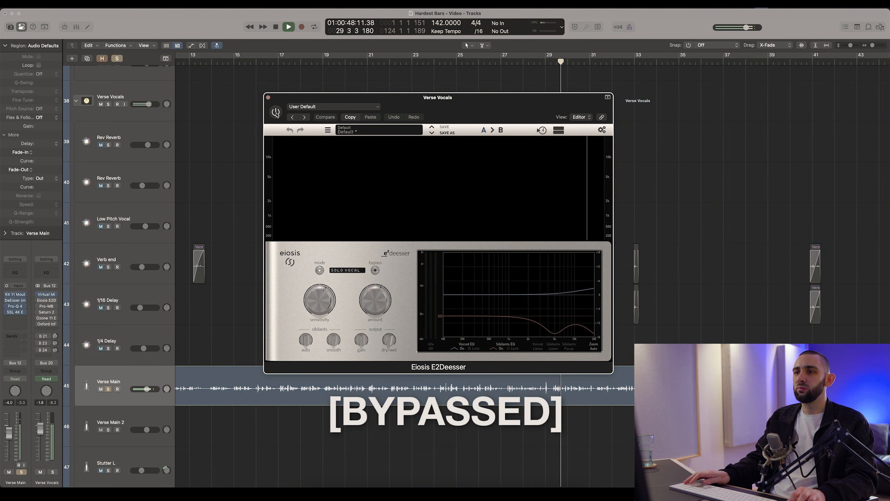
{"action": "left_click", "coordinate": [276, 112]}
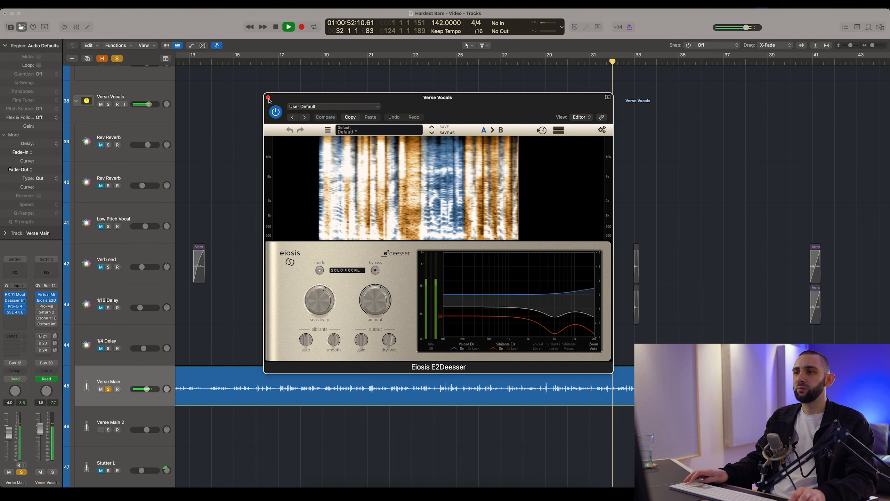
{"action": "key", "text": "space"}
{"action": "left_click", "coordinate": [268, 98]}
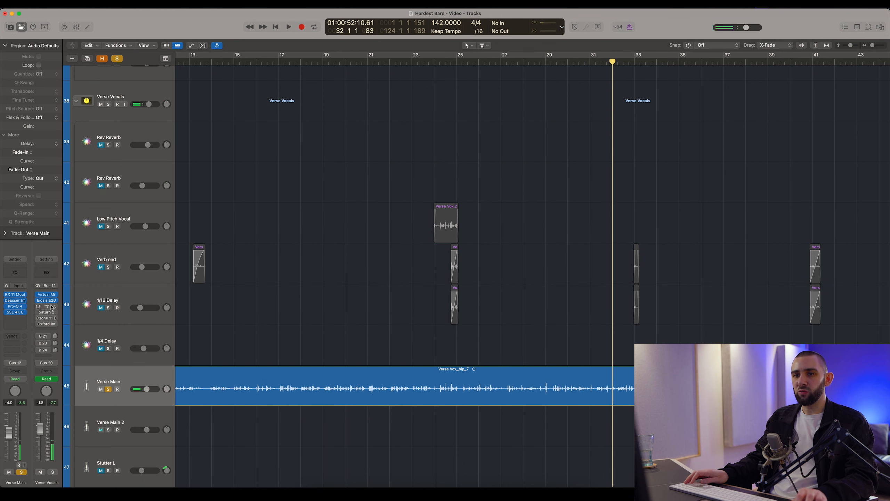
- Open Pro-MB on the Verse Vocals bus, start playback and switch the plug-in on
{"action": "left_click", "coordinate": [49, 307]}
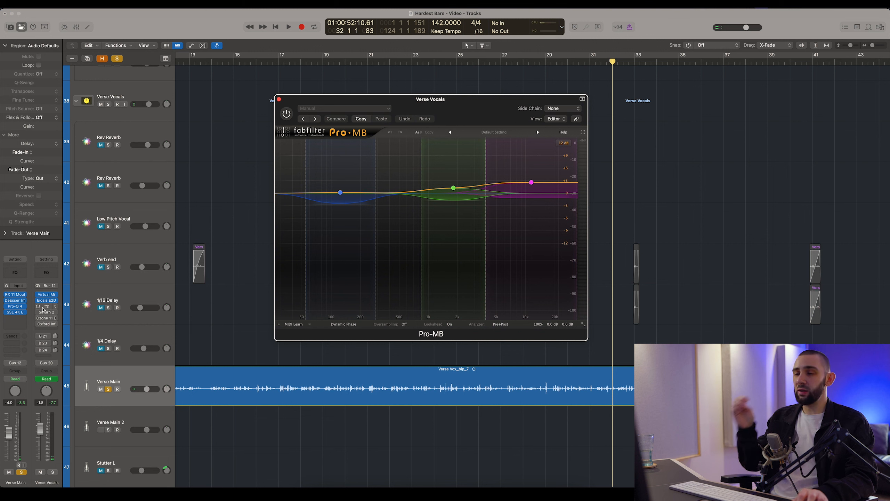
{"action": "left_click_drag", "start_coordinate": [362, 101], "coordinate": [361, 118]}
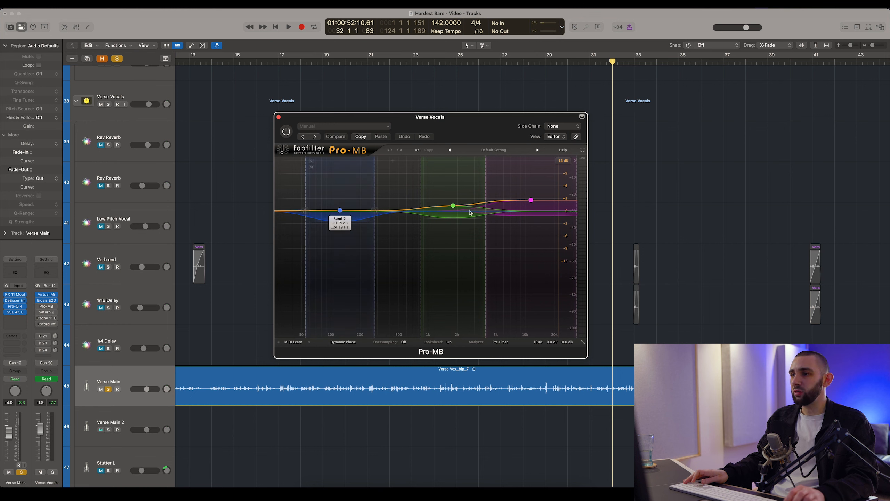
{"action": "left_click", "coordinate": [662, 193]}
{"action": "key", "text": "space"}
{"action": "left_click", "coordinate": [286, 132]}
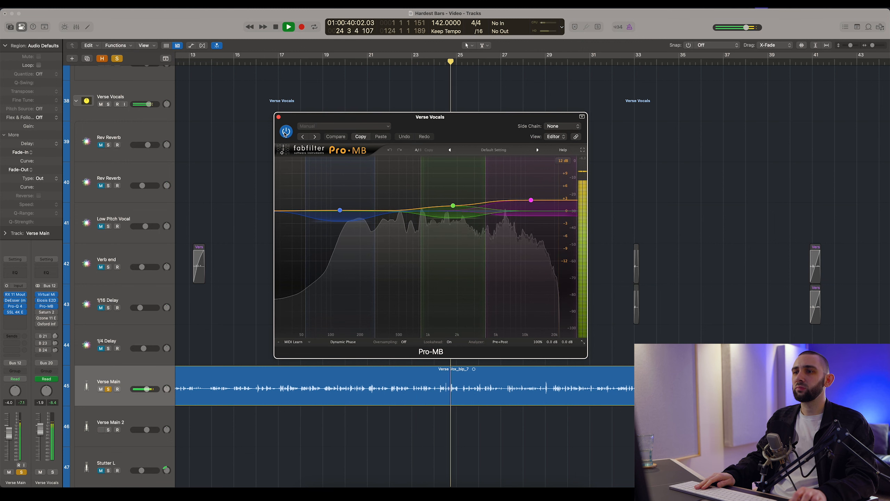
- Compare the verse vocal with Pro-MB bypassed and active, stop playback, check the high band's settings and close the plug-in
{"action": "left_click", "coordinate": [286, 132]}
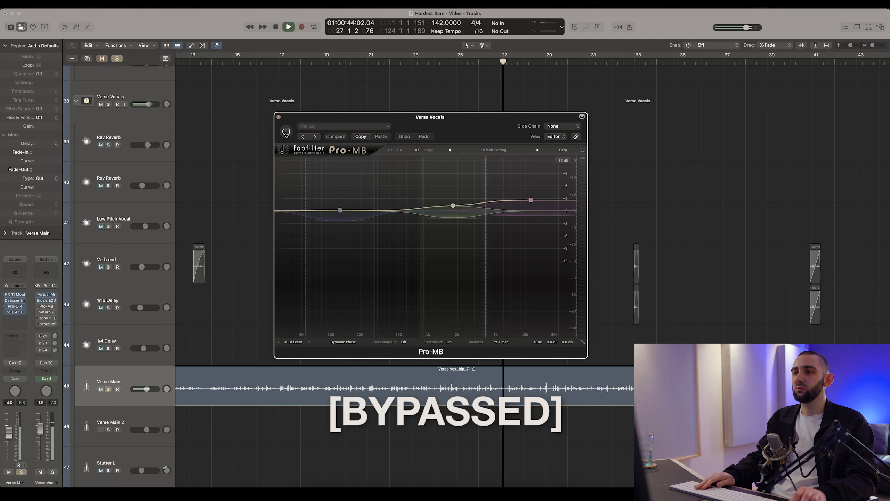
{"action": "left_click", "coordinate": [286, 133]}
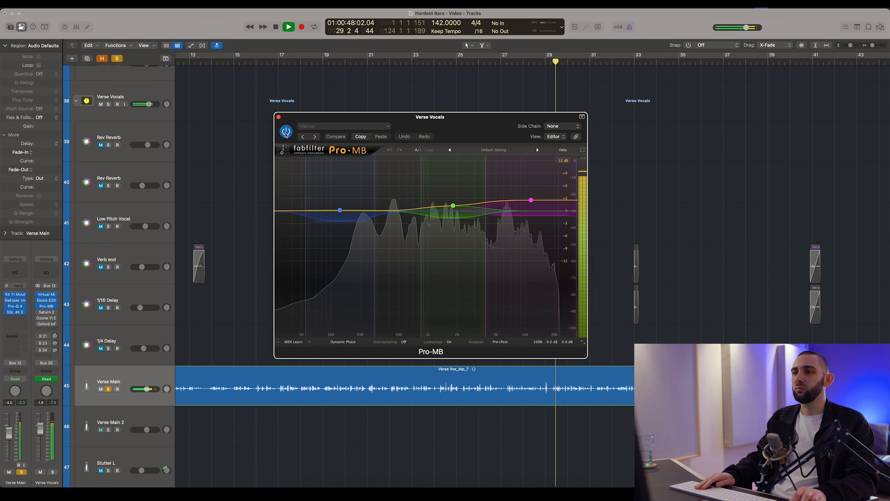
{"action": "left_click", "coordinate": [286, 132]}
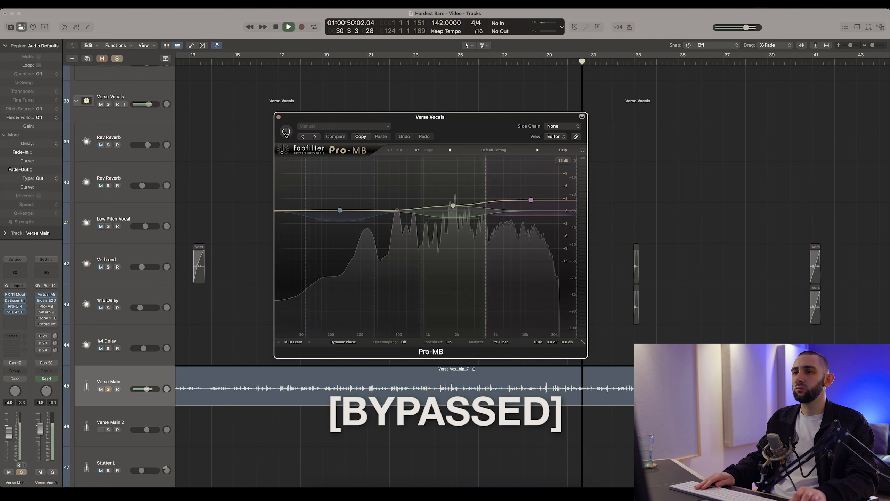
{"action": "left_click", "coordinate": [285, 133]}
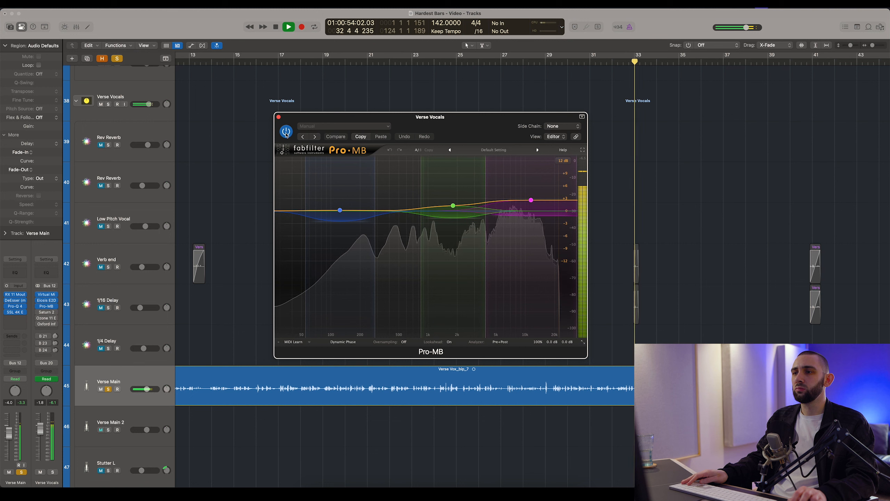
{"action": "key", "text": "space"}
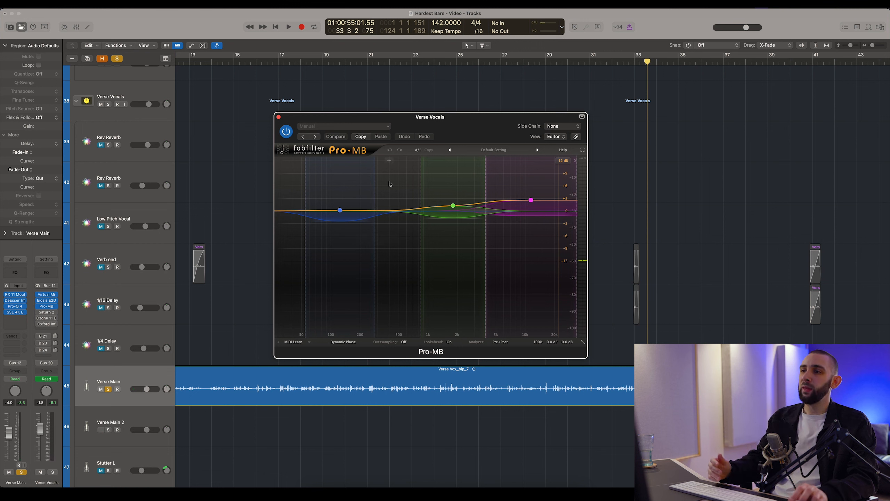
{"action": "mouse_move", "coordinate": [523, 211]}
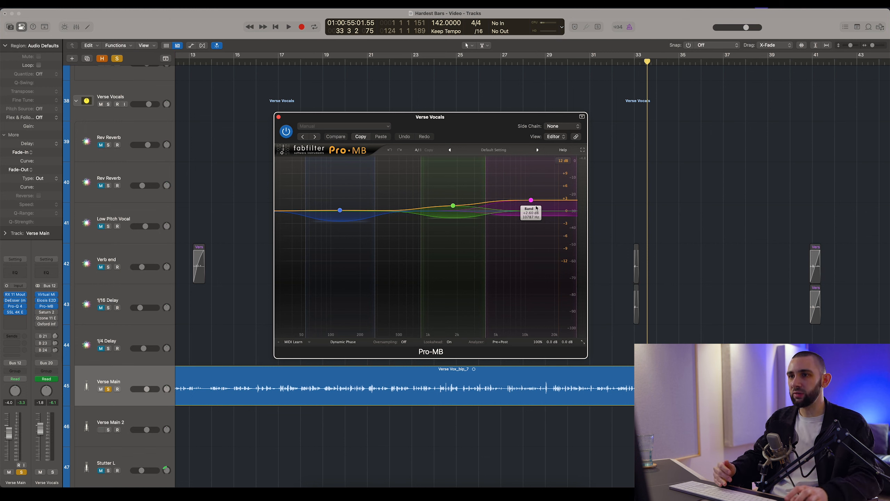
{"action": "left_click", "coordinate": [278, 117]}
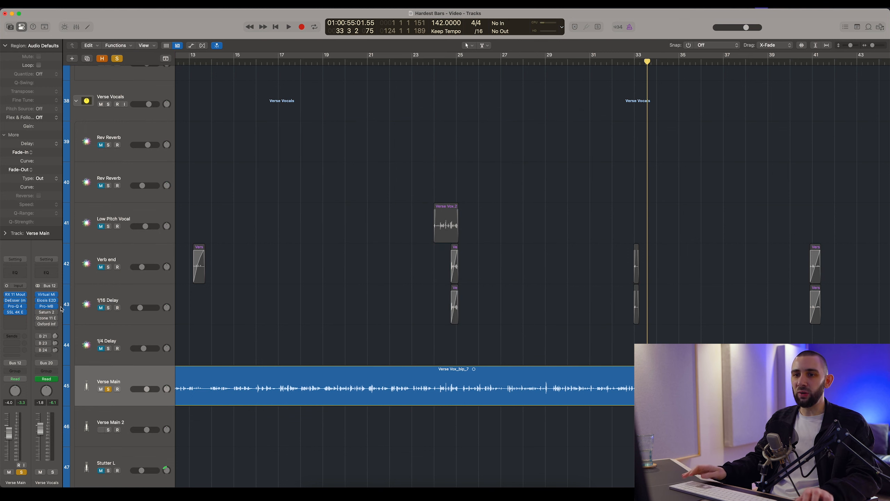
- Open and switch on Saturn 2 on the Verse Vocals bus and start playback of the verse vocal
{"action": "left_click", "coordinate": [44, 312]}
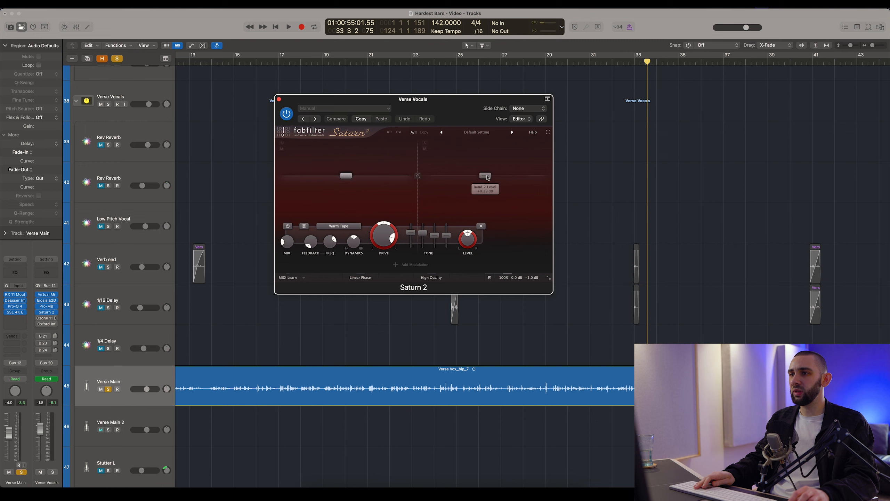
{"action": "left_click", "coordinate": [596, 179]}
{"action": "key", "text": "space"}
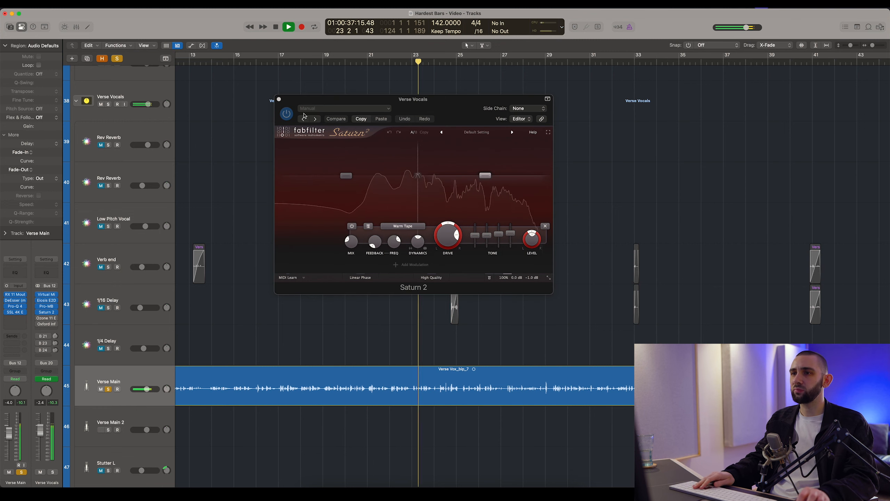
{"action": "left_click_drag", "start_coordinate": [288, 118], "coordinate": [317, 130]}
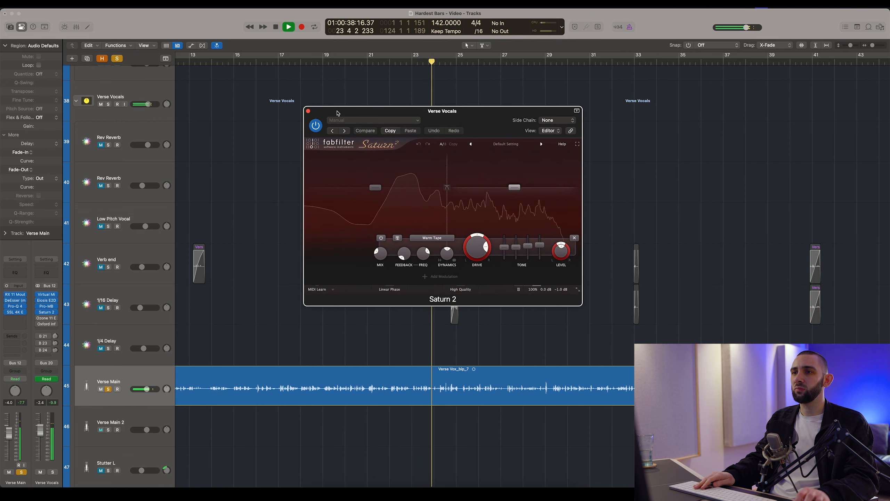
- Compare the verse vocal with Saturn 2 bypassed and active during playback, and leave it switched on
{"action": "left_click", "coordinate": [316, 128]}
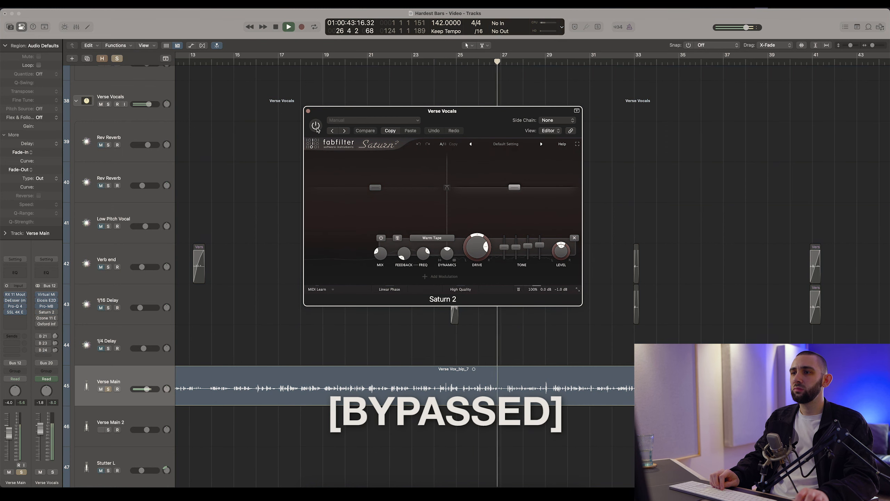
{"action": "left_click", "coordinate": [316, 126]}
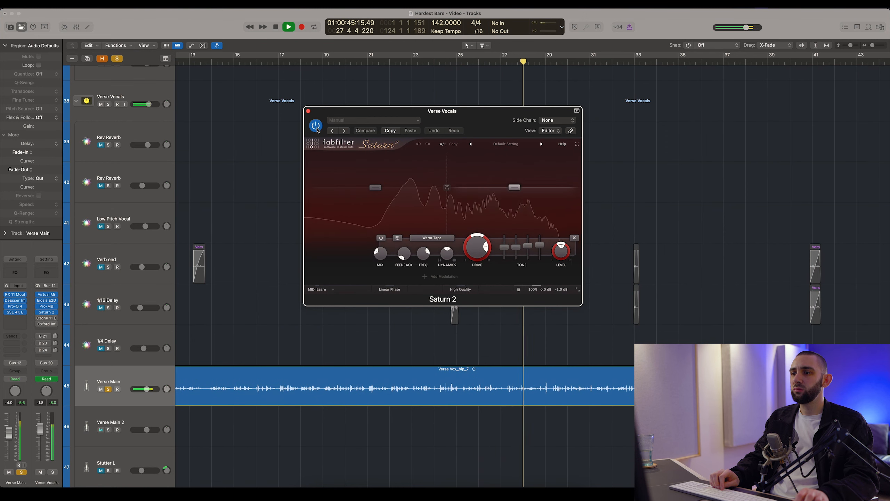
{"action": "left_click", "coordinate": [317, 128]}
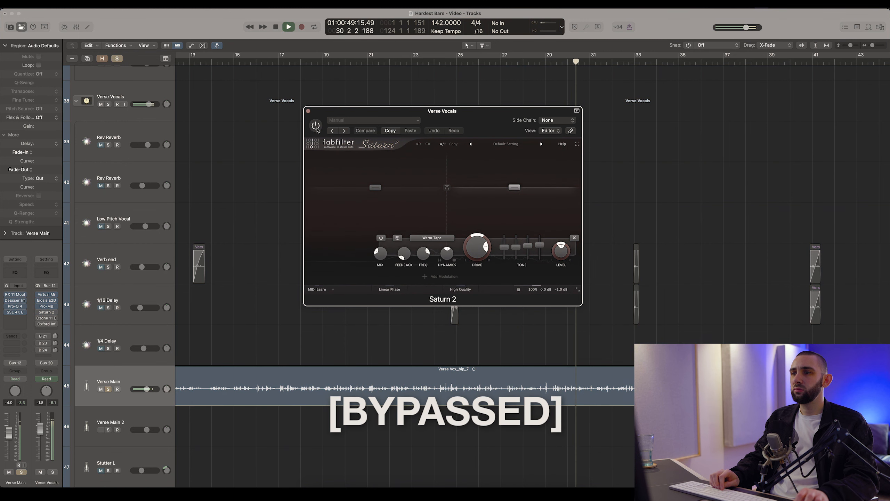
{"action": "left_click", "coordinate": [315, 125]}
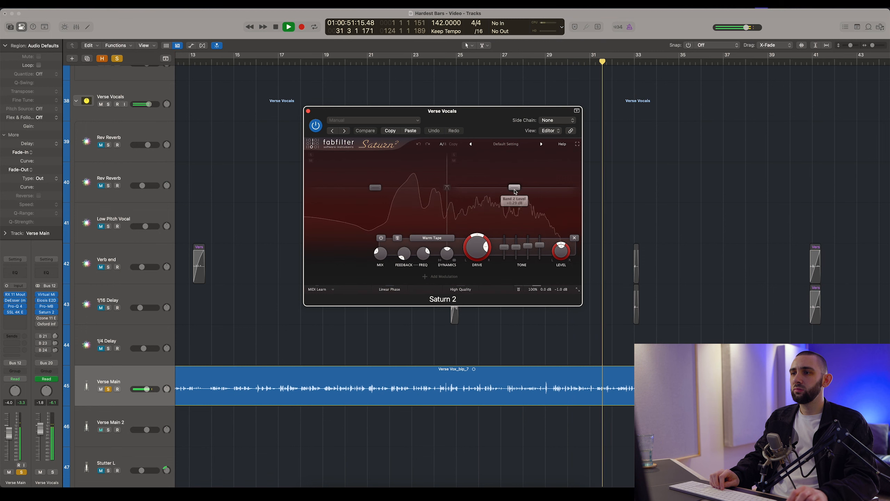
- Try a higher level on Saturn 2's high band while the verse vocal plays, and check the band's Mix setting
{"action": "mouse_move", "coordinate": [512, 191]}
{"action": "left_click_drag", "start_coordinate": [511, 191], "coordinate": [515, 187]}
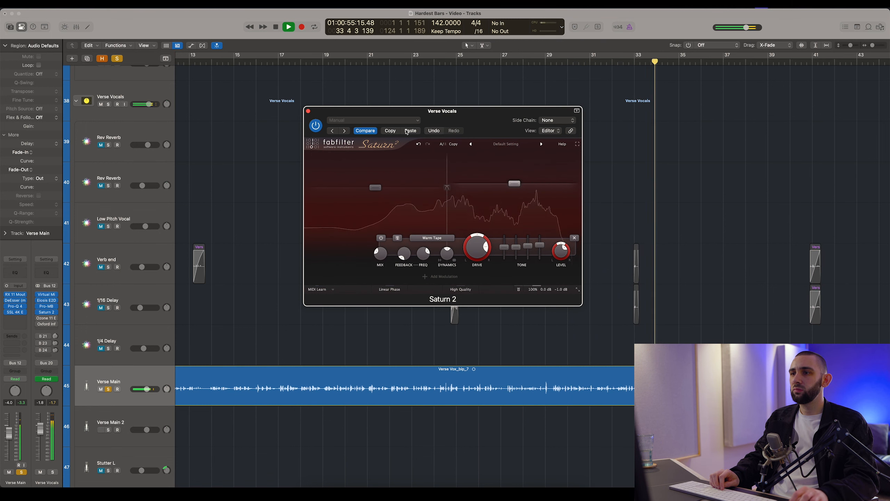
{"action": "mouse_move", "coordinate": [382, 259]}
{"action": "left_click_drag", "start_coordinate": [382, 259], "coordinate": [370, 322]}
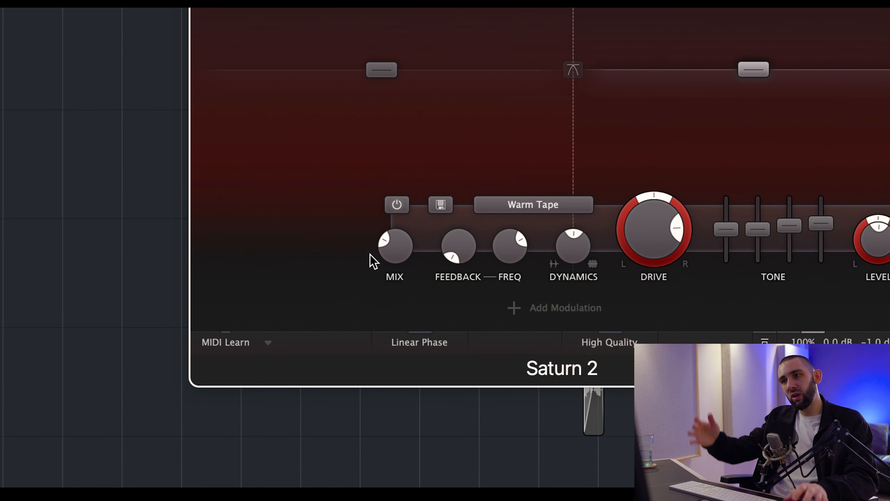
{"action": "mouse_move", "coordinate": [400, 262]}
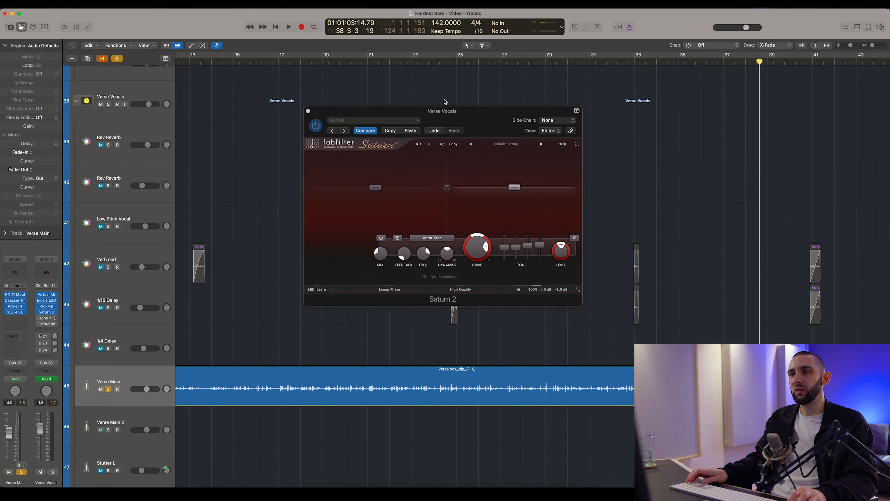
{"action": "left_click_drag", "start_coordinate": [376, 115], "coordinate": [367, 118]}
{"action": "key", "text": "space"}
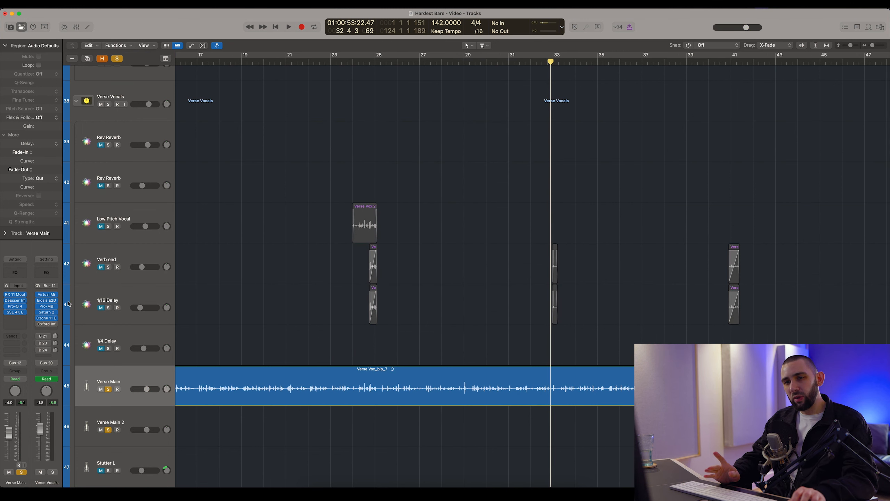
- Open Ozone 11 Exciter on the Verse Vocals bus, compare the verse vocal with it bypassed and active, and close it
{"action": "left_click", "coordinate": [47, 318]}
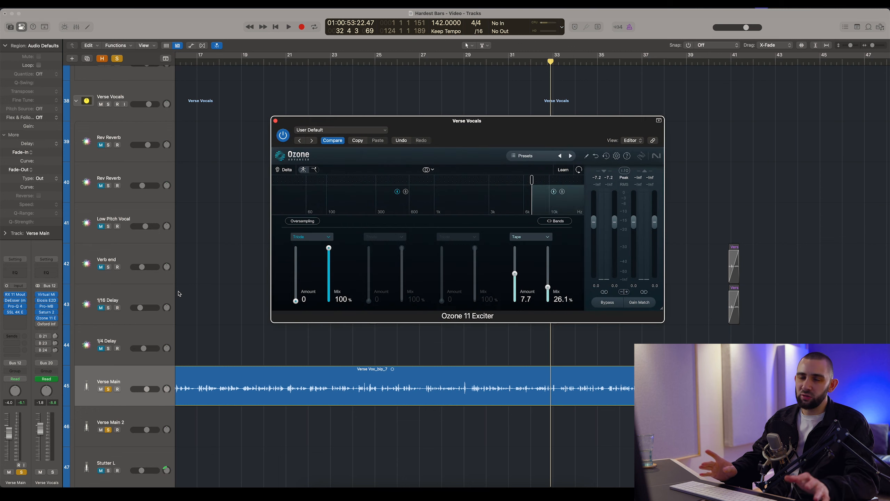
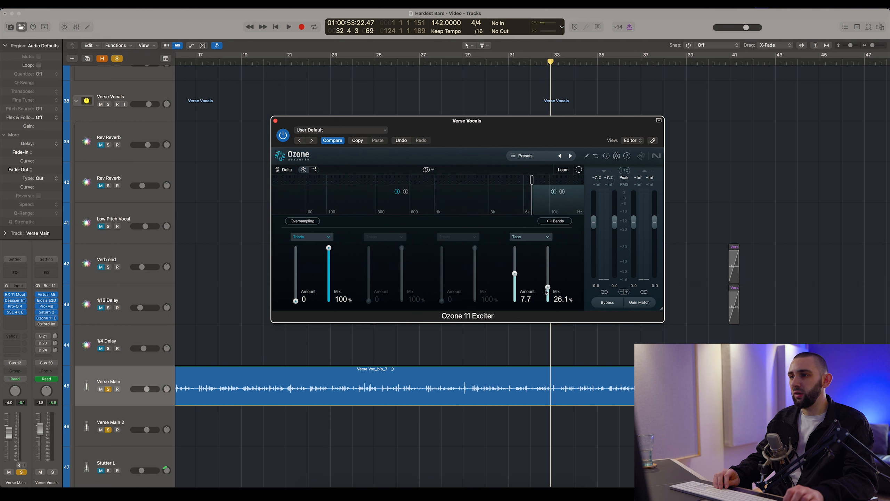
{"action": "left_click", "coordinate": [525, 346]}
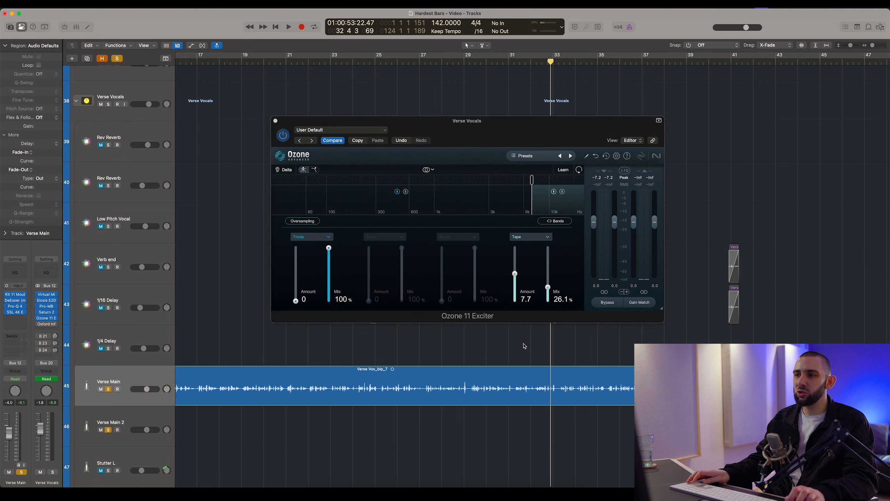
{"action": "left_click", "coordinate": [282, 135]}
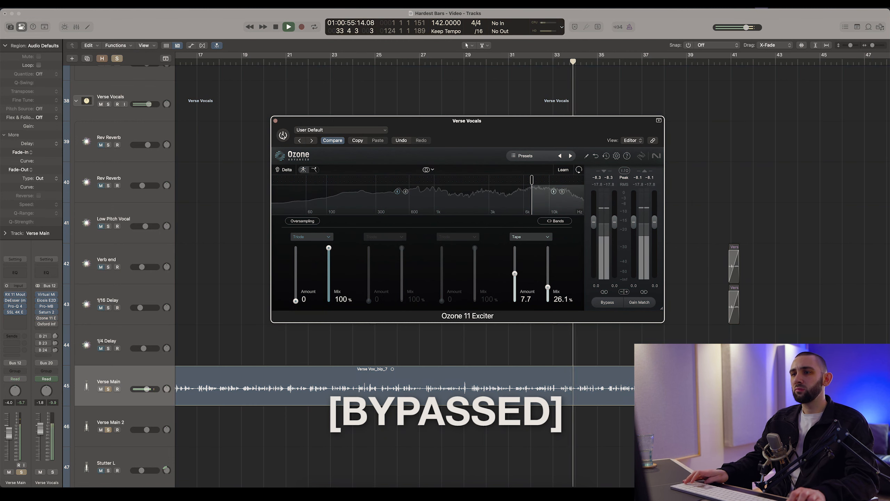
{"action": "left_click", "coordinate": [282, 135]}
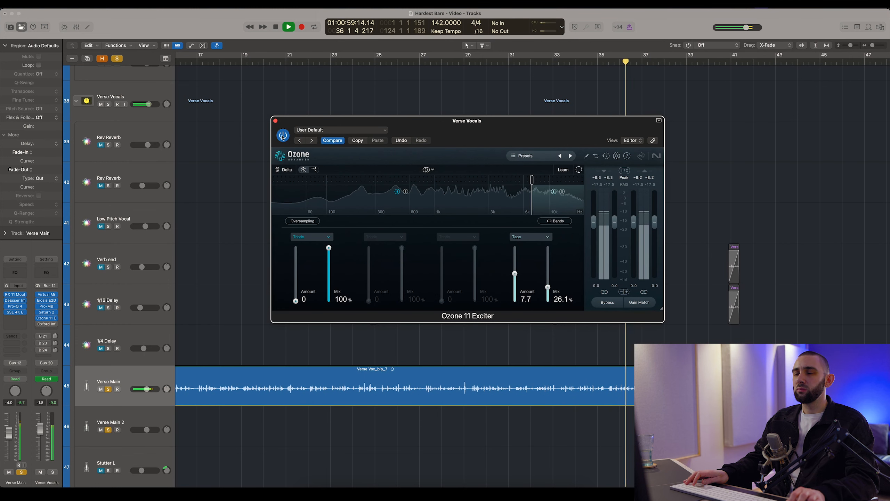
{"action": "left_click", "coordinate": [282, 135]}
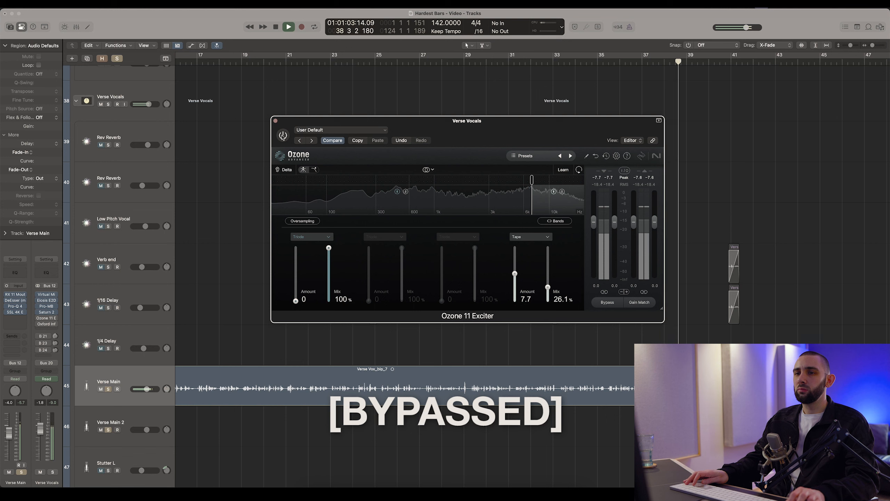
{"action": "left_click", "coordinate": [283, 135]}
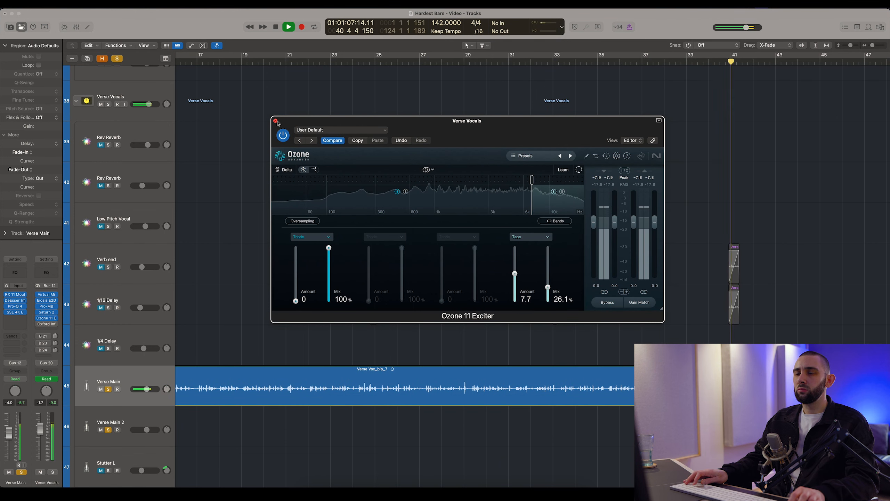
{"action": "key", "text": "space"}
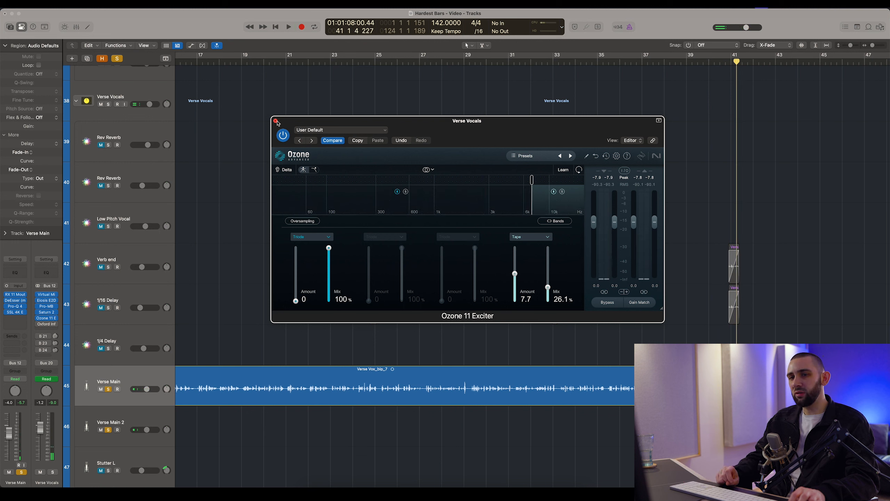
{"action": "left_click", "coordinate": [276, 122]}
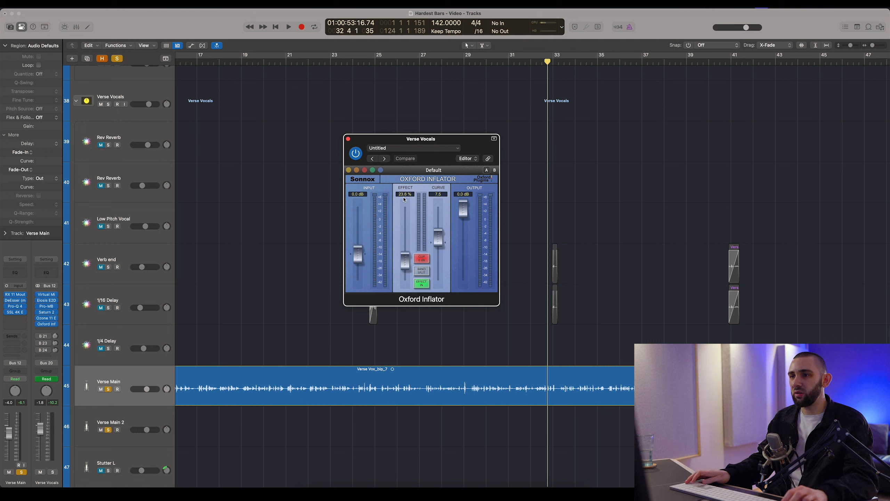
- Play the verse vocal and compare it with Oxford Inflator bypassed and active on the Verse Vocals bus, leaving it on
{"action": "left_click_drag", "start_coordinate": [397, 142], "coordinate": [395, 141]}
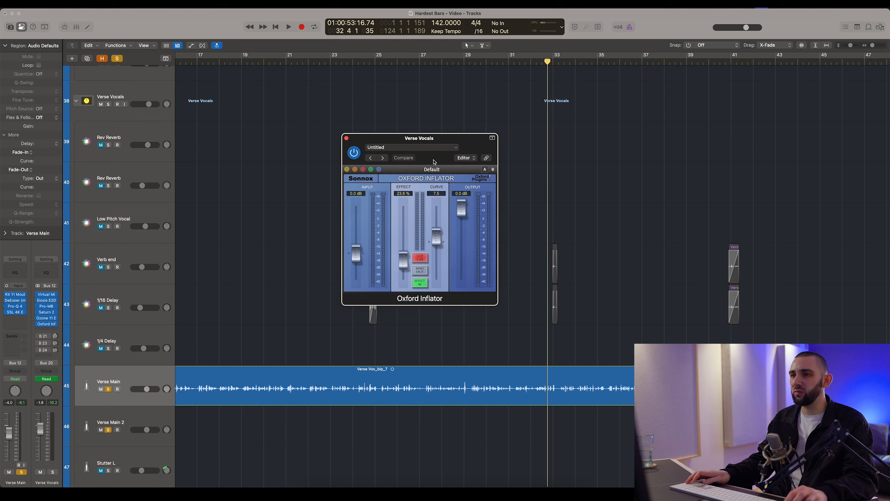
{"action": "left_click_drag", "start_coordinate": [421, 141], "coordinate": [416, 140]}
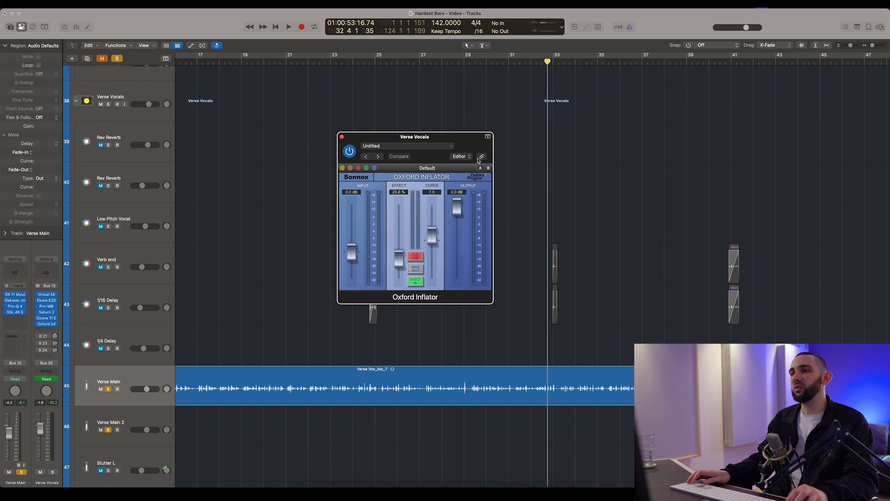
{"action": "key", "text": "space"}
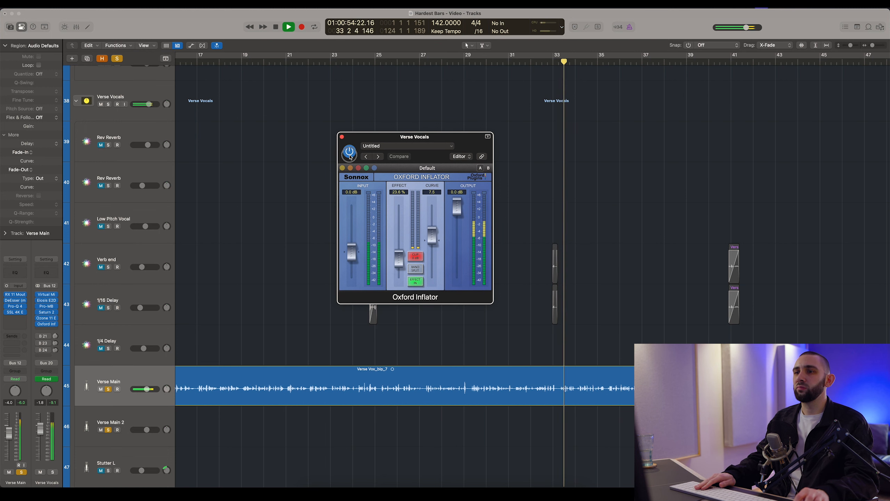
{"action": "left_click", "coordinate": [350, 155]}
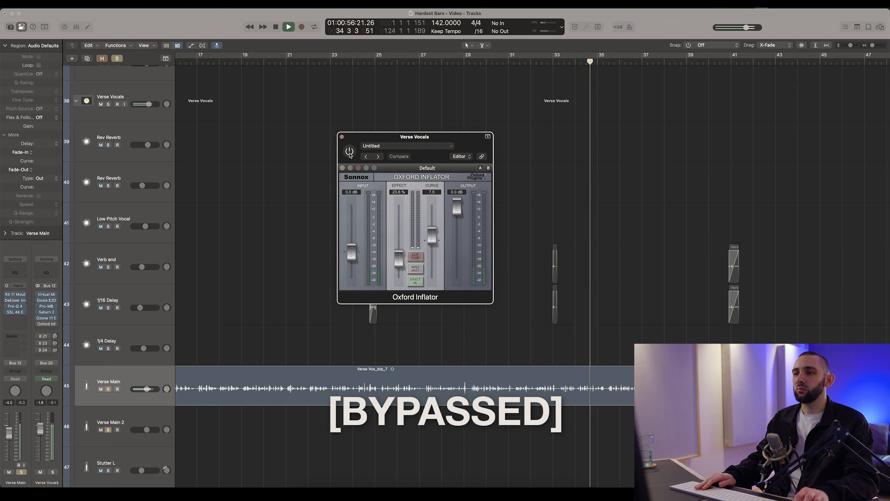
{"action": "left_click", "coordinate": [349, 155]}
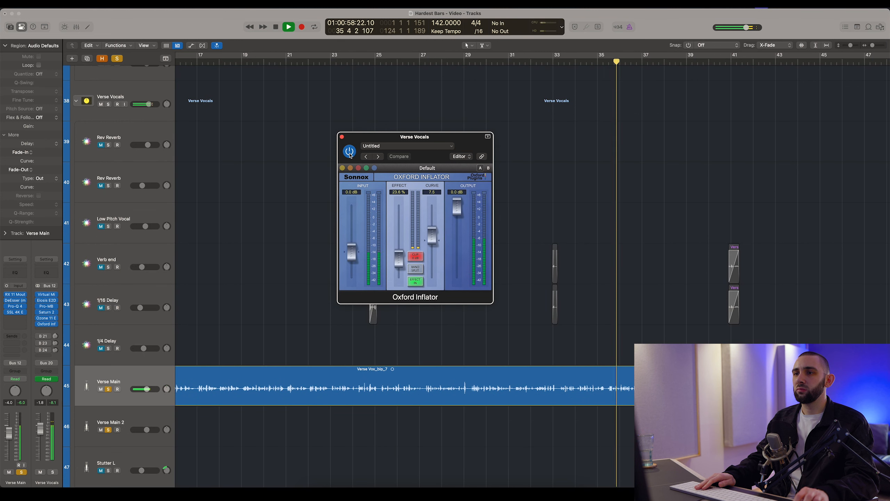
{"action": "left_click", "coordinate": [349, 154]}
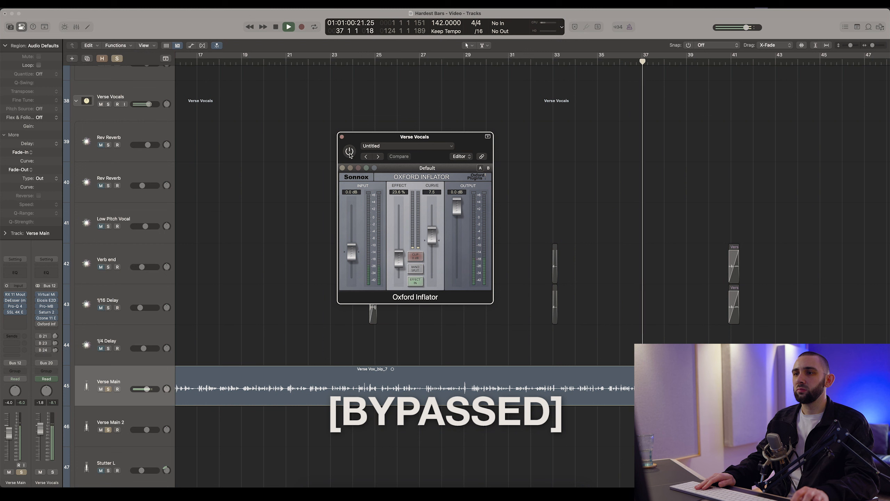
{"action": "left_click", "coordinate": [350, 153]}
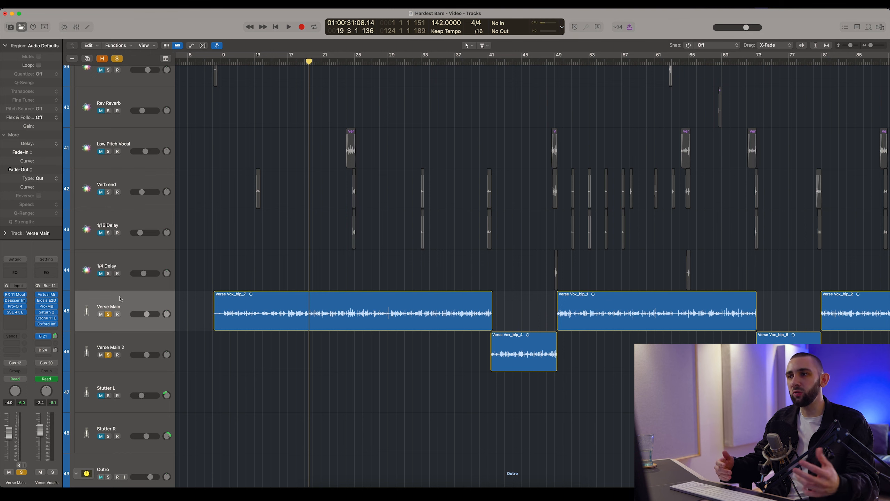
- Select the verse effect tracks from Rev Reverb to 1/4 Delay to show them, and reduce the selection to 1/4 Delay
{"action": "scroll", "coordinate": [203, 263], "scroll_direction": "up", "scroll_amount": 5}
{"action": "key", "text": "super+Left"}
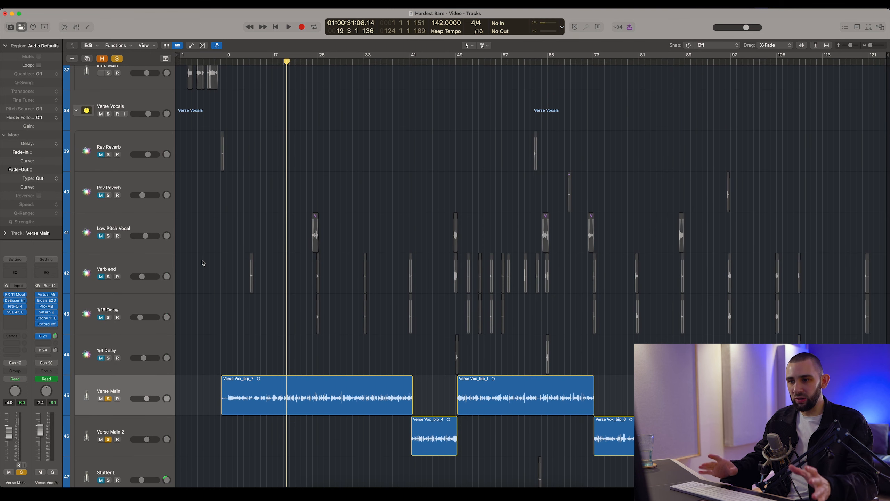
{"action": "left_click", "coordinate": [130, 342]}
{"action": "left_click", "coordinate": [125, 147], "text": "shift"}
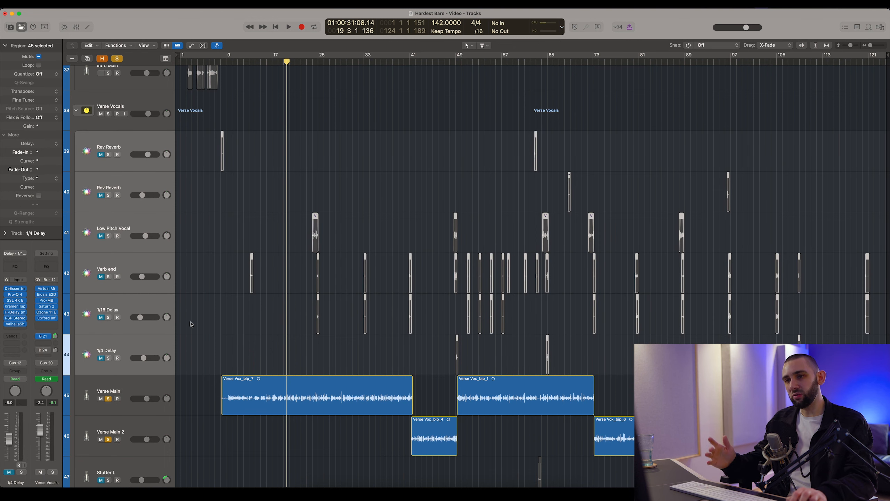
{"action": "left_click", "coordinate": [148, 341]}
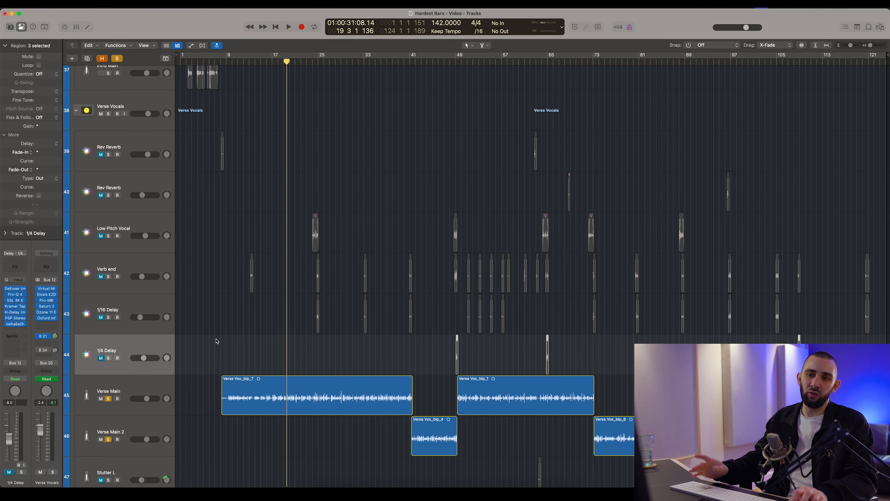
- Select Verse Main and compare its playback with the Verse Vocals bus's Bus 21 slap send muted and active, leaving the send on
{"action": "scroll", "coordinate": [147, 343], "scroll_direction": "down", "scroll_amount": 1}
{"action": "left_click", "coordinate": [141, 351]}
{"action": "scroll", "coordinate": [196, 288], "scroll_direction": "down", "scroll_amount": 2}
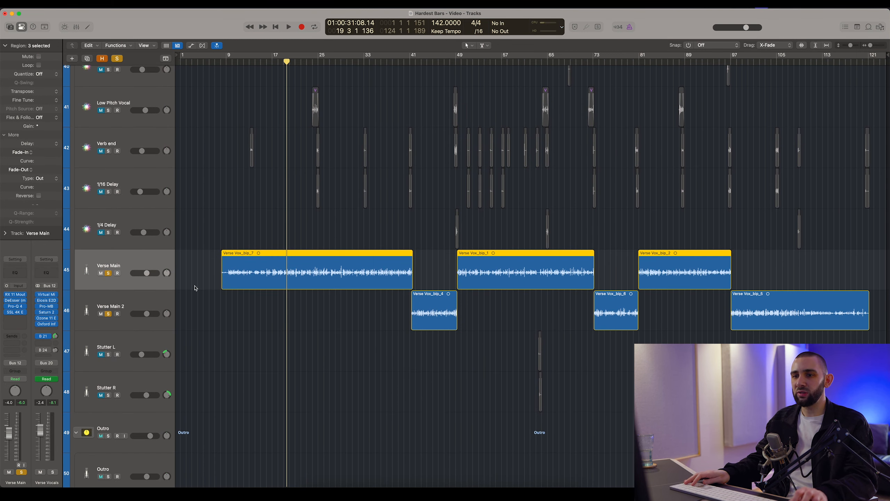
{"action": "scroll", "coordinate": [215, 336], "scroll_direction": "down", "scroll_amount": 1}
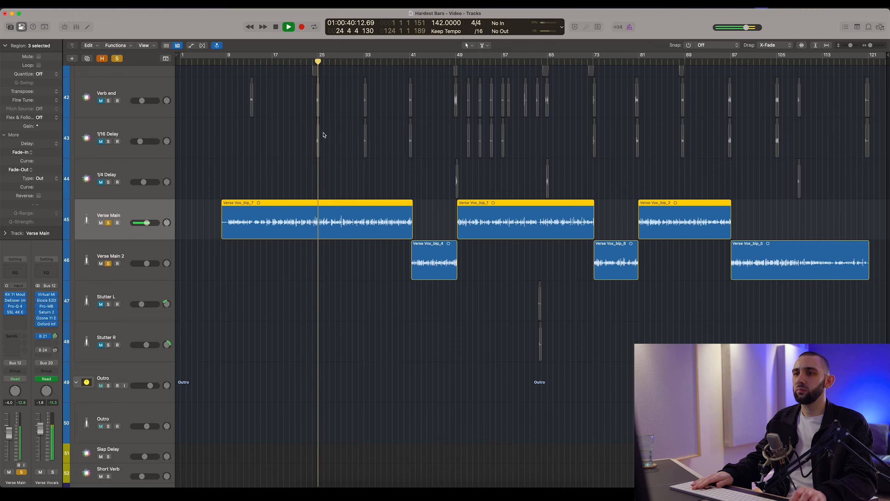
{"action": "key", "text": "super+Right"}
{"action": "key", "text": "super+Right"}
{"action": "key", "text": "super+Right"}
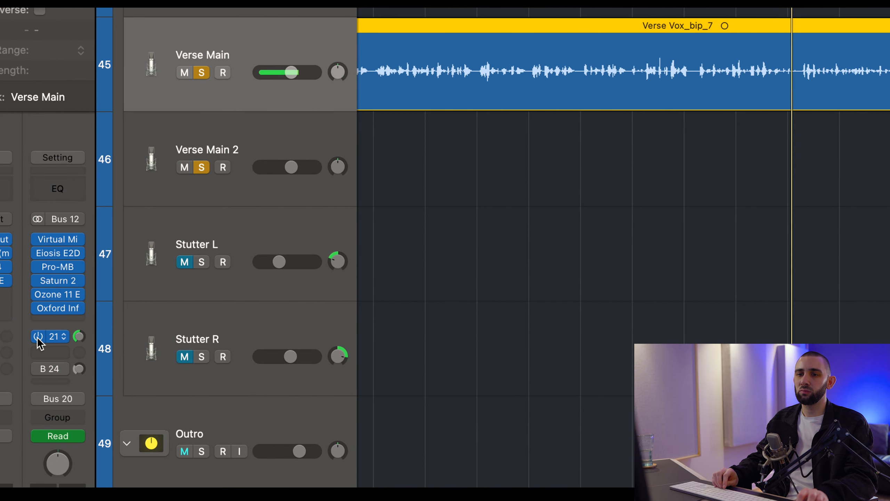
{"action": "left_click", "coordinate": [37, 336]}
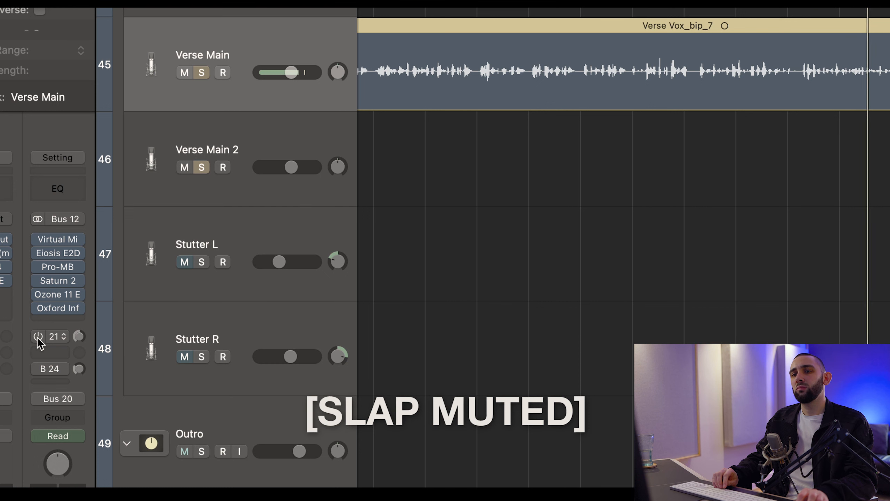
{"action": "left_click", "coordinate": [37, 336]}
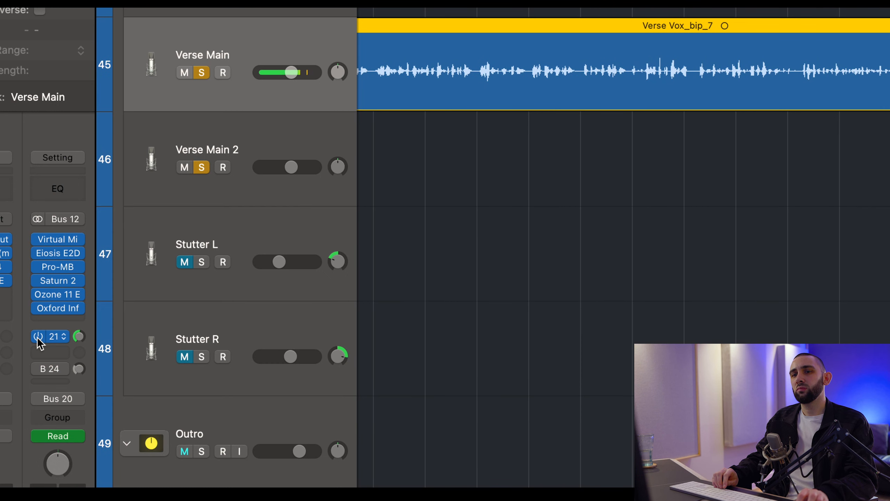
{"action": "left_click", "coordinate": [37, 336]}
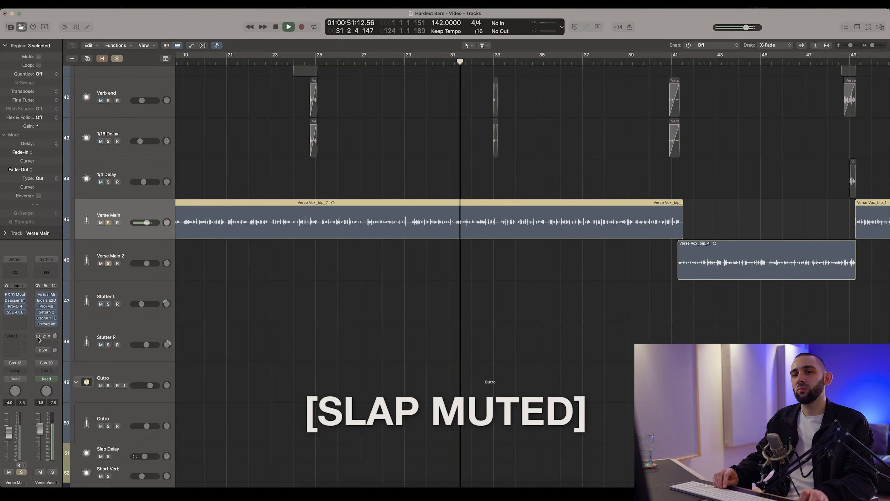
{"action": "left_click", "coordinate": [38, 336]}
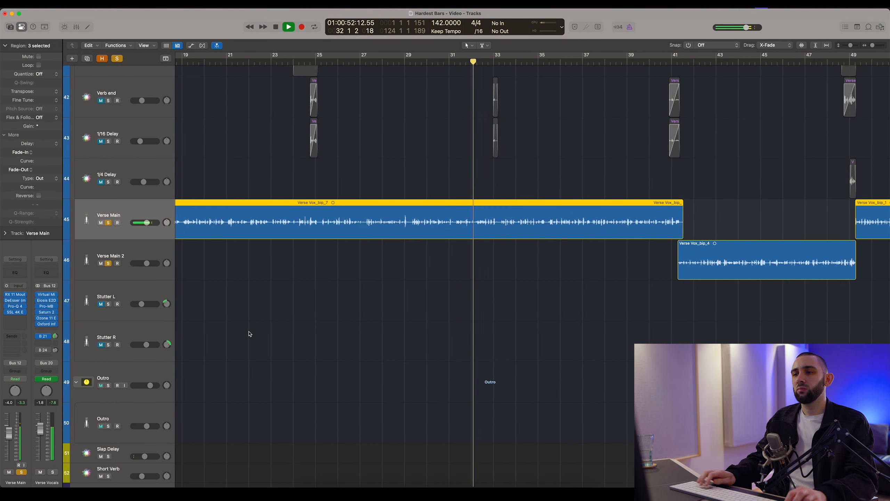
- Solo the Slap Delay track and play it while reviewing its Repeater and Virtual Mix Rack plug-ins, closing each one after review
{"action": "scroll", "coordinate": [249, 334], "scroll_direction": "down", "scroll_amount": 5}
{"action": "left_click", "coordinate": [99, 300]}
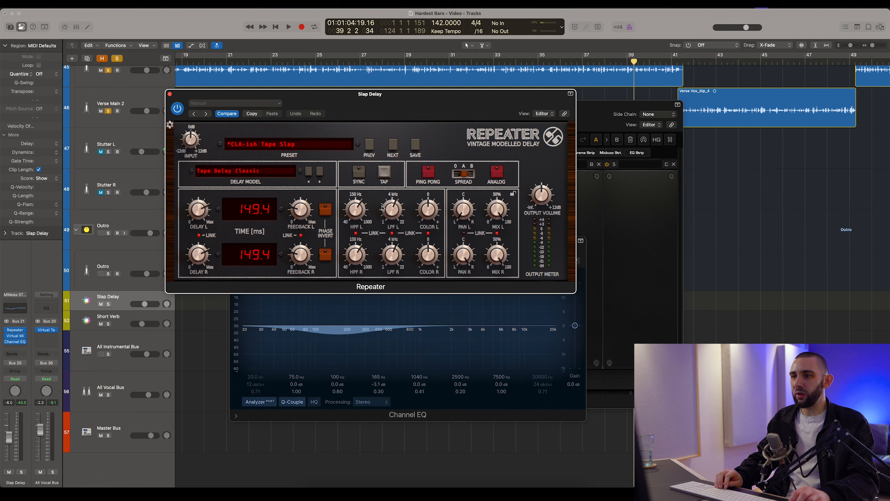
{"action": "left_click", "coordinate": [108, 304]}
{"action": "left_click", "coordinate": [170, 95]}
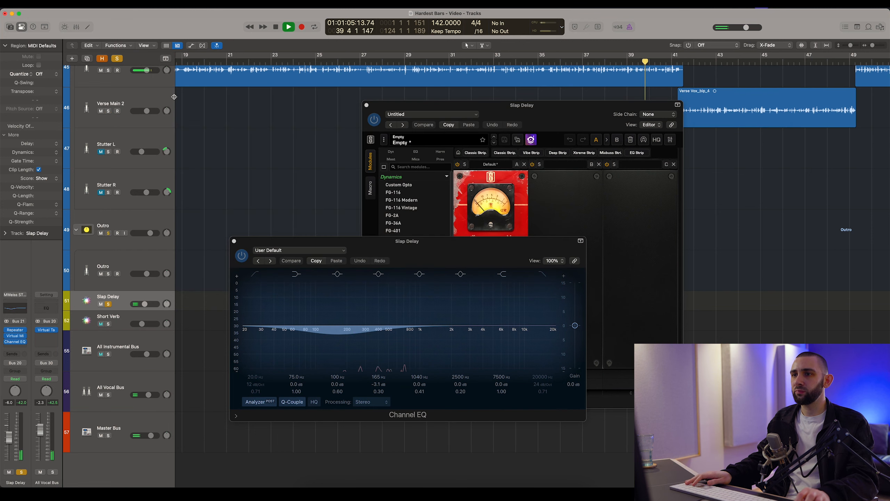
{"action": "left_click_drag", "start_coordinate": [417, 105], "coordinate": [366, 103]}
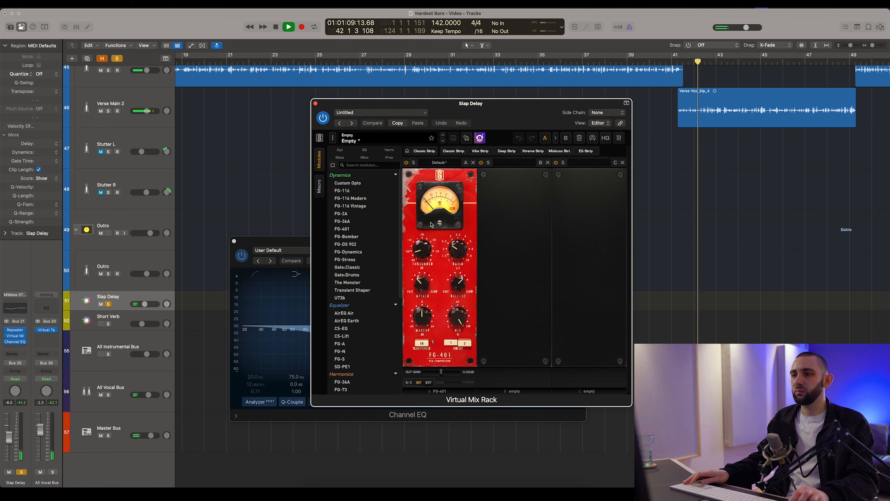
{"action": "key", "text": "space"}
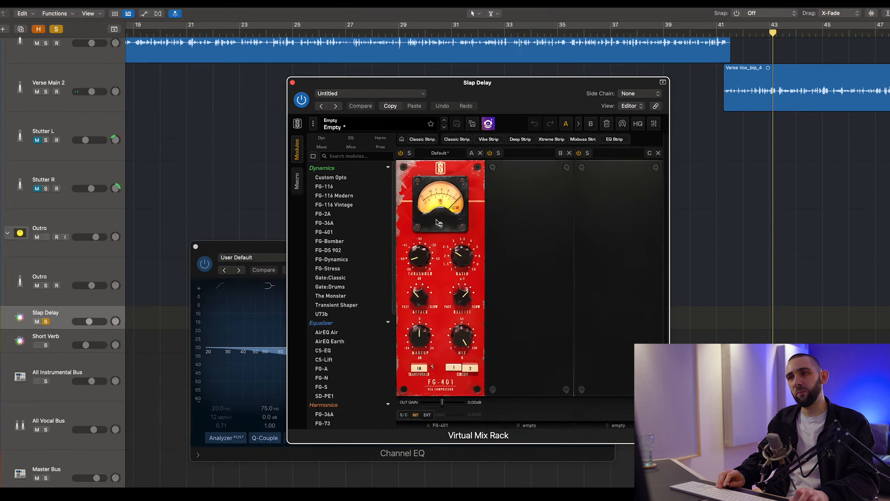
{"action": "scroll", "coordinate": [507, 77], "scroll_direction": "up", "scroll_amount": 3}
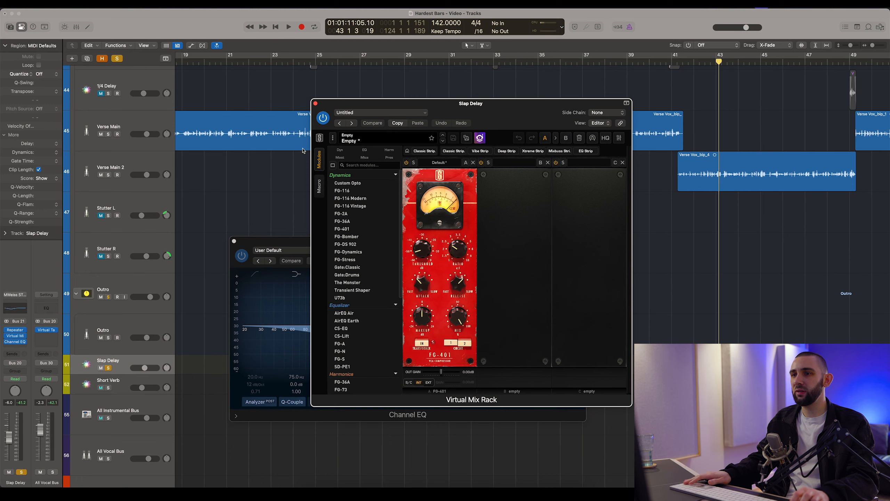
{"action": "left_click", "coordinate": [315, 103]}
- Set the Slap Delay Channel EQ's low-mid cut to -3.3 dB at 168 Hz, compare it bypassed and active, and close the plug-in
{"action": "left_click_drag", "start_coordinate": [338, 342], "coordinate": [338, 343]}
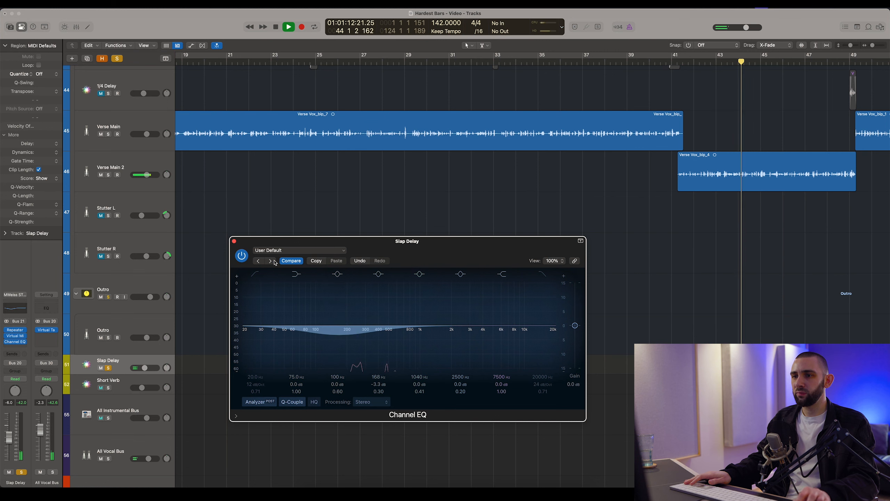
{"action": "left_click", "coordinate": [241, 255]}
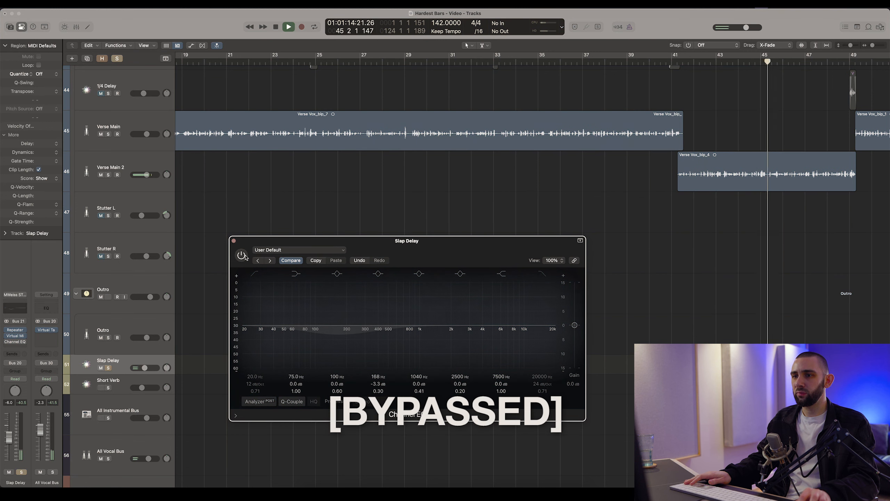
{"action": "left_click", "coordinate": [241, 256]}
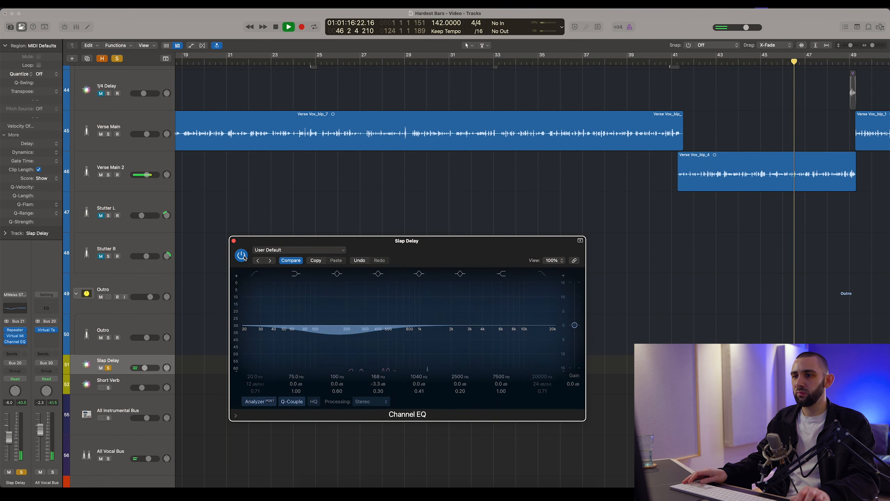
{"action": "key", "text": "space"}
{"action": "key", "text": "super+Left"}
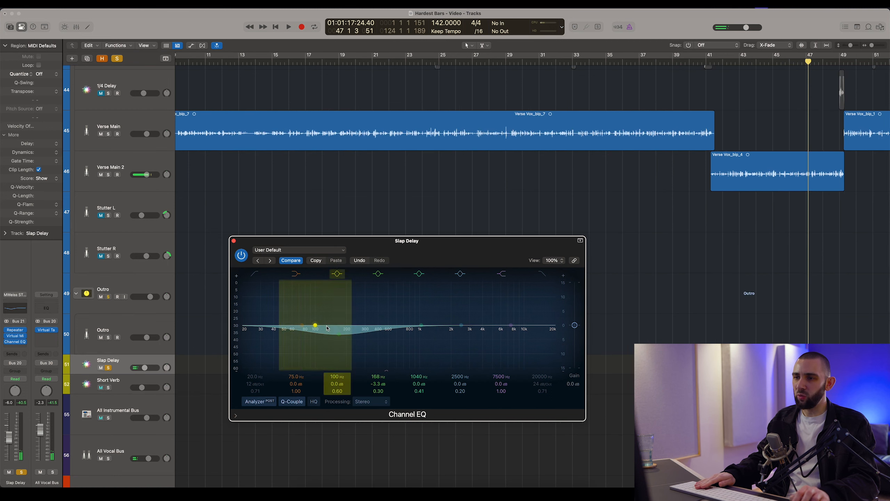
{"action": "key", "text": "super+Left"}
{"action": "left_click", "coordinate": [233, 242]}
- Solo only Verse Main and Verse Main 2 and start playback from bar 33
{"action": "scroll", "coordinate": [109, 211], "scroll_direction": "up", "scroll_amount": 3}
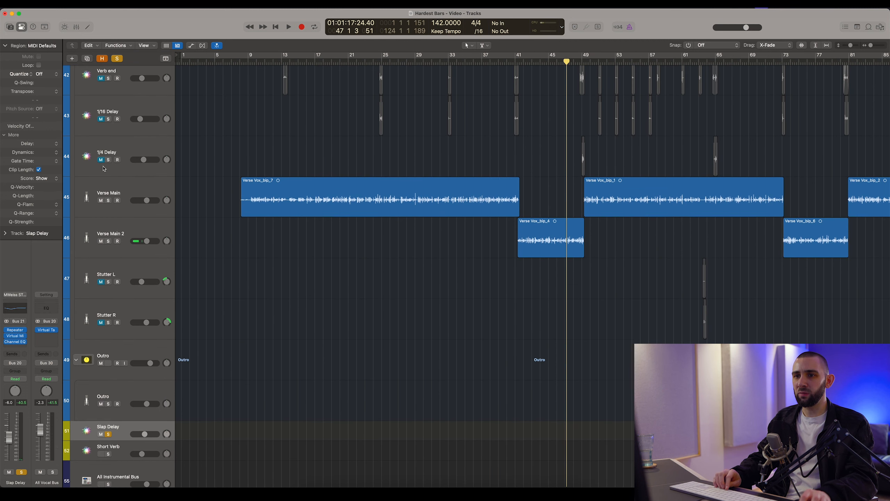
{"action": "left_click", "coordinate": [108, 202], "text": "alt"}
{"action": "left_click", "coordinate": [108, 243]}
{"action": "scroll", "coordinate": [246, 158], "scroll_direction": "down", "scroll_amount": 2}
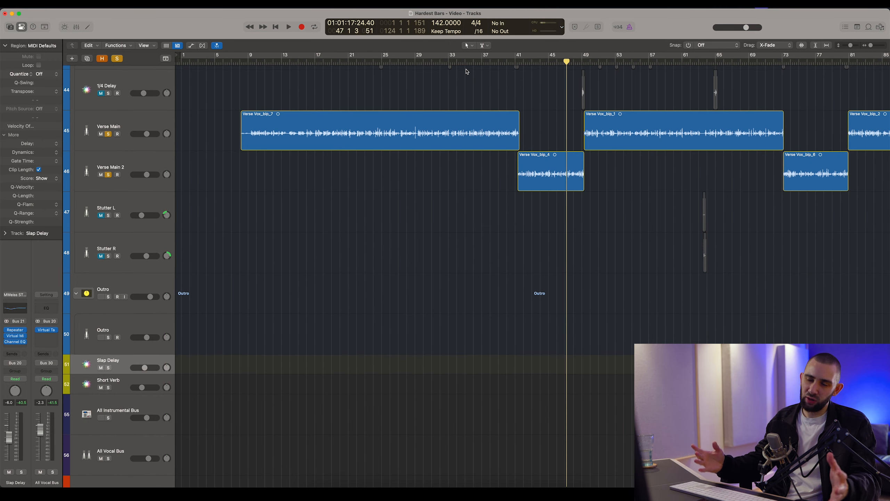
{"action": "left_click", "coordinate": [450, 62]}
{"action": "key", "text": "space"}
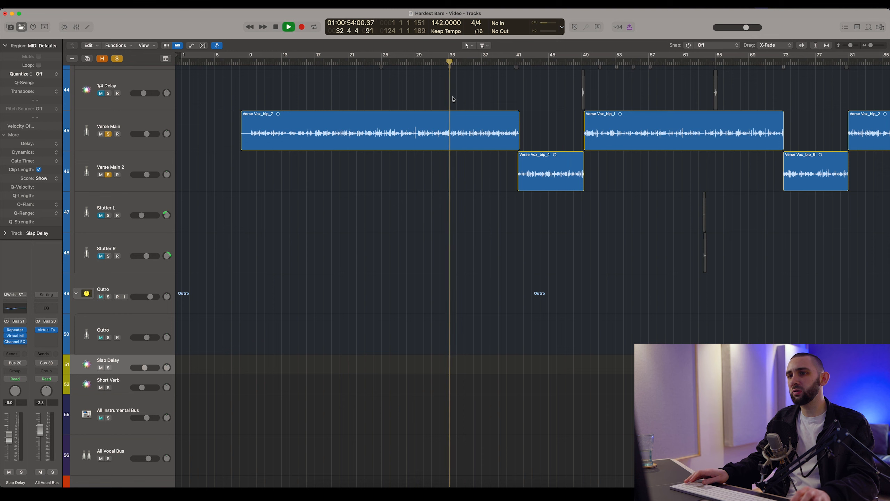
- Select Verse Main and compare the vocal with the Verse Vocals bus's Bus 24 reverb send on and off, leaving the send on
{"action": "left_click", "coordinate": [120, 149]}
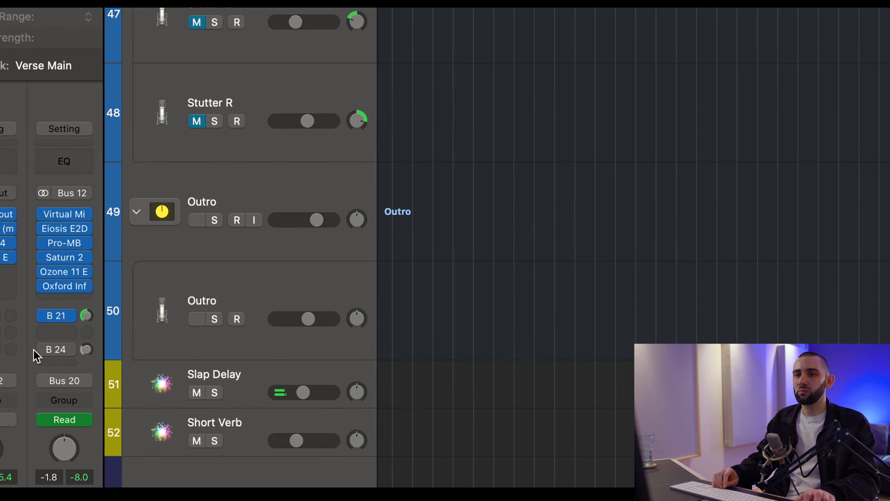
{"action": "left_click", "coordinate": [37, 350]}
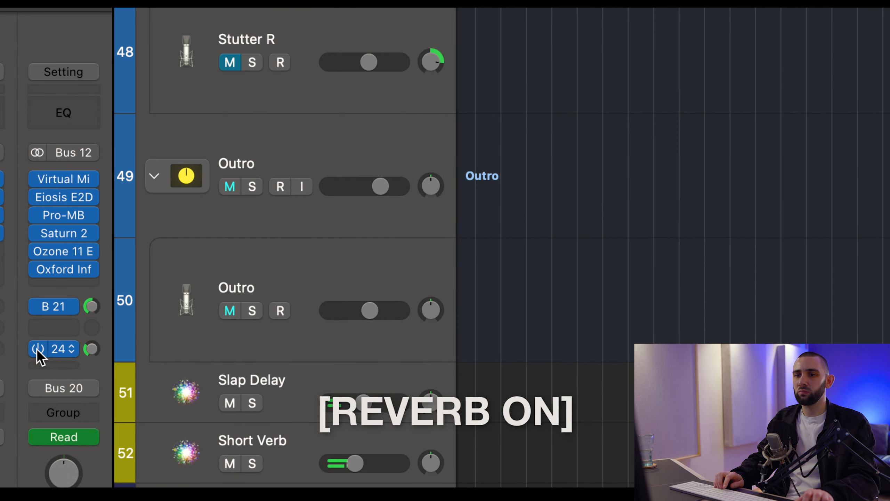
{"action": "left_click", "coordinate": [38, 349]}
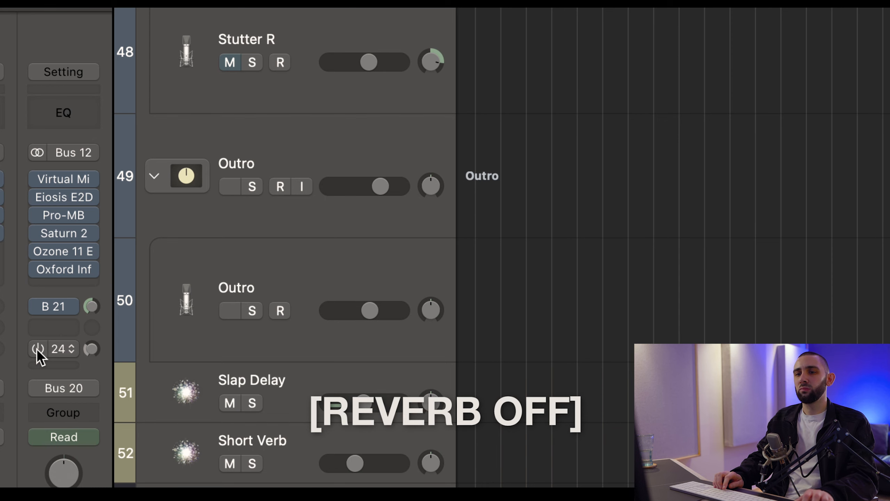
{"action": "left_click", "coordinate": [37, 349]}
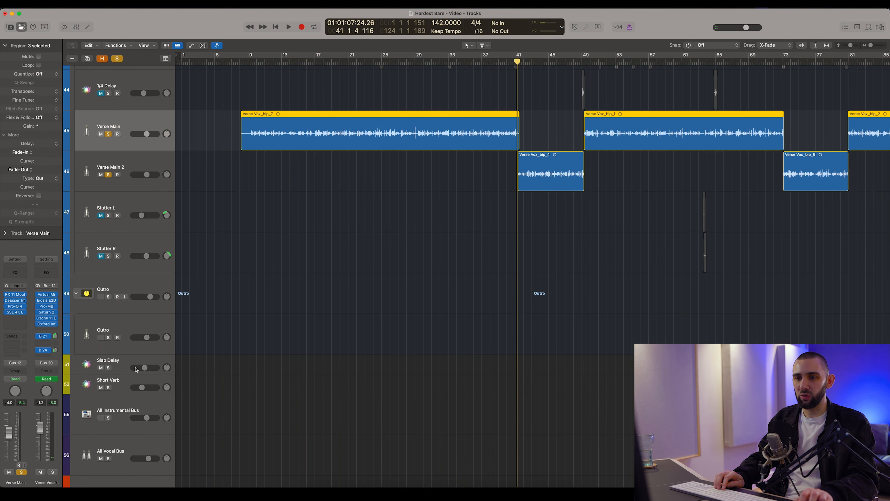
- Open VerbSuite and Channel EQ on Short Verb, compare the verse vocal with the track muted and active, and close both plug-ins
{"action": "left_click", "coordinate": [129, 380]}
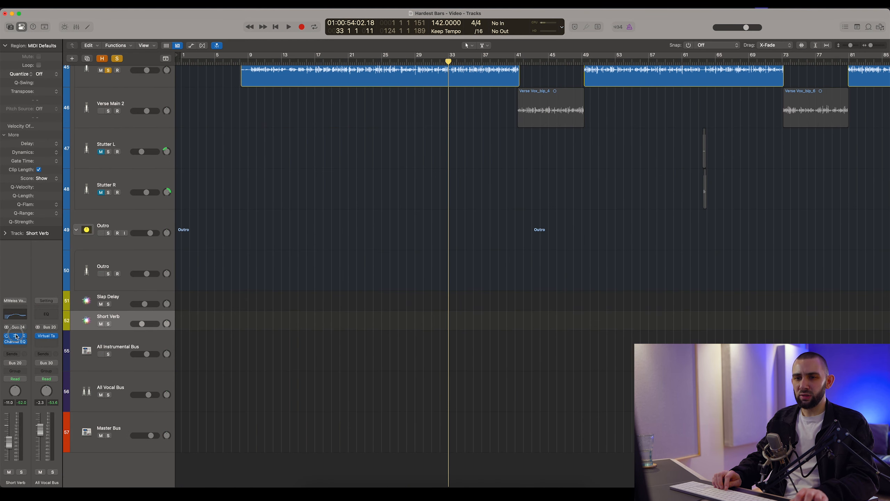
{"action": "left_click", "coordinate": [14, 336]}
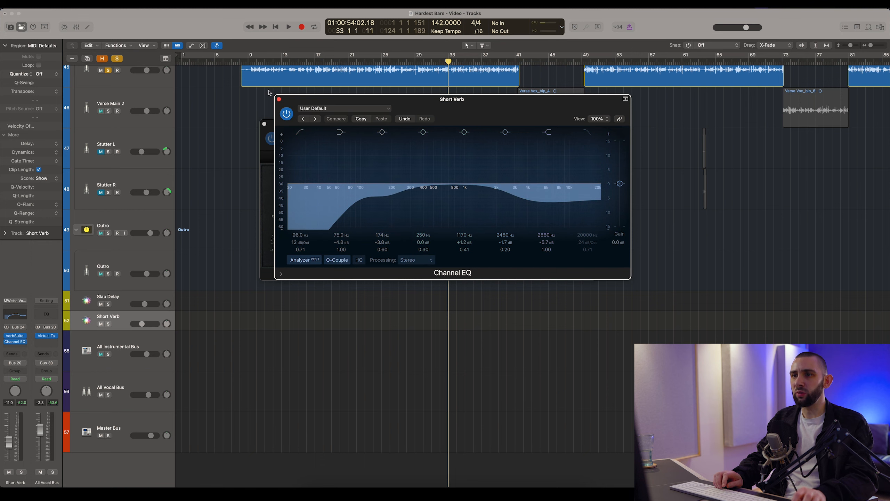
{"action": "key", "text": "space"}
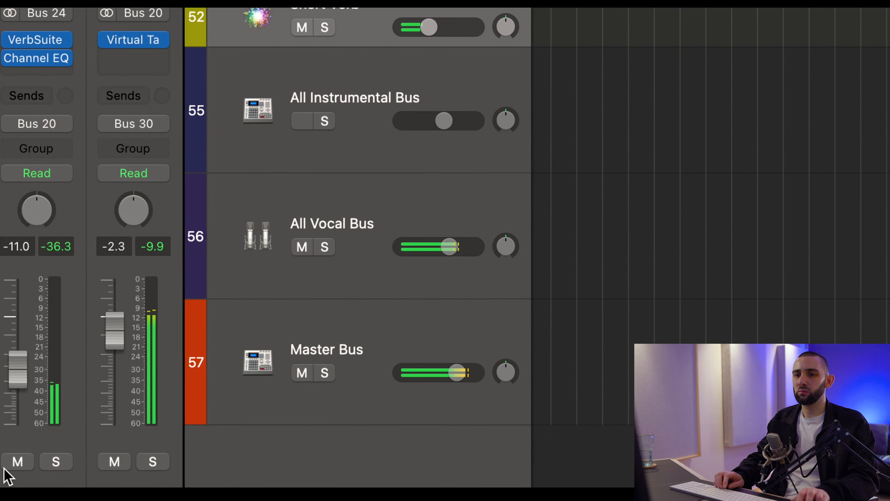
{"action": "left_click", "coordinate": [6, 468]}
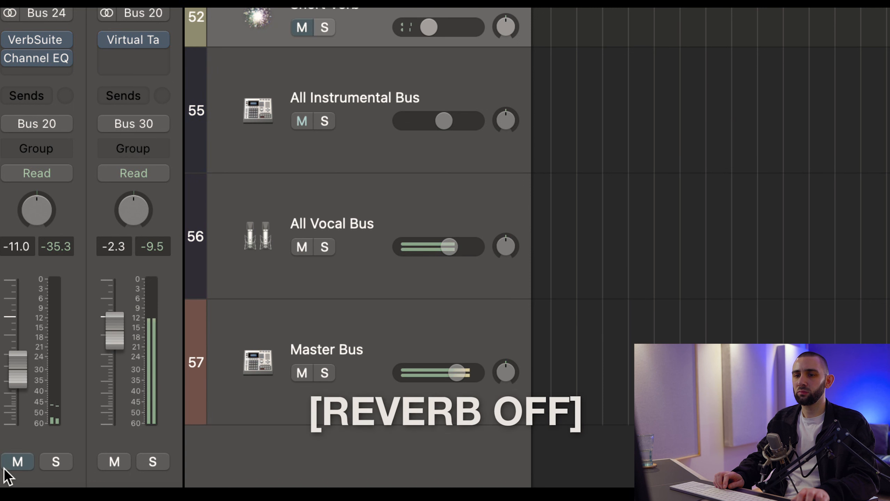
{"action": "left_click", "coordinate": [6, 468]}
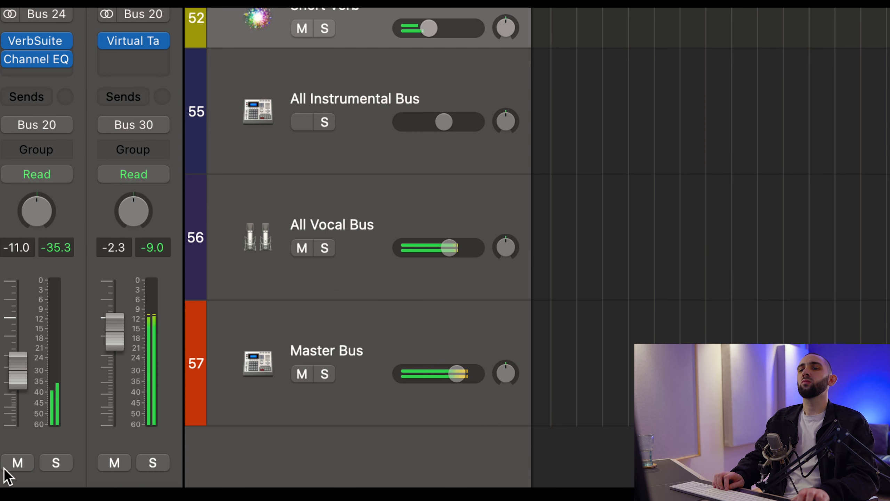
{"action": "left_click", "coordinate": [6, 468]}
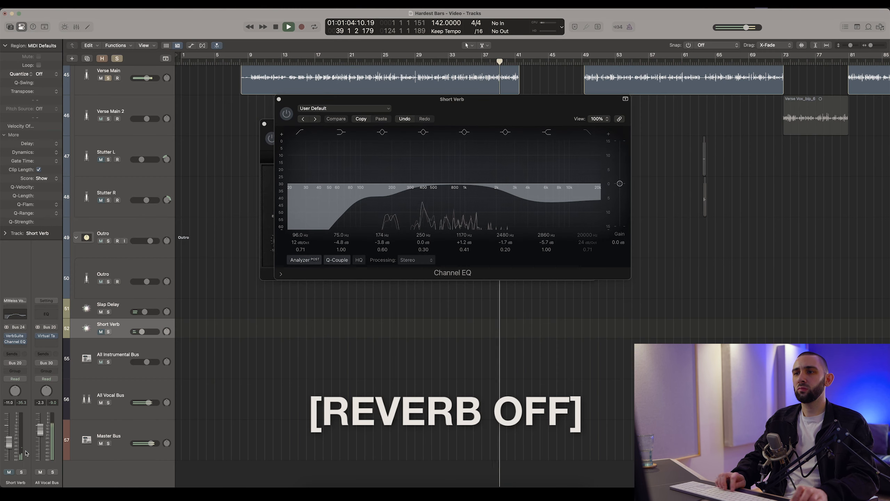
{"action": "left_click", "coordinate": [279, 100]}
{"action": "left_click", "coordinate": [264, 124]}
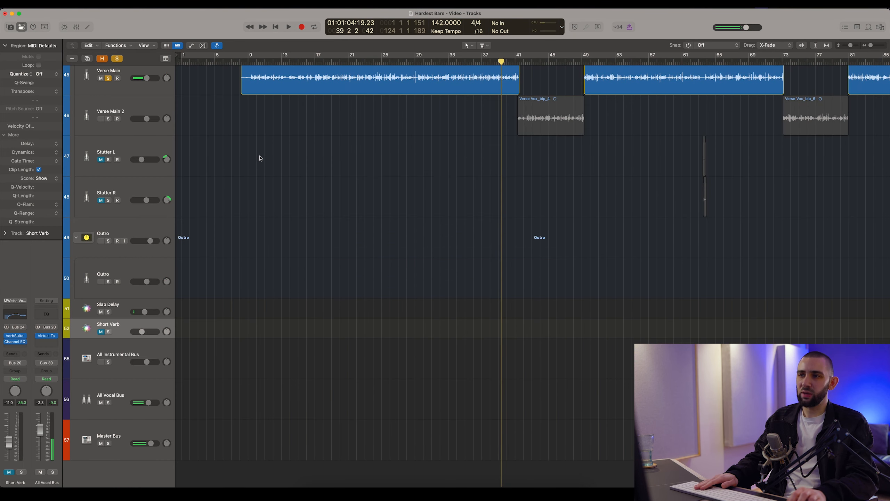
- Clear all solos and play the full mix from bar 66 while looking through the drum, instrument and vocal tracks
{"action": "scroll", "coordinate": [266, 182], "scroll_direction": "up", "scroll_amount": 5}
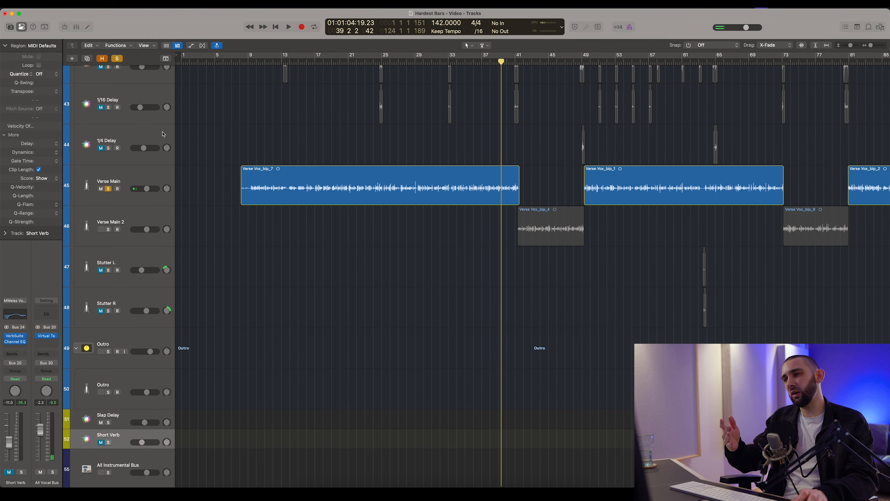
{"action": "key", "text": "ctrl+s"}
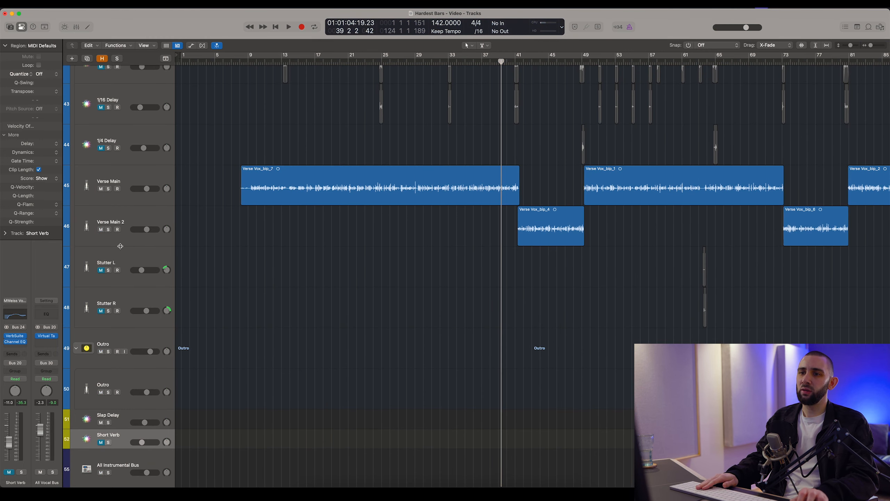
{"action": "scroll", "coordinate": [200, 210], "scroll_direction": "up", "scroll_amount": 5}
{"action": "scroll", "coordinate": [231, 220], "scroll_direction": "up", "scroll_amount": 20}
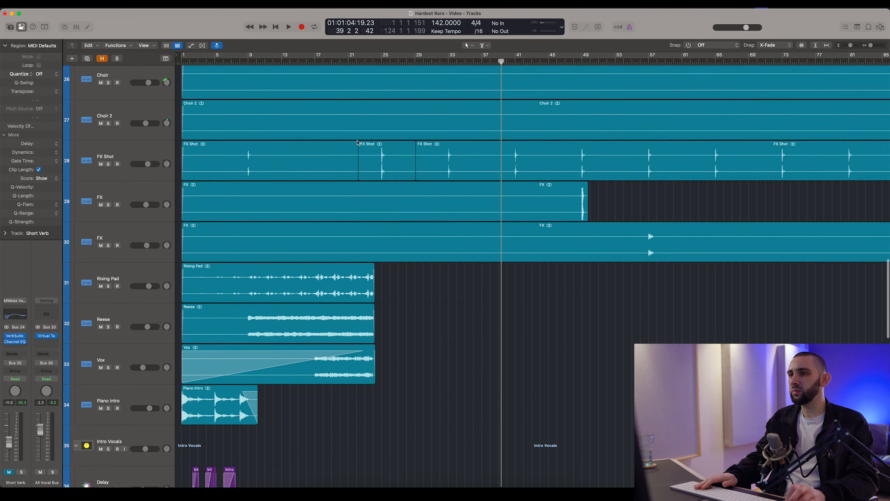
{"action": "scroll", "coordinate": [382, 126], "scroll_direction": "down", "scroll_amount": 20}
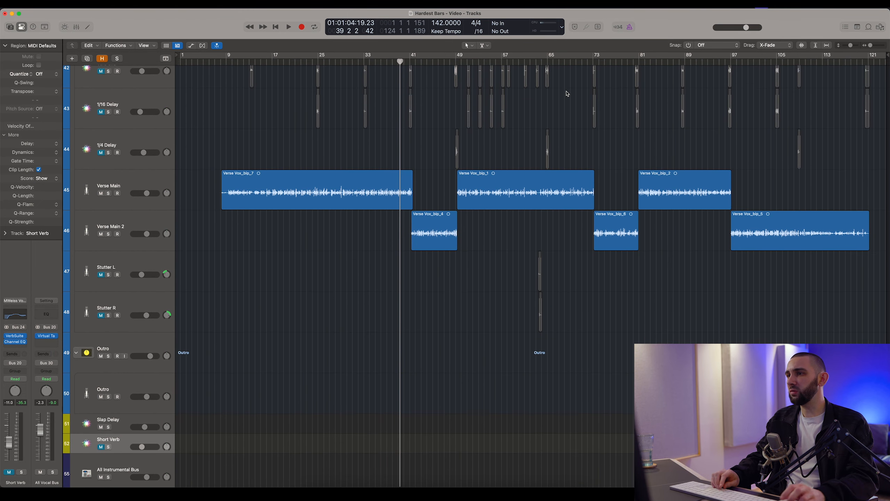
{"action": "left_click_drag", "start_coordinate": [572, 64], "coordinate": [553, 62]}
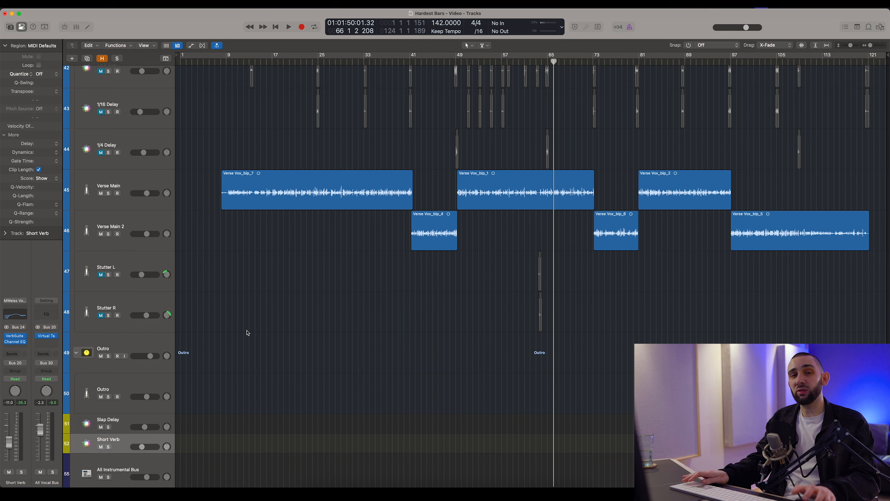
{"action": "key", "text": "space"}
{"action": "scroll", "coordinate": [522, 211], "scroll_direction": "up", "scroll_amount": 3}
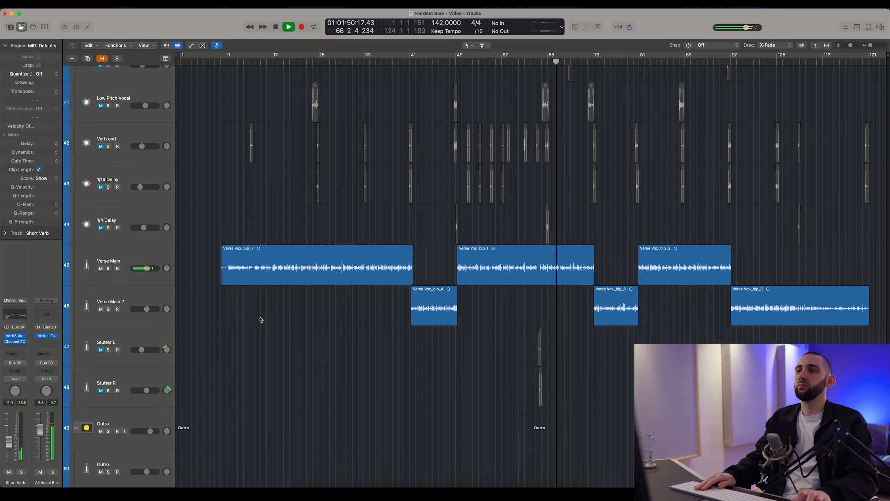
{"action": "scroll", "coordinate": [522, 198], "scroll_direction": "up", "scroll_amount": 20}
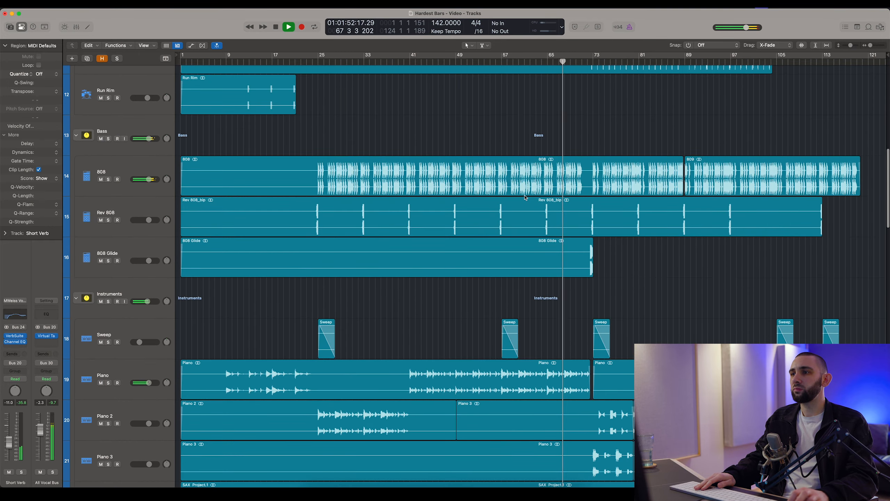
{"action": "scroll", "coordinate": [524, 197], "scroll_direction": "down", "scroll_amount": 20}
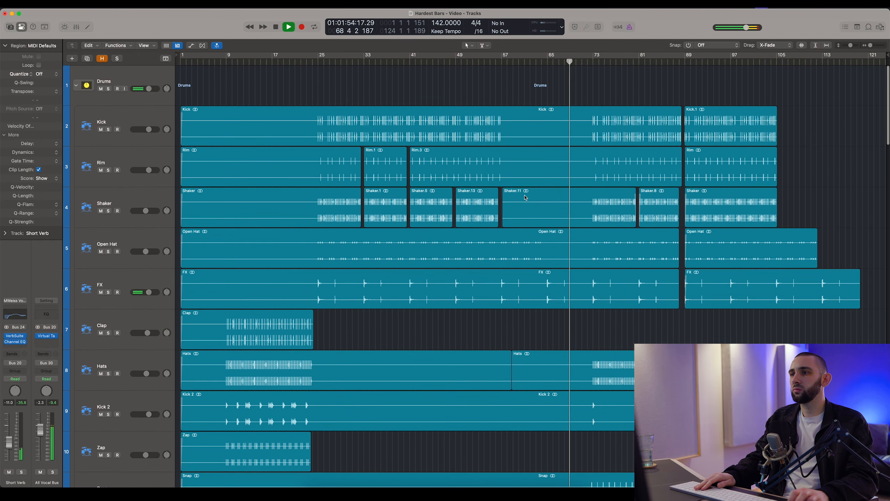
{"action": "scroll", "coordinate": [526, 198], "scroll_direction": "down", "scroll_amount": 10}
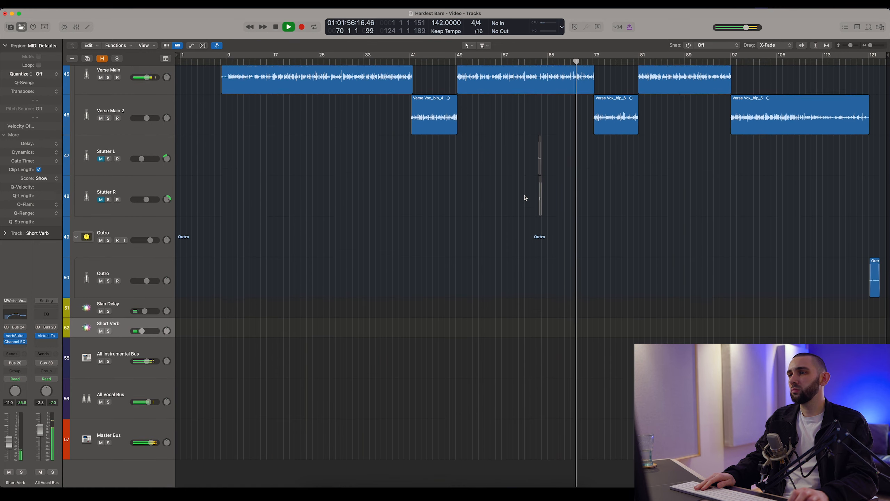
- Select Verse Main and compare the playing mix with the Verse Main and Verse Vocals plug-ins bypassed and active, leaving them active
{"action": "left_click", "coordinate": [126, 301]}
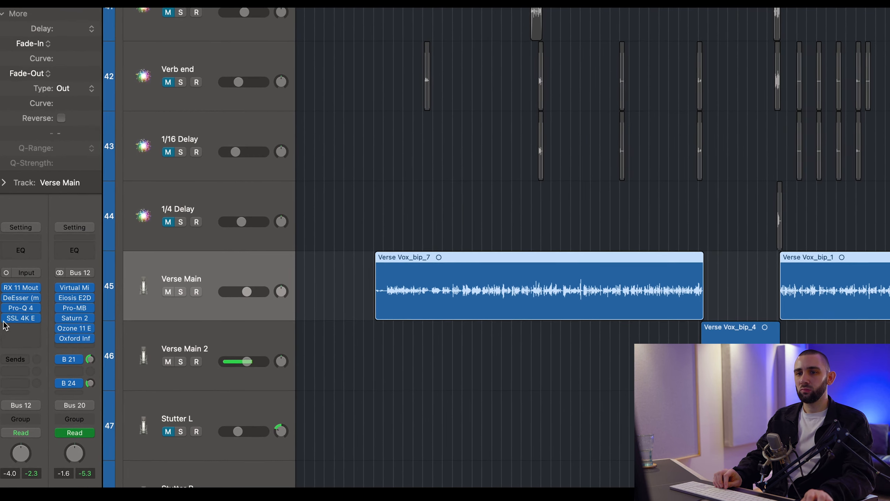
{"action": "left_click_drag", "start_coordinate": [23, 312], "coordinate": [22, 355]}
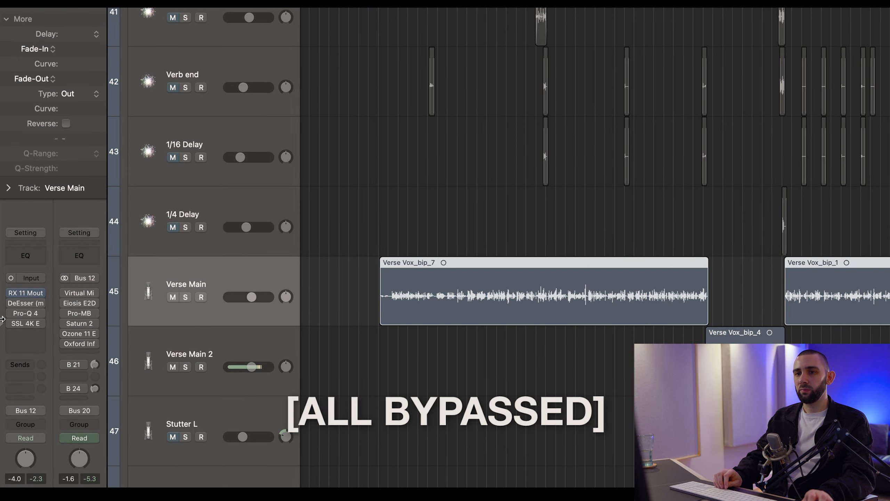
{"action": "mouse_move", "coordinate": [8, 302]}
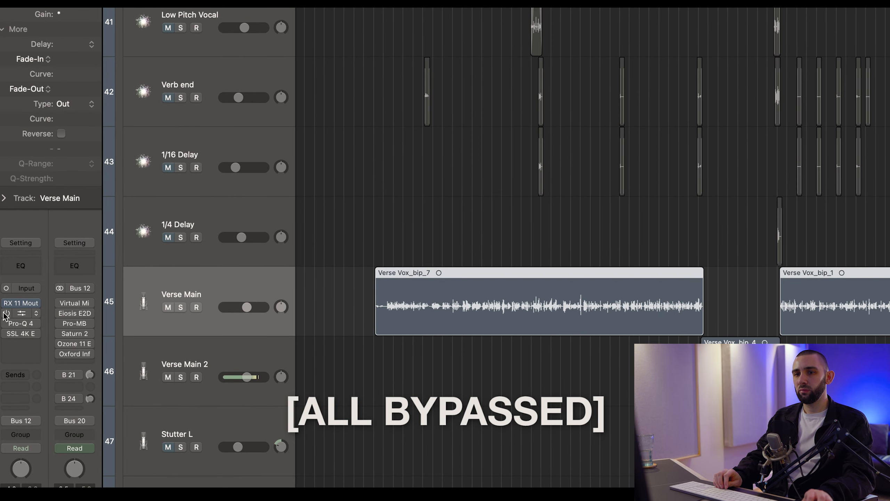
{"action": "left_click_drag", "start_coordinate": [4, 313], "coordinate": [5, 335]}
{"action": "left_click_drag", "start_coordinate": [58, 302], "coordinate": [59, 403]}
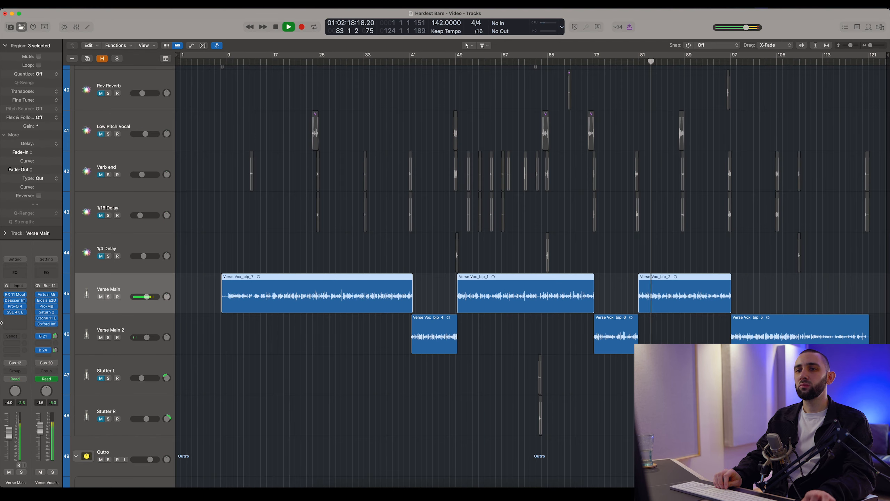
{"action": "mouse_move", "coordinate": [64, 376]}
{"action": "mouse_move", "coordinate": [37, 350]}
{"action": "left_mouse_down"}
{"action": "mouse_move", "coordinate": [38, 295]}
{"action": "mouse_move", "coordinate": [6, 302]}
{"action": "left_mouse_up"}
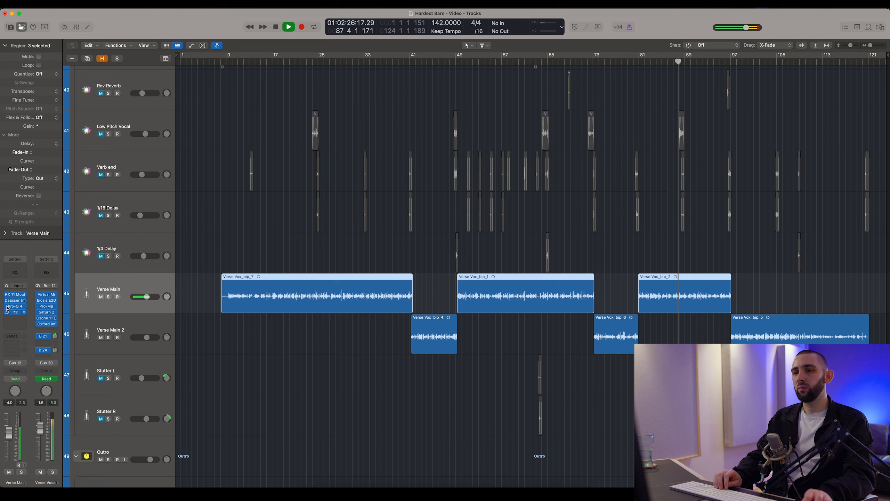
{"action": "left_click", "coordinate": [275, 352]}
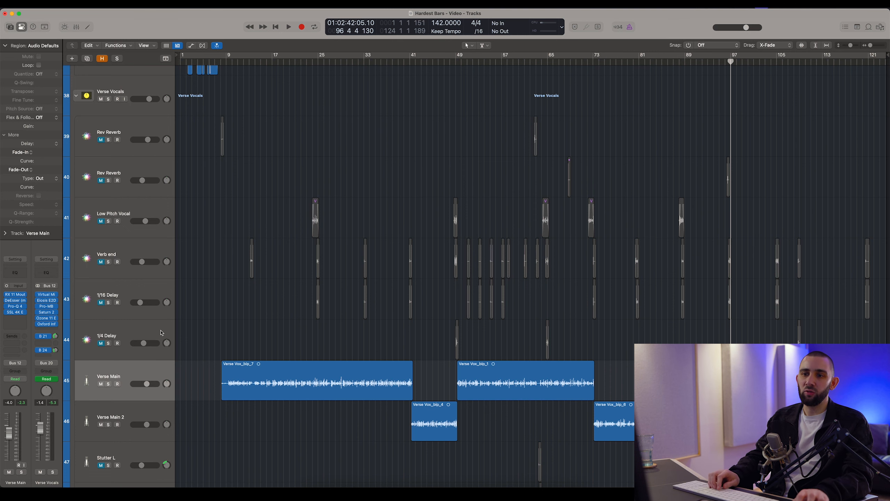
- Unmute the verse effect tracks from the upper Rev Reverb down to 1/4 Delay and look through them one by one
{"action": "left_click", "coordinate": [162, 332]}
{"action": "left_click", "coordinate": [142, 126], "text": "shift"}
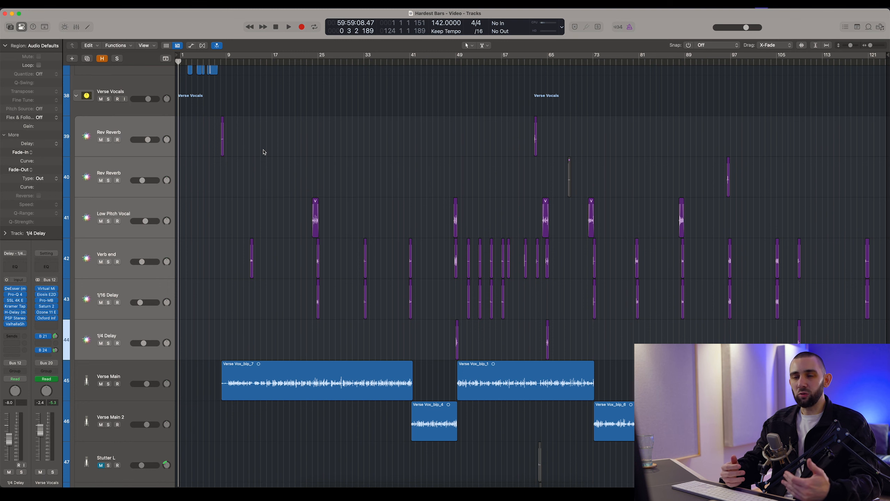
{"action": "left_click", "coordinate": [158, 132]}
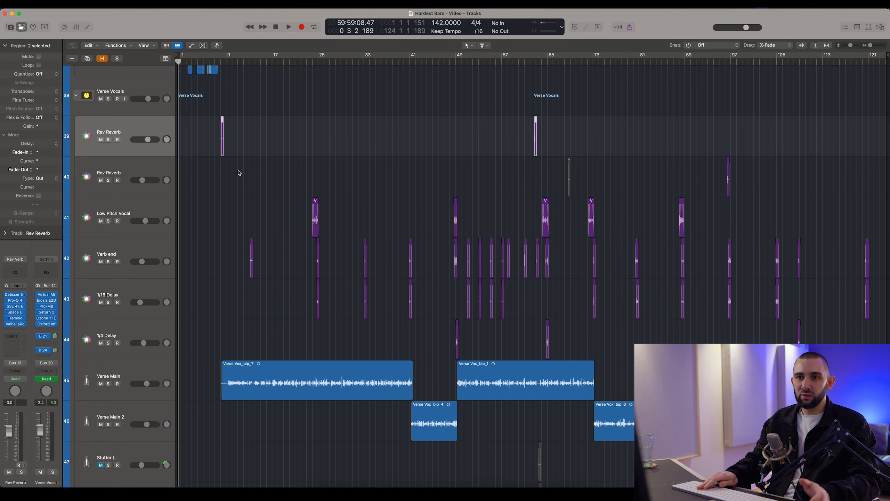
{"action": "key", "text": "Down"}
{"action": "key", "text": "Down"}
{"action": "key", "text": "Down"}
{"action": "key", "text": "Down"}
{"action": "key", "text": "Down"}
{"action": "key", "text": "Up"}
{"action": "key", "text": "Up"}
{"action": "key", "text": "Up"}
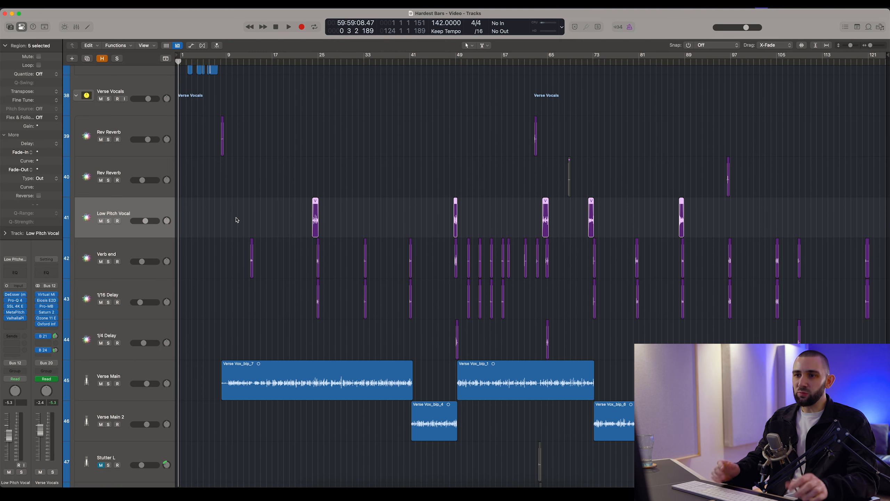
- View the Verse Main regions up close and in full, and select all effect tracks from 1/4 Delay up to the upper Rev Reverb
{"action": "left_click", "coordinate": [93, 362]}
{"action": "key", "text": "z"}
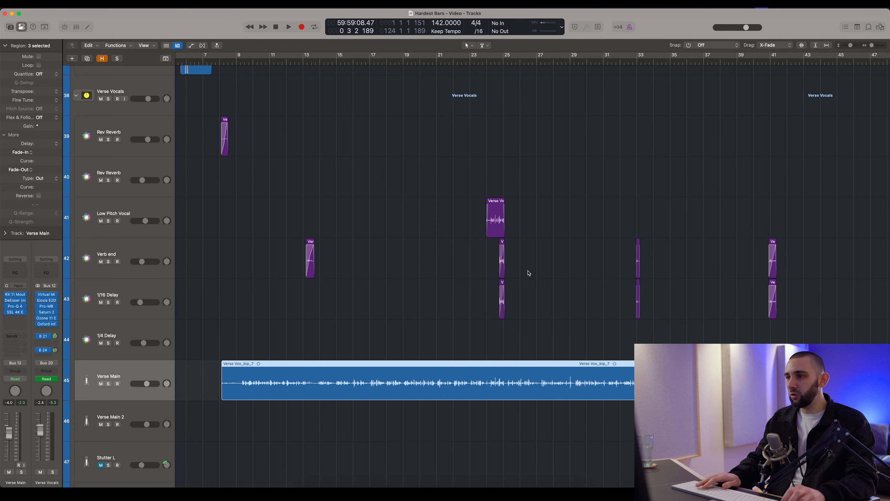
{"action": "key", "text": "z"}
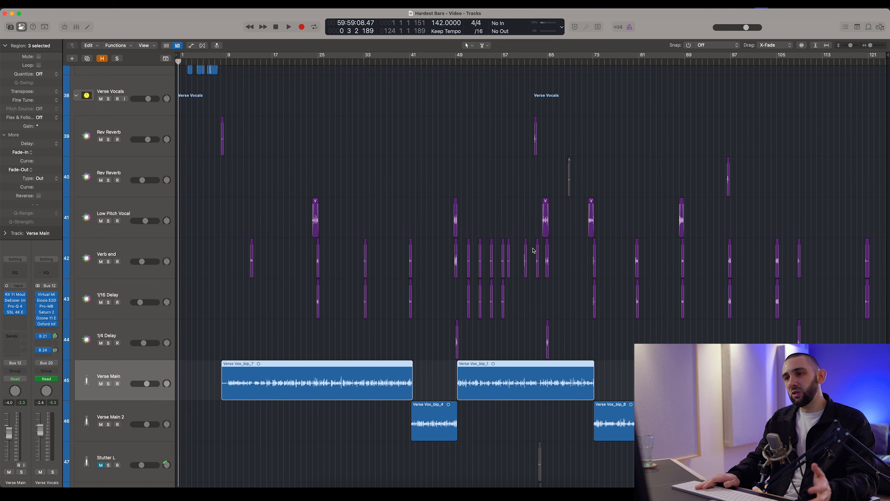
{"action": "left_click", "coordinate": [128, 336]}
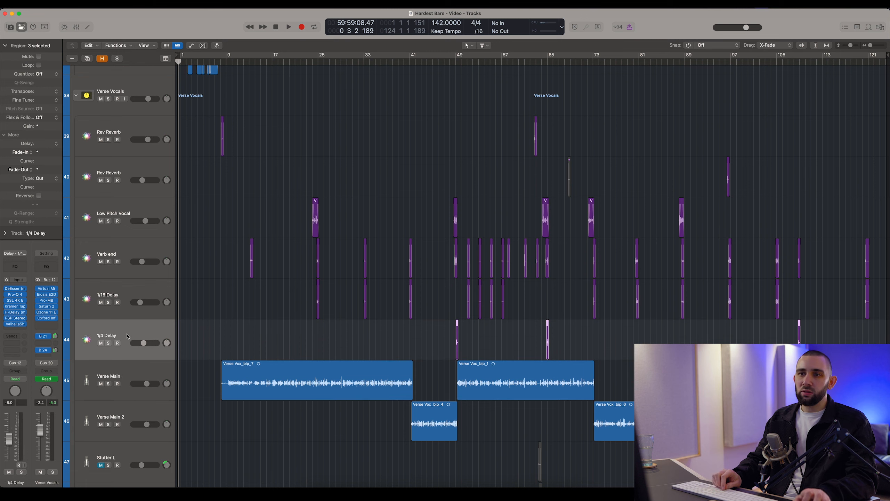
{"action": "left_click", "coordinate": [119, 126], "text": "shift"}
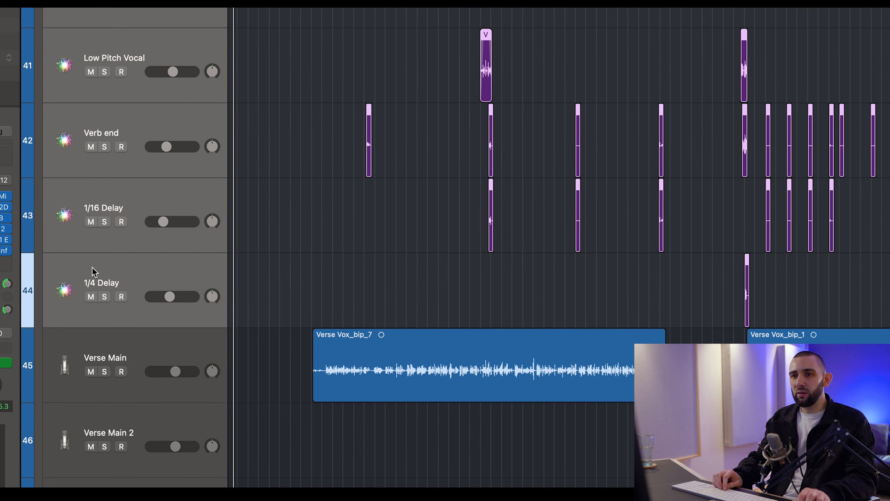
- Look at the 1/16 Delay and 1/4 Delay tracks in turn to see where their regions sit against the verse vocal
{"action": "left_click", "coordinate": [91, 216]}
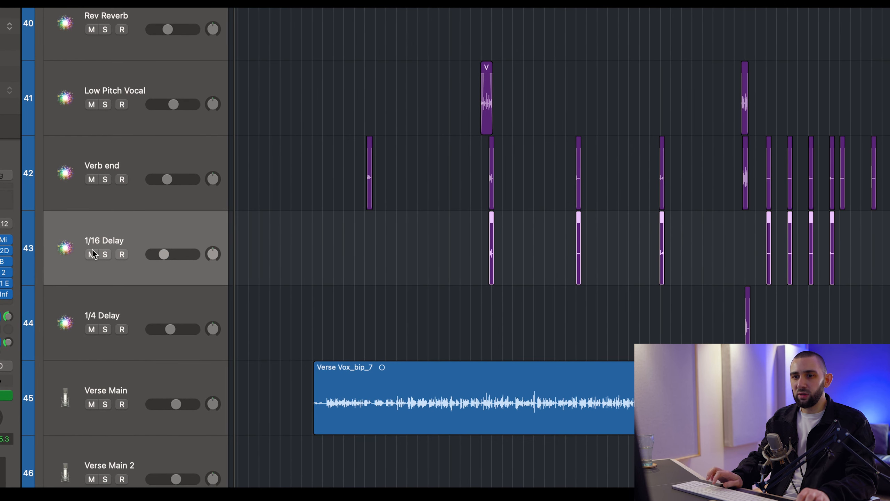
{"action": "key", "text": "Down"}
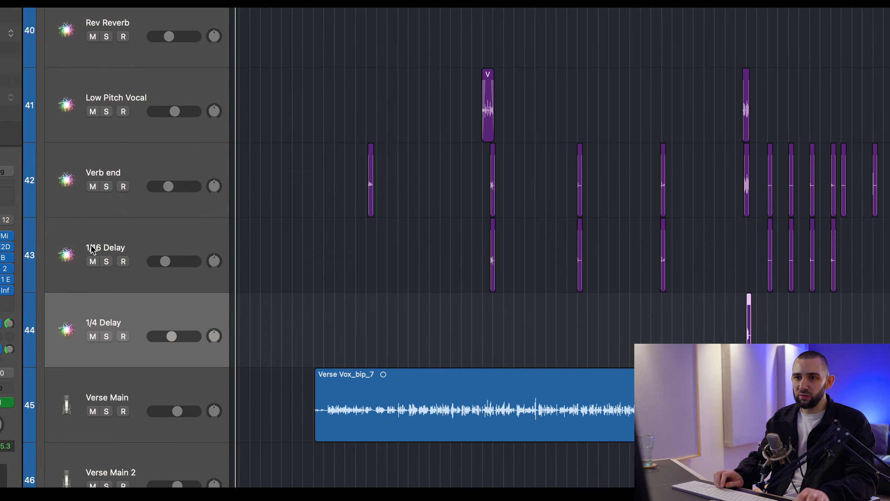
{"action": "left_click", "coordinate": [92, 242]}
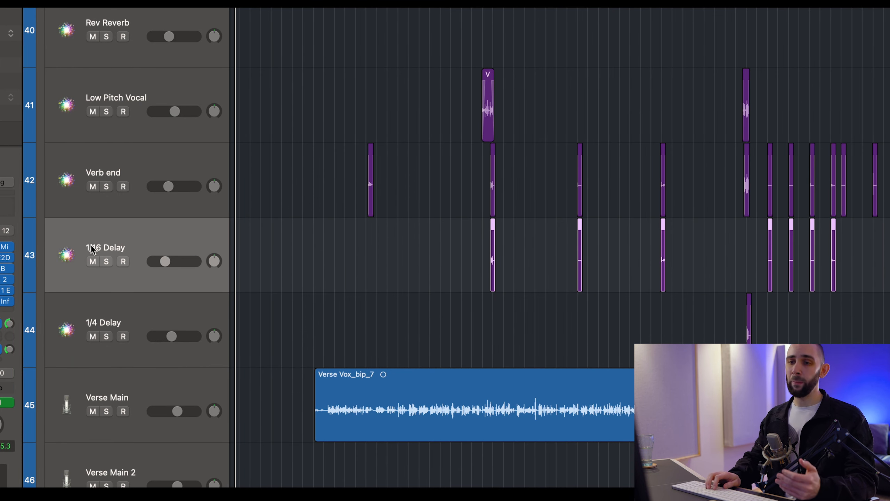
{"action": "key", "text": "Down"}
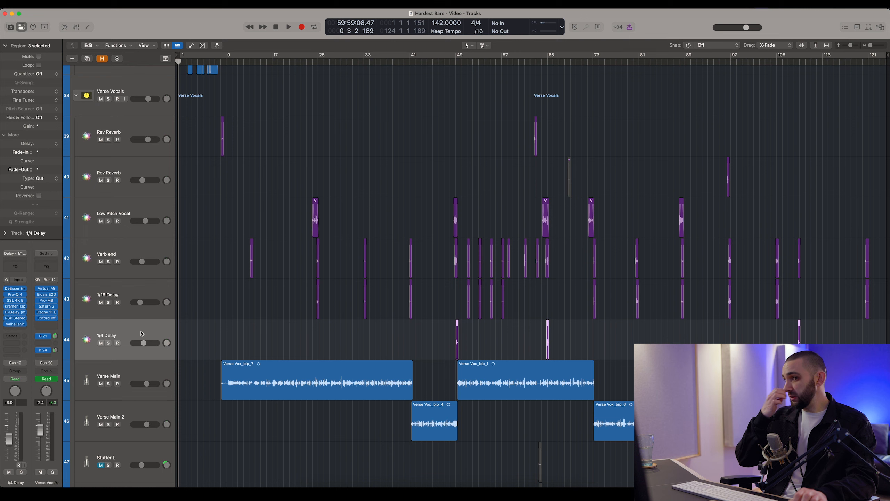
{"action": "key", "text": "Up"}
- Enlarge the timeline around the first verse and select the Verse Main track
{"action": "key", "text": "super+Right"}
{"action": "key", "text": "super+Right"}
{"action": "key", "text": "super+Right"}
{"action": "scroll", "coordinate": [272, 304], "scroll_direction": "left", "scroll_amount": 10}
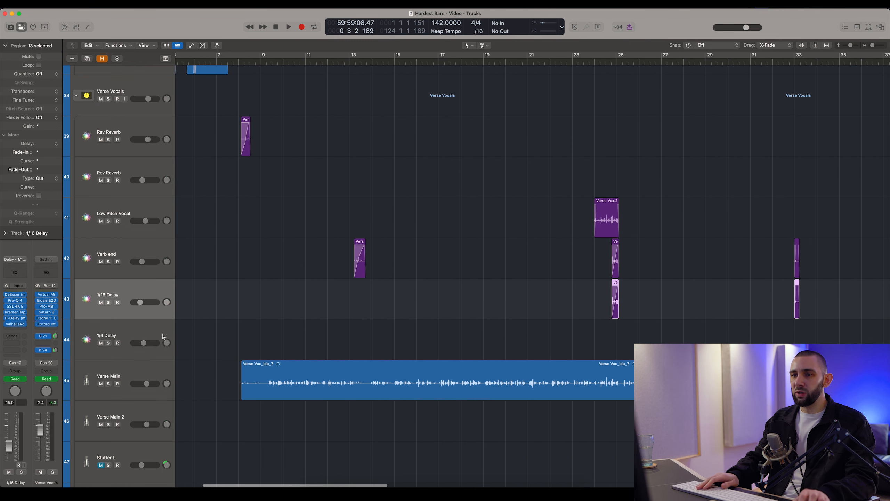
{"action": "left_click", "coordinate": [135, 327]}
{"action": "left_click", "coordinate": [134, 372]}
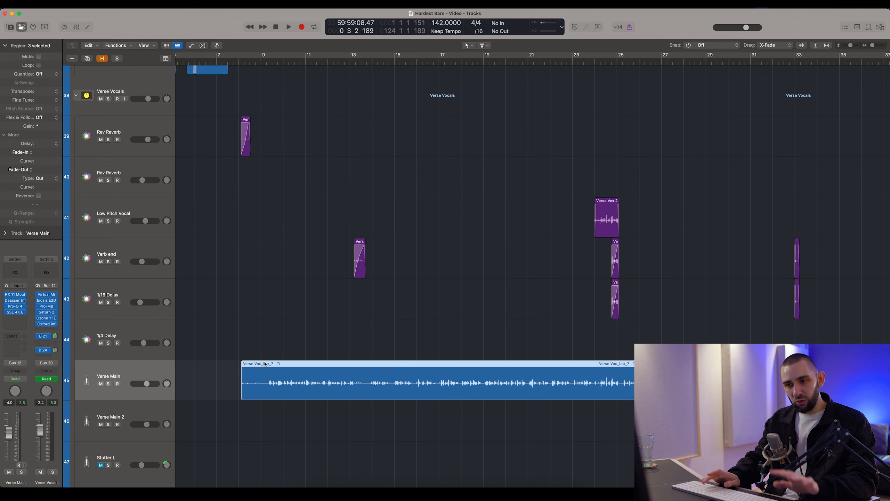
- Look through the effect tracks above Verse Main and select the upper Rev Reverb track to show its plug-in chain
{"action": "key", "text": "Up"}
{"action": "key", "text": "Up"}
{"action": "key", "text": "Up"}
{"action": "key", "text": "Up"}
{"action": "key", "text": "Up"}
{"action": "key", "text": "Up"}
{"action": "key", "text": "Down"}
{"action": "key", "text": "Down"}
{"action": "key", "text": "Down"}
{"action": "key", "text": "Up"}
{"action": "key", "text": "Up"}
{"action": "key", "text": "Up"}
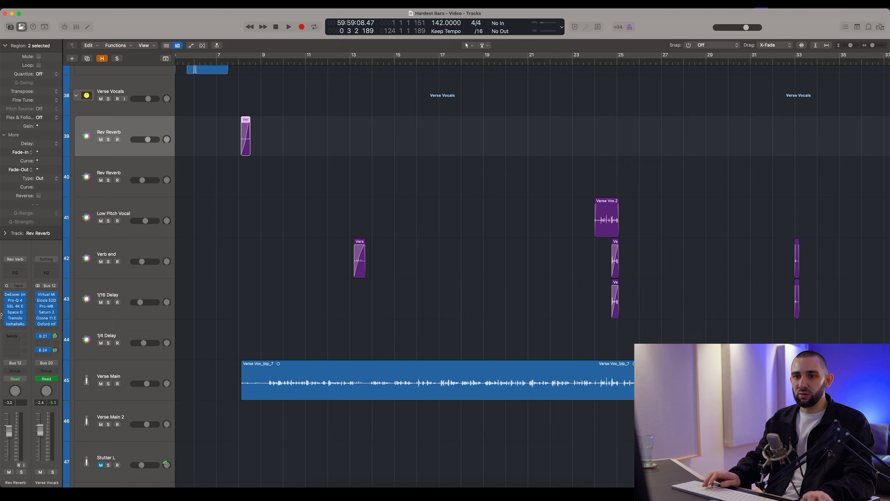
- Step through the Verse Vocals effect tracks from Rev Reverb to Verse Main and compare their plug-in chains
{"action": "key", "text": "Down"}
{"action": "key", "text": "Down"}
{"action": "key", "text": "Up"}
{"action": "key", "text": "Up"}
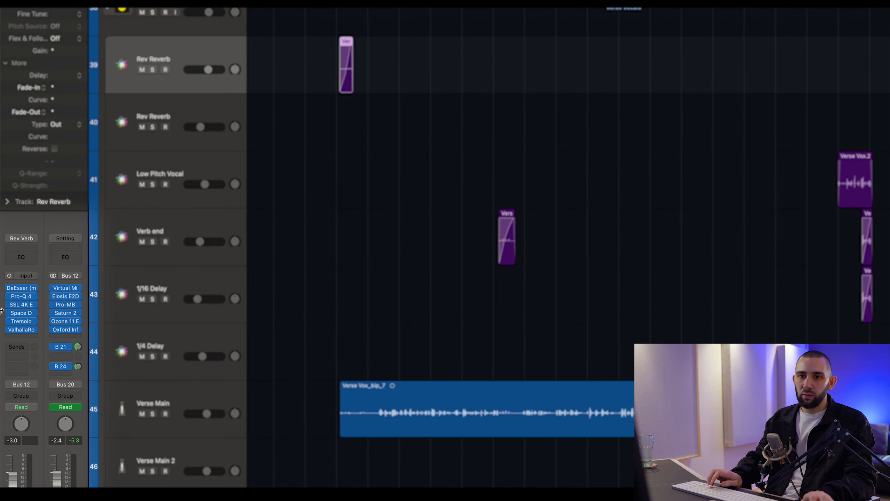
{"action": "key", "text": "Down"}
{"action": "key", "text": "Down"}
{"action": "key", "text": "Down"}
{"action": "key", "text": "Down"}
{"action": "key", "text": "Down"}
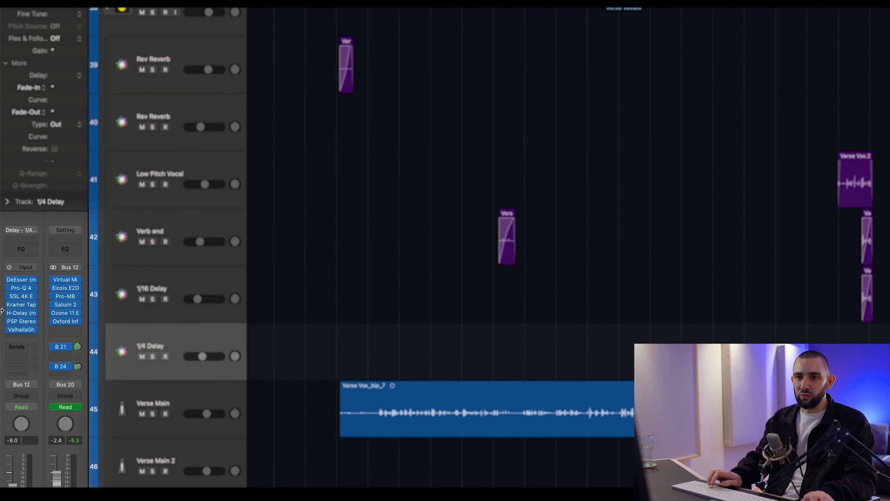
{"action": "key", "text": "Up"}
{"action": "key", "text": "Up"}
{"action": "key", "text": "Up"}
{"action": "key", "text": "Up"}
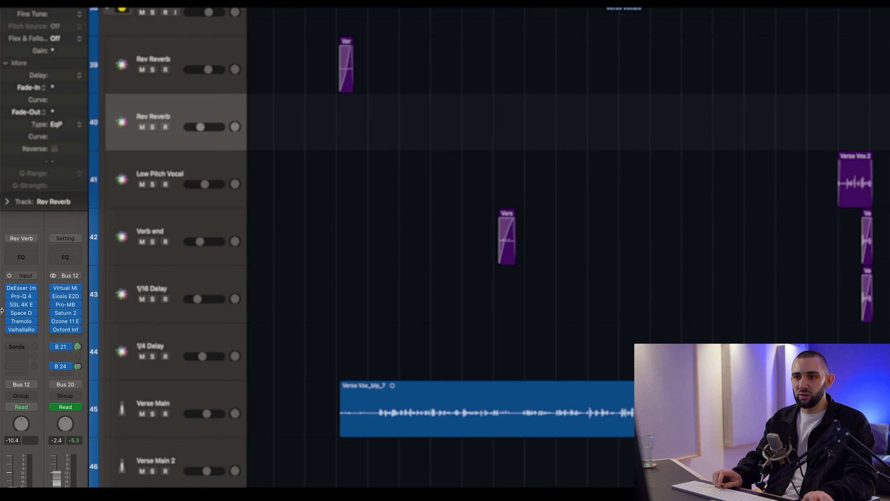
{"action": "key", "text": "Down"}
{"action": "key", "text": "Down"}
{"action": "key", "text": "Down"}
{"action": "key", "text": "Down"}
{"action": "key", "text": "Down"}
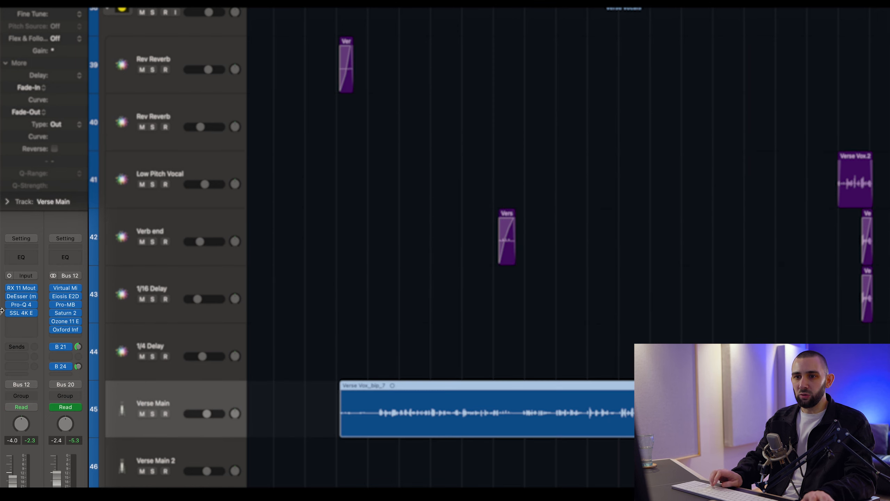
{"action": "key", "text": "Up"}
{"action": "key", "text": "Up"}
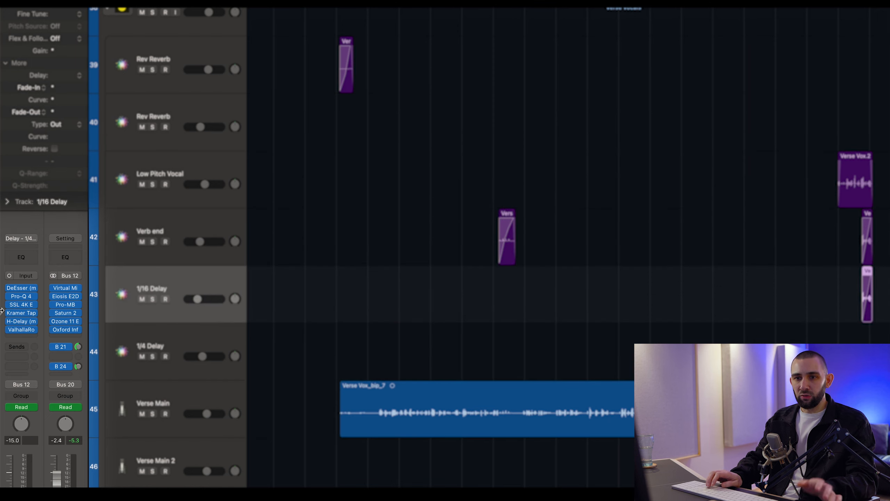
{"action": "key", "text": "Up"}
{"action": "key", "text": "Up"}
{"action": "key", "text": "Up"}
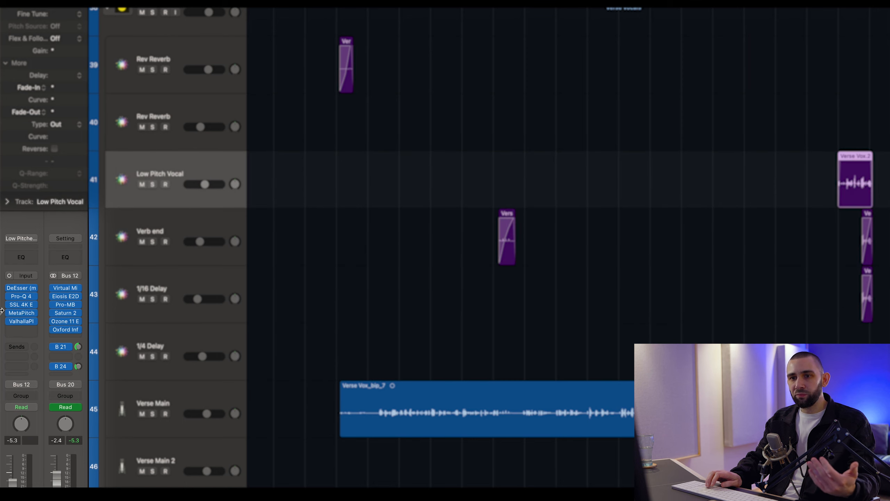
{"action": "key", "text": "Up"}
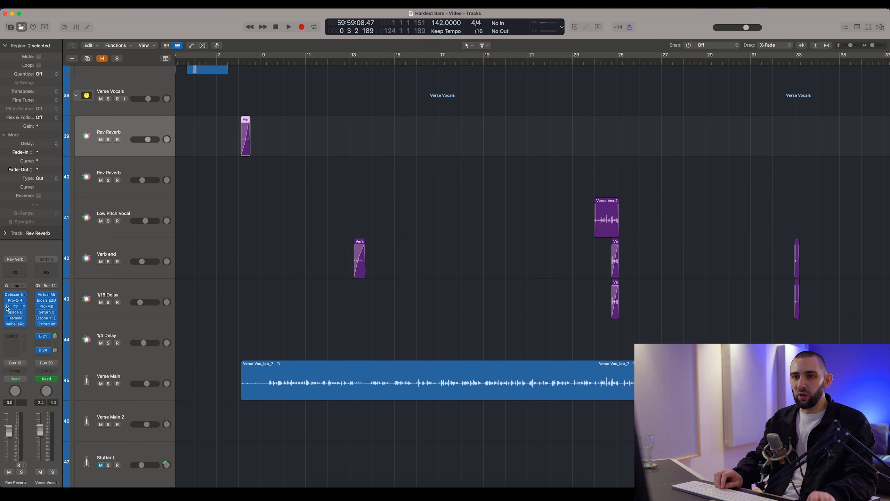
- Select the Verse Main track and fit all of its regions in the arrangement view
{"action": "key", "text": "Down"}
{"action": "key", "text": "Down"}
{"action": "key", "text": "Down"}
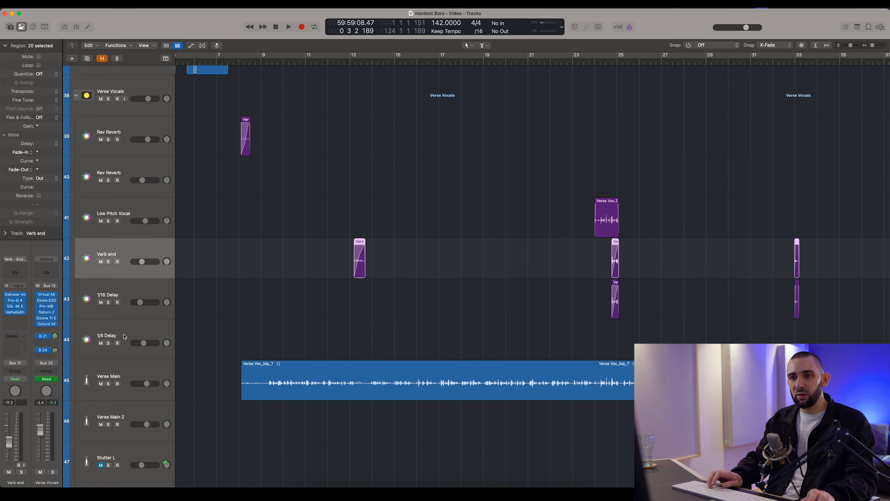
{"action": "left_click", "coordinate": [129, 359]}
{"action": "key", "text": "z"}
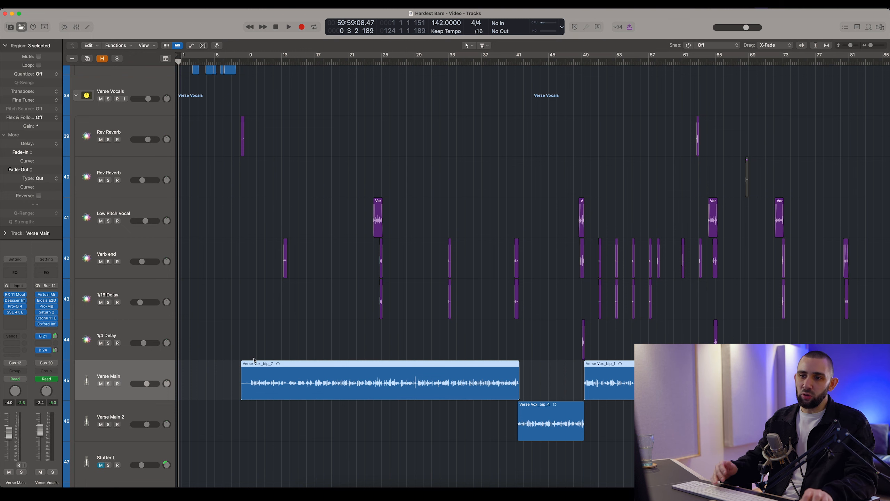
- Review the insert chains of the vocal effect tracks between 1/4 Delay and the second Rev Reverb
{"action": "left_click", "coordinate": [83, 323]}
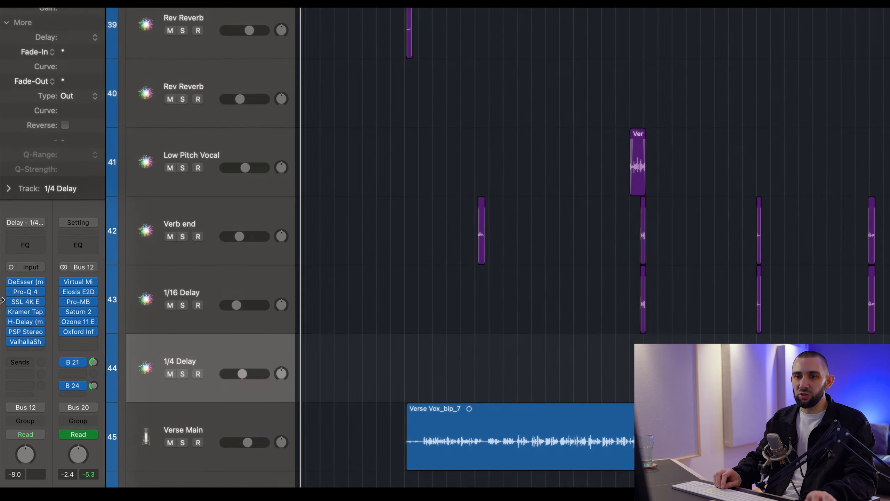
{"action": "key", "text": "Up"}
{"action": "key", "text": "Up"}
{"action": "key", "text": "Up"}
{"action": "key", "text": "Up"}
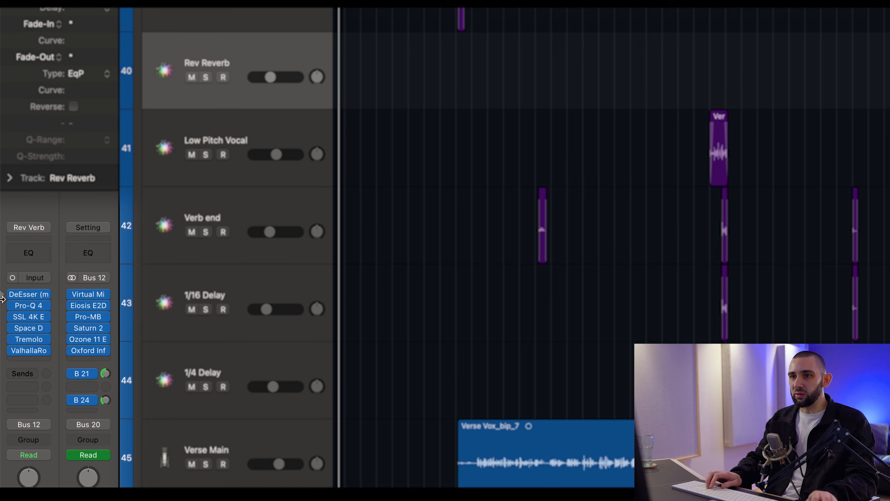
{"action": "key", "text": "Down"}
{"action": "key", "text": "Down"}
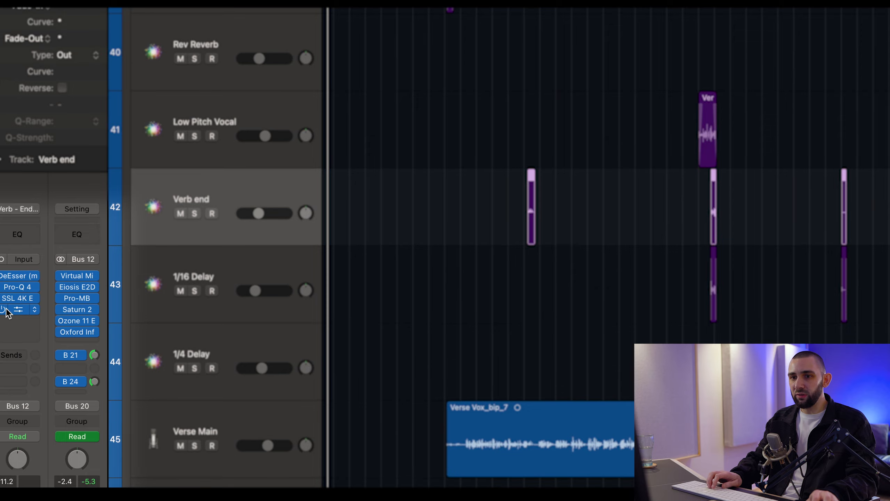
{"action": "key", "text": "Down"}
{"action": "key", "text": "Down"}
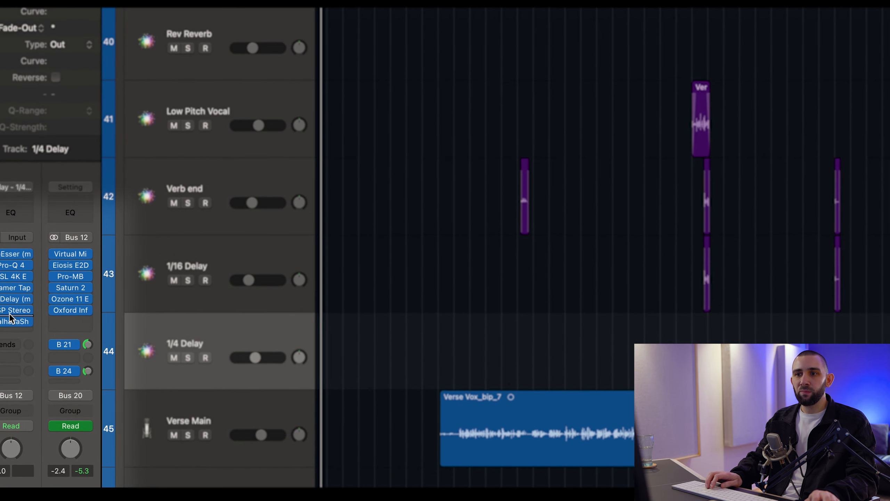
{"action": "key", "text": "Up"}
{"action": "key", "text": "Up"}
{"action": "key", "text": "Up"}
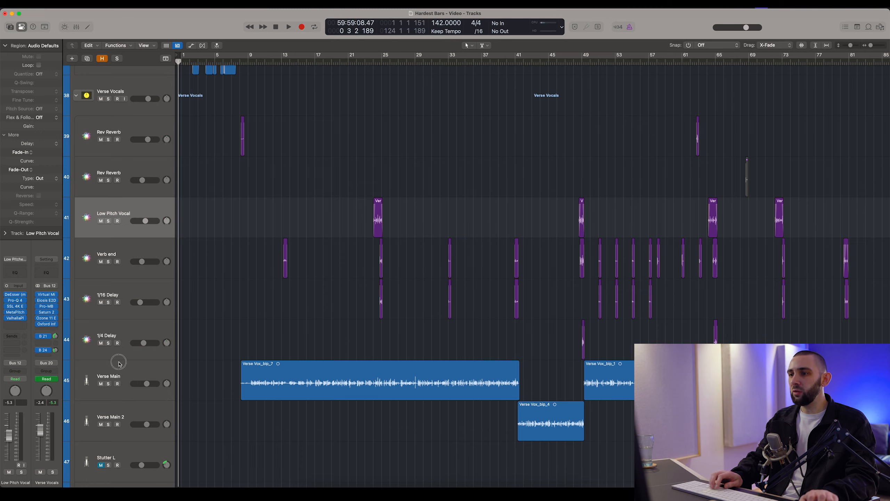
- Inspect the Low Pitch Vocal, Verb end and 1/16 Delay tracks with their regions around bar 25
{"action": "left_click", "coordinate": [119, 362]}
{"action": "scroll", "coordinate": [255, 283], "scroll_direction": "down", "scroll_amount": 5}
{"action": "key", "text": "super+Left"}
{"action": "scroll", "coordinate": [261, 250], "scroll_direction": "up", "scroll_amount": 4}
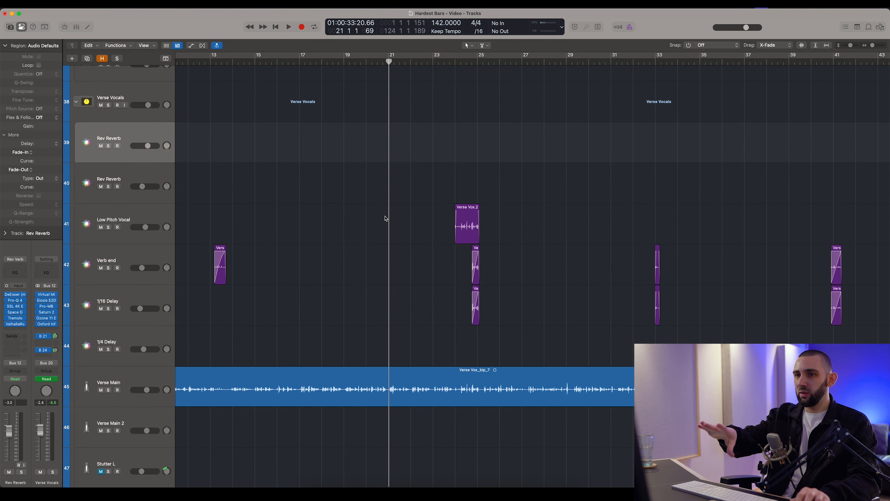
{"action": "left_click", "coordinate": [120, 224]}
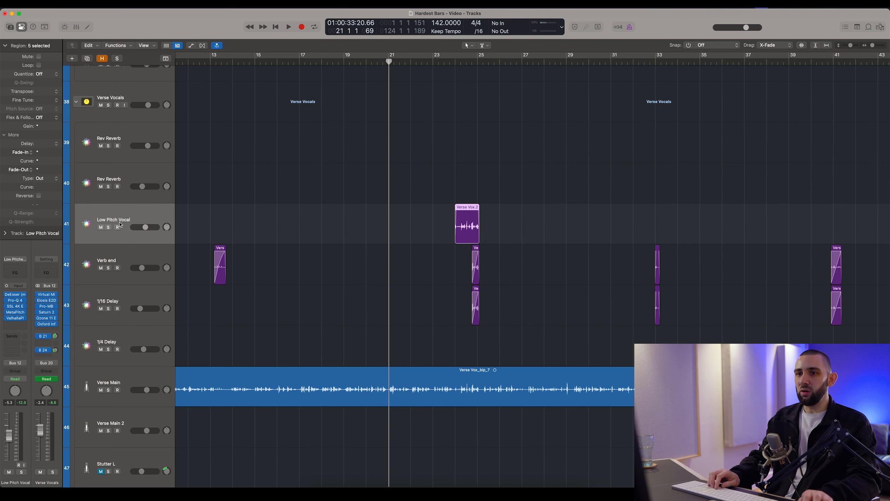
{"action": "left_click", "coordinate": [133, 258]}
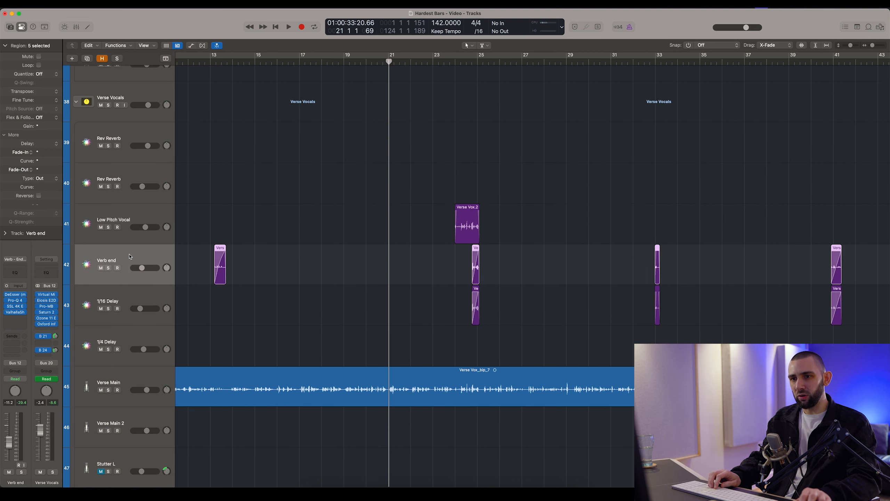
{"action": "left_click", "coordinate": [122, 299]}
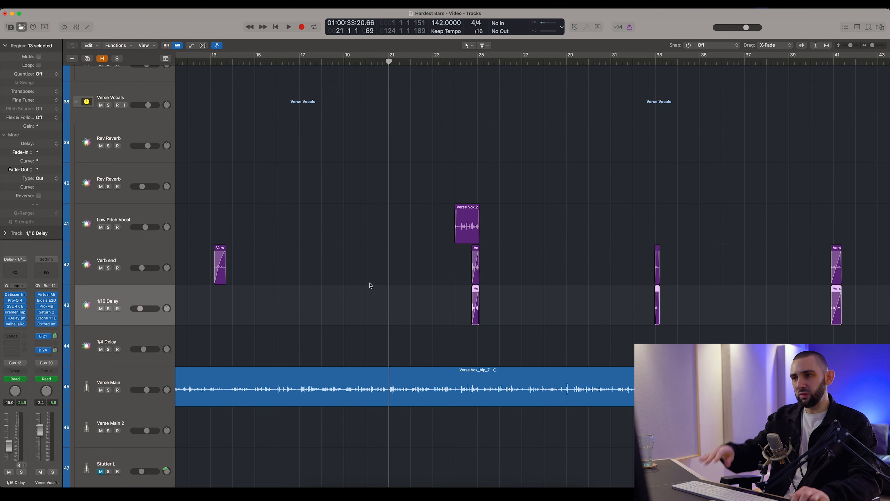
- Play the song from bar 21 through the pitched vocal, reverb and delay regions around bar 25, and stop playback
{"action": "left_click", "coordinate": [380, 241]}
{"action": "key", "text": "space"}
{"action": "key", "text": "super+Right"}
{"action": "key", "text": "super+Right"}
{"action": "key", "text": "super+Right"}
{"action": "scroll", "coordinate": [386, 227], "scroll_direction": "right", "scroll_amount": 3}
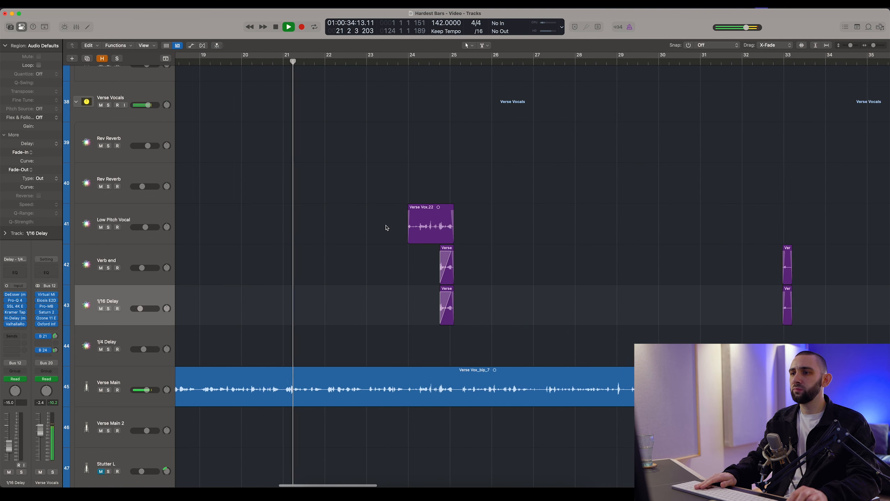
{"action": "scroll", "coordinate": [387, 227], "scroll_direction": "right", "scroll_amount": 2}
{"action": "scroll", "coordinate": [386, 227], "scroll_direction": "down", "scroll_amount": 3}
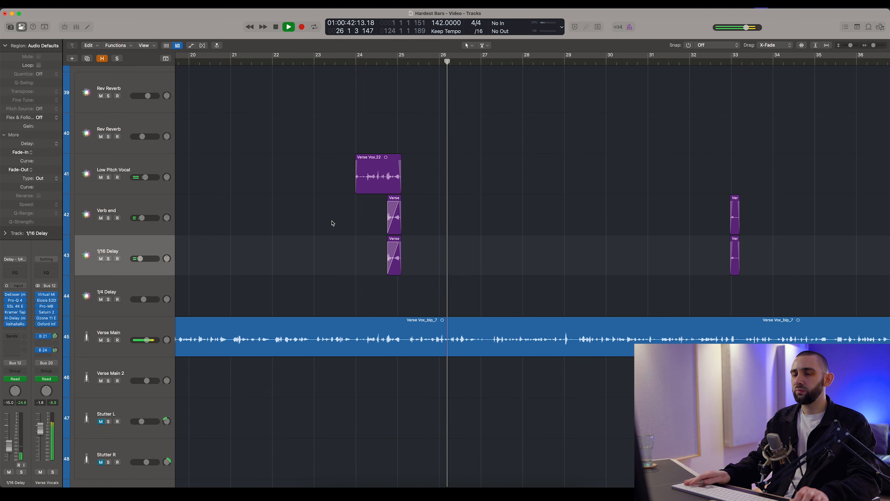
{"action": "key", "text": "space"}
- Start playback at about bar 39 to audition the Verb end and 1/16 Delay regions at bar 41
{"action": "key", "text": "super+Left"}
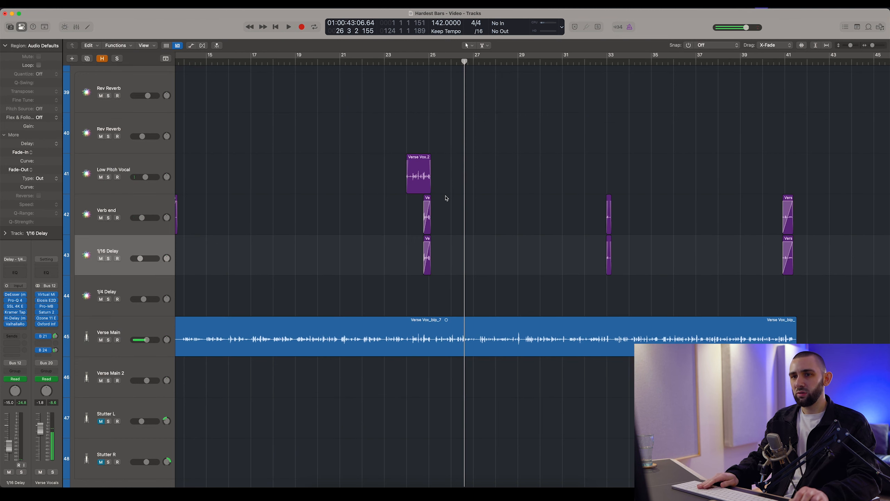
{"action": "key", "text": "super+Left"}
{"action": "scroll", "coordinate": [445, 195], "scroll_direction": "right", "scroll_amount": 5}
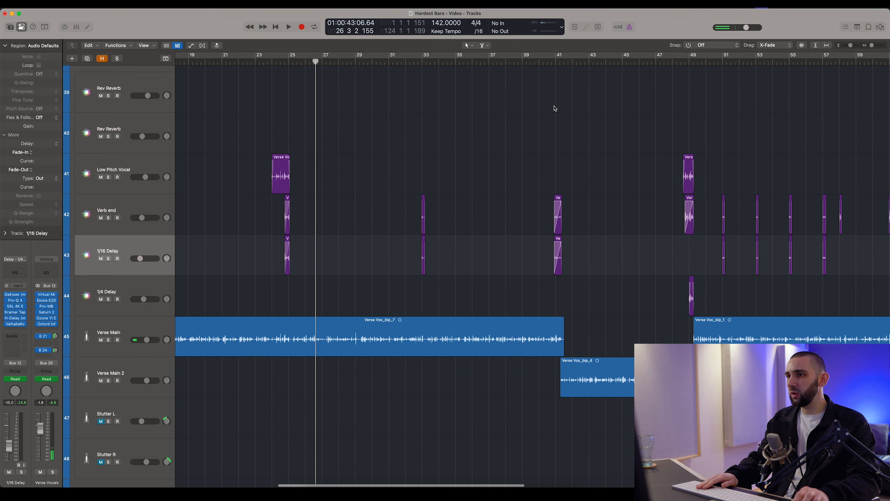
{"action": "left_click", "coordinate": [534, 64]}
{"action": "key", "text": "space"}
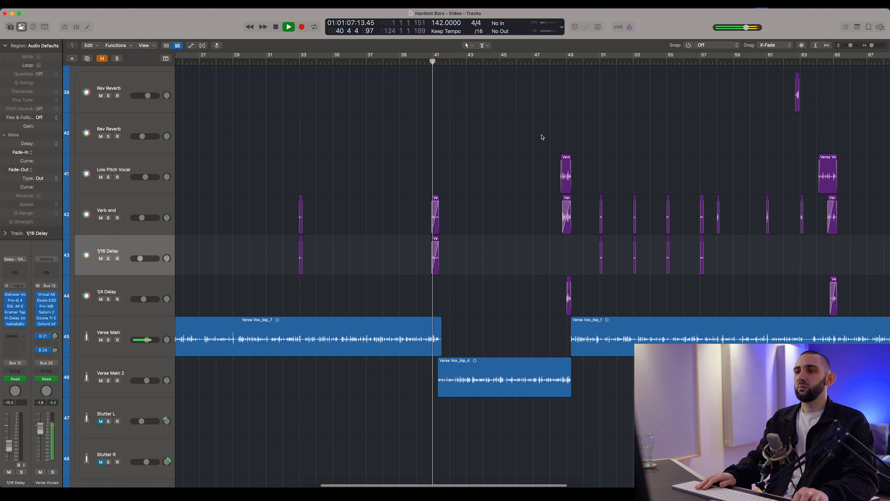
- Move playback to about bar 47 and listen through the vocal effect regions from bar 49 onward
{"action": "left_click", "coordinate": [533, 62]}
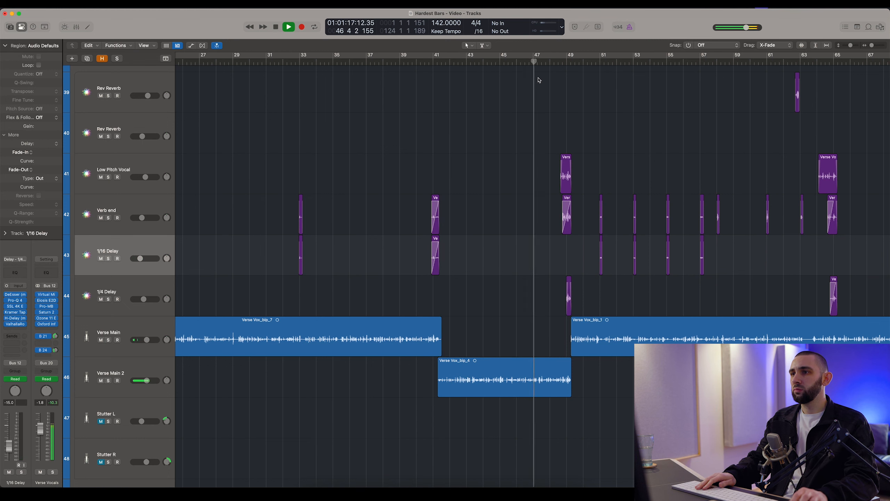
{"action": "scroll", "coordinate": [553, 110], "scroll_direction": "right", "scroll_amount": 10}
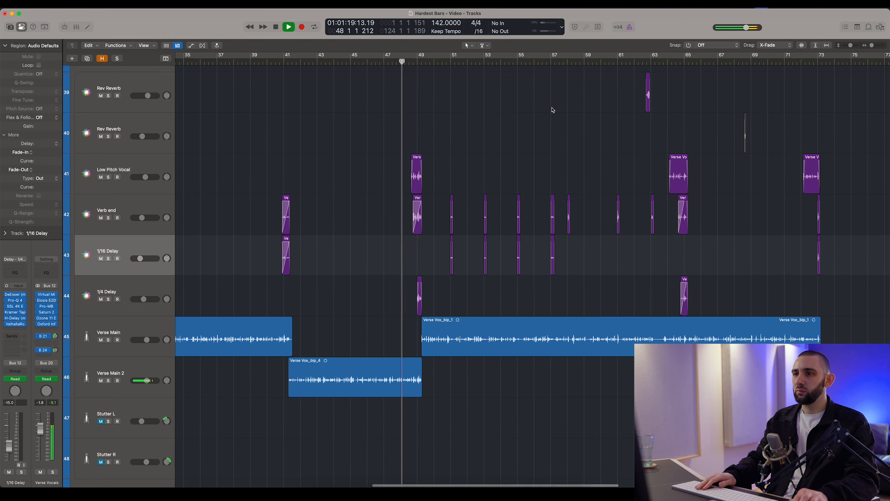
{"action": "scroll", "coordinate": [553, 110], "scroll_direction": "right", "scroll_amount": 1}
{"action": "key", "text": "super+Right"}
{"action": "key", "text": "super+Right"}
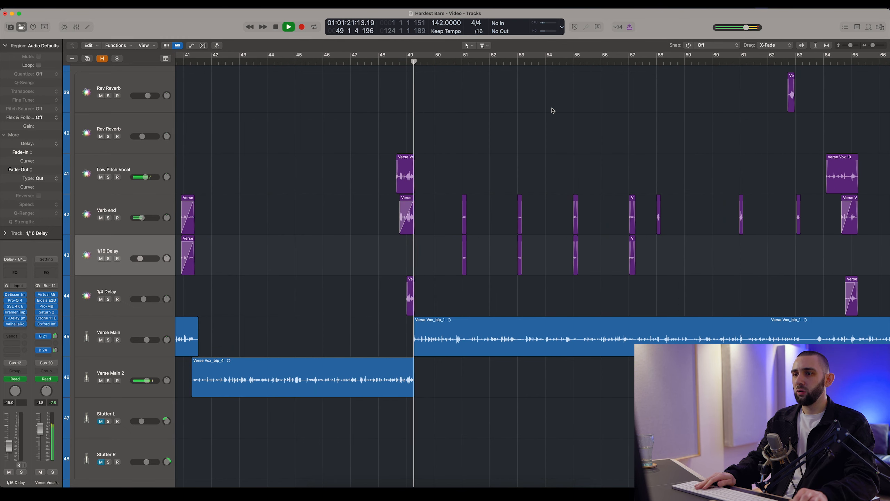
{"action": "scroll", "coordinate": [553, 111], "scroll_direction": "right", "scroll_amount": 1}
{"action": "scroll", "coordinate": [552, 111], "scroll_direction": "right", "scroll_amount": 8}
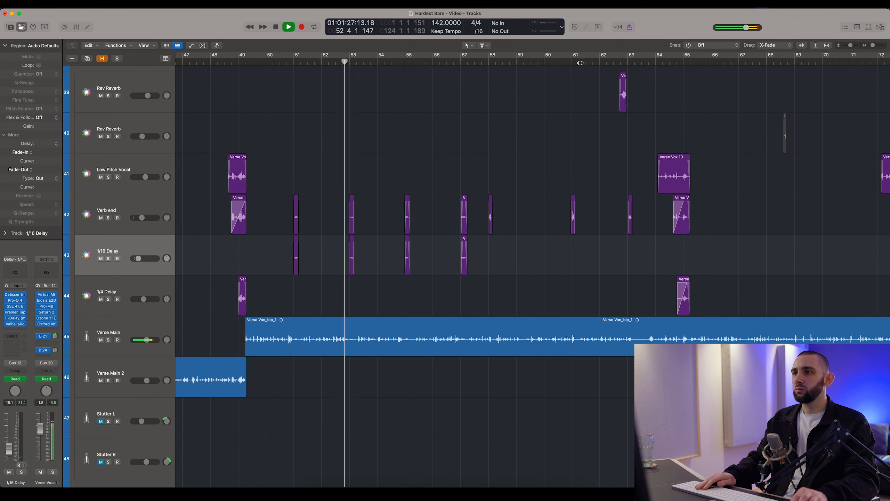
- Move playback to about bar 60 and audition the reverb, low-pitch and 1/4 delay regions up to bar 65
{"action": "left_click", "coordinate": [565, 61]}
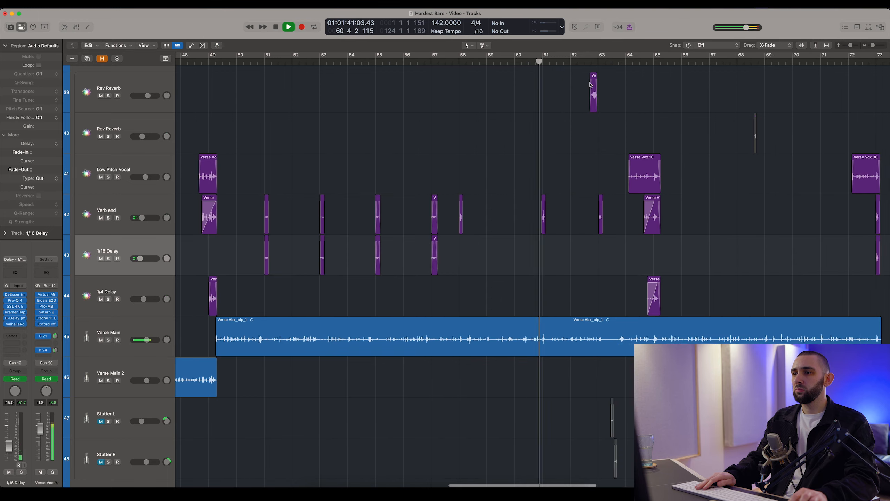
{"action": "scroll", "coordinate": [588, 84], "scroll_direction": "up", "scroll_amount": 2}
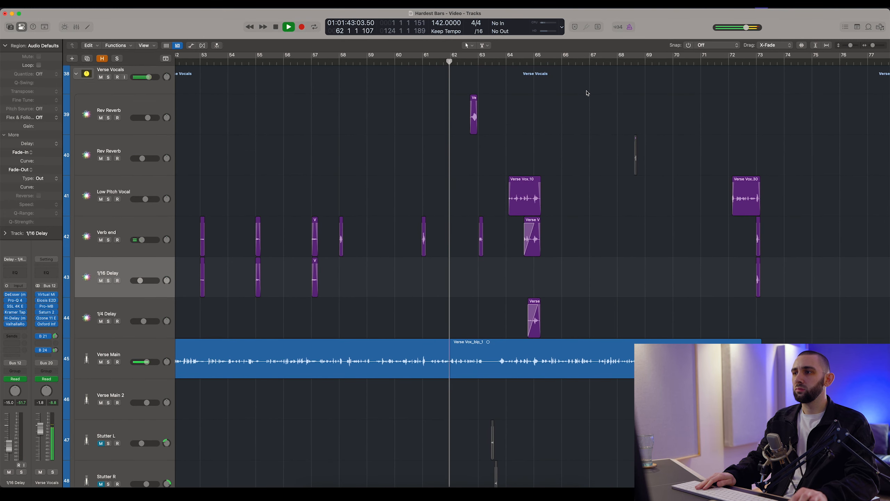
{"action": "scroll", "coordinate": [589, 87], "scroll_direction": "right", "scroll_amount": 3}
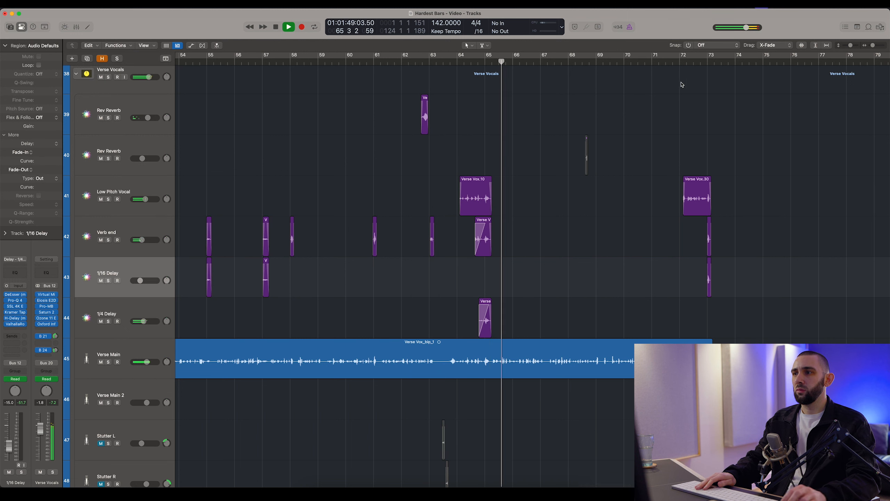
- Audition the Low Pitch Vocal and end-effect regions around bars 72 to 73 and stop playback
{"action": "left_click", "coordinate": [654, 63]}
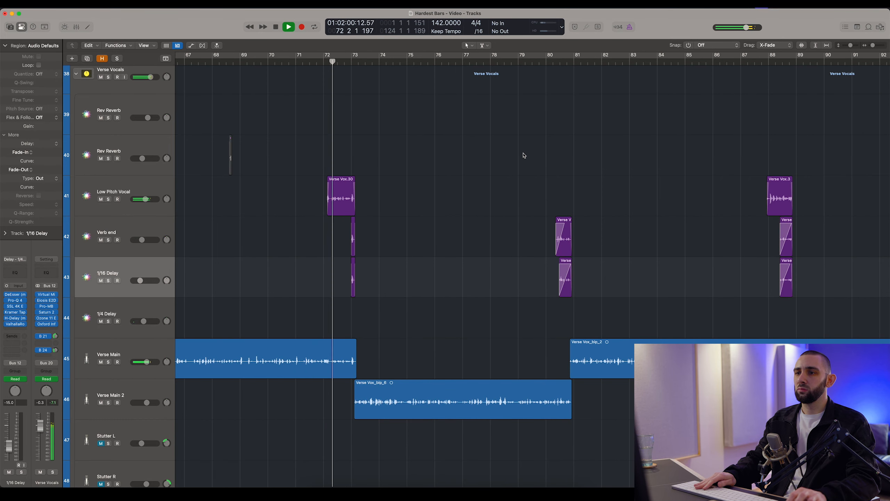
{"action": "key", "text": "super+Left"}
{"action": "key", "text": "super+Left"}
{"action": "key", "text": "space"}
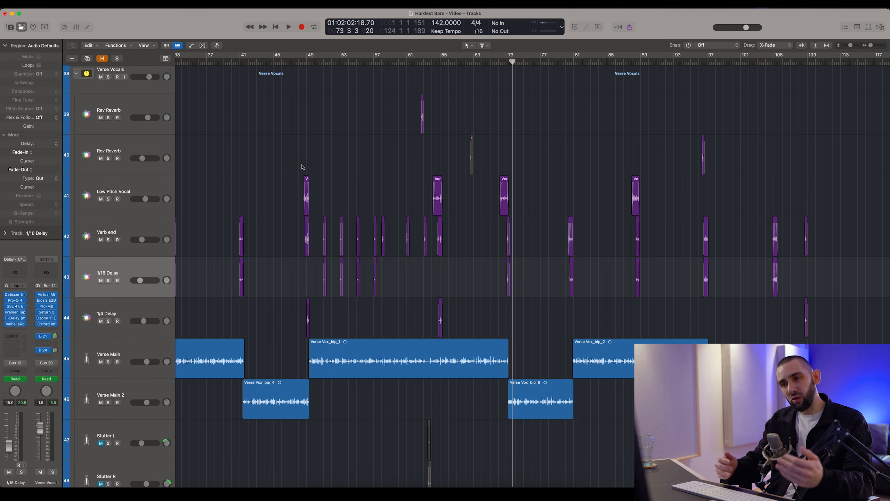
- Open the MetaPitch plug-in on the Low Pitch Vocal track, move its window clear of the track headers, and solo the track
{"action": "left_click", "coordinate": [139, 188]}
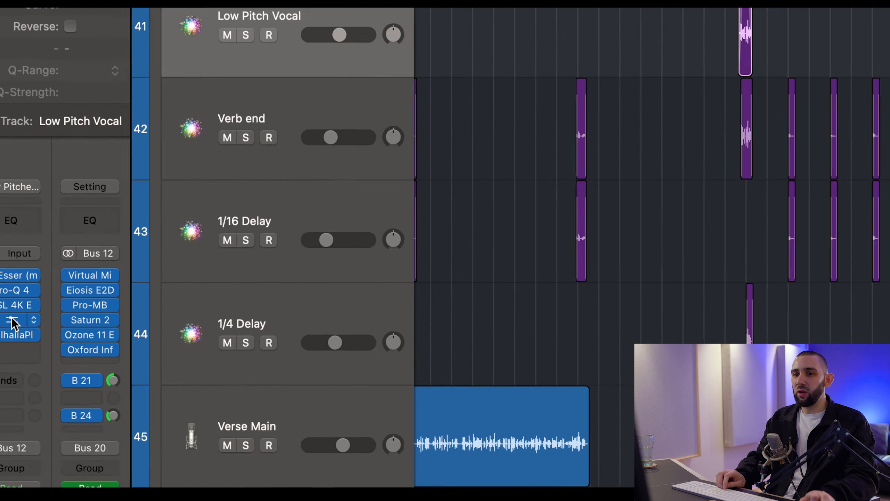
{"action": "left_click", "coordinate": [12, 320]}
{"action": "left_click_drag", "start_coordinate": [384, 92], "coordinate": [504, 187]}
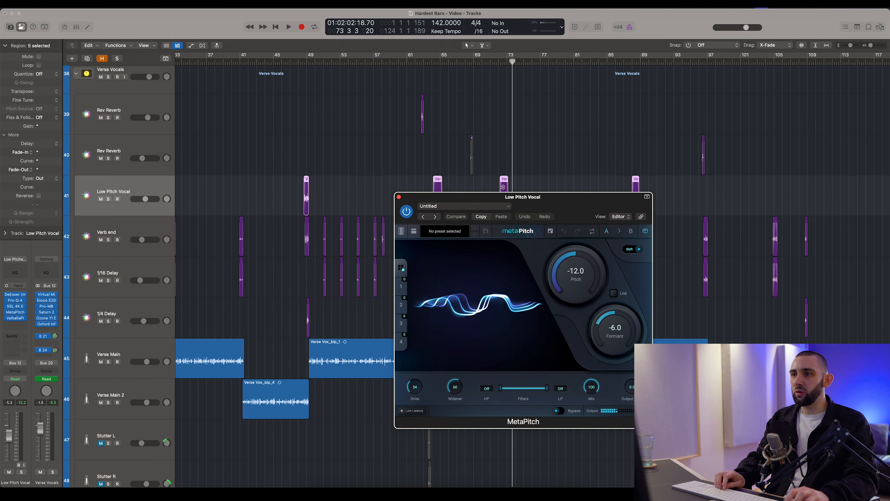
{"action": "scroll", "coordinate": [323, 88], "scroll_direction": "down", "scroll_amount": 3}
{"action": "left_click", "coordinate": [109, 134]}
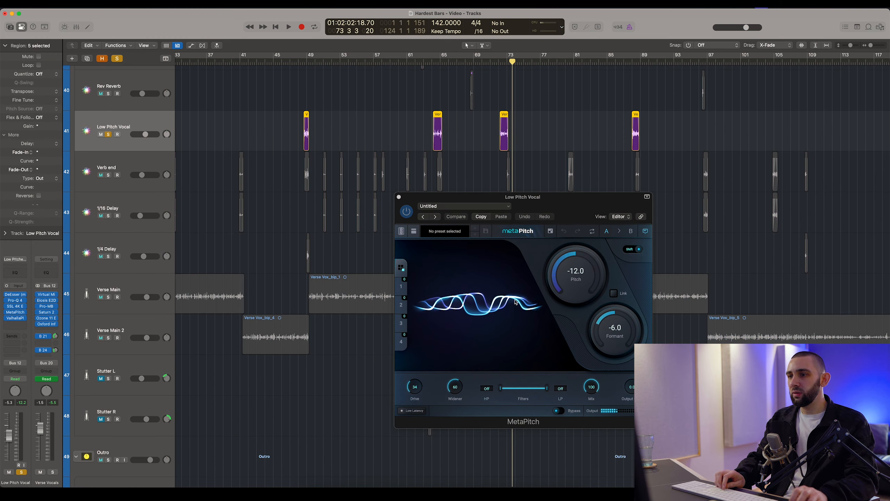
- Place the playhead near bar 63 and open ValhallaPlate on the Low Pitch Vocal track, with its window beside MetaPitch
{"action": "left_click_drag", "start_coordinate": [476, 199], "coordinate": [450, 189]}
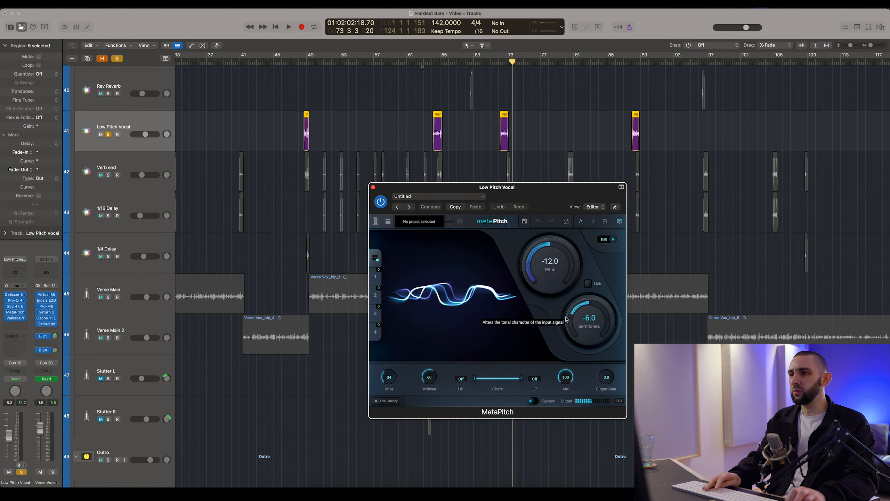
{"action": "left_click", "coordinate": [488, 157]}
{"action": "key", "text": "super+Right"}
{"action": "key", "text": "super+Right"}
{"action": "key", "text": "super+Right"}
{"action": "left_click", "coordinate": [290, 61]}
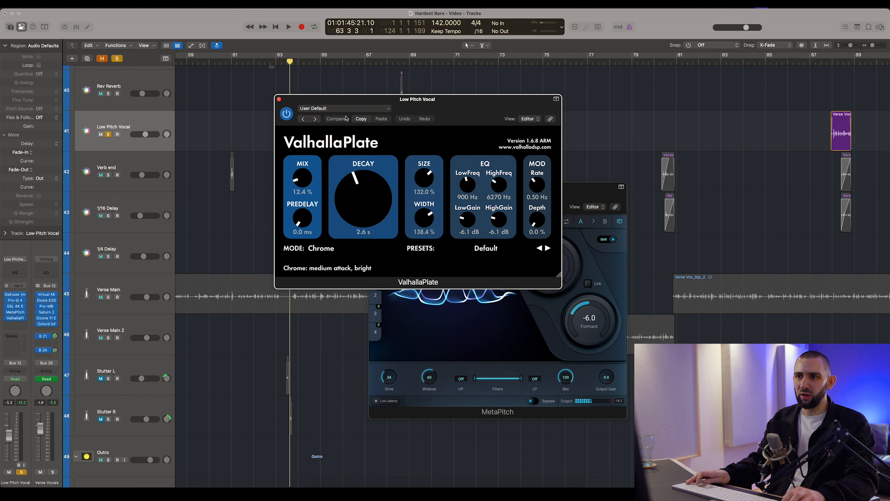
{"action": "left_click_drag", "start_coordinate": [346, 99], "coordinate": [608, 201]}
{"action": "left_click_drag", "start_coordinate": [480, 186], "coordinate": [384, 187]}
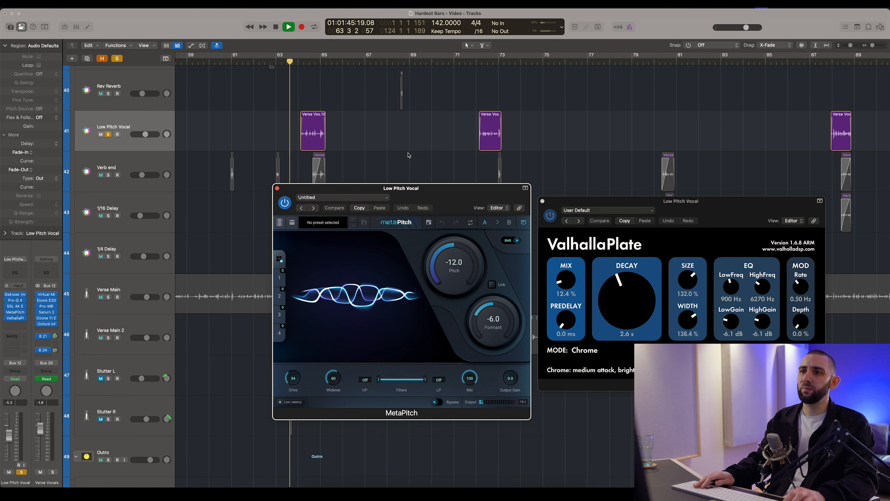
- Audition the Low Pitch Vocal regions around bars 64 and 72 against the soloed Verse Main track, and unsolo Verse Main again
{"action": "key", "text": "super+Right"}
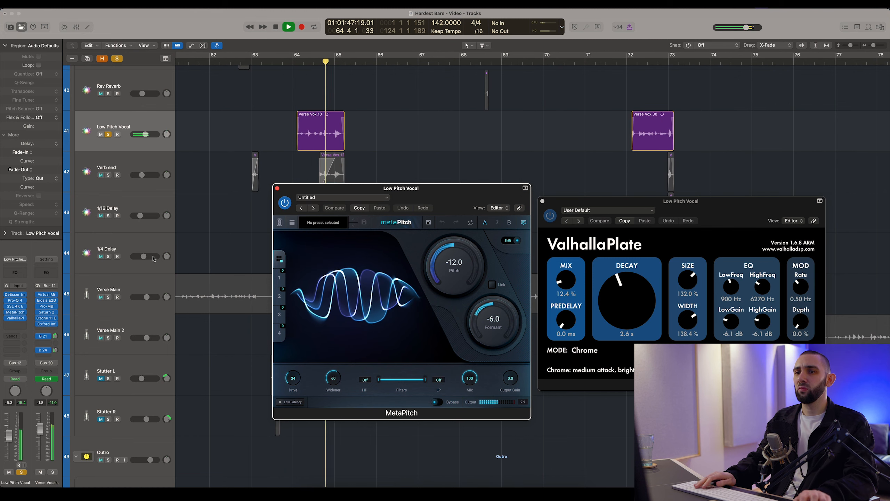
{"action": "left_click", "coordinate": [109, 298]}
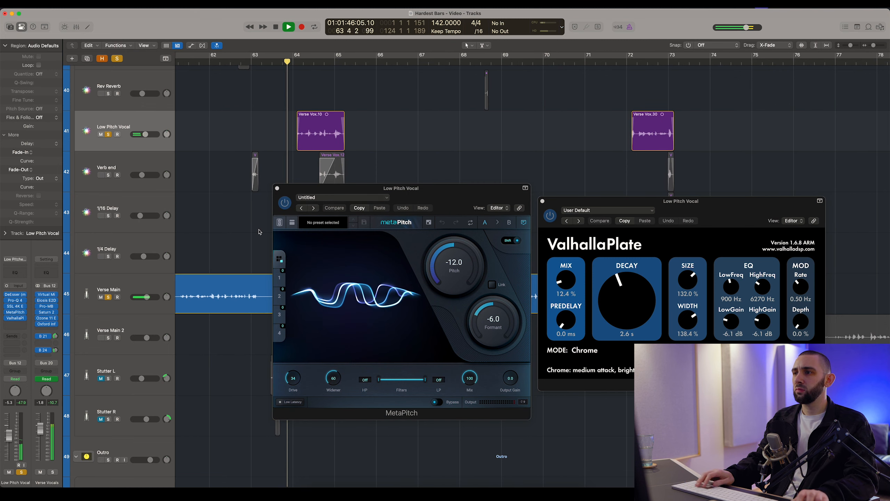
{"action": "left_click", "coordinate": [608, 62]}
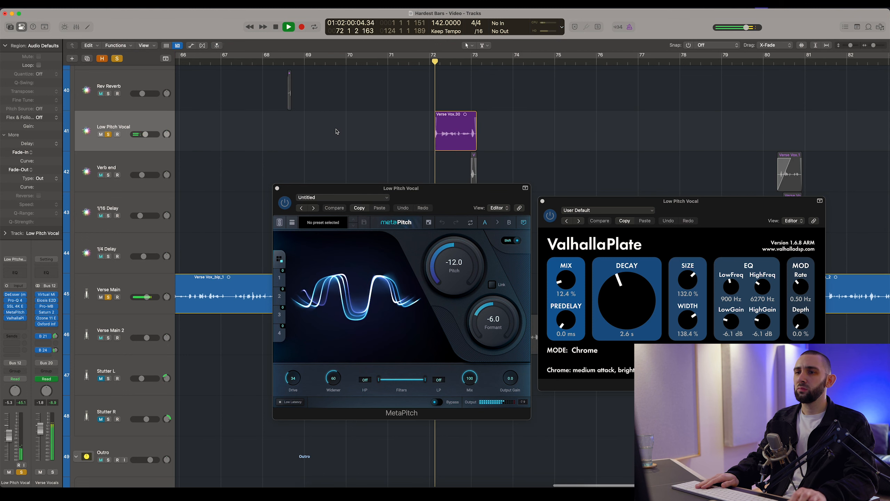
{"action": "left_click", "coordinate": [110, 298]}
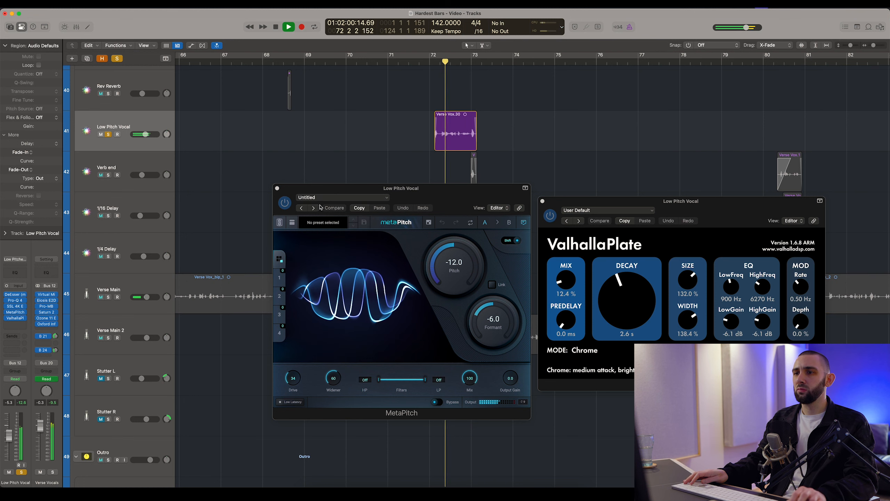
- Audition the Low Pitch Vocal region at bar 72 with MetaPitch bypassed and again with it enabled
{"action": "left_click", "coordinate": [285, 203]}
{"action": "key", "text": "space"}
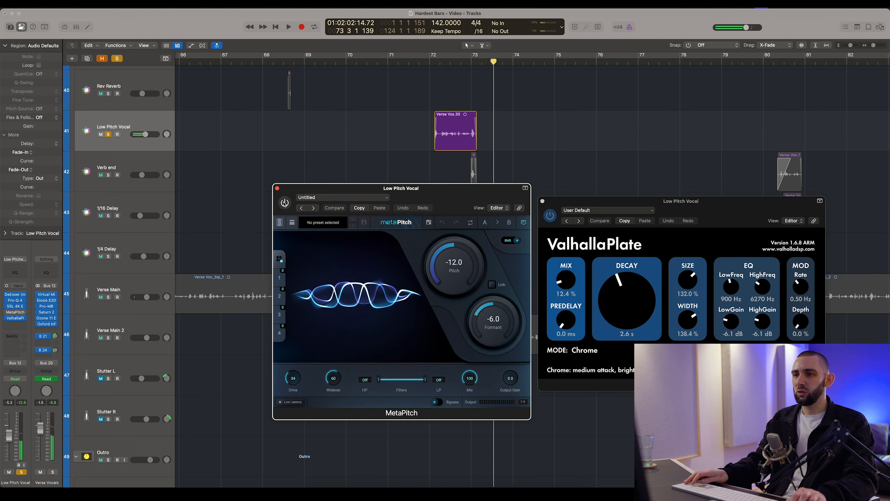
{"action": "left_click", "coordinate": [401, 63]}
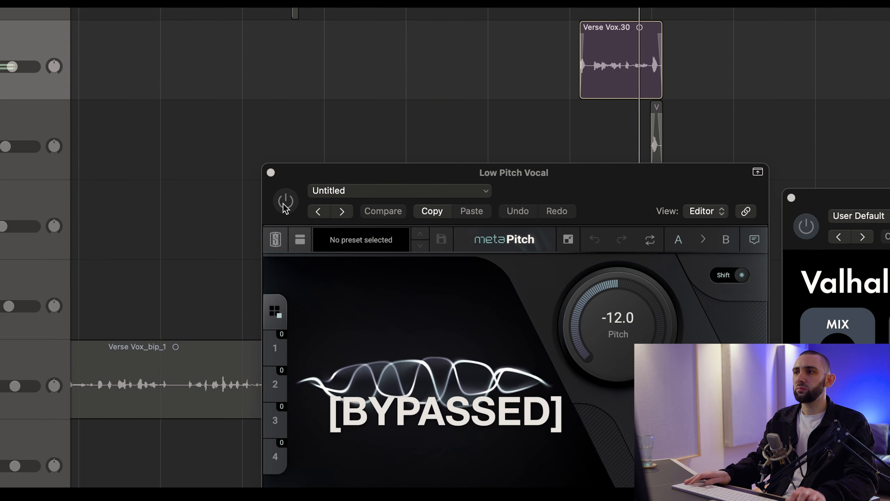
{"action": "left_click", "coordinate": [284, 203]}
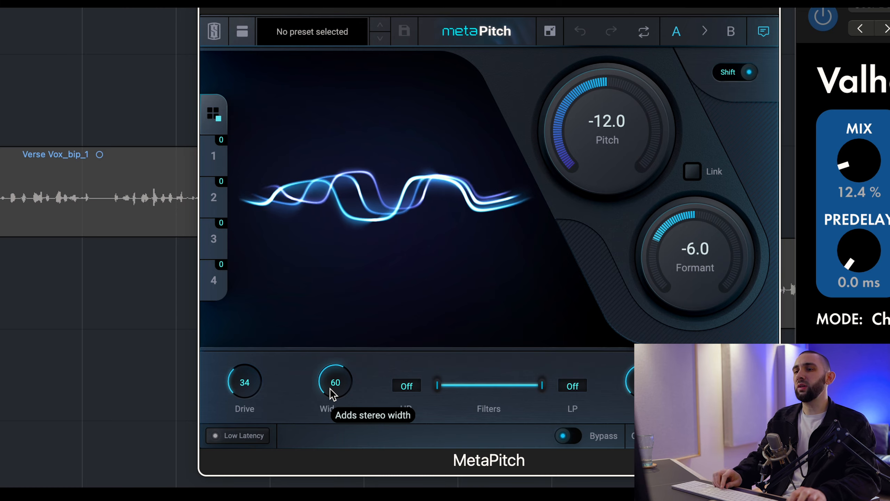
{"action": "key", "text": "space"}
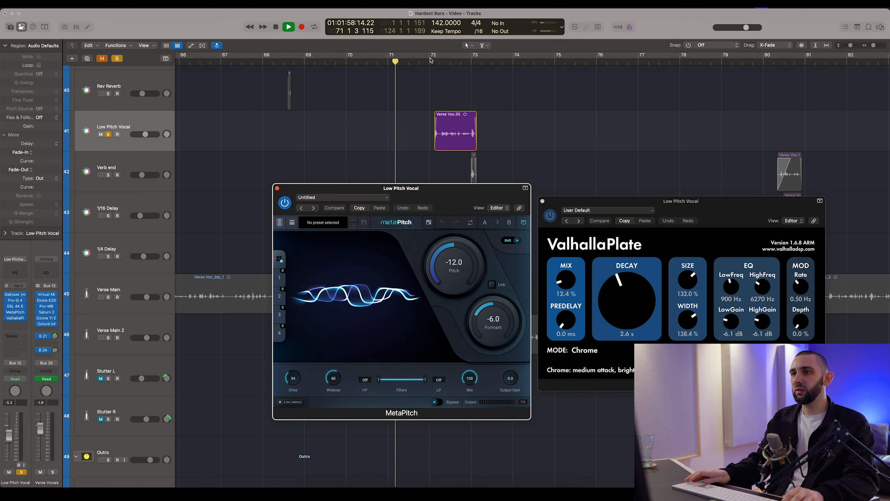
{"action": "left_click", "coordinate": [432, 63]}
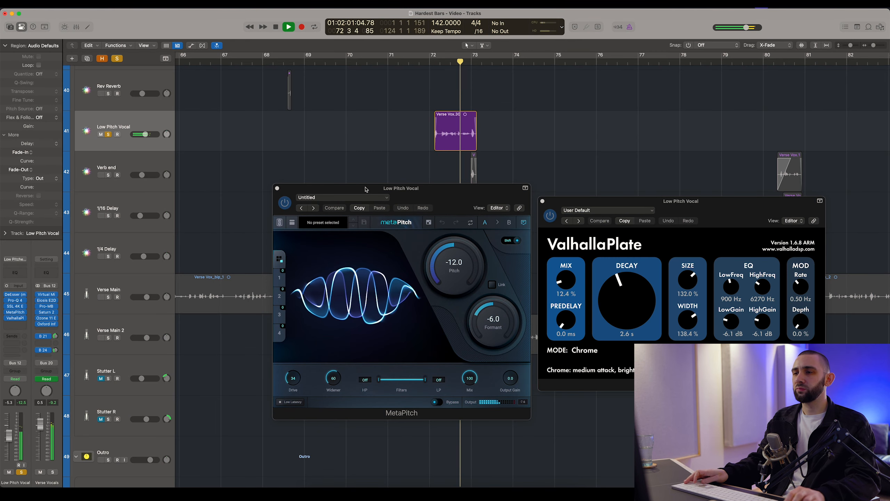
- Stop playback, close the ValhallaPlate and MetaPitch windows, and unsolo the Low Pitch Vocal track
{"action": "left_click", "coordinate": [543, 201]}
{"action": "key", "text": "space"}
{"action": "left_click", "coordinate": [277, 188]}
{"action": "key", "text": "super+Left"}
{"action": "key", "text": "super+Left"}
{"action": "key", "text": "super+Left"}
{"action": "key", "text": "super+Left"}
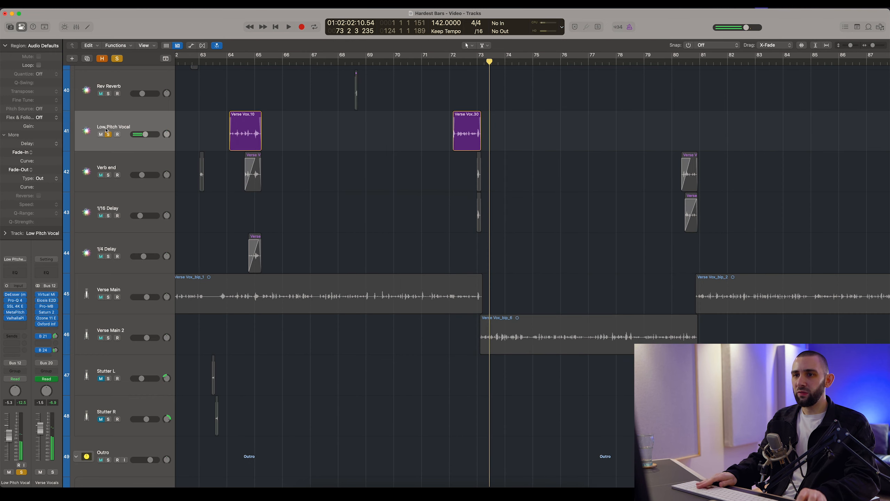
{"action": "left_click", "coordinate": [108, 134]}
{"action": "key", "text": "super+Left"}
{"action": "key", "text": "super+Left"}
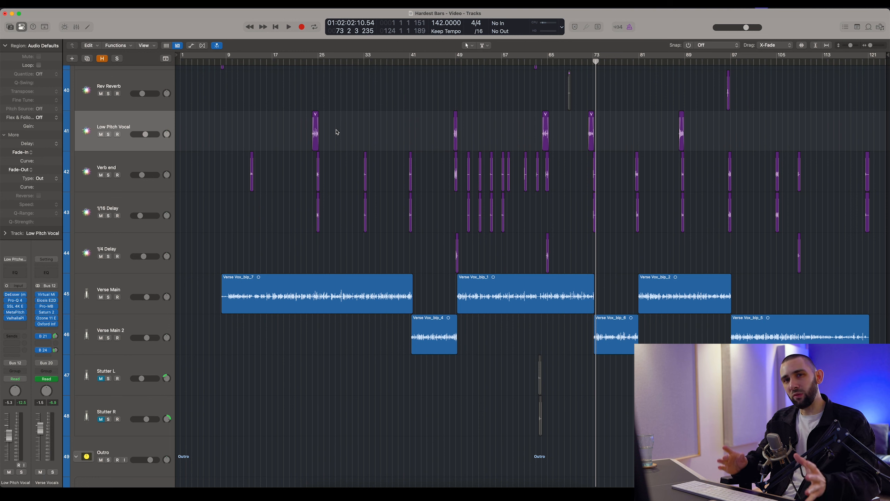
- Play from about bar 22 and mute the Verb end and 1/16 Delay tracks to hear the Low Pitch Vocal region at bar 24
{"action": "left_click", "coordinate": [305, 62]}
{"action": "key", "text": "space"}
{"action": "key", "text": "super+Right"}
{"action": "key", "text": "super+Right"}
{"action": "key", "text": "super+Right"}
{"action": "key", "text": "super+Right"}
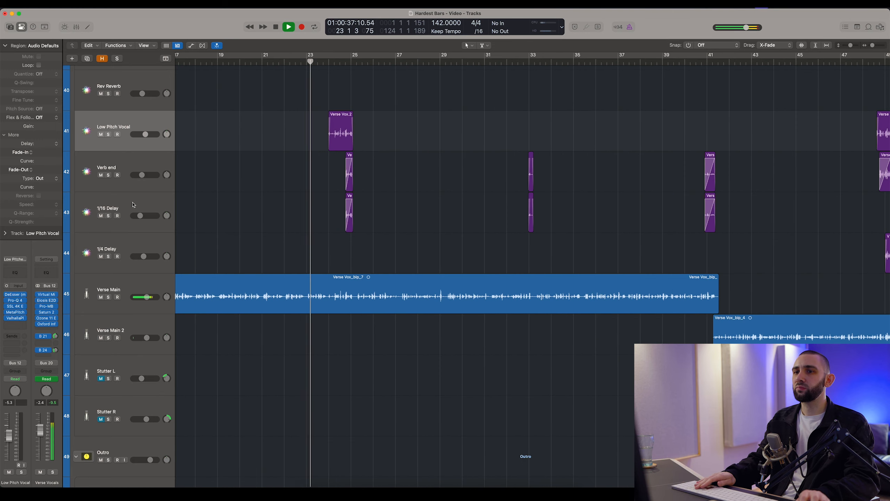
{"action": "left_click_drag", "start_coordinate": [101, 175], "coordinate": [101, 216]}
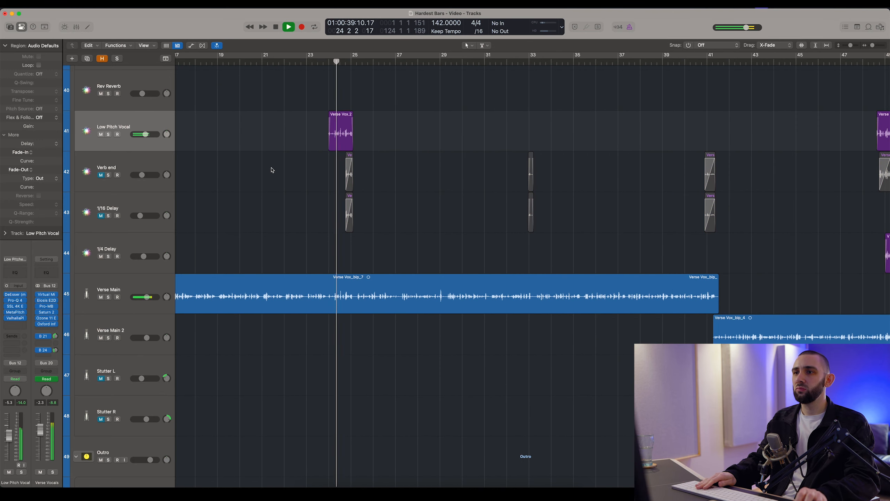
- Audition the Low Pitch Vocal region around bar 72 within the mix and stop playback
{"action": "key", "text": "super+Left"}
{"action": "key", "text": "super+Left"}
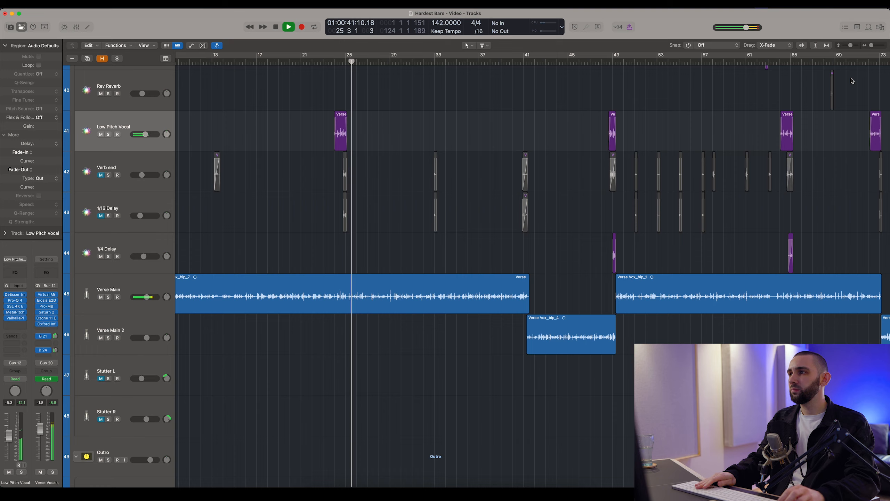
{"action": "left_click", "coordinate": [857, 63]}
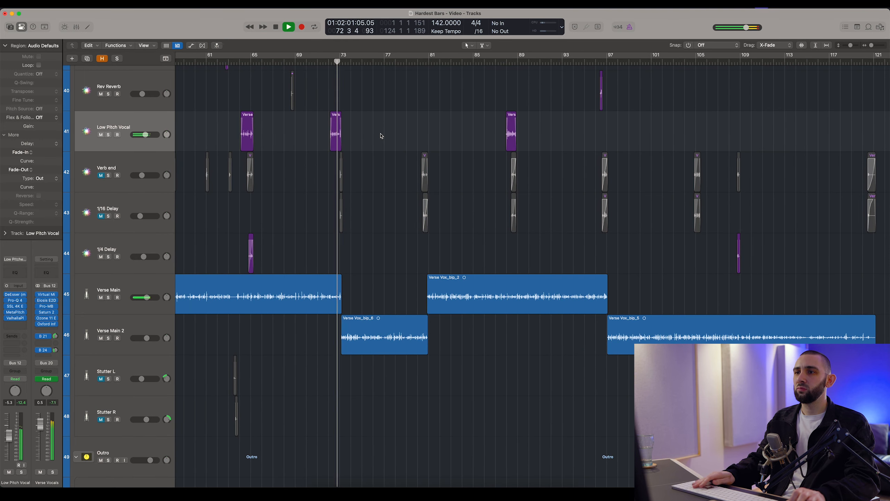
{"action": "key", "text": "space"}
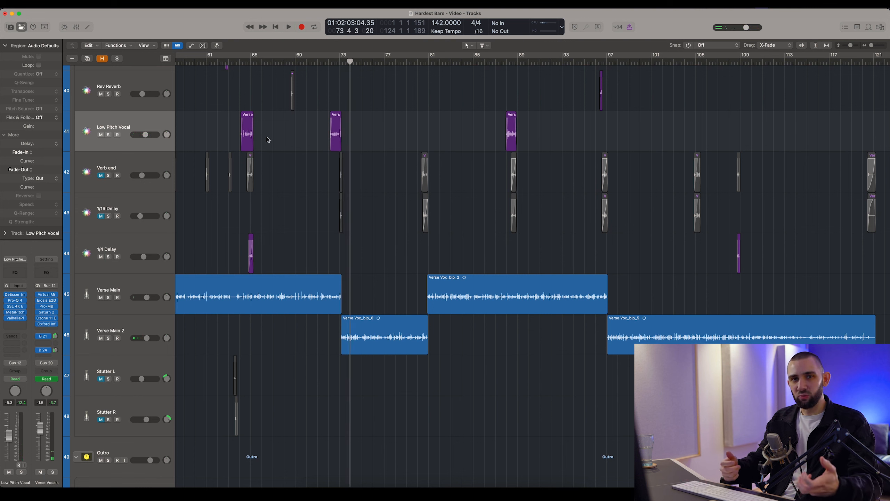
- Audition the Low Pitch Vocal region around bar 88 against the Verse Main vocal and stop playback
{"action": "key", "text": "super+Left"}
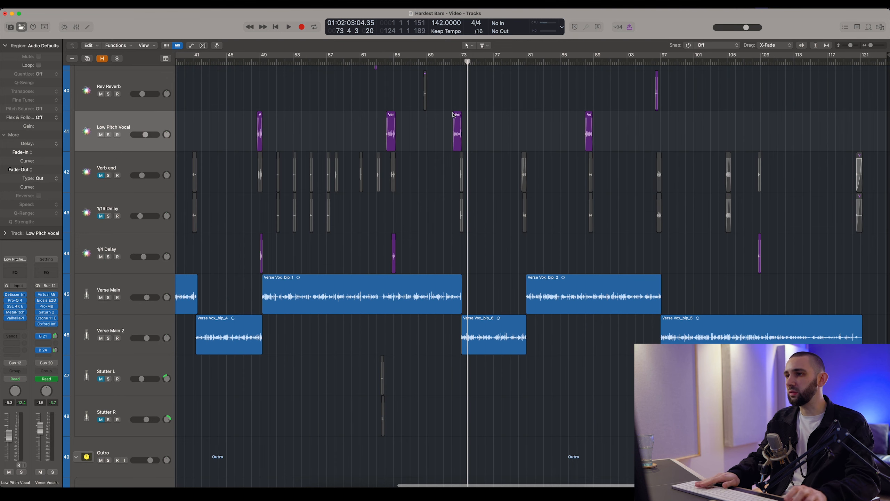
{"action": "double_click", "coordinate": [580, 62]}
{"action": "key", "text": "super+Right"}
{"action": "key", "text": "super+Right"}
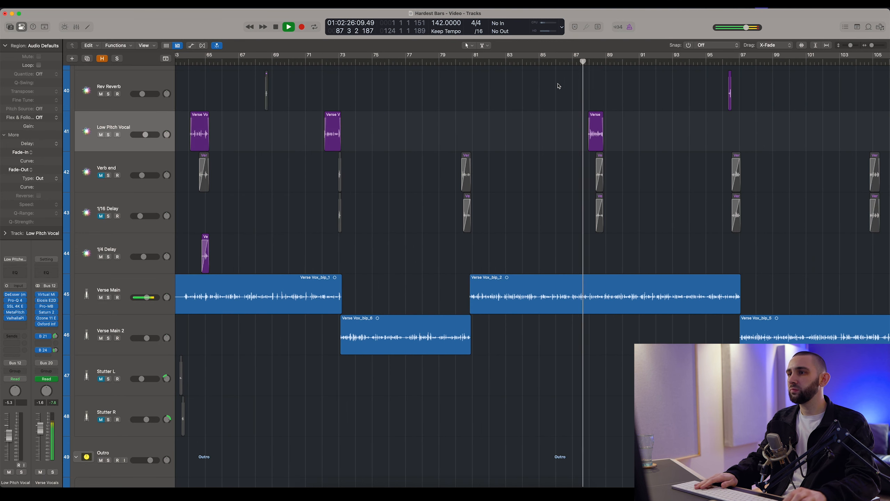
{"action": "scroll", "coordinate": [552, 91], "scroll_direction": "up", "scroll_amount": 3}
{"action": "scroll", "coordinate": [552, 92], "scroll_direction": "right", "scroll_amount": 5}
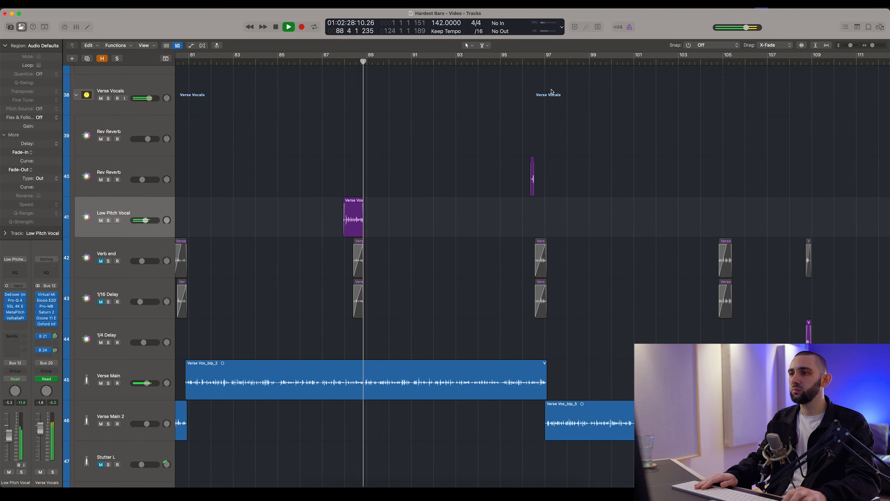
{"action": "key", "text": "super+Left"}
{"action": "key", "text": "super+Left"}
{"action": "key", "text": "super+Left"}
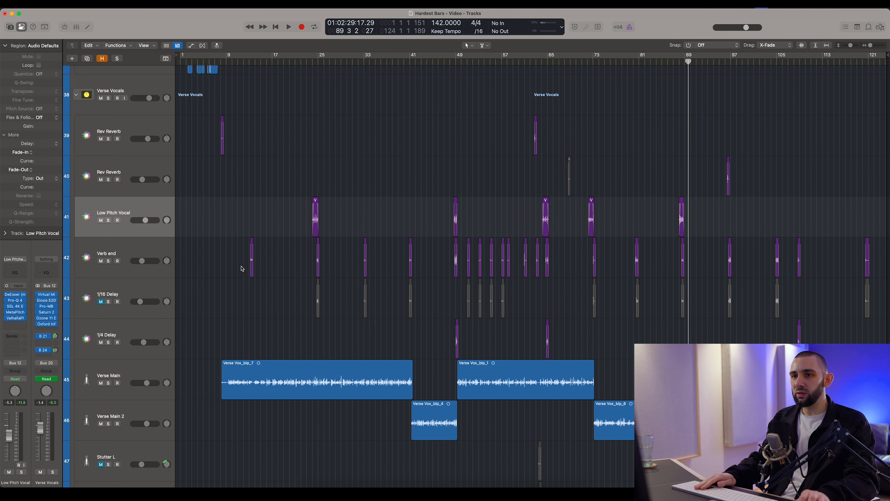
- Unmute and select the Verb end track, and open its ValhallaShimmer plug-in with the window clear of the track headers
{"action": "left_click", "coordinate": [101, 256]}
{"action": "key", "text": "super+Right"}
{"action": "key", "text": "super+Right"}
{"action": "key", "text": "super+Right"}
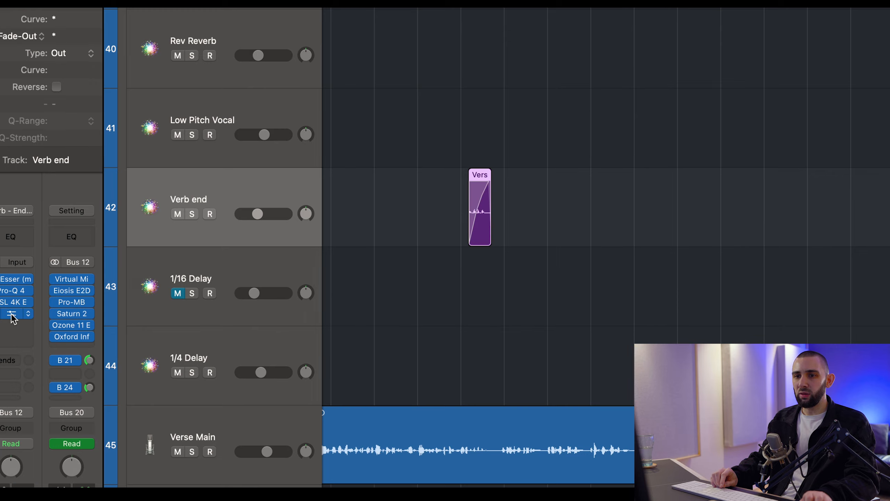
{"action": "left_click", "coordinate": [12, 315]}
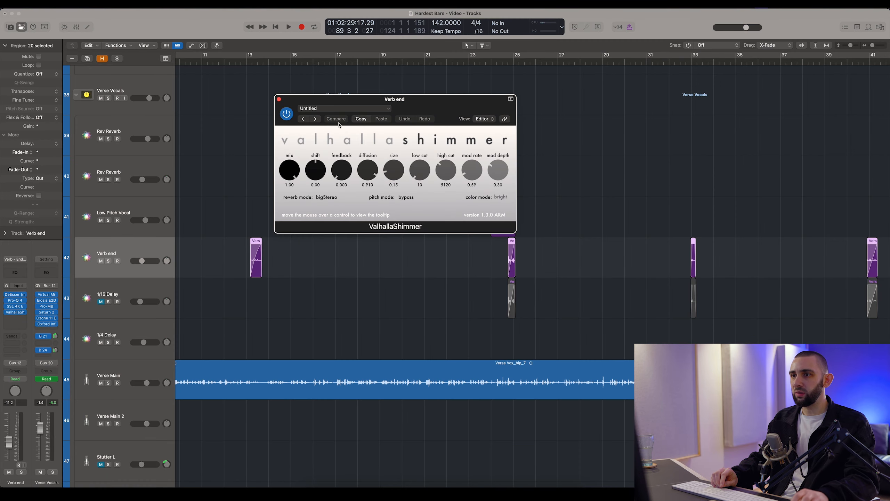
{"action": "left_click_drag", "start_coordinate": [351, 103], "coordinate": [292, 173]}
- Deselect the Verb end regions and place the playhead just before bar 24, keeping the ValhallaShimmer window open
{"action": "scroll", "coordinate": [508, 206], "scroll_direction": "down", "scroll_amount": 2}
{"action": "scroll", "coordinate": [490, 168], "scroll_direction": "up", "scroll_amount": 3}
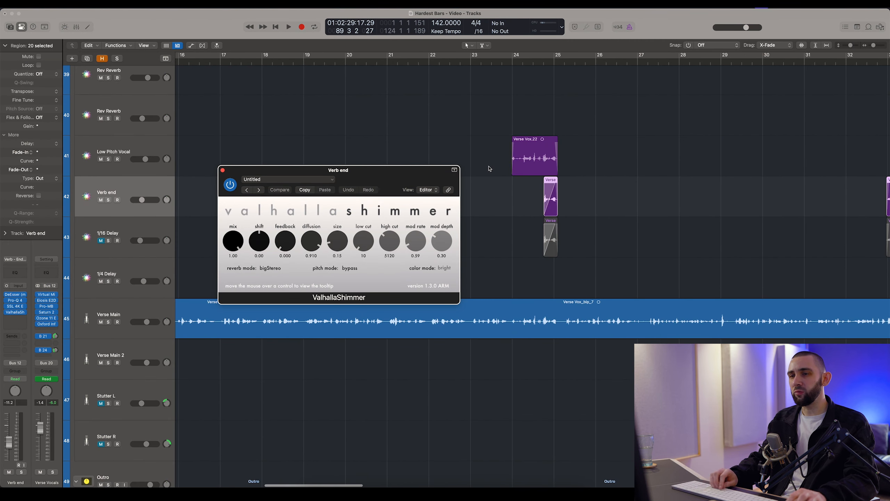
{"action": "left_click", "coordinate": [455, 127]}
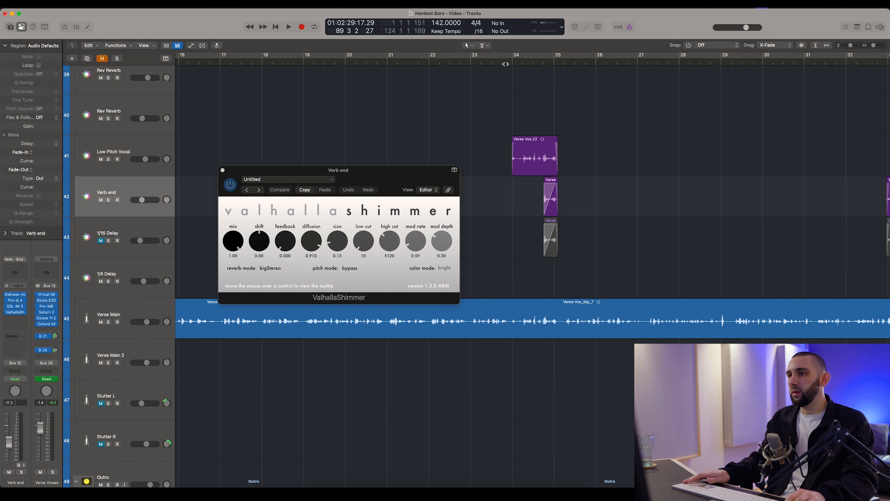
{"action": "left_click_drag", "start_coordinate": [314, 171], "coordinate": [330, 173]}
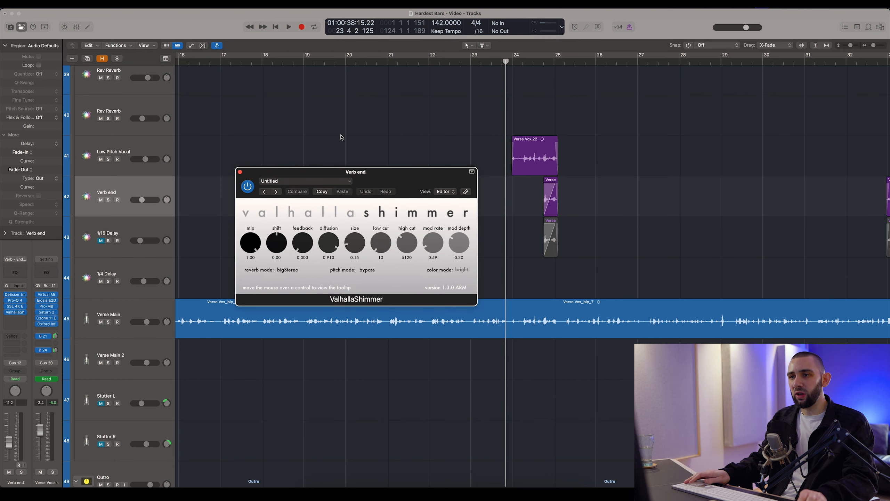
{"action": "scroll", "coordinate": [342, 139], "scroll_direction": "right", "scroll_amount": 5}
{"action": "scroll", "coordinate": [336, 137], "scroll_direction": "down", "scroll_amount": 3}
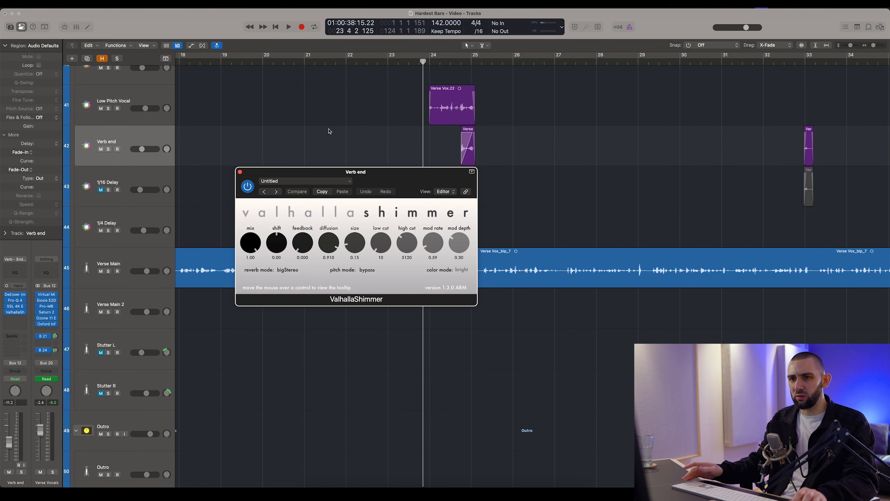
- Solo the Verb end track during playback and audition its reverb regions around bars 25, 41 and 49
{"action": "key", "text": "space"}
{"action": "left_click", "coordinate": [106, 150]}
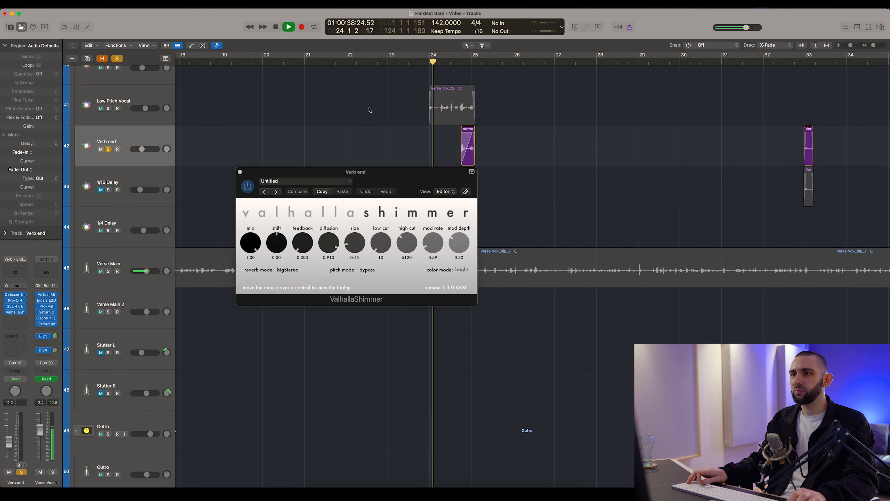
{"action": "key", "text": "super+Left"}
{"action": "key", "text": "super+Left"}
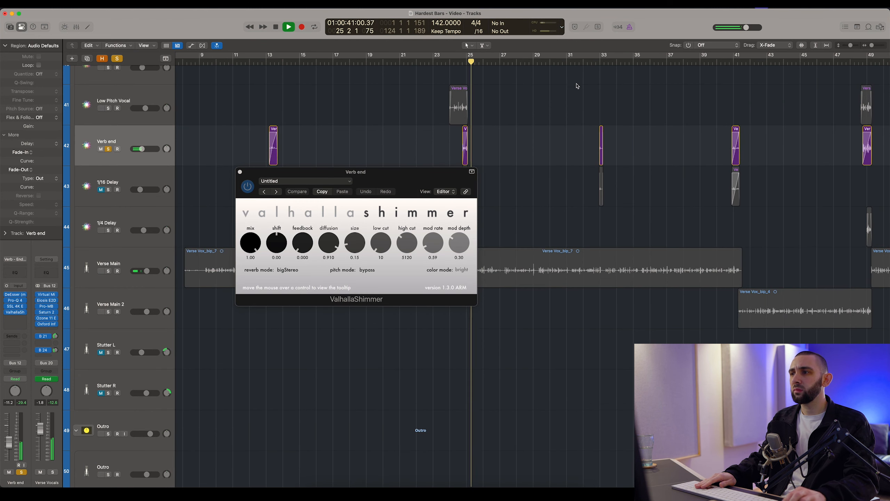
{"action": "left_click", "coordinate": [722, 62]}
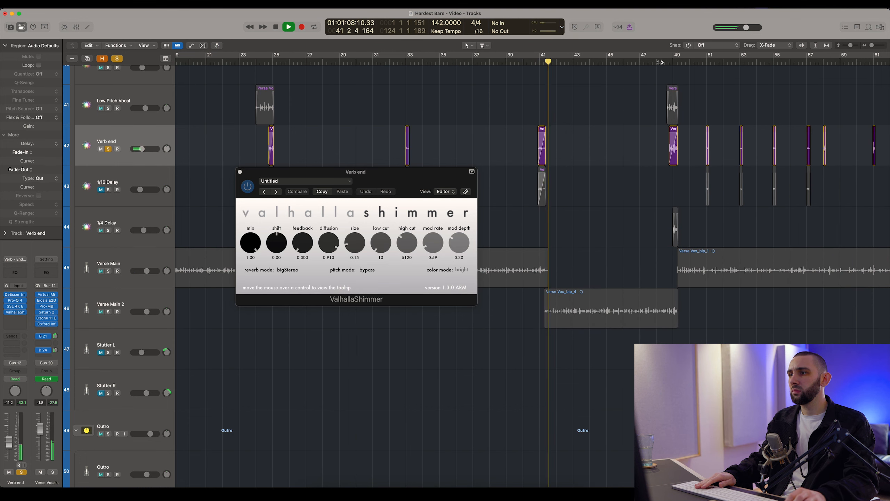
{"action": "left_click", "coordinate": [661, 62]}
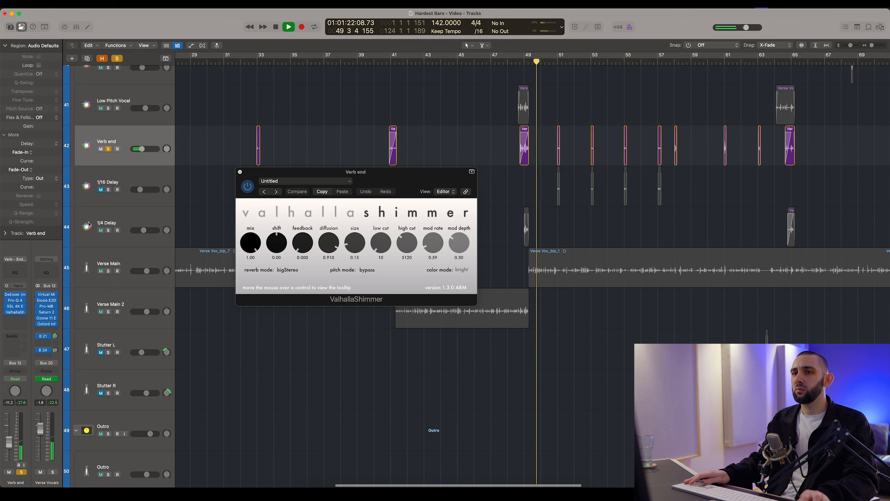
- Solo the Verse Main and Verse Main 2 tracks alongside Verb end and replay the transition around bars 48 to 49
{"action": "left_click", "coordinate": [108, 270]}
{"action": "left_click", "coordinate": [108, 311]}
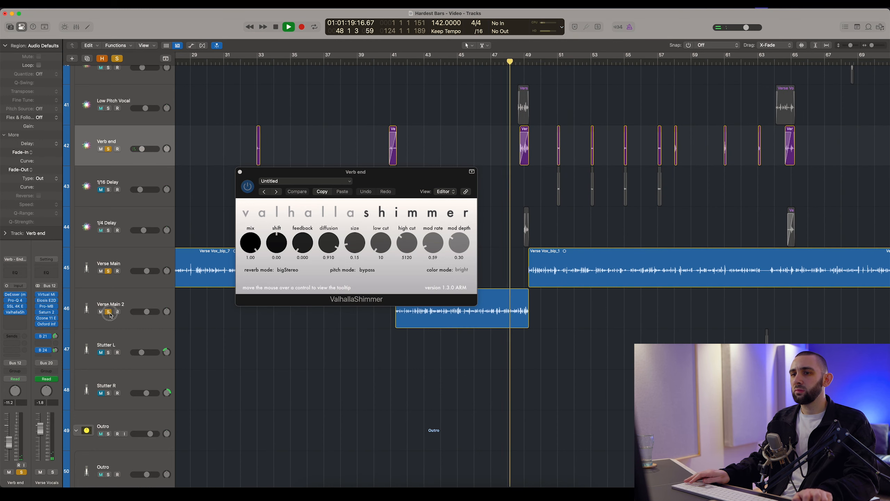
{"action": "scroll", "coordinate": [413, 95], "scroll_direction": "left", "scroll_amount": 5}
{"action": "scroll", "coordinate": [413, 96], "scroll_direction": "left", "scroll_amount": 5}
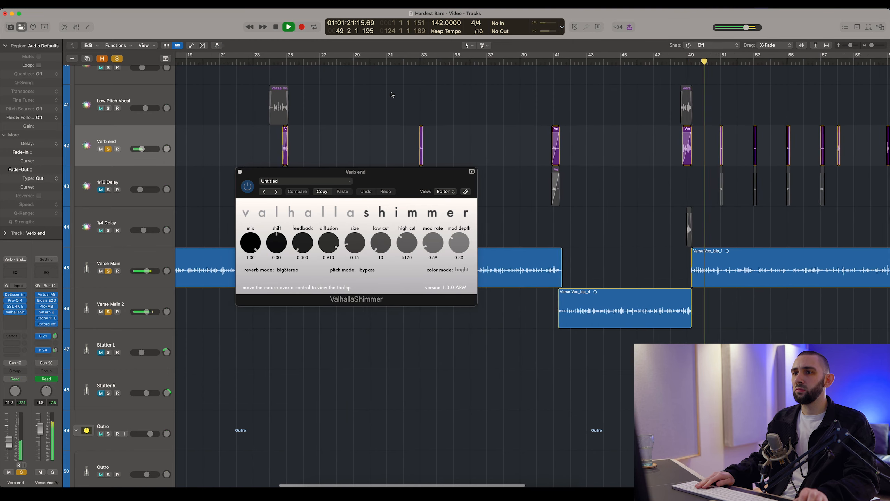
- Replay the soloed Verb end and verse tracks around bars 24 to 25, and close the ValhallaShimmer window
{"action": "left_click", "coordinate": [337, 62]}
{"action": "scroll", "coordinate": [325, 91], "scroll_direction": "down", "scroll_amount": 3}
{"action": "scroll", "coordinate": [324, 93], "scroll_direction": "up", "scroll_amount": 2}
{"action": "scroll", "coordinate": [315, 101], "scroll_direction": "up", "scroll_amount": 1}
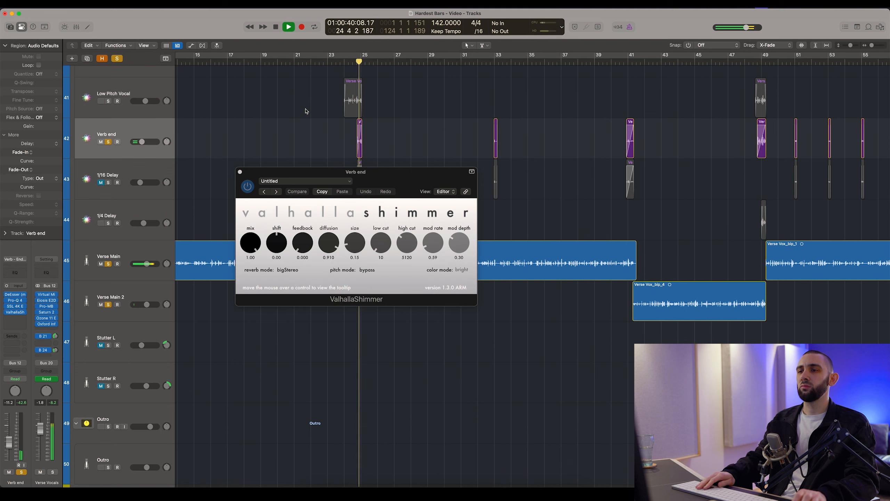
{"action": "left_click", "coordinate": [240, 172]}
{"action": "scroll", "coordinate": [320, 148], "scroll_direction": "down", "scroll_amount": 3}
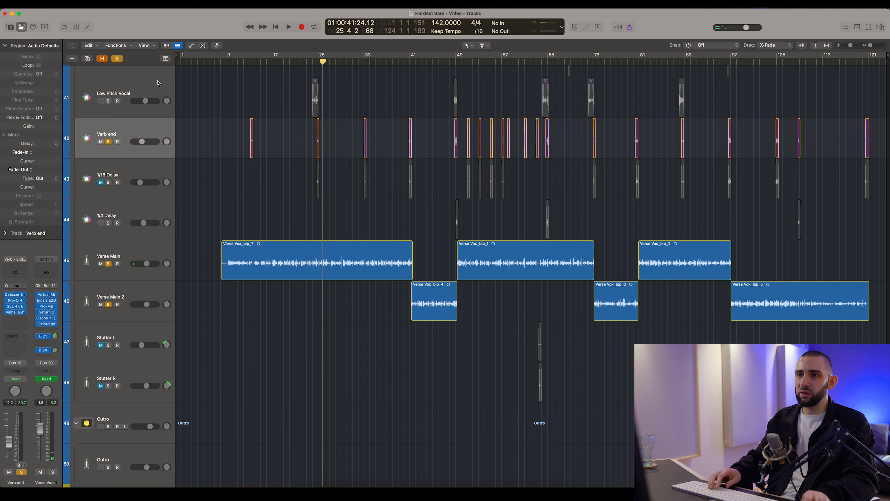
- Clear all solos and play the full mix from just before bar 24 through the effect regions at bar 25
{"action": "left_click", "coordinate": [120, 60]}
{"action": "left_click", "coordinate": [308, 62]}
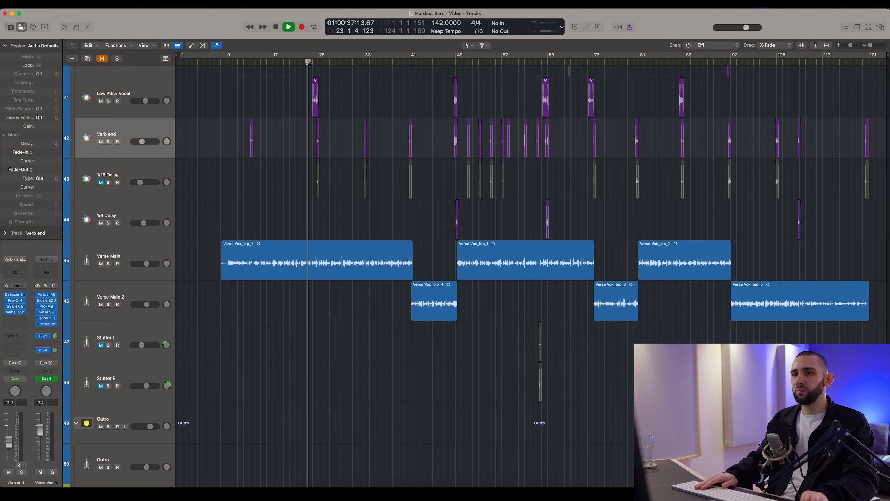
{"action": "scroll", "coordinate": [308, 62], "scroll_direction": "up", "scroll_amount": 5}
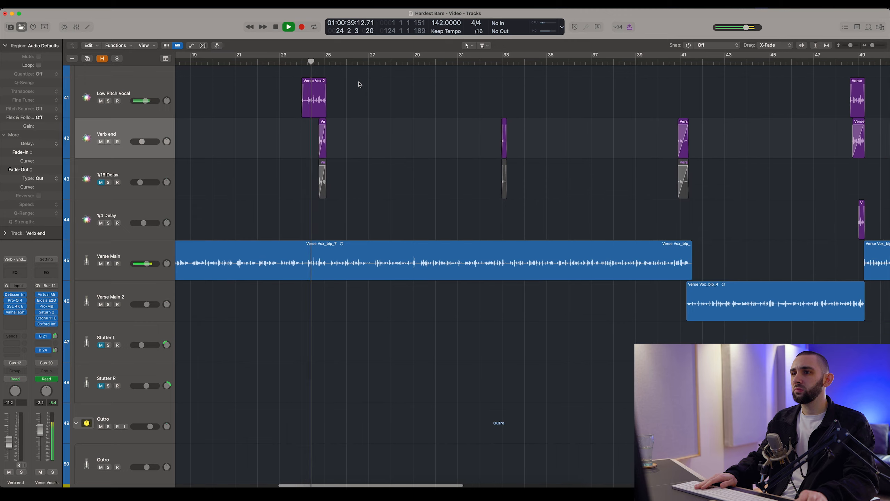
{"action": "scroll", "coordinate": [359, 84], "scroll_direction": "down", "scroll_amount": 5}
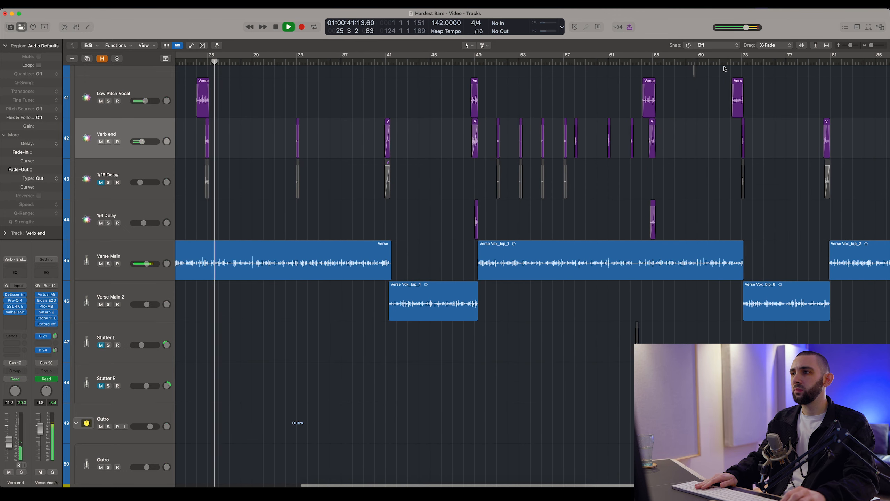
- Audition the transition around bars 72 to 73 in the full mix and with Low Pitch Vocal, Verb end, 1/4 Delay and Verse Main soloed
{"action": "left_click", "coordinate": [724, 67]}
{"action": "scroll", "coordinate": [618, 92], "scroll_direction": "up", "scroll_amount": 5}
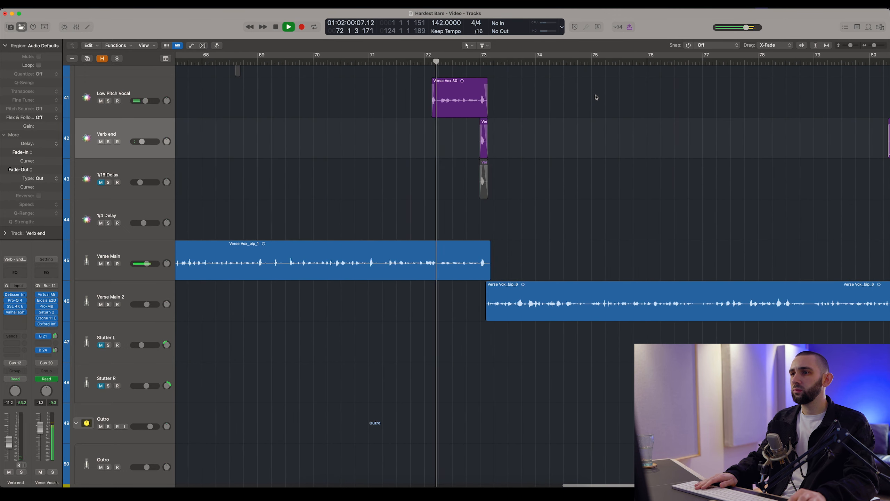
{"action": "scroll", "coordinate": [553, 103], "scroll_direction": "up", "scroll_amount": 3}
{"action": "scroll", "coordinate": [549, 107], "scroll_direction": "up", "scroll_amount": 1}
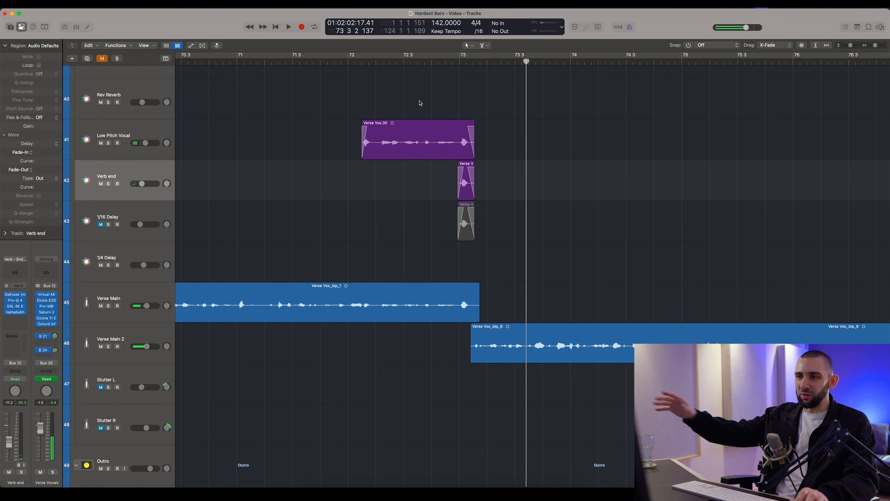
{"action": "left_click_drag", "start_coordinate": [108, 143], "coordinate": [109, 252]}
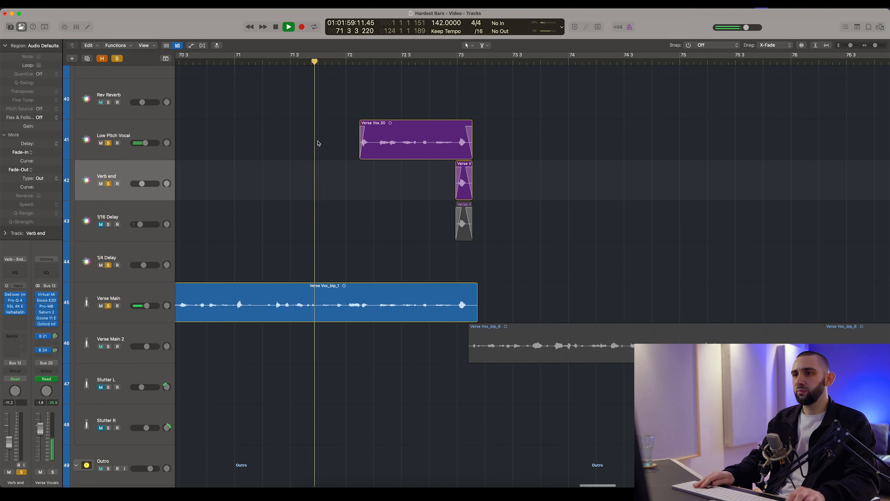
{"action": "scroll", "coordinate": [328, 161], "scroll_direction": "right", "scroll_amount": 2}
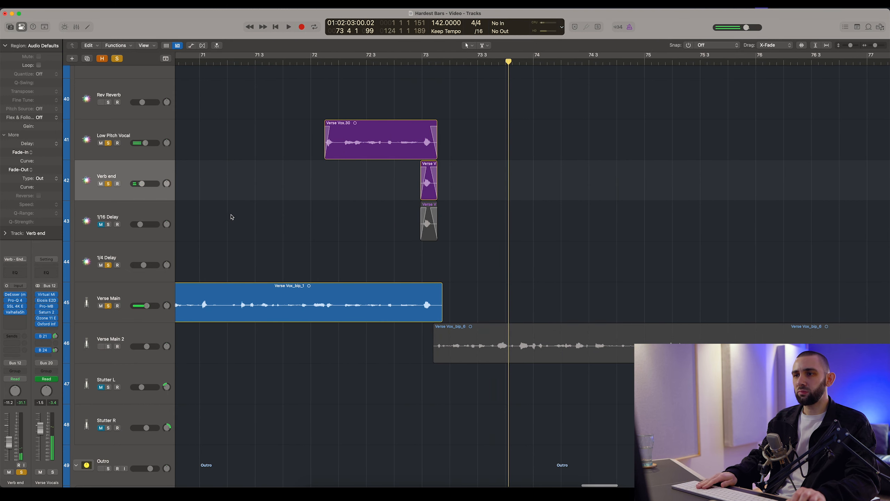
- Place the playhead just before bar 23 and clear all solos
{"action": "key", "text": "super+Left"}
{"action": "key", "text": "super+Left"}
{"action": "key", "text": "super+Left"}
{"action": "key", "text": "super+Left"}
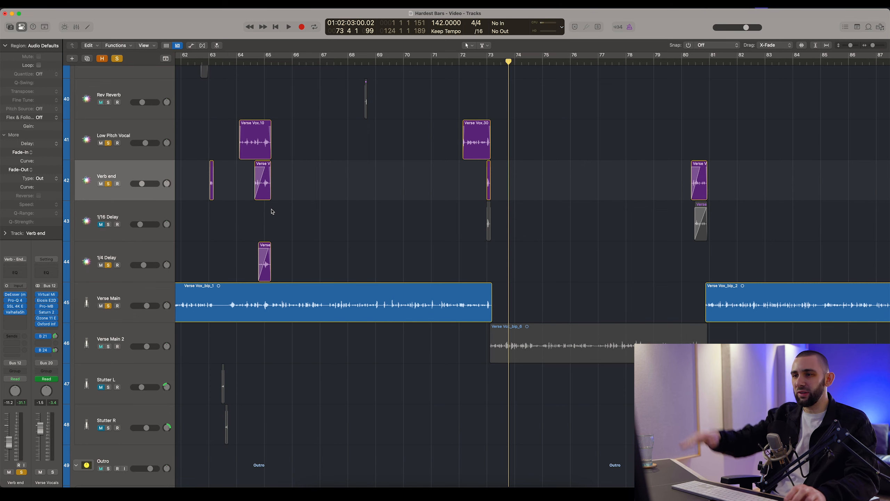
{"action": "key", "text": "super+Left"}
{"action": "key", "text": "super+Left"}
{"action": "key", "text": "super+Left"}
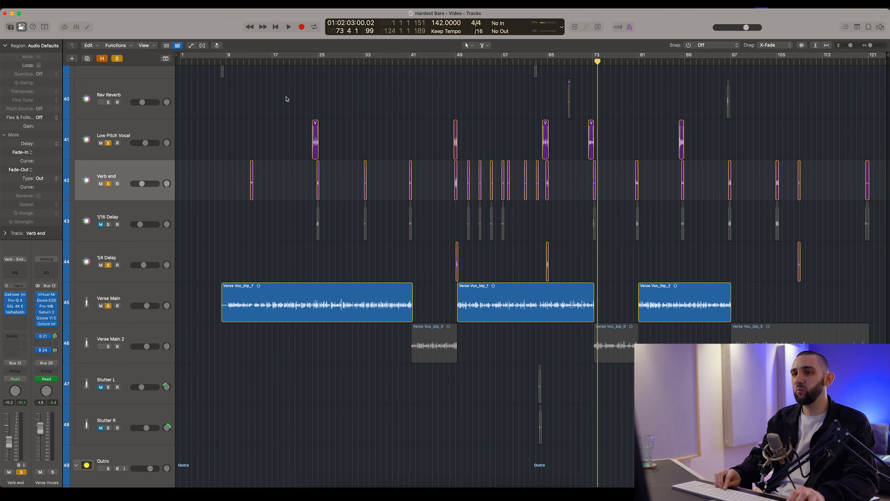
{"action": "left_click_drag", "start_coordinate": [239, 62], "coordinate": [306, 62]}
{"action": "left_click", "coordinate": [117, 60]}
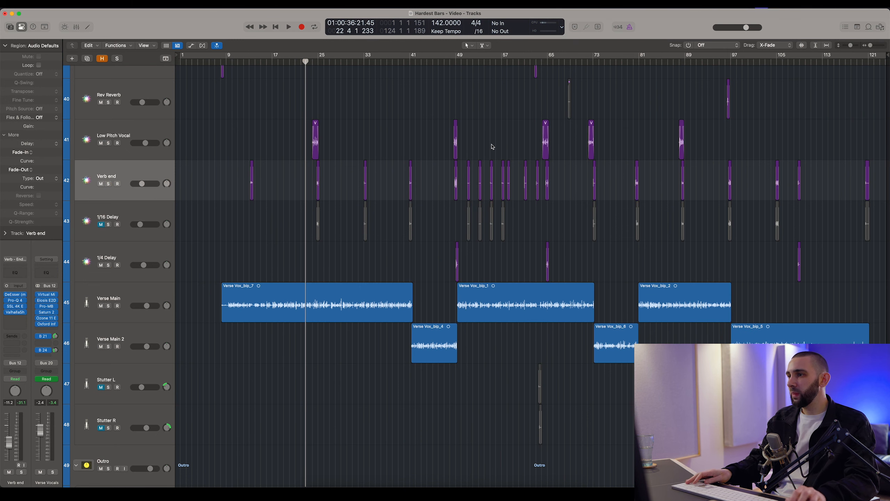
- Compare the phrase ending at bar 25 with the Verb end track muted and unmuted during playback
{"action": "key", "text": "super+Right"}
{"action": "key", "text": "super+Right"}
{"action": "key", "text": "super+Right"}
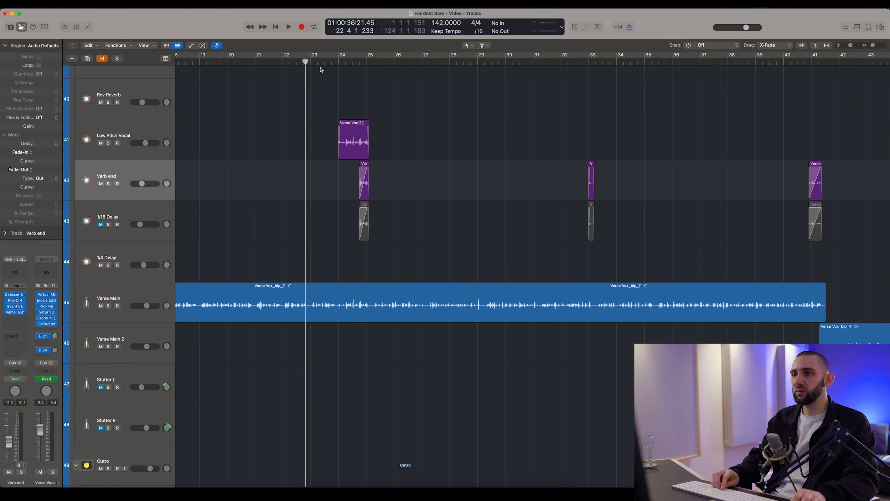
{"action": "left_click", "coordinate": [100, 183]}
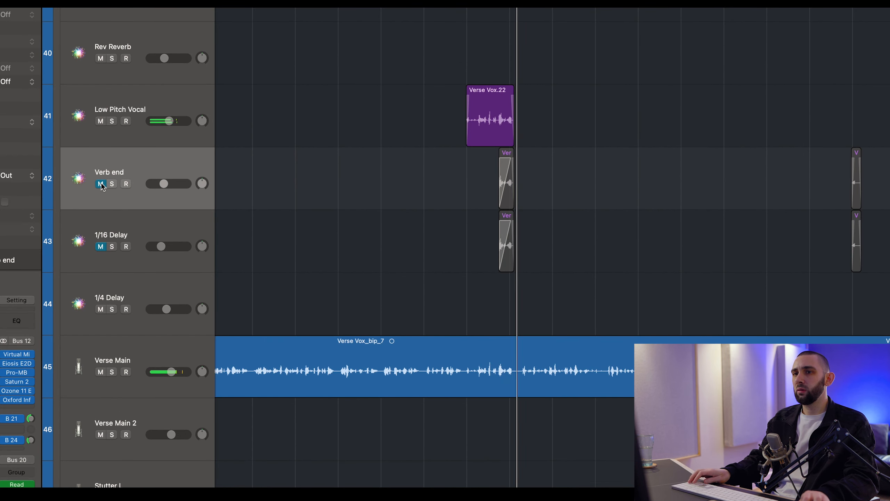
{"action": "left_click", "coordinate": [100, 183]}
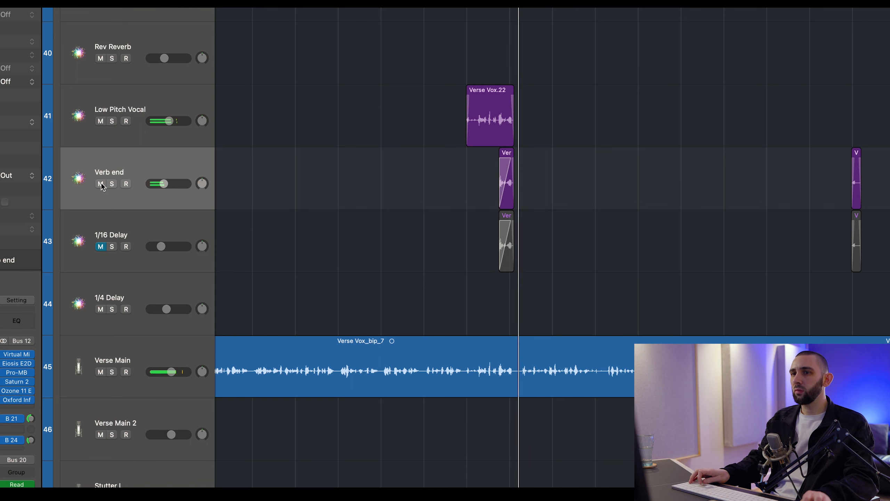
{"action": "left_click", "coordinate": [101, 183]}
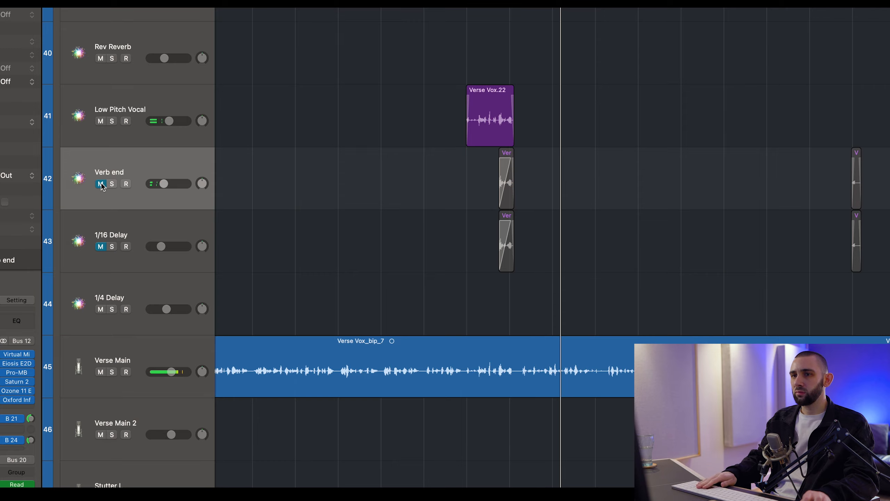
- Unmute the Verb end and 1/16 Delay tracks, then select 1/16 Delay and open its Kramer Tape plug-in
{"action": "key", "text": "super+Left"}
{"action": "key", "text": "super+Left"}
{"action": "key", "text": "super+Left"}
{"action": "key", "text": "super+Left"}
{"action": "key", "text": "super+Left"}
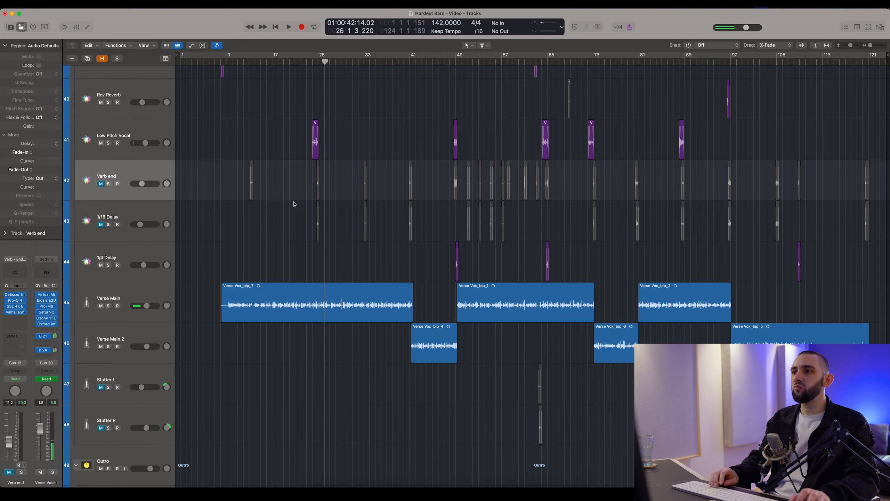
{"action": "left_click", "coordinate": [108, 218]}
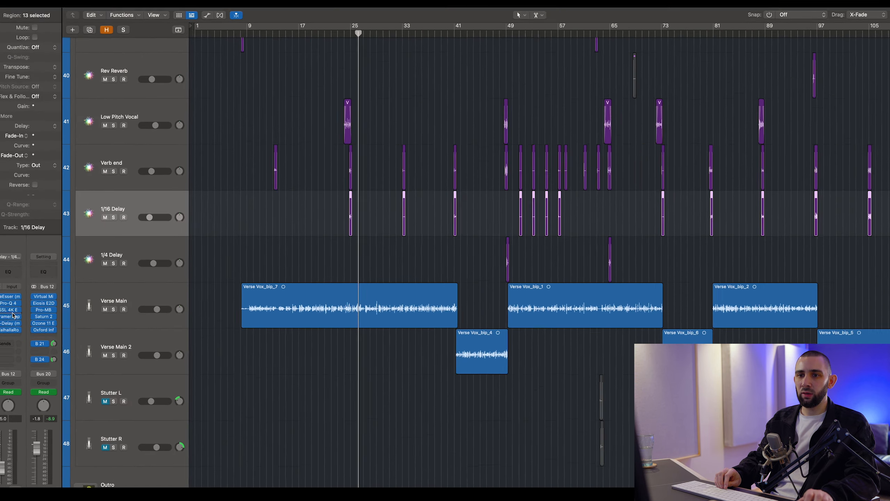
{"action": "left_click", "coordinate": [7, 319]}
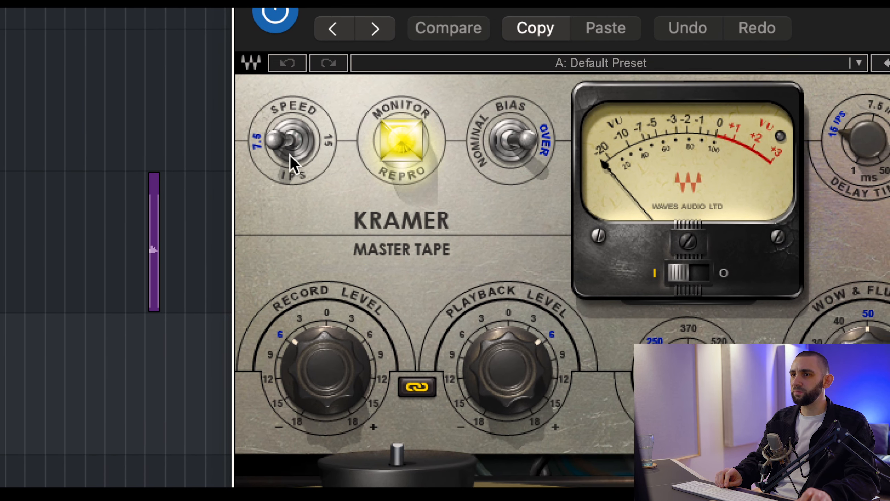
- Open the 1/16 Delay track's H-Delay plug-in and arrange its window side by side with Kramer Tape
{"action": "mouse_move", "coordinate": [301, 152]}
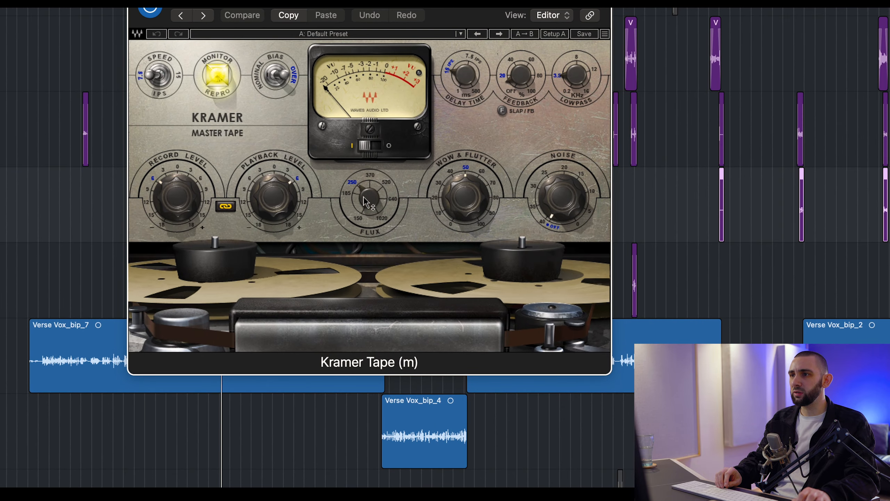
{"action": "mouse_move", "coordinate": [366, 197]}
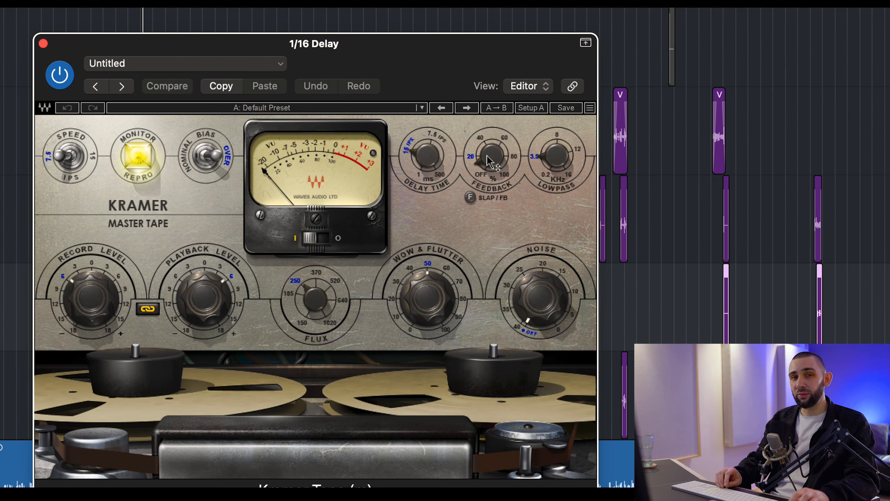
{"action": "mouse_move", "coordinate": [486, 154]}
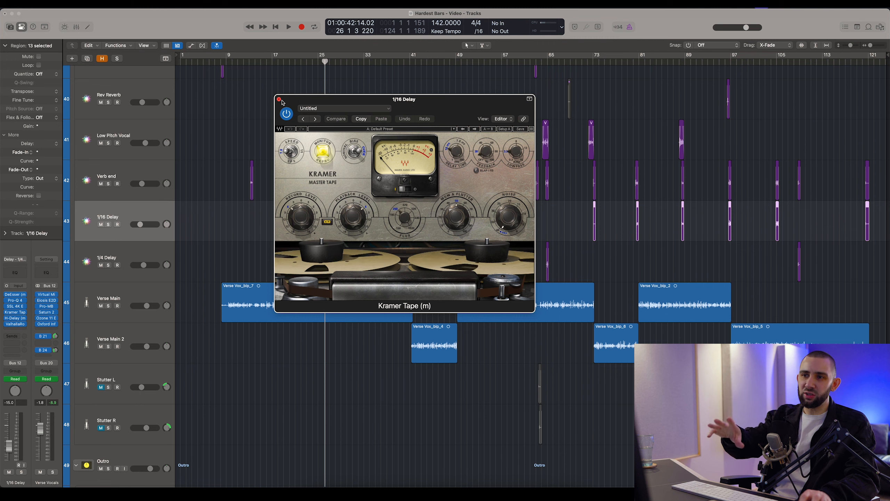
{"action": "left_click_drag", "start_coordinate": [280, 101], "coordinate": [247, 105]}
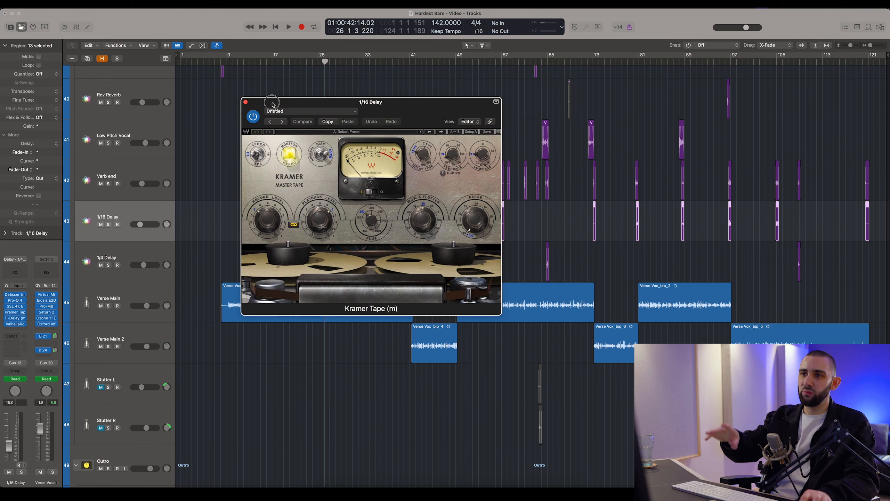
{"action": "left_click", "coordinate": [18, 318]}
{"action": "left_click_drag", "start_coordinate": [324, 97], "coordinate": [526, 147]}
{"action": "left_click_drag", "start_coordinate": [464, 108], "coordinate": [414, 113]}
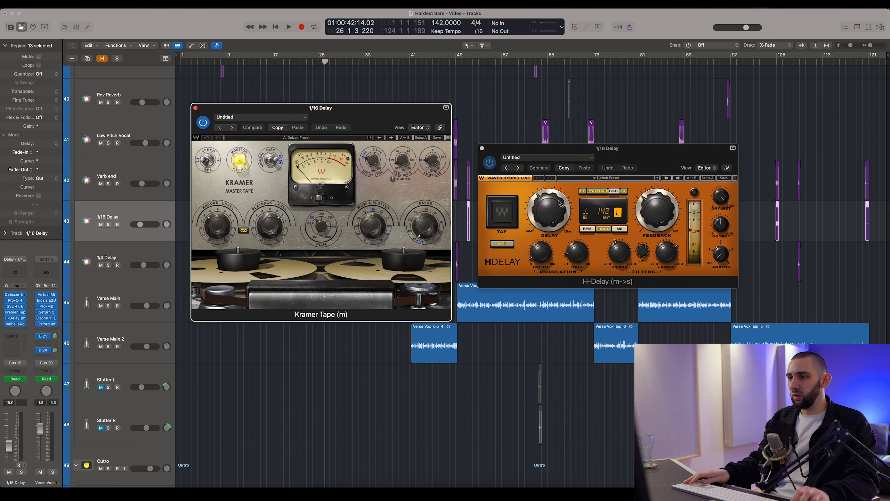
- Shift the H-Delay window closer to Kramer Tape and adjust its Analog control
{"action": "left_click_drag", "start_coordinate": [564, 151], "coordinate": [538, 150]}
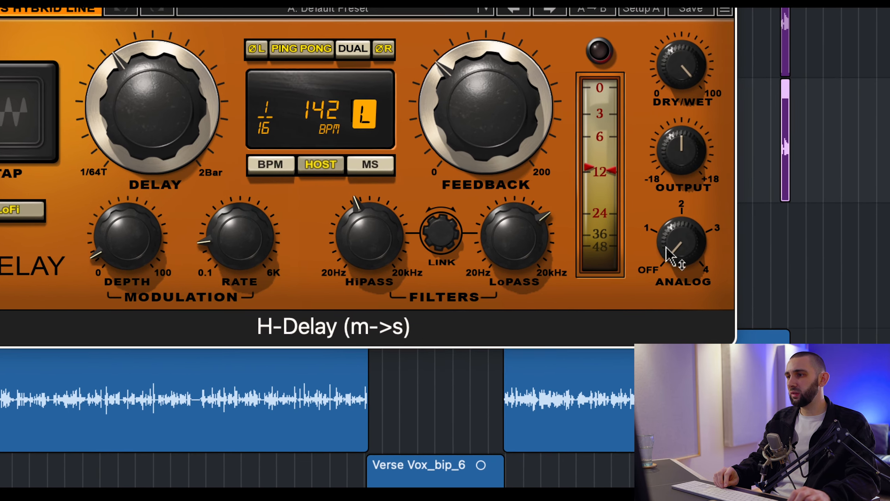
{"action": "left_click_drag", "start_coordinate": [665, 247], "coordinate": [665, 212]}
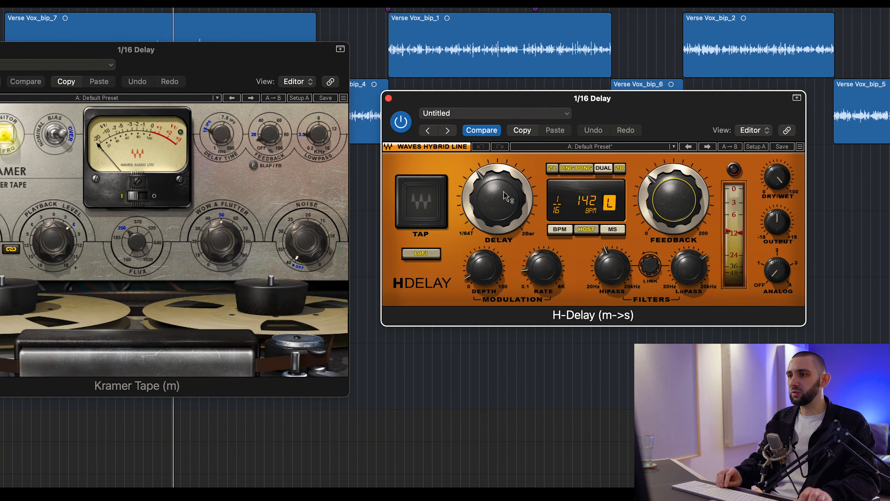
- Solo the 1/16 Delay track and audition its delay region at bar 25
{"action": "scroll", "coordinate": [166, 89], "scroll_direction": "up", "scroll_amount": 2}
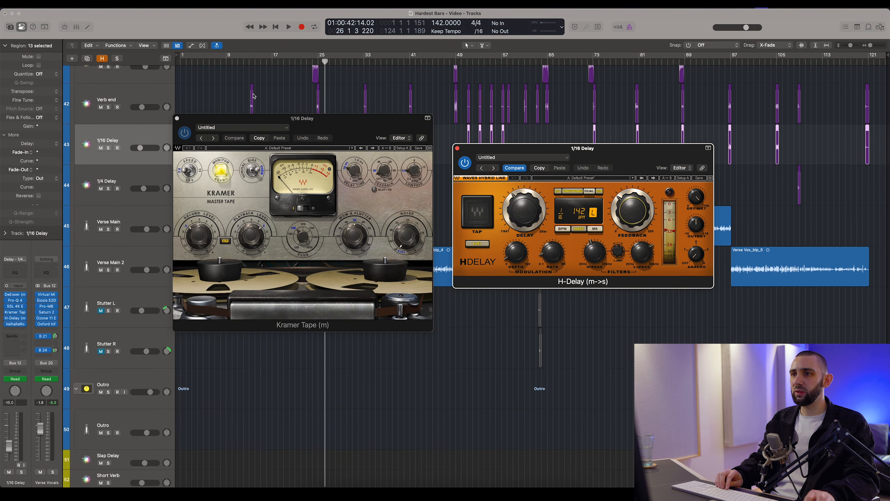
{"action": "left_click", "coordinate": [108, 80]}
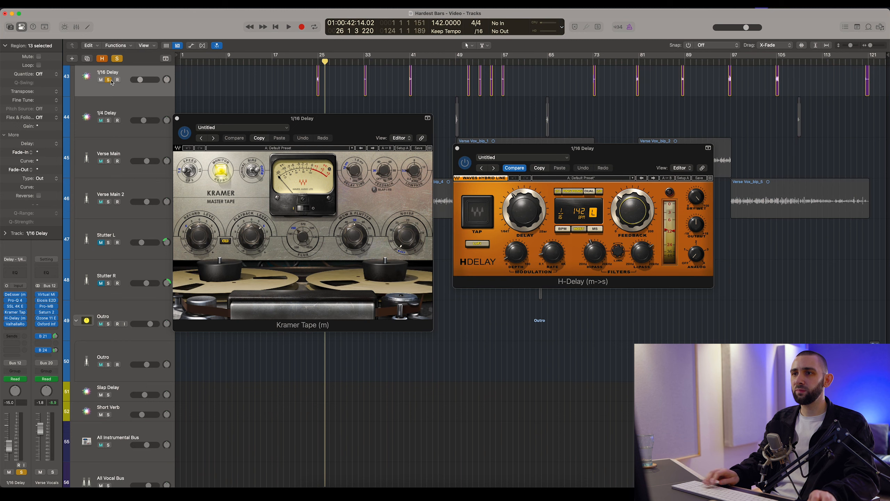
{"action": "scroll", "coordinate": [405, 74], "scroll_direction": "up", "scroll_amount": 3}
{"action": "key", "text": "super+Right"}
{"action": "key", "text": "super+Right"}
{"action": "scroll", "coordinate": [338, 73], "scroll_direction": "down", "scroll_amount": 2}
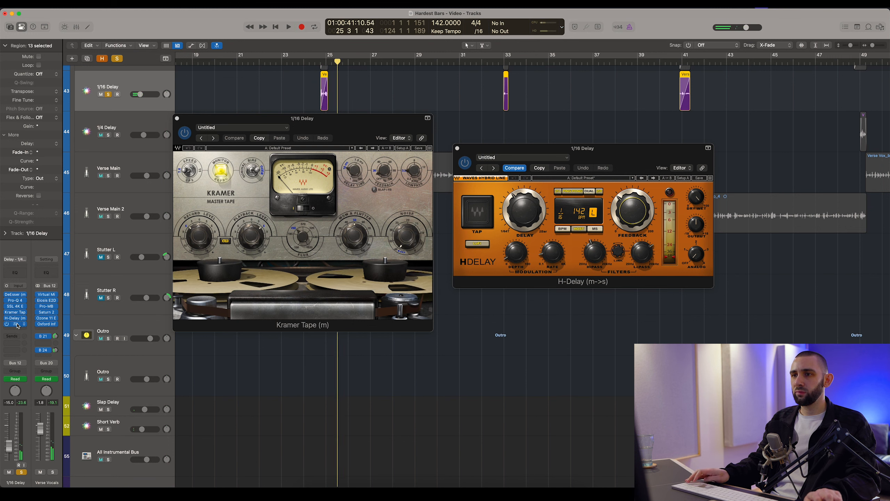
- Bypass Kramer Tape on the 1/16 Delay track, replay from bar 24 for comparison, and re-enable the plug-in
{"action": "left_click", "coordinate": [185, 133]}
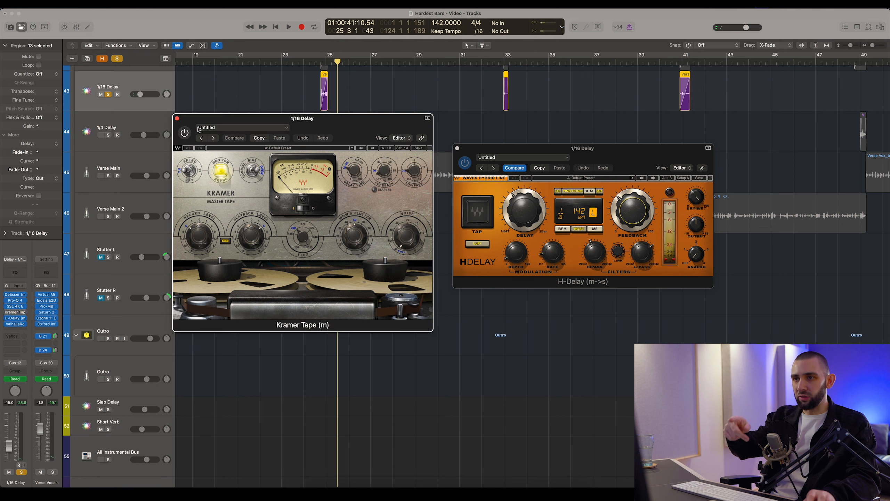
{"action": "left_click", "coordinate": [314, 61]}
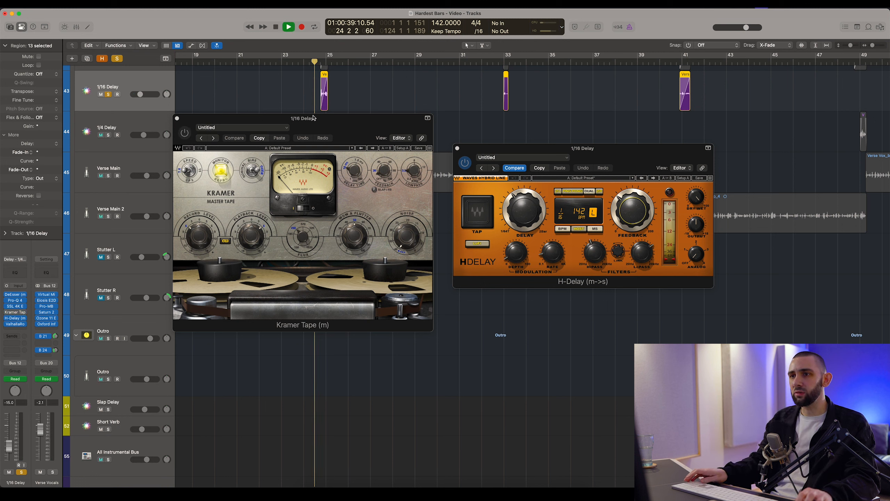
{"action": "left_click_drag", "start_coordinate": [317, 120], "coordinate": [335, 135]}
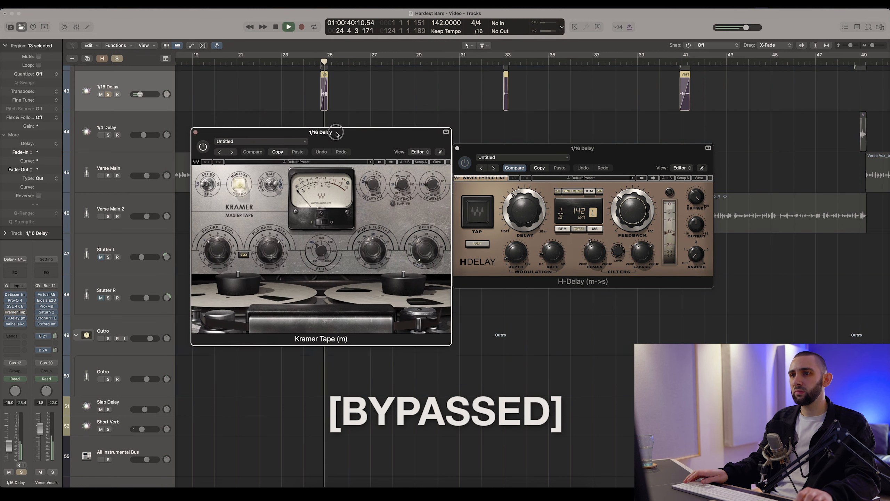
{"action": "left_click", "coordinate": [204, 149]}
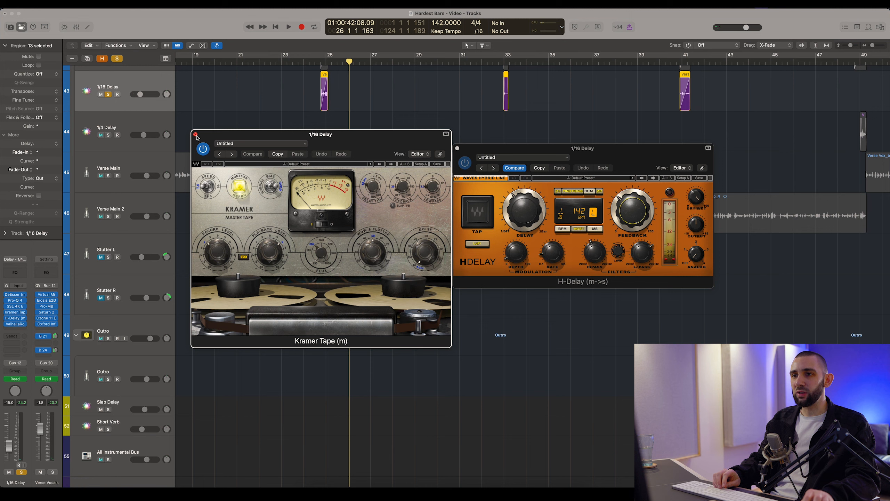
- Close the Kramer Tape and H-Delay windows to show the effect regions around bars 24 to 41
{"action": "left_click", "coordinate": [196, 134]}
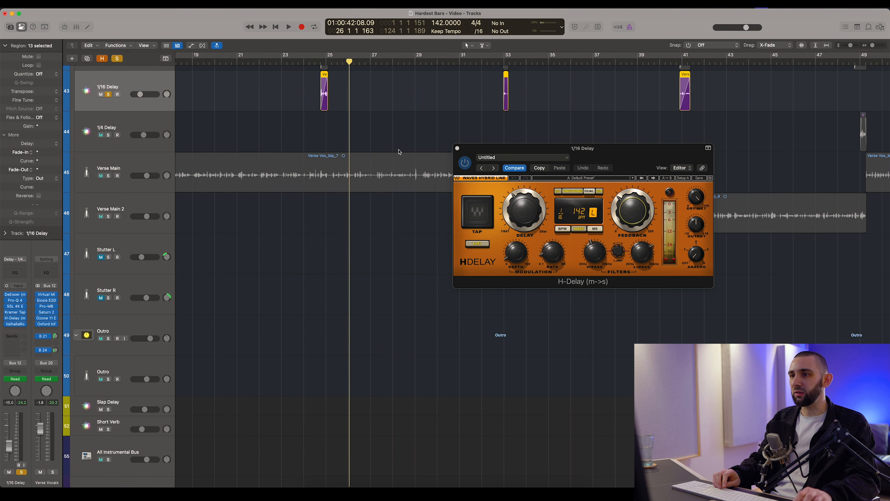
{"action": "scroll", "coordinate": [396, 143], "scroll_direction": "up", "scroll_amount": 5}
{"action": "left_click", "coordinate": [457, 148]}
{"action": "key", "text": "super+Right"}
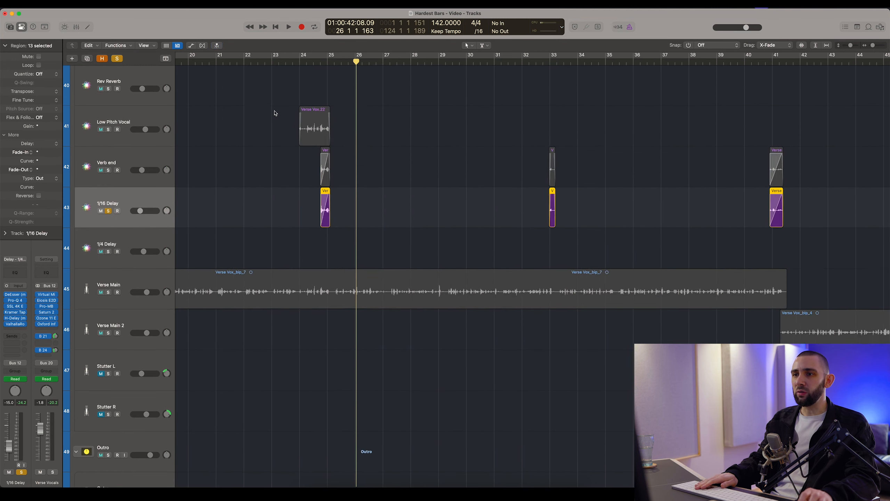
- Open ValhallaRoom on the 1/16 Delay track and play the delay from bar 24
{"action": "key", "text": "super+Right"}
{"action": "left_click", "coordinate": [302, 62]}
{"action": "left_click", "coordinate": [15, 324]}
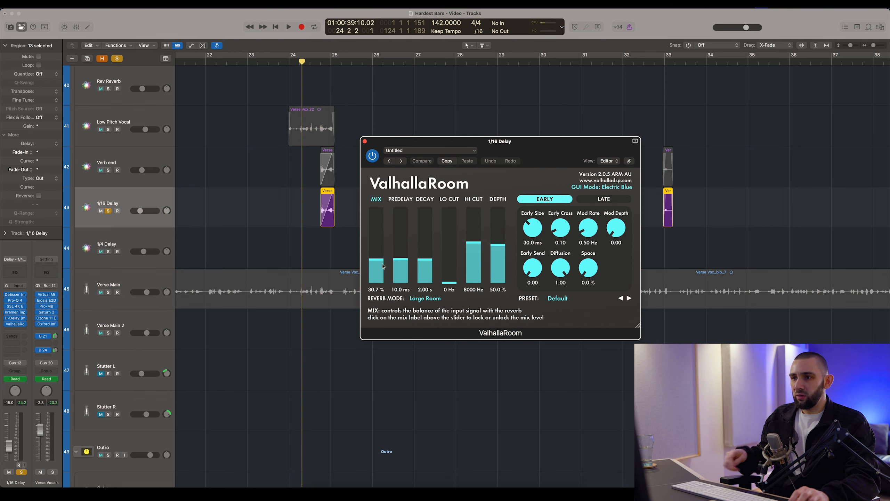
{"action": "key", "text": "space"}
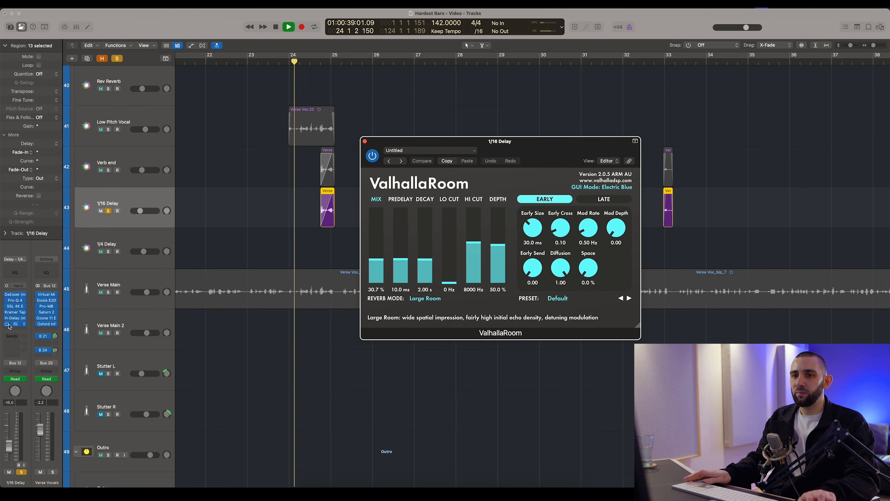
- Toggle ValhallaRoom's bypass during playback around bars 24 to 25 for comparison, re-enable it, close its window and stop playback
{"action": "left_click", "coordinate": [372, 156]}
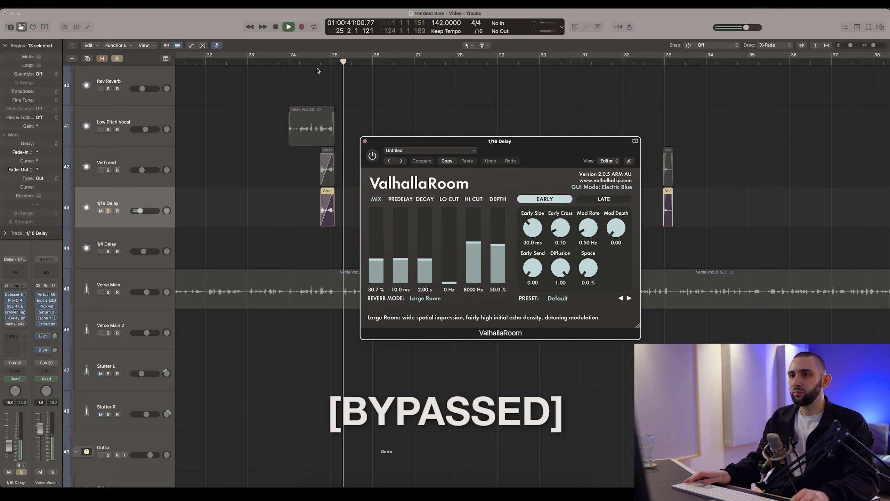
{"action": "left_click", "coordinate": [307, 62]}
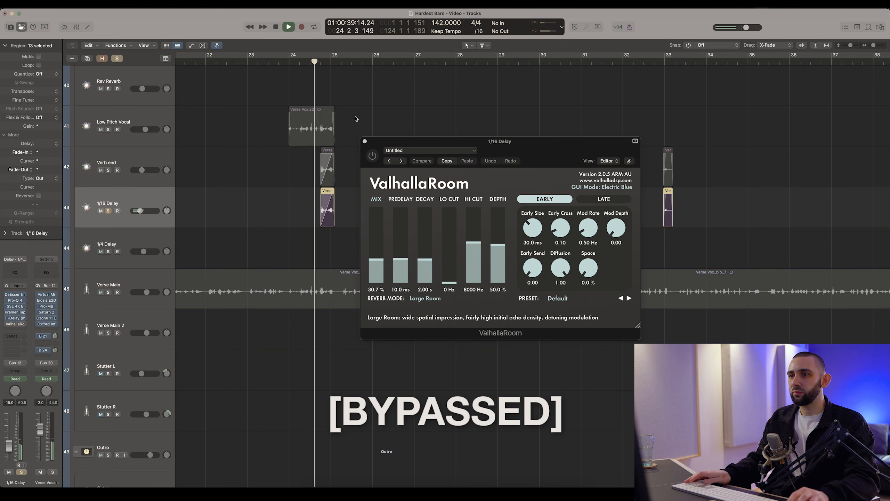
{"action": "left_click", "coordinate": [372, 156]}
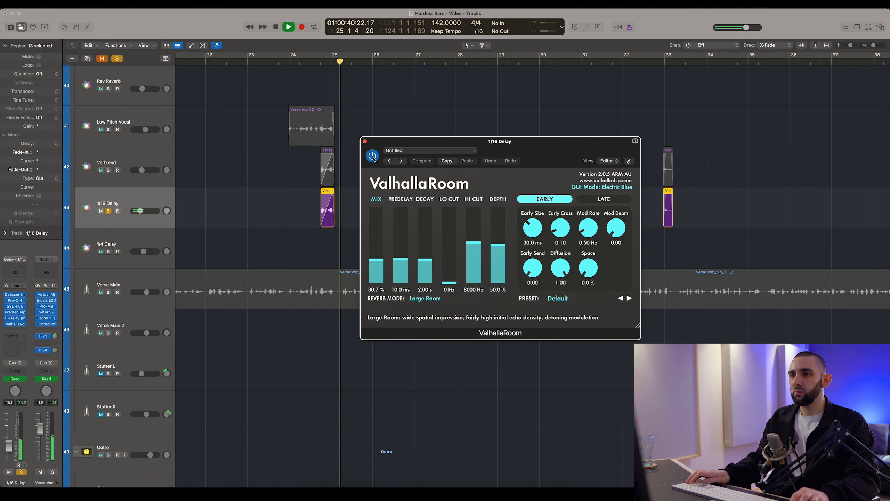
{"action": "left_click", "coordinate": [372, 156]}
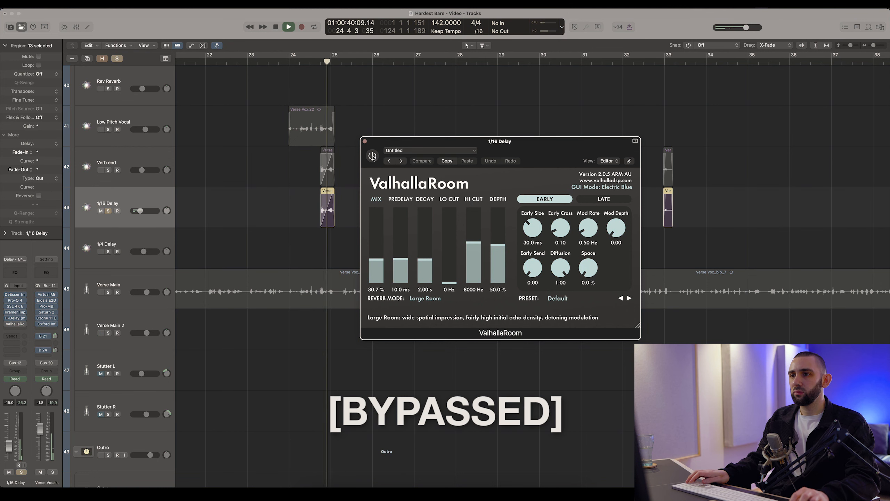
{"action": "left_click", "coordinate": [372, 156]}
{"action": "left_click", "coordinate": [365, 142]}
{"action": "key", "text": "space"}
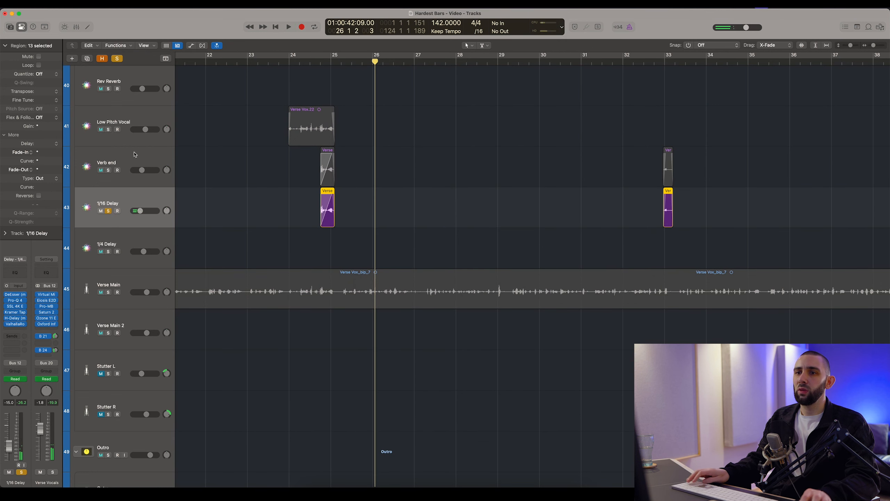
- Solo the 1/4 Delay and Verse Main tracks alongside 1/16 Delay and play them from bar 24
{"action": "key", "text": "super+Left"}
{"action": "left_click_drag", "start_coordinate": [108, 130], "coordinate": [108, 292]}
{"action": "left_click", "coordinate": [291, 62]}
{"action": "left_click", "coordinate": [108, 130]}
{"action": "left_click", "coordinate": [108, 170]}
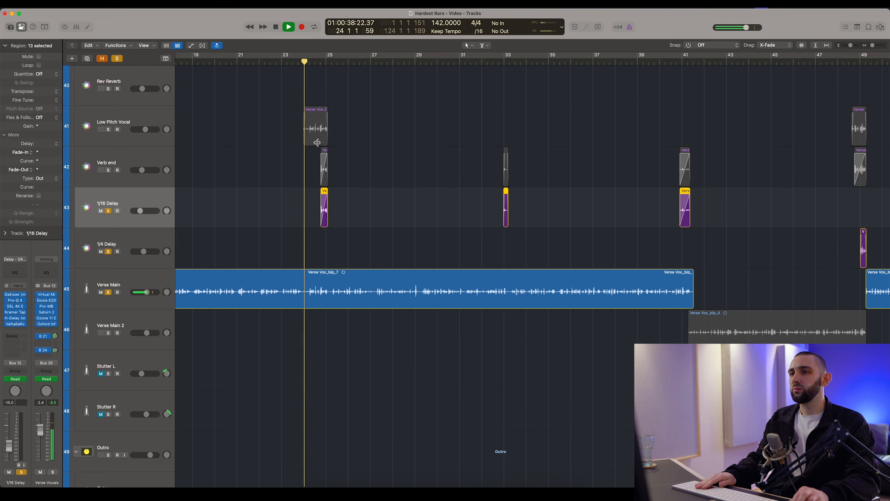
- Continue auditioning the soloed delays and main verse vocal from about bar 49, focusing on the 1/16 Delay regions
{"action": "key", "text": "super+Left"}
{"action": "scroll", "coordinate": [351, 137], "scroll_direction": "right", "scroll_amount": 3}
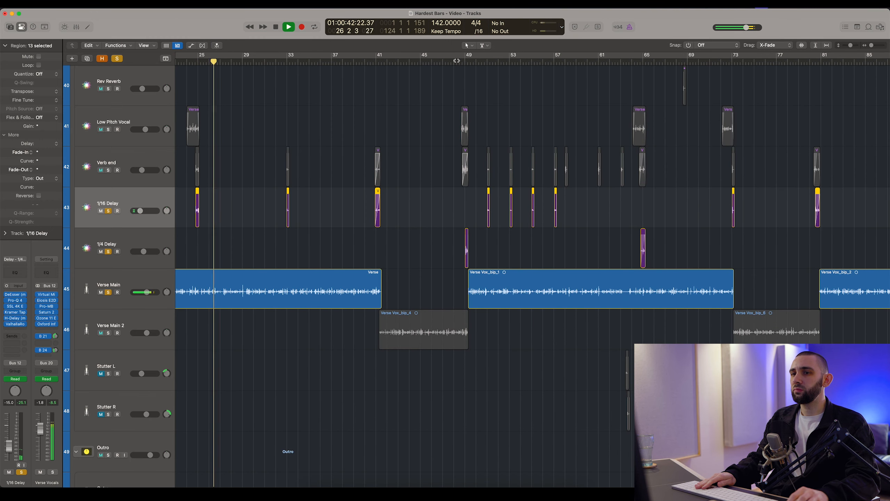
{"action": "scroll", "coordinate": [485, 72], "scroll_direction": "right", "scroll_amount": 5}
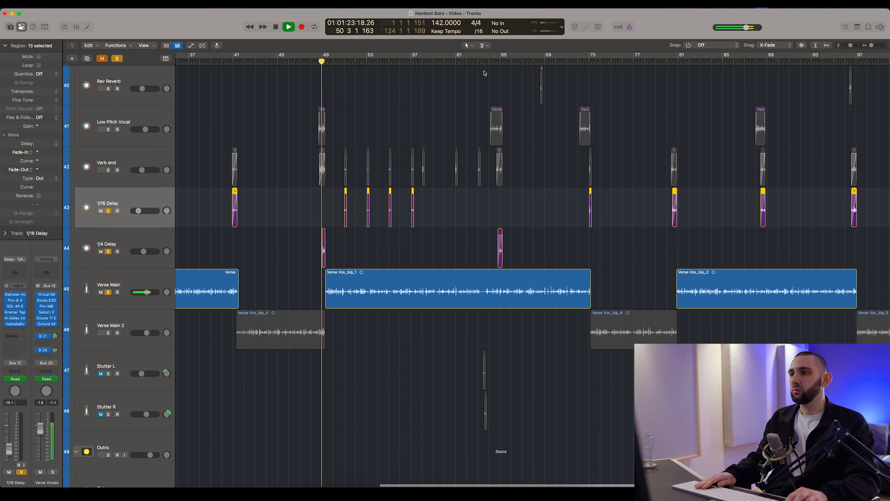
{"action": "key", "text": "super+Right"}
{"action": "key", "text": "super+Right"}
{"action": "key", "text": "super+Right"}
{"action": "key", "text": "super+Right"}
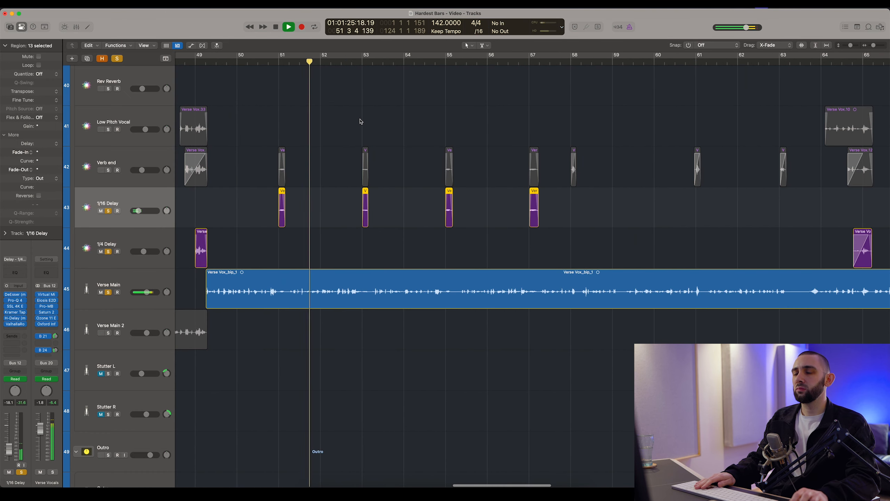
- Examine the 1/16 Delay volume automation around bars 50 to 59, stop playback, and hide the automation again
{"action": "key", "text": "a"}
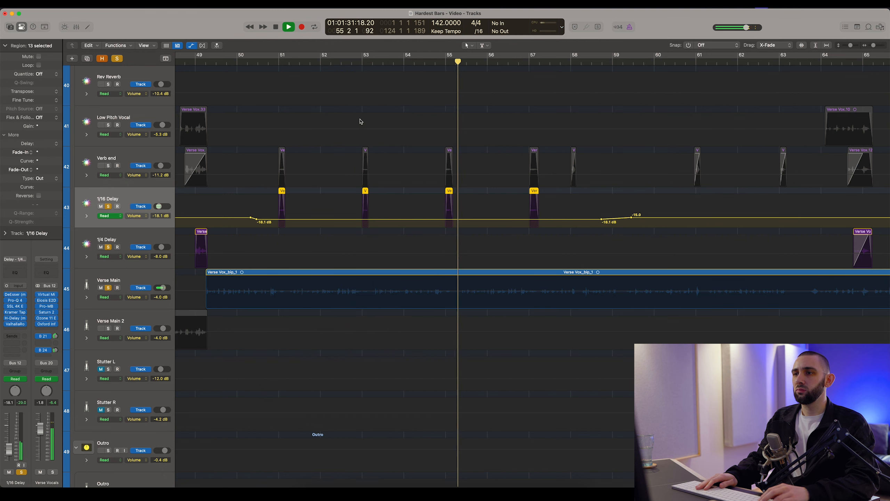
{"action": "key", "text": "super+Left"}
{"action": "key", "text": "super+Left"}
{"action": "key", "text": "a"}
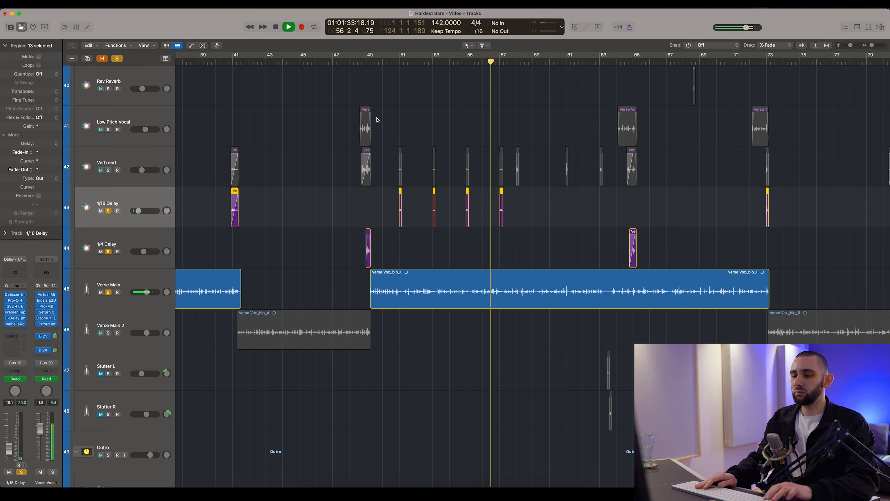
{"action": "key", "text": "space"}
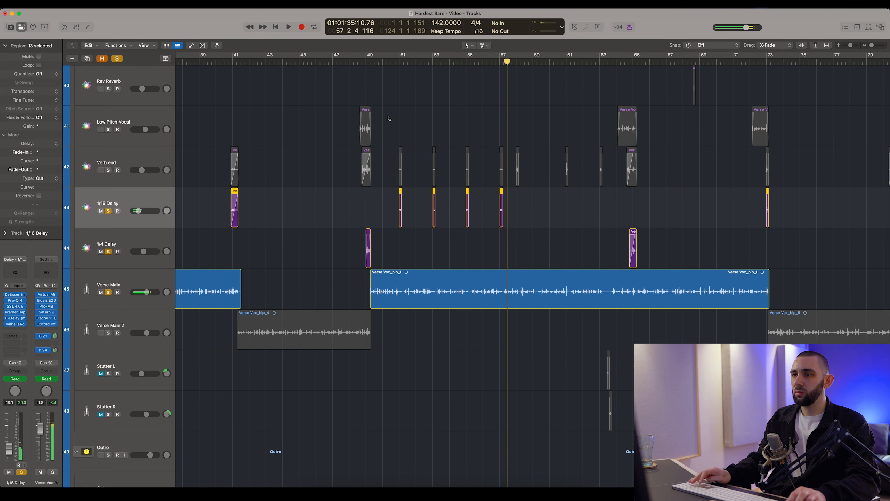
{"action": "key", "text": "a"}
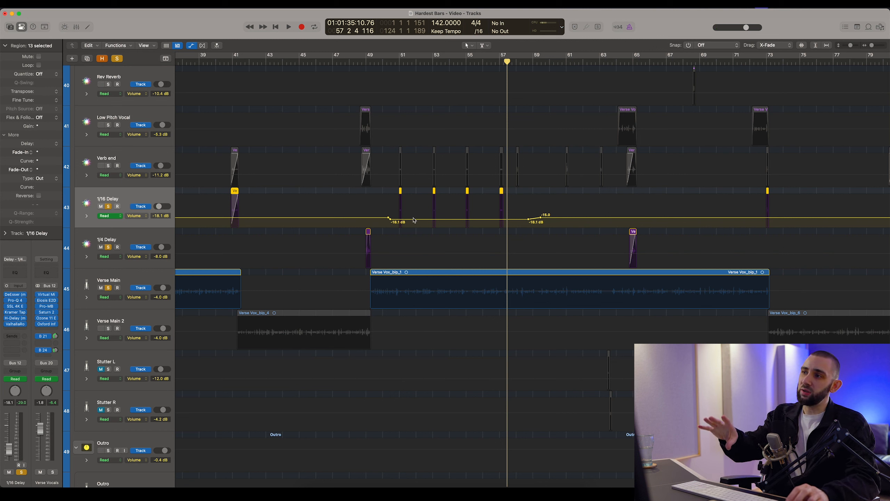
{"action": "key", "text": "a"}
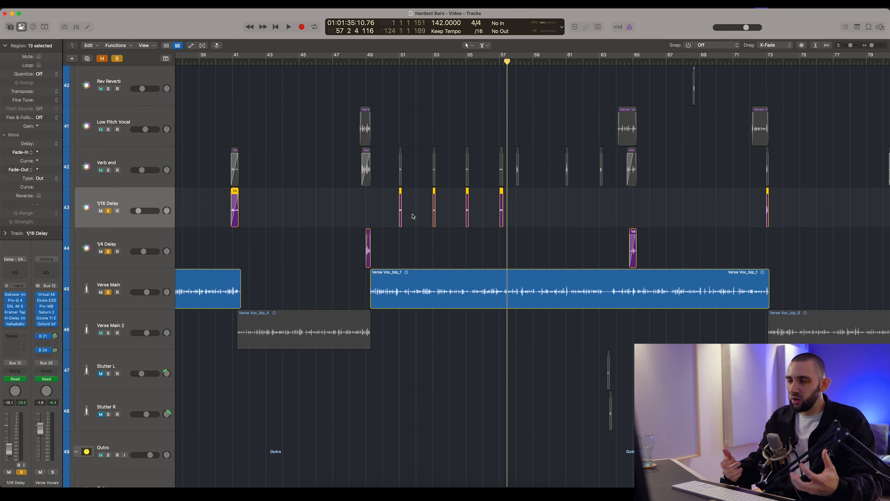
- Play the soloed delays and main verse vocal from bar 87 to audition the delay region near bar 88
{"action": "scroll", "coordinate": [414, 216], "scroll_direction": "right", "scroll_amount": 6}
{"action": "left_click", "coordinate": [440, 215]}
{"action": "scroll", "coordinate": [440, 214], "scroll_direction": "right", "scroll_amount": 4}
{"action": "key", "text": "super+Left"}
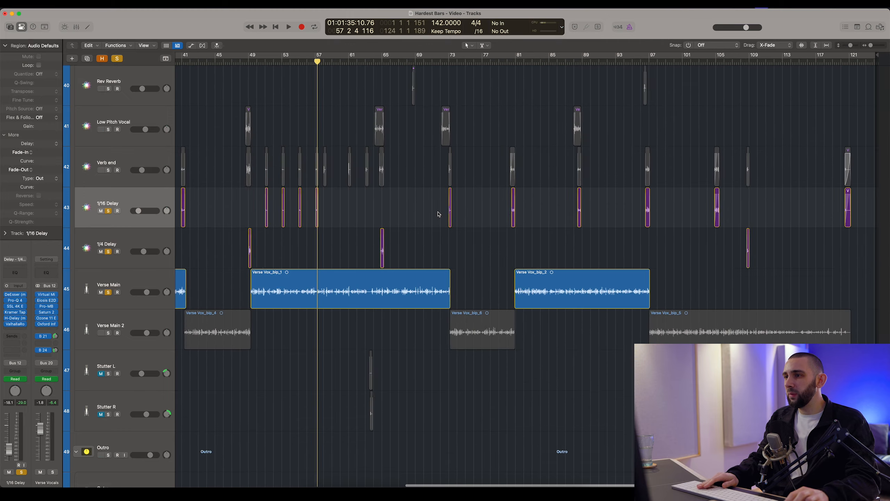
{"action": "scroll", "coordinate": [440, 214], "scroll_direction": "left", "scroll_amount": 1}
{"action": "left_click", "coordinate": [576, 61]}
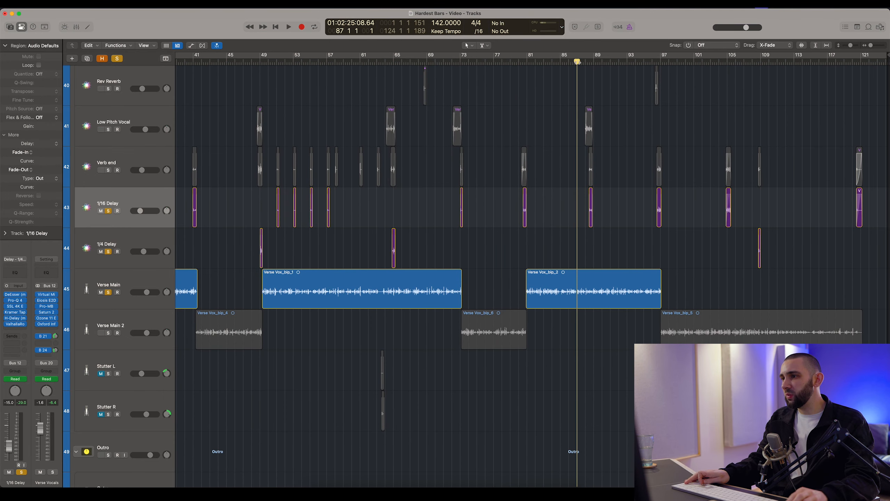
{"action": "scroll", "coordinate": [565, 83], "scroll_direction": "left", "scroll_amount": 1}
{"action": "key", "text": "super+Right"}
{"action": "key", "text": "super+Right"}
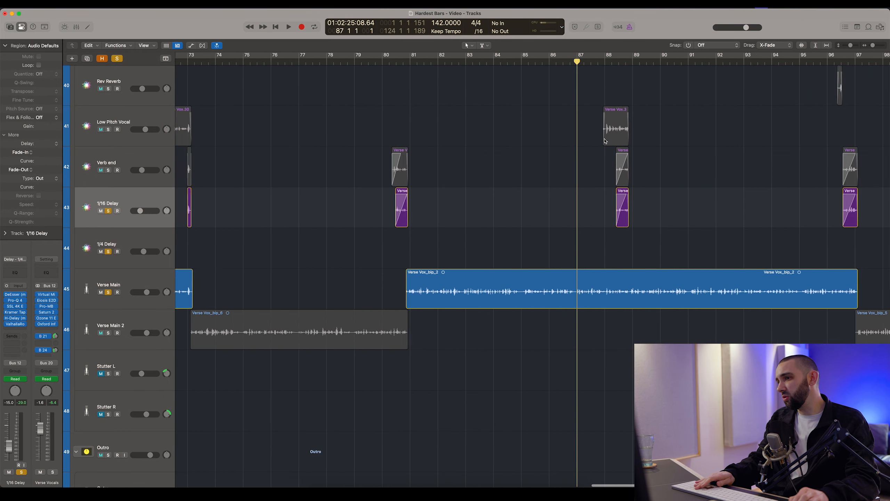
{"action": "scroll", "coordinate": [605, 141], "scroll_direction": "right", "scroll_amount": 4}
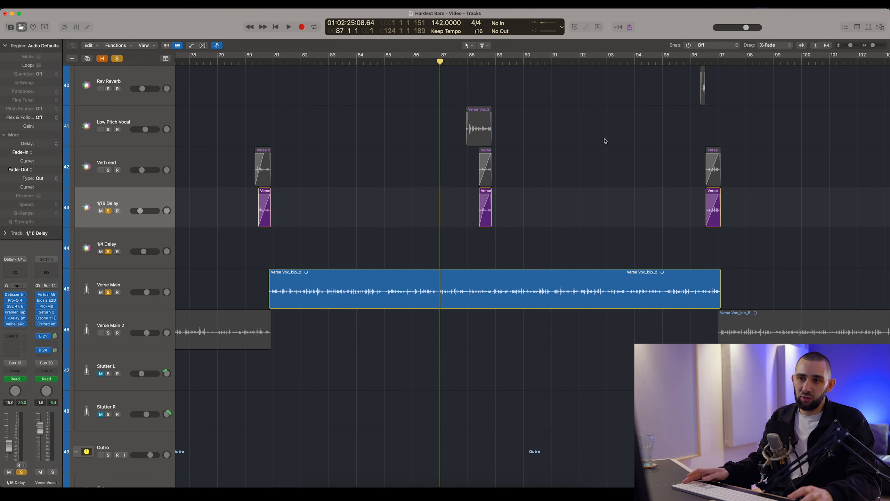
{"action": "scroll", "coordinate": [512, 140], "scroll_direction": "right", "scroll_amount": 2}
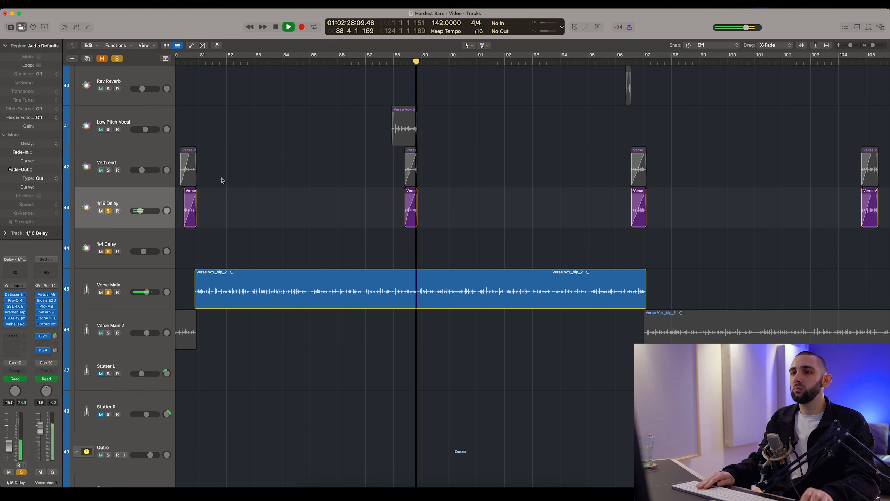
- Stop playback, add the Verb end track to the soloed tracks, and select all of its regions
{"action": "key", "text": "space"}
{"action": "key", "text": "super+Left"}
{"action": "key", "text": "super+Left"}
{"action": "key", "text": "super+Left"}
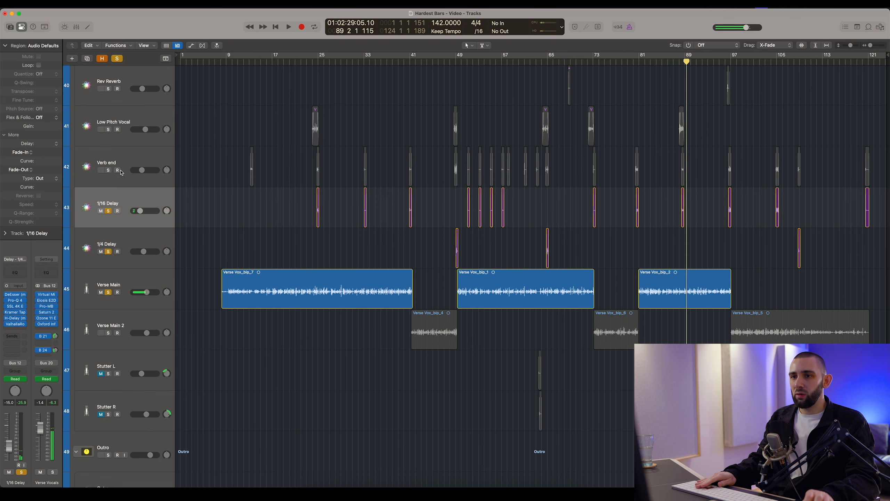
{"action": "left_click", "coordinate": [109, 171]}
{"action": "left_click", "coordinate": [116, 160]}
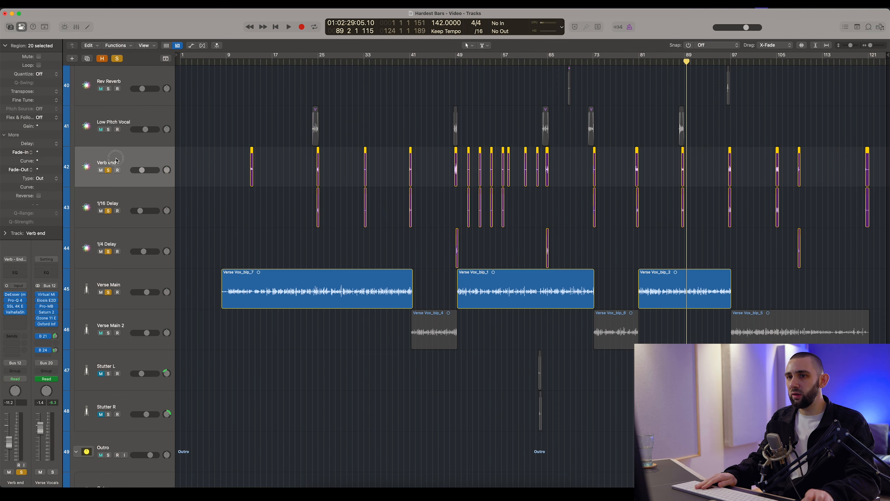
- Play the soloed Verb end, delay and main verse tracks from about bar 39
{"action": "key", "text": "super+Right"}
{"action": "key", "text": "super+Right"}
{"action": "key", "text": "super+Right"}
{"action": "scroll", "coordinate": [298, 116], "scroll_direction": "left", "scroll_amount": 20}
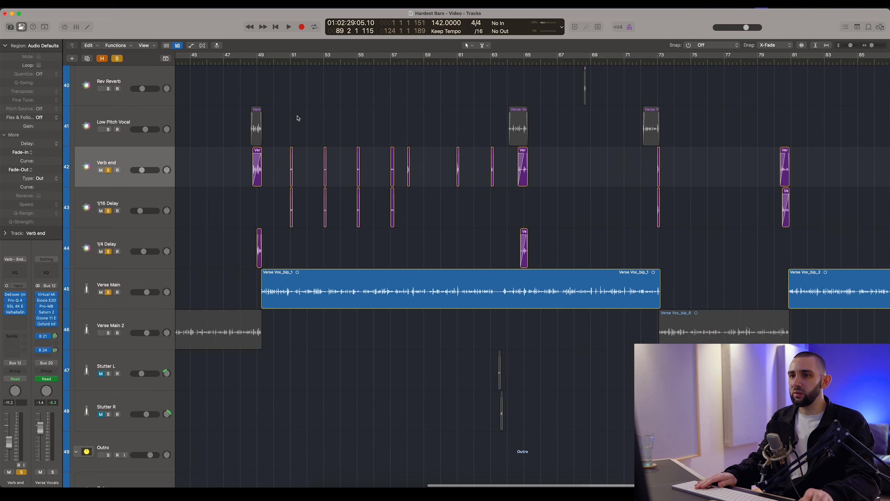
{"action": "scroll", "coordinate": [316, 115], "scroll_direction": "right", "scroll_amount": 10}
{"action": "left_click", "coordinate": [370, 63]}
{"action": "key", "text": "space"}
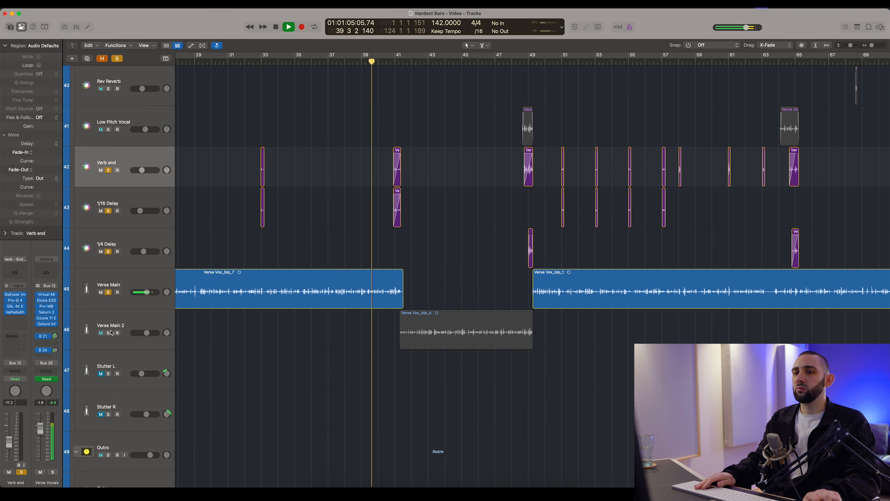
- Add Verse Main 2 to the soloed tracks and audition the reverb and delay regions between bars 41 and 53
{"action": "left_click", "coordinate": [109, 332]}
{"action": "key", "text": "super+Right"}
{"action": "key", "text": "super+Right"}
{"action": "key", "text": "super+Right"}
{"action": "key", "text": "super+Right"}
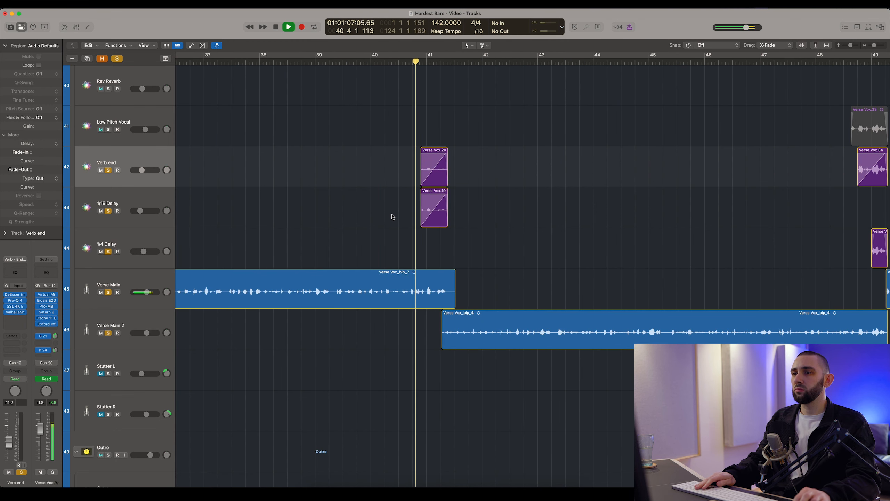
{"action": "scroll", "coordinate": [393, 216], "scroll_direction": "right", "scroll_amount": 5}
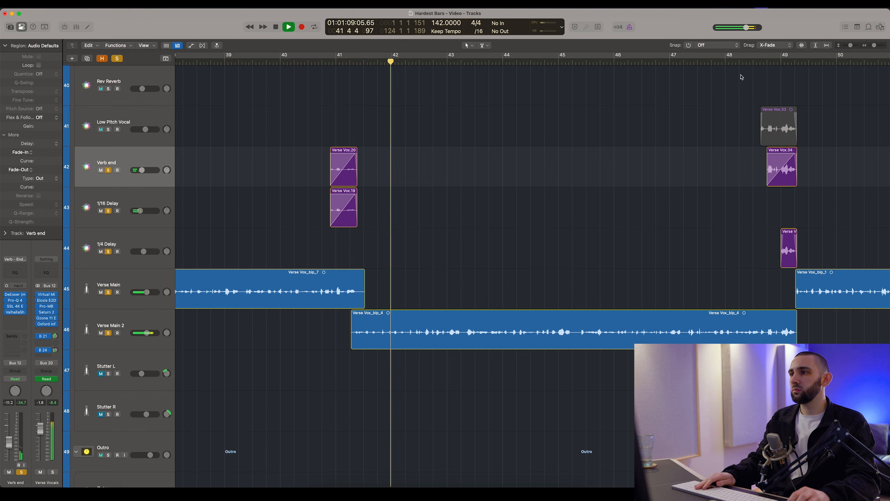
{"action": "scroll", "coordinate": [741, 74], "scroll_direction": "right", "scroll_amount": 15}
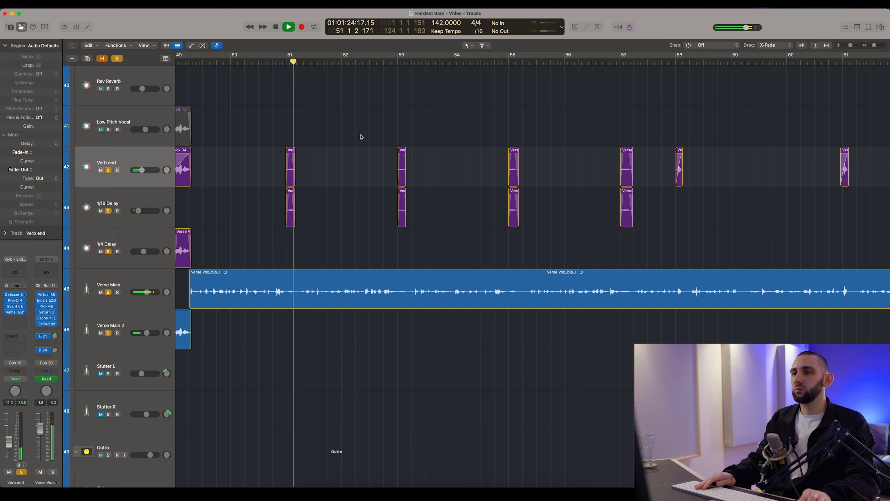
{"action": "scroll", "coordinate": [360, 137], "scroll_direction": "right", "scroll_amount": 2}
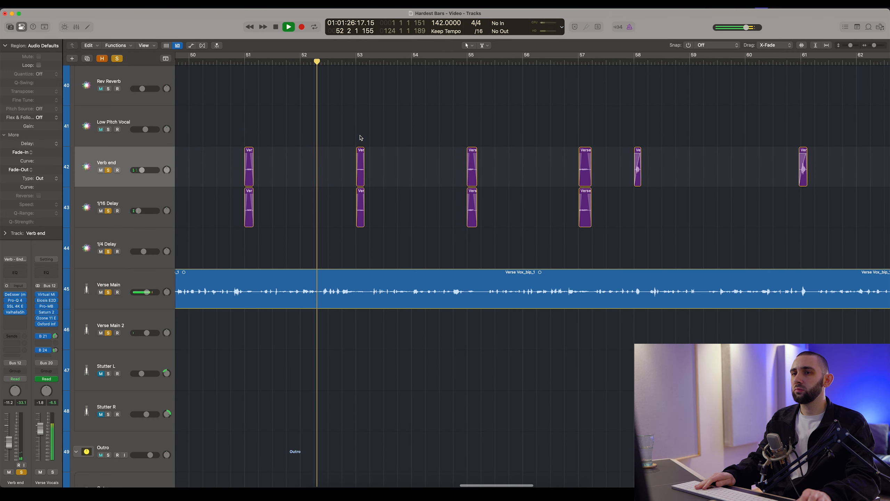
- Clear all track solos during playback to hear the verse effects in the full mix
{"action": "left_click", "coordinate": [116, 59]}
{"action": "left_click", "coordinate": [213, 92]}
{"action": "scroll", "coordinate": [312, 121], "scroll_direction": "down", "scroll_amount": 10}
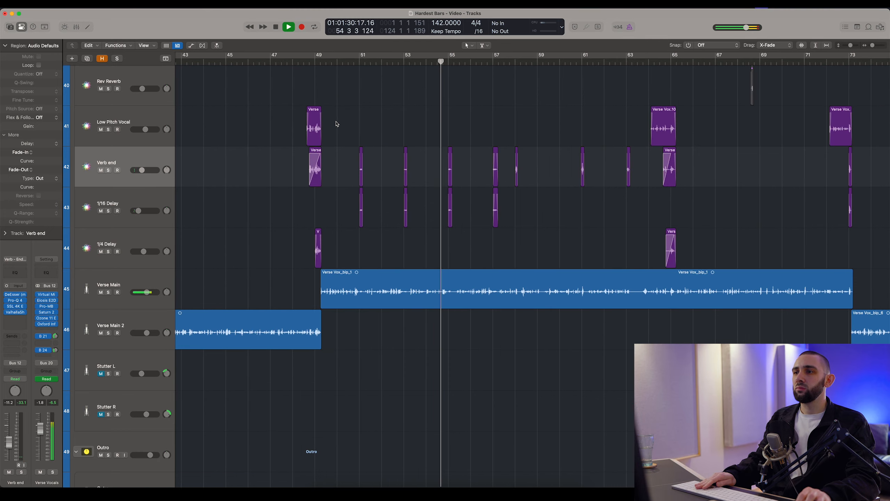
{"action": "scroll", "coordinate": [423, 116], "scroll_direction": "right", "scroll_amount": 1}
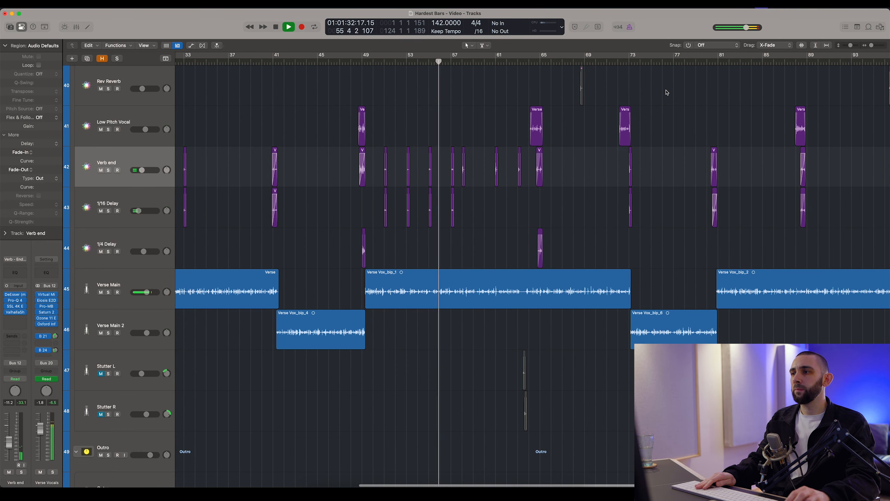
- Audition the full mix from about bar 79 through the effect regions at bar 81, and stop playback
{"action": "left_click", "coordinate": [696, 62]}
{"action": "scroll", "coordinate": [723, 102], "scroll_direction": "right", "scroll_amount": 10}
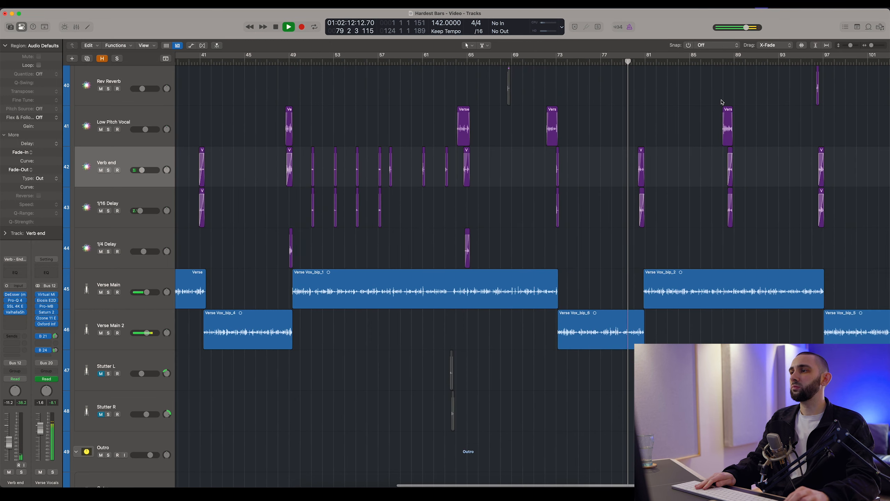
{"action": "scroll", "coordinate": [672, 107], "scroll_direction": "right", "scroll_amount": 2}
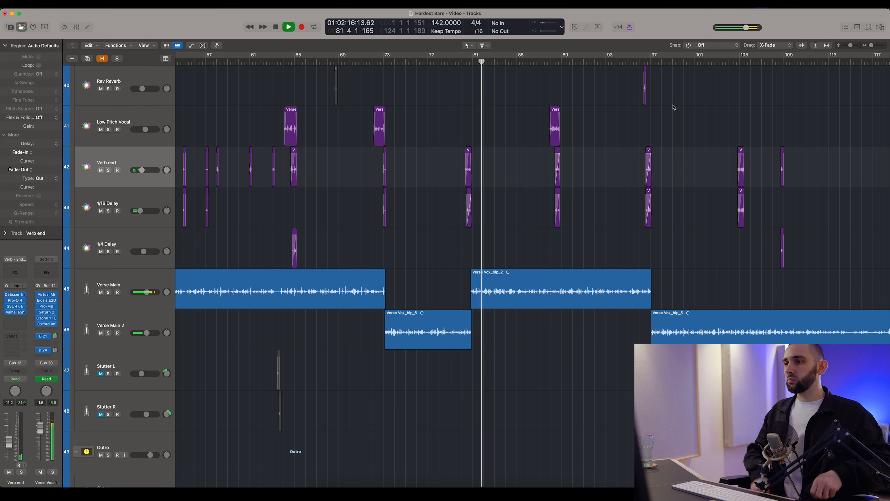
{"action": "key", "text": "space"}
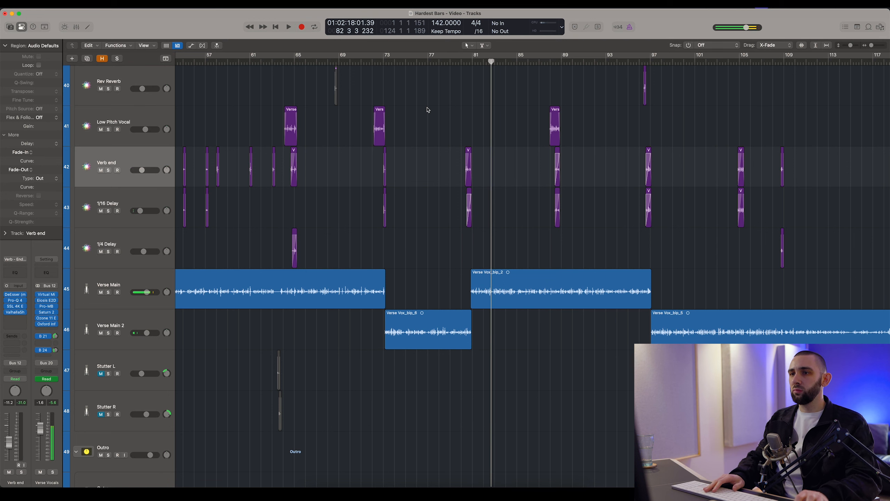
- Return to the start of the arrangement and select the Low Pitch Vocal track with its regions
{"action": "scroll", "coordinate": [428, 111], "scroll_direction": "left", "scroll_amount": 15}
{"action": "left_click", "coordinate": [119, 122]}
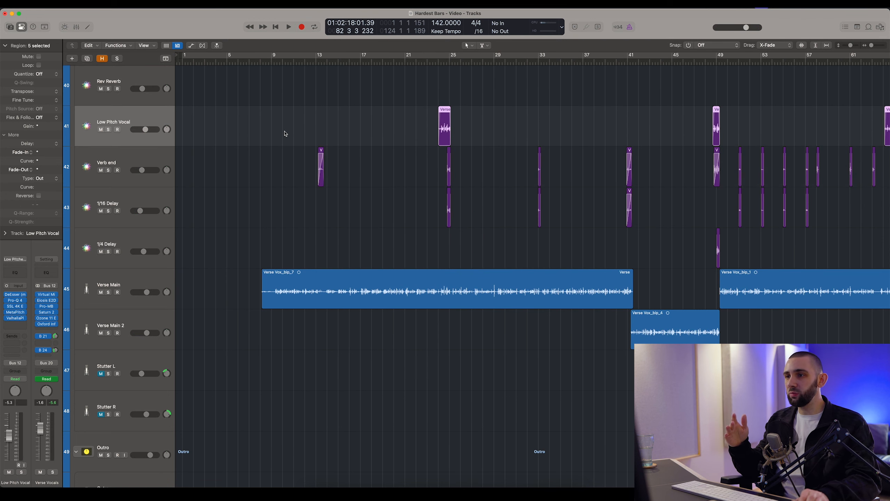
- Audition the full mix from about bar 22 through the Low Pitch Vocal region at bar 24, and stop playback
{"action": "scroll", "coordinate": [284, 135], "scroll_direction": "right", "scroll_amount": 5}
{"action": "left_click", "coordinate": [334, 62]}
{"action": "key", "text": "space"}
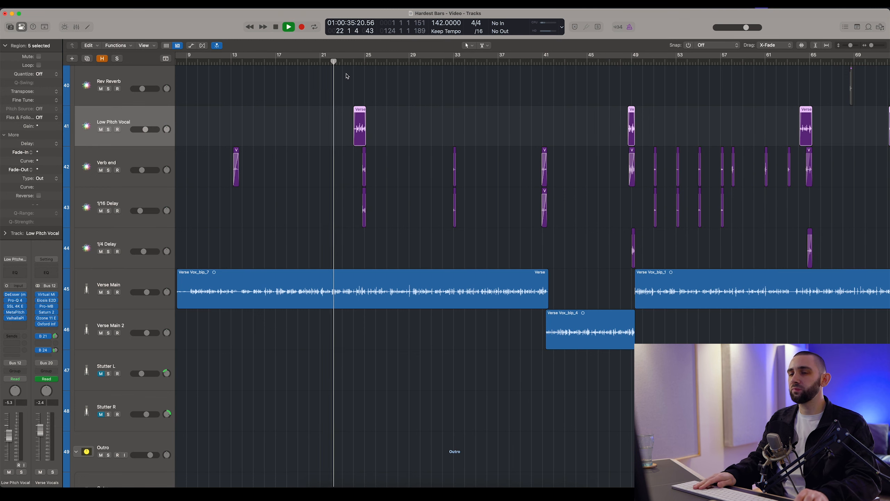
{"action": "key", "text": "super+Right"}
{"action": "key", "text": "super+Right"}
{"action": "key", "text": "super+Right"}
{"action": "scroll", "coordinate": [356, 91], "scroll_direction": "up", "scroll_amount": 4}
{"action": "scroll", "coordinate": [356, 91], "scroll_direction": "up", "scroll_amount": 2}
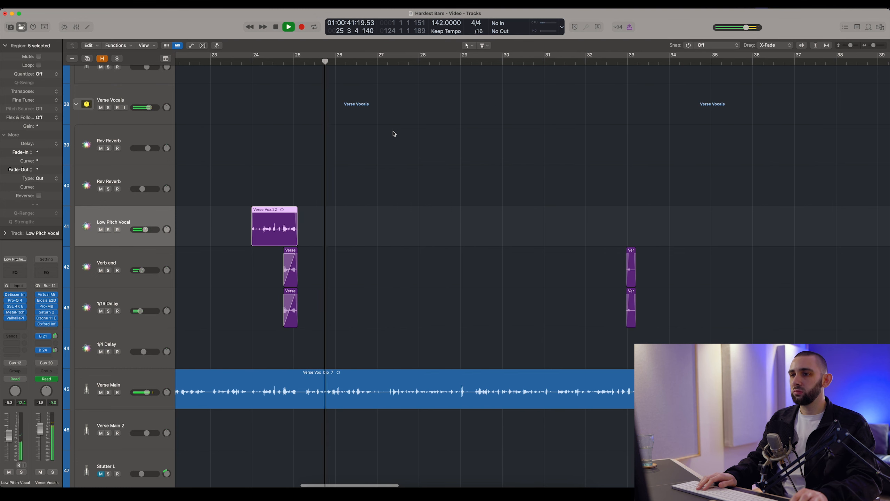
{"action": "key", "text": "space"}
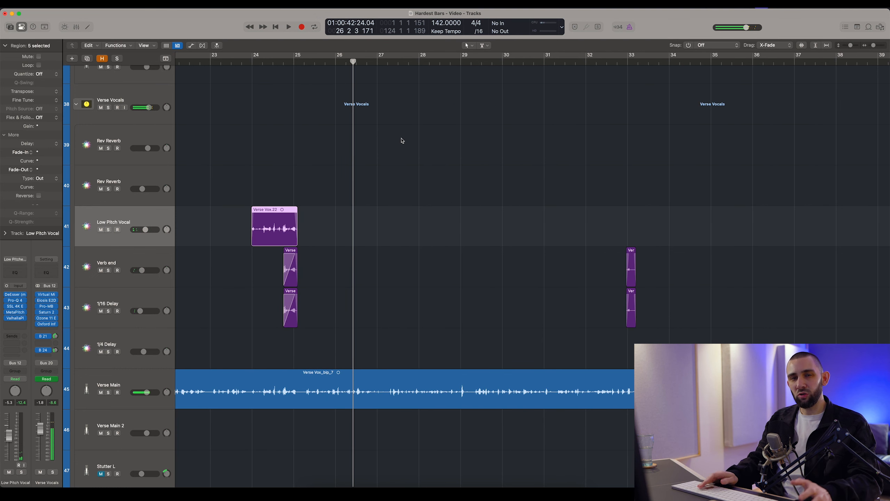
- Audition the full mix from about bar 71 through the Low Pitch Vocal region at bar 72
{"action": "key", "text": "super+Left"}
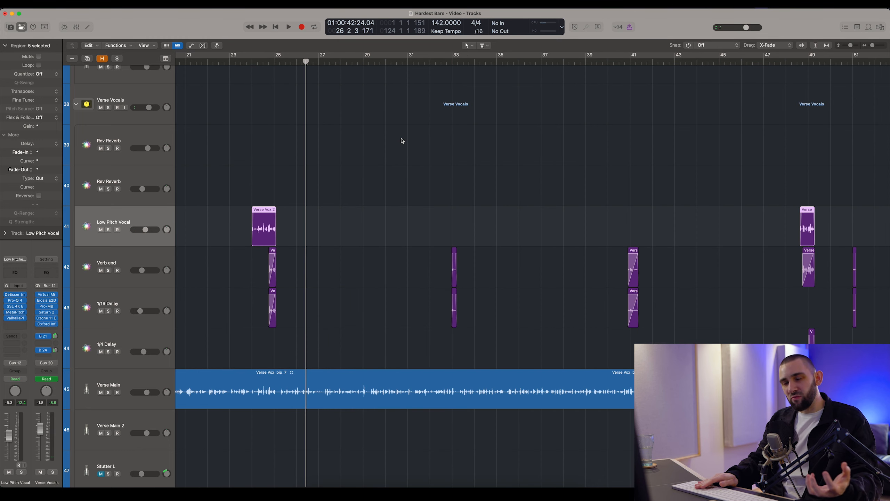
{"action": "scroll", "coordinate": [600, 105], "scroll_direction": "right", "scroll_amount": 10}
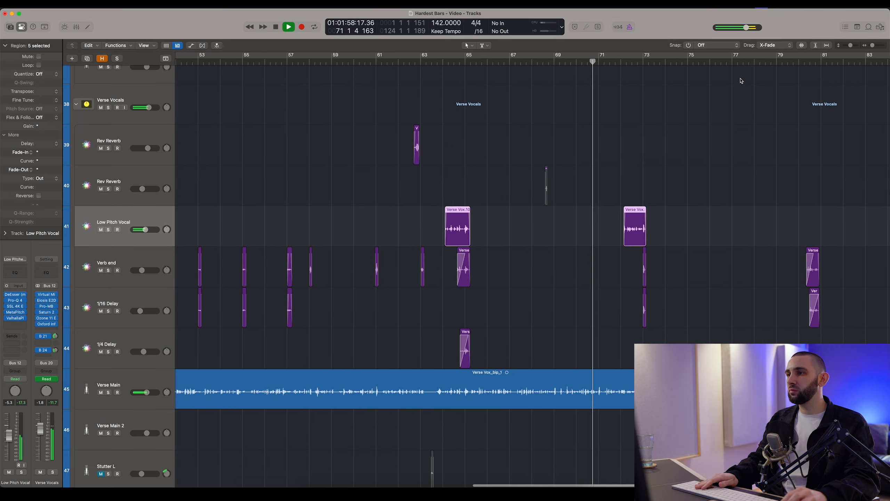
{"action": "scroll", "coordinate": [608, 123], "scroll_direction": "right", "scroll_amount": 8}
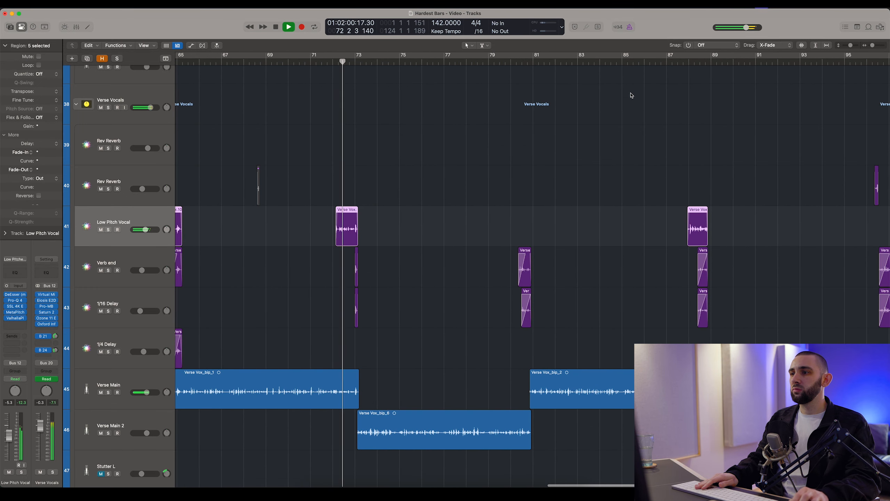
- Audition the mix from about bar 87 through the Low Pitch Vocal region at bar 88, stop playback and deselect the regions
{"action": "left_click", "coordinate": [661, 62]}
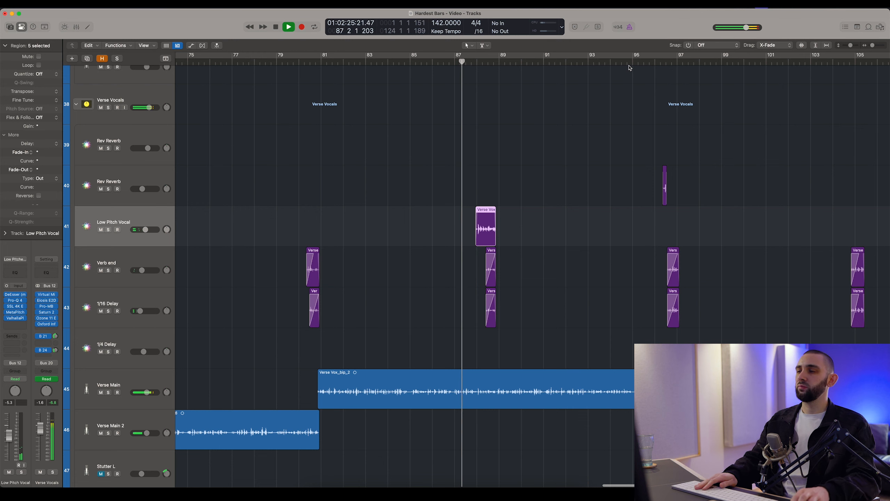
{"action": "scroll", "coordinate": [630, 68], "scroll_direction": "right", "scroll_amount": 3}
{"action": "scroll", "coordinate": [631, 68], "scroll_direction": "right", "scroll_amount": 2}
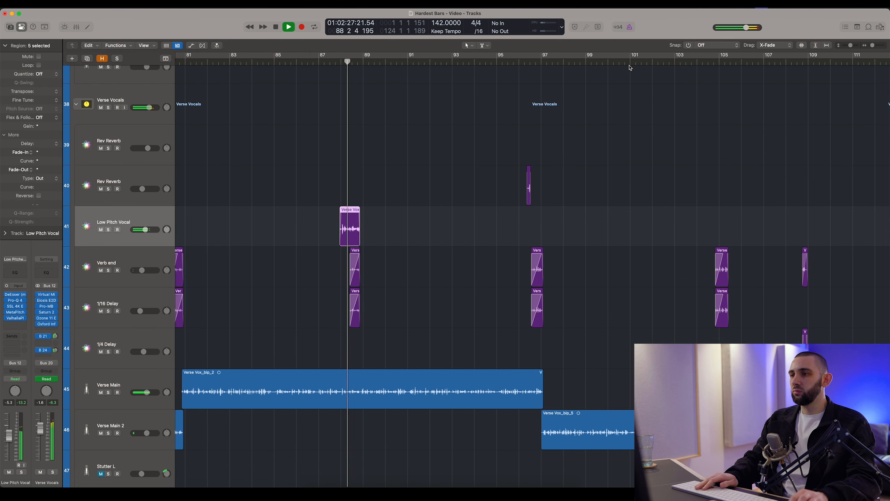
{"action": "key", "text": "space"}
{"action": "key", "text": "super+Left"}
{"action": "key", "text": "super+Left"}
{"action": "scroll", "coordinate": [319, 174], "scroll_direction": "left", "scroll_amount": 5}
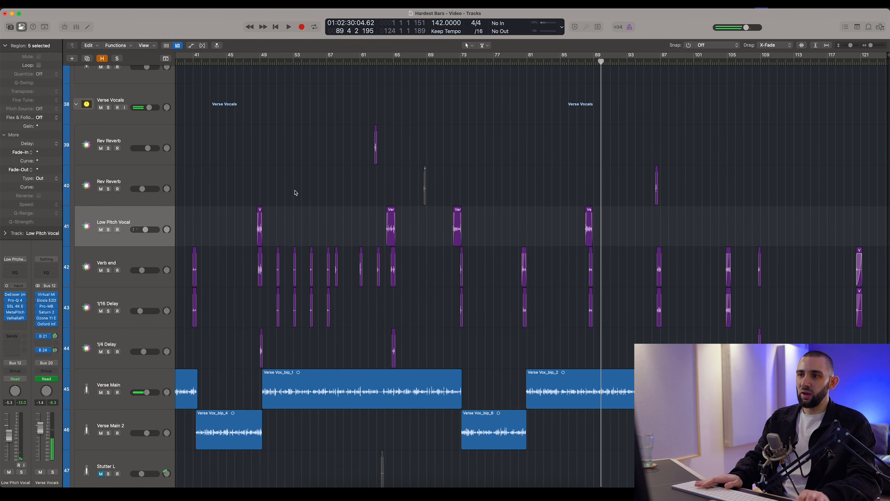
{"action": "left_click", "coordinate": [295, 193]}
{"action": "key", "text": "super+Left"}
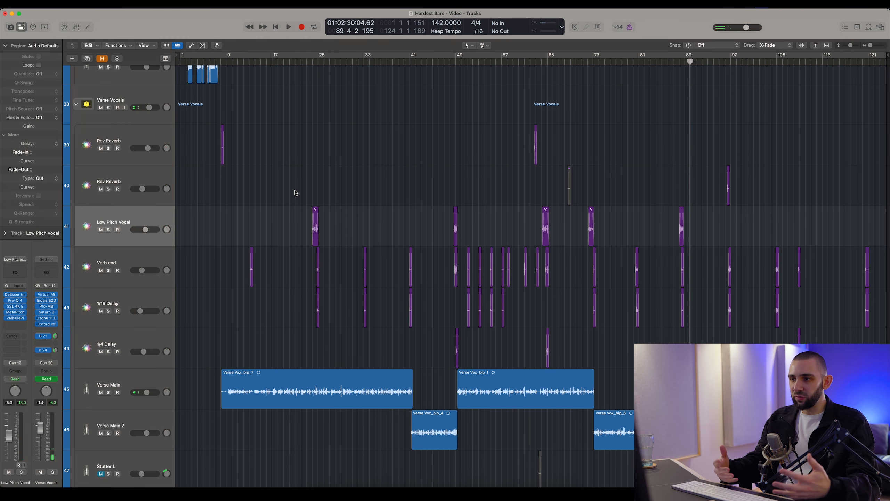
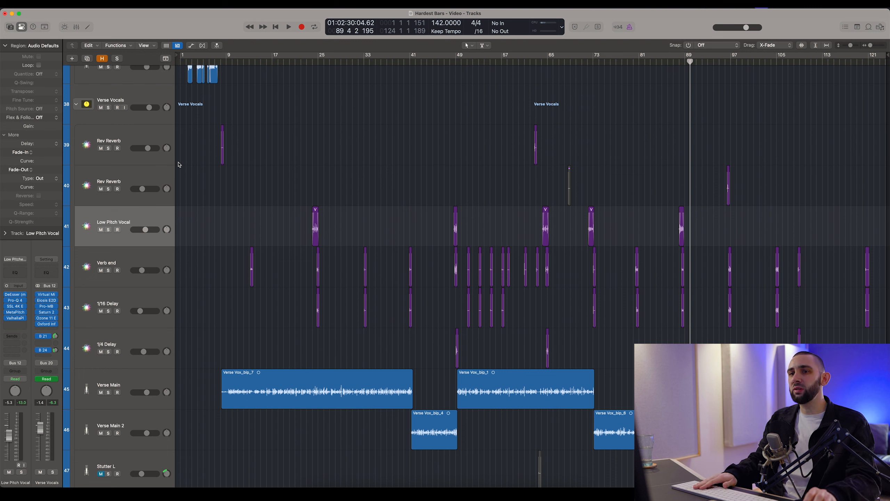
- Select the 1/4 Delay track and open its H-Delay and ValhallaShimmer plug-ins to examine their settings
{"action": "left_click", "coordinate": [144, 344]}
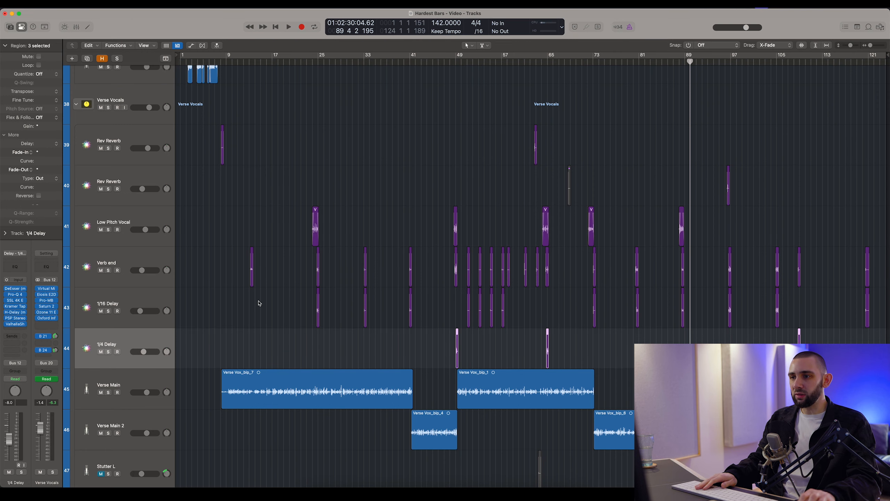
{"action": "scroll", "coordinate": [258, 303], "scroll_direction": "down", "scroll_amount": 3}
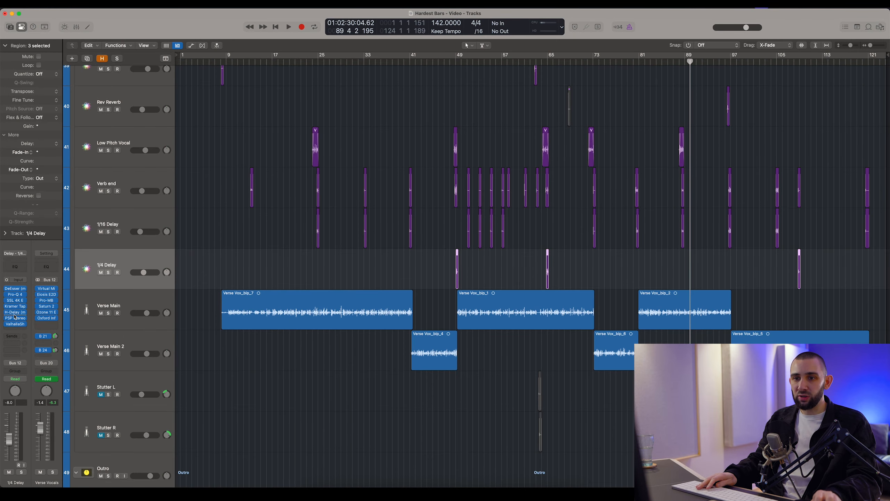
{"action": "left_click", "coordinate": [17, 312]}
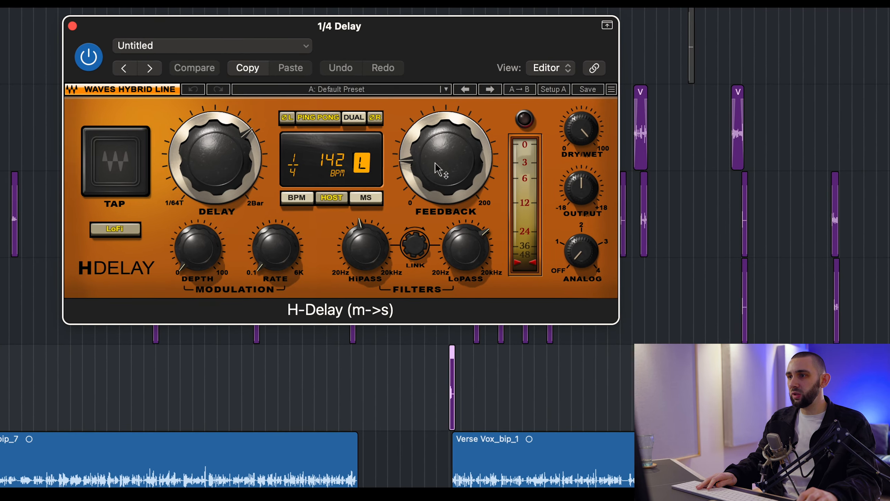
{"action": "mouse_move", "coordinate": [425, 170]}
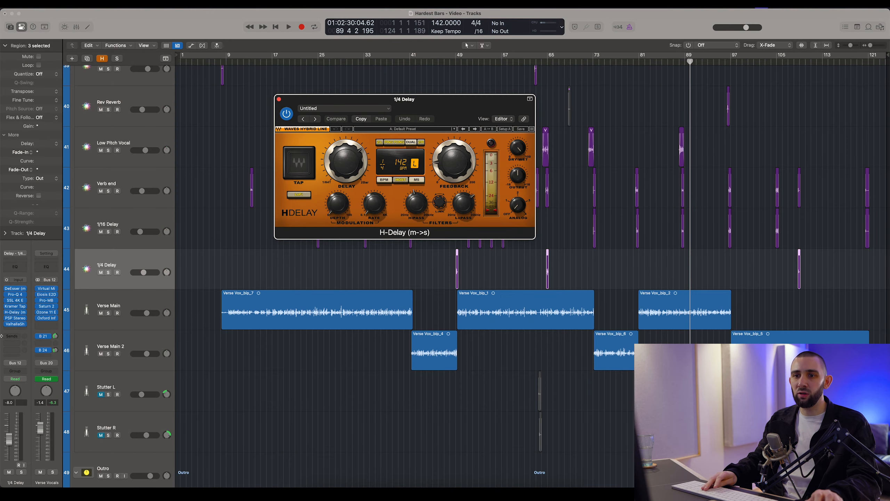
{"action": "left_click", "coordinate": [14, 325]}
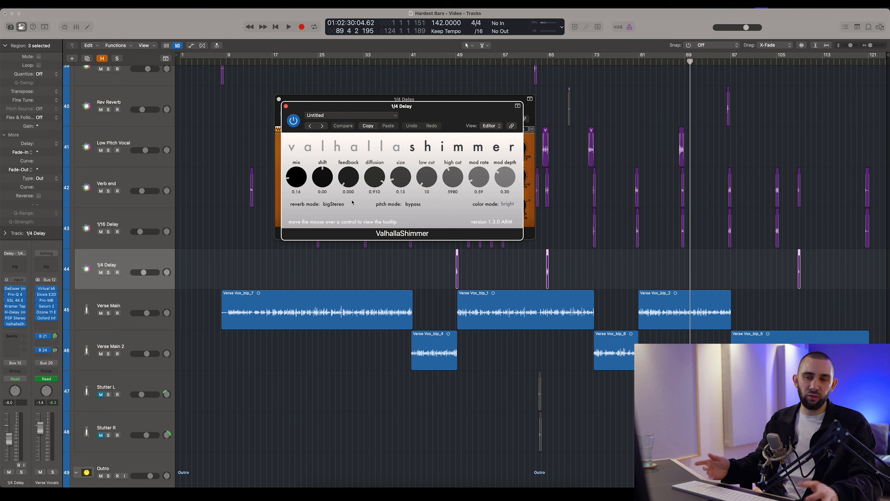
- Solo the 1/4 Delay track and play it from about bar 48
{"action": "left_click", "coordinate": [110, 273]}
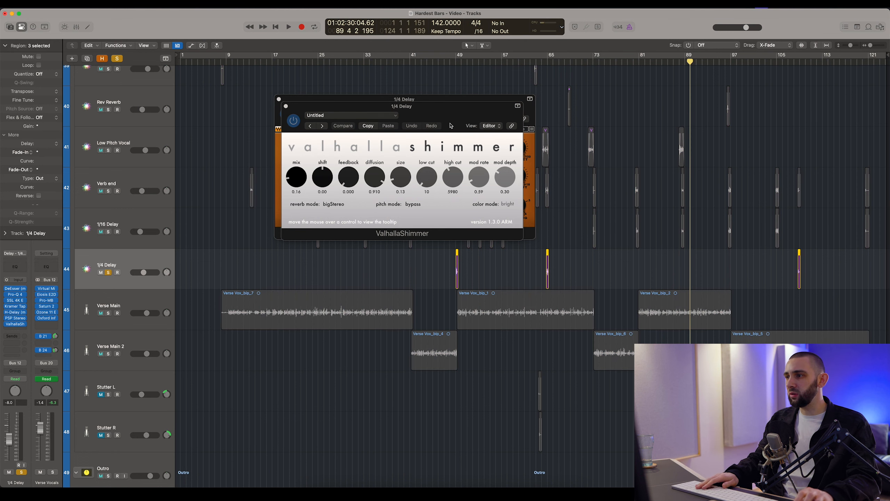
{"action": "left_click_drag", "start_coordinate": [434, 62], "coordinate": [455, 62]}
{"action": "key", "text": "space"}
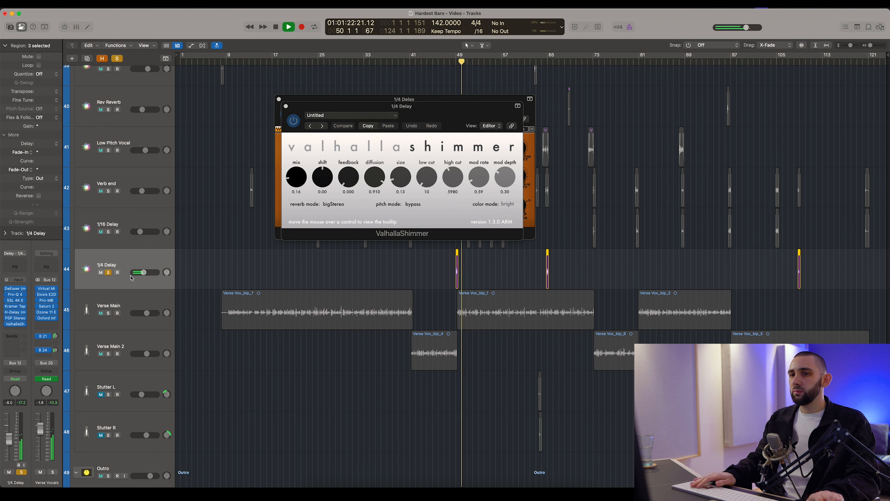
- Add Verse Main and Verse Main 2 to the solo, replay the passage before bar 49, and move the ValhallaShimmer window off H-Delay
{"action": "left_click_drag", "start_coordinate": [109, 314], "coordinate": [109, 353]}
{"action": "key", "text": "comma"}
{"action": "key", "text": "comma"}
{"action": "key", "text": "comma"}
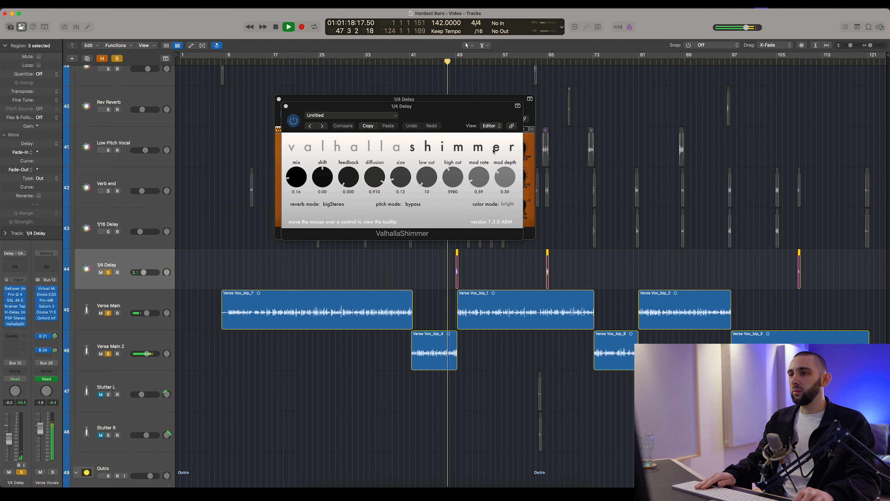
{"action": "left_click_drag", "start_coordinate": [333, 111], "coordinate": [314, 260]}
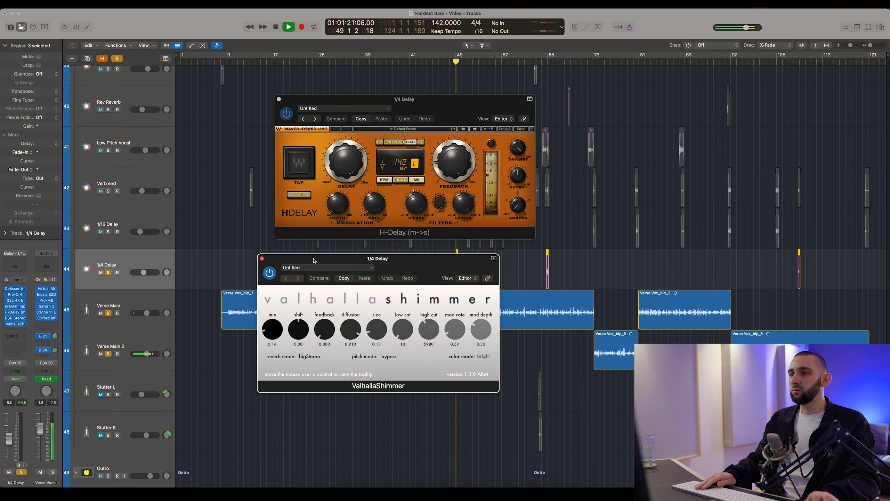
- Continue playback from about bar 107 and clear all solos to hear the 1/4 Delay region near bar 109 in the full mix
{"action": "left_click", "coordinate": [794, 63]}
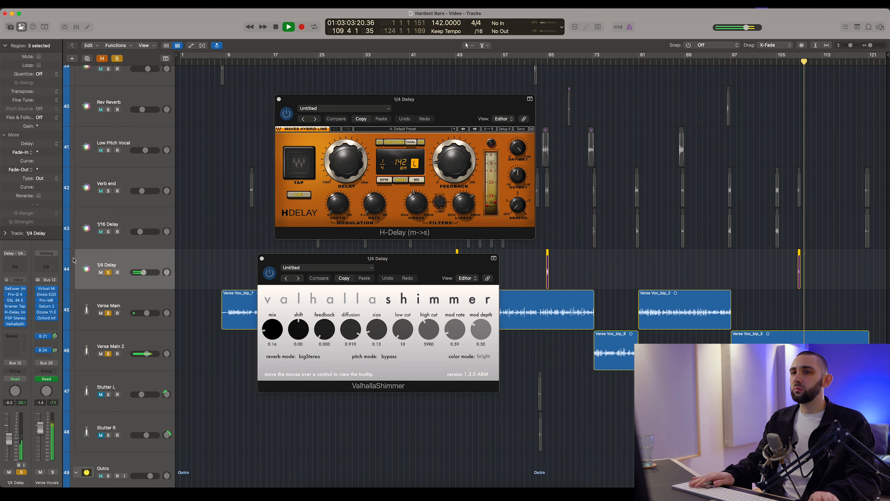
{"action": "left_click", "coordinate": [116, 58]}
{"action": "key", "text": "comma"}
{"action": "key", "text": "comma"}
{"action": "key", "text": "super+Right"}
{"action": "key", "text": "super+Right"}
{"action": "key", "text": "super+Right"}
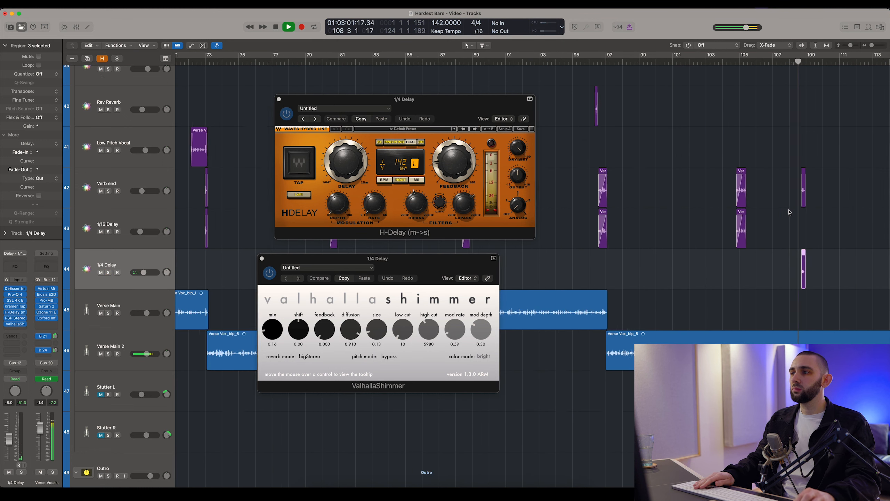
{"action": "scroll", "coordinate": [788, 211], "scroll_direction": "right", "scroll_amount": 6}
{"action": "key", "text": "super+Left"}
{"action": "key", "text": "super+Left"}
{"action": "key", "text": "super+Left"}
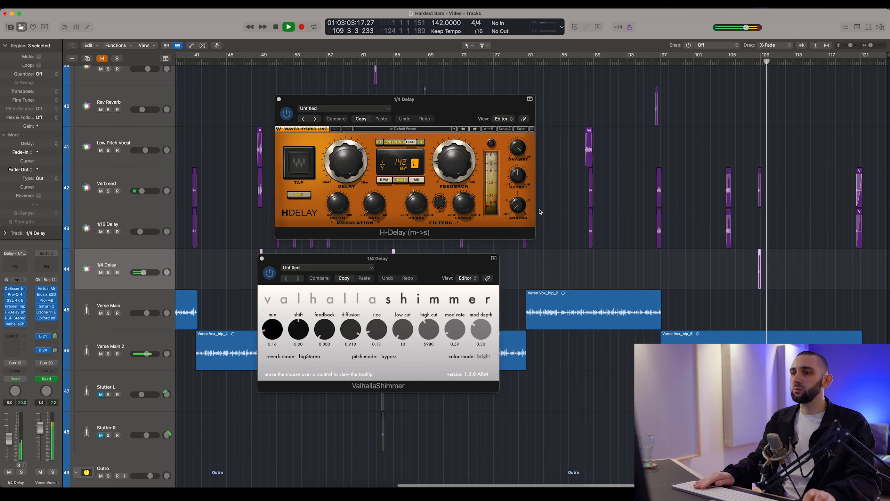
- Continue playback from about bar 62 and close the H-Delay and ValhallaShimmer windows
{"action": "left_click", "coordinate": [532, 62]}
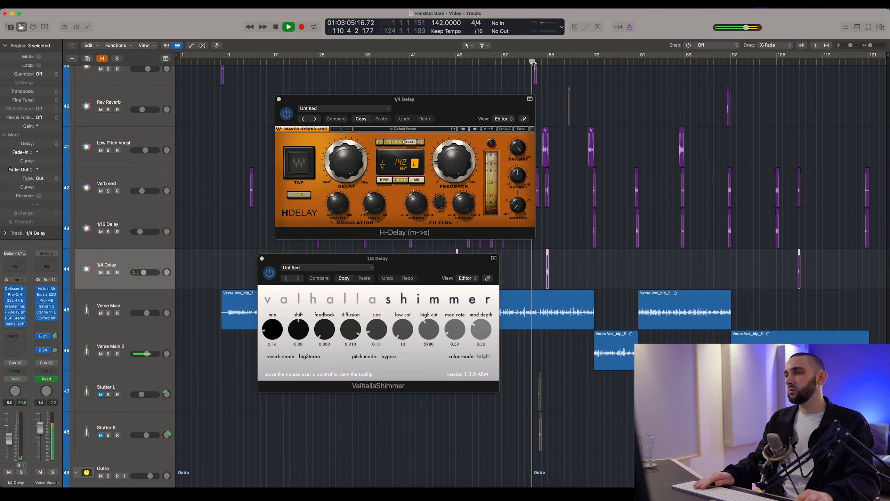
{"action": "left_click", "coordinate": [279, 99]}
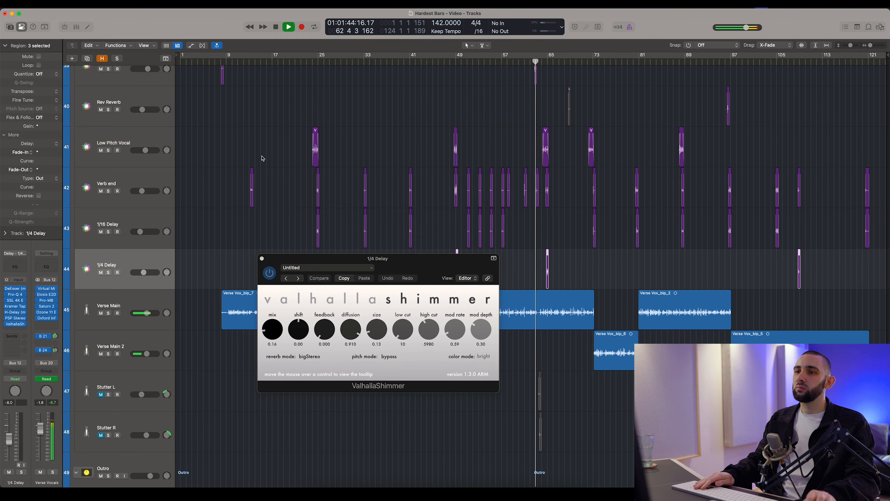
{"action": "left_click", "coordinate": [262, 258]}
- Mute the Low Pitch Vocal, Verb end and 1/16 Delay tracks, audition the 1/4 Delay region before bar 65, and stop playback
{"action": "key", "text": "super+Right"}
{"action": "left_click_drag", "start_coordinate": [104, 152], "coordinate": [103, 232]}
{"action": "key", "text": "super+Right"}
{"action": "key", "text": "super+Right"}
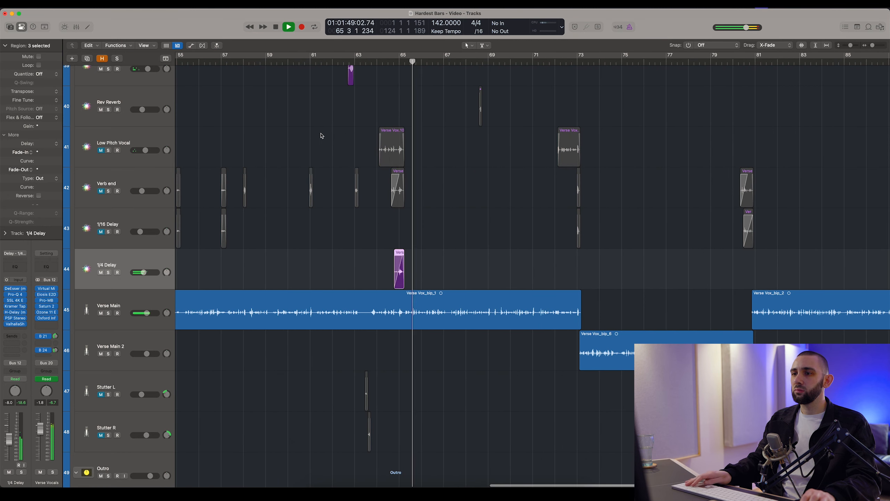
{"action": "scroll", "coordinate": [277, 143], "scroll_direction": "left", "scroll_amount": 1}
{"action": "key", "text": "space"}
- Unmute the Low Pitch Vocal, Verb end and 1/16 Delay tracks
{"action": "left_click_drag", "start_coordinate": [104, 152], "coordinate": [103, 232]}
{"action": "key", "text": "super+Left"}
{"action": "key", "text": "super+Left"}
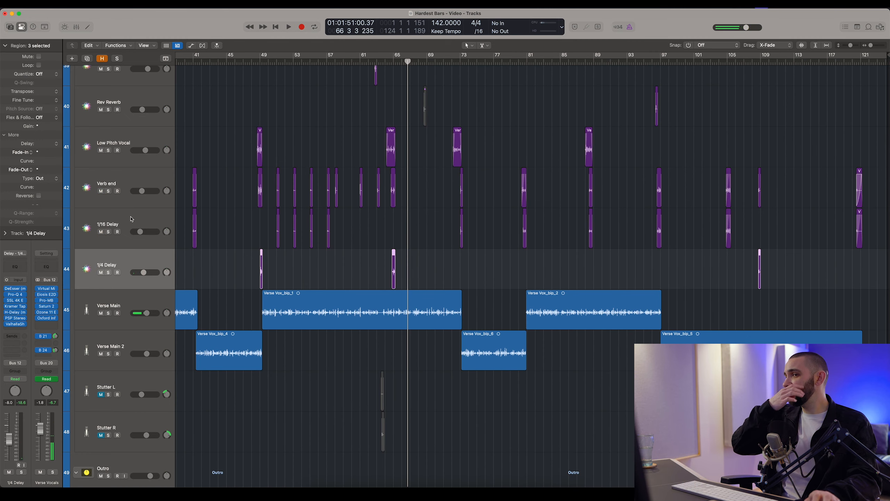
- Select the 1/4 Delay track together with its three regions
{"action": "scroll", "coordinate": [222, 210], "scroll_direction": "left", "scroll_amount": 3}
{"action": "left_click", "coordinate": [222, 211]}
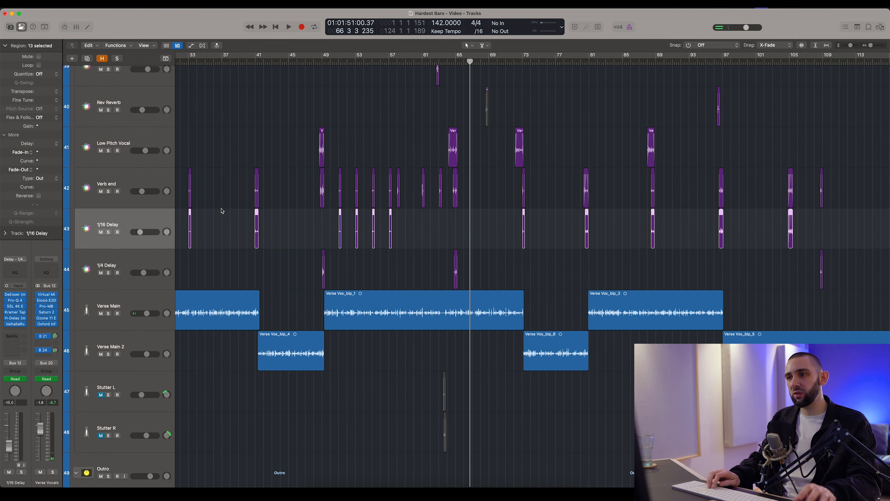
{"action": "key", "text": "super+Left"}
{"action": "left_click", "coordinate": [775, 264]}
{"action": "left_click_drag", "start_coordinate": [828, 272], "coordinate": [411, 281]}
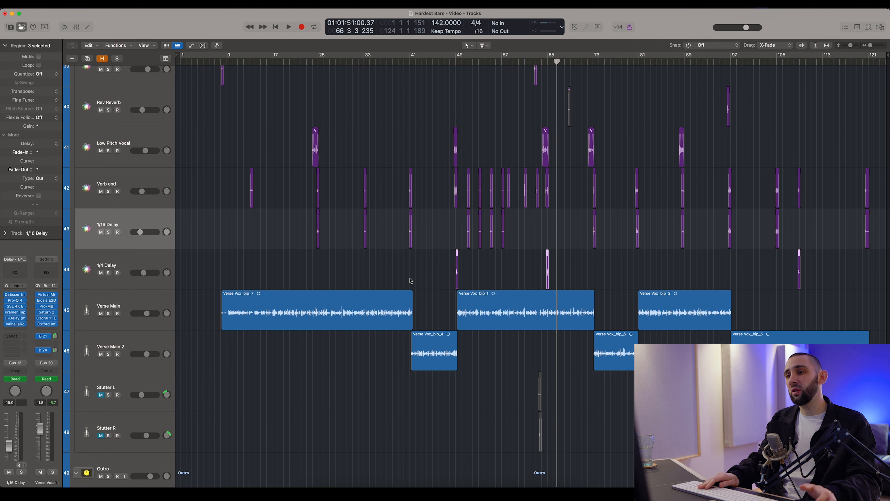
{"action": "left_click", "coordinate": [118, 260]}
{"action": "scroll", "coordinate": [404, 140], "scroll_direction": "down", "scroll_amount": 1}
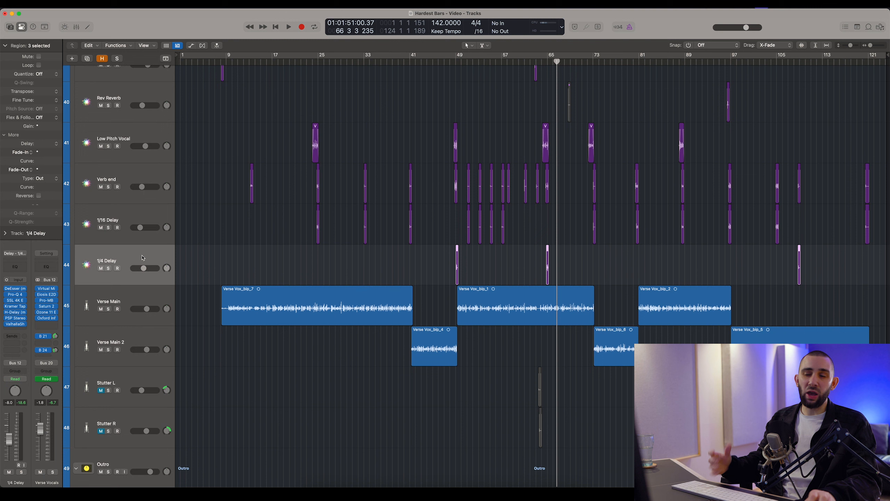
- Play the mix from about bar 47 through the first 1/4 Delay region just before bar 49
{"action": "left_click", "coordinate": [435, 62]}
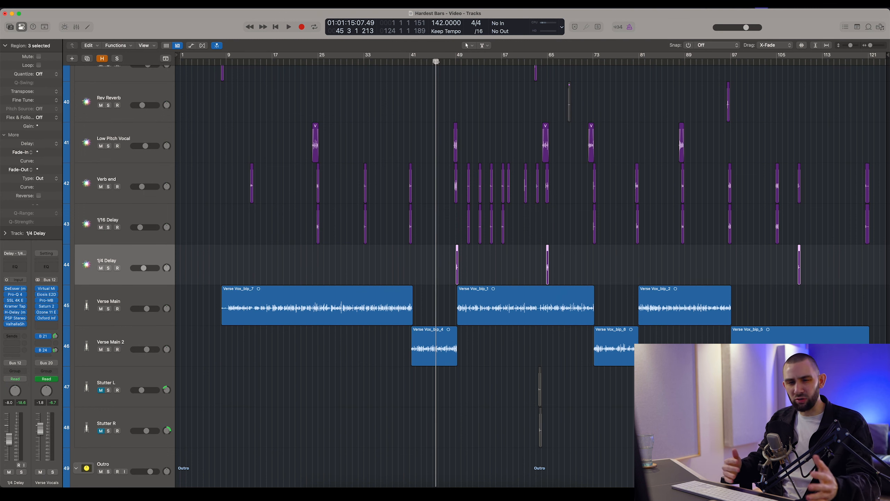
{"action": "left_click_drag", "start_coordinate": [436, 62], "coordinate": [444, 64]}
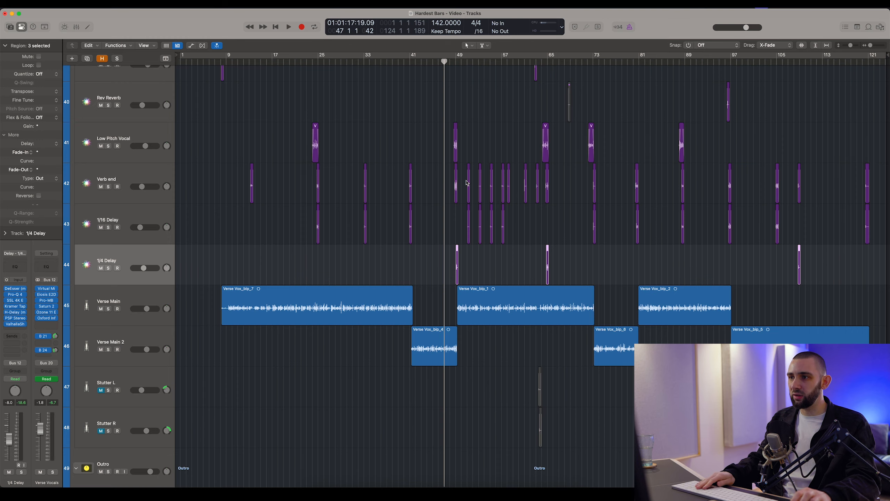
{"action": "scroll", "coordinate": [467, 183], "scroll_direction": "up", "scroll_amount": 5}
{"action": "scroll", "coordinate": [448, 155], "scroll_direction": "up", "scroll_amount": 5}
{"action": "scroll", "coordinate": [448, 155], "scroll_direction": "down", "scroll_amount": 5}
{"action": "key", "text": "space"}
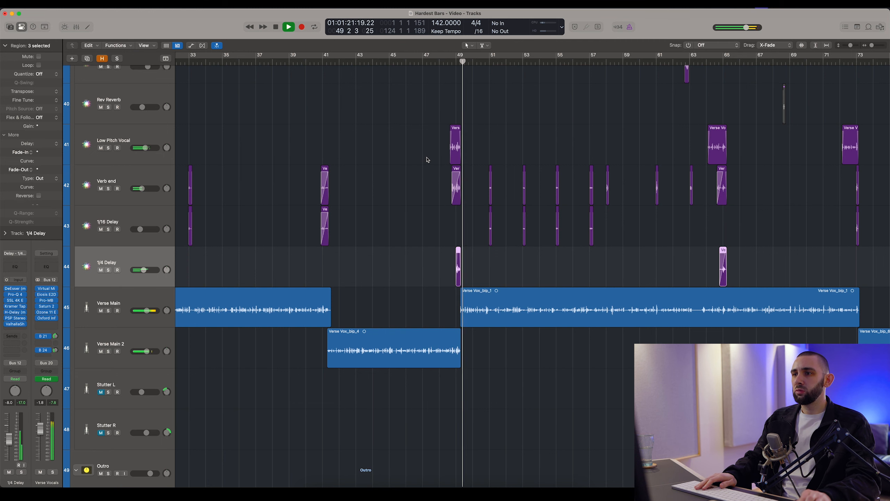
{"action": "scroll", "coordinate": [427, 160], "scroll_direction": "right", "scroll_amount": 3}
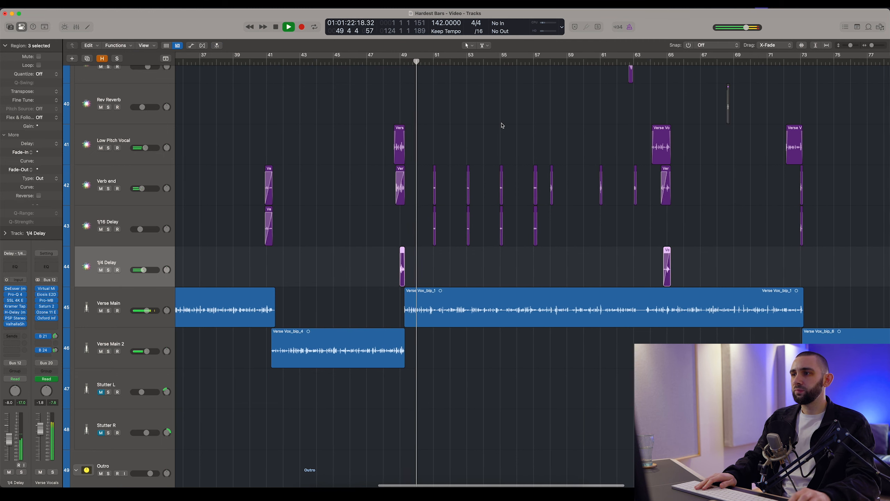
- Continue playback from about bar 63 to hear the 1/4 Delay region before bar 65
{"action": "left_click", "coordinate": [619, 61]}
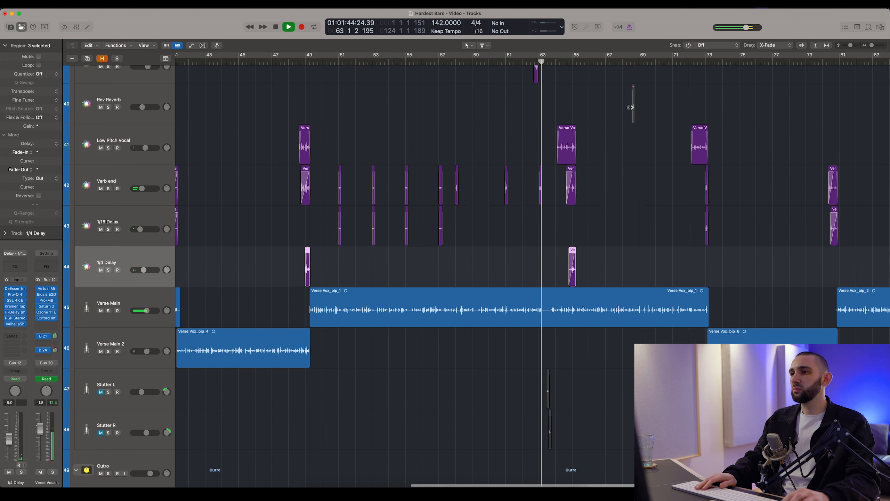
{"action": "scroll", "coordinate": [631, 108], "scroll_direction": "right", "scroll_amount": 8}
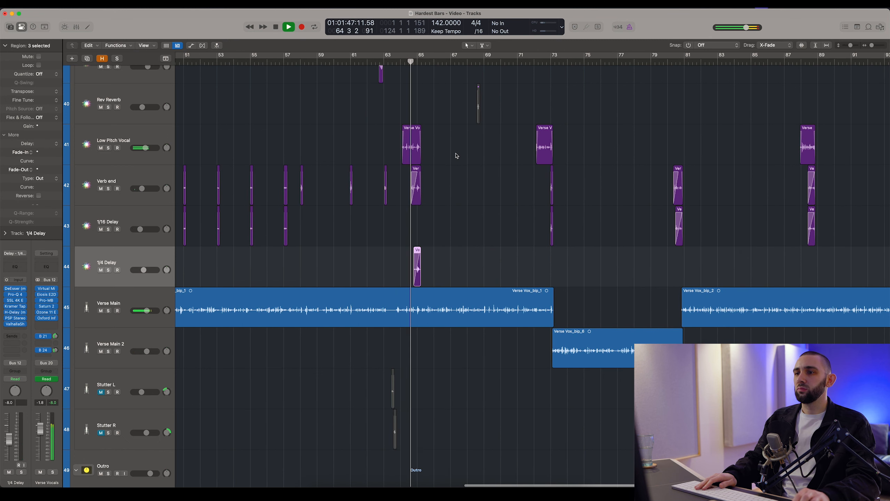
{"action": "scroll", "coordinate": [455, 155], "scroll_direction": "left", "scroll_amount": 1}
{"action": "scroll", "coordinate": [456, 155], "scroll_direction": "right", "scroll_amount": 6}
- Audition the last 1/4 Delay region just before bar 109 in the mix and stop playback
{"action": "scroll", "coordinate": [485, 147], "scroll_direction": "right", "scroll_amount": 15}
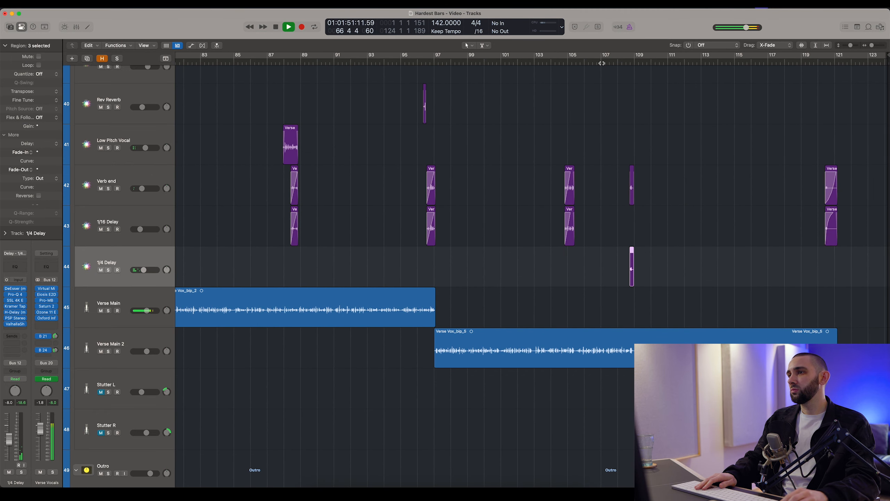
{"action": "scroll", "coordinate": [602, 109], "scroll_direction": "right", "scroll_amount": 1}
{"action": "scroll", "coordinate": [603, 110], "scroll_direction": "left", "scroll_amount": 1}
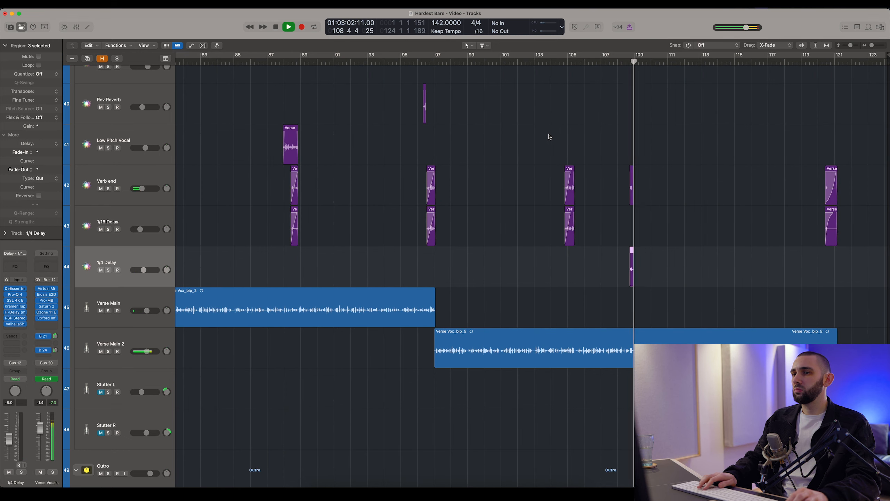
{"action": "key", "text": "super+Left"}
{"action": "key", "text": "super+Left"}
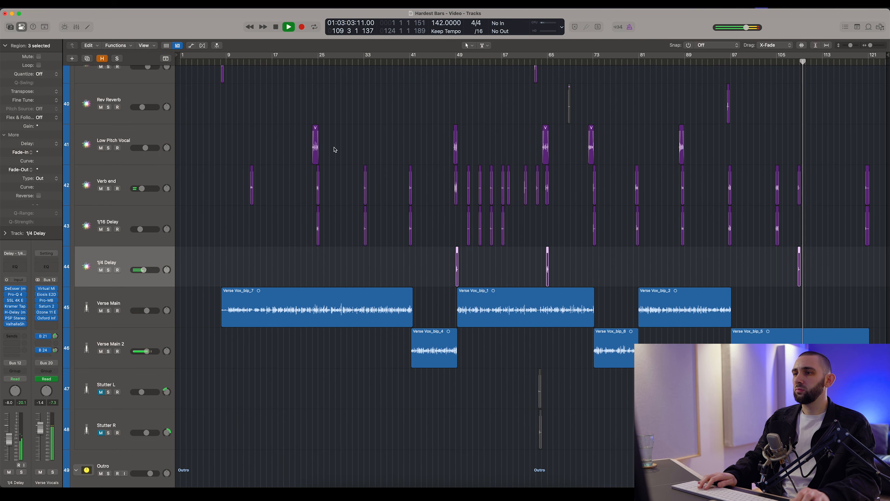
{"action": "left_click", "coordinate": [249, 232]}
{"action": "key", "text": "space"}
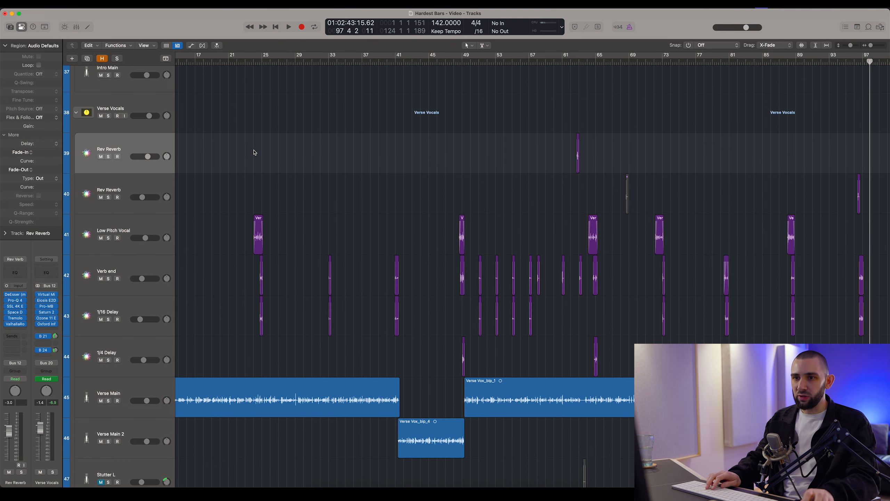
- Select the two Rev Reverb tracks in turn and examine where their regions sit along the timeline
{"action": "left_click", "coordinate": [118, 149]}
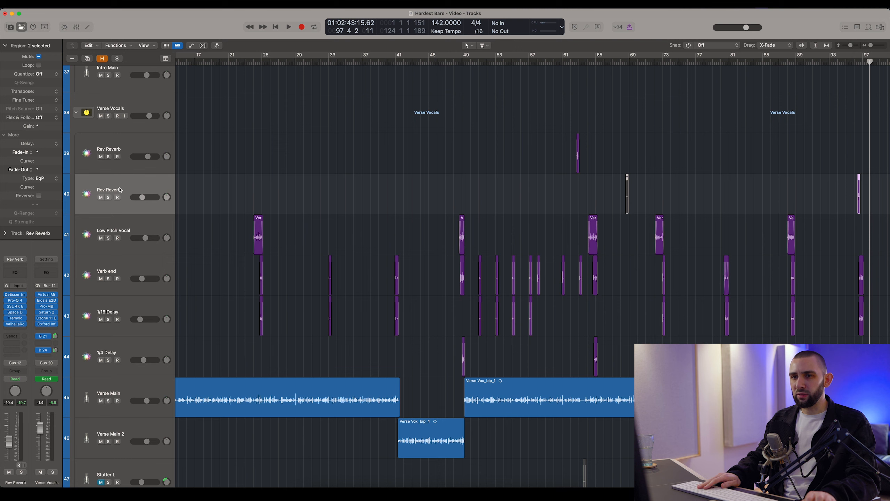
{"action": "left_click", "coordinate": [123, 158]}
{"action": "scroll", "coordinate": [374, 155], "scroll_direction": "left", "scroll_amount": 10}
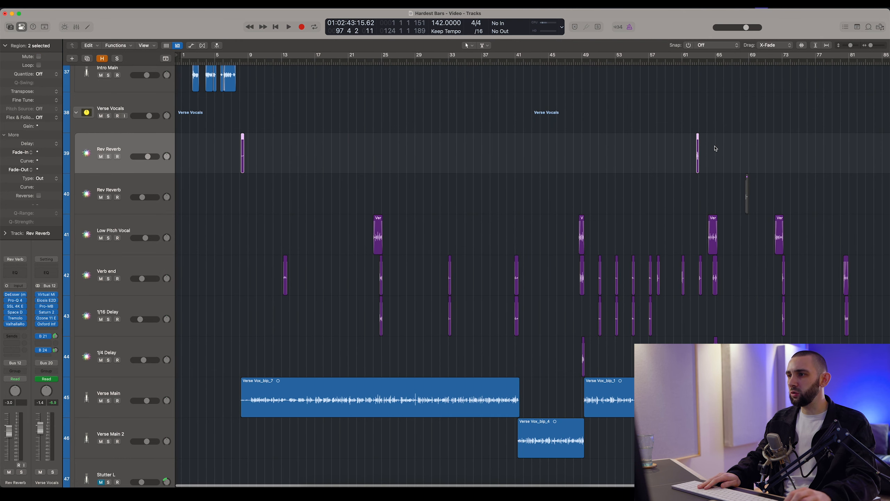
{"action": "left_click_drag", "start_coordinate": [727, 150], "coordinate": [221, 158]}
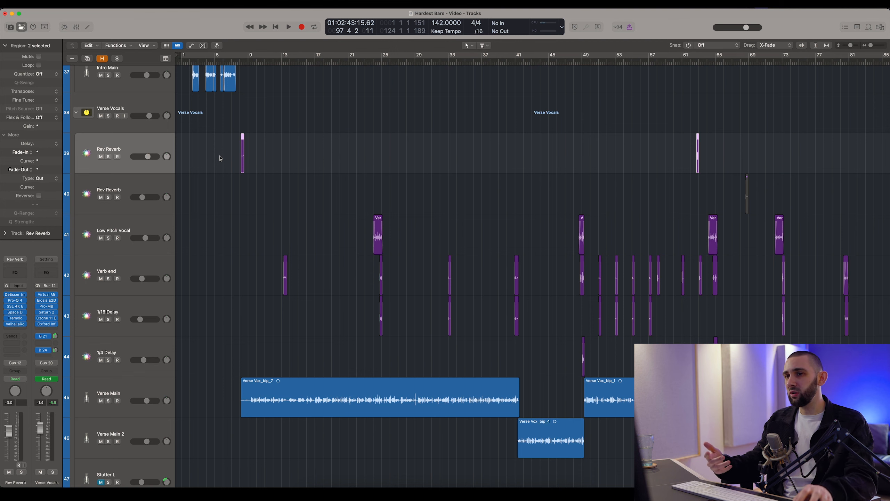
{"action": "scroll", "coordinate": [220, 159], "scroll_direction": "right", "scroll_amount": 10}
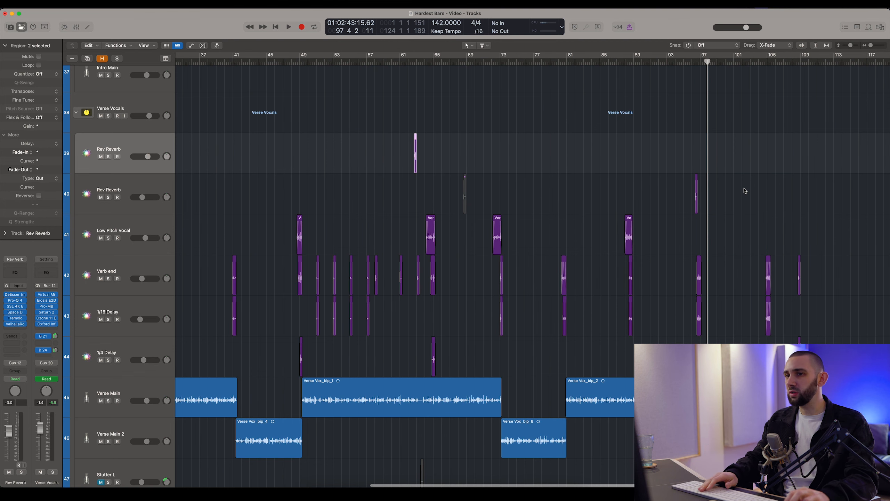
{"action": "scroll", "coordinate": [717, 189], "scroll_direction": "left", "scroll_amount": 10}
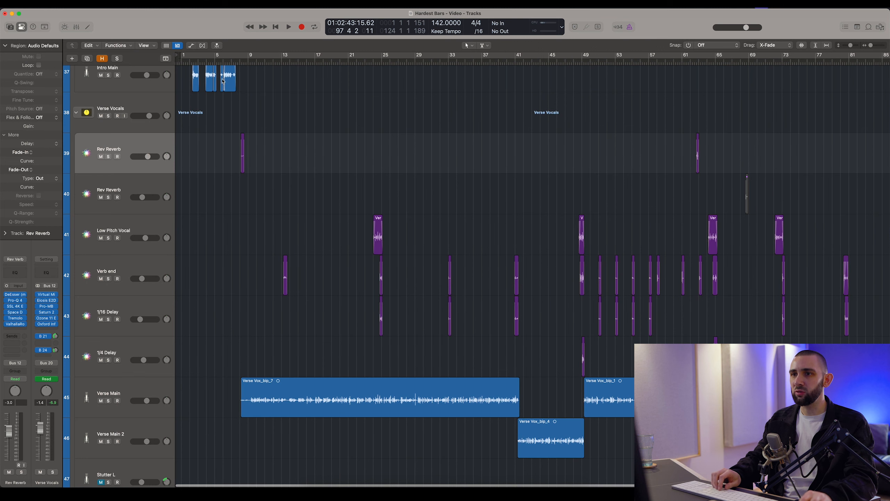
- Play the mix from about bar 7 through the first Rev Reverb region at bar 8
{"action": "left_click", "coordinate": [229, 63]}
{"action": "key", "text": "super+Right"}
{"action": "key", "text": "super+Right"}
{"action": "key", "text": "super+Right"}
{"action": "key", "text": "super+Right"}
{"action": "key", "text": "super+Right"}
{"action": "key", "text": "super+Right"}
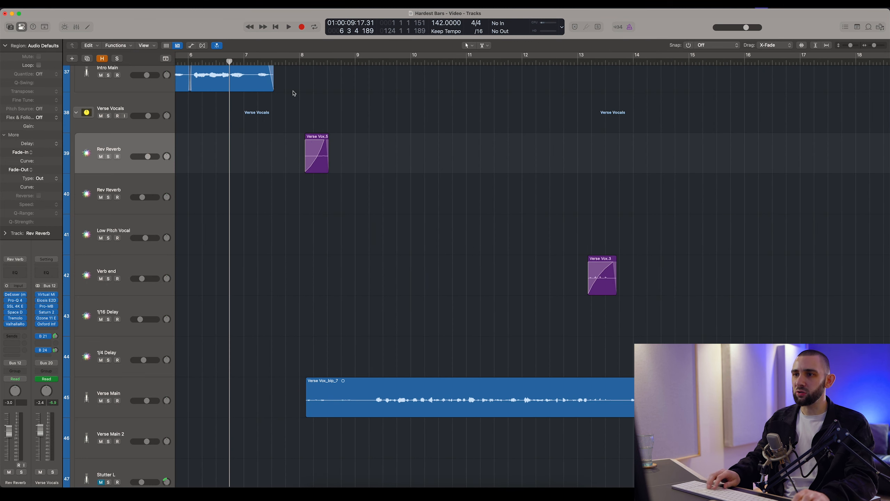
{"action": "left_click_drag", "start_coordinate": [265, 61], "coordinate": [271, 62]}
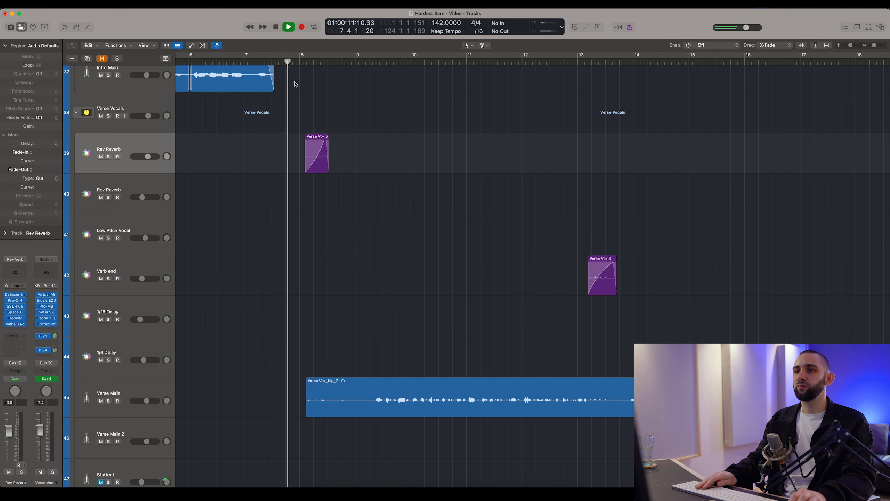
{"action": "scroll", "coordinate": [358, 143], "scroll_direction": "right", "scroll_amount": 2}
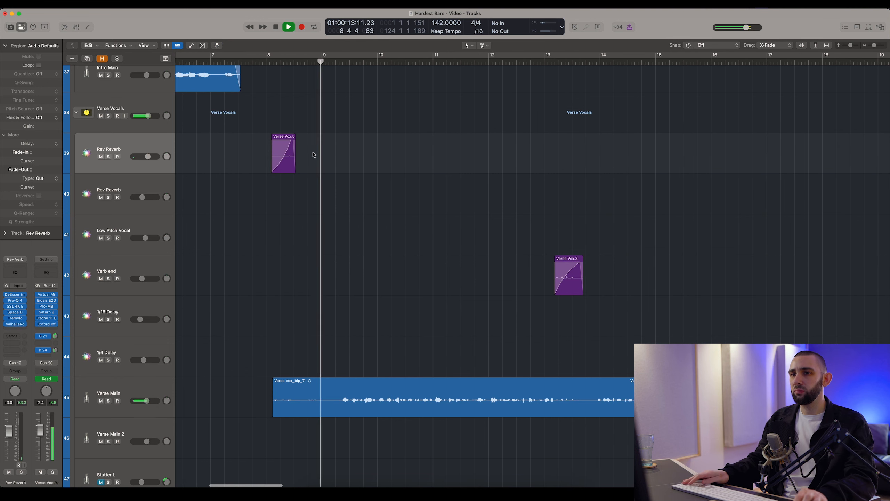
- Solo the upper Rev Reverb track and Verse Main, replay them from just before bar 8, and stop playback
{"action": "left_click", "coordinate": [108, 157]}
{"action": "left_click", "coordinate": [108, 400]}
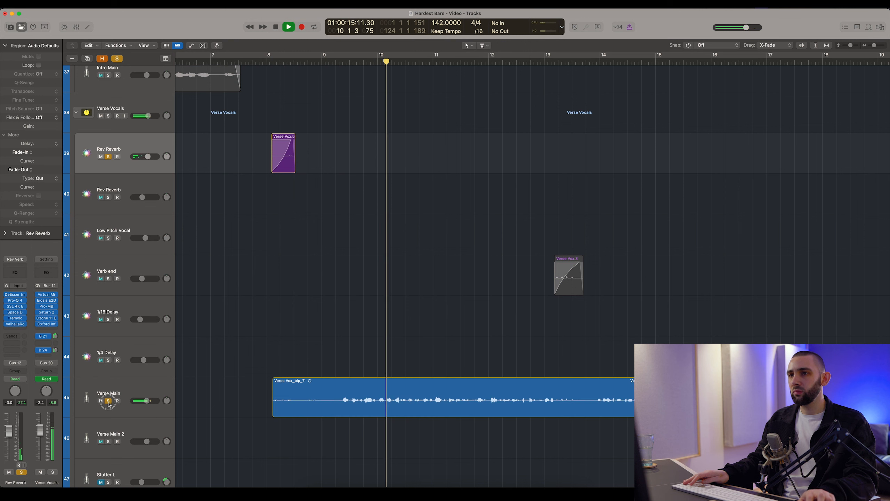
{"action": "left_click", "coordinate": [254, 61]}
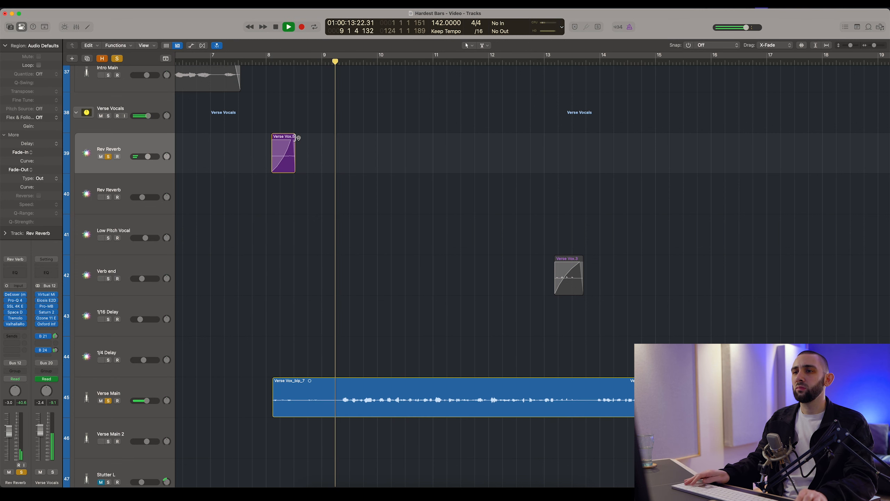
{"action": "scroll", "coordinate": [367, 140], "scroll_direction": "down", "scroll_amount": 3}
{"action": "key", "text": "space"}
- Play the soloed Rev Reverb and Verse Main tracks from about bar 62 through the reverb region before bar 63
{"action": "scroll", "coordinate": [364, 140], "scroll_direction": "down", "scroll_amount": 5}
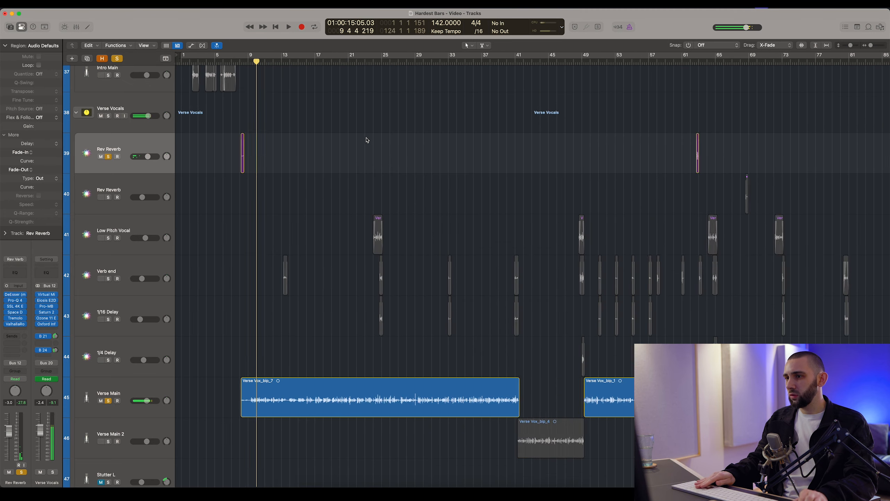
{"action": "left_click", "coordinate": [527, 62]}
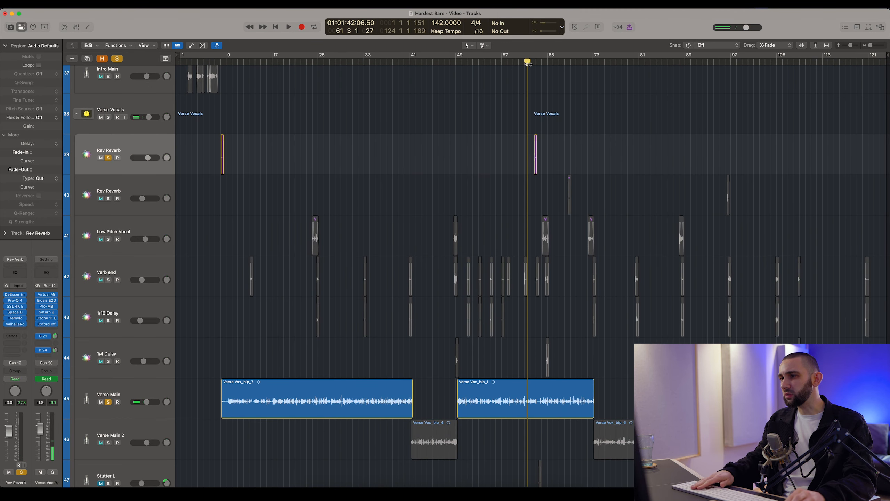
{"action": "scroll", "coordinate": [495, 101], "scroll_direction": "up", "scroll_amount": 8}
{"action": "scroll", "coordinate": [470, 133], "scroll_direction": "right", "scroll_amount": 5}
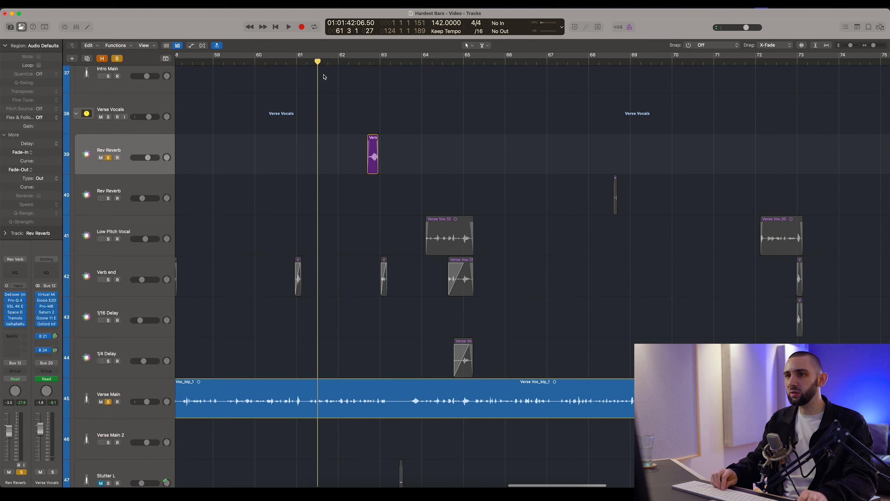
{"action": "left_click", "coordinate": [335, 62]}
{"action": "key", "text": "space"}
{"action": "scroll", "coordinate": [329, 144], "scroll_direction": "down", "scroll_amount": 3}
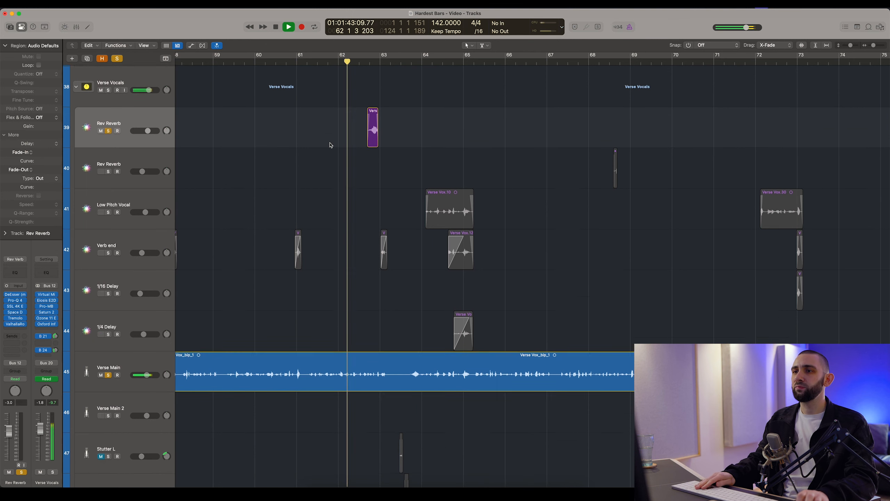
{"action": "scroll", "coordinate": [342, 150], "scroll_direction": "up", "scroll_amount": 2}
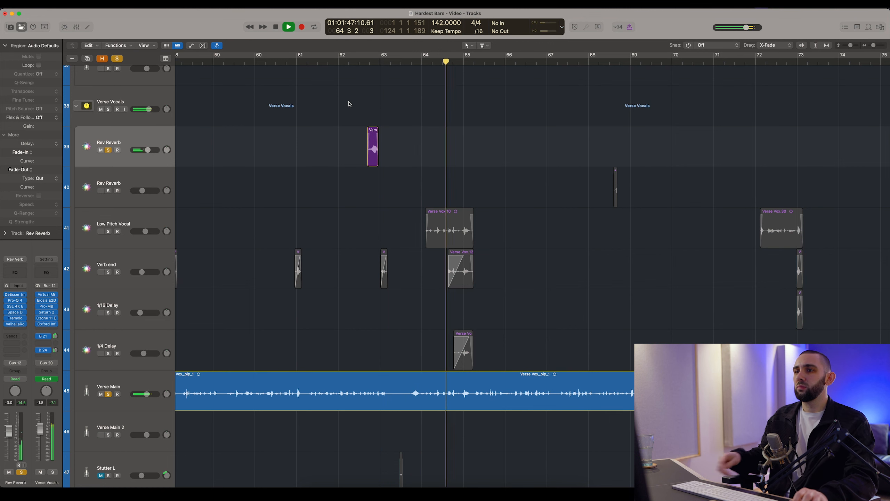
- Replay from about bar 62, clear all track solos to hear the reverse reverb in the full mix, and stop playback
{"action": "left_click", "coordinate": [348, 60]}
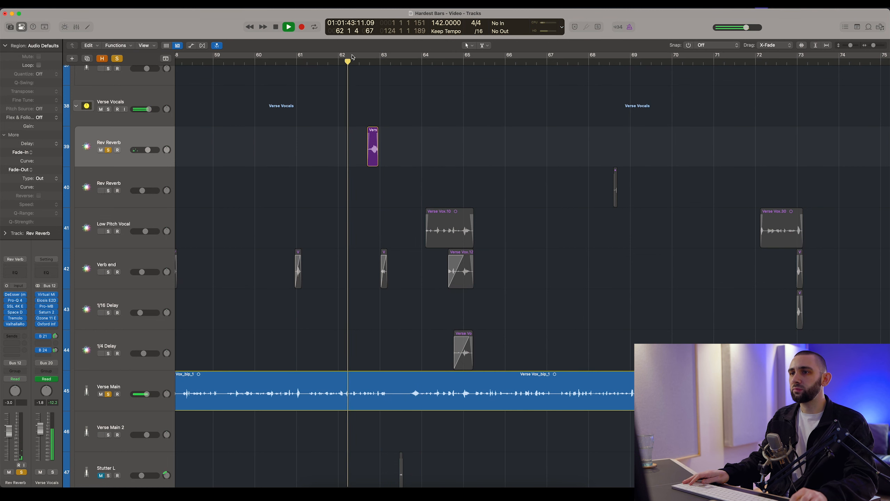
{"action": "left_click", "coordinate": [117, 58]}
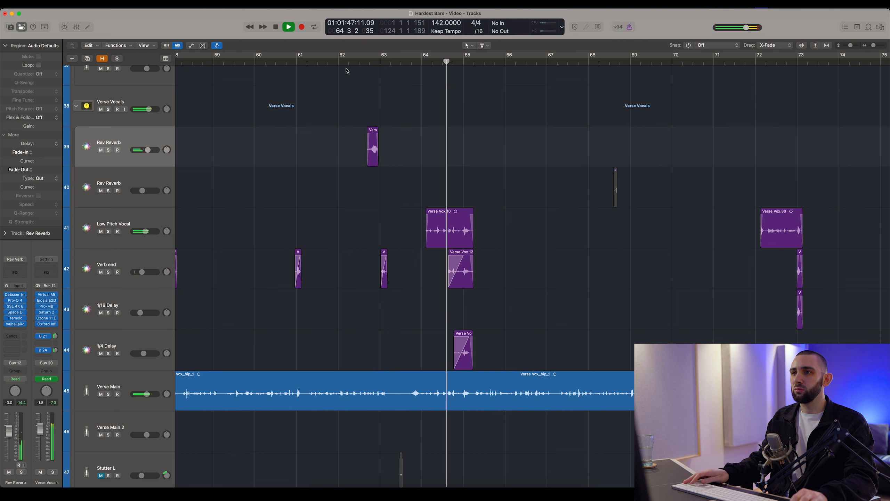
{"action": "key", "text": "space"}
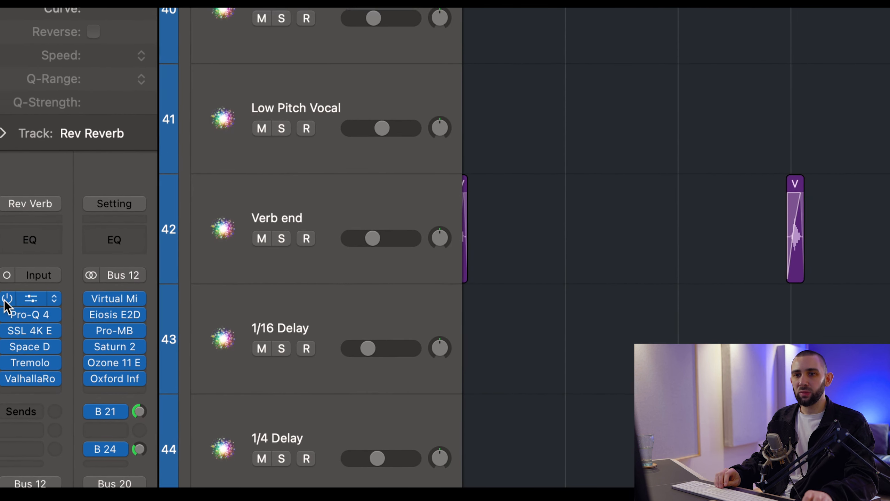
- Open Space Designer on the upper Rev Reverb track and toggle its Reverse option off and back on
{"action": "mouse_move", "coordinate": [11, 307]}
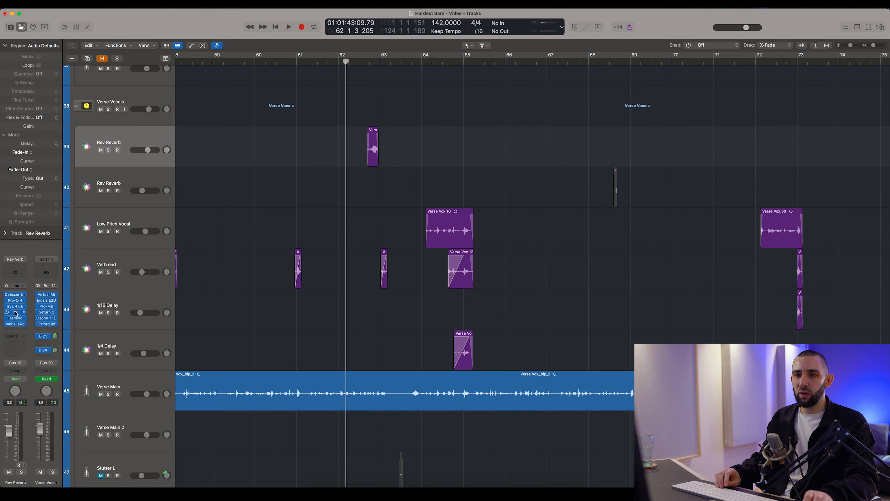
{"action": "left_click", "coordinate": [15, 312]}
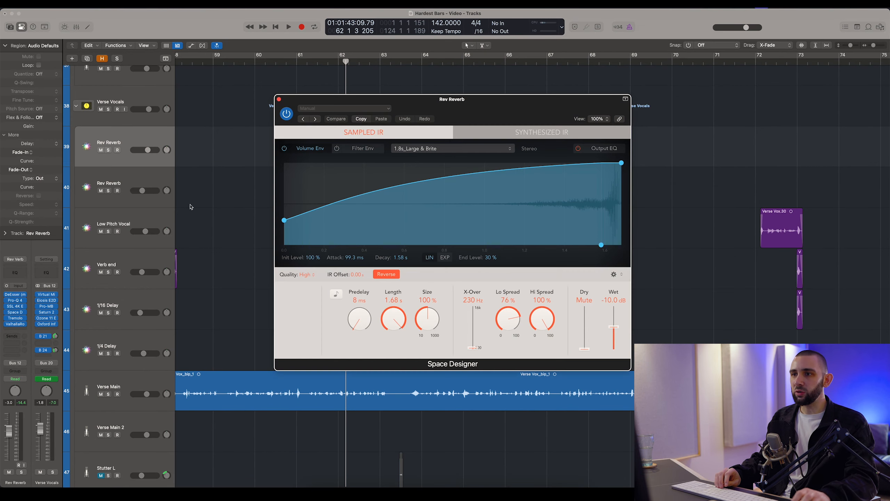
{"action": "left_click_drag", "start_coordinate": [373, 100], "coordinate": [482, 138]}
{"action": "scroll", "coordinate": [506, 339], "scroll_direction": "down", "scroll_amount": 3}
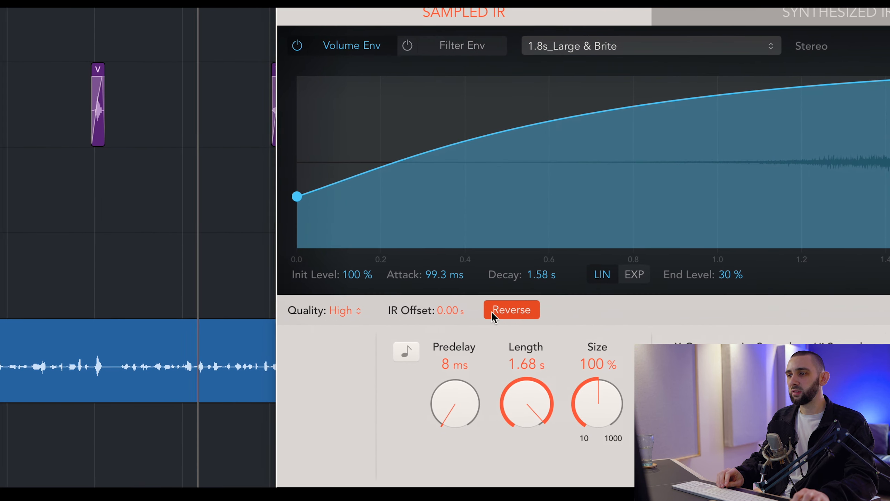
{"action": "left_click", "coordinate": [494, 312]}
{"action": "left_click", "coordinate": [496, 313]}
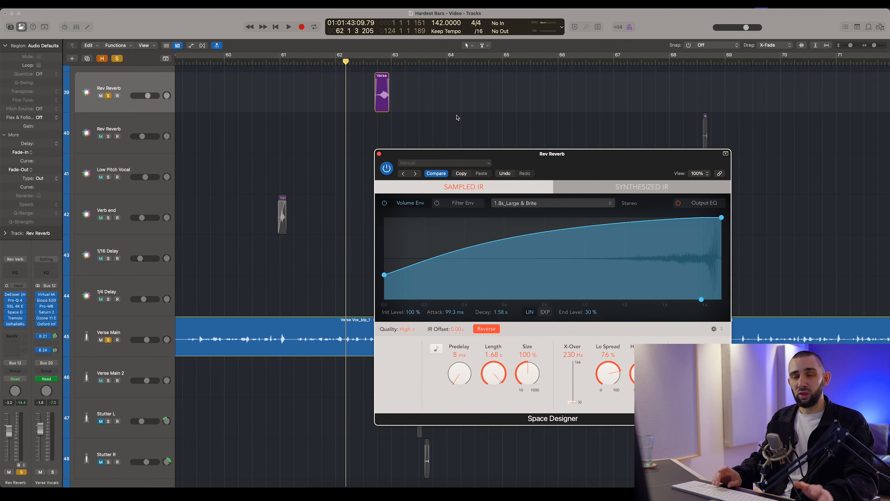
- Move the Space Designer window clear of the Verse Main region around bar 64 and enlarge the waveform display of the audio regions
{"action": "left_click", "coordinate": [457, 115]}
{"action": "left_click_drag", "start_coordinate": [419, 153], "coordinate": [537, 229]}
{"action": "left_click", "coordinate": [392, 274]}
{"action": "key", "text": "super+Right"}
{"action": "scroll", "coordinate": [439, 218], "scroll_direction": "right", "scroll_amount": 2}
{"action": "scroll", "coordinate": [440, 218], "scroll_direction": "right", "scroll_amount": 3}
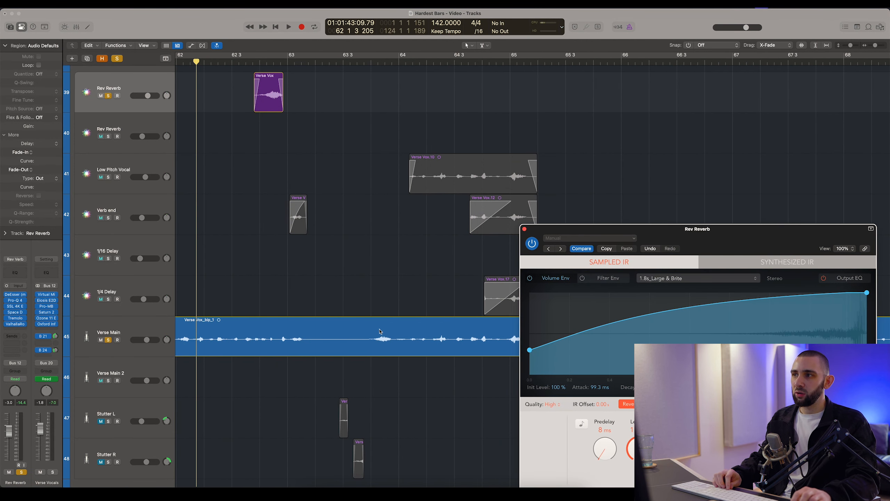
{"action": "left_click", "coordinate": [801, 46]}
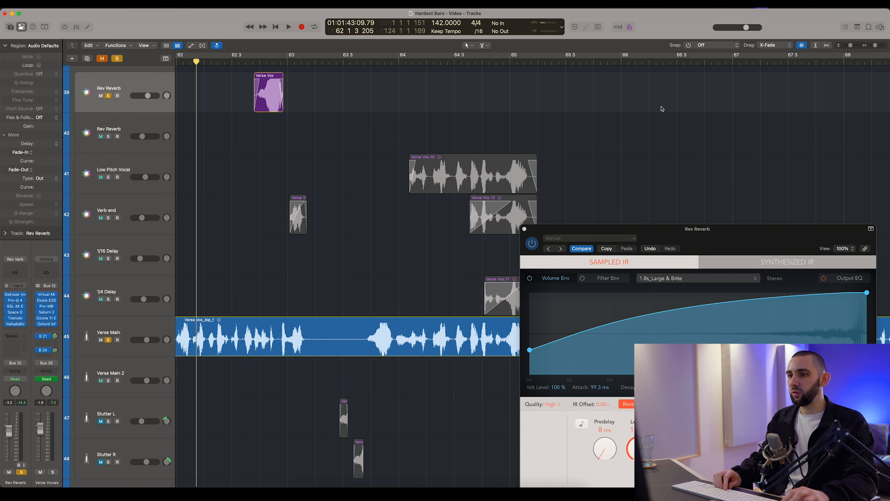
- Split the Verse Main region before the phrase just ahead of bar 64 and audition the new part on its own
{"action": "left_click", "coordinate": [364, 342], "text": "super"}
{"action": "left_click", "coordinate": [396, 337], "text": "super"}
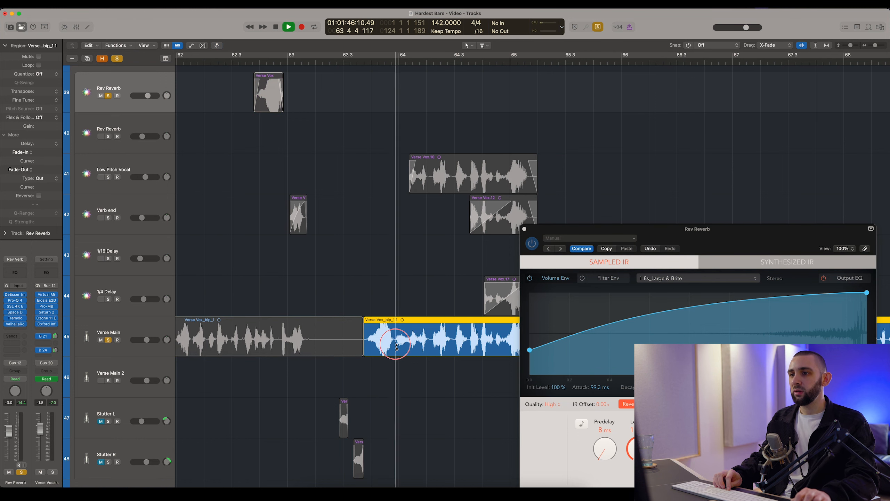
- Copy the split Verse Main phrase onto the upper Rev Reverb track, toggle Space Designer's Reverse off and on, and delete the copy
{"action": "left_click_drag", "start_coordinate": [376, 331], "coordinate": [315, 103]}
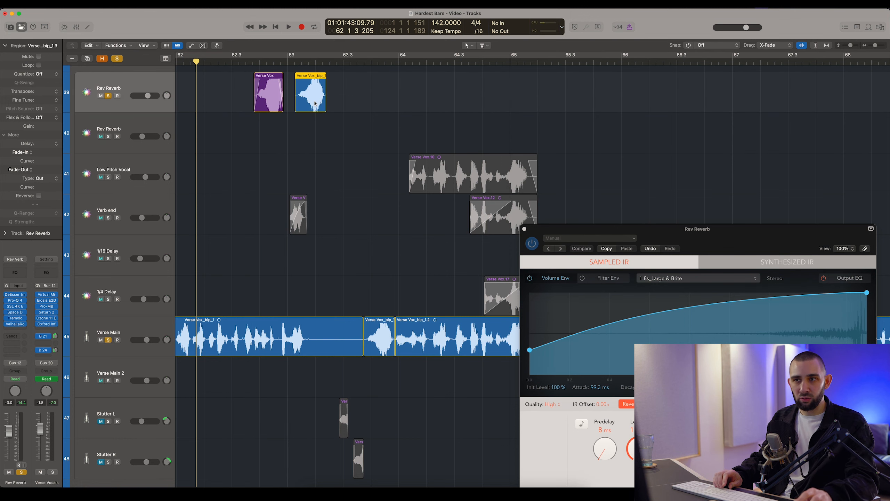
{"action": "left_click_drag", "start_coordinate": [581, 233], "coordinate": [511, 174]}
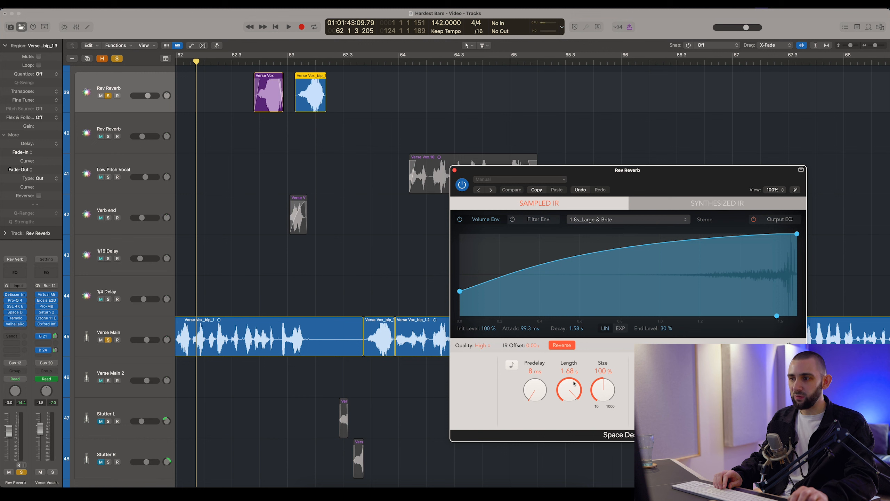
{"action": "left_click", "coordinate": [561, 345]}
{"action": "left_click", "coordinate": [561, 345]}
{"action": "left_click", "coordinate": [365, 160]}
{"action": "left_click", "coordinate": [314, 105]}
{"action": "key", "text": "Delete"}
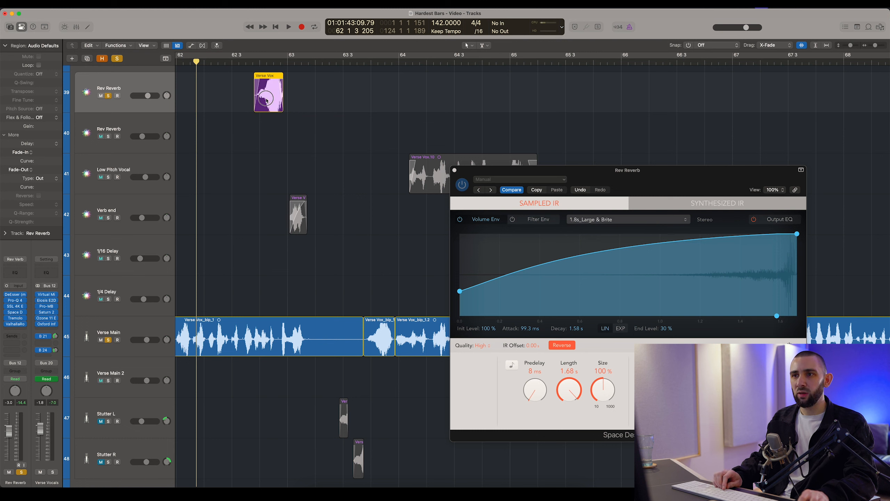
- Reposition the Verse Vox region on the upper Rev Reverb track by ear so it sits just ahead of bar 63, and close Space Designer
{"action": "mouse_move", "coordinate": [266, 101]}
{"action": "left_mouse_down"}
{"action": "mouse_move", "coordinate": [287, 100]}
{"action": "mouse_move", "coordinate": [249, 103]}
{"action": "left_mouse_up"}
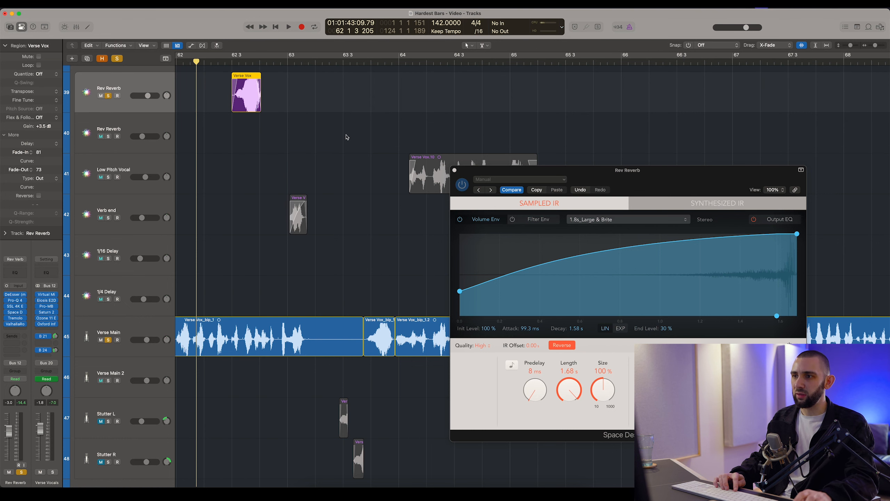
{"action": "key", "text": "space"}
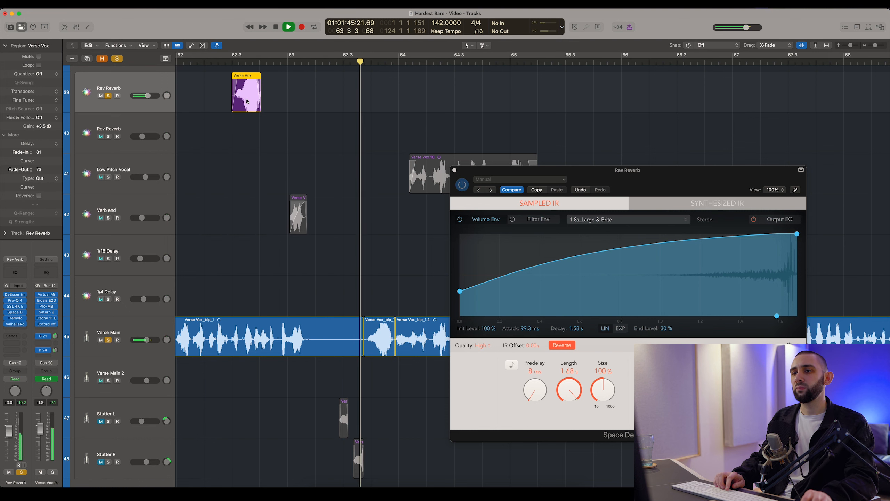
{"action": "left_click_drag", "start_coordinate": [247, 101], "coordinate": [259, 101]}
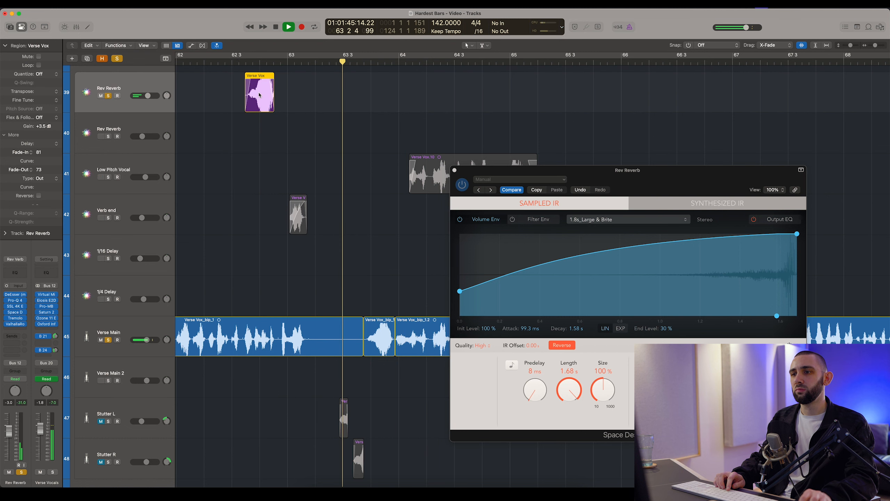
{"action": "left_click_drag", "start_coordinate": [260, 94], "coordinate": [262, 94]}
{"action": "key", "text": "space"}
{"action": "key", "text": "space"}
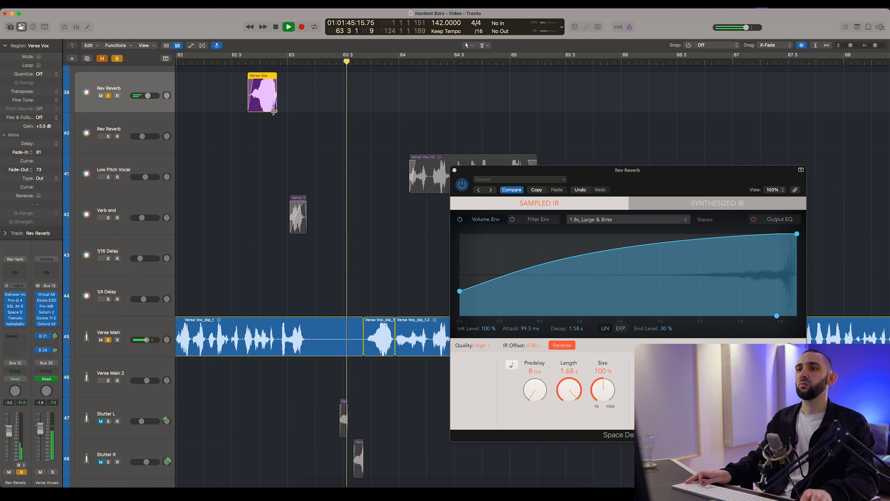
{"action": "left_click_drag", "start_coordinate": [267, 107], "coordinate": [270, 107]}
{"action": "key", "text": "space"}
{"action": "key", "text": "space"}
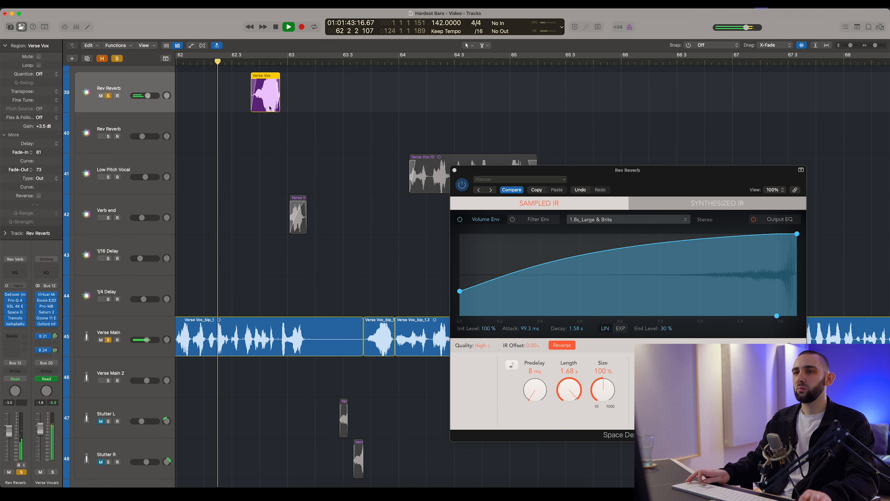
{"action": "key", "text": "space"}
{"action": "left_click", "coordinate": [455, 171]}
{"action": "left_click", "coordinate": [276, 141]}
{"action": "key", "text": "super+Right"}
{"action": "key", "text": "super+Left"}
{"action": "key", "text": "super+Left"}
{"action": "key", "text": "super+Left"}
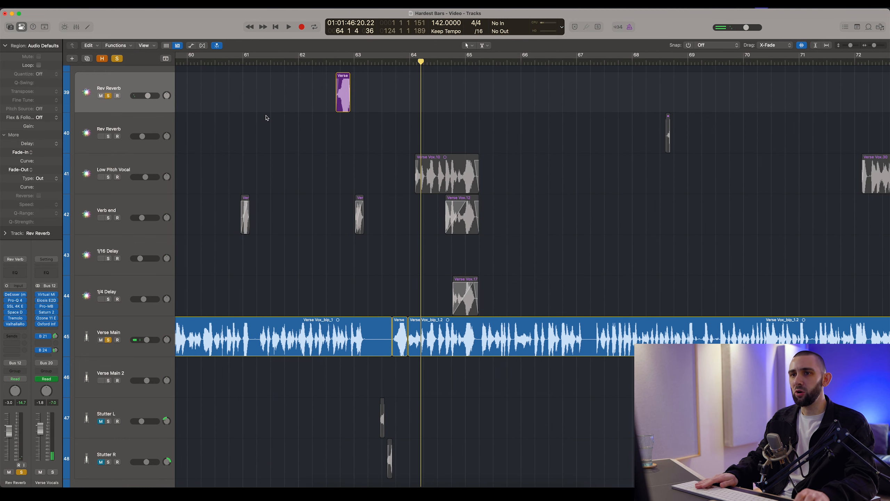
{"action": "key", "text": "super+Right"}
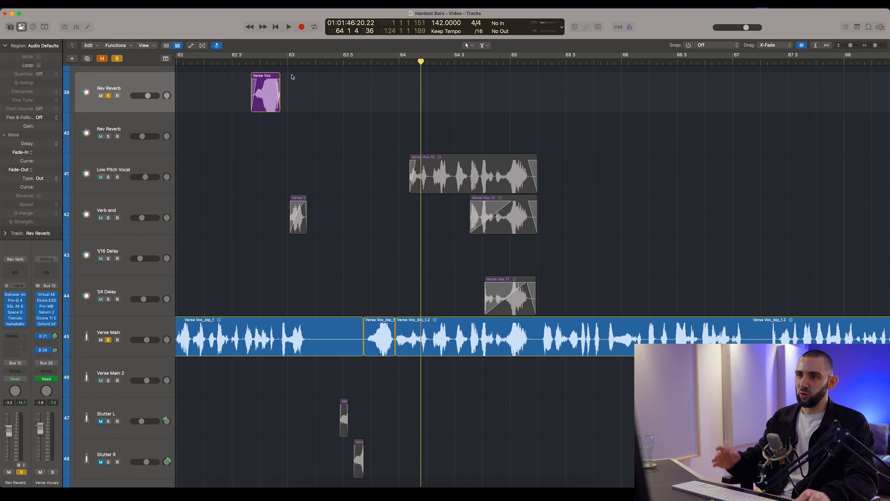
- Open the Tremolo on the upper Rev Reverb track and compare the passage leading into bar 64 with it enabled and bypassed
{"action": "left_click", "coordinate": [247, 62]}
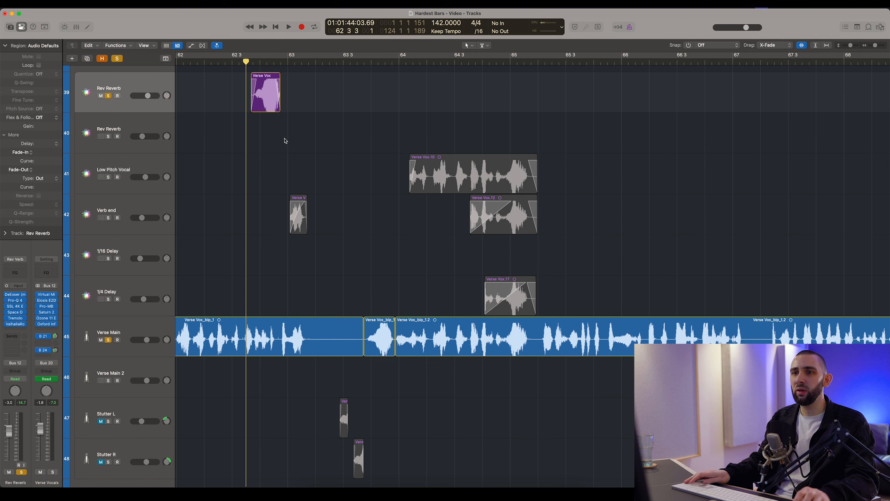
{"action": "left_click", "coordinate": [15, 312]}
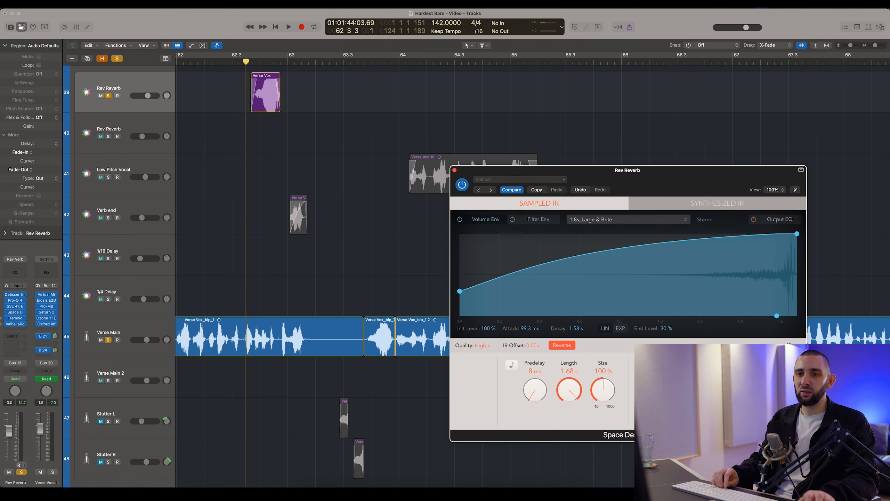
{"action": "left_click", "coordinate": [15, 318]}
{"action": "left_click_drag", "start_coordinate": [359, 97], "coordinate": [422, 185]}
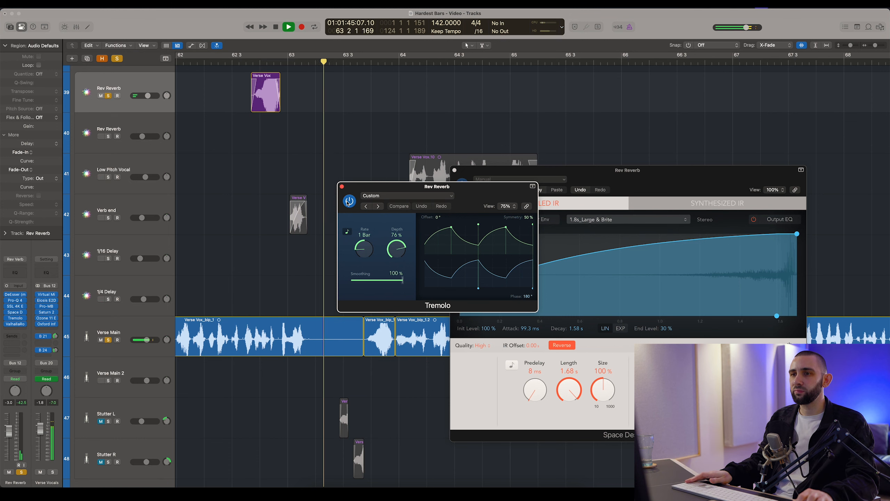
{"action": "key", "text": "space"}
{"action": "left_click", "coordinate": [347, 203]}
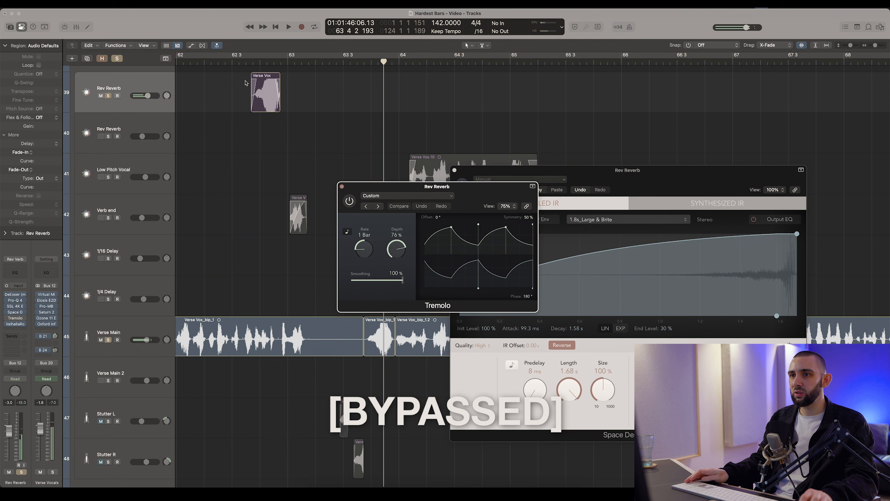
{"action": "left_click", "coordinate": [231, 63]}
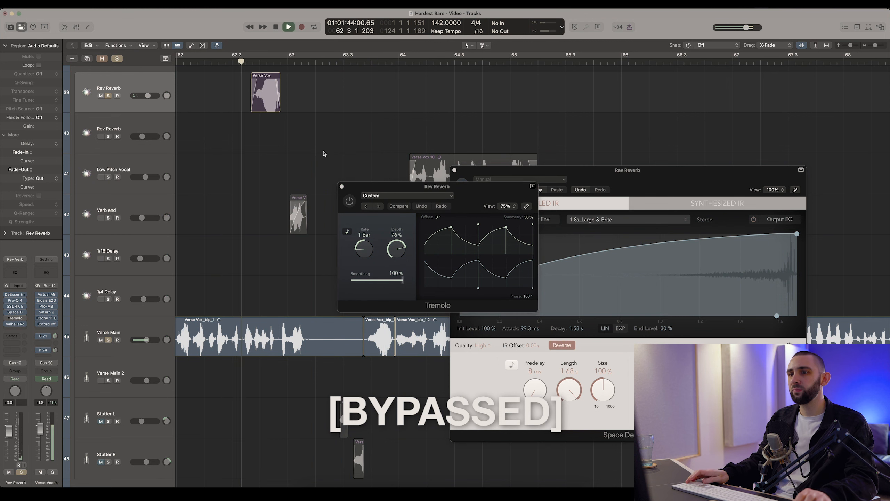
{"action": "left_click", "coordinate": [349, 202]}
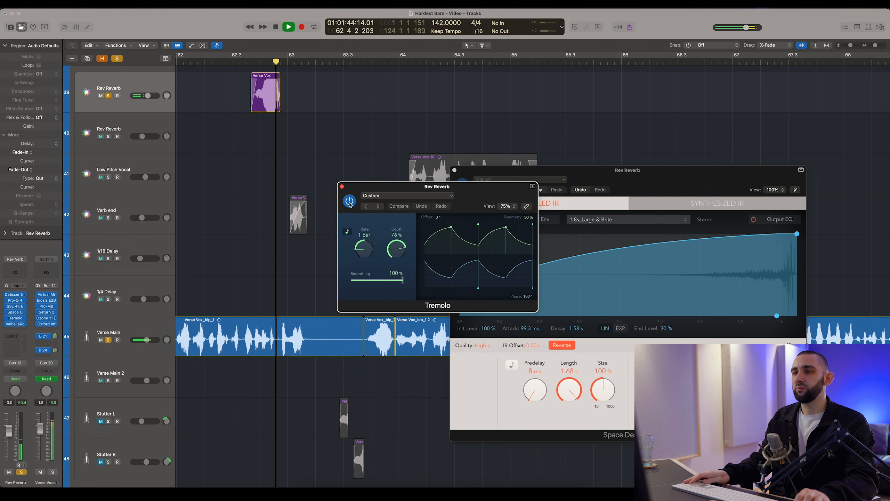
{"action": "key", "text": "space"}
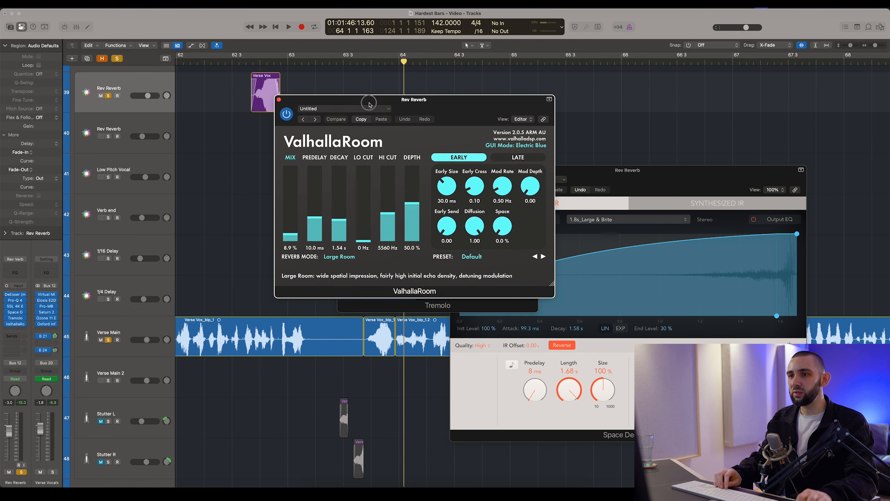
- Examine the ValhallaRoom settings on the upper Rev Reverb track and close the three open plug-in windows
{"action": "left_click_drag", "start_coordinate": [368, 99], "coordinate": [374, 110]}
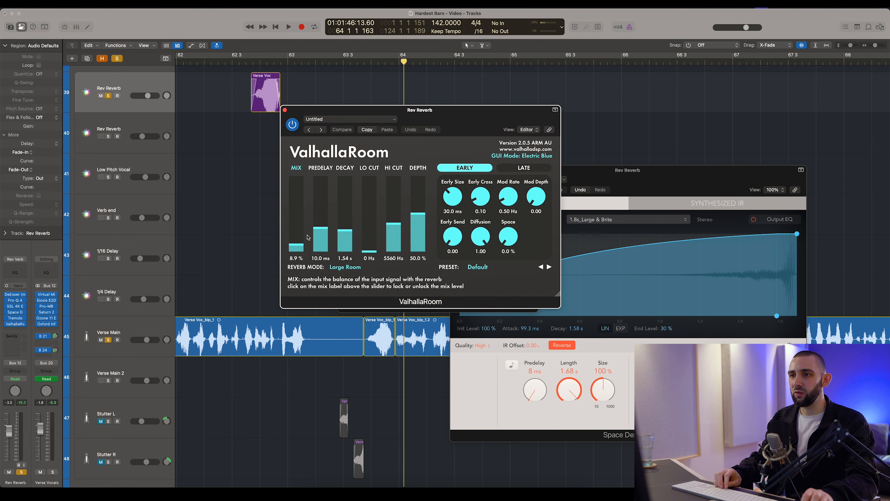
{"action": "left_click", "coordinate": [236, 62]}
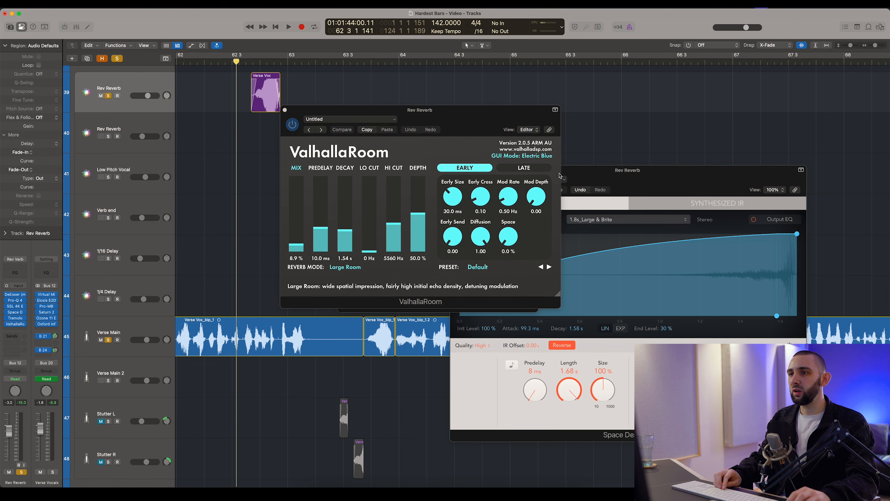
{"action": "left_click", "coordinate": [285, 110]}
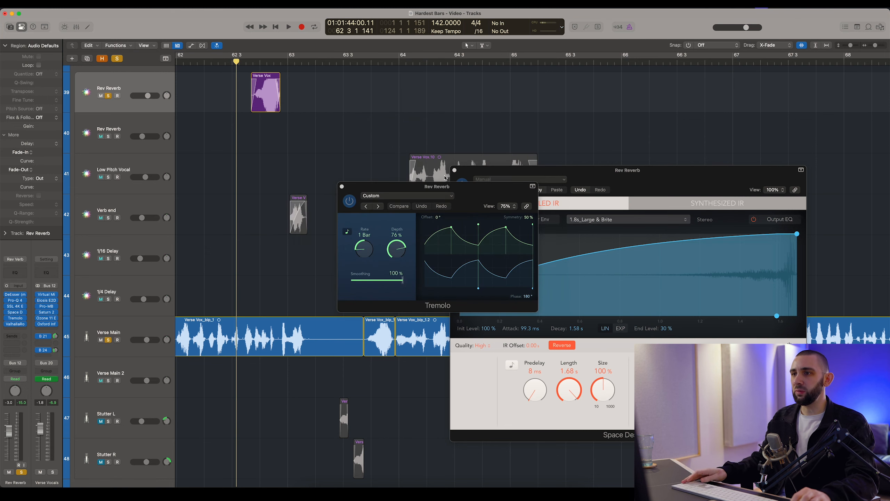
{"action": "left_click", "coordinate": [454, 170]}
{"action": "left_click", "coordinate": [341, 187]}
- Play the full mix without solos from about bar 61 to just past bar 65 to hear the reverse reverb in context
{"action": "scroll", "coordinate": [237, 122], "scroll_direction": "down", "scroll_amount": 5}
{"action": "scroll", "coordinate": [237, 122], "scroll_direction": "left", "scroll_amount": 3}
{"action": "scroll", "coordinate": [236, 122], "scroll_direction": "up", "scroll_amount": 2}
{"action": "scroll", "coordinate": [288, 89], "scroll_direction": "left", "scroll_amount": 2}
{"action": "left_click", "coordinate": [328, 63]}
{"action": "key", "text": "space"}
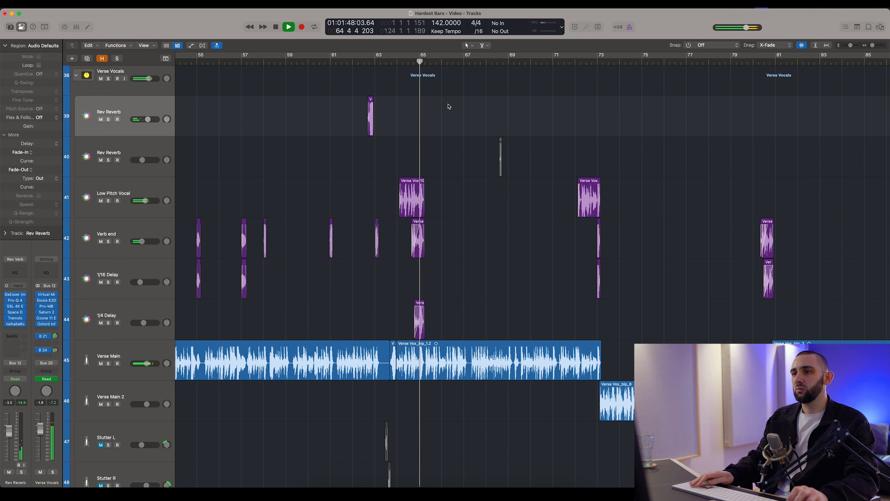
{"action": "key", "text": "space"}
- Select the lower Rev Reverb track and play the full mix from bar 95 through its region after bar 96
{"action": "key", "text": "super+Left"}
{"action": "key", "text": "super+Left"}
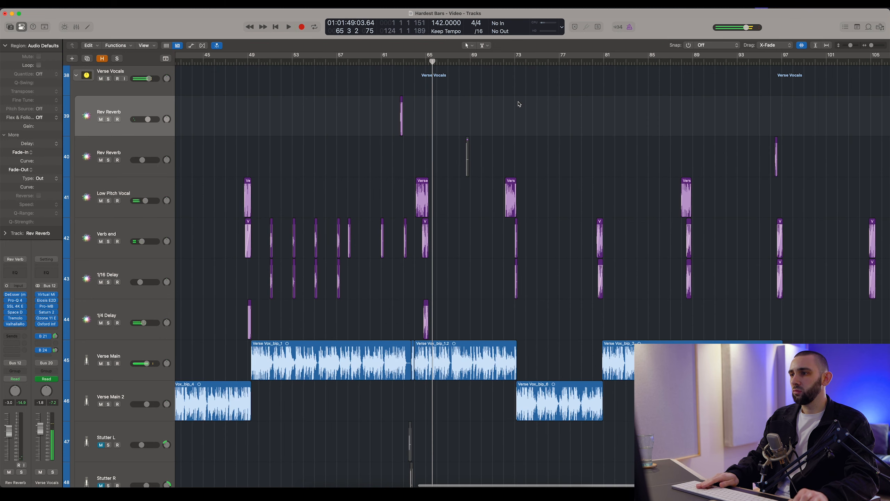
{"action": "left_click", "coordinate": [611, 62]}
{"action": "key", "text": "super+Right"}
{"action": "key", "text": "super+Right"}
{"action": "key", "text": "super+Right"}
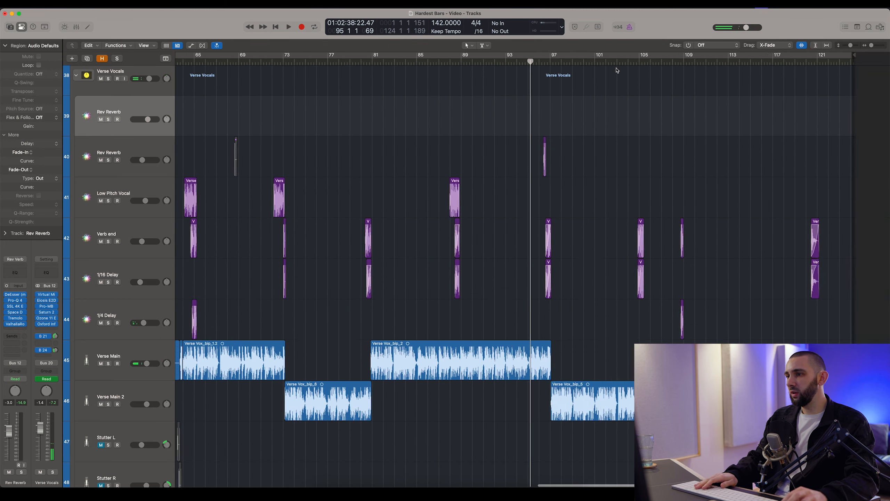
{"action": "left_click", "coordinate": [130, 170]}
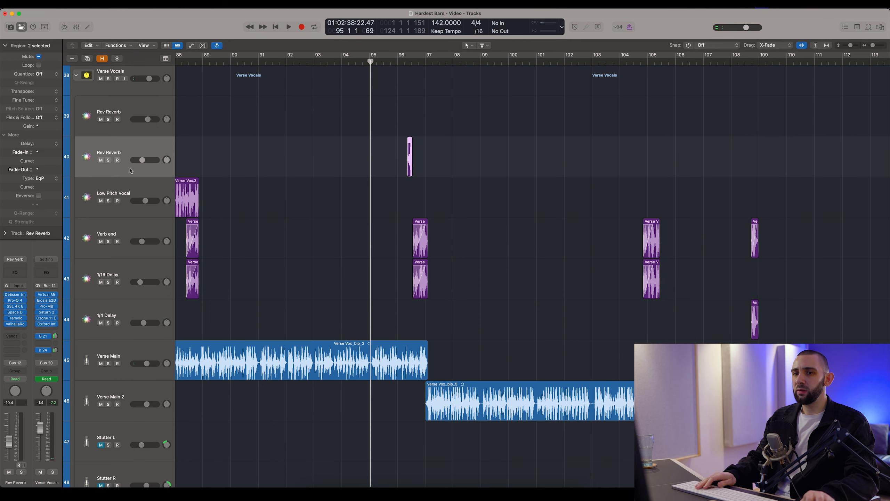
{"action": "key", "text": "super+Right"}
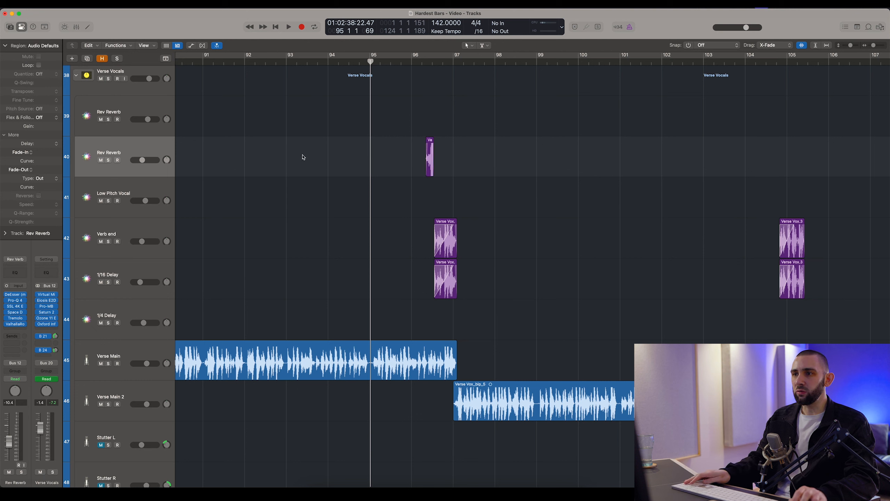
{"action": "key", "text": "space"}
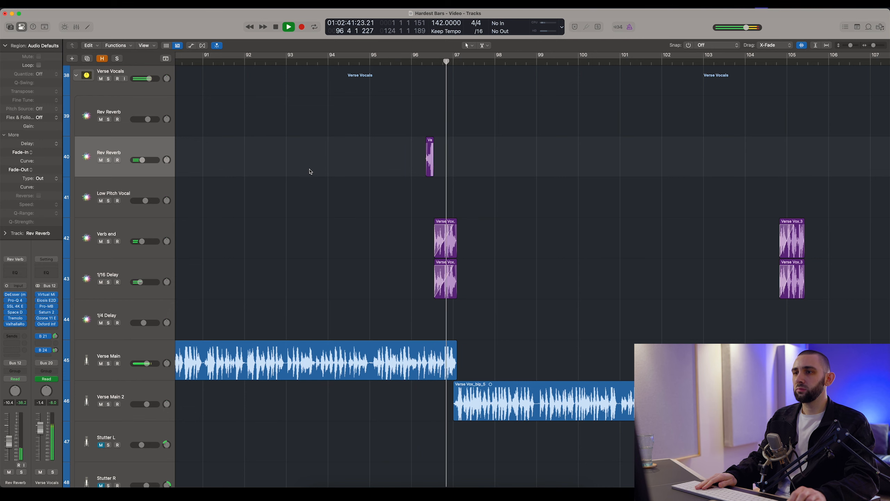
{"action": "key", "text": "super+Right"}
{"action": "key", "text": "space"}
- Solo the lower Rev Reverb, Verse Main and Verse Main 2 tracks and listen to the passage around bars 96 and 97
{"action": "left_click", "coordinate": [109, 160]}
{"action": "left_click_drag", "start_coordinate": [108, 363], "coordinate": [108, 394]}
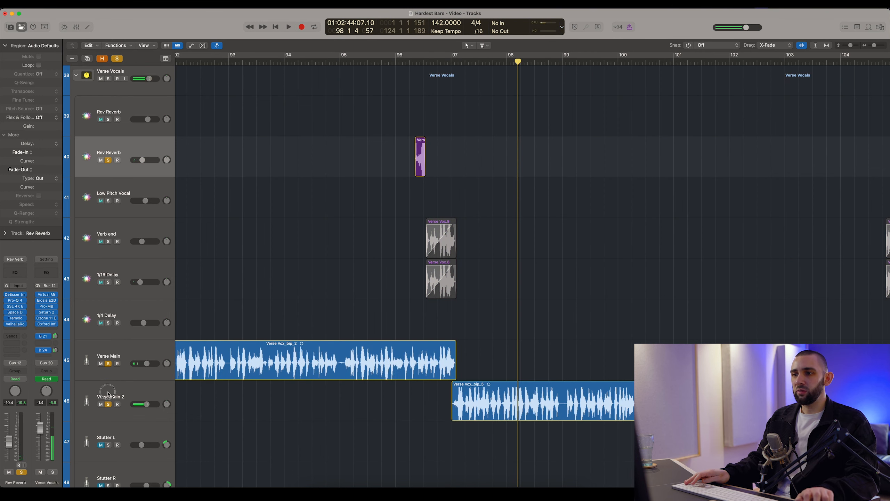
{"action": "key", "text": "super+Right"}
{"action": "key", "text": "super+Right"}
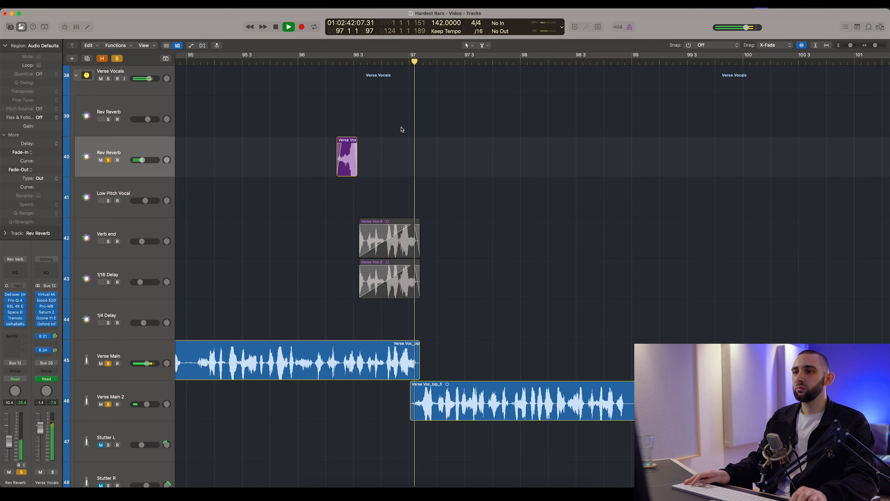
{"action": "key", "text": "space"}
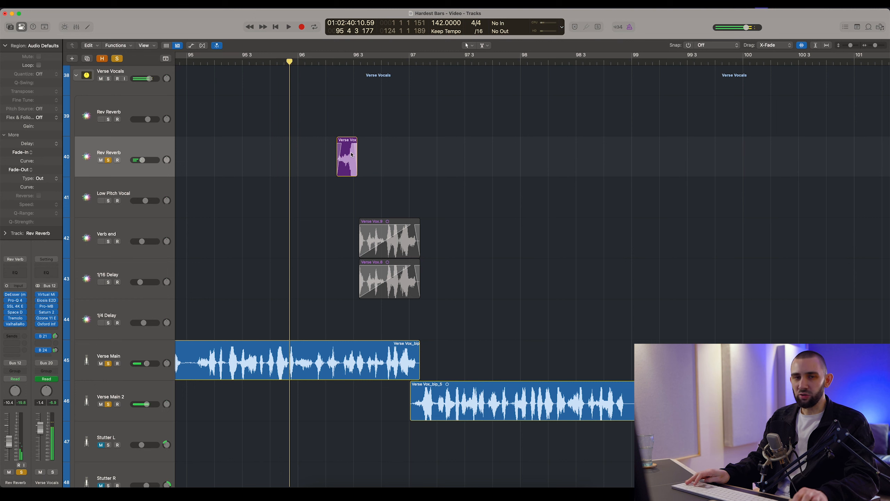
- Open the lower Rev Reverb track's Space Designer, placing its window clear of the bar 96 regions, and replay the passage
{"action": "left_click", "coordinate": [15, 313]}
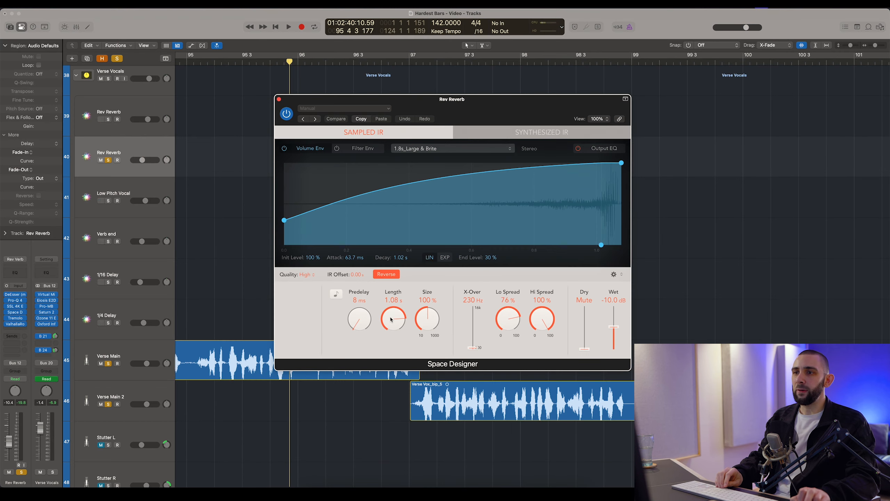
{"action": "left_click_drag", "start_coordinate": [299, 102], "coordinate": [448, 125]}
{"action": "key", "text": "space"}
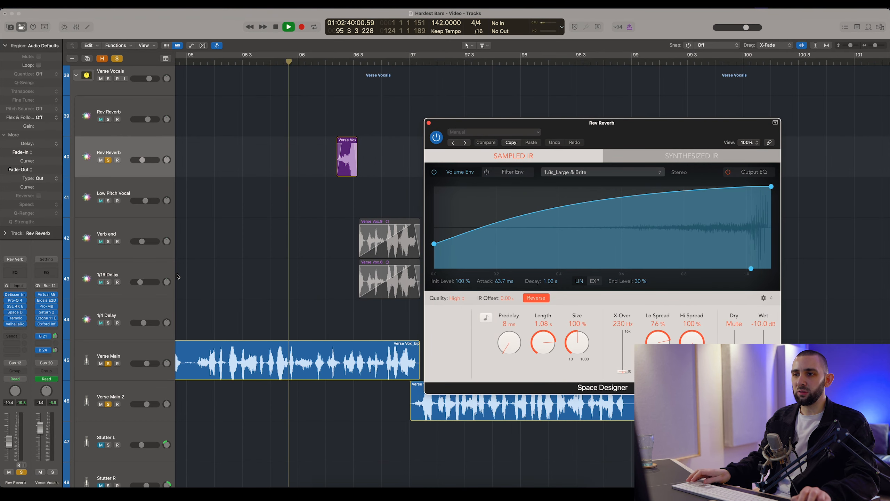
- Mute the Verse Main region ending at bar 97 to hear the reverse reverb without it, and unmute the region
{"action": "left_click", "coordinate": [224, 354]}
{"action": "key", "text": "ctrl+m"}
{"action": "left_click", "coordinate": [260, 309], "text": "shift"}
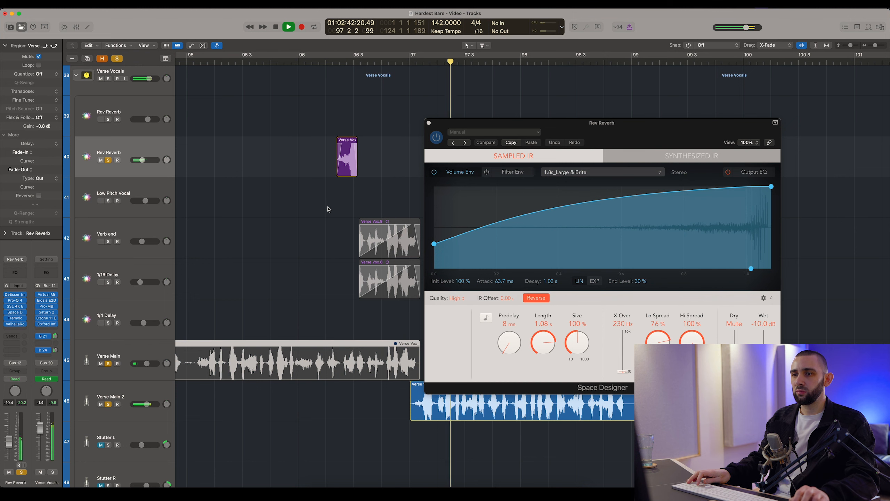
{"action": "key", "text": "t"}
{"action": "key", "text": "m"}
{"action": "left_click", "coordinate": [303, 356]}
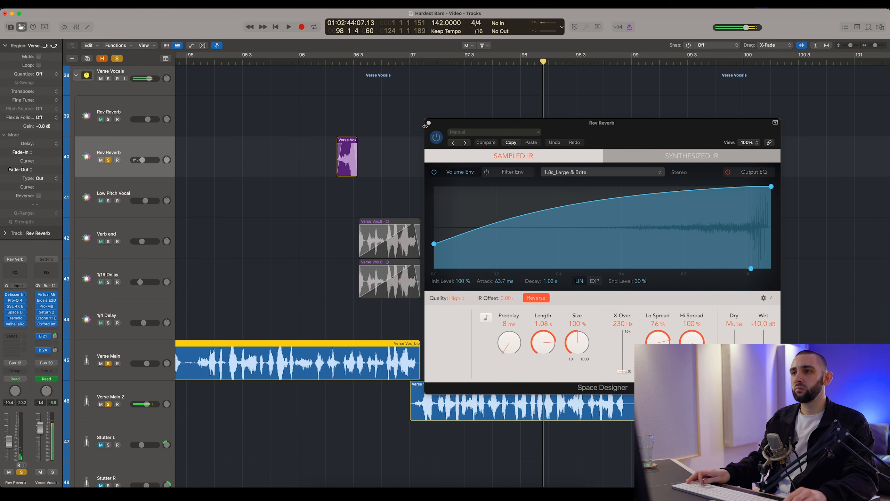
- Close Space Designer and clear all track solos
{"action": "left_click", "coordinate": [428, 124]}
{"action": "left_click", "coordinate": [118, 58]}
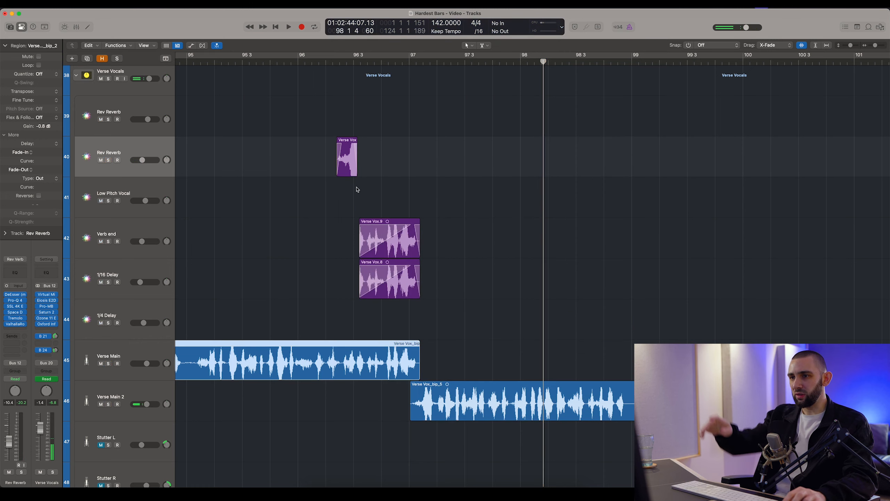
{"action": "left_click", "coordinate": [297, 271]}
- Place the playhead late in bar 94 and play the full mix through the reverse reverb into bar 97
{"action": "key", "text": "super+Left"}
{"action": "key", "text": "super+Left"}
{"action": "key", "text": "super+Left"}
{"action": "key", "text": "super+Left"}
{"action": "key", "text": "super+Left"}
{"action": "left_click", "coordinate": [400, 61]}
{"action": "scroll", "coordinate": [403, 85], "scroll_direction": "up", "scroll_amount": 12}
{"action": "scroll", "coordinate": [403, 84], "scroll_direction": "up", "scroll_amount": 20}
{"action": "scroll", "coordinate": [403, 84], "scroll_direction": "down", "scroll_amount": 20}
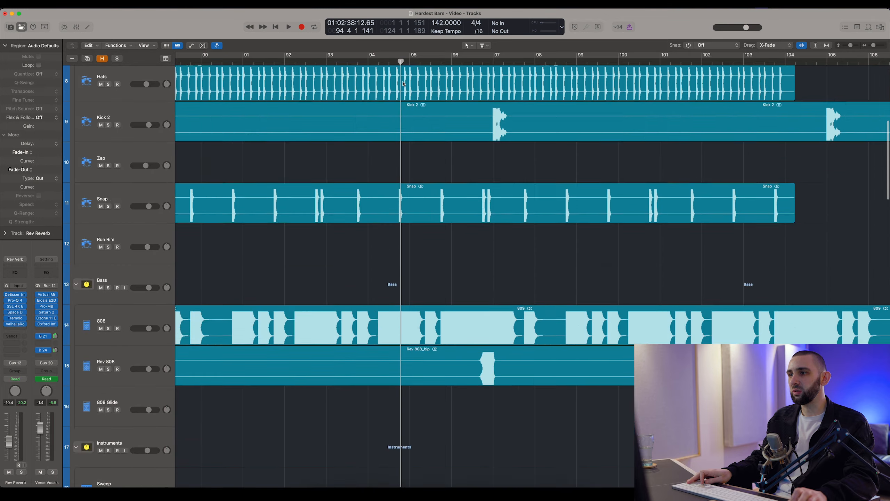
{"action": "scroll", "coordinate": [402, 84], "scroll_direction": "down", "scroll_amount": 6}
{"action": "key", "text": "space"}
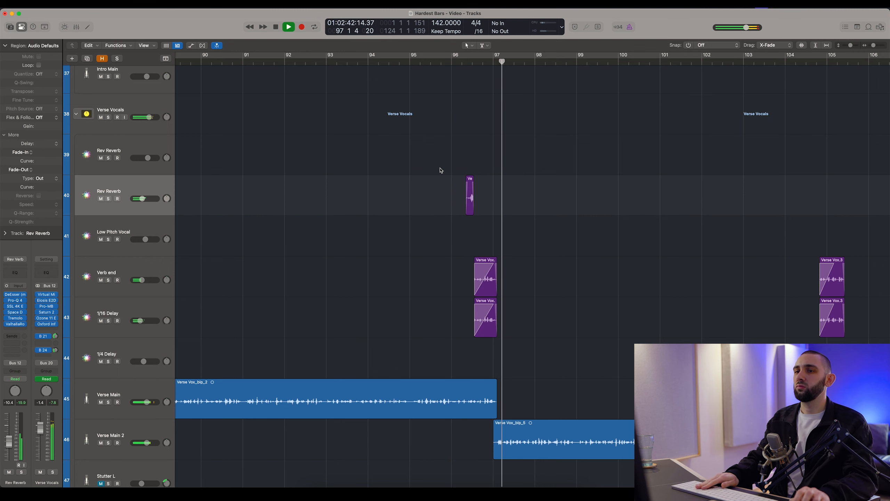
- Stop playback and select the Stutter L track below the verse vocals
{"action": "key", "text": "super+Left"}
{"action": "key", "text": "super+Left"}
{"action": "key", "text": "super+Left"}
{"action": "key", "text": "super+Left"}
{"action": "key", "text": "super+Left"}
{"action": "scroll", "coordinate": [442, 168], "scroll_direction": "left", "scroll_amount": 8}
{"action": "key", "text": "super+Left"}
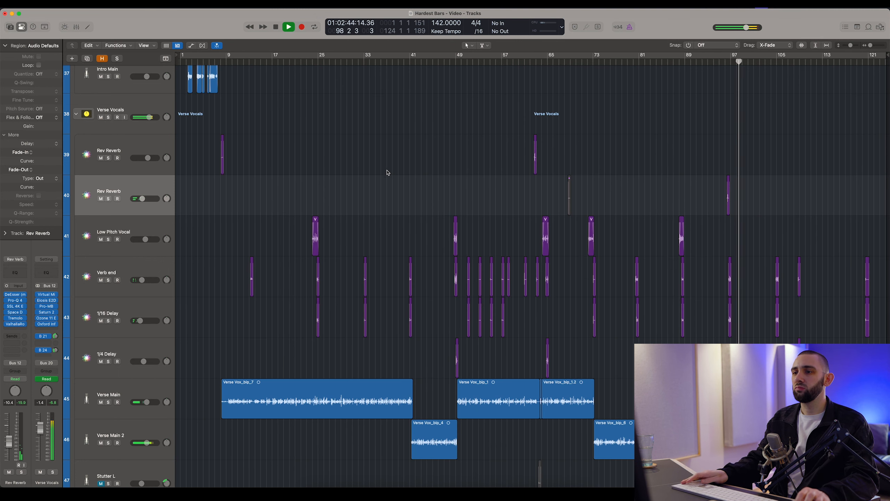
{"action": "scroll", "coordinate": [389, 171], "scroll_direction": "down", "scroll_amount": 3}
{"action": "scroll", "coordinate": [389, 171], "scroll_direction": "up", "scroll_amount": 3}
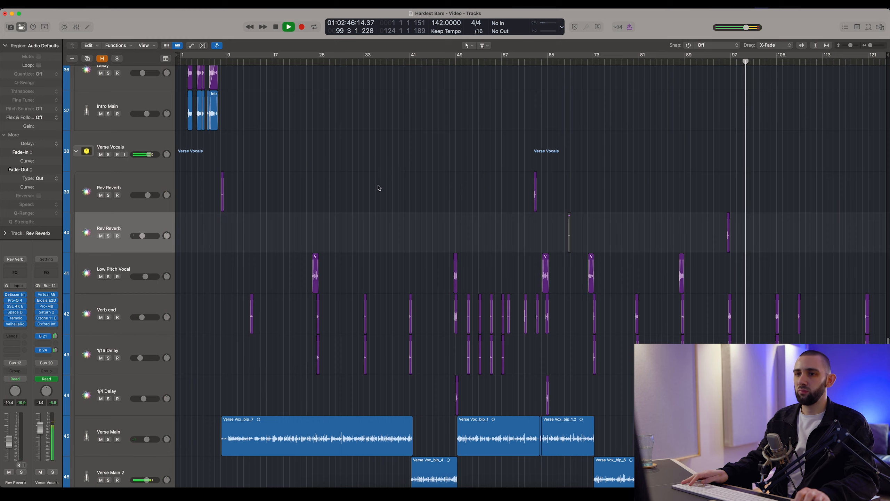
{"action": "scroll", "coordinate": [365, 209], "scroll_direction": "down", "scroll_amount": 6}
{"action": "key", "text": "space"}
{"action": "left_click", "coordinate": [149, 264]}
- Unmute the Stutter L and Stutter R tracks and place the playhead ahead of their regions, at bar 62 beat 3
{"action": "key", "text": "super+Right"}
{"action": "key", "text": "super+Right"}
{"action": "key", "text": "super+Right"}
{"action": "key", "text": "super+Right"}
{"action": "key", "text": "super+Right"}
{"action": "key", "text": "super+Right"}
{"action": "scroll", "coordinate": [466, 149], "scroll_direction": "right", "scroll_amount": 5}
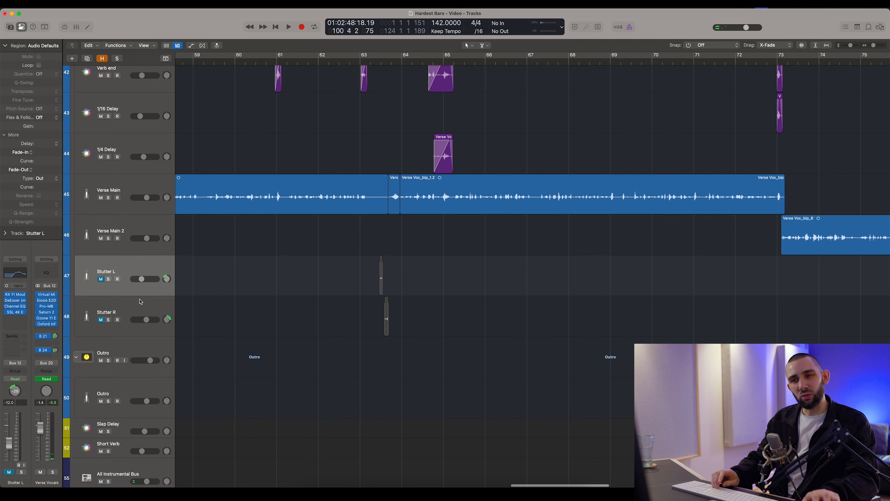
{"action": "left_click", "coordinate": [125, 307]}
{"action": "left_click", "coordinate": [138, 265]}
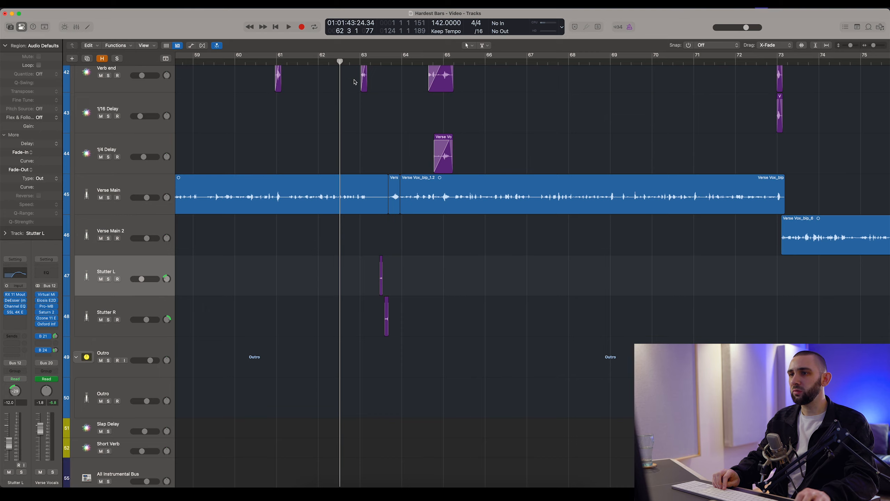
{"action": "scroll", "coordinate": [355, 82], "scroll_direction": "up", "scroll_amount": 3}
{"action": "scroll", "coordinate": [252, 332], "scroll_direction": "down", "scroll_amount": 4}
- Select the Verse Main, Stutter L and Stutter R tracks in turn and compare their channel strips, inserts and panning
{"action": "key", "text": "super+Right"}
{"action": "key", "text": "super+Right"}
{"action": "key", "text": "super+Right"}
{"action": "key", "text": "super+Right"}
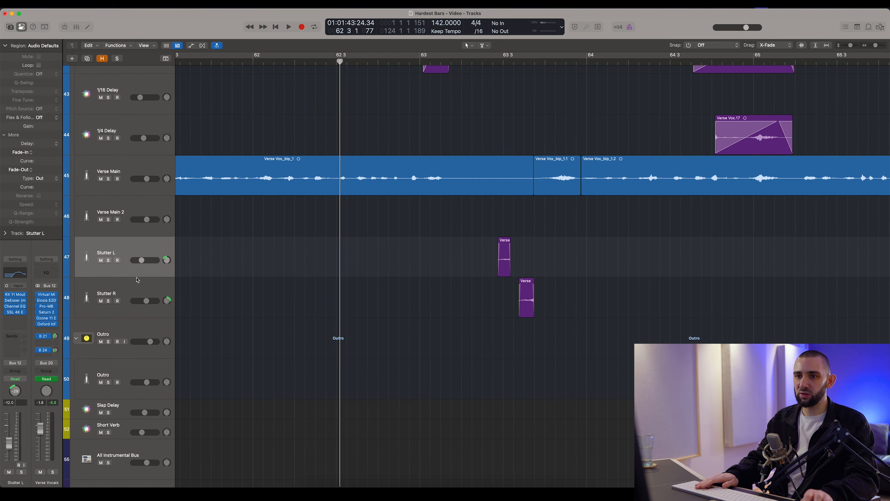
{"action": "left_click", "coordinate": [134, 285]}
{"action": "left_click", "coordinate": [133, 256]}
{"action": "left_click", "coordinate": [133, 167]}
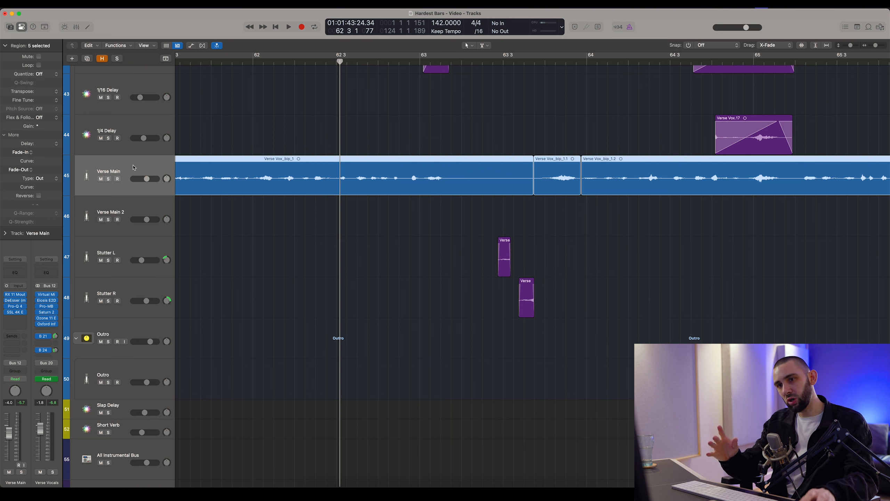
{"action": "left_click", "coordinate": [133, 252]}
{"action": "left_click", "coordinate": [137, 289]}
{"action": "left_click", "coordinate": [139, 254]}
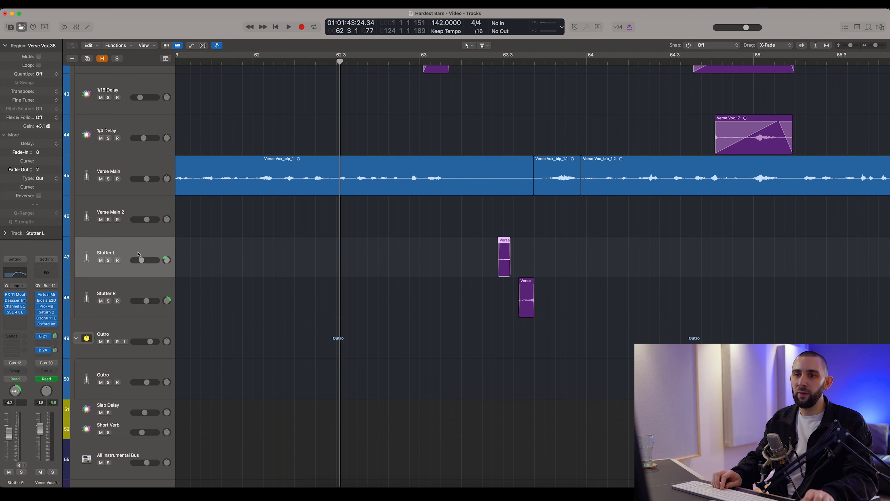
{"action": "key", "text": "Down"}
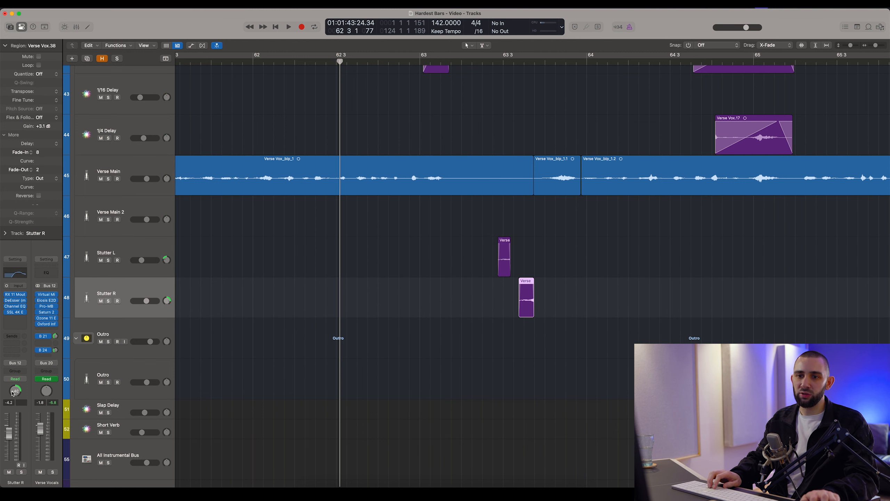
{"action": "key", "text": "Up"}
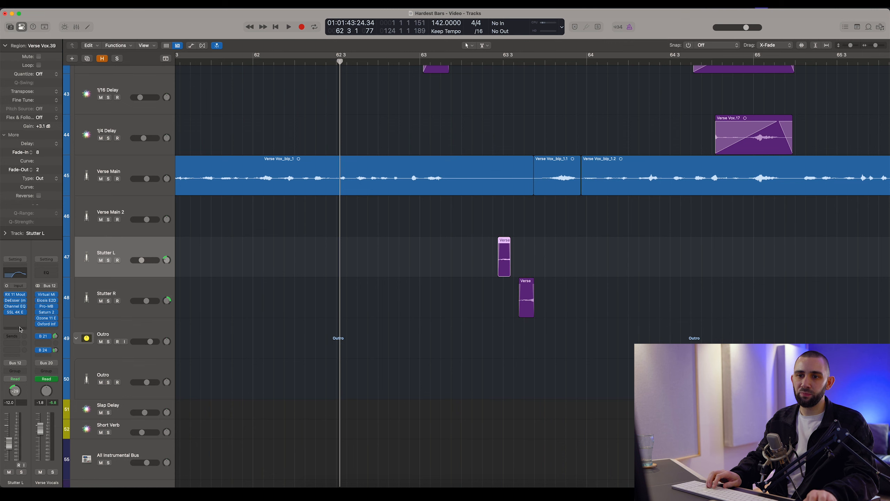
- Inspect the Channel EQ on the Stutter L and Stutter R tracks, closing each window
{"action": "left_click", "coordinate": [15, 273]}
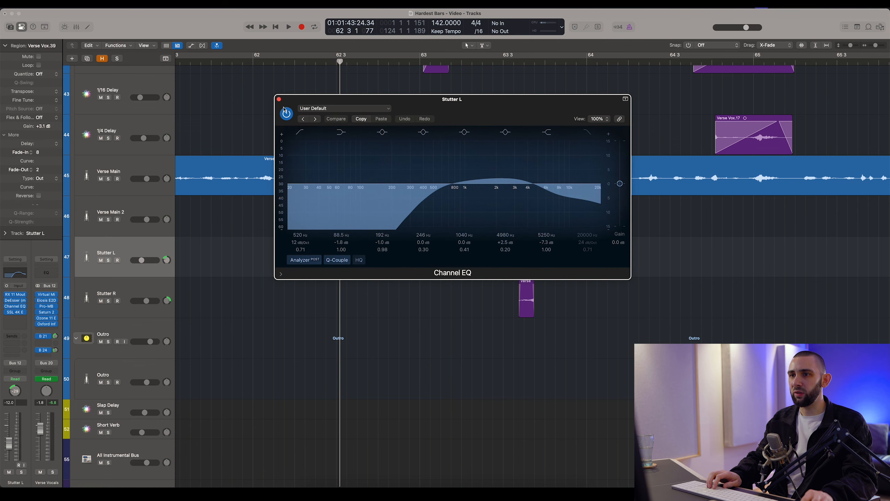
{"action": "left_click", "coordinate": [280, 99]}
{"action": "key", "text": "Down"}
{"action": "left_click", "coordinate": [16, 274]}
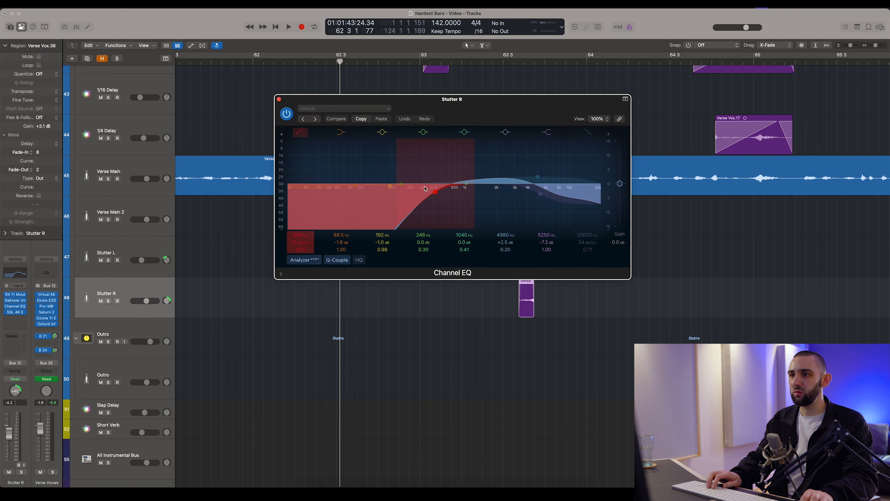
{"action": "left_click", "coordinate": [279, 99]}
{"action": "key", "text": "Up"}
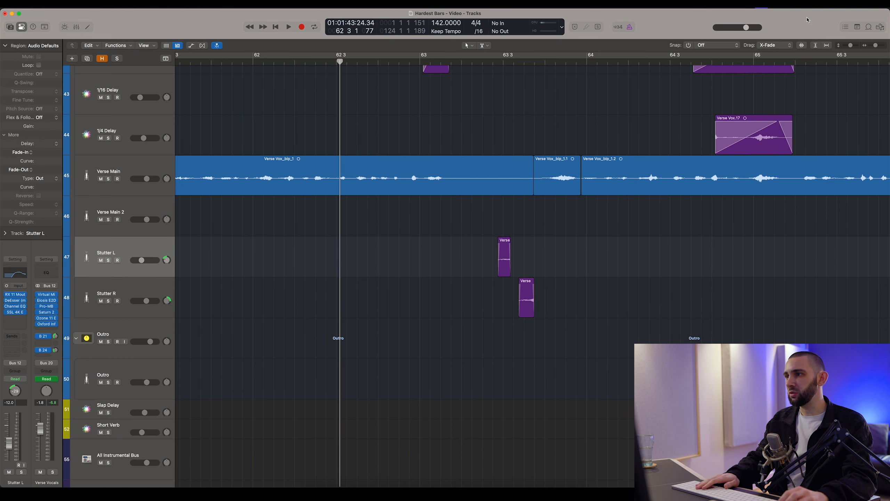
- Enlarge the waveform display and split the short Verse Main region just before bar 64
{"action": "left_click", "coordinate": [799, 44]}
{"action": "key", "text": "super+Right"}
{"action": "key", "text": "super+Right"}
{"action": "scroll", "coordinate": [570, 183], "scroll_direction": "right", "scroll_amount": 5}
{"action": "left_click", "coordinate": [594, 181], "text": "super"}
- Try placing a copy of the split Verse Main piece earlier on the Verse Main 2 track, and delete the copy
{"action": "left_click", "coordinate": [579, 180]}
{"action": "left_click_drag", "start_coordinate": [580, 182], "coordinate": [500, 220]}
{"action": "key", "text": "Delete"}
- Play the full mix from bar 62 beat 3 through the two stutter regions into bar 64
{"action": "key", "text": "super+Left"}
{"action": "key", "text": "super+Left"}
{"action": "key", "text": "super+Left"}
{"action": "key", "text": "super+Left"}
{"action": "key", "text": "super+Left"}
{"action": "scroll", "coordinate": [276, 70], "scroll_direction": "left", "scroll_amount": 2}
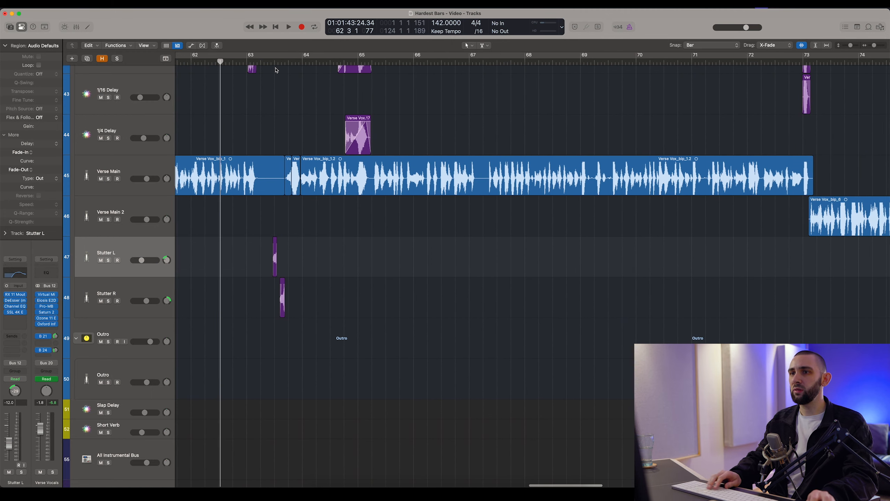
{"action": "key", "text": "space"}
{"action": "scroll", "coordinate": [294, 131], "scroll_direction": "left", "scroll_amount": 5}
{"action": "scroll", "coordinate": [294, 131], "scroll_direction": "up", "scroll_amount": 1}
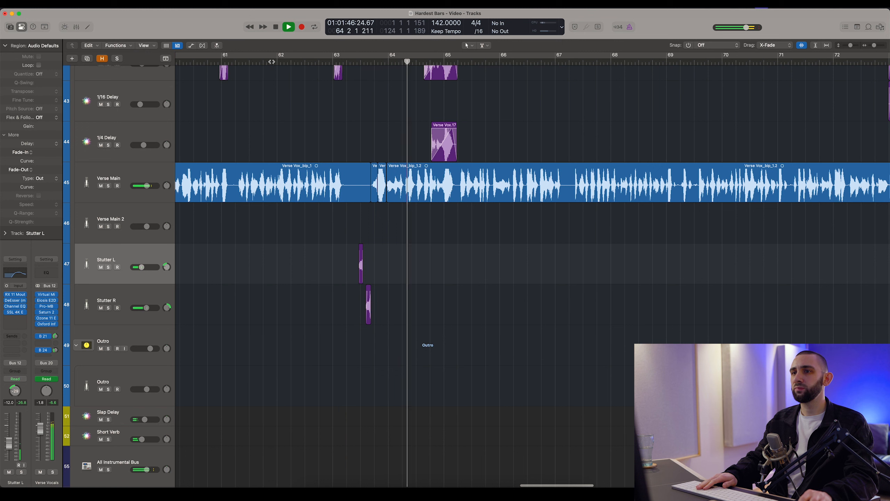
- Solo the Verse Main, Verse Main 2, Stutter L and Stutter R tracks, listen through bar 64, and restore the normal waveform size
{"action": "left_click", "coordinate": [258, 61]}
{"action": "left_click", "coordinate": [108, 185]}
{"action": "left_click", "coordinate": [801, 46]}
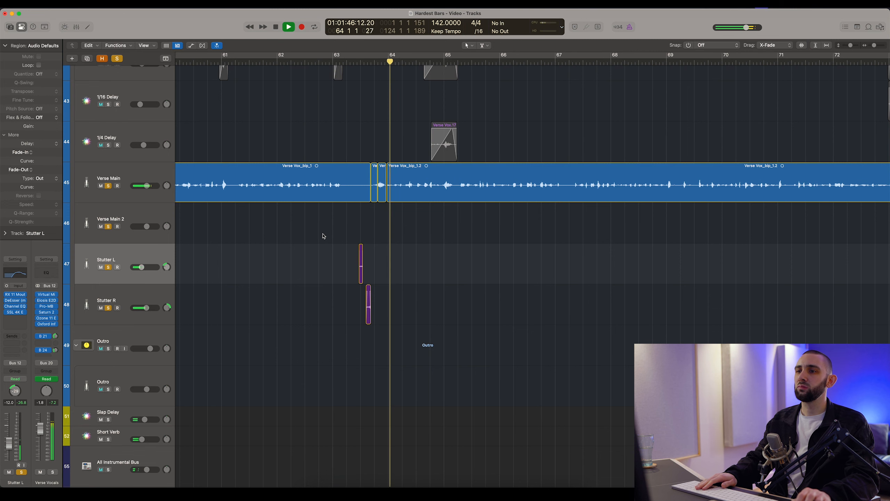
{"action": "key", "text": "super+Right"}
{"action": "key", "text": "space"}
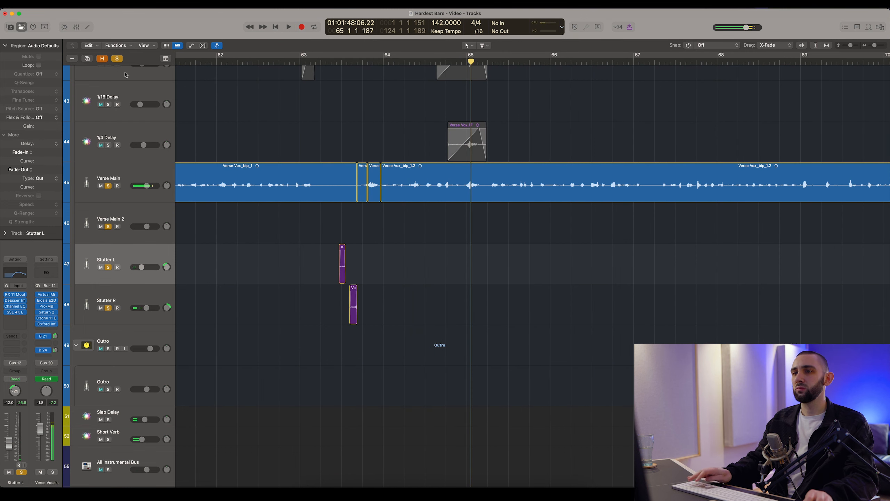
- Clear all track solos and place the playhead at bar 61 beat 3
{"action": "scroll", "coordinate": [122, 64], "scroll_direction": "up", "scroll_amount": 5}
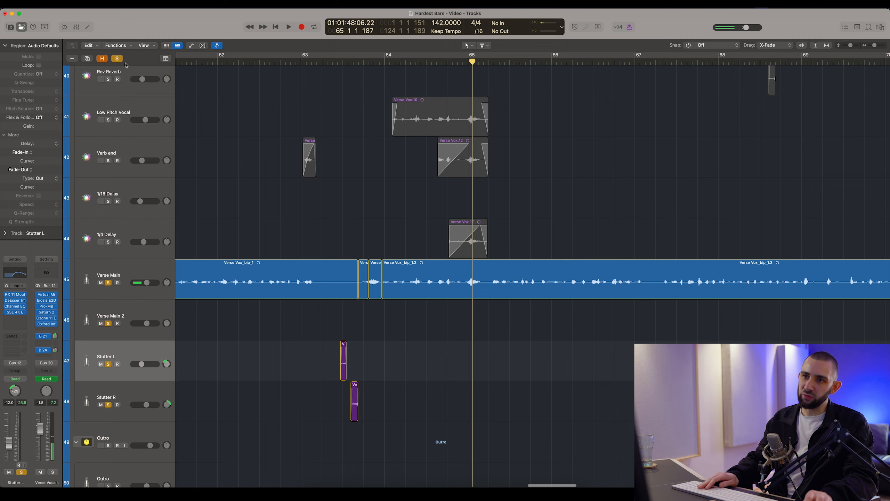
{"action": "scroll", "coordinate": [314, 136], "scroll_direction": "up", "scroll_amount": 4}
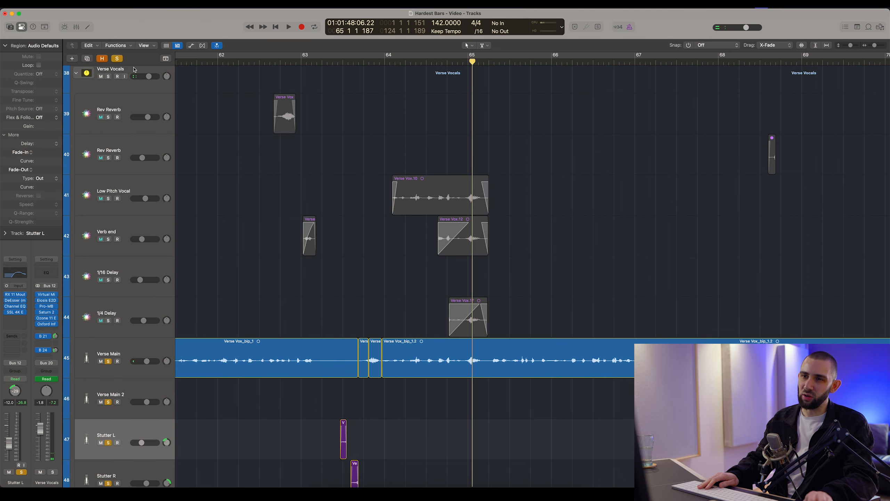
{"action": "left_click", "coordinate": [117, 59]}
{"action": "key", "text": "super+Left"}
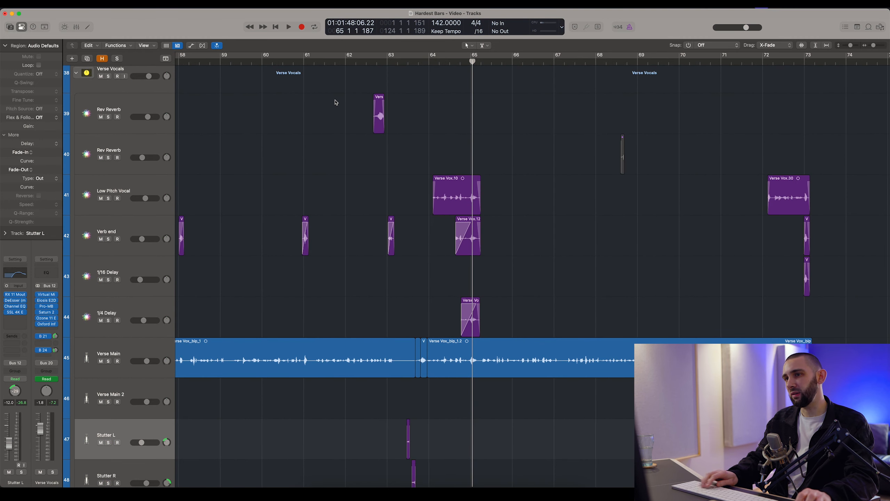
{"action": "left_click", "coordinate": [326, 63]}
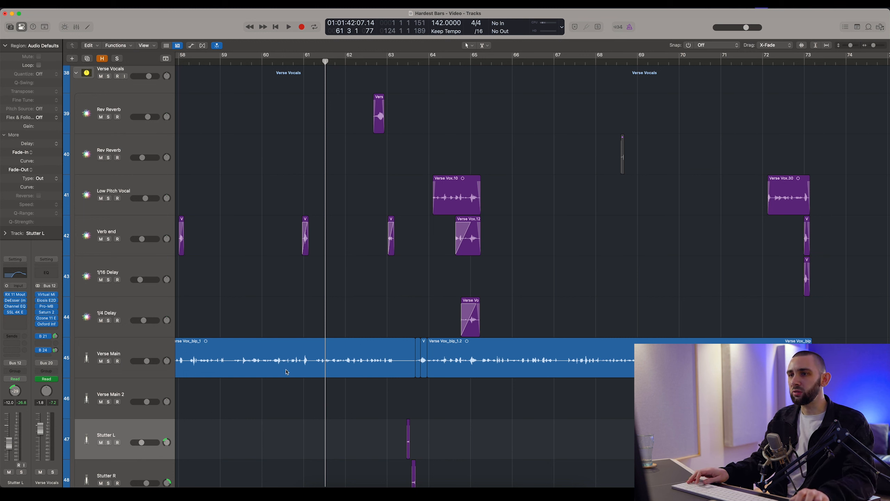
- Select the vocal effect and stutter regions between bars 48 and 73, and play the full mix over that section
{"action": "left_click_drag", "start_coordinate": [296, 60], "coordinate": [231, 63]}
{"action": "key", "text": "super+Left"}
{"action": "key", "text": "super+Left"}
{"action": "key", "text": "super+Left"}
{"action": "key", "text": "super+Left"}
{"action": "key", "text": "super+Left"}
{"action": "scroll", "coordinate": [337, 104], "scroll_direction": "left", "scroll_amount": 4}
{"action": "left_click_drag", "start_coordinate": [503, 140], "coordinate": [238, 239]}
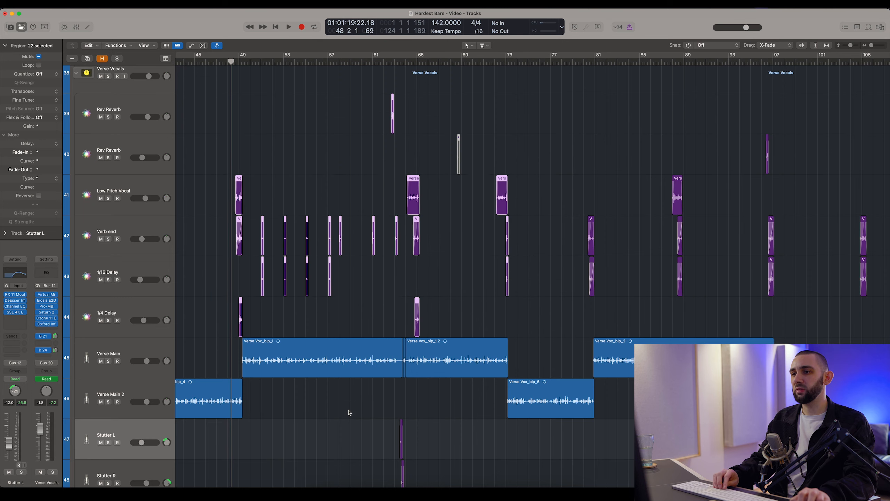
{"action": "scroll", "coordinate": [348, 411], "scroll_direction": "down", "scroll_amount": 3}
{"action": "scroll", "coordinate": [430, 407], "scroll_direction": "up", "scroll_amount": 2}
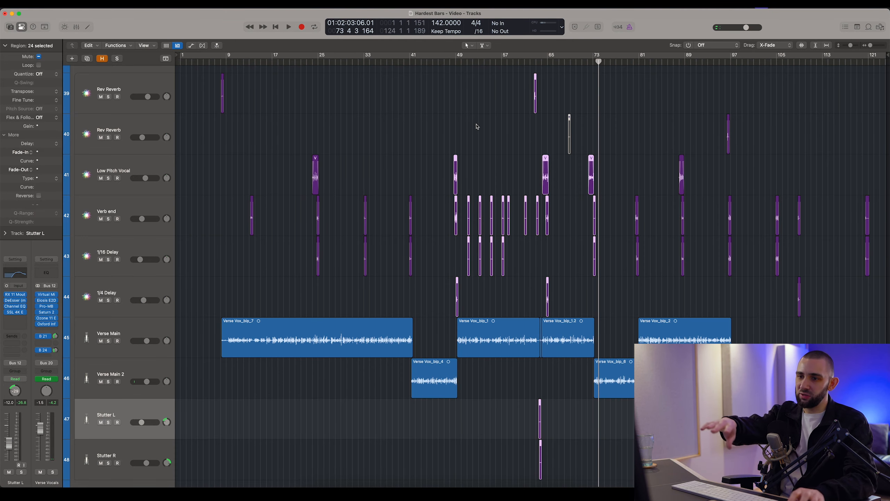
- Select all regions on the Verse Main and Verse Main 2 tracks
{"action": "left_click_drag", "start_coordinate": [211, 335], "coordinate": [757, 381]}
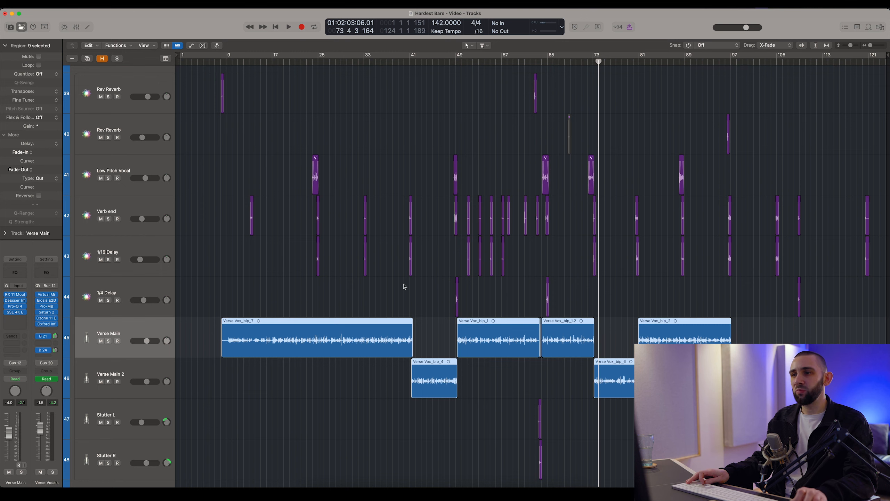
{"action": "scroll", "coordinate": [497, 211], "scroll_direction": "up", "scroll_amount": 3}
{"action": "scroll", "coordinate": [481, 235], "scroll_direction": "down", "scroll_amount": 5}
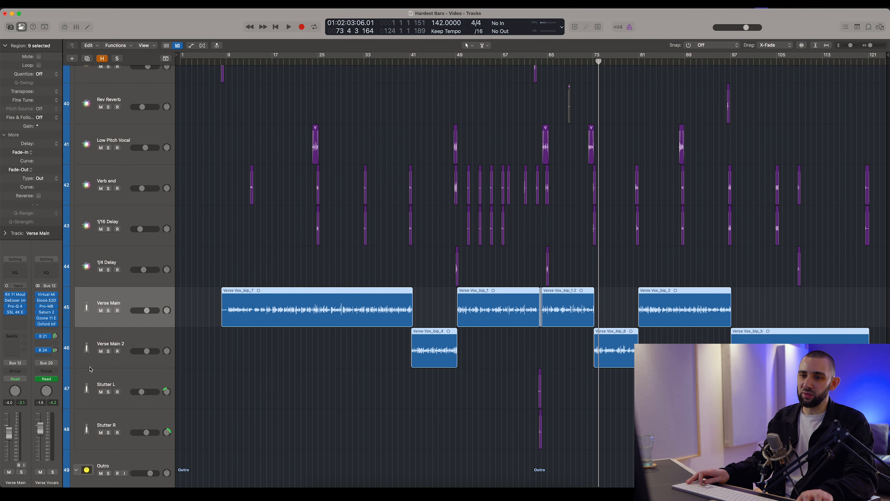
{"action": "scroll", "coordinate": [491, 242], "scroll_direction": "up", "scroll_amount": 3}
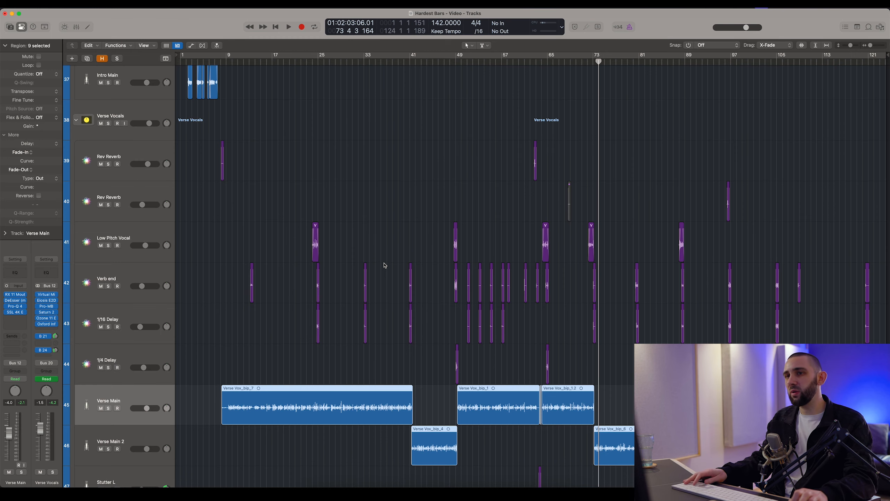
- Place the playhead at bar 25 and step through the Shaker regions on the drum tracks
{"action": "scroll", "coordinate": [385, 266], "scroll_direction": "up", "scroll_amount": 20}
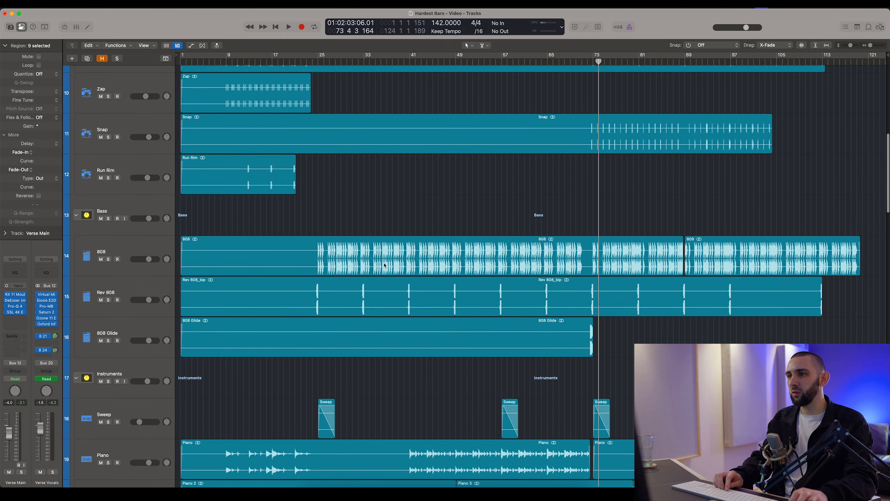
{"action": "scroll", "coordinate": [384, 266], "scroll_direction": "up", "scroll_amount": 10}
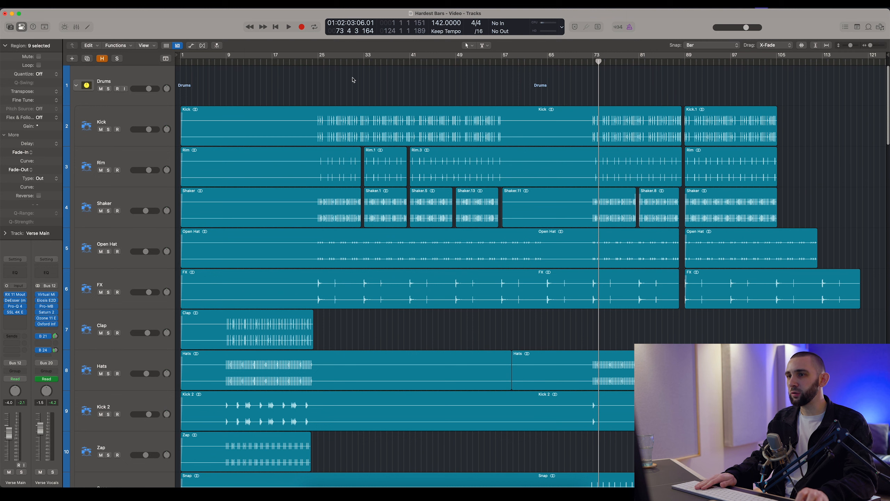
{"action": "left_click", "coordinate": [317, 63]}
{"action": "left_click", "coordinate": [392, 207]}
{"action": "key", "text": "Right"}
{"action": "key", "text": "Right"}
{"action": "key", "text": "Right"}
- Look over the instrument and bass tracks' region layout, return to the drum tracks around bar 25, and turn snapping off
{"action": "scroll", "coordinate": [608, 228], "scroll_direction": "down", "scroll_amount": 20}
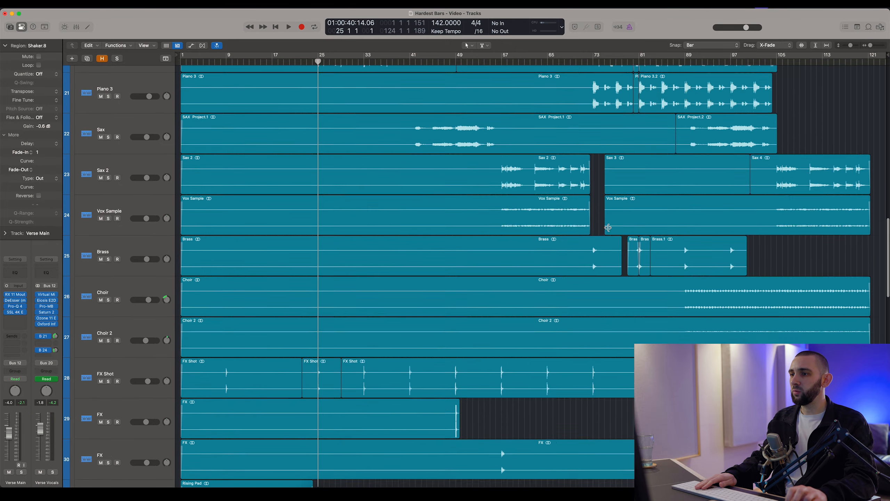
{"action": "scroll", "coordinate": [493, 278], "scroll_direction": "down", "scroll_amount": 15}
{"action": "scroll", "coordinate": [493, 279], "scroll_direction": "up", "scroll_amount": 20}
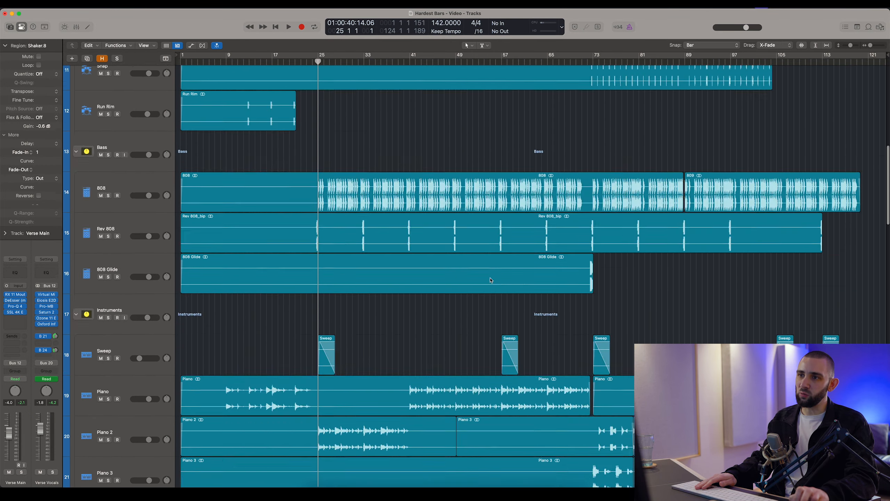
{"action": "scroll", "coordinate": [491, 280], "scroll_direction": "up", "scroll_amount": 12}
{"action": "key", "text": "super+Right"}
{"action": "key", "text": "super+Right"}
{"action": "key", "text": "super+Right"}
{"action": "scroll", "coordinate": [417, 217], "scroll_direction": "left", "scroll_amount": 19}
{"action": "key", "text": "super+g"}
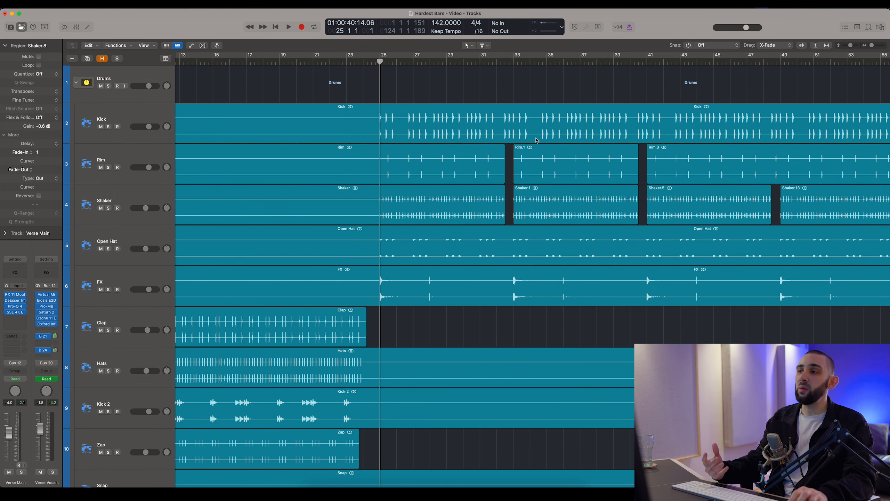
- Select in turn the Rim and Shaker regions around the gaps before bars 33, 41 and 49
{"action": "scroll", "coordinate": [538, 141], "scroll_direction": "right", "scroll_amount": 5}
{"action": "left_click", "coordinate": [400, 160]}
{"action": "left_click", "coordinate": [407, 196]}
{"action": "left_click", "coordinate": [536, 198]}
{"action": "left_click", "coordinate": [539, 163]}
{"action": "left_click", "coordinate": [671, 163]}
{"action": "left_click", "coordinate": [680, 198]}
{"action": "left_click", "coordinate": [704, 196]}
{"action": "left_click", "coordinate": [719, 176]}
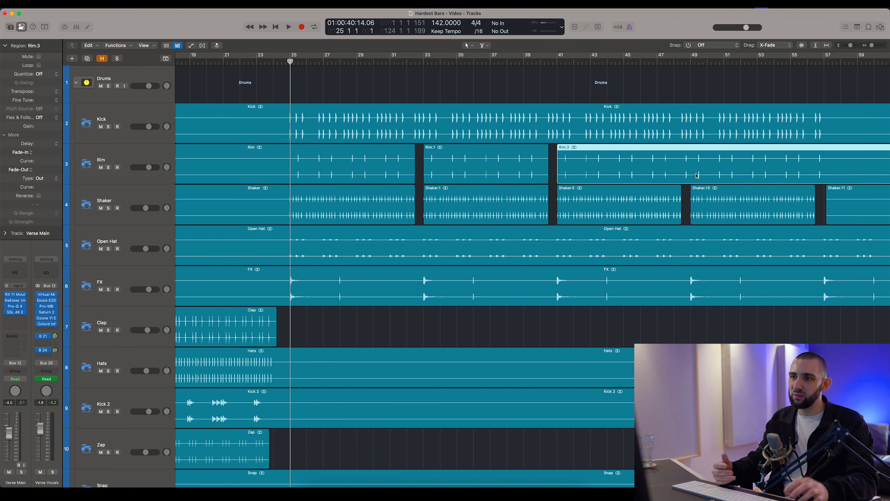
- Play the mix through the Rim and Shaker drop-outs before bars 33 and 41, starting from bar 31
{"action": "left_click", "coordinate": [390, 61]}
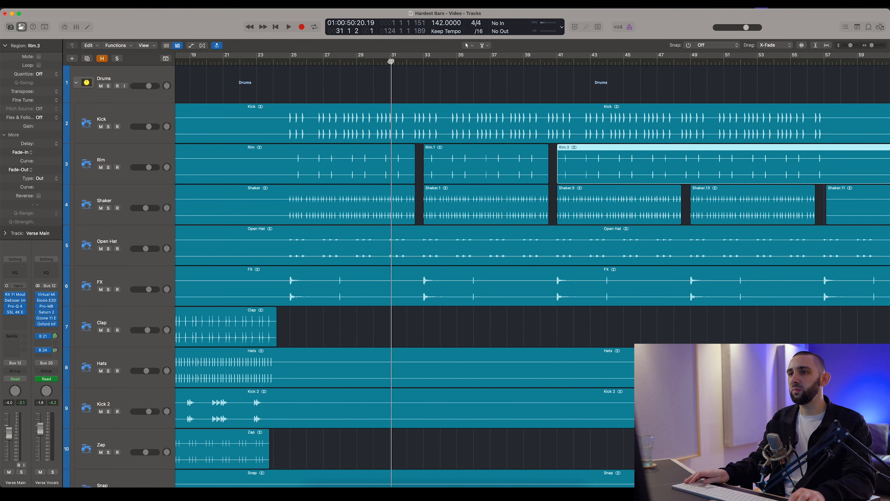
{"action": "key", "text": "super+Right"}
{"action": "key", "text": "super+Right"}
{"action": "key", "text": "super+Right"}
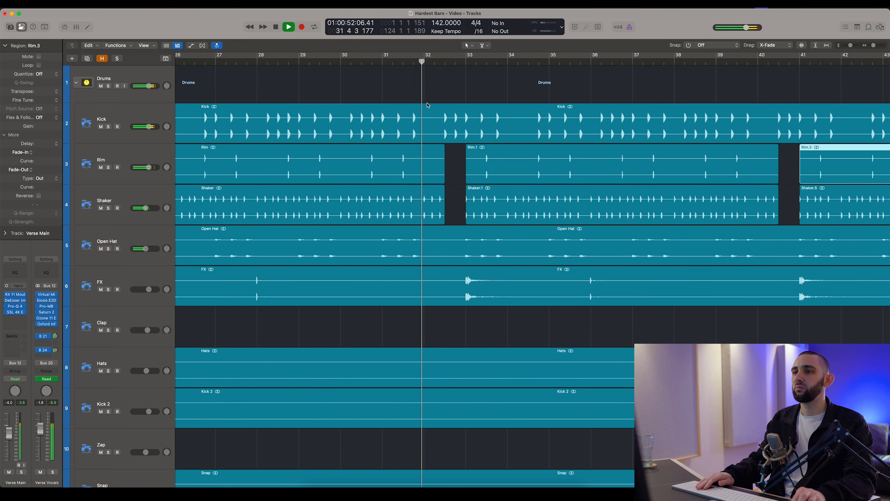
{"action": "scroll", "coordinate": [429, 105], "scroll_direction": "right", "scroll_amount": 3}
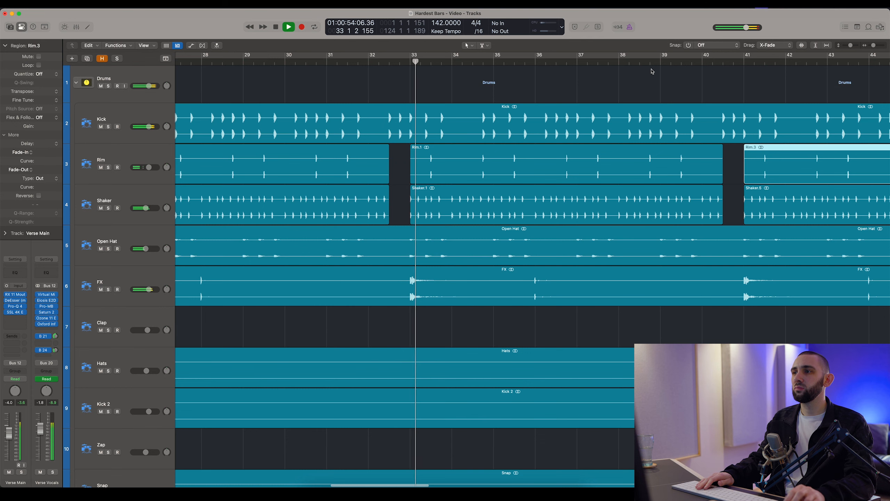
{"action": "left_click", "coordinate": [677, 62]}
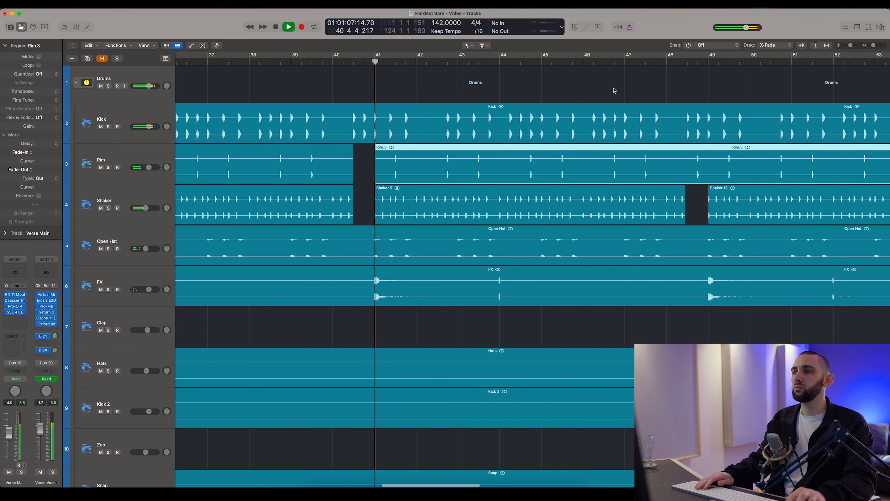
- Play from about bar 47 toward the Shaker gap before bar 49, and stop playback
{"action": "left_click", "coordinate": [519, 61]}
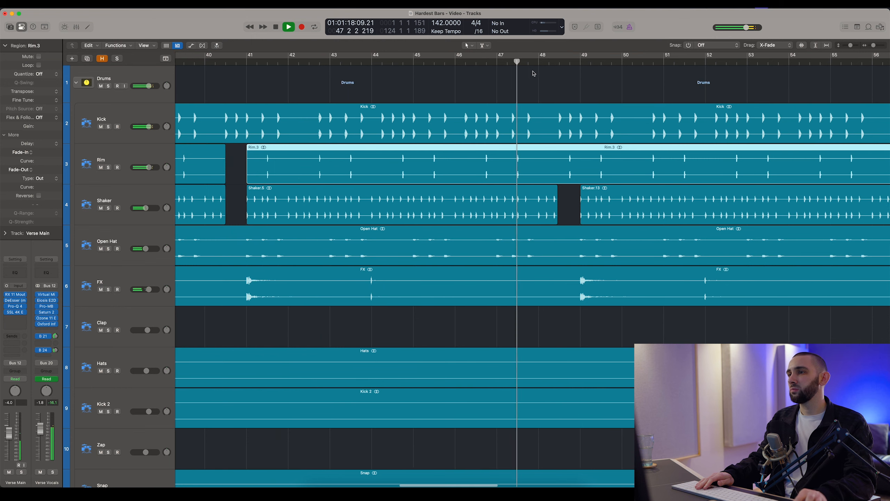
{"action": "scroll", "coordinate": [541, 76], "scroll_direction": "down", "scroll_amount": 3}
{"action": "key", "text": "super+Left"}
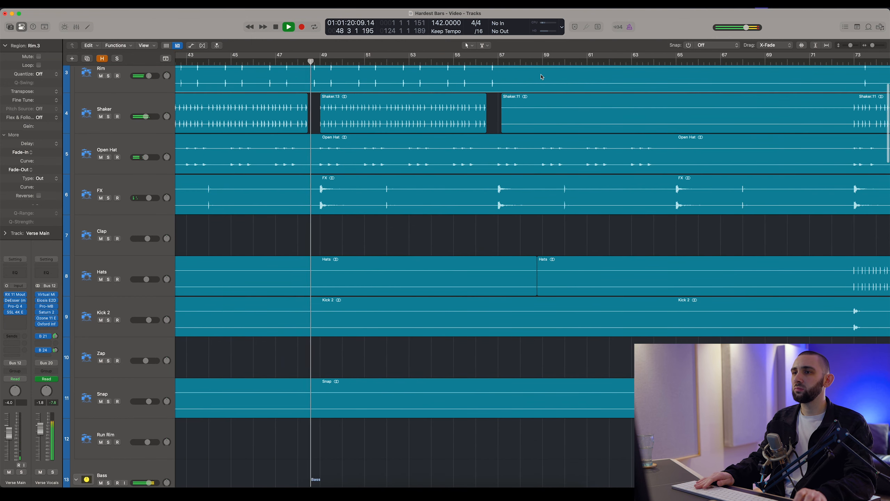
{"action": "scroll", "coordinate": [533, 80], "scroll_direction": "up", "scroll_amount": 3}
{"action": "key", "text": "space"}
{"action": "key", "text": "super+Right"}
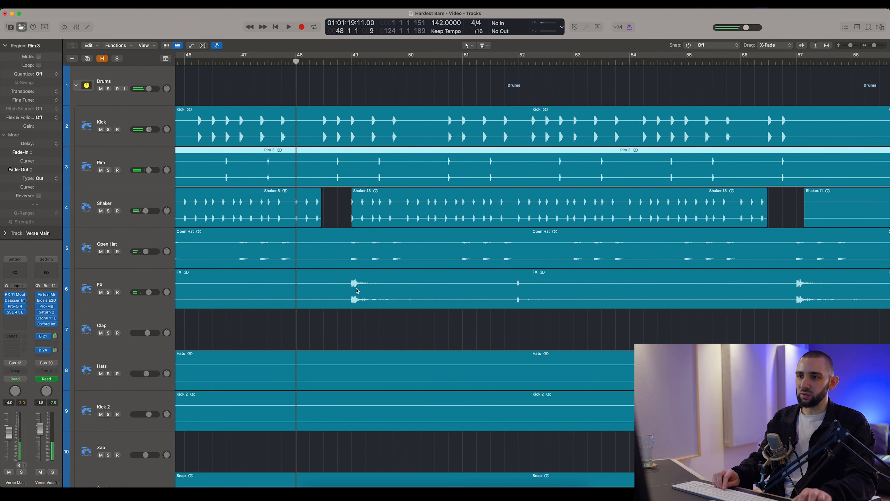
- Examine the FX and FX Shot hits at bar 49, clear the Rim region selection, and replay the drop-out from bar 48
{"action": "scroll", "coordinate": [366, 225], "scroll_direction": "down", "scroll_amount": 3}
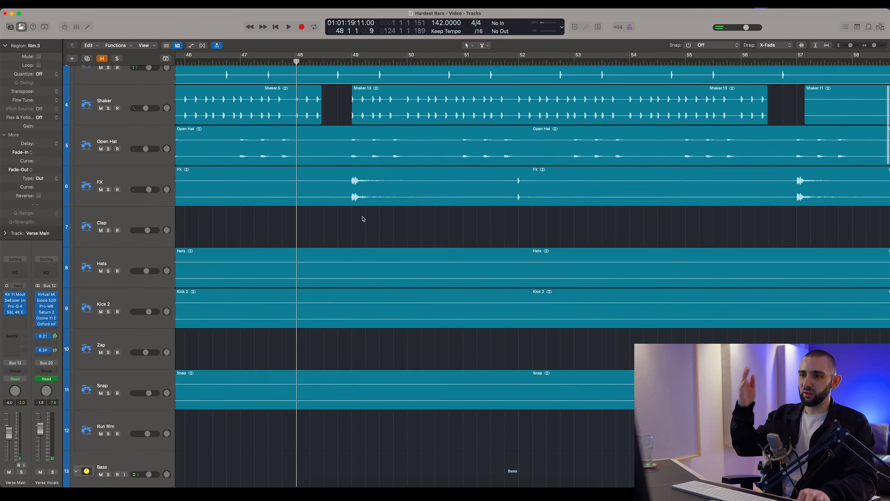
{"action": "scroll", "coordinate": [363, 213], "scroll_direction": "up", "scroll_amount": 3}
{"action": "scroll", "coordinate": [363, 213], "scroll_direction": "left", "scroll_amount": 1}
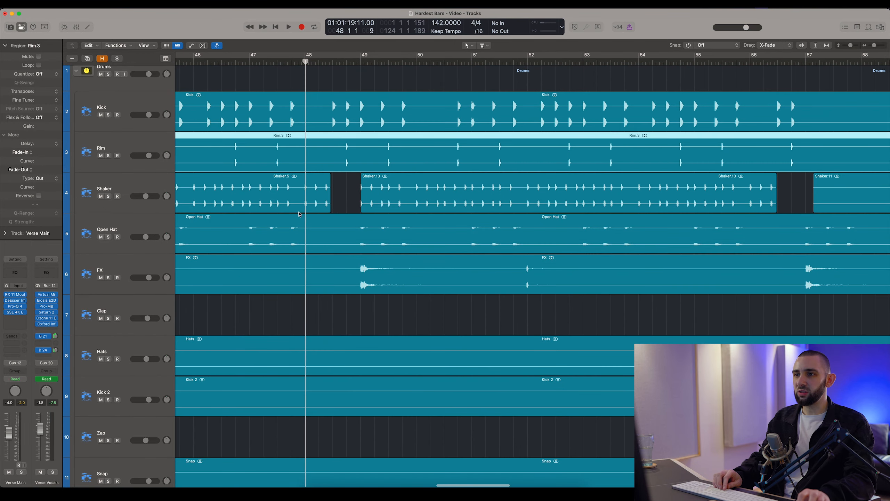
{"action": "scroll", "coordinate": [299, 214], "scroll_direction": "down", "scroll_amount": 15}
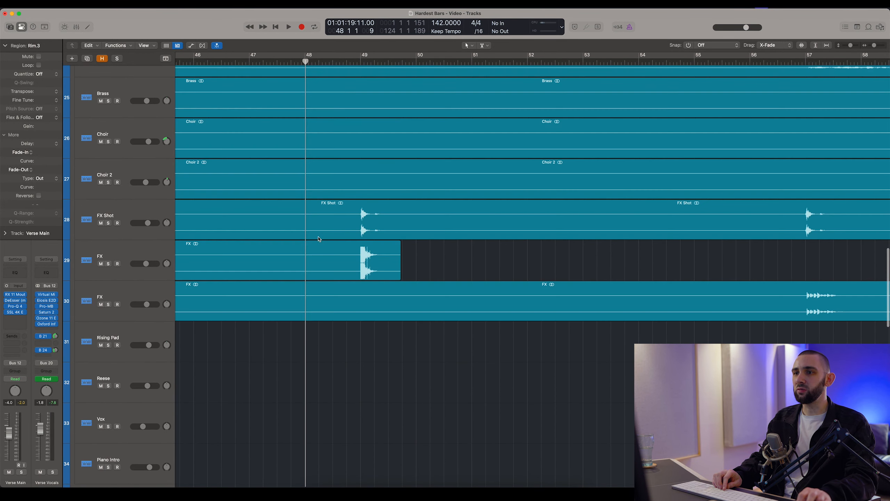
{"action": "left_click", "coordinate": [319, 239]}
{"action": "left_click", "coordinate": [342, 230]}
{"action": "scroll", "coordinate": [343, 211], "scroll_direction": "up", "scroll_amount": 15}
{"action": "left_click", "coordinate": [343, 201]}
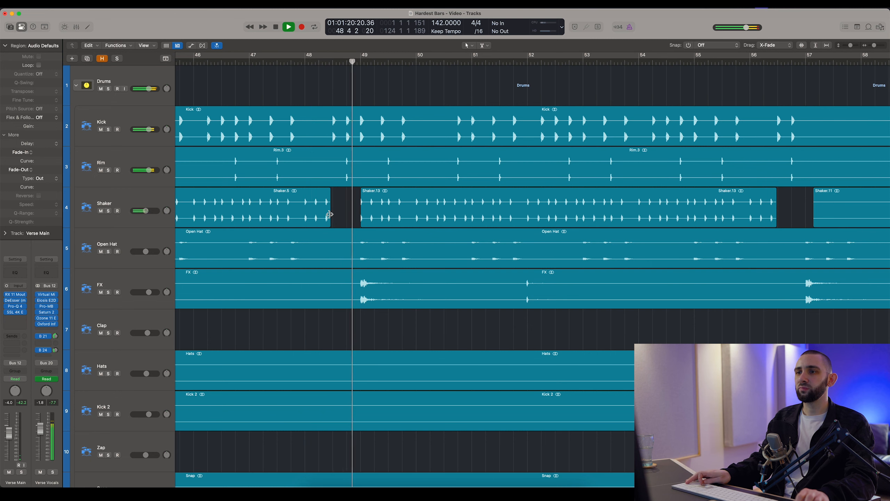
- Stop playback and look over the whole song's arrangement, from the drum tracks down to the verse vocal effect tracks
{"action": "key", "text": "super+Left"}
{"action": "key", "text": "super+Left"}
{"action": "key", "text": "super+Left"}
{"action": "key", "text": "super+Left"}
{"action": "key", "text": "super+Left"}
{"action": "key", "text": "super+Left"}
{"action": "key", "text": "super+Left"}
{"action": "key", "text": "space"}
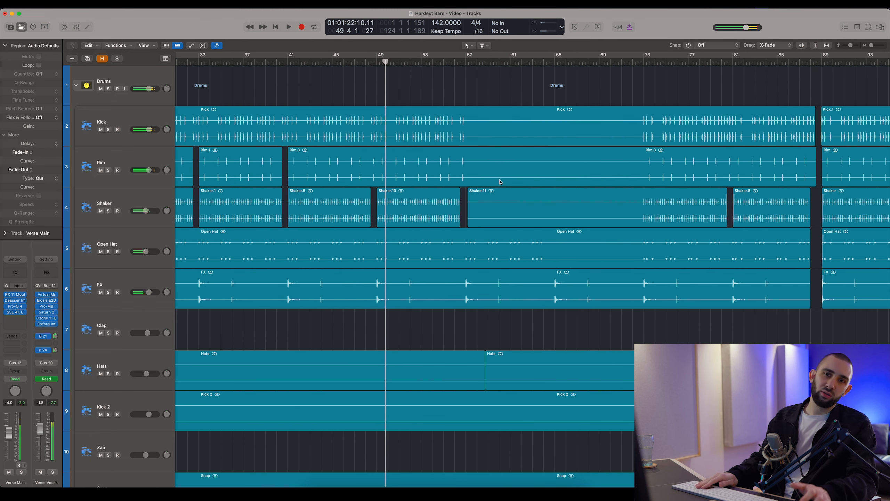
{"action": "key", "text": "super+Left"}
{"action": "key", "text": "super+Left"}
{"action": "key", "text": "super+Left"}
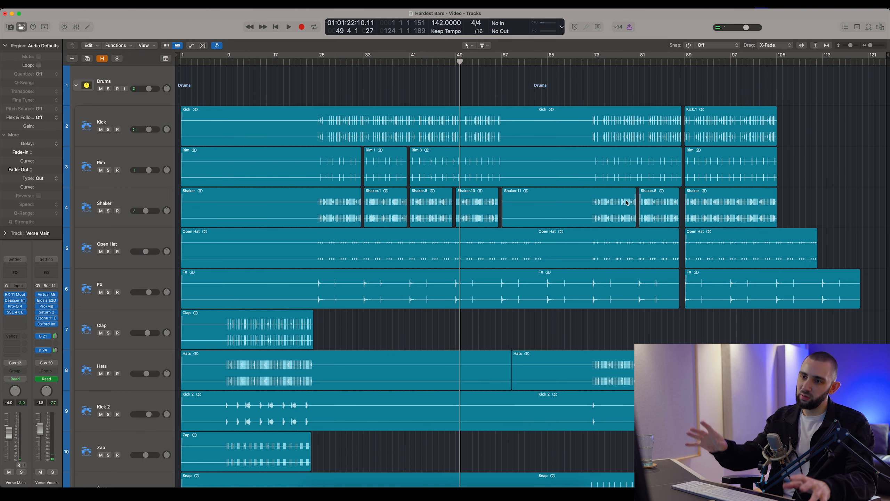
{"action": "scroll", "coordinate": [605, 209], "scroll_direction": "down", "scroll_amount": 15}
{"action": "scroll", "coordinate": [605, 209], "scroll_direction": "down", "scroll_amount": 20}
{"action": "scroll", "coordinate": [570, 151], "scroll_direction": "up", "scroll_amount": 5}
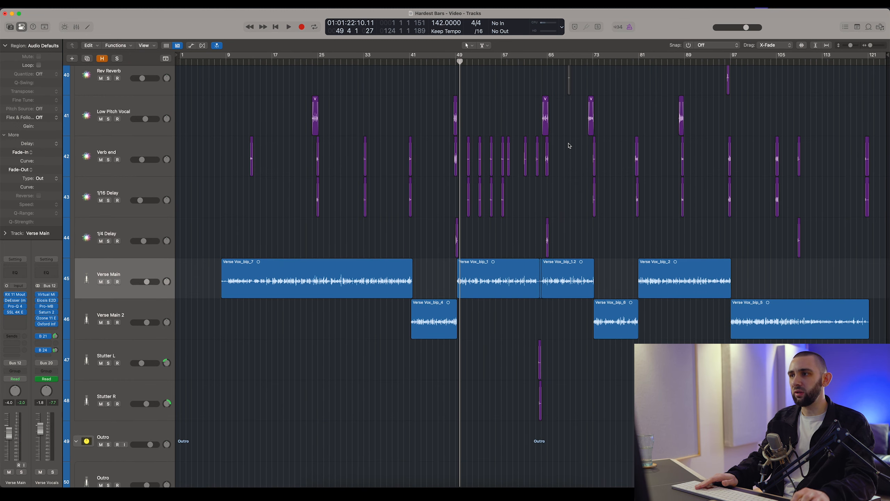
{"action": "scroll", "coordinate": [569, 151], "scroll_direction": "up", "scroll_amount": 2}
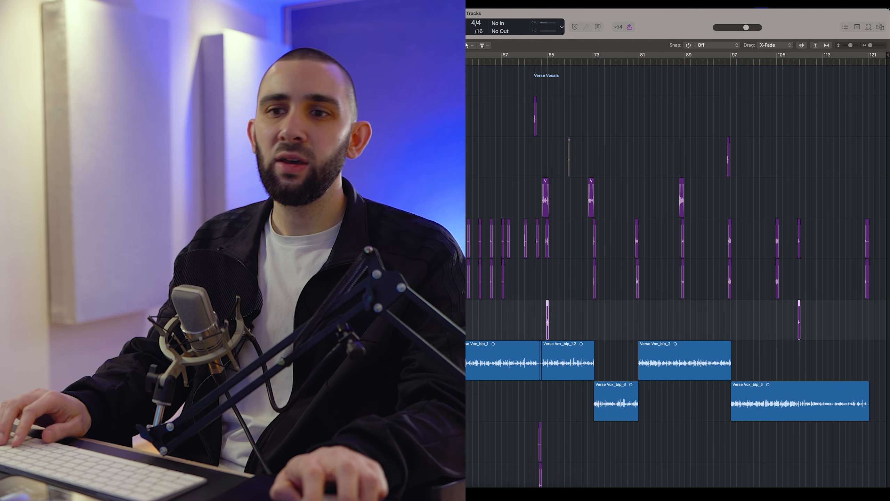
- Step through the verse effect tracks between 1/4 Delay and Rev Reverb, ending on the Verse Main track
{"action": "key", "text": "Up"}
{"action": "key", "text": "Up"}
{"action": "key", "text": "Up"}
{"action": "key", "text": "Up"}
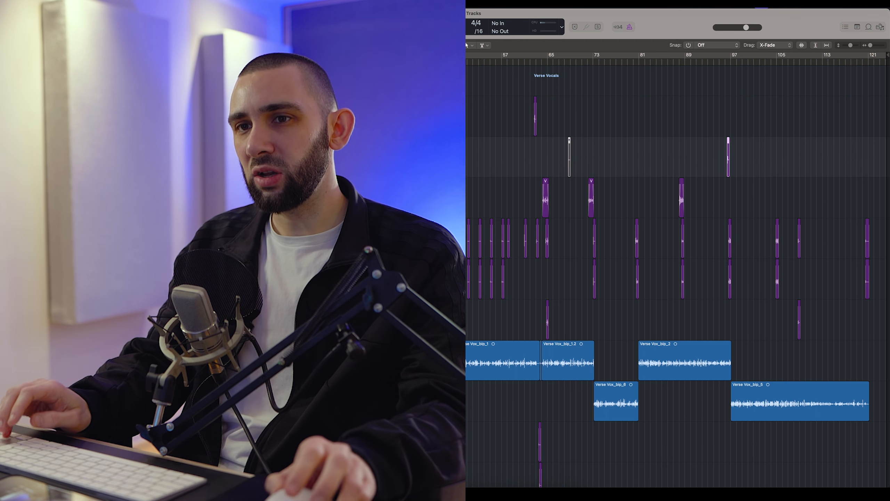
{"action": "key", "text": "Down"}
{"action": "key", "text": "Down"}
{"action": "key", "text": "Down"}
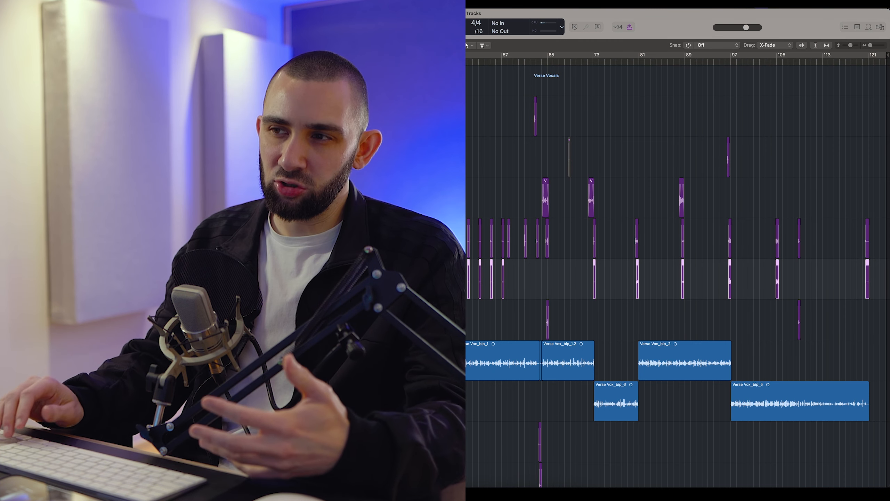
{"action": "key", "text": "Up"}
{"action": "key", "text": "Up"}
{"action": "key", "text": "Up"}
{"action": "key", "text": "Down"}
{"action": "key", "text": "Down"}
{"action": "key", "text": "Down"}
{"action": "key", "text": "Down"}
{"action": "key", "text": "Down"}
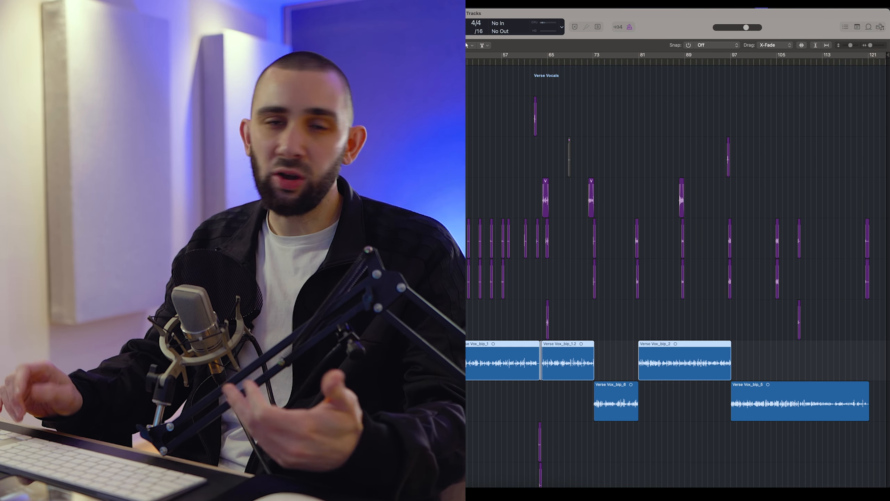